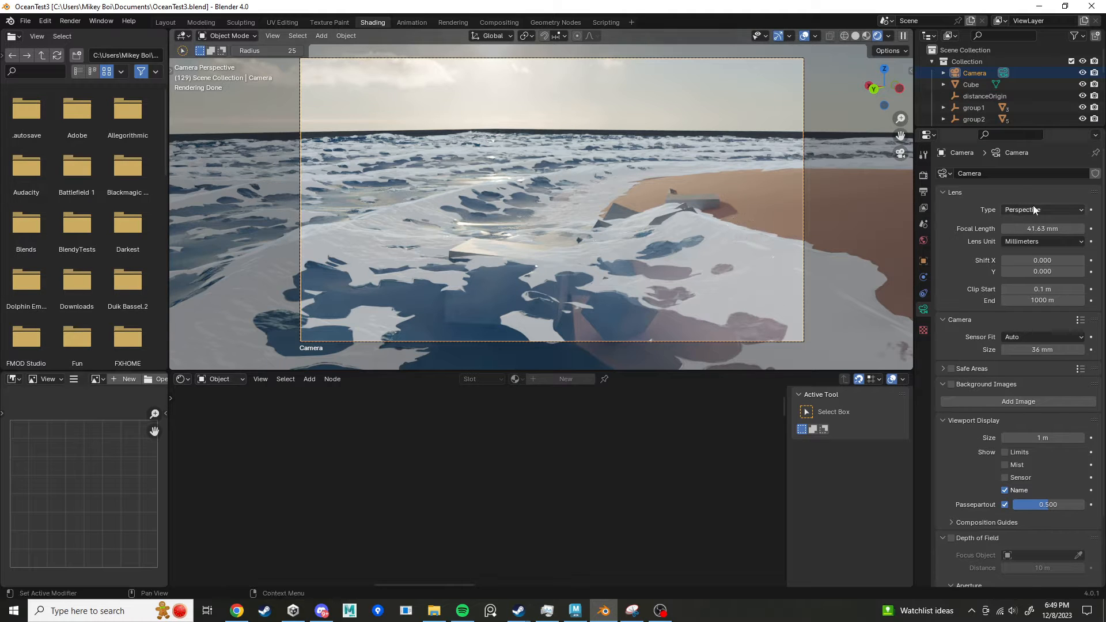
# Step: Switch to the Layout workspace and hide the ocean surface object Plane.001 in the viewport
pyautogui.scroll(-10, 995, 76)
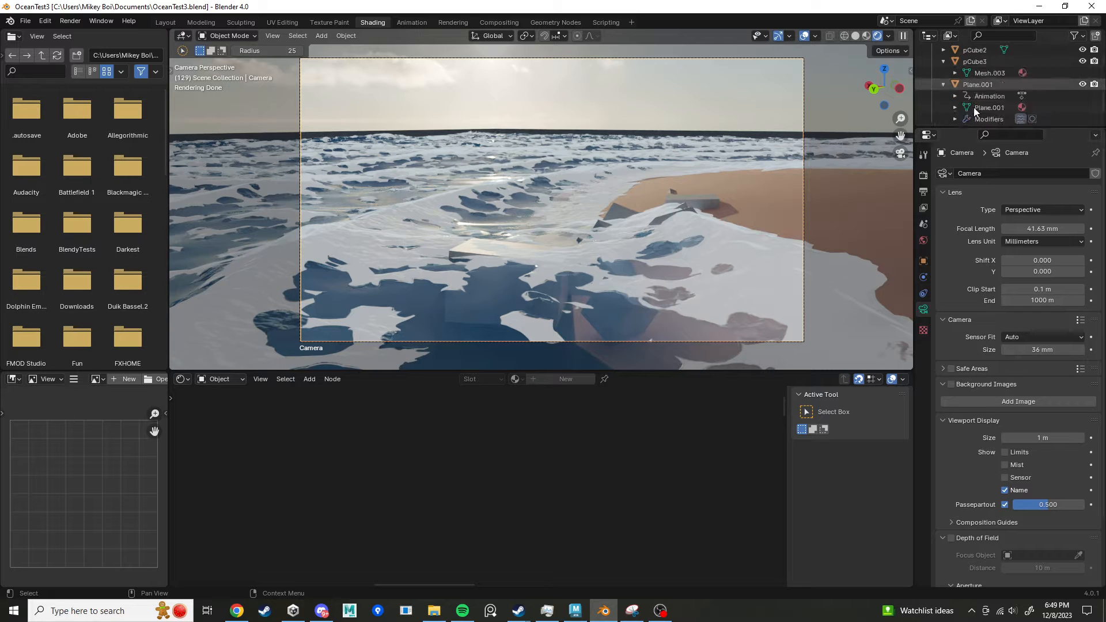
pyautogui.scroll(-1, 974, 108)
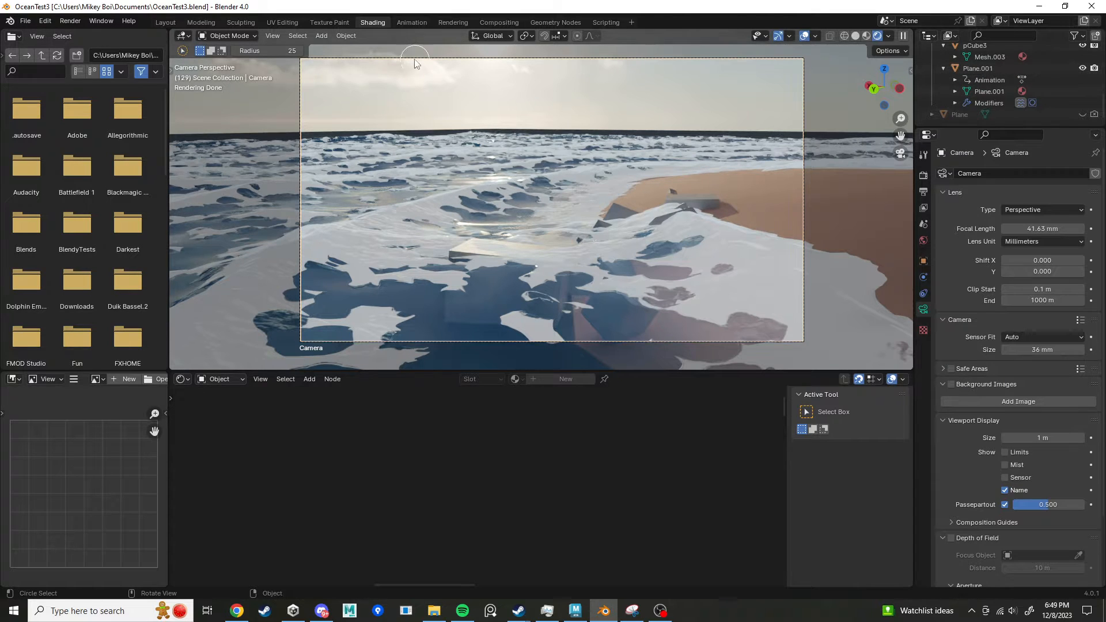
pyautogui.click(171, 22)
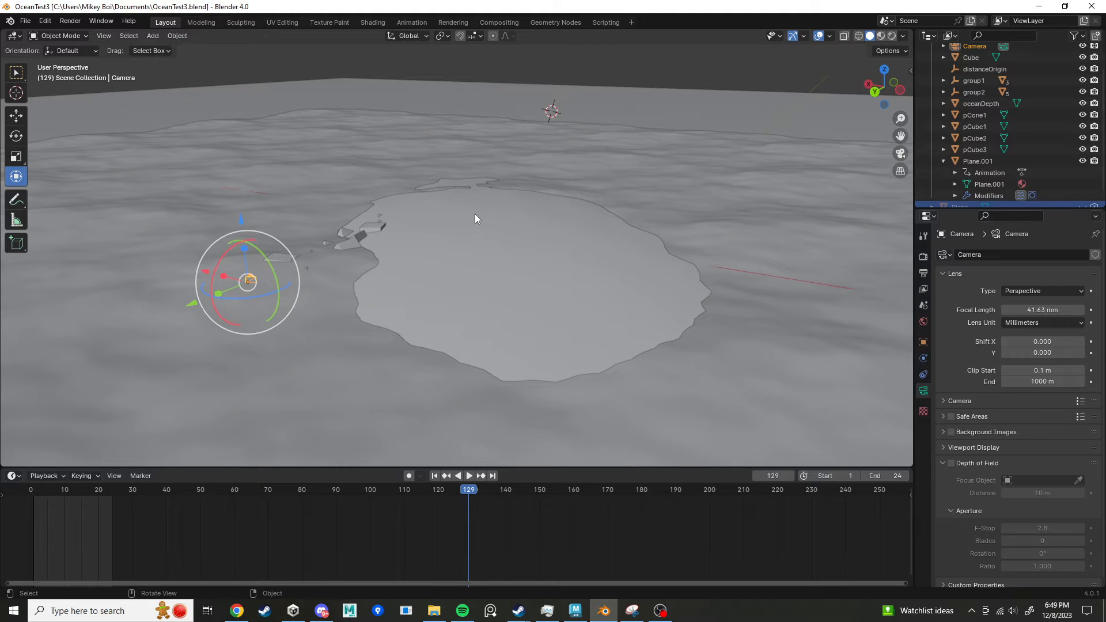
pyautogui.moveTo(474, 213); pyautogui.dragTo(450, 216, button='middle')
pyautogui.moveTo(294, 191); pyautogui.dragTo(278, 188, button='middle')
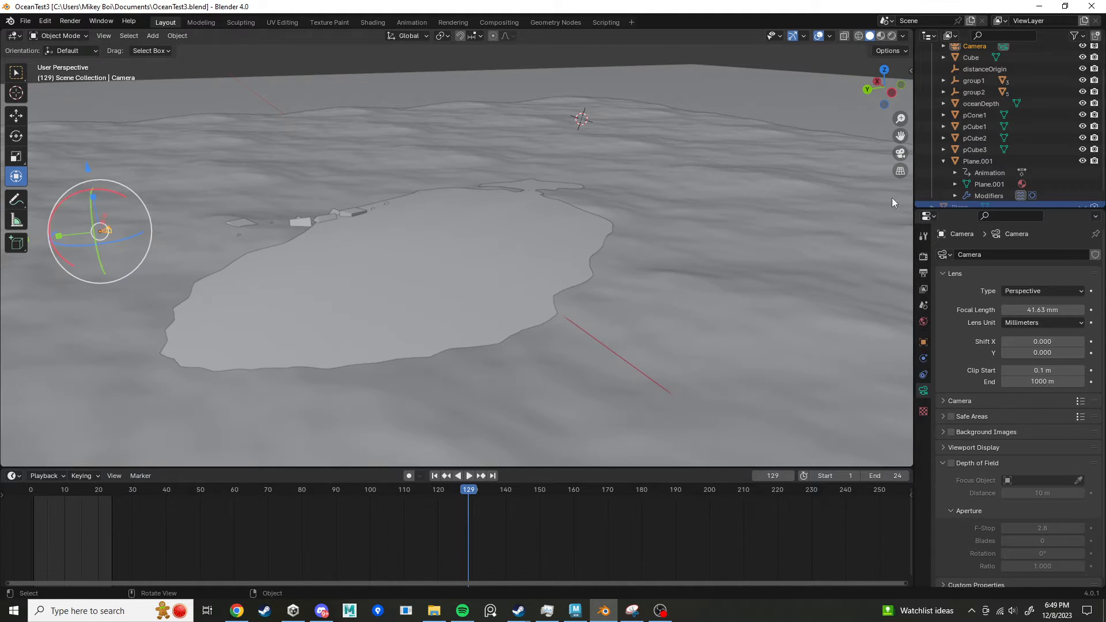
pyautogui.click(1082, 161)
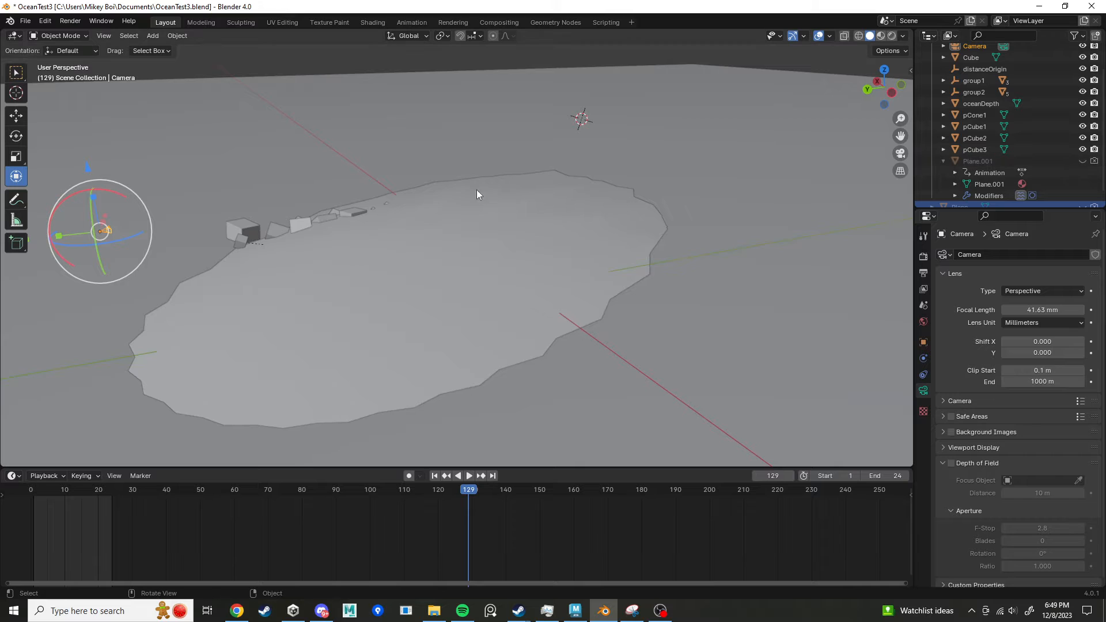
# Step: Select the oceanDepth box and the pCone1 island mesh in turn and examine their shapes from several angles
pyautogui.click(250, 173)
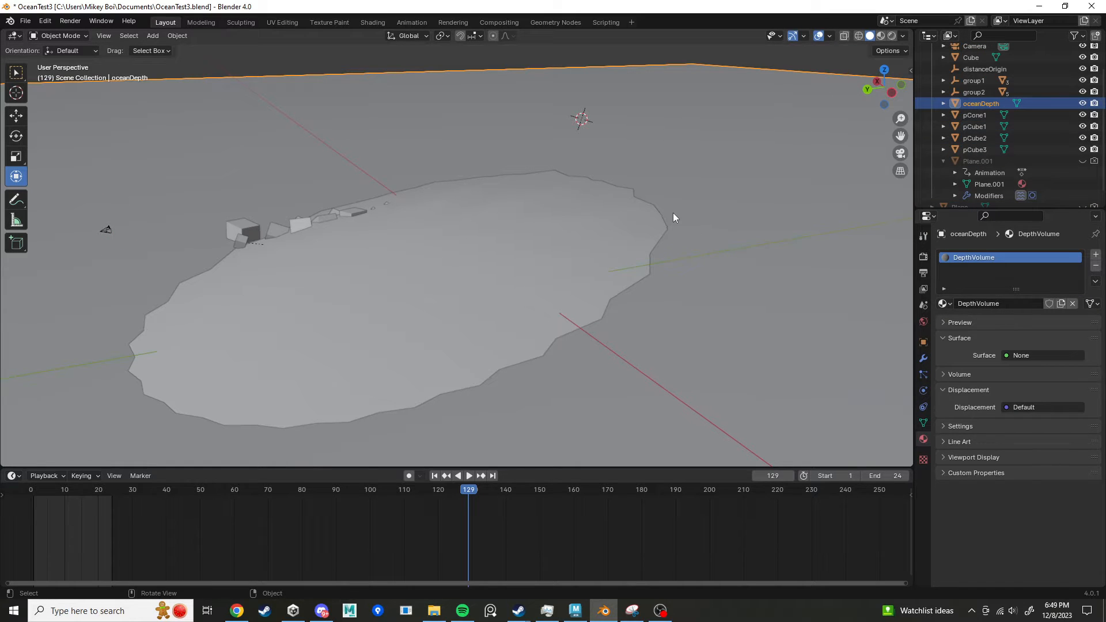
pyautogui.scroll(-6, 672, 212)
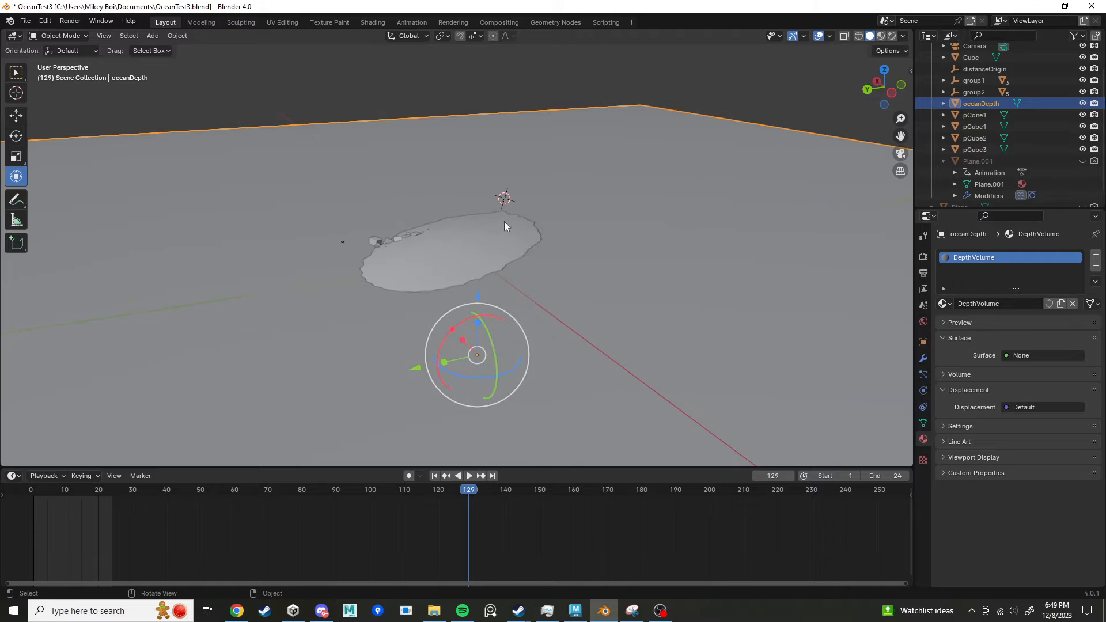
pyautogui.scroll(3, 480, 253)
pyautogui.click(473, 235)
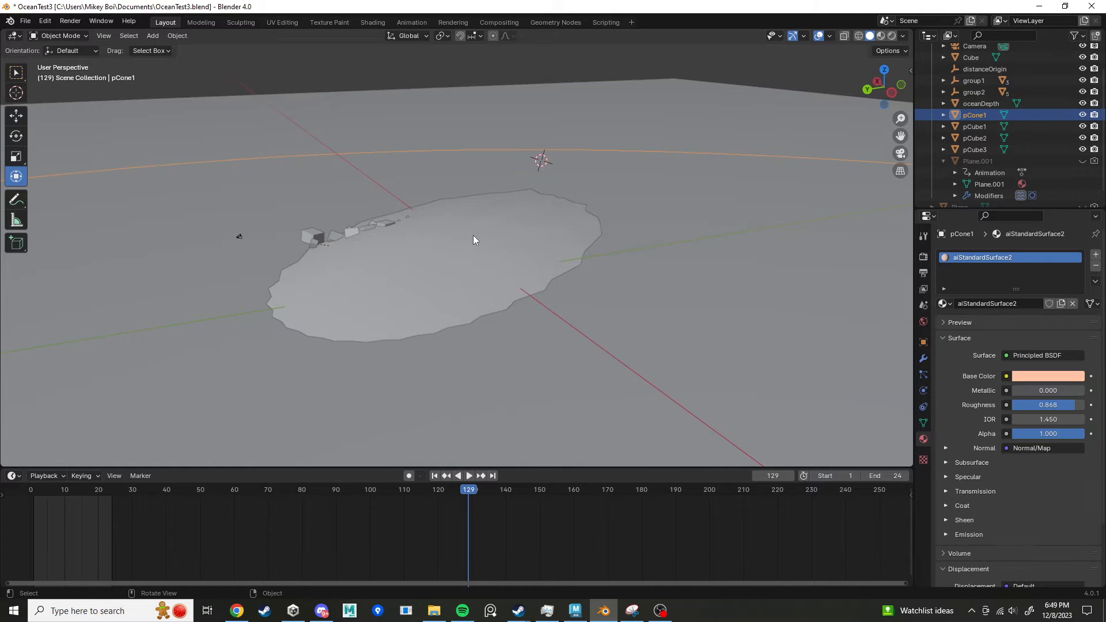
pyautogui.moveTo(514, 303); pyautogui.dragTo(470, 300, button='middle')
pyautogui.keyDown('shift'); pyautogui.moveTo(327, 279); pyautogui.dragTo(793, 68, button='middle'); pyautogui.keyUp('shift')
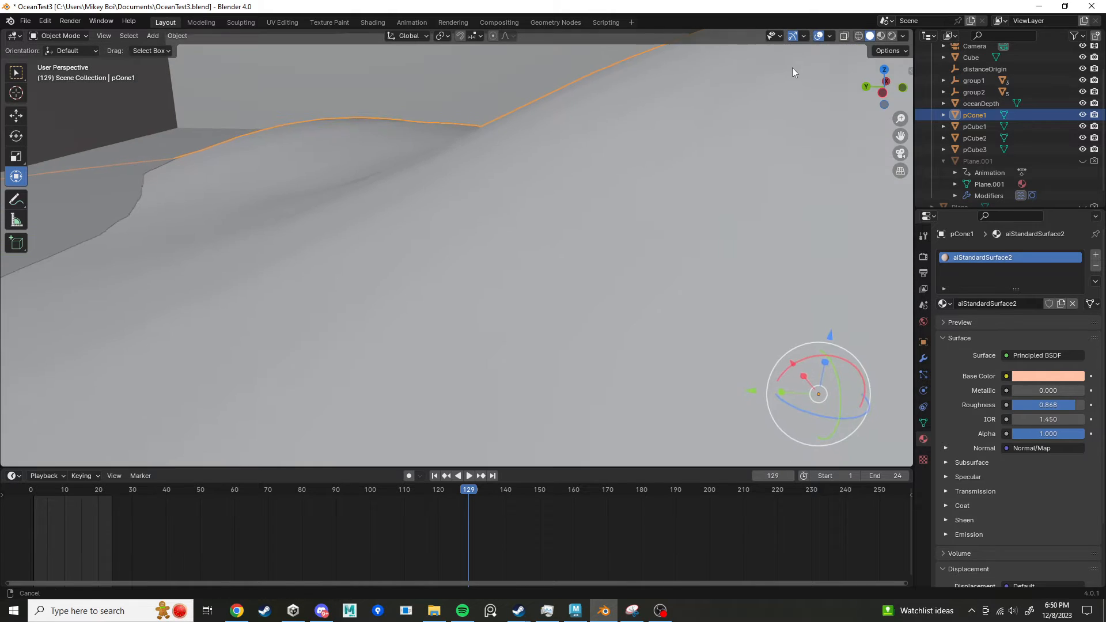
pyautogui.keyDown('shift'); pyautogui.moveTo(349, 217); pyautogui.dragTo(433, 269, button='middle'); pyautogui.keyUp('shift')
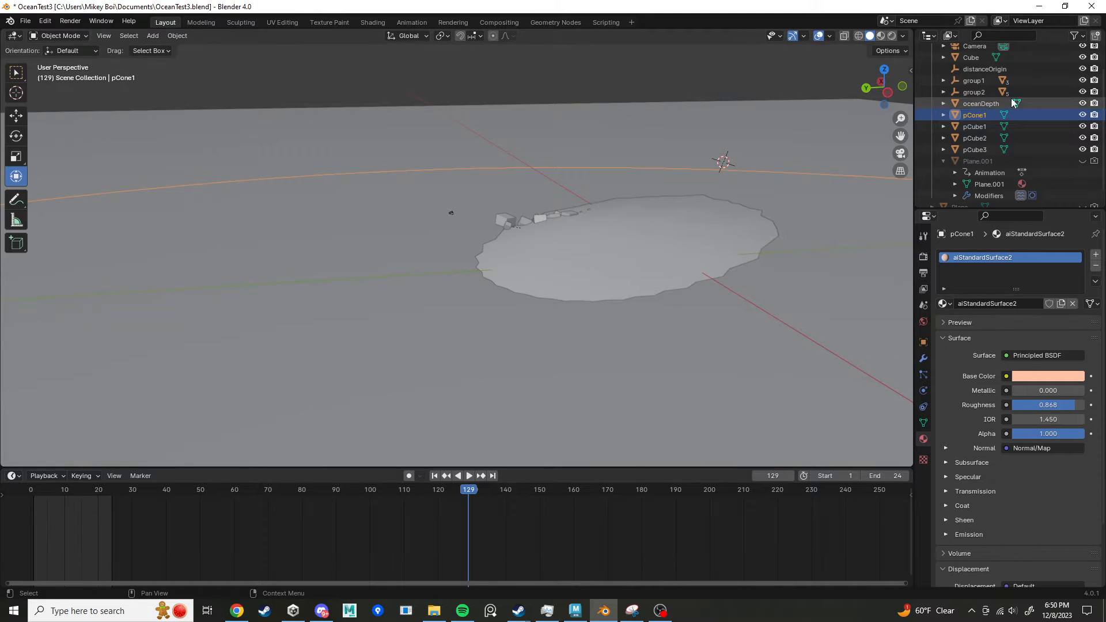
# Step: Inspect pCube1 and the rocks by the island, and how the oceanDepth box encloses the scene
pyautogui.click(974, 127)
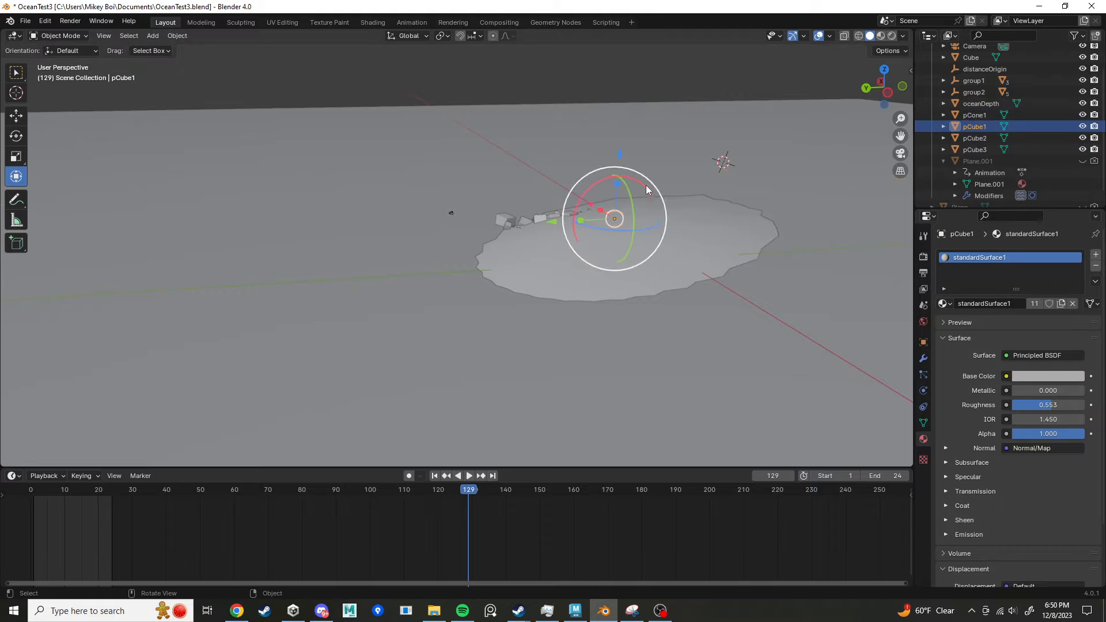
pyautogui.click(503, 216)
pyautogui.moveTo(604, 217); pyautogui.dragTo(749, 202, button='middle')
pyautogui.scroll(2, 971, 154)
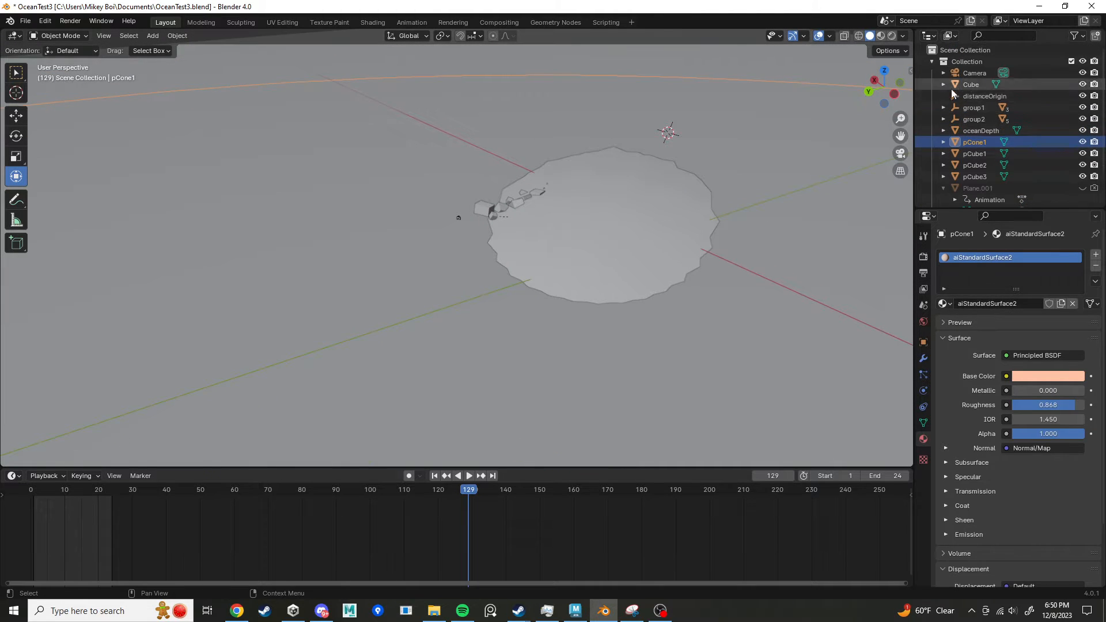
pyautogui.scroll(-3, 1004, 165)
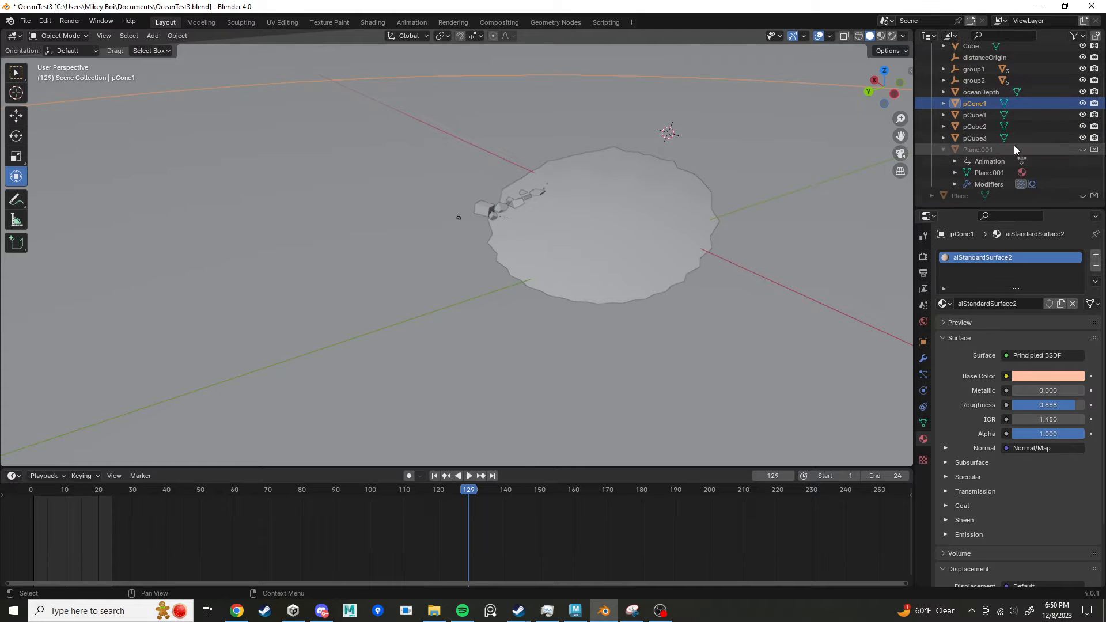
pyautogui.moveTo(735, 230); pyautogui.dragTo(785, 208, button='middle')
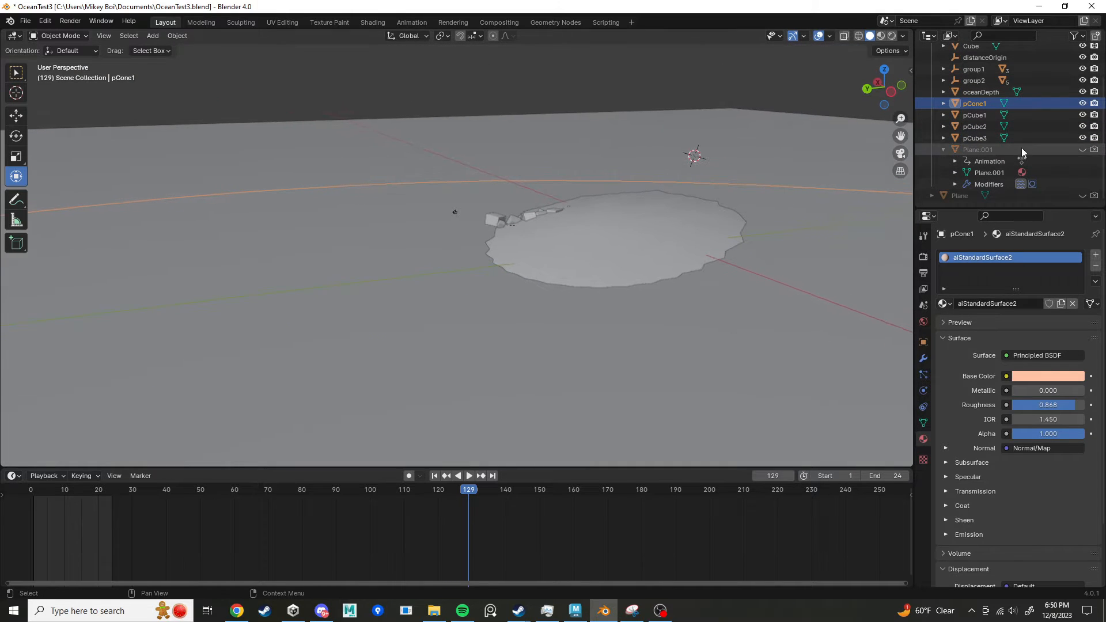
pyautogui.click(983, 92)
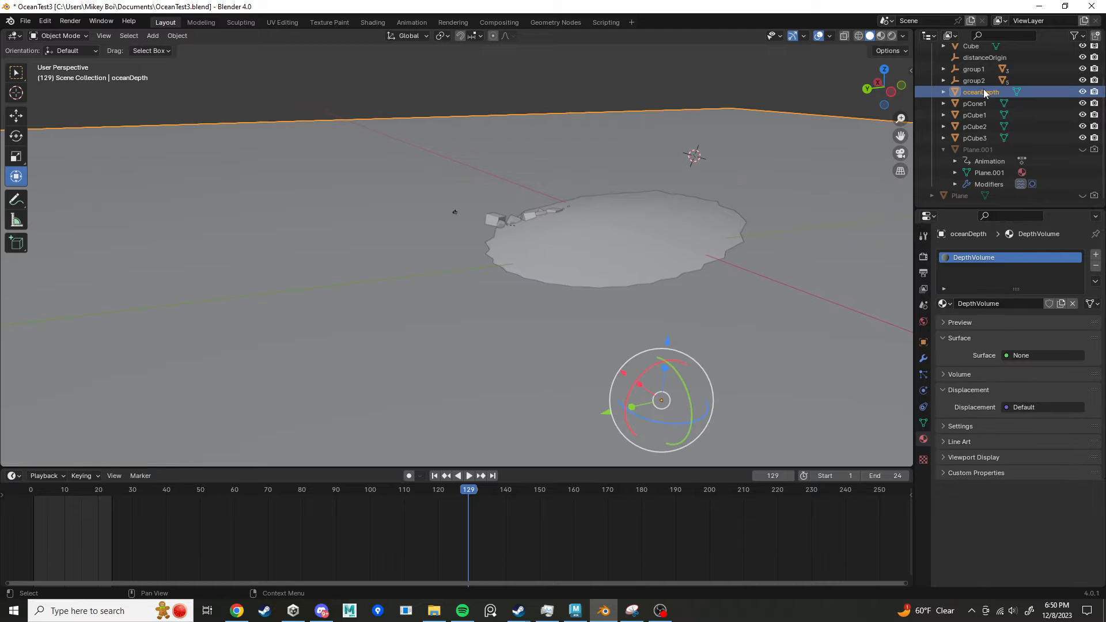
pyautogui.moveTo(796, 184); pyautogui.dragTo(590, 248, button='middle')
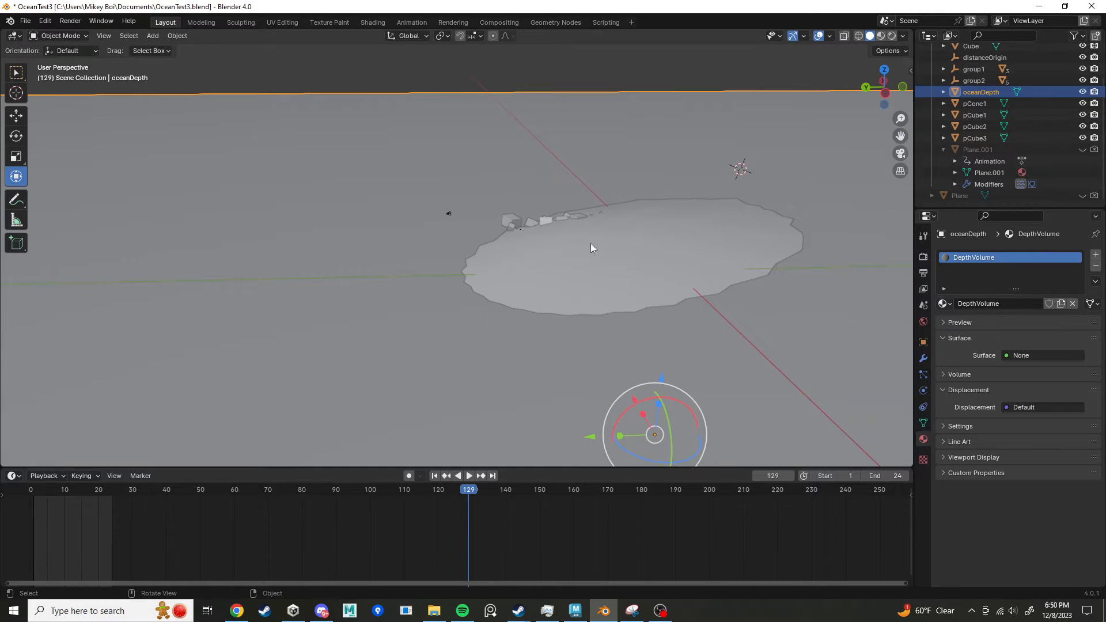
pyautogui.moveTo(646, 221); pyautogui.dragTo(690, 221, button='middle')
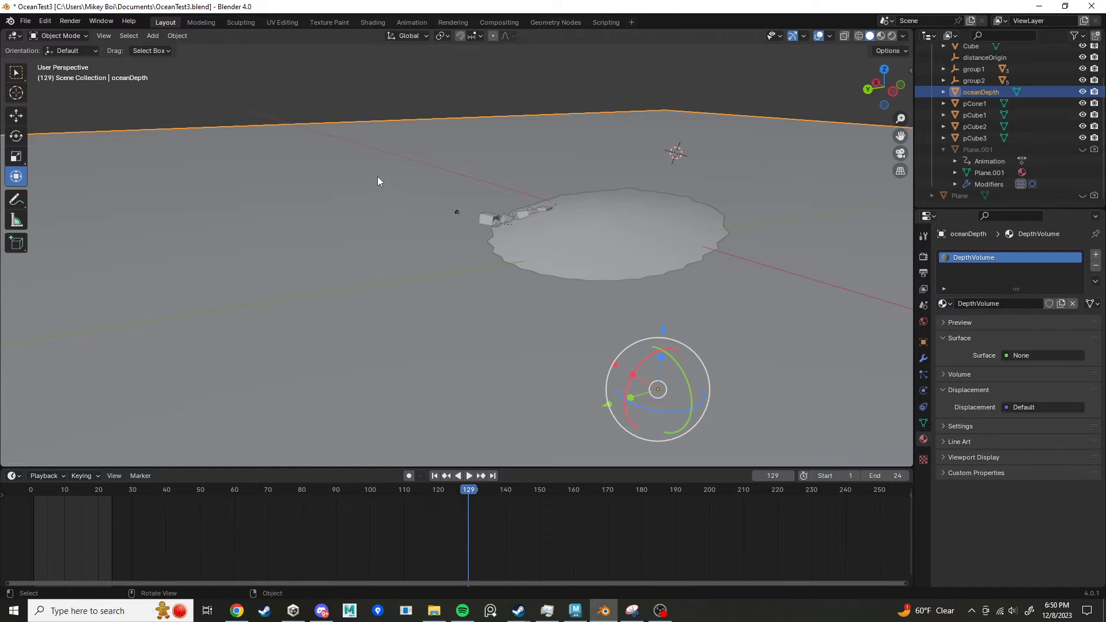
pyautogui.hotkey('shift', 'a')
pyautogui.moveTo(427, 175)
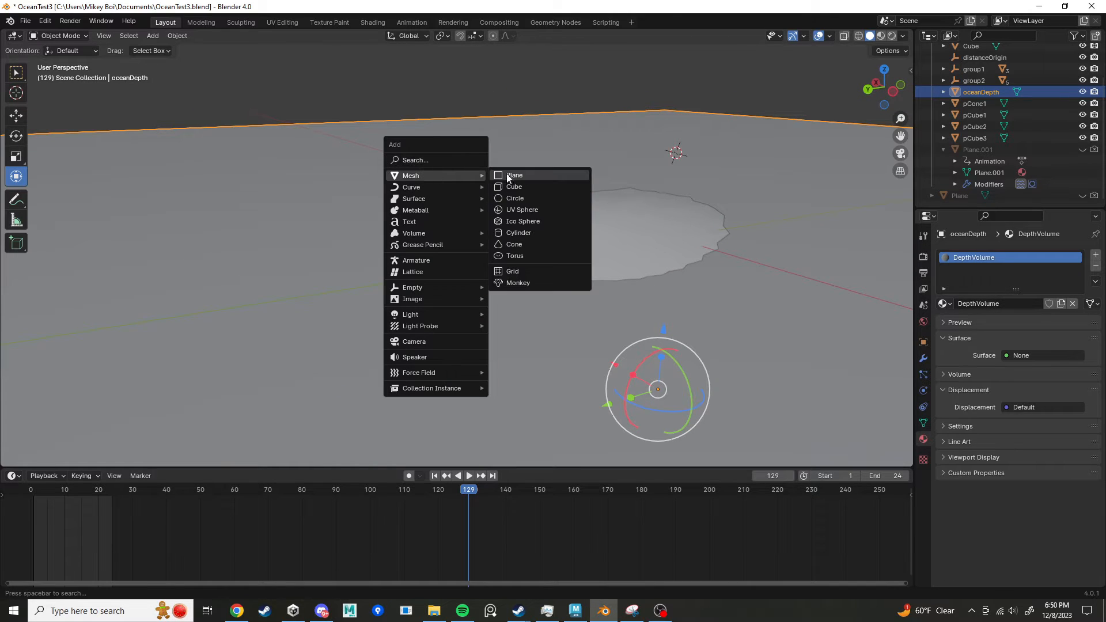
pyautogui.moveTo(557, 200); pyautogui.dragTo(468, 190, button='middle')
pyautogui.scroll(-6, 475, 208)
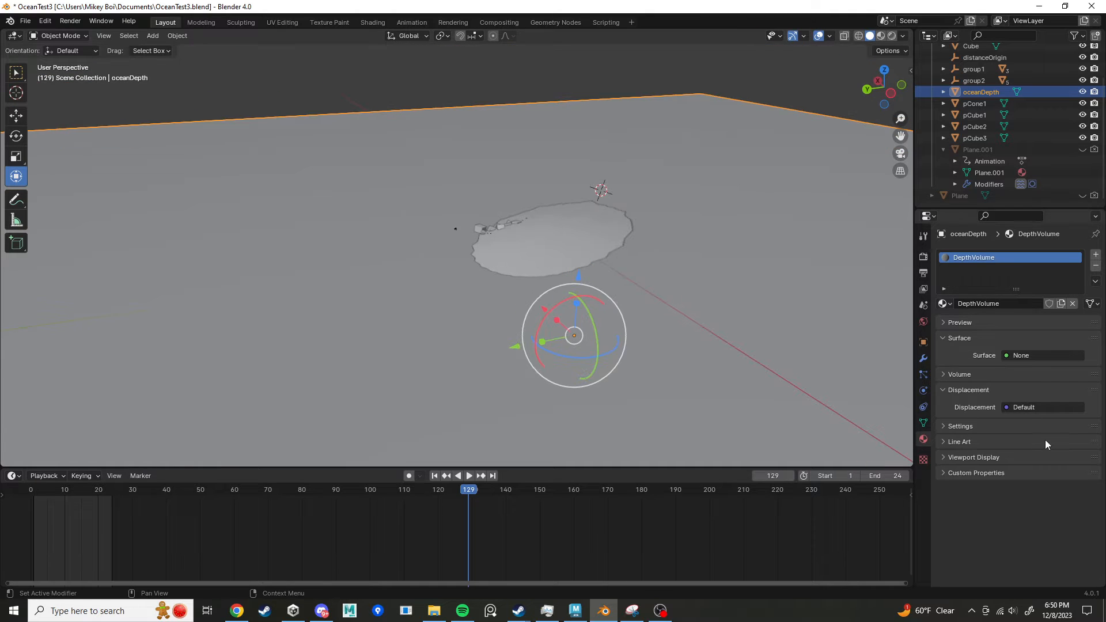
# Step: Open the oceanDepth object's DepthVolume material in the Shading workspace and show the viewport in Material Preview shading
pyautogui.click(944, 91)
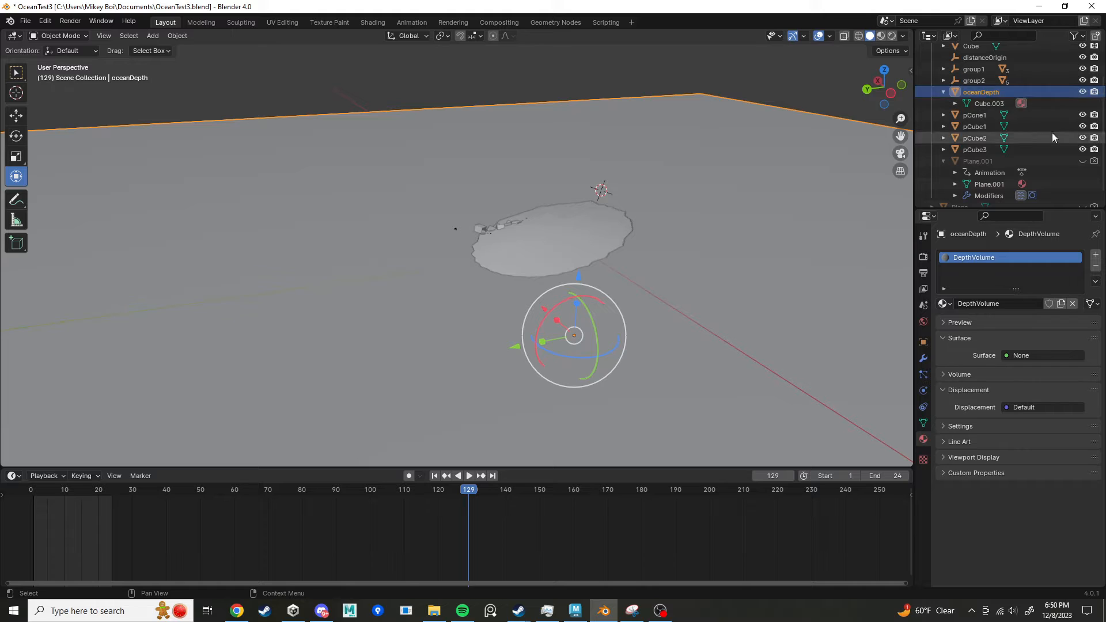
pyautogui.click(1024, 105)
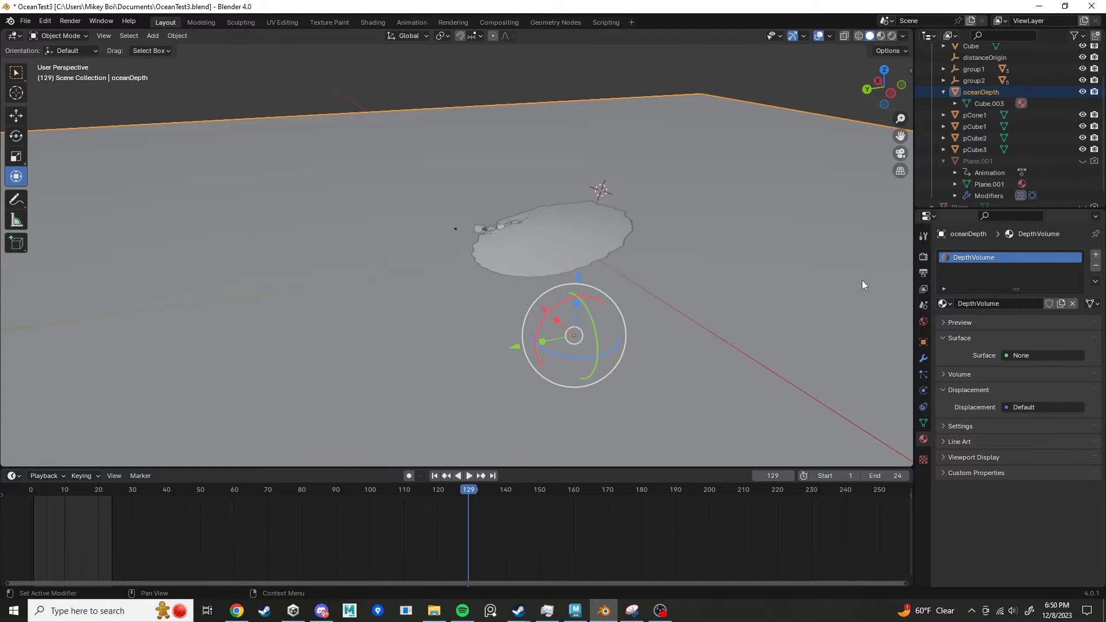
pyautogui.click(373, 22)
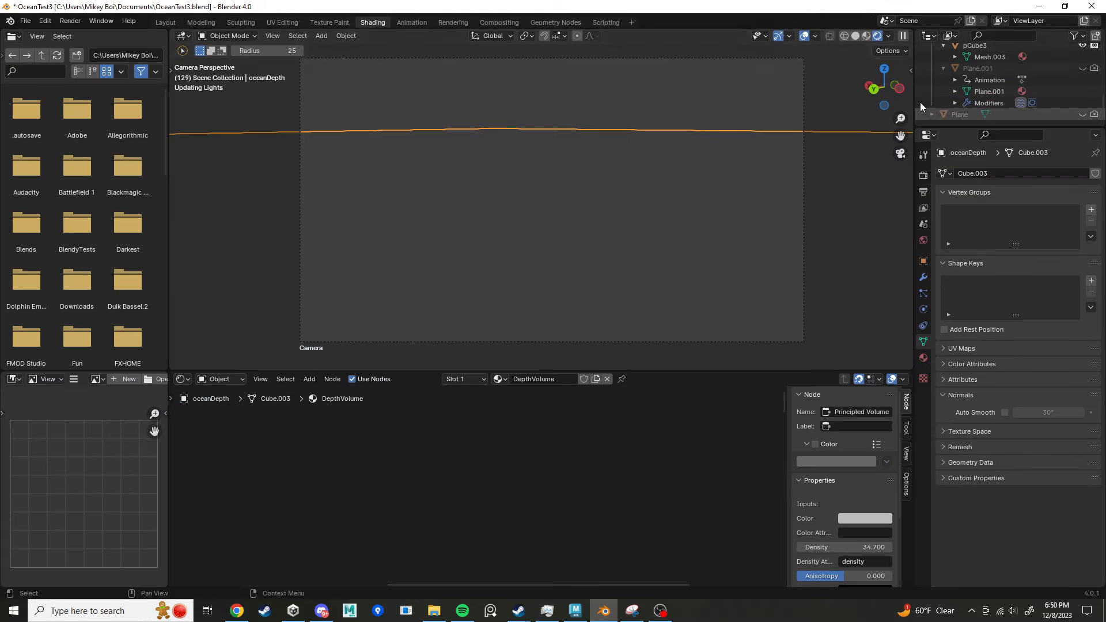
pyautogui.click(867, 35)
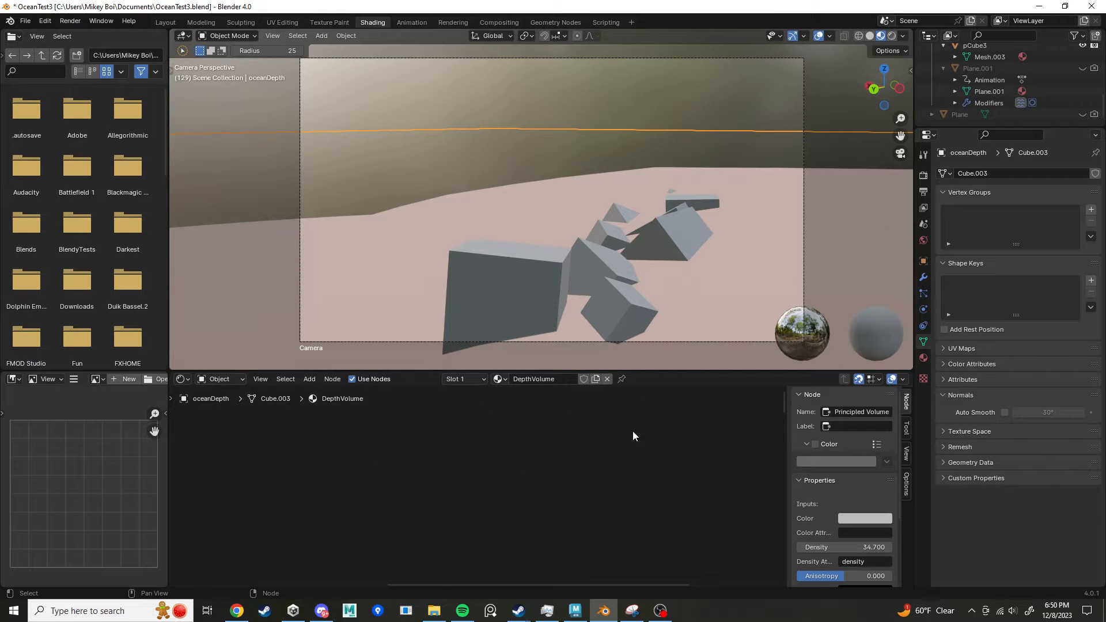
# Step: Reposition the Principled Volume and Volume Absorption nodes slightly upward in the DepthVolume node graph
pyautogui.scroll(-8, 468, 450)
pyautogui.moveTo(534, 479); pyautogui.dragTo(505, 372, button='middle')
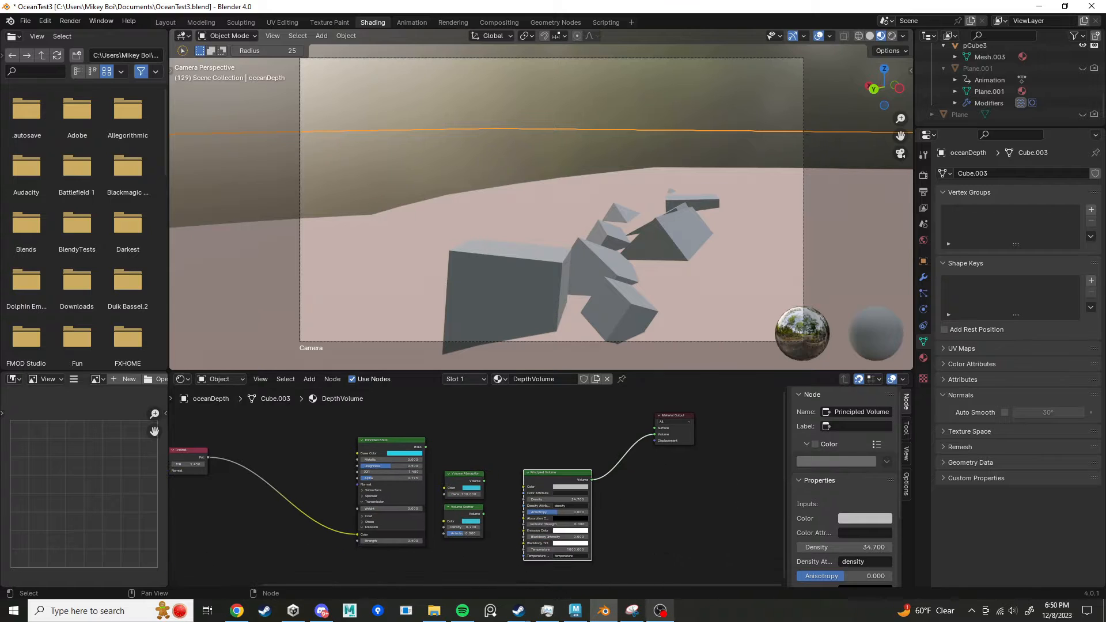
pyautogui.moveTo(673, 530); pyautogui.dragTo(660, 507, button='middle')
pyautogui.scroll(5, 589, 480)
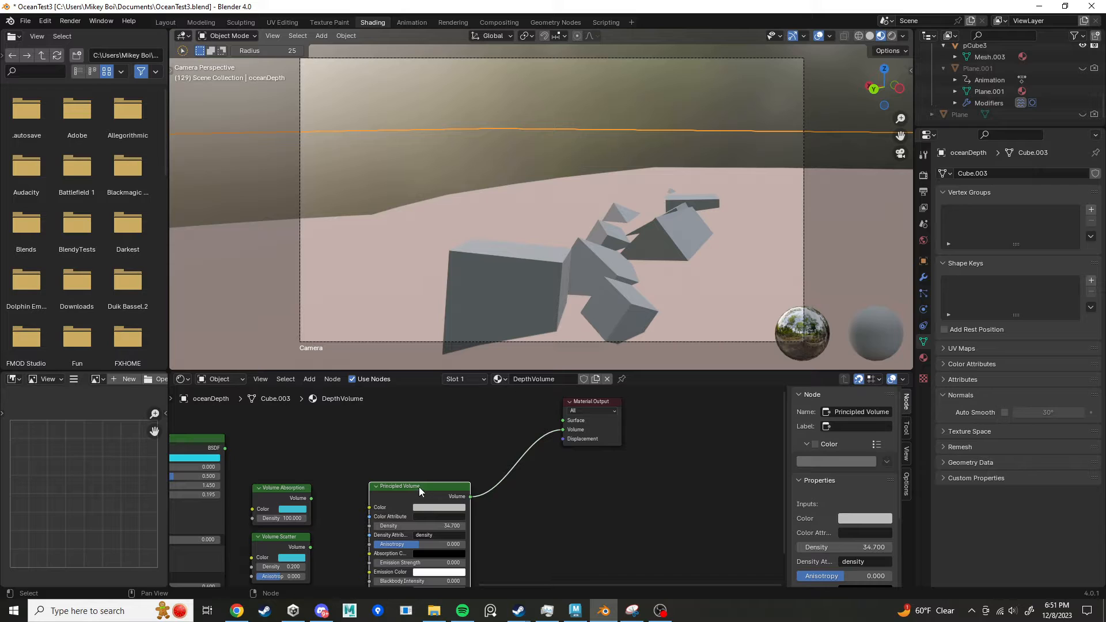
pyautogui.moveTo(419, 488); pyautogui.dragTo(418, 455)
pyautogui.moveTo(533, 508); pyautogui.dragTo(612, 484, button='middle')
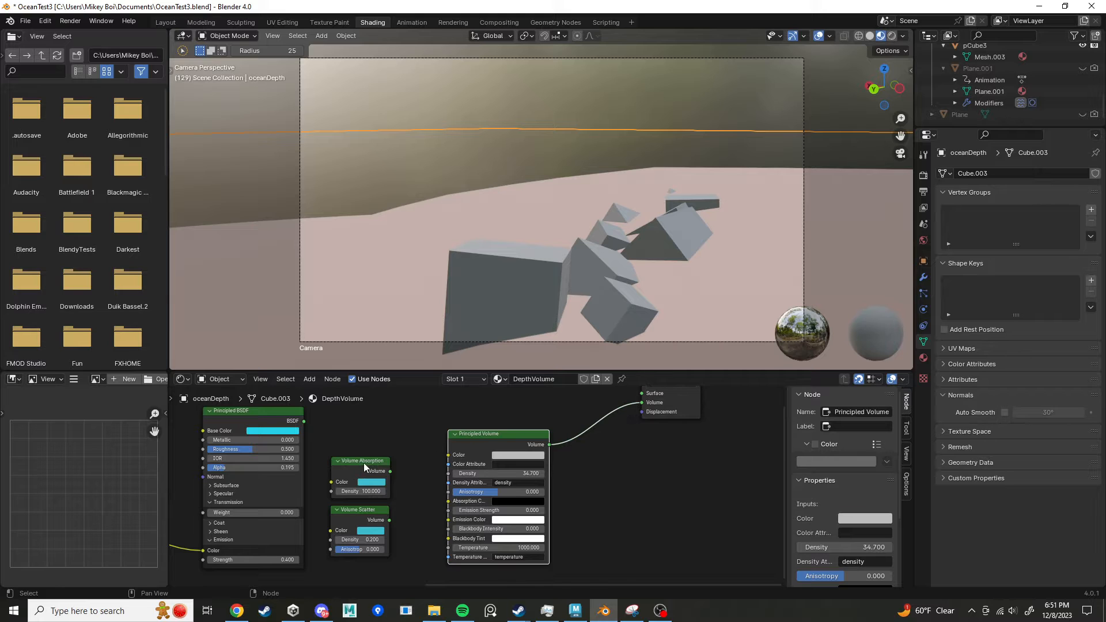
pyautogui.moveTo(364, 462); pyautogui.dragTo(373, 451)
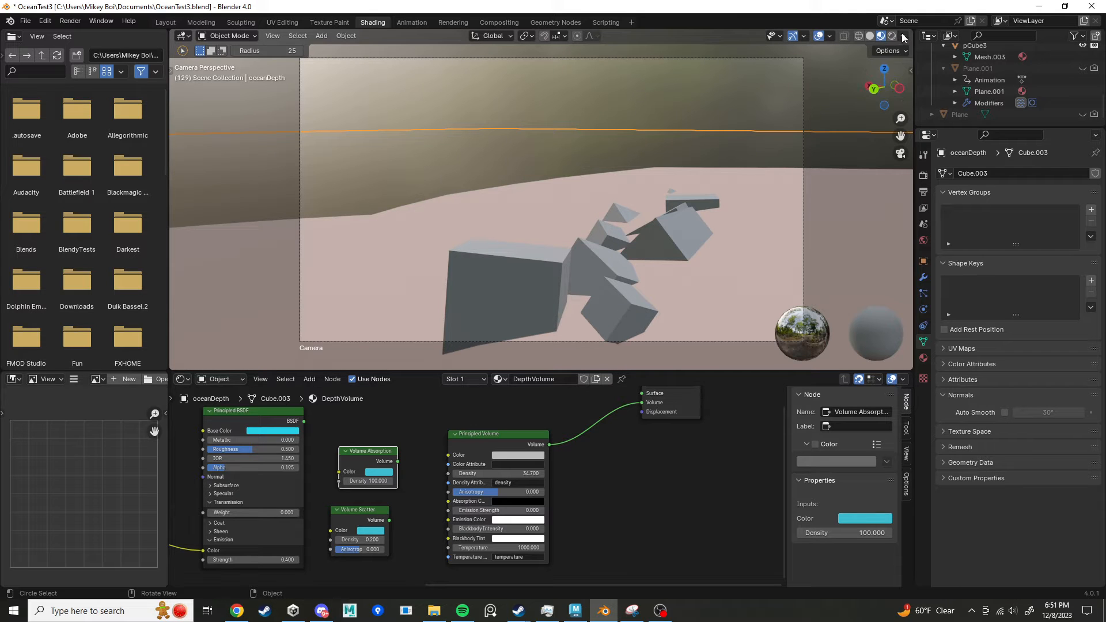
# Step: Set the render engine to EEVEE and display the viewport in Rendered shading
pyautogui.click(924, 175)
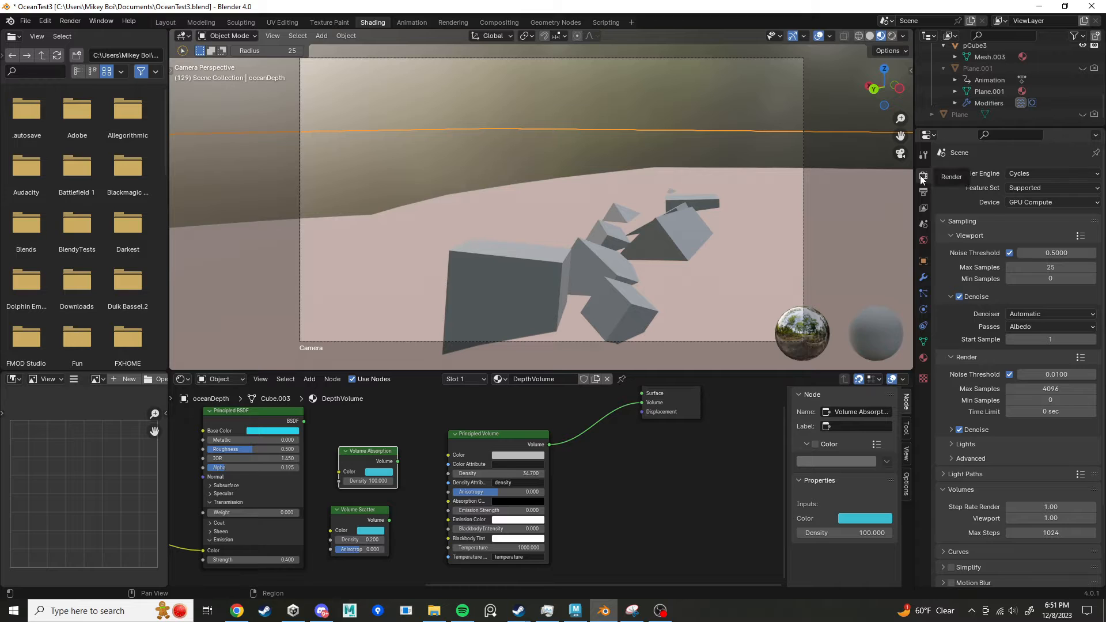
pyautogui.click(1031, 174)
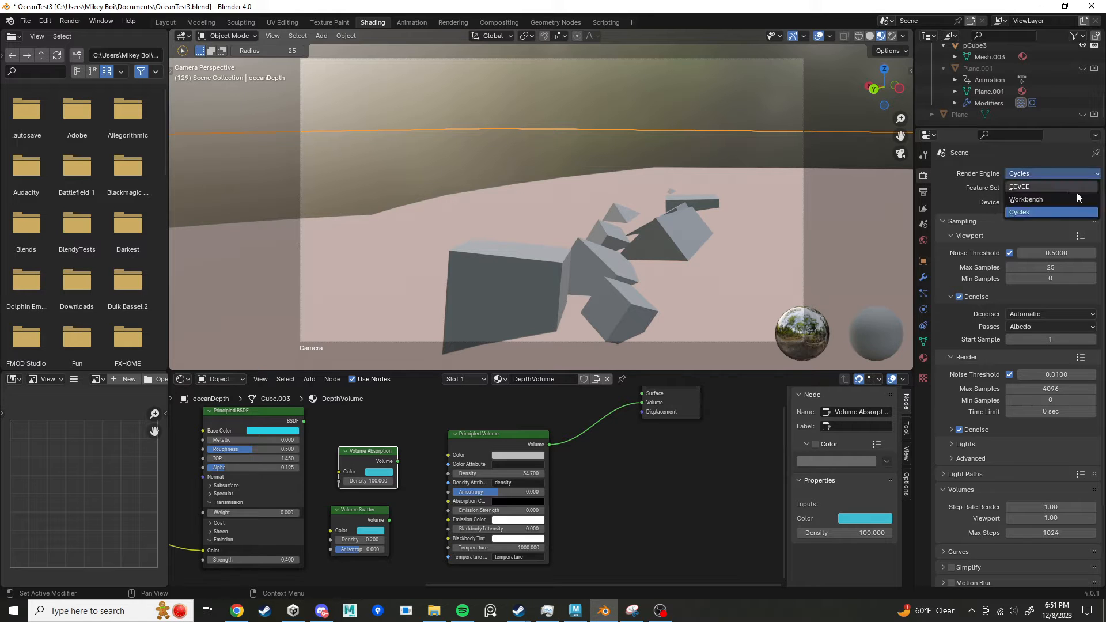
pyautogui.click(1022, 188)
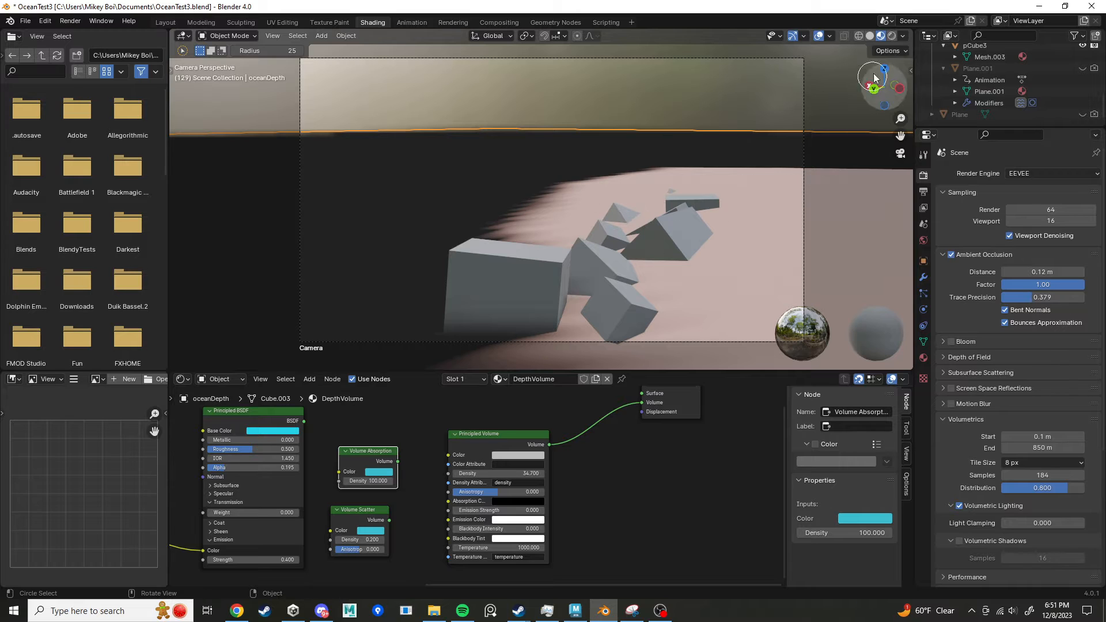
pyautogui.click(893, 36)
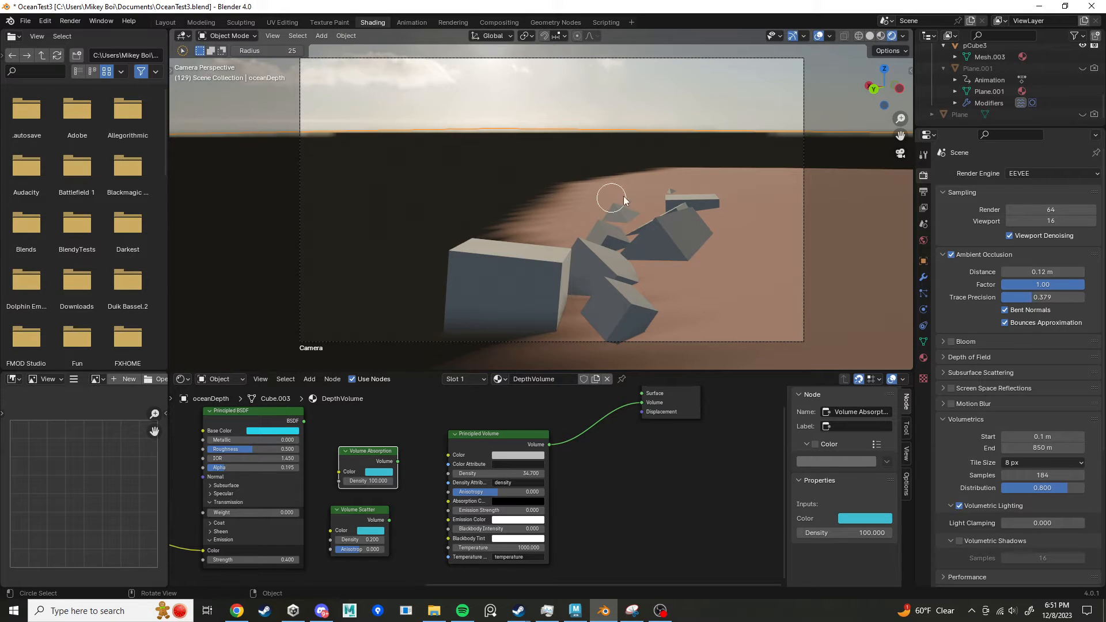
# Step: Connect the Volume Absorption node to the Material Output's Volume input and set its density to 0.100
pyautogui.moveTo(398, 461); pyautogui.dragTo(642, 435)
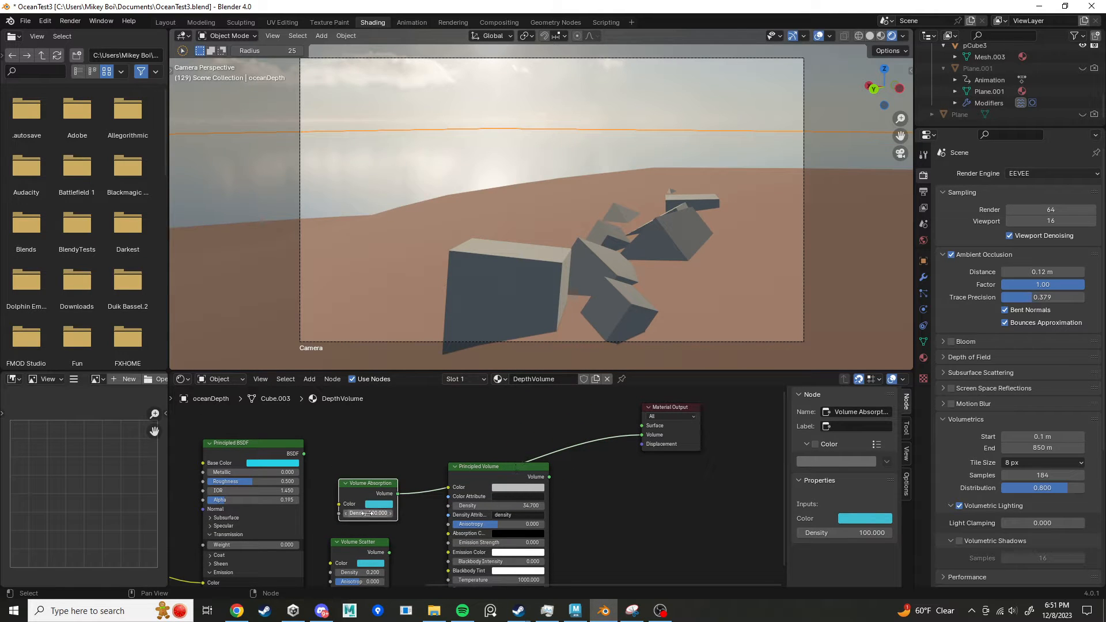
pyautogui.moveTo(368, 513); pyautogui.dragTo(302, 513)
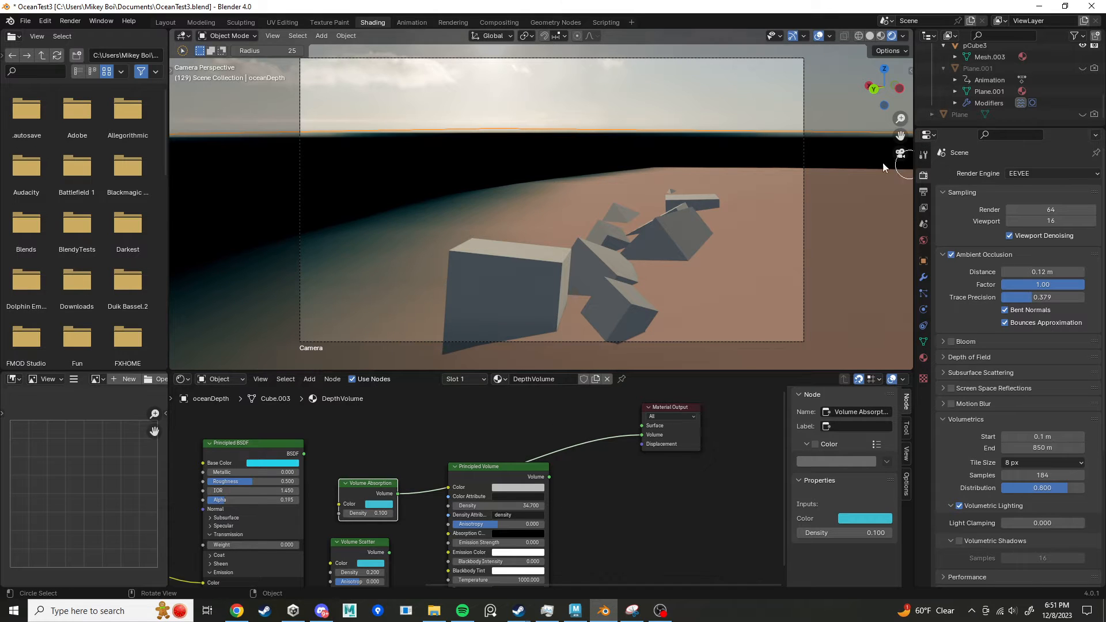
# Step: Move the Volume Absorption node above the Principled Volume node, next to the Material Output
pyautogui.click(1026, 171)
pyautogui.moveTo(374, 486); pyautogui.dragTo(551, 428)
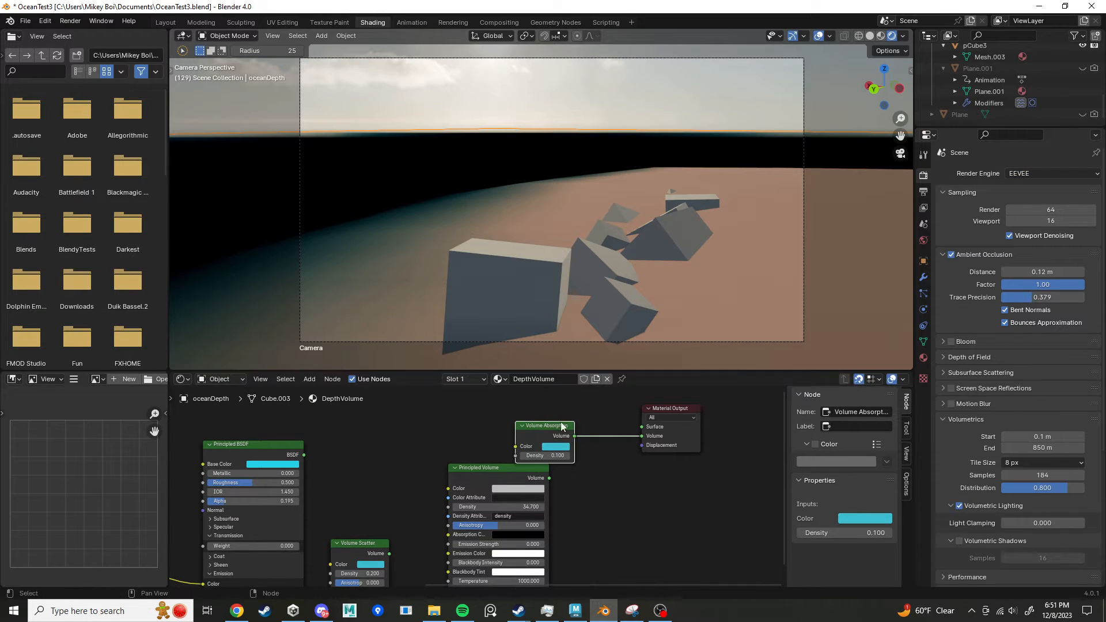
pyautogui.scroll(3, 1021, 82)
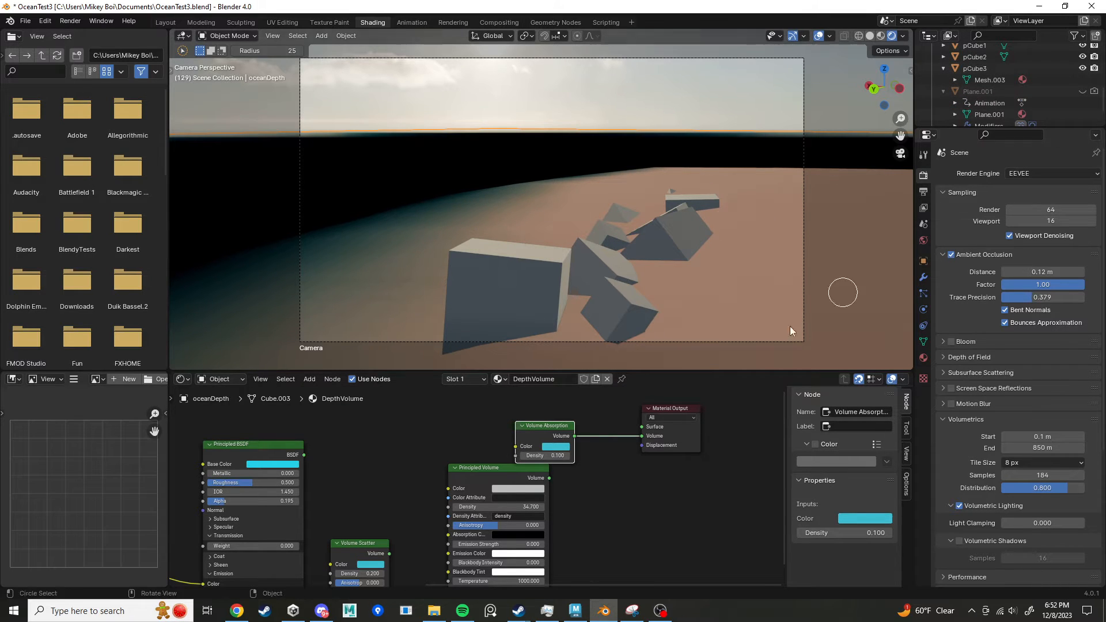
# Step: Set the Volume Absorption node's density to 0.400 and display the viewport in Material Preview shading
pyautogui.moveTo(553, 456); pyautogui.dragTo(530, 457)
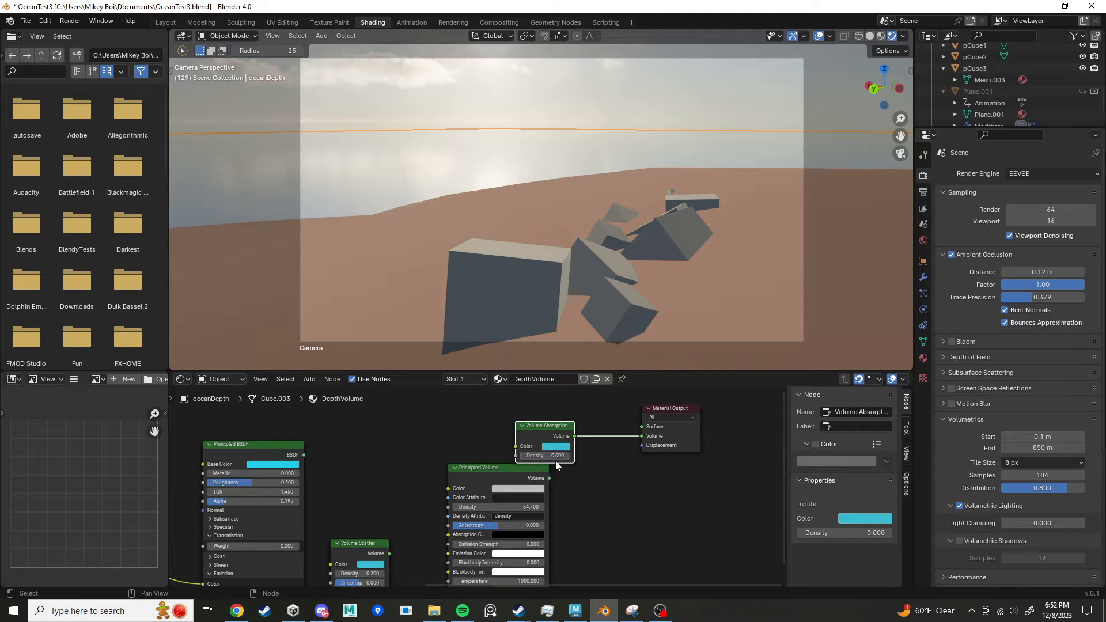
pyautogui.moveTo(545, 456); pyautogui.dragTo(548, 456)
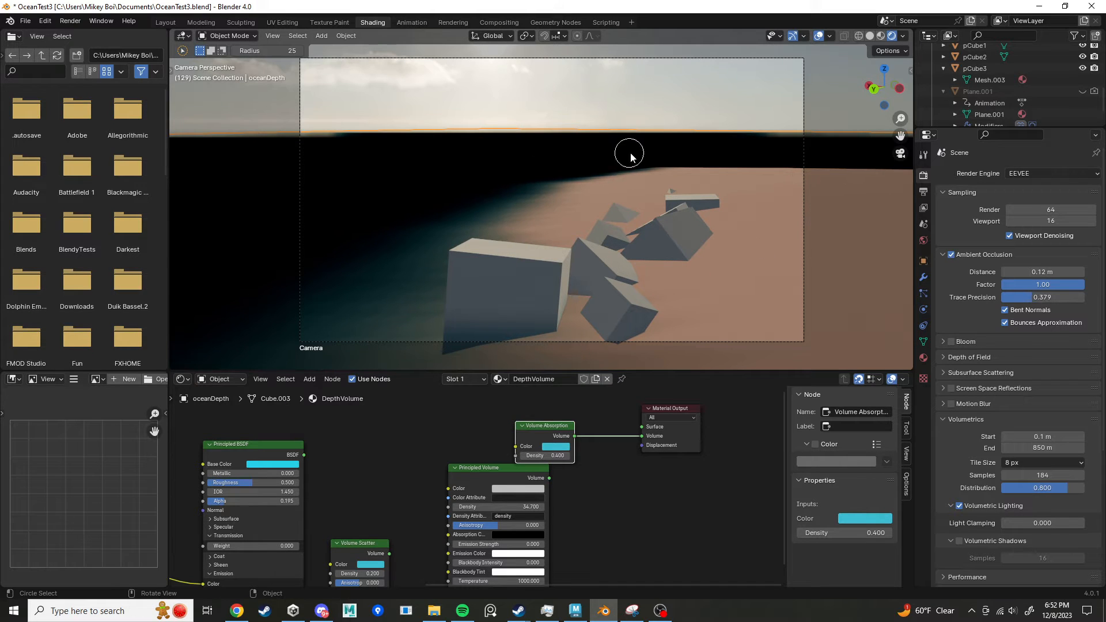
pyautogui.click(880, 36)
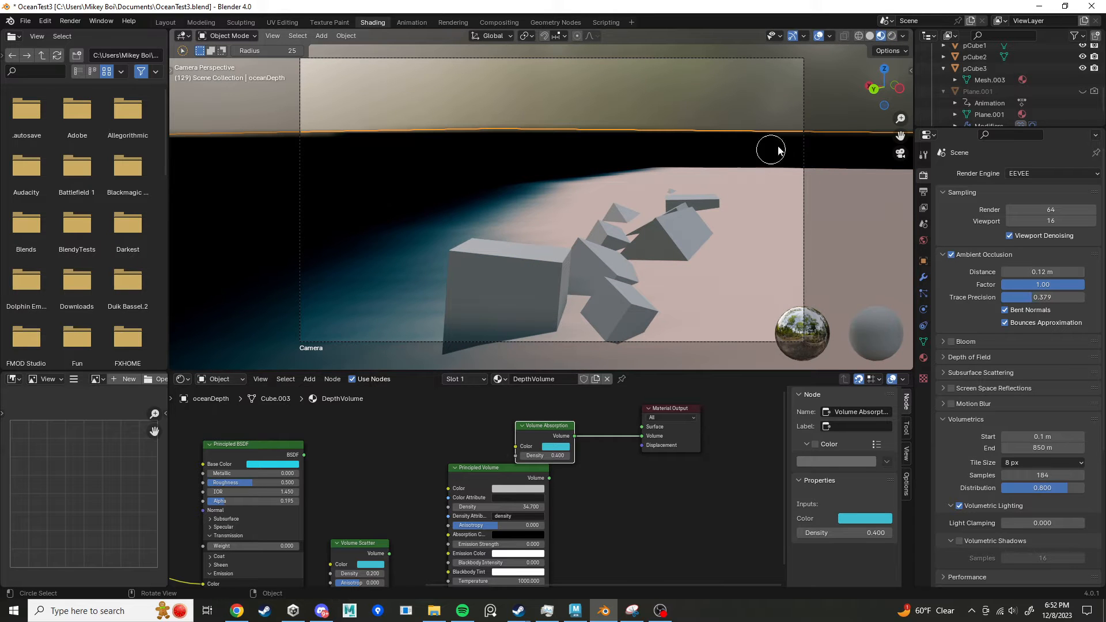
# Step: Add a mesh plane to the scene above the island for the ocean surface
pyautogui.moveTo(894, 153); pyautogui.dragTo(773, 198, button='middle')
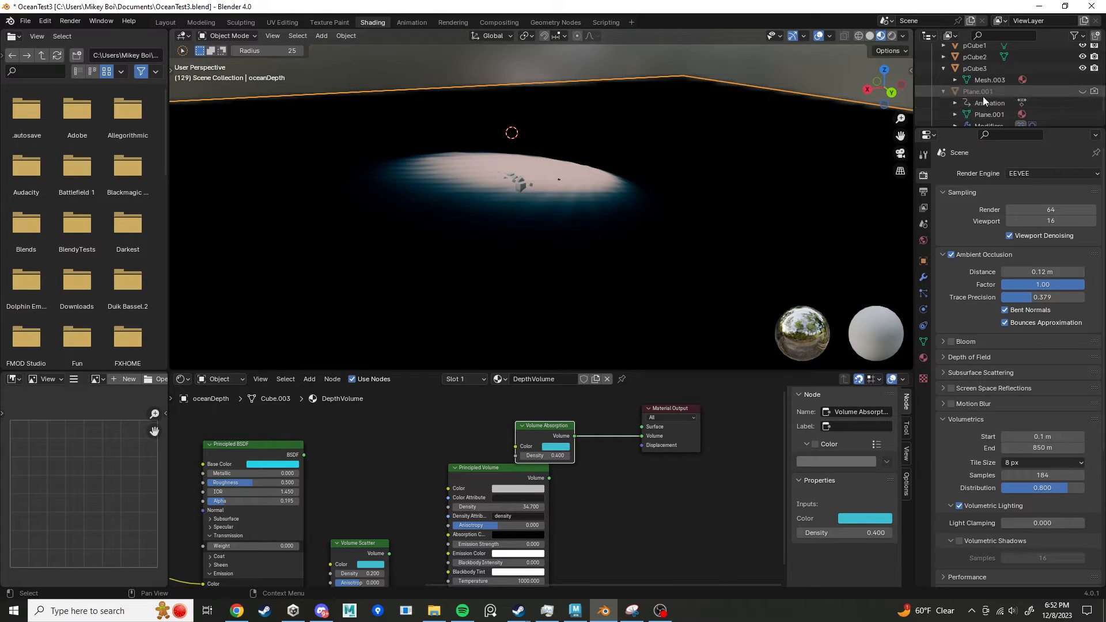
pyautogui.scroll(-1, 1048, 149)
pyautogui.scroll(-2, 1047, 113)
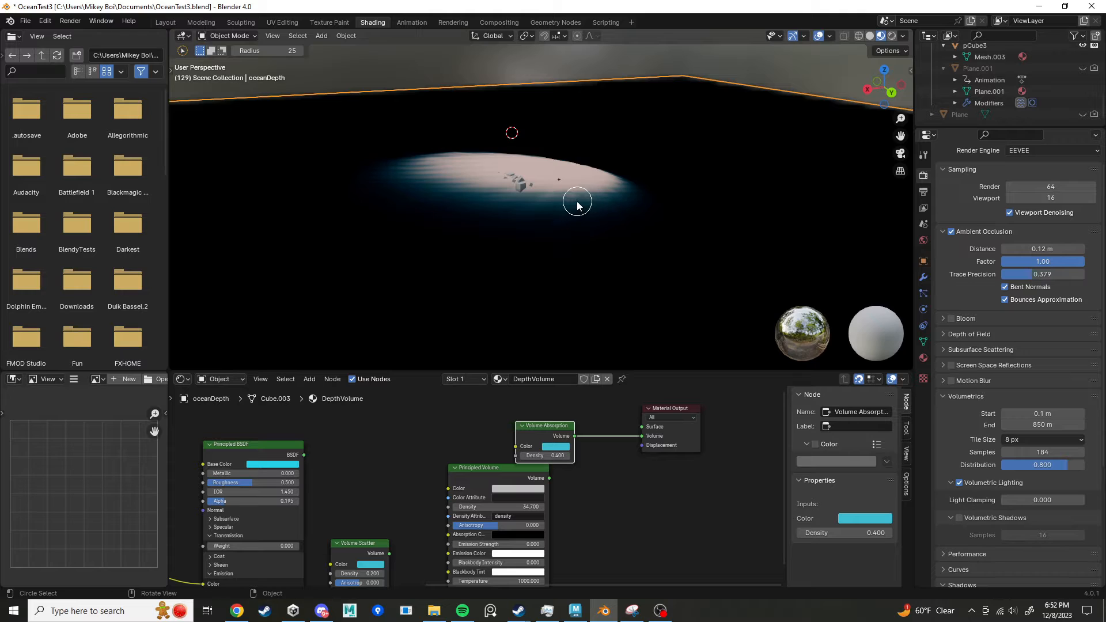
pyautogui.hotkey('shift', 'a')
pyautogui.moveTo(572, 198)
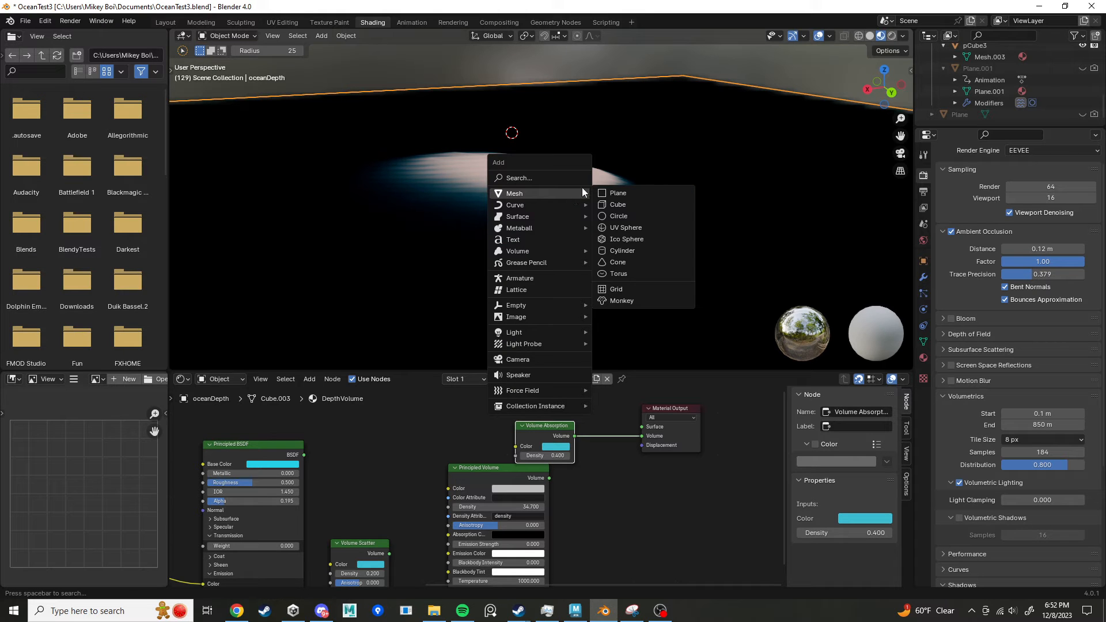
pyautogui.click(614, 193)
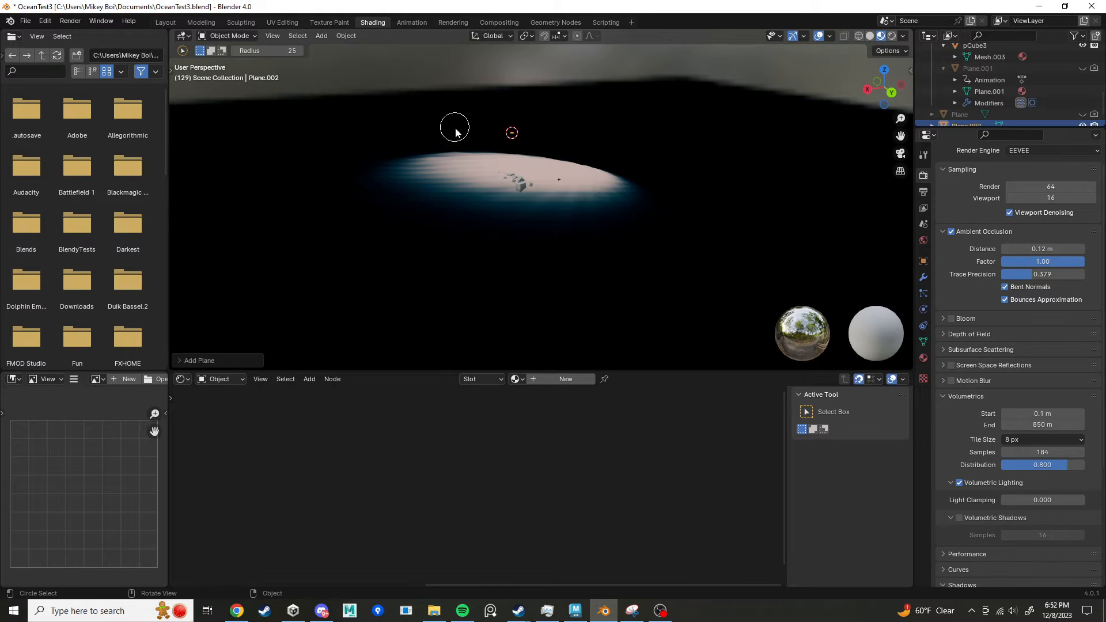
pyautogui.moveTo(566, 147); pyautogui.dragTo(526, 147, button='middle')
pyautogui.scroll(6, 561, 178)
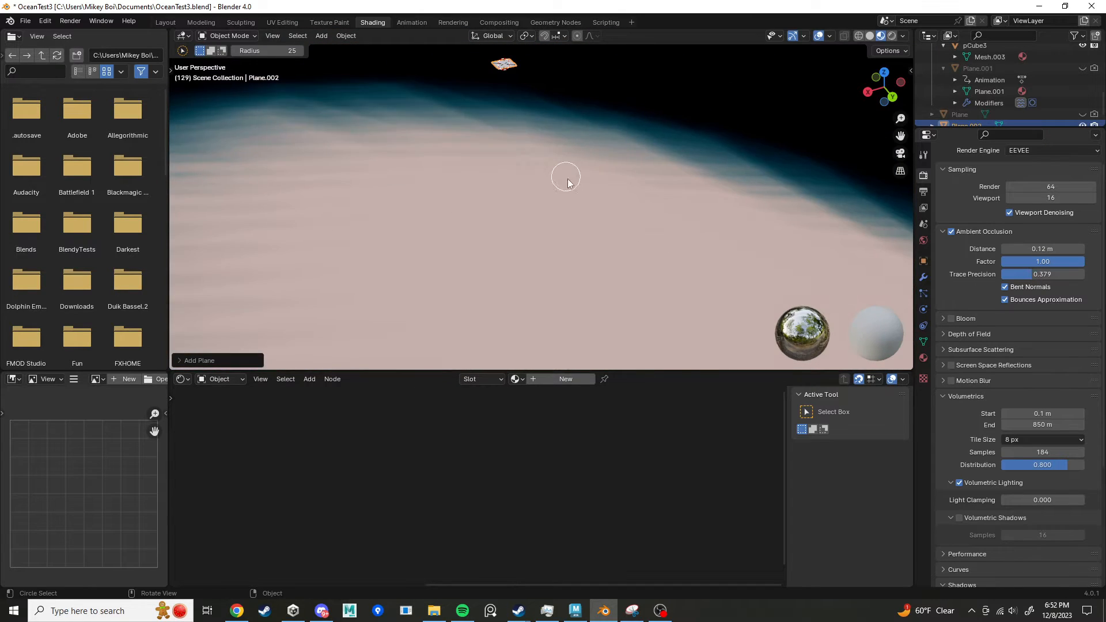
pyautogui.scroll(-5, 602, 224)
pyautogui.scroll(-1, 979, 89)
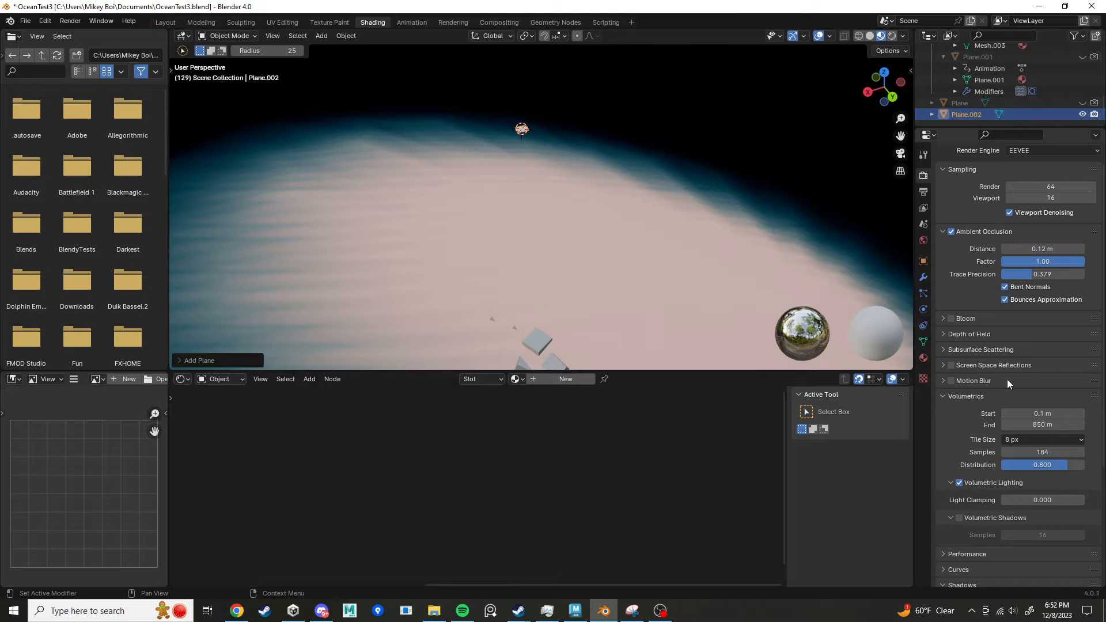
# Step: Add an Ocean physics modifier to the new plane
pyautogui.click(924, 277)
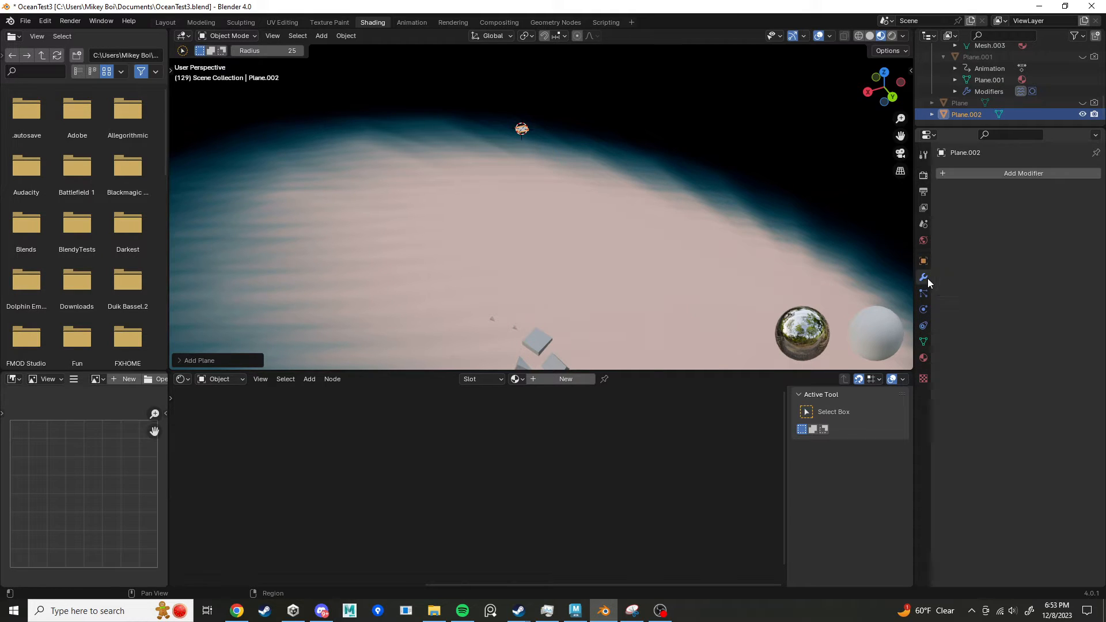
pyautogui.click(987, 175)
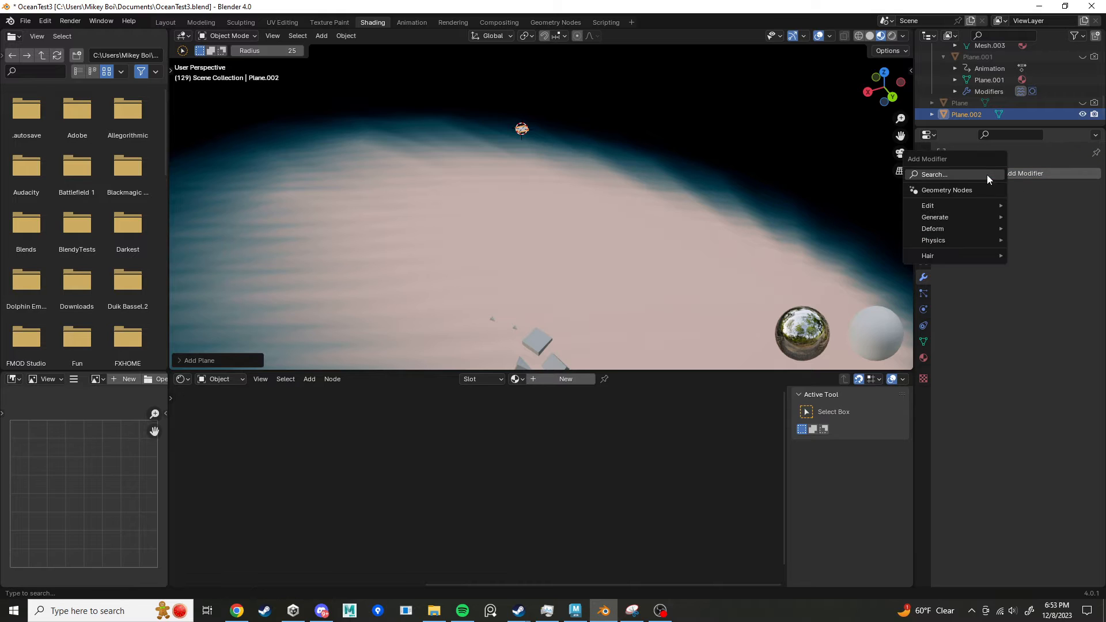
pyautogui.moveTo(952, 237)
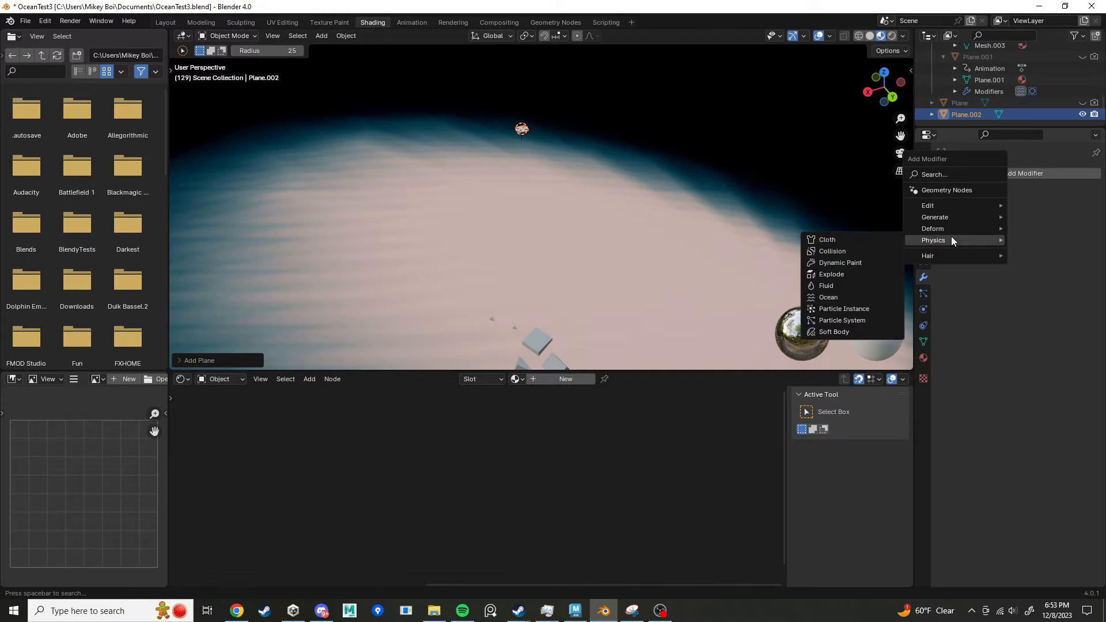
pyautogui.click(828, 297)
pyautogui.moveTo(746, 272); pyautogui.dragTo(723, 250, button='middle')
# Step: Set the Ocean modifier's Repeat X and Repeat Y values to 3
pyautogui.click(1044, 223)
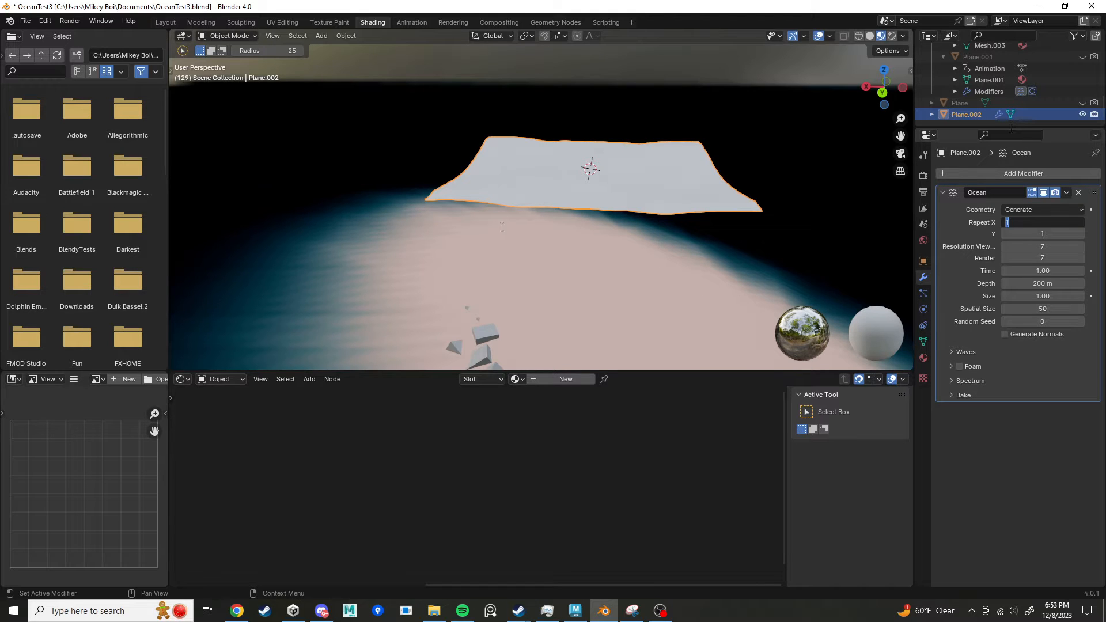
pyautogui.press('Return')
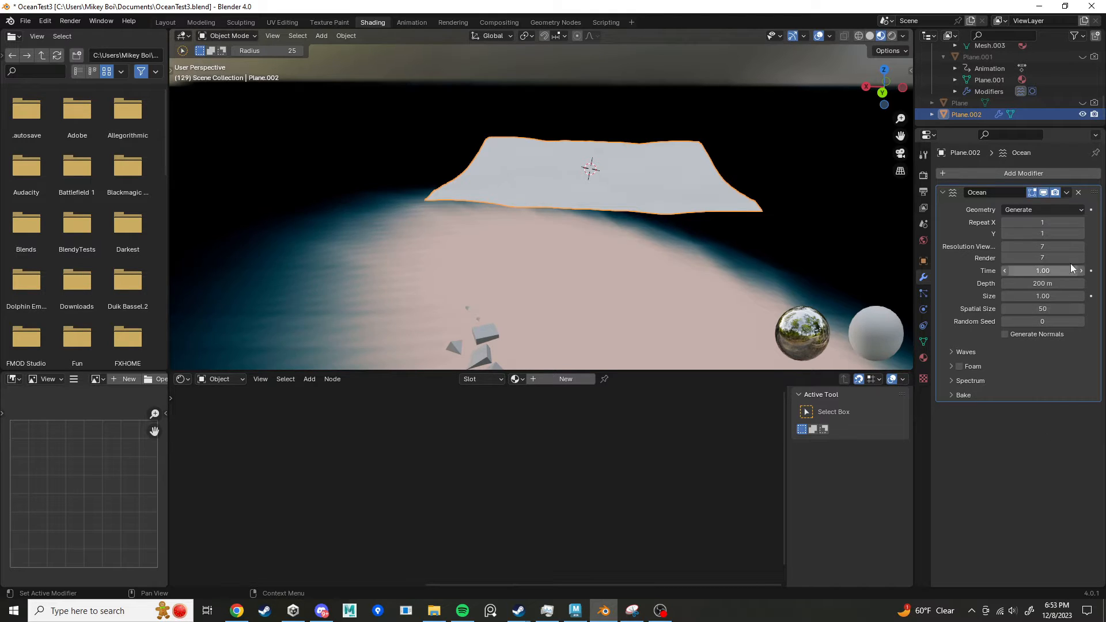
pyautogui.click(1081, 223)
pyautogui.click(1081, 223)
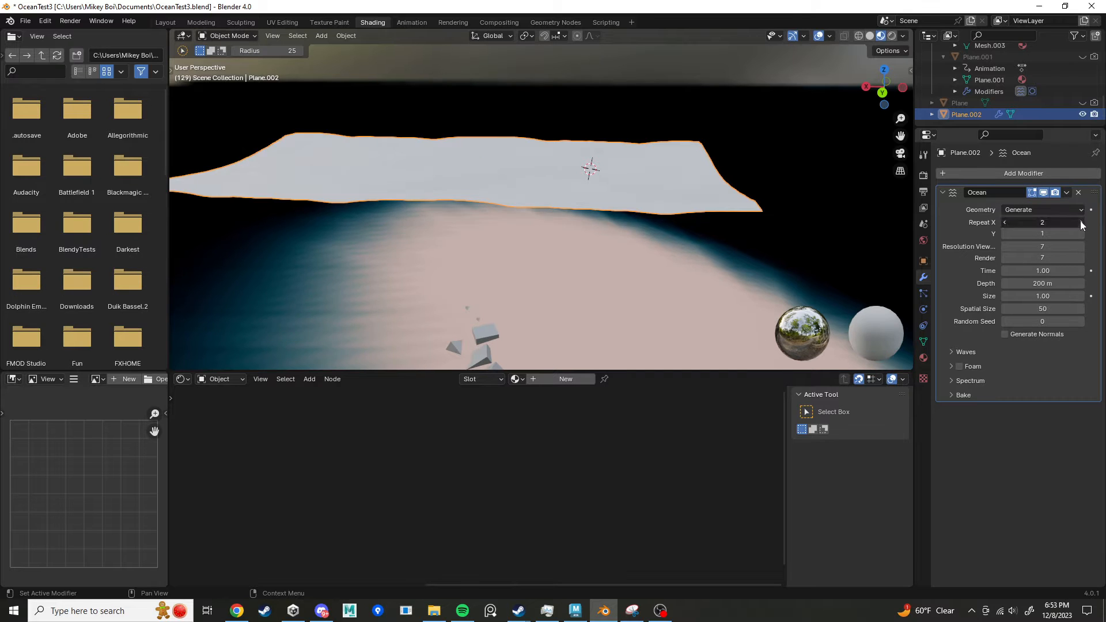
pyautogui.click(1082, 234)
pyautogui.click(1082, 233)
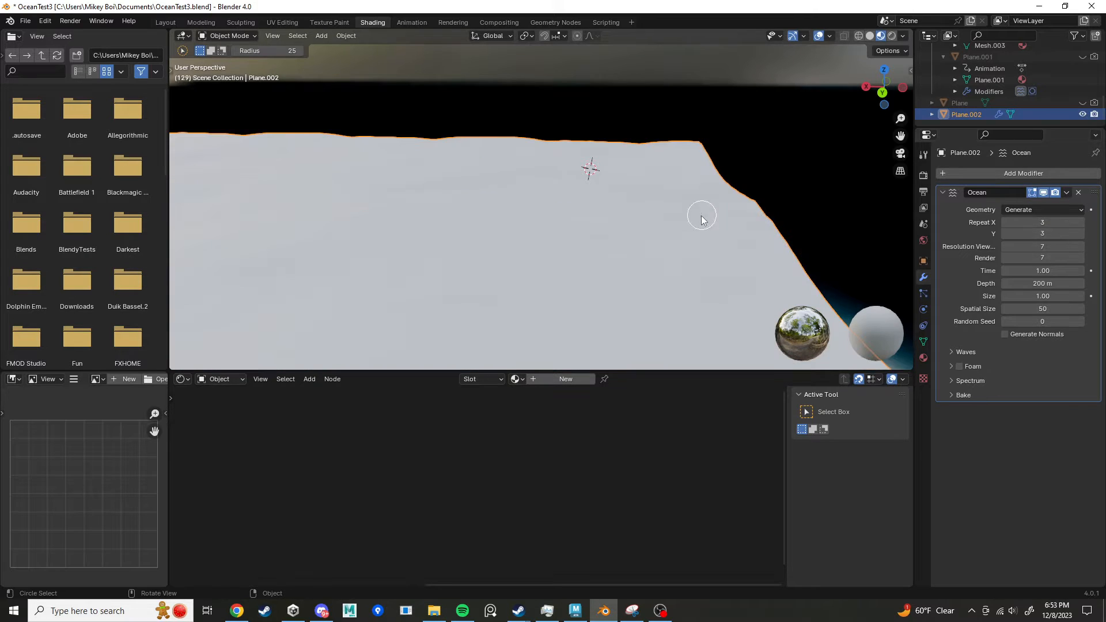
pyautogui.scroll(-6, 697, 224)
pyautogui.moveTo(617, 248); pyautogui.dragTo(527, 251, button='middle')
pyautogui.scroll(4, 556, 249)
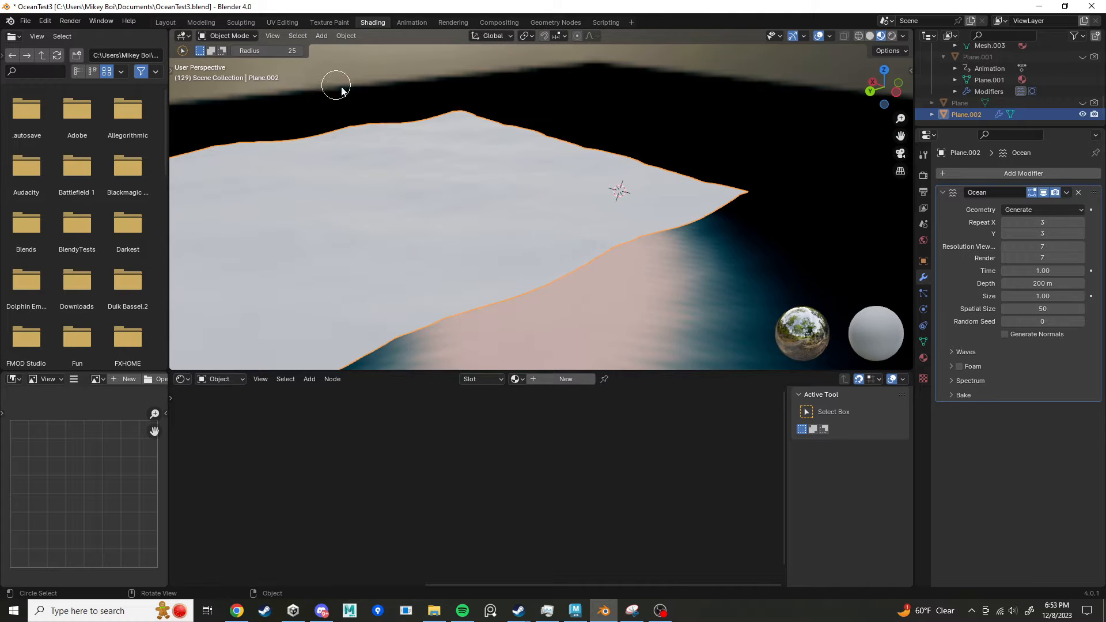
# Step: Switch to the Layout workspace, then shift the ocean plane horizontally and lower it so the waves surround the island at the oceanDepth box's surface
pyautogui.click(166, 22)
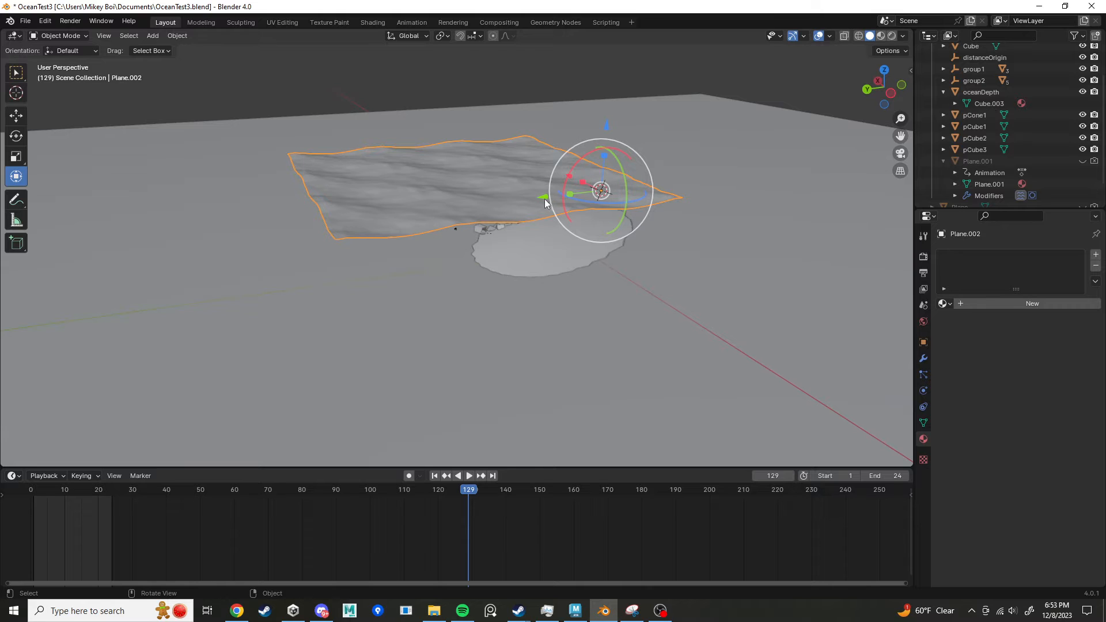
pyautogui.moveTo(545, 199); pyautogui.dragTo(587, 194)
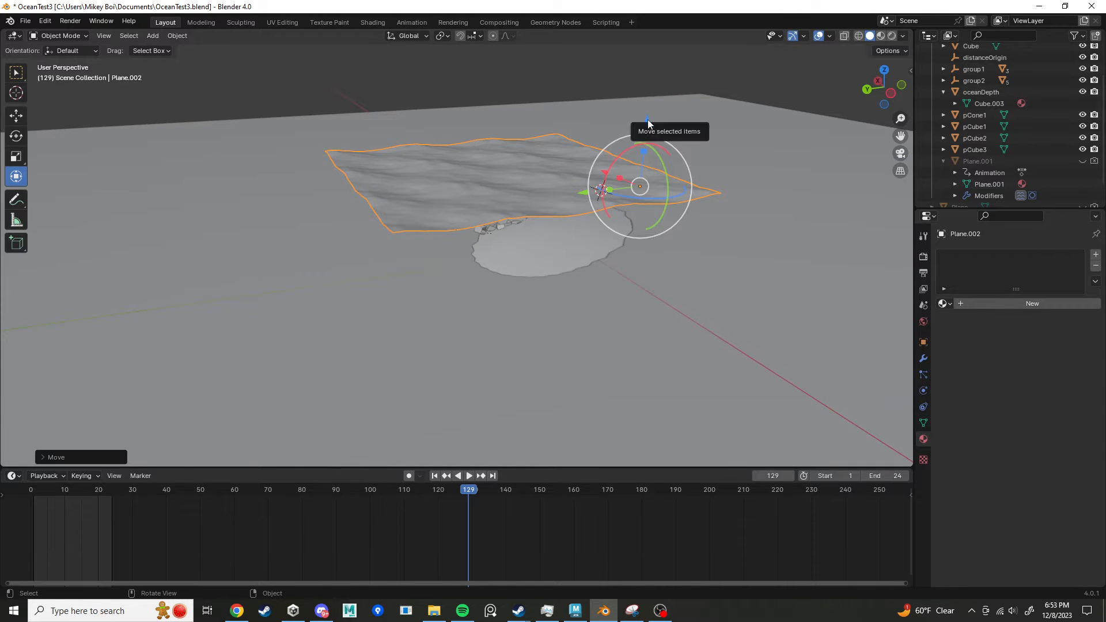
pyautogui.moveTo(648, 121); pyautogui.dragTo(633, 172)
pyautogui.scroll(5, 602, 202)
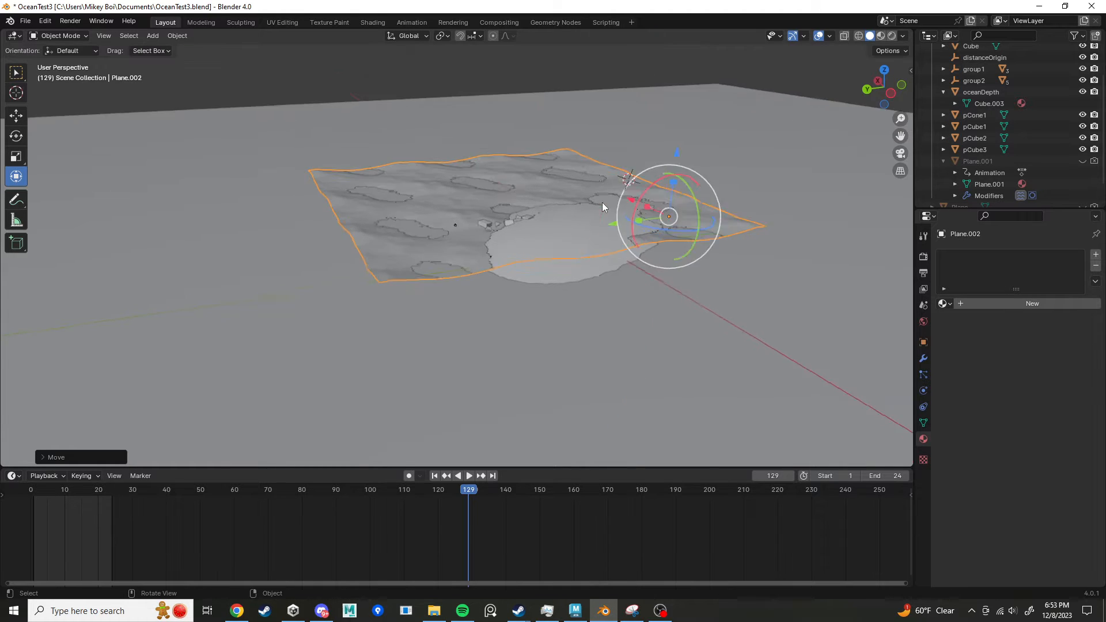
pyautogui.moveTo(751, 186); pyautogui.dragTo(810, 233)
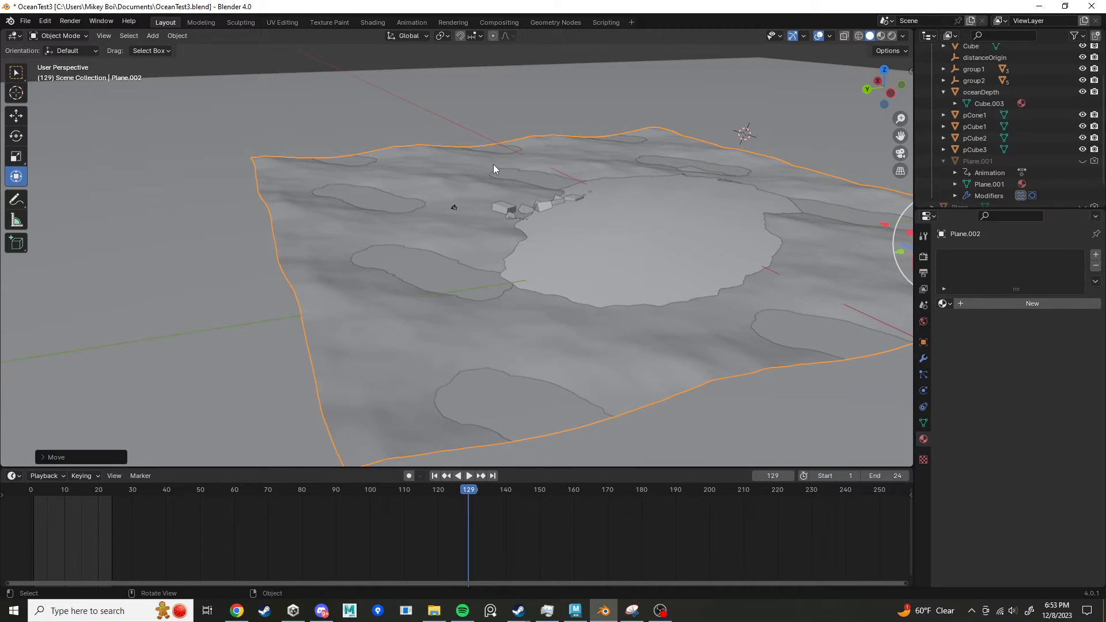
pyautogui.scroll(-1, 493, 164)
pyautogui.moveTo(494, 164); pyautogui.dragTo(548, 191, button='middle')
pyautogui.scroll(2, 547, 191)
pyautogui.scroll(-1, 792, 169)
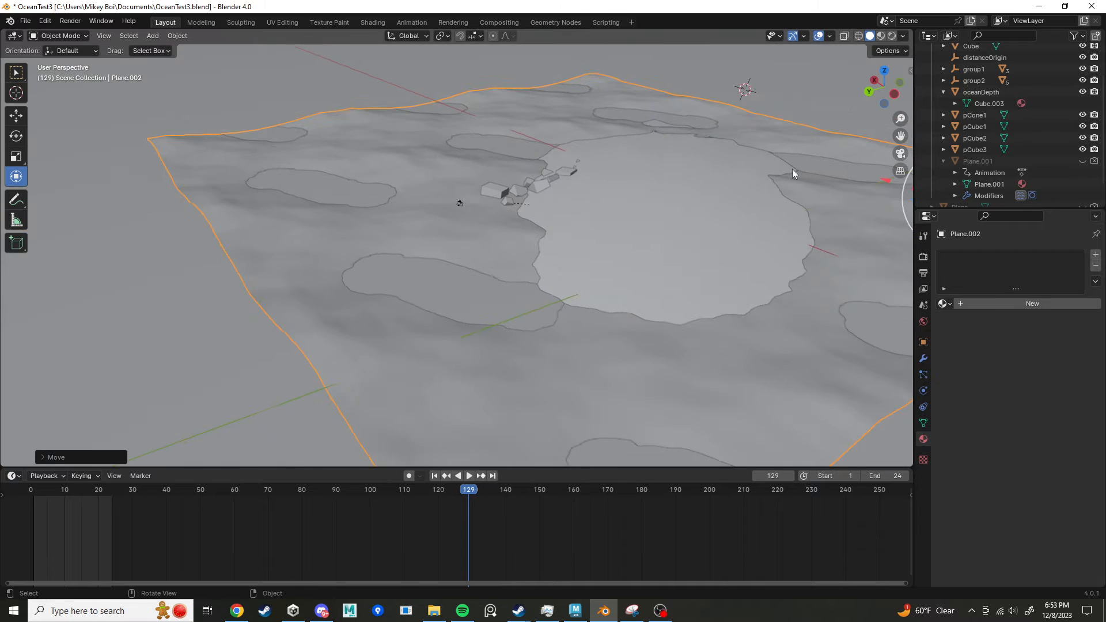
pyautogui.scroll(-1, 1020, 176)
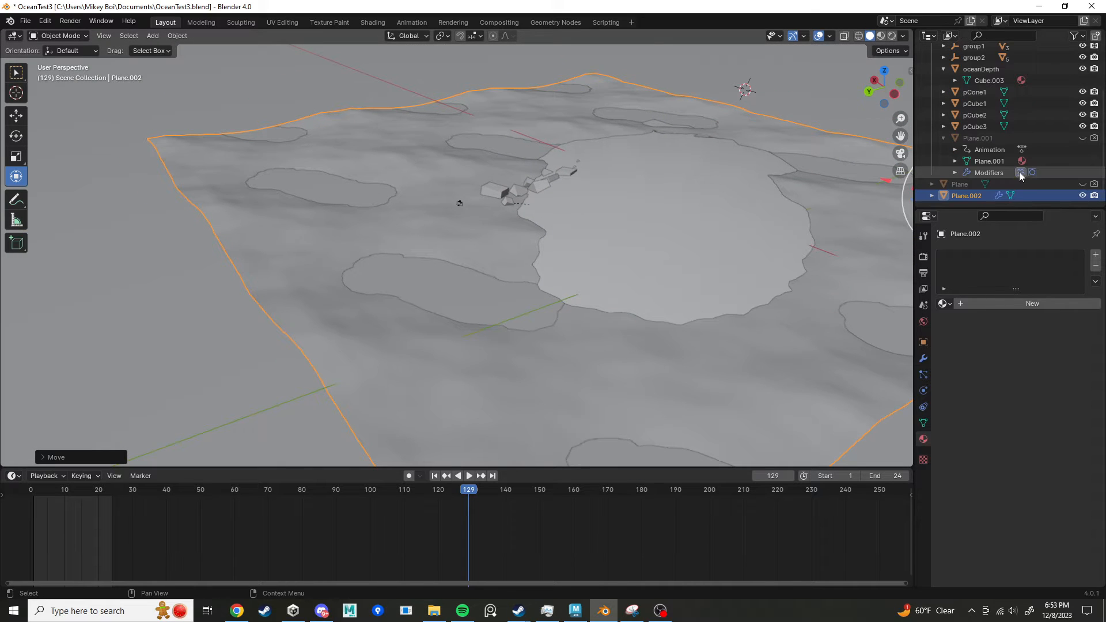
# Step: Show the ocean plane's modifier settings and expand Plane.002 in the scene hierarchy
pyautogui.click(998, 196)
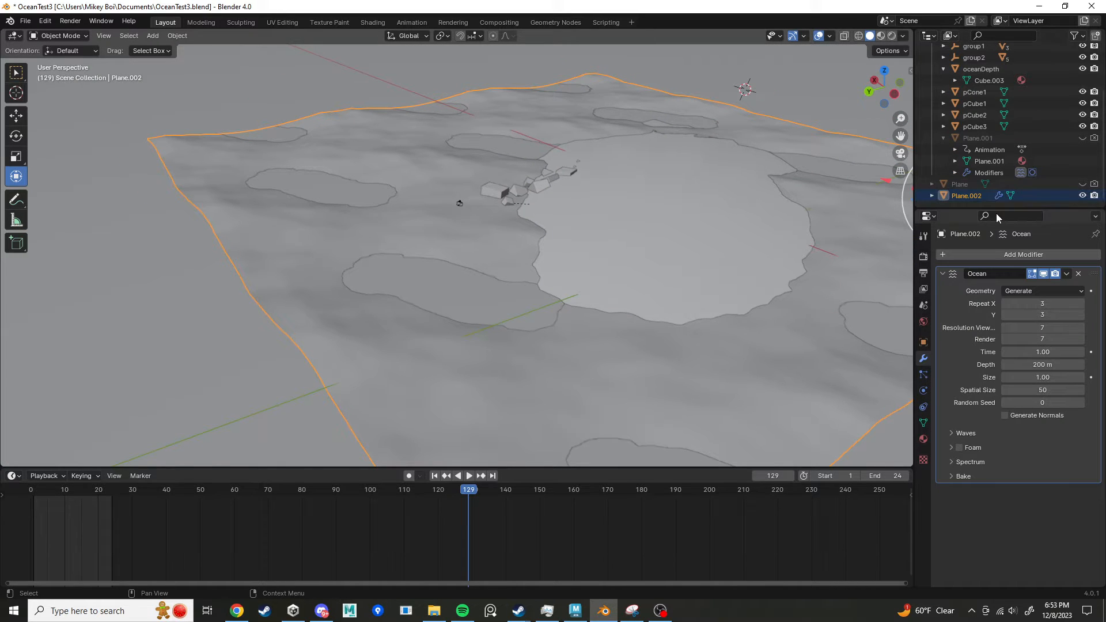
pyautogui.click(933, 196)
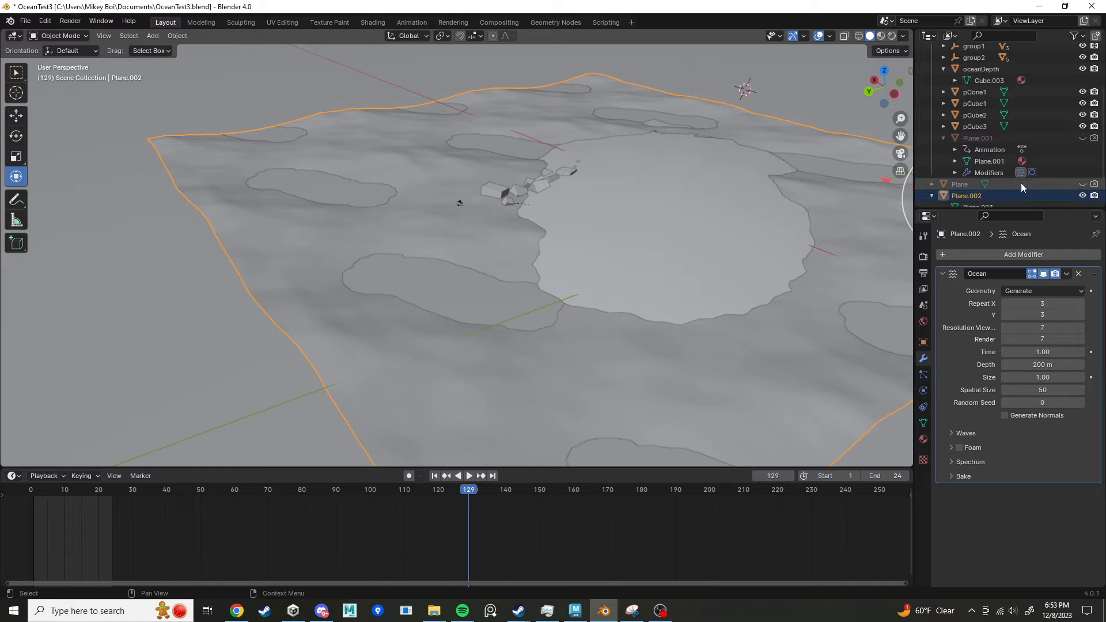
pyautogui.scroll(-1, 1022, 183)
# Step: Display the viewport in Rendered shading and view the ocean surface around the island from a raised angle
pyautogui.moveTo(670, 195); pyautogui.dragTo(728, 162, button='middle')
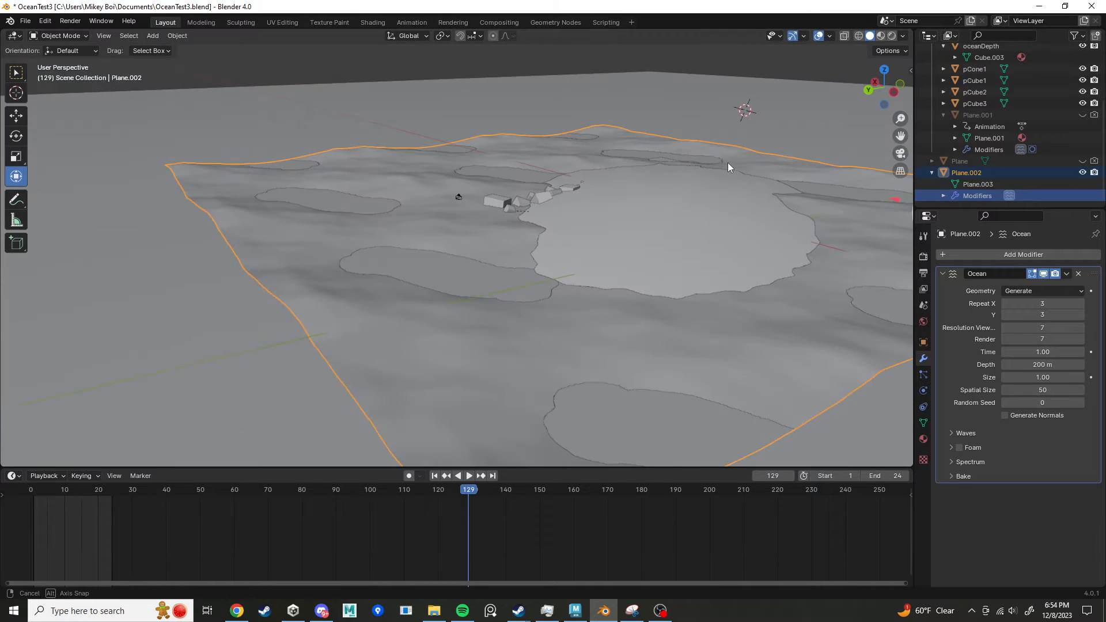
pyautogui.click(892, 36)
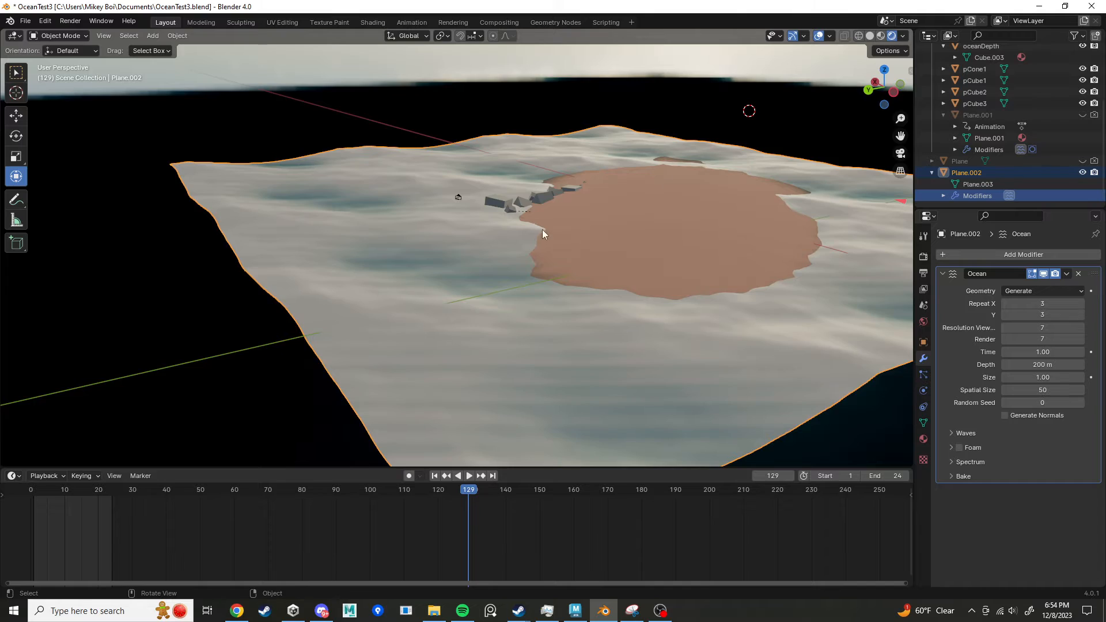
pyautogui.moveTo(543, 234)
pyautogui.mouseDown(button='middle')
pyautogui.moveTo(575, 219)
pyautogui.moveTo(491, 234)
pyautogui.moveTo(545, 240)
pyautogui.mouseUp(button='middle')
pyautogui.moveTo(451, 214); pyautogui.dragTo(398, 203, button='middle')
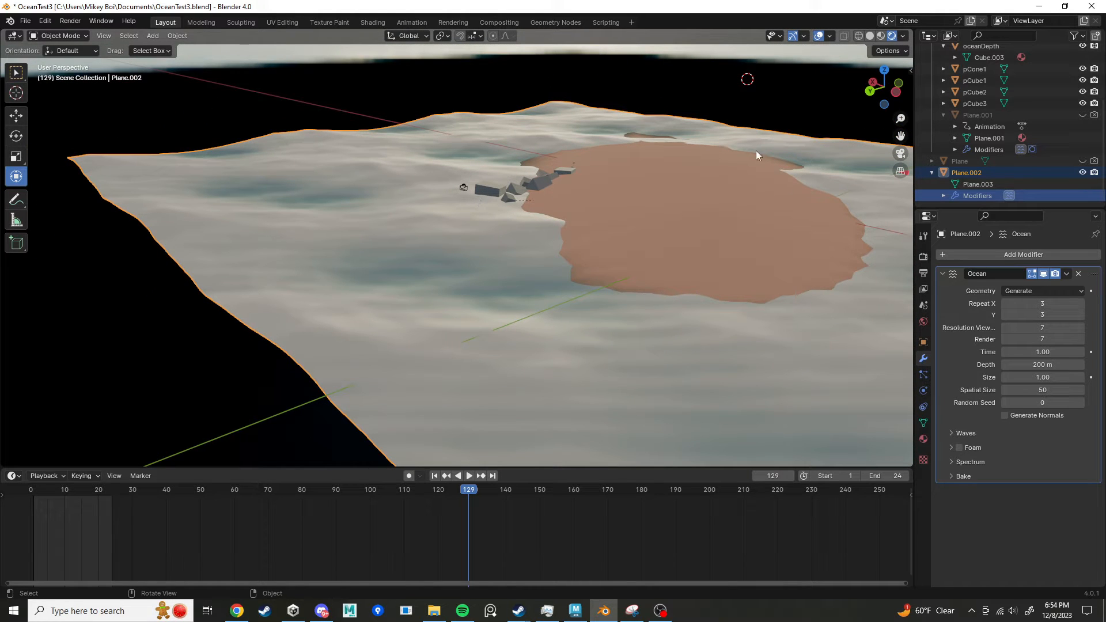
# Step: Play the scene's animation to check the ocean surface for motion, stopping with the playhead at frame 0
pyautogui.press('space')
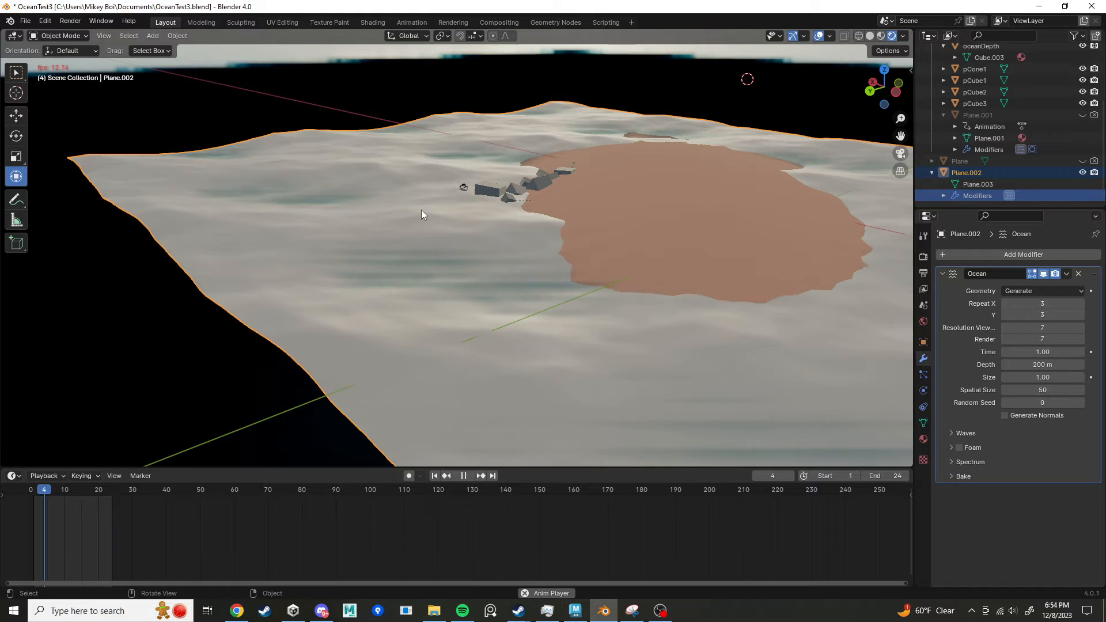
pyautogui.press('space')
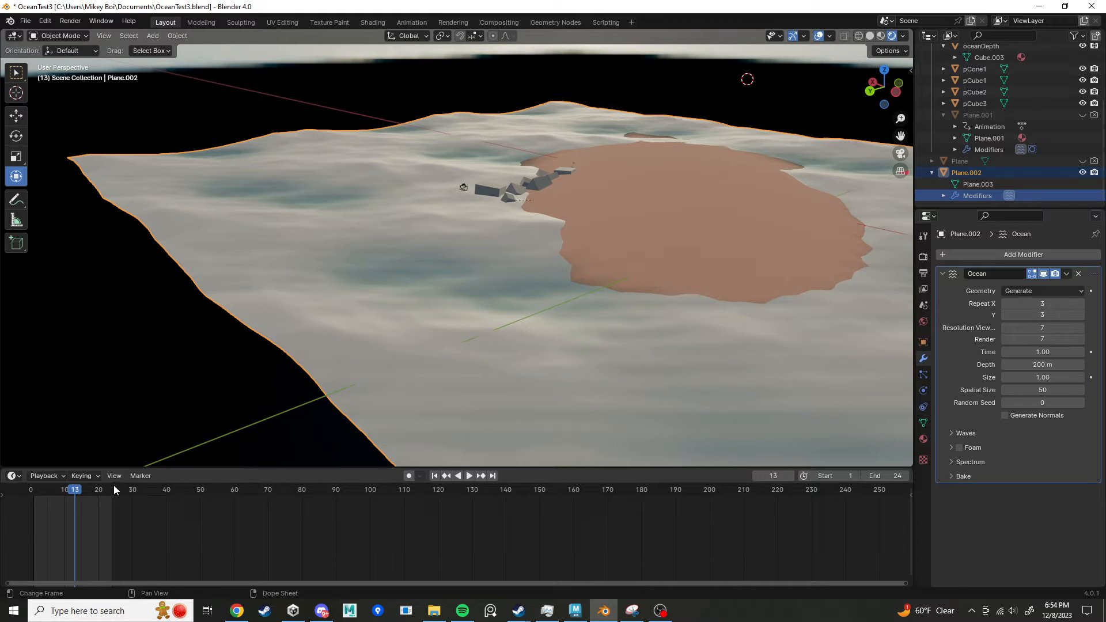
pyautogui.moveTo(114, 489); pyautogui.dragTo(147, 492)
pyautogui.press('space')
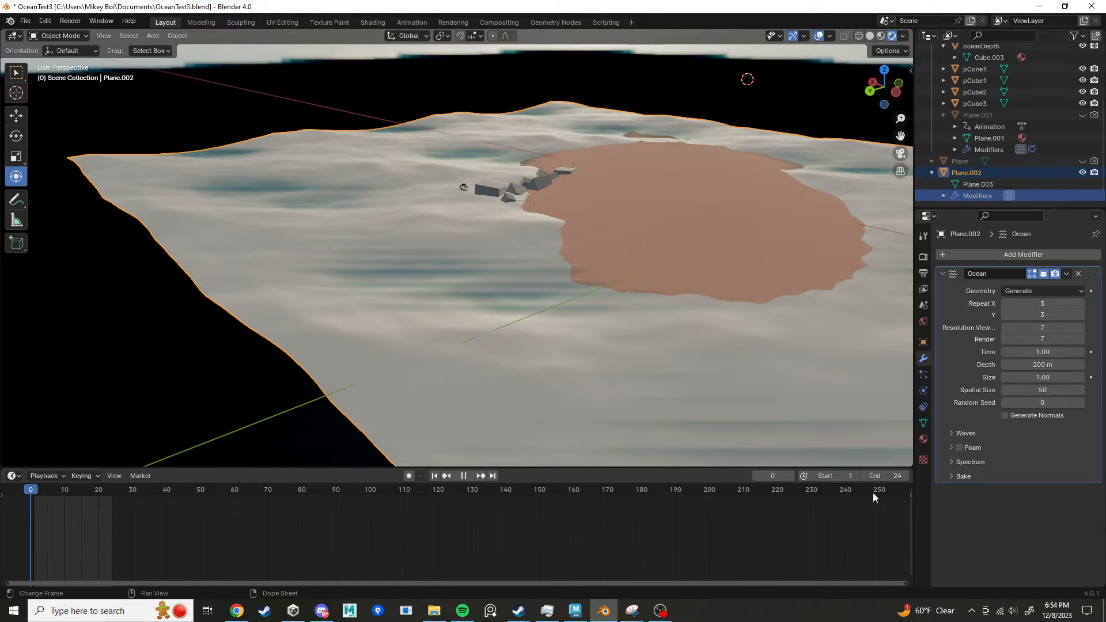
pyautogui.press('space')
# Step: Set the animation's end frame to 200
pyautogui.click(899, 476)
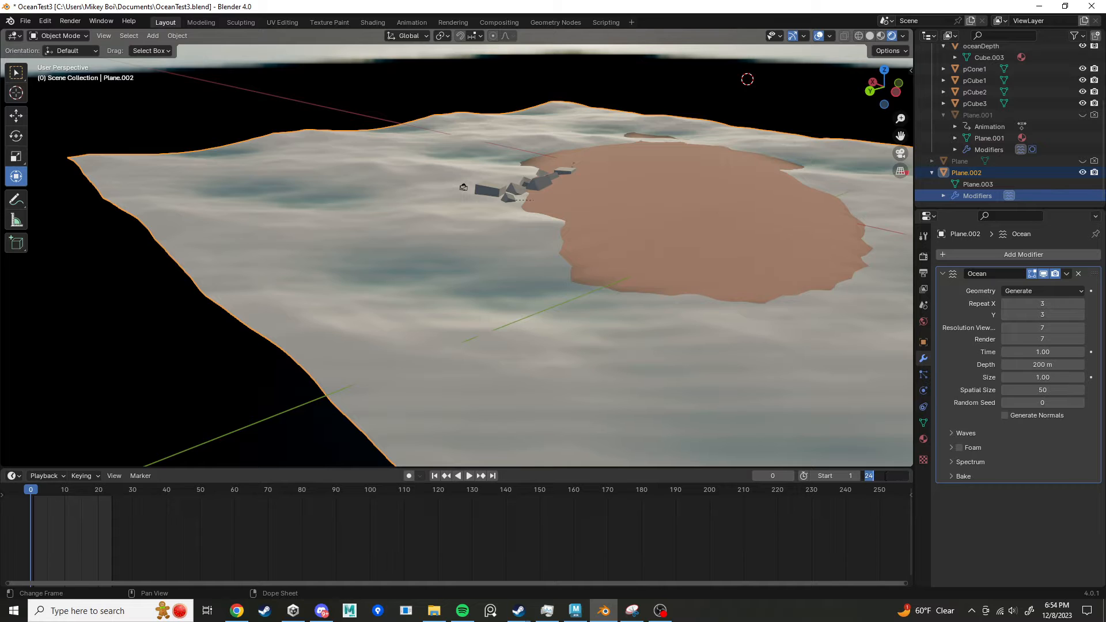
pyautogui.write('200')
pyautogui.press('Return')
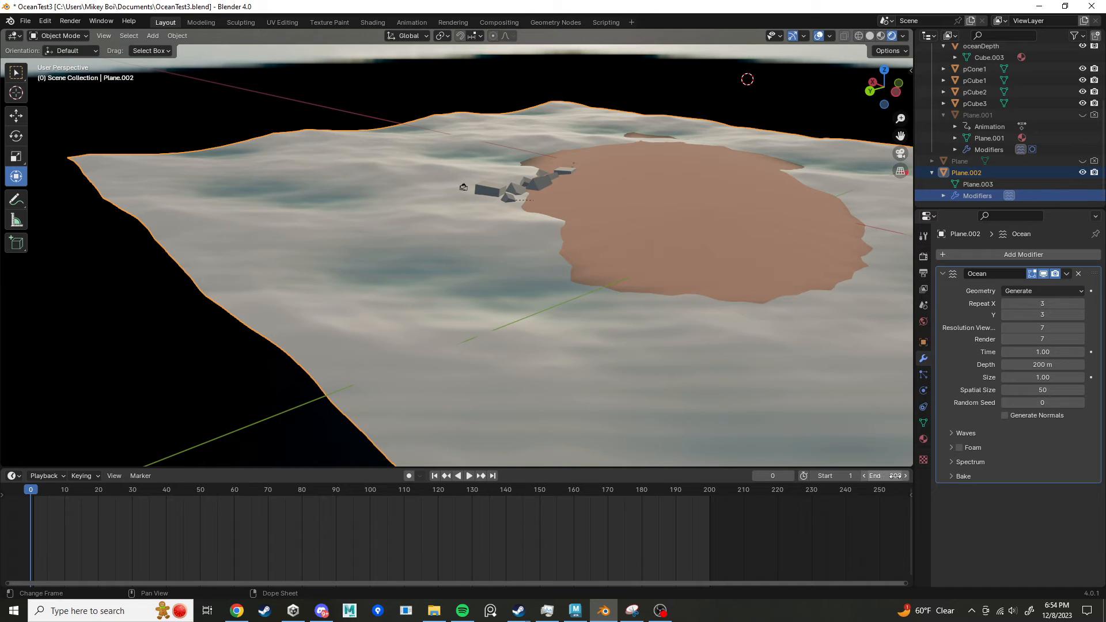
# Step: Play the extended frame range to check the ocean surface, then return the playhead to frame 1
pyautogui.press('space')
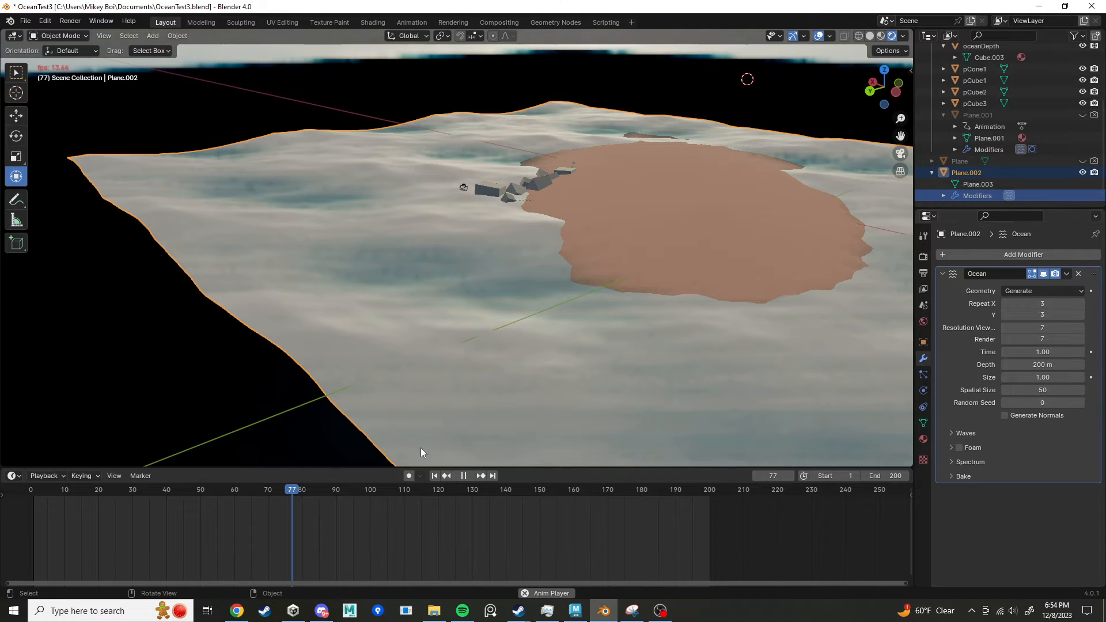
pyautogui.press('space')
pyautogui.moveTo(300, 491); pyautogui.dragTo(34, 489)
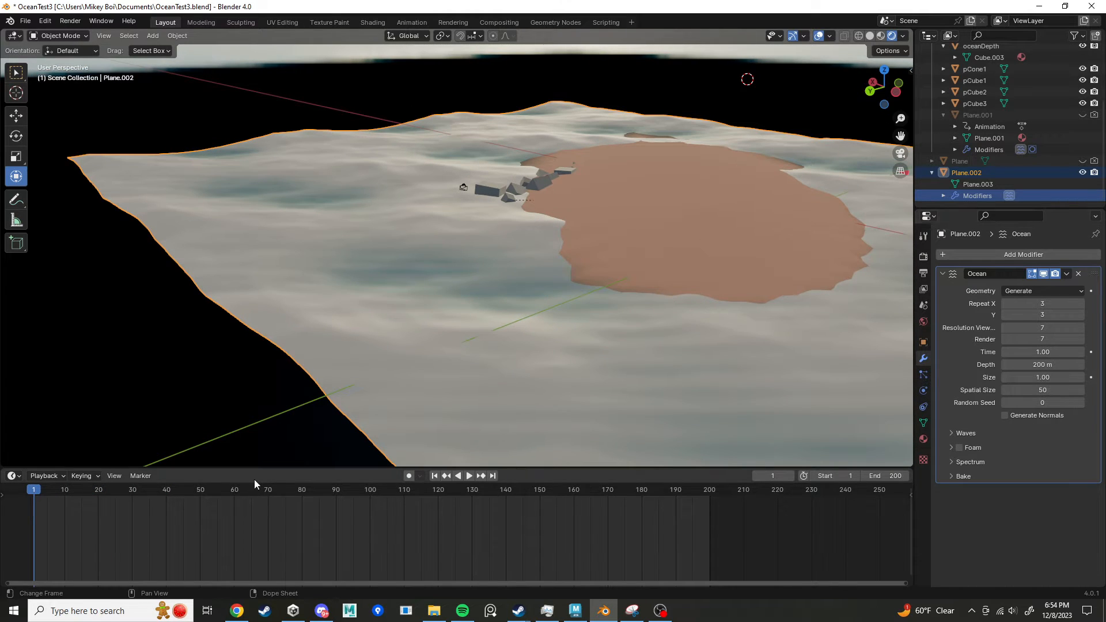
# Step: Keyframe the Ocean modifier's Time at 1.00 on frame 1 and 10.00 on frame 200, and preview the playback
pyautogui.click(1091, 352)
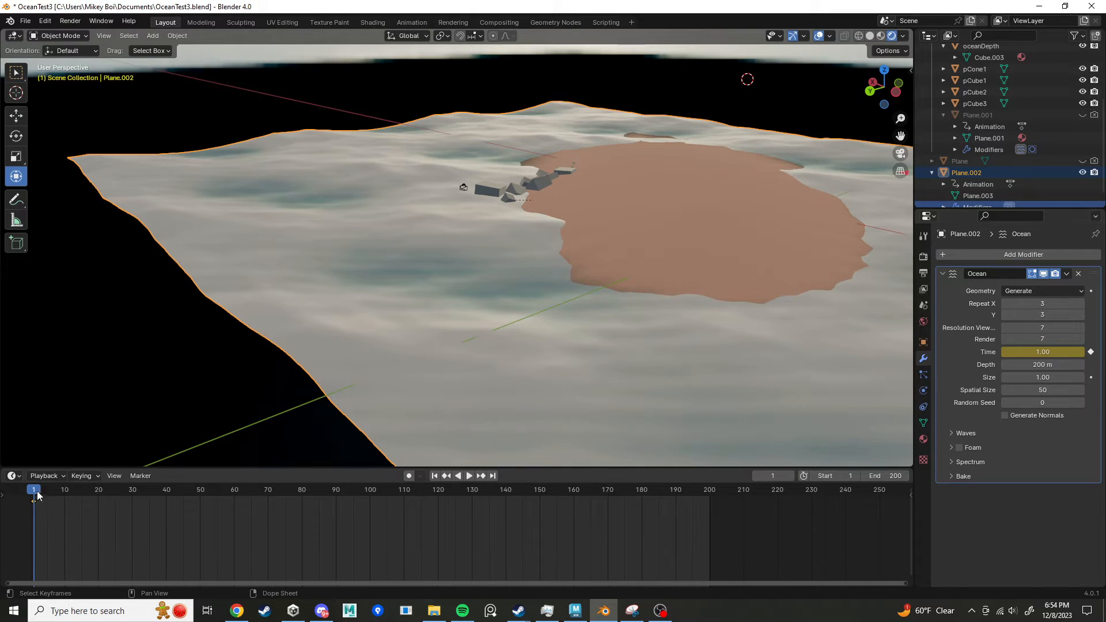
pyautogui.moveTo(37, 495); pyautogui.dragTo(707, 491)
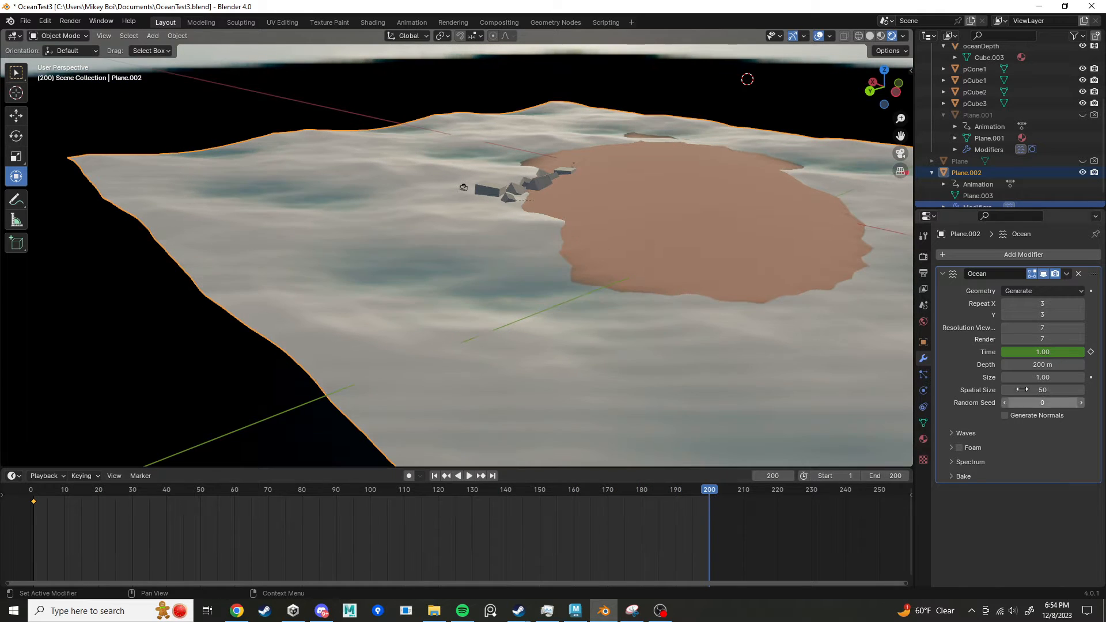
pyautogui.moveTo(1045, 353); pyautogui.dragTo(1095, 352)
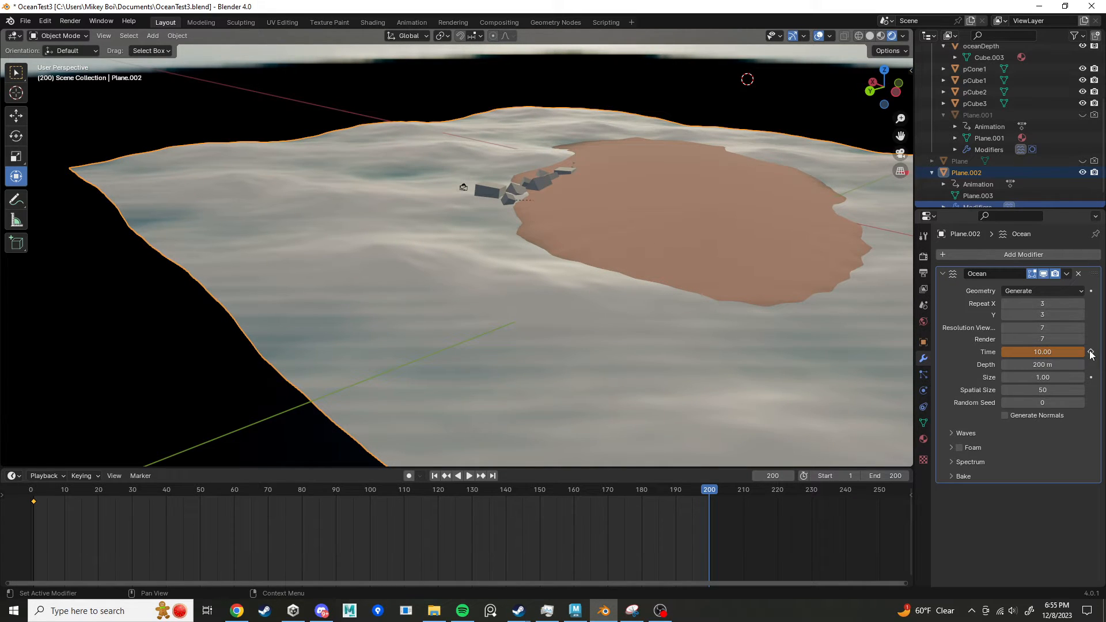
pyautogui.click(1091, 352)
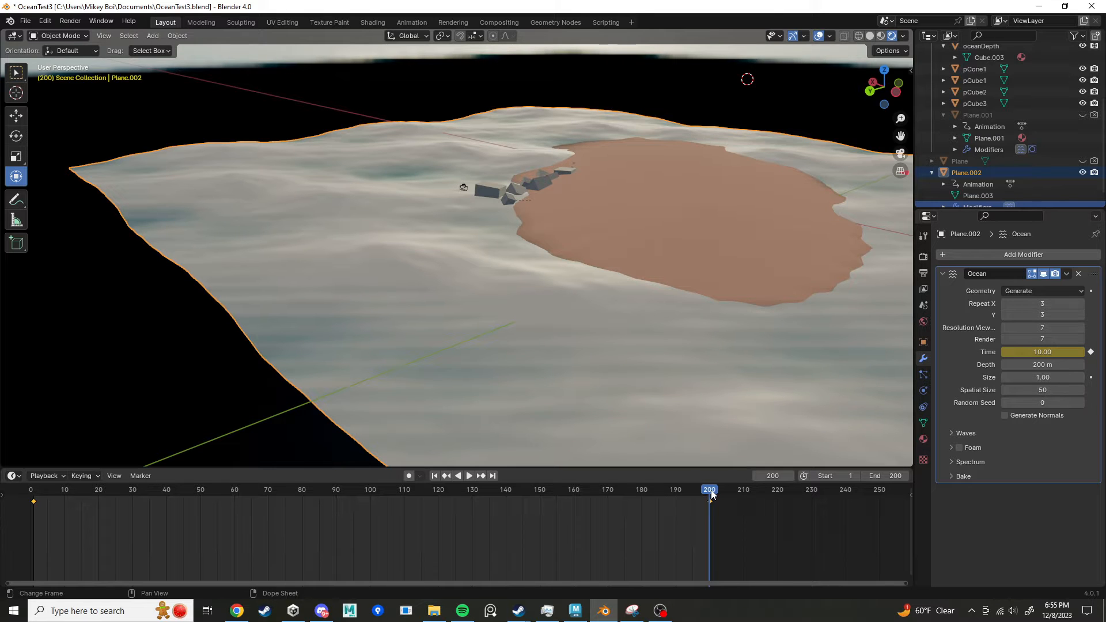
pyautogui.press('space')
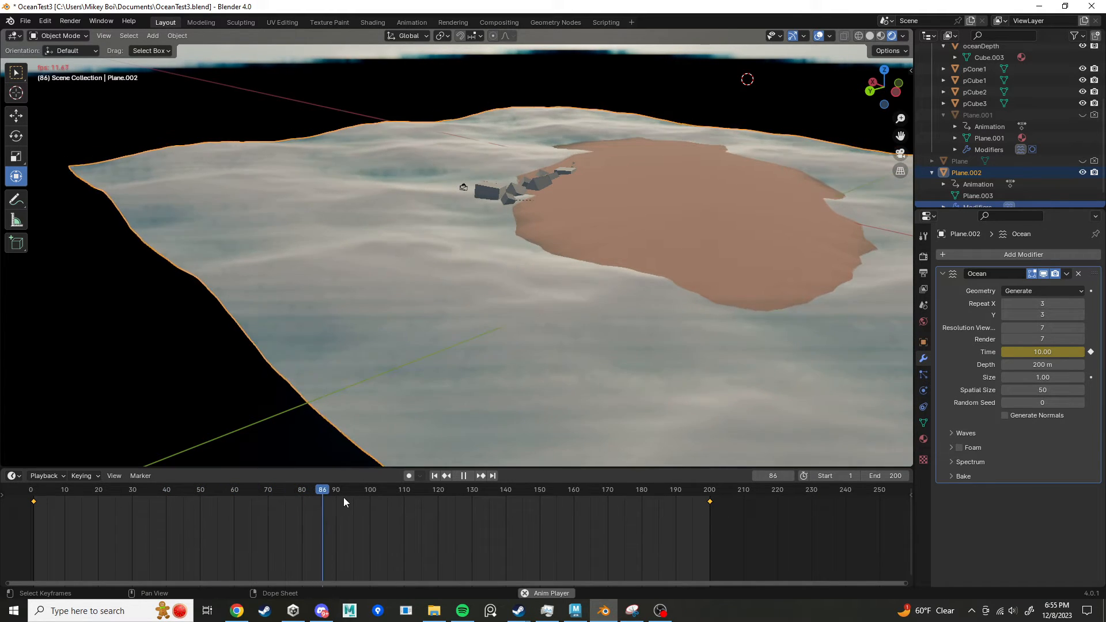
pyautogui.moveTo(368, 489); pyautogui.dragTo(621, 499)
# Step: Set both Time keyframes to Linear interpolation and play the animation briefly to check the wave speed
pyautogui.moveTo(751, 541); pyautogui.dragTo(32, 500)
pyautogui.rightClick(32, 500)
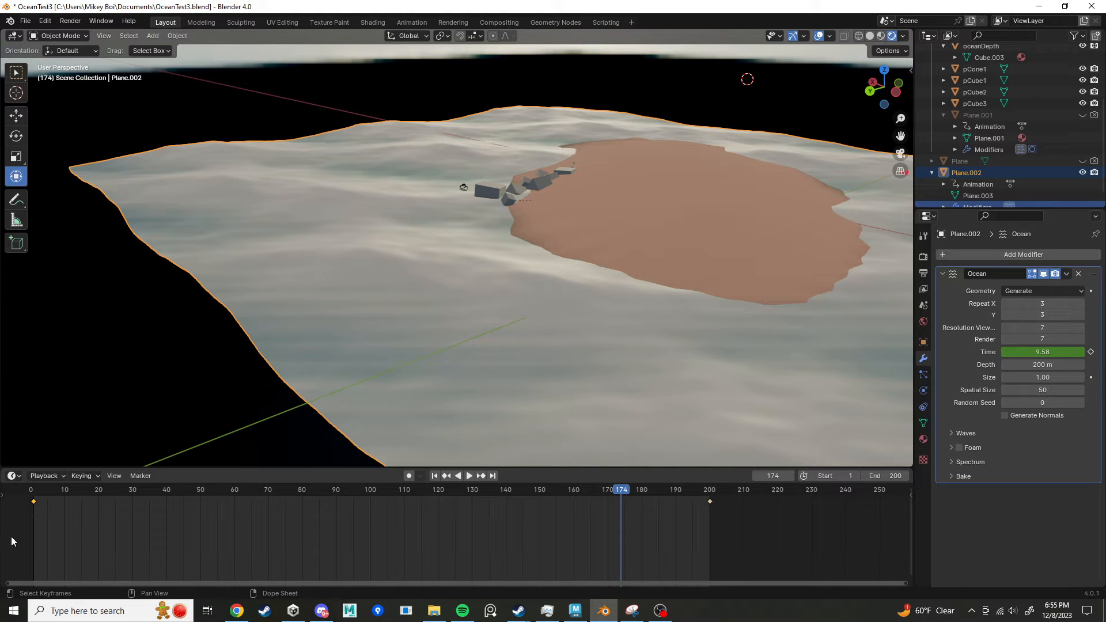
pyautogui.moveTo(12, 537); pyautogui.dragTo(709, 500)
pyautogui.rightClick(708, 500)
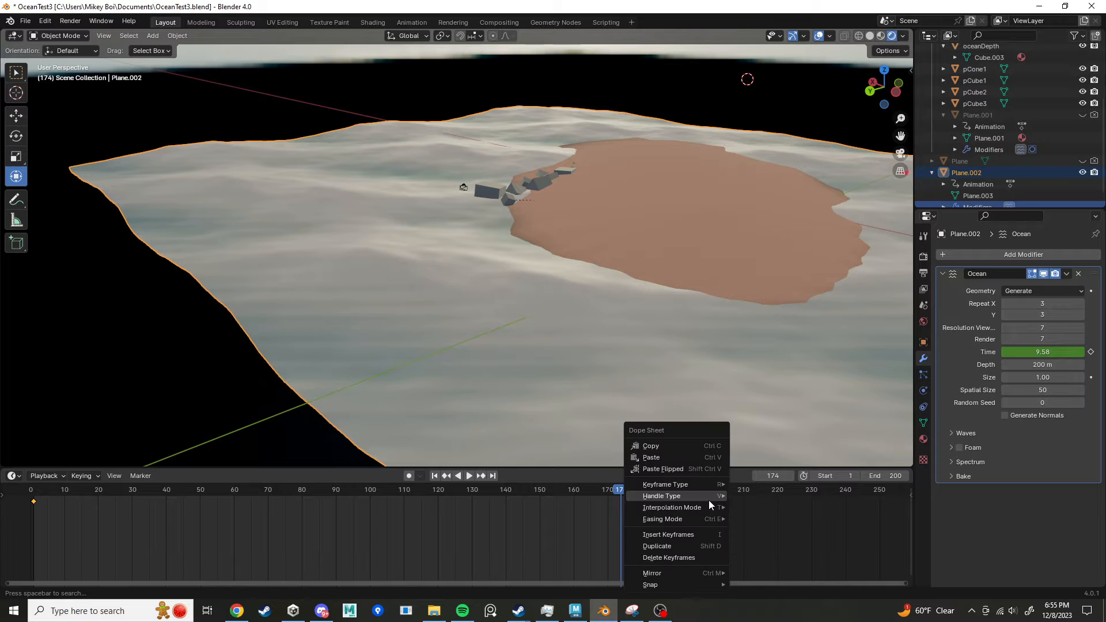
pyautogui.moveTo(708, 500)
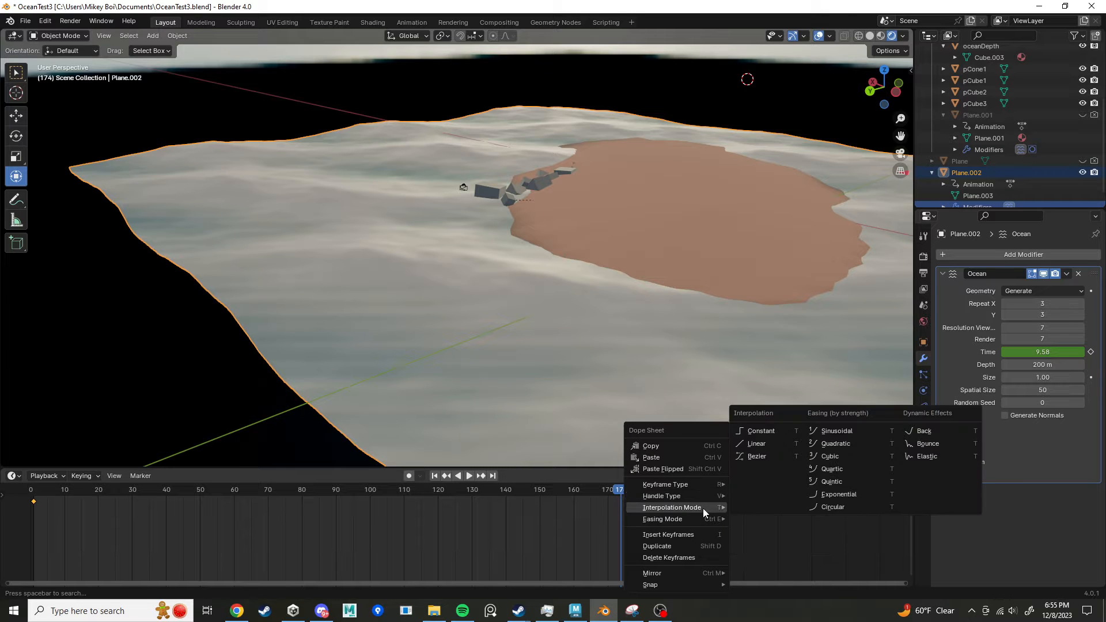
pyautogui.click(757, 444)
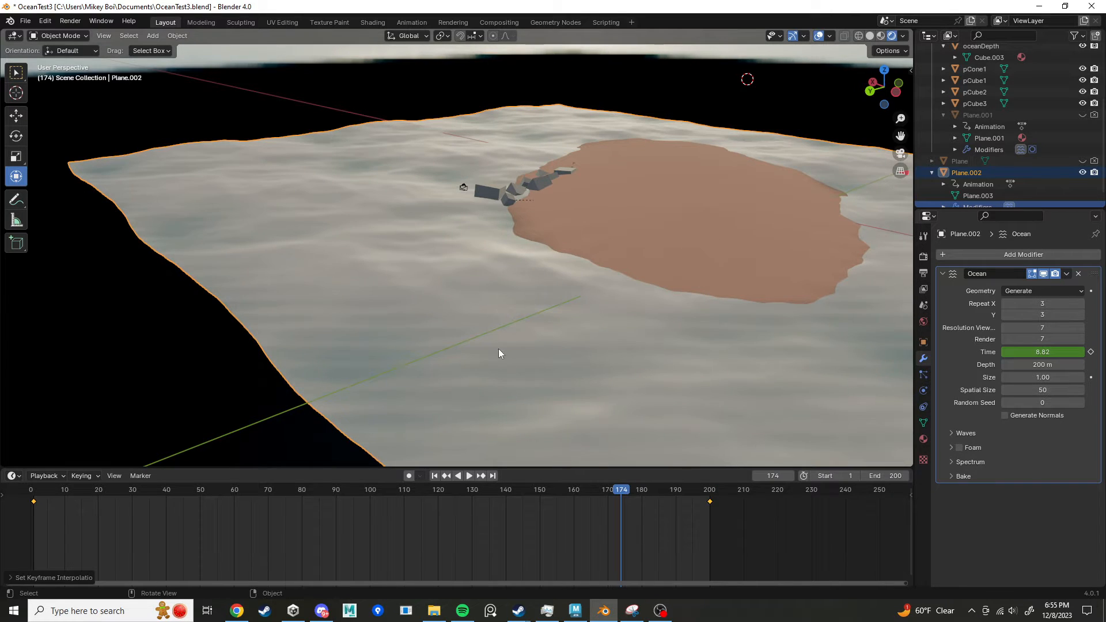
pyautogui.press('space')
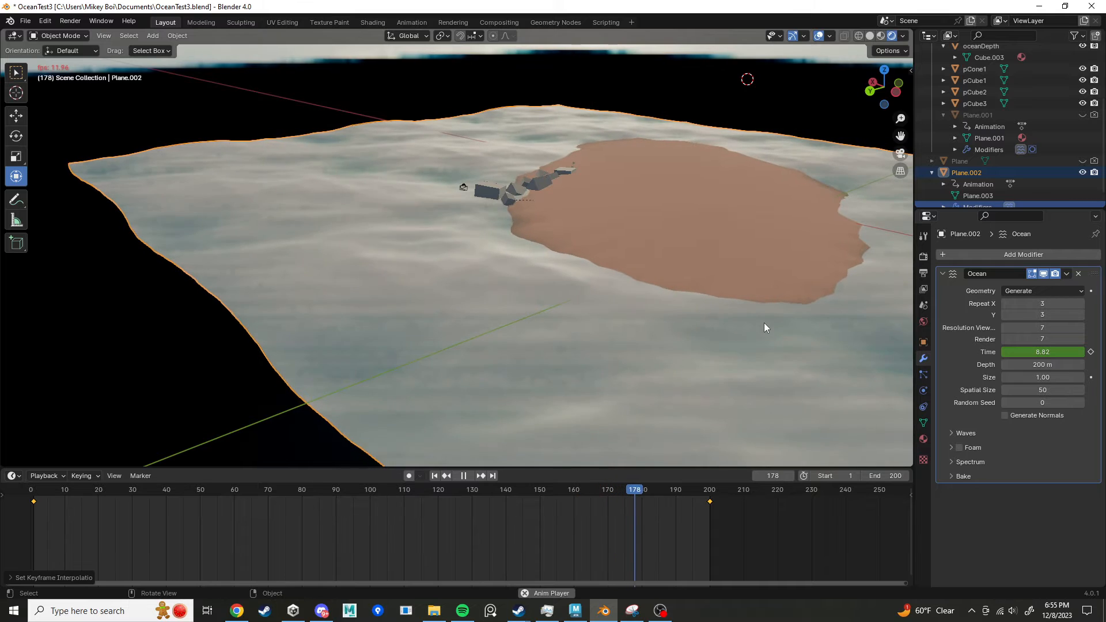
pyautogui.press('space')
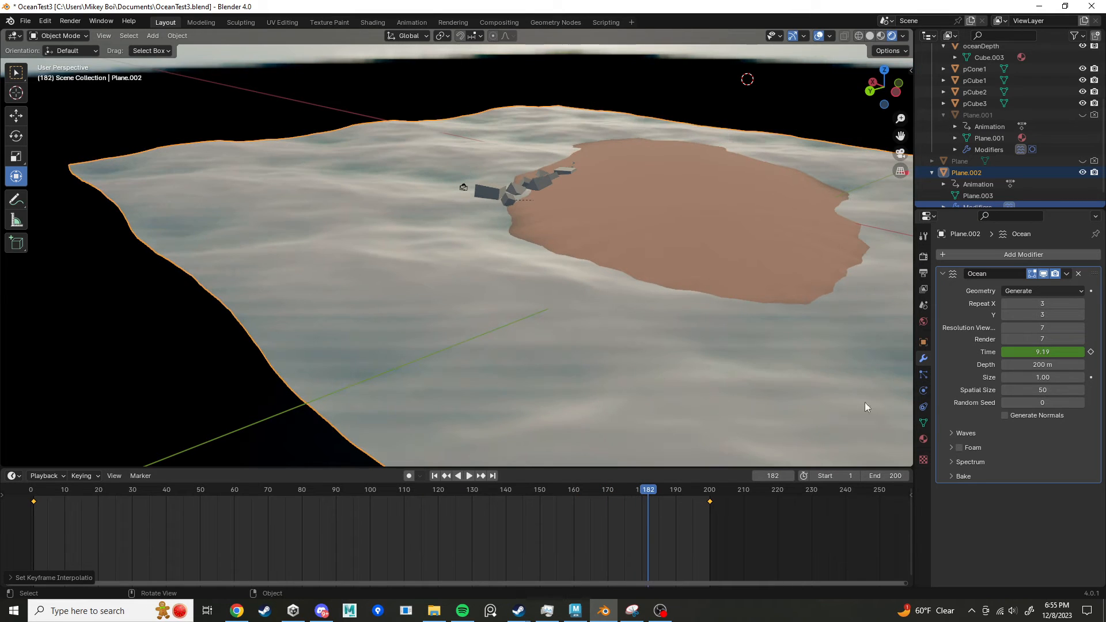
# Step: Set the Ocean modifier's Spatial Size to 59 and its viewport resolution to 10
pyautogui.click(1044, 390)
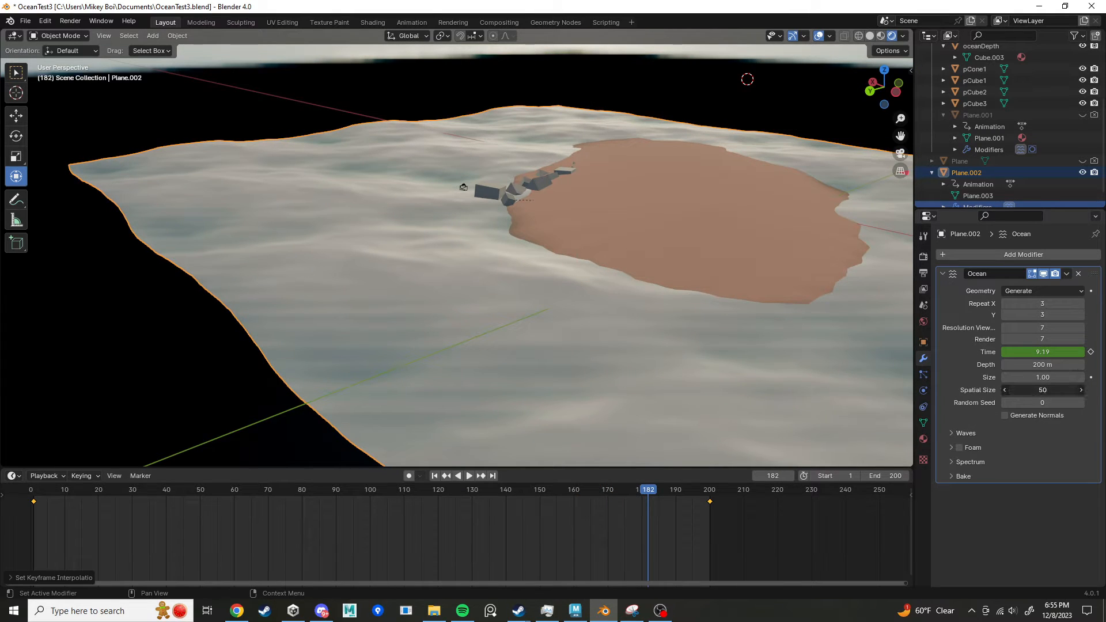
pyautogui.moveTo(1044, 390)
pyautogui.mouseDown()
pyautogui.moveTo(1086, 390)
pyautogui.moveTo(1057, 390)
pyautogui.mouseUp()
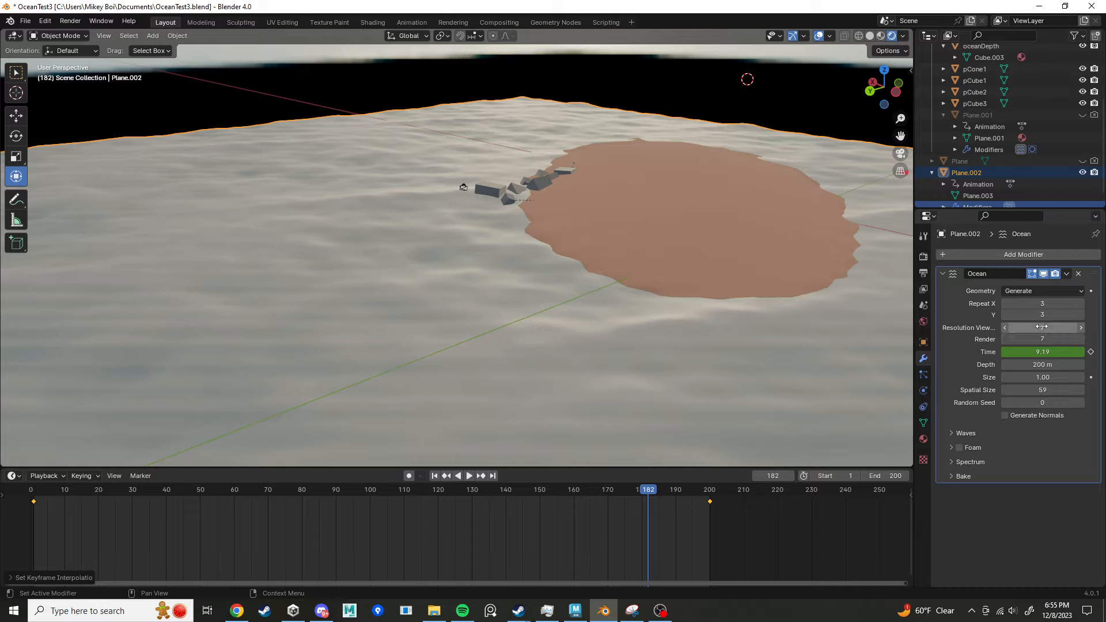
pyautogui.click(1082, 328)
pyautogui.click(1082, 327)
pyautogui.click(1081, 328)
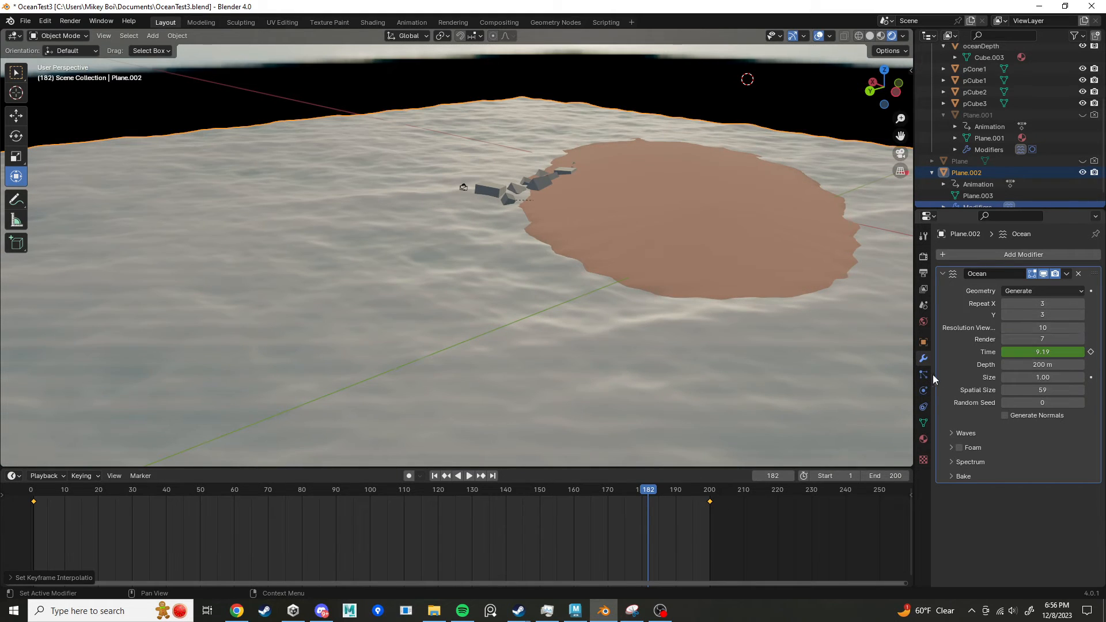
# Step: Expand the Ocean modifier's Waves settings and play the animation to examine the waves around the rocks up close
pyautogui.click(951, 433)
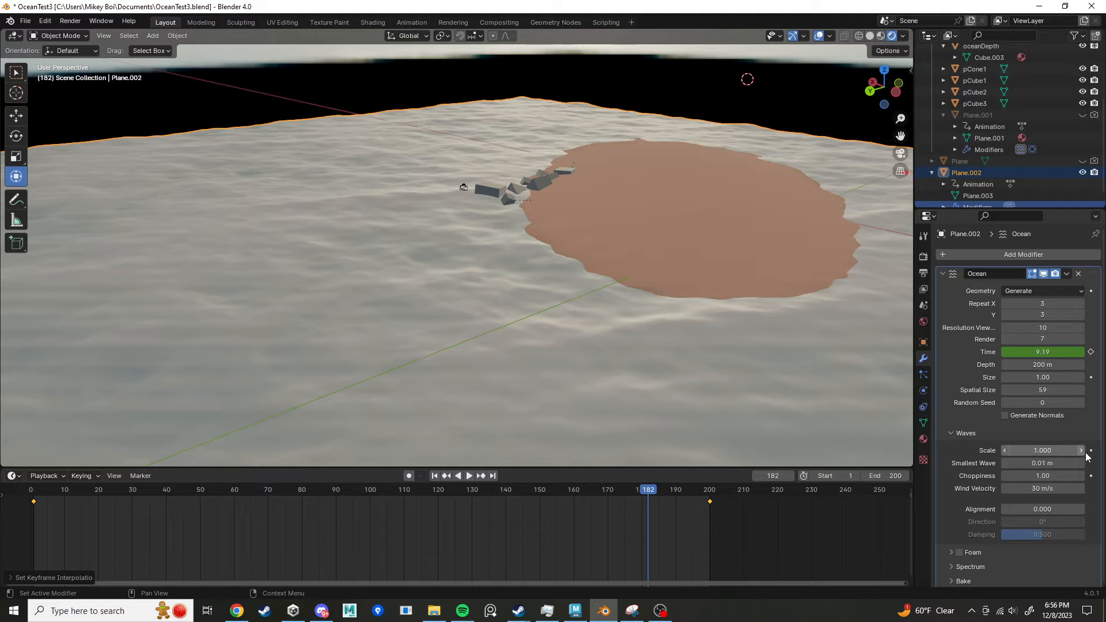
pyautogui.press('space')
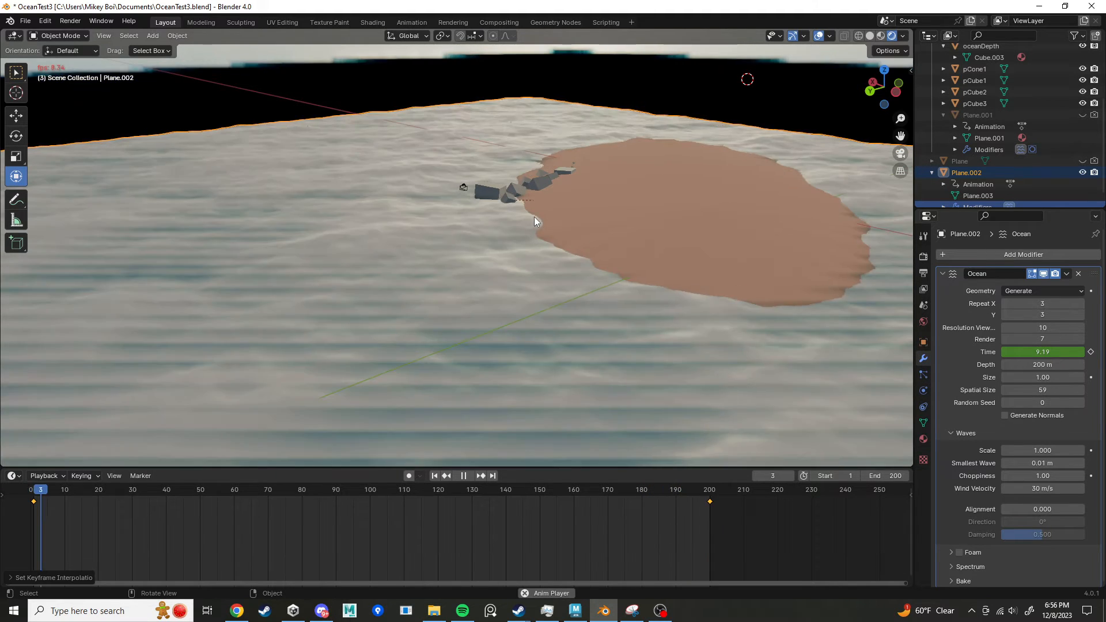
pyautogui.scroll(3, 534, 218)
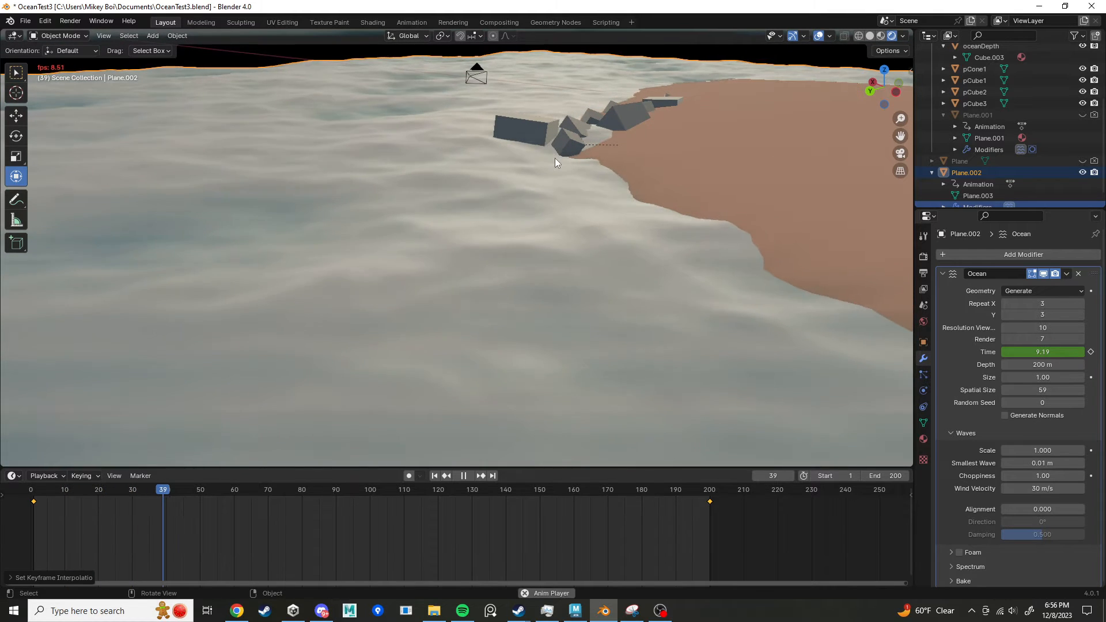
pyautogui.scroll(-2, 561, 159)
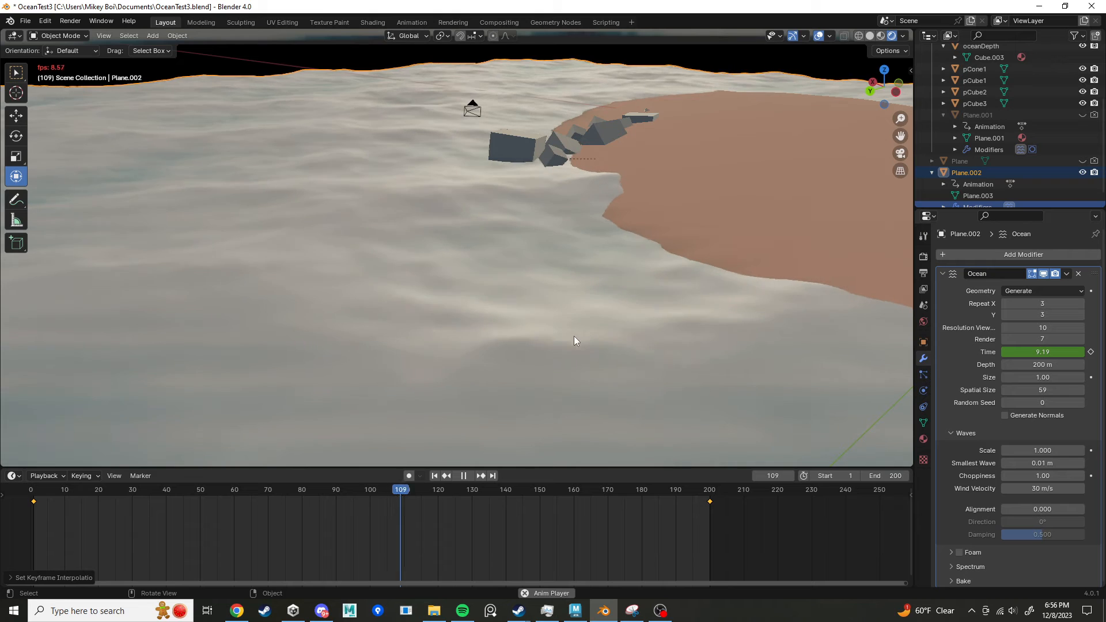
pyautogui.press('space')
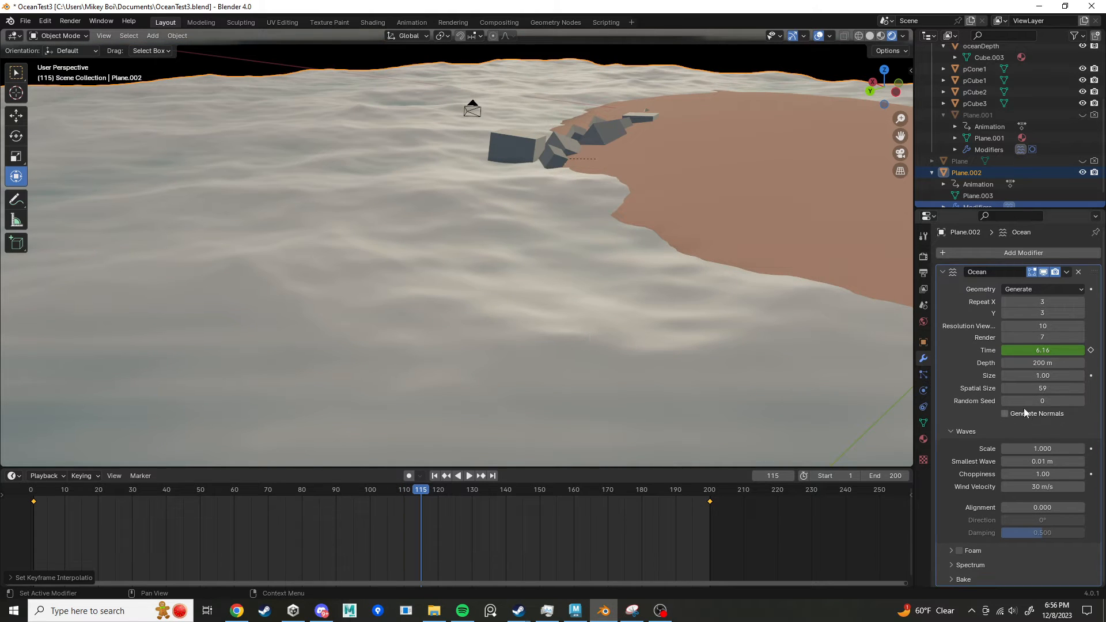
# Step: Expand the Ocean modifier's Foam settings and resume the animation to examine the wave motion along the shore
pyautogui.click(951, 551)
pyautogui.scroll(-2, 961, 532)
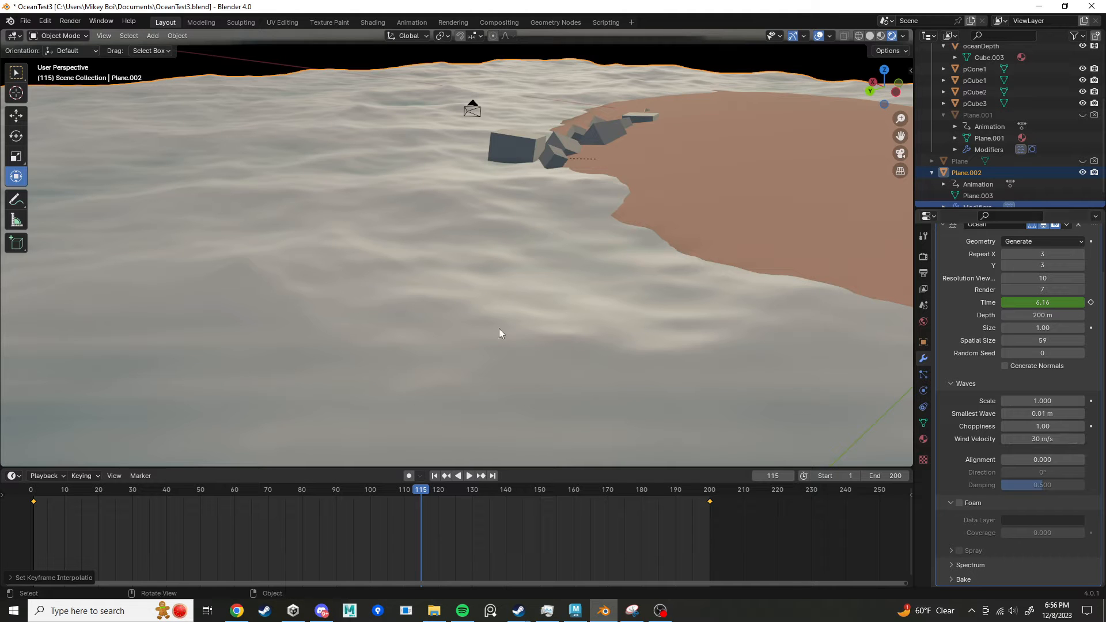
pyautogui.press('space')
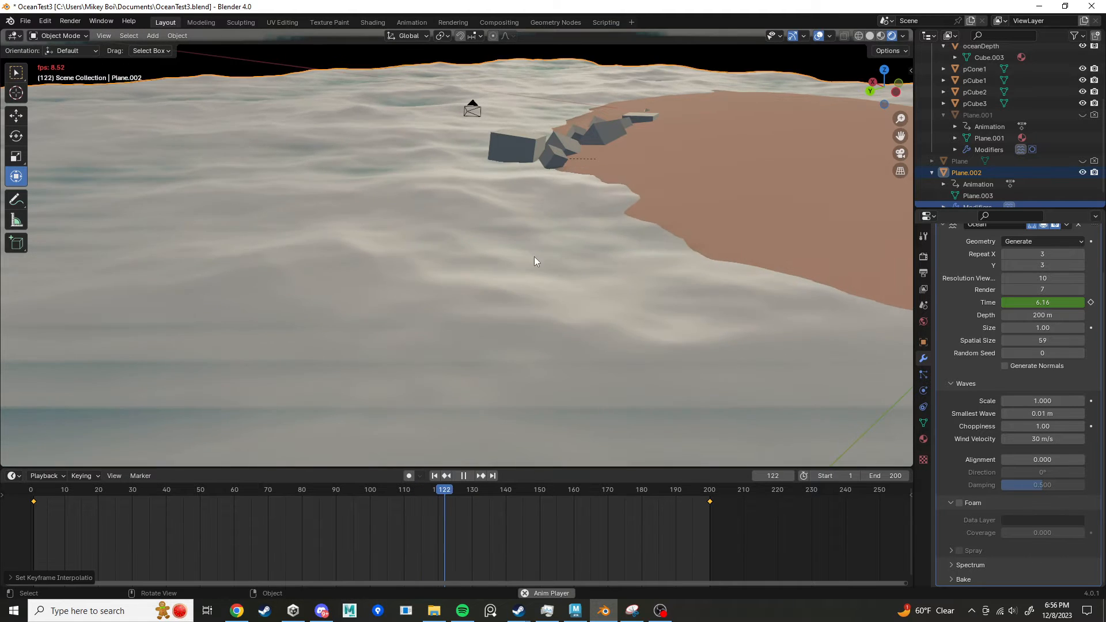
pyautogui.press('space')
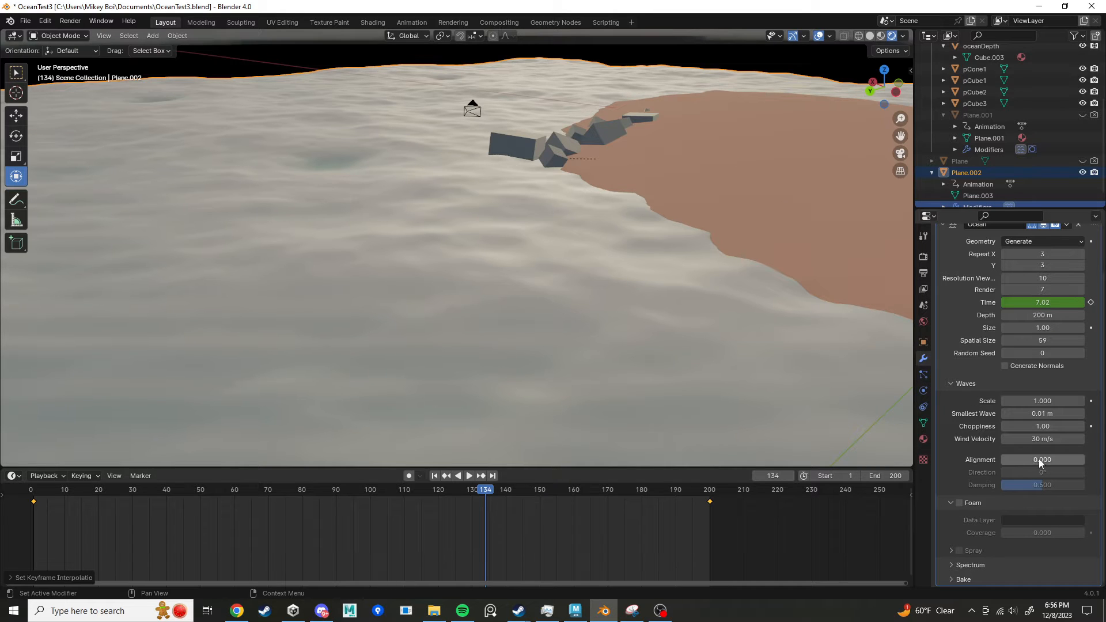
pyautogui.moveTo(1039, 458)
pyautogui.mouseDown()
pyautogui.moveTo(1103, 459)
pyautogui.moveTo(1018, 459)
pyautogui.mouseUp()
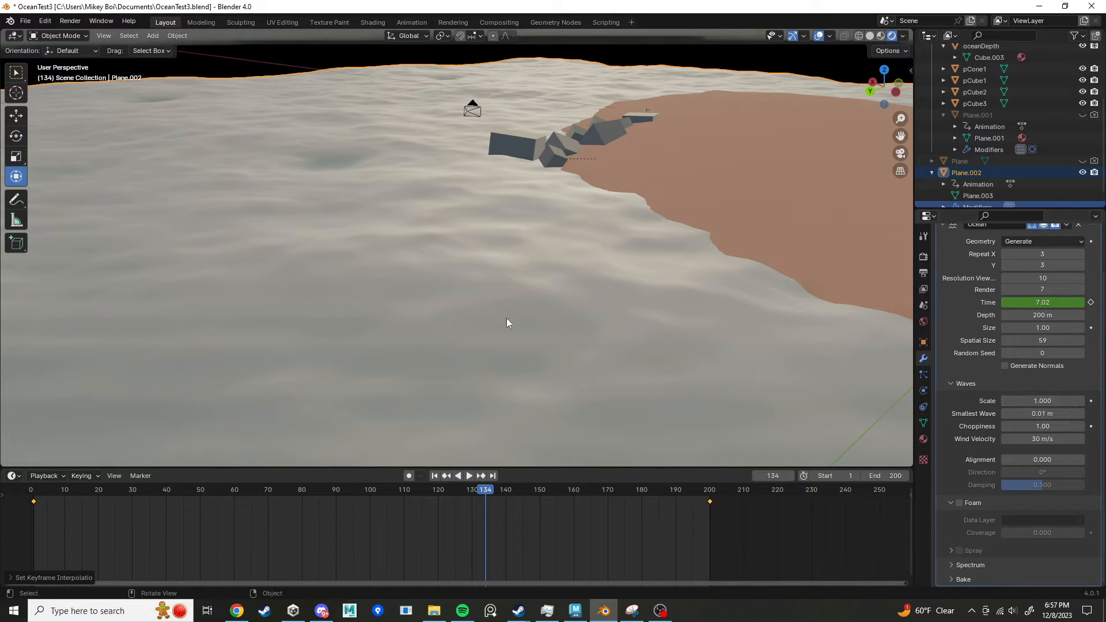
# Step: Move the ocean plane along the Y axis to reposition it around the island
pyautogui.scroll(-8, 468, 234)
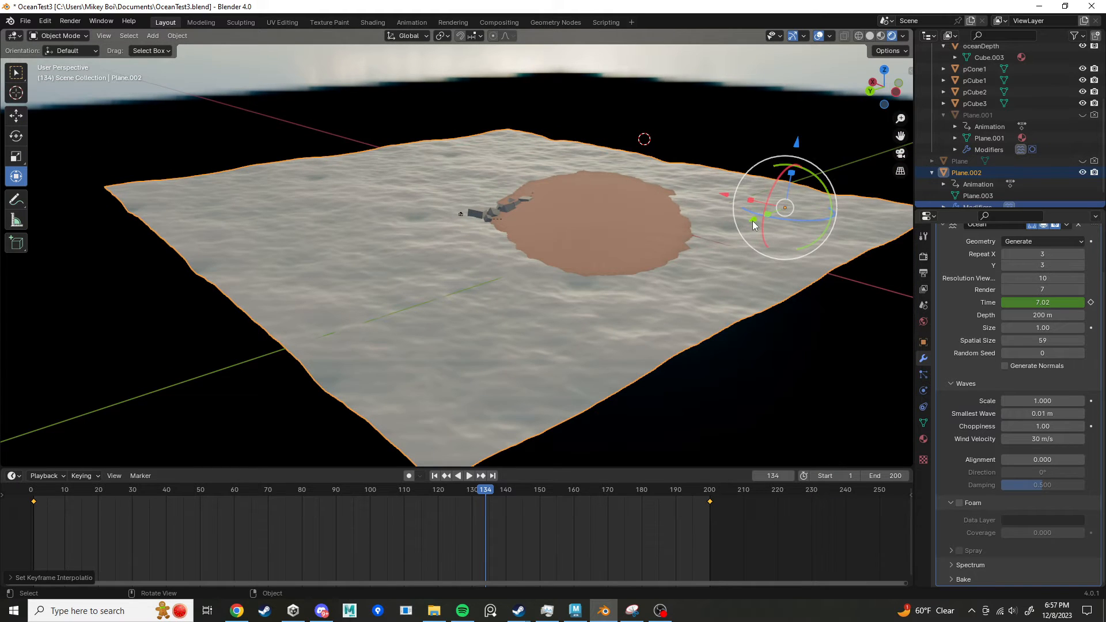
pyautogui.moveTo(752, 221); pyautogui.dragTo(801, 215)
pyautogui.scroll(5, 613, 194)
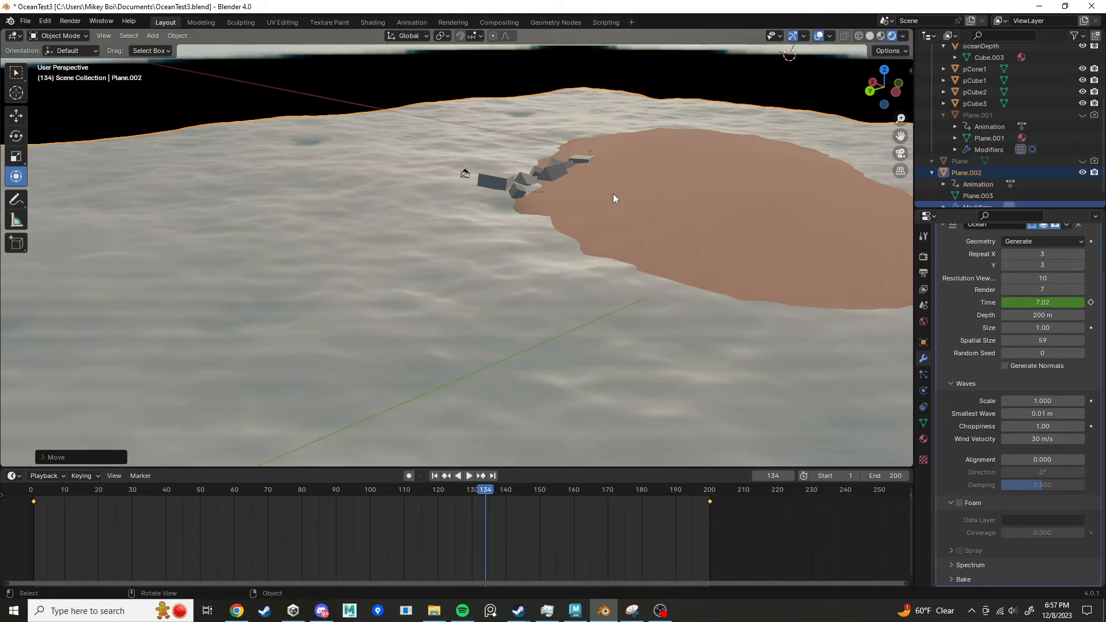
# Step: Enable Foam on the Ocean modifier and name its data layer tutFoam
pyautogui.click(959, 502)
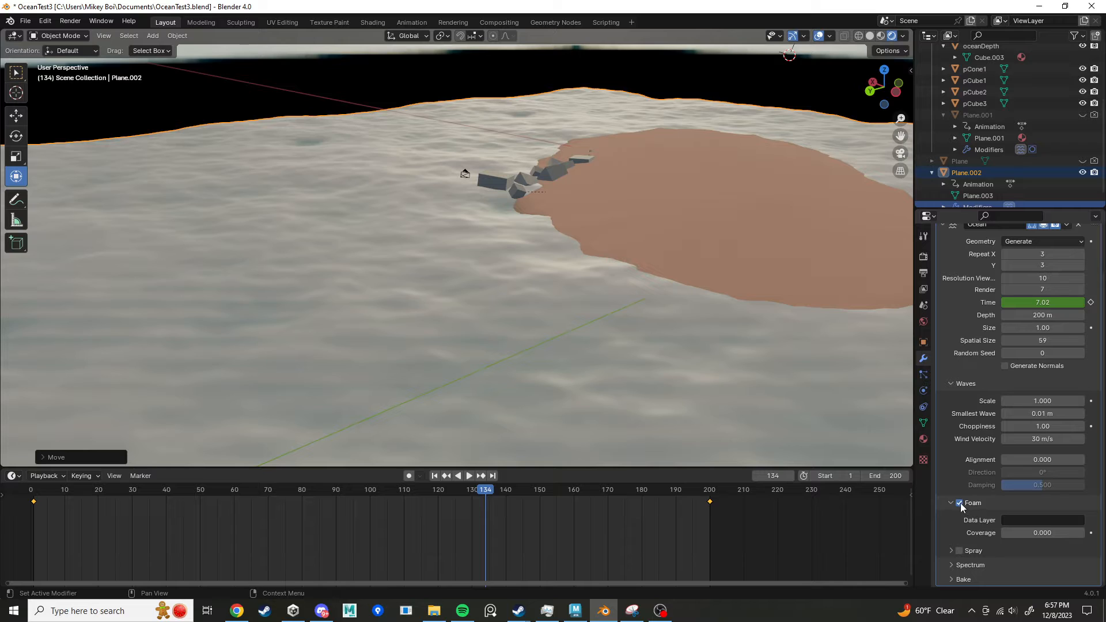
pyautogui.click(1014, 522)
pyautogui.write('tutFoam')
pyautogui.press('Return')
pyautogui.scroll(-1, 1067, 165)
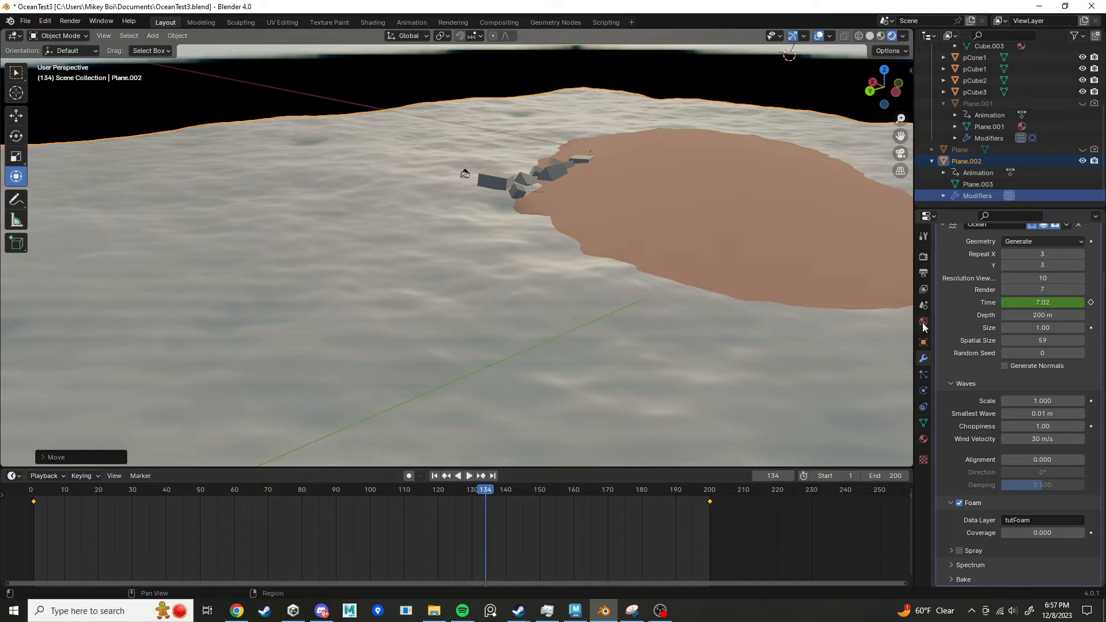
# Step: Create a new material on the ocean plane and name it newOcean
pyautogui.click(924, 439)
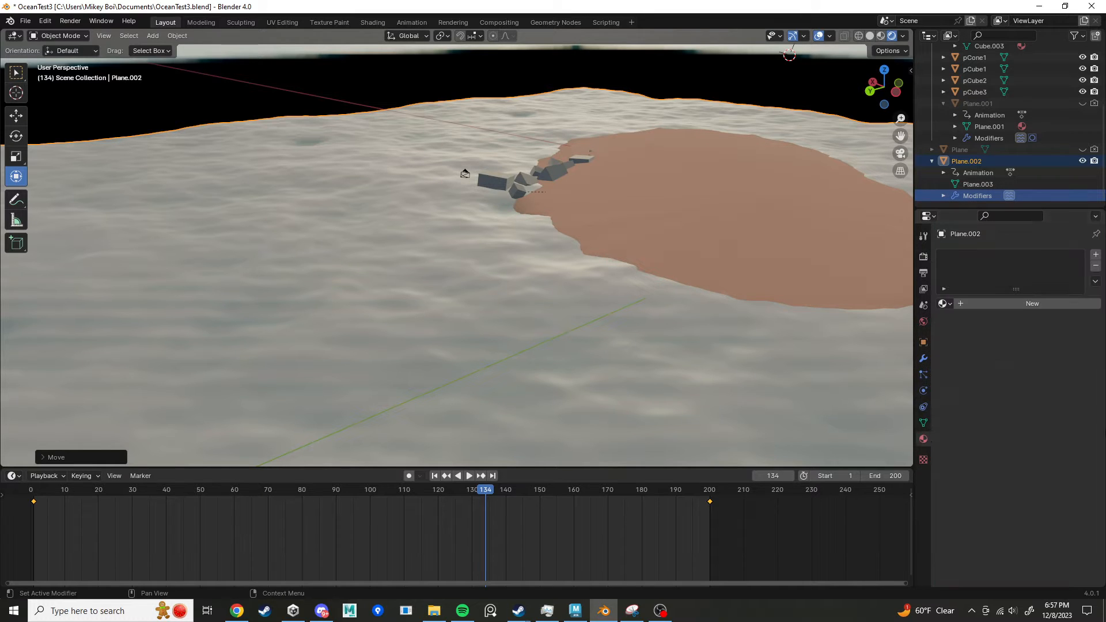
pyautogui.click(1026, 303)
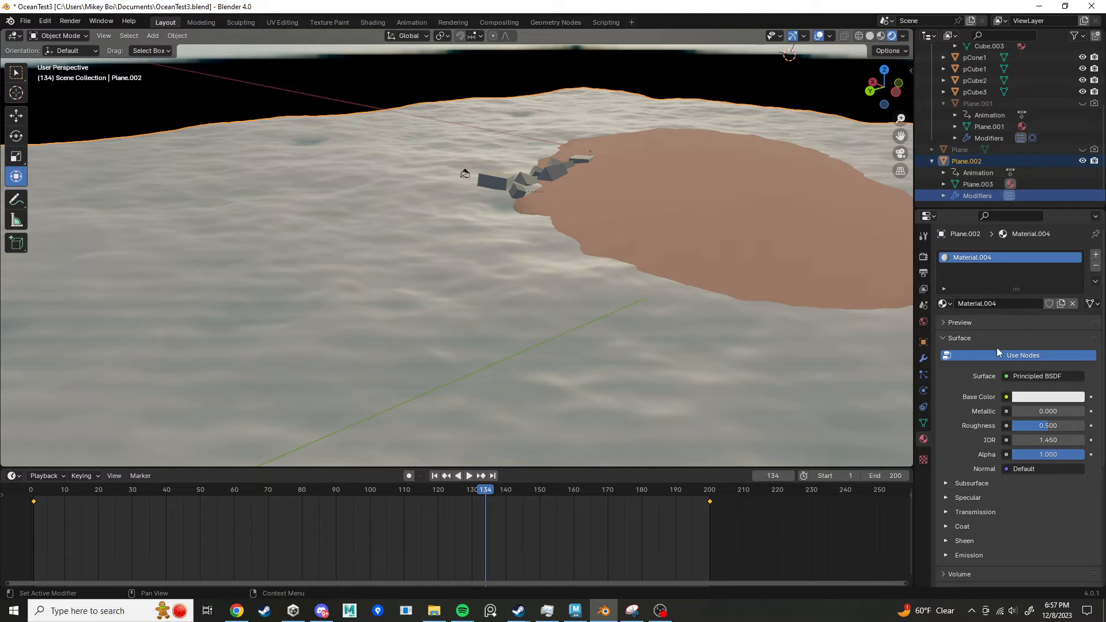
pyautogui.click(1000, 306)
pyautogui.moveTo(1001, 304); pyautogui.dragTo(950, 303)
pyautogui.write('newOcean')
pyautogui.press('Return')
# Step: Give the newOcean material a bright blue base color with hue about 0.57, and set its roughness to 0.232
pyautogui.click(1035, 397)
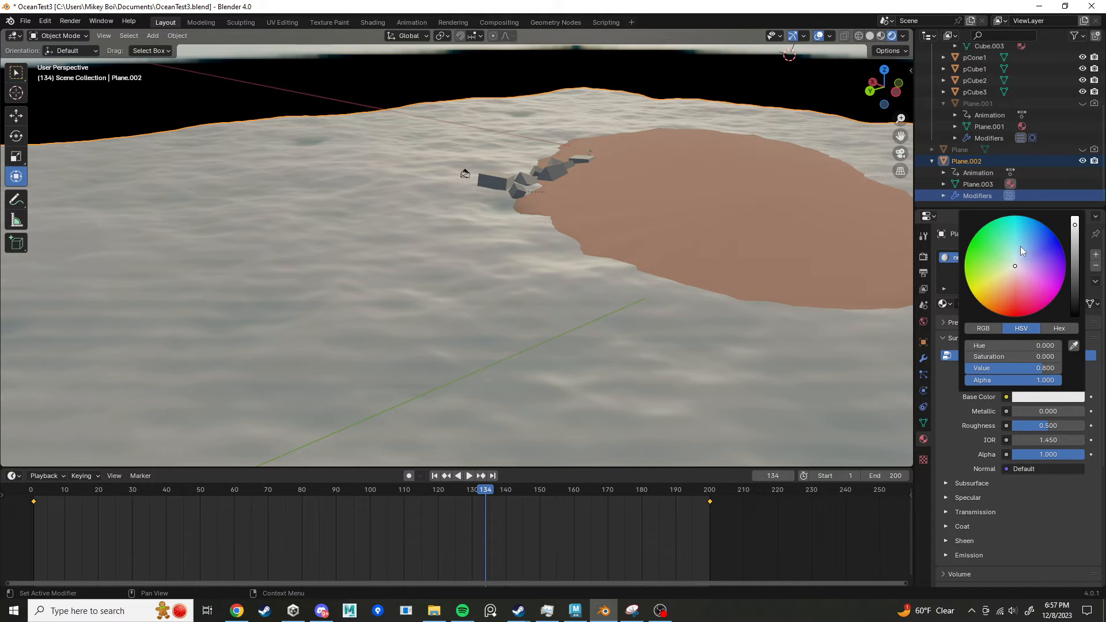
pyautogui.moveTo(1021, 247); pyautogui.dragTo(1021, 231)
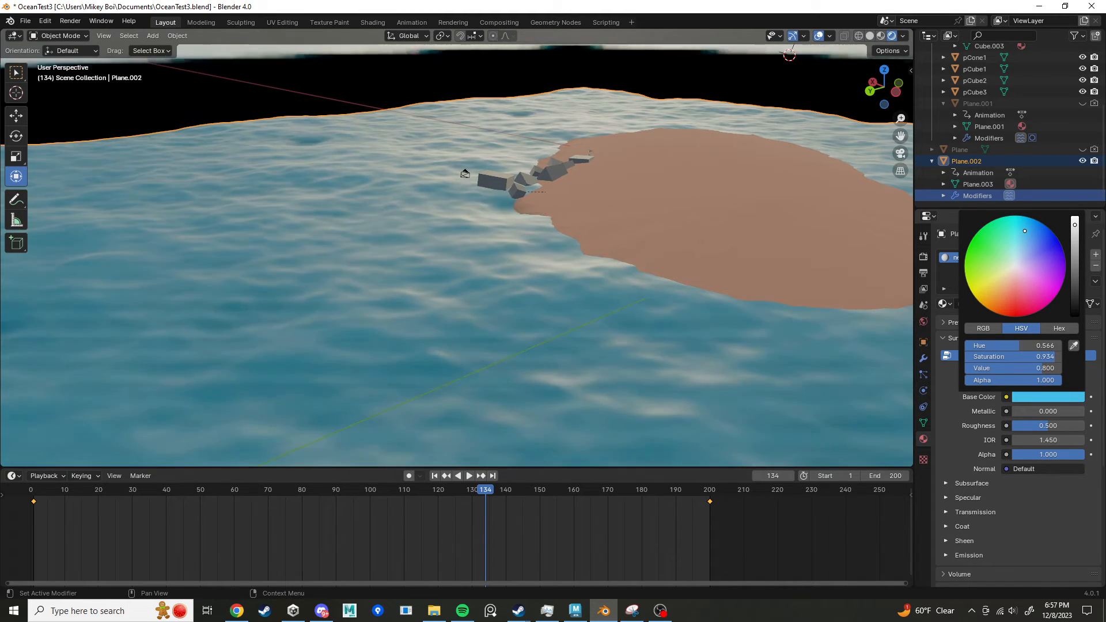
pyautogui.moveTo(1050, 433); pyautogui.dragTo(1028, 425)
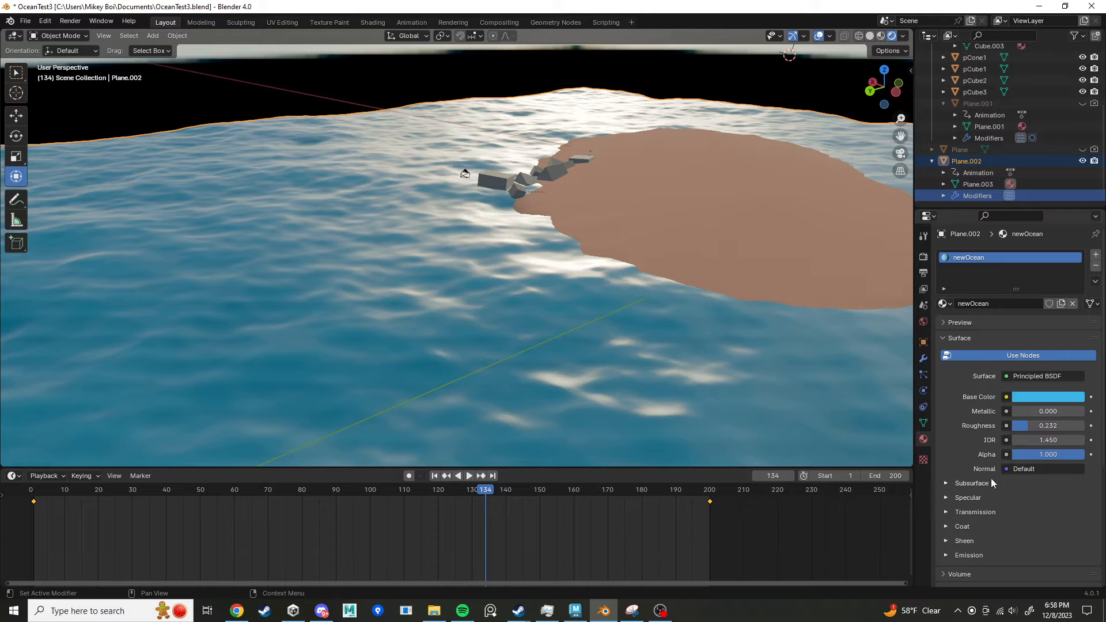
# Step: Set the newOcean material's blend mode to Alpha Blend and its shadow mode to None
pyautogui.scroll(-5, 1014, 519)
pyautogui.scroll(-2, 956, 478)
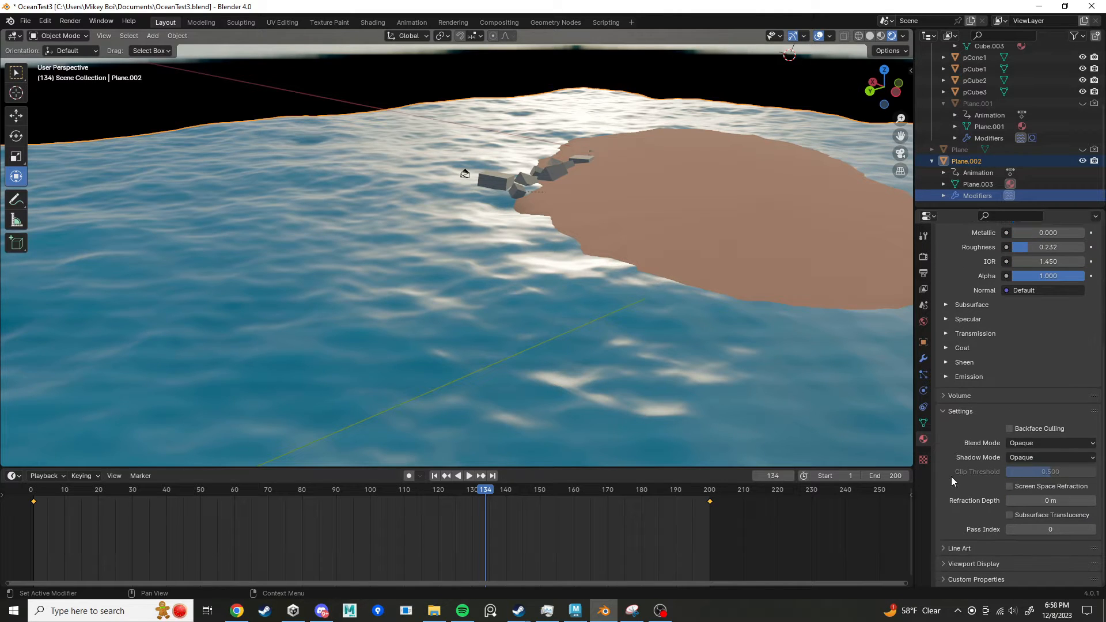
pyautogui.click(1048, 444)
pyautogui.click(1030, 443)
pyautogui.click(1034, 495)
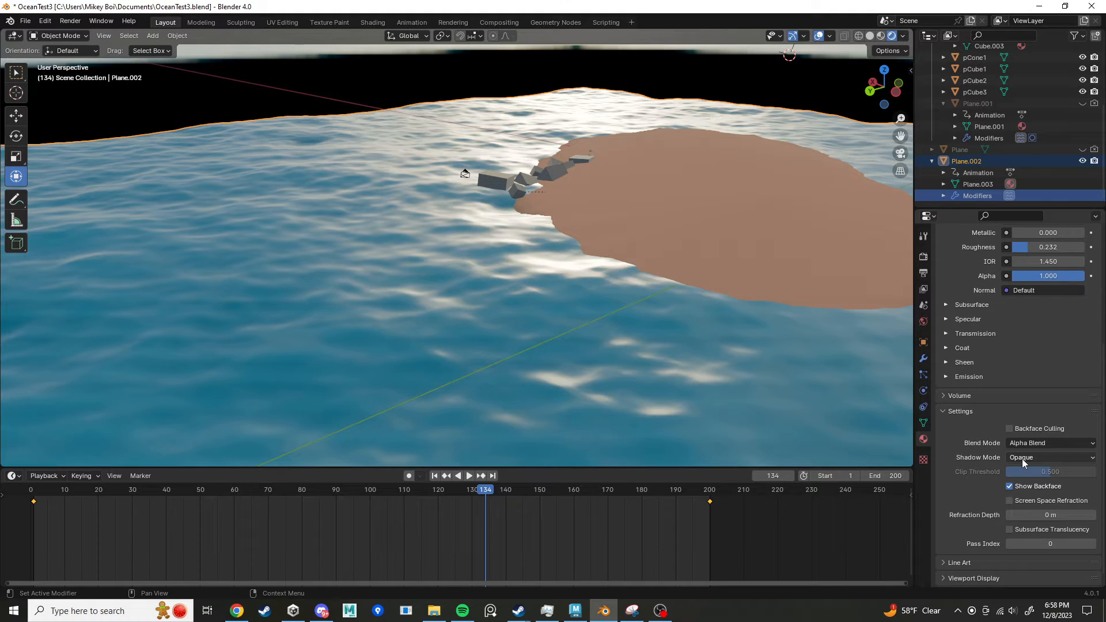
pyautogui.click(1023, 458)
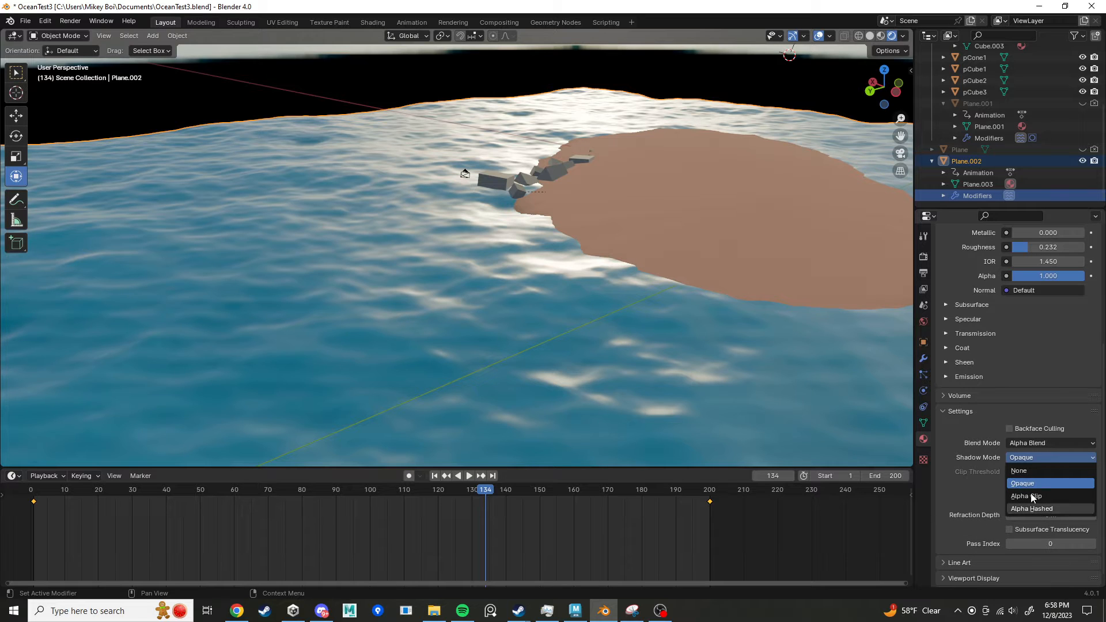
pyautogui.click(1032, 509)
pyautogui.click(1037, 458)
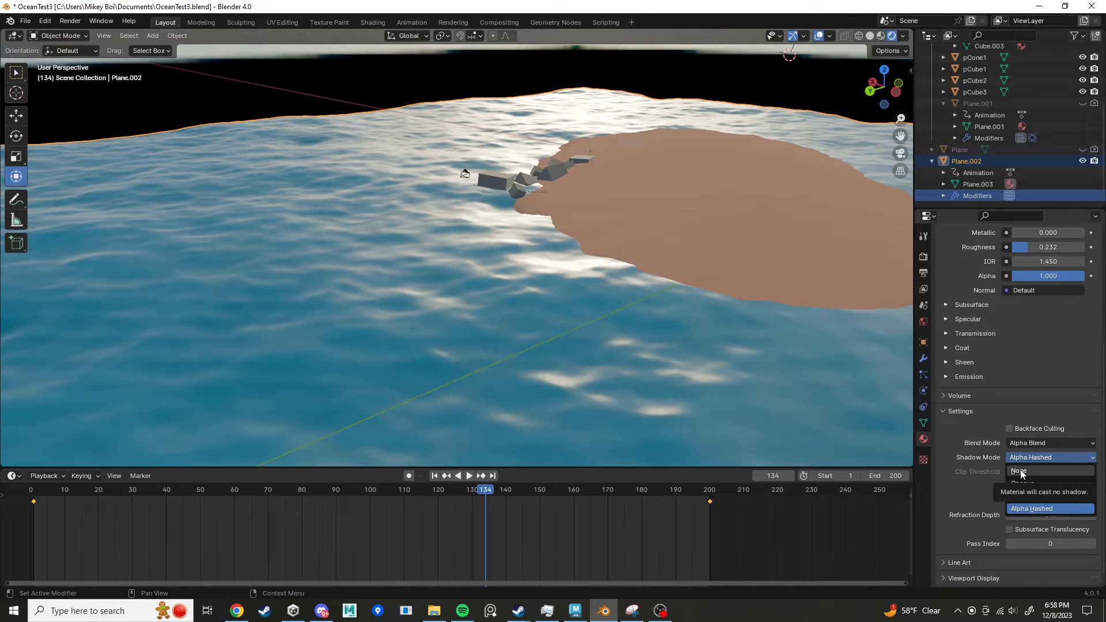
pyautogui.click(1021, 472)
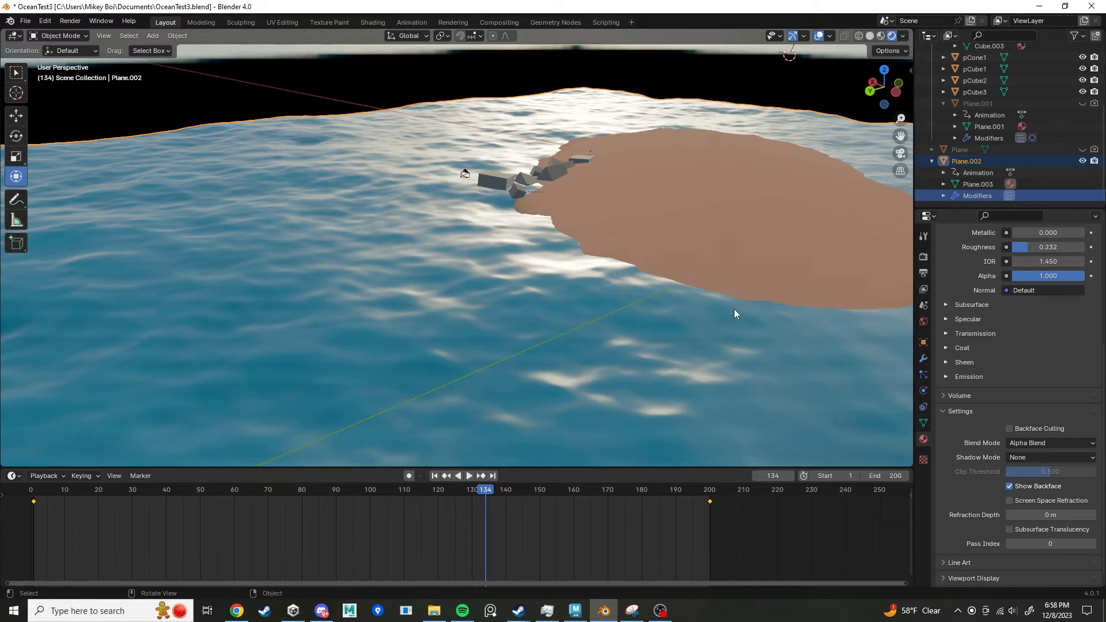
# Step: View the ocean surface and horizon from different angles, and show the World's sky texture settings
pyautogui.moveTo(600, 268); pyautogui.dragTo(608, 254, button='middle')
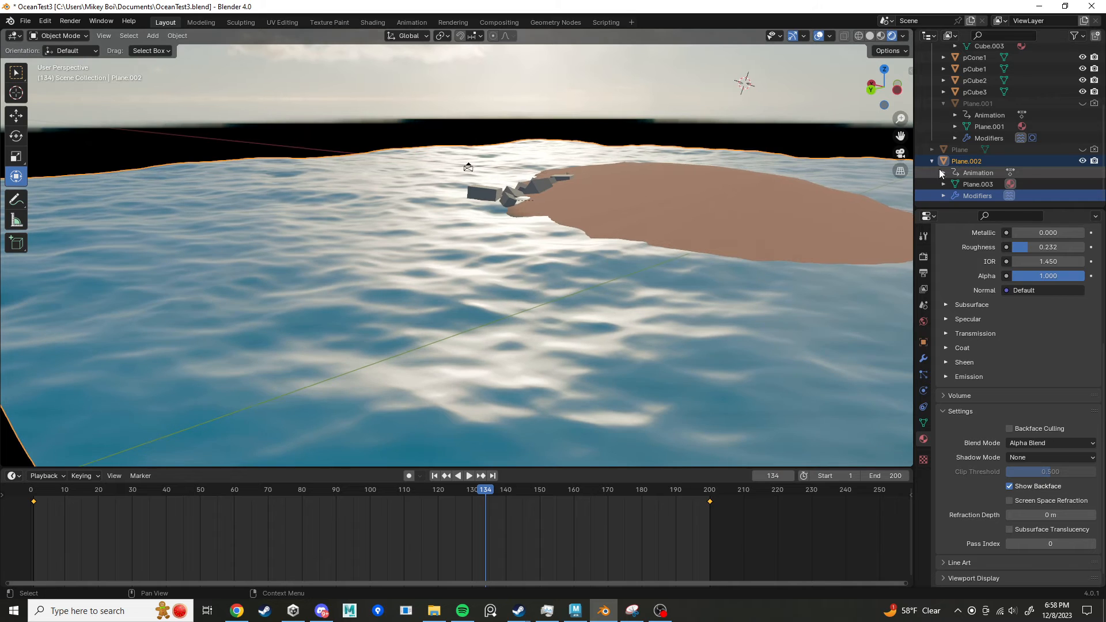
pyautogui.scroll(2, 966, 176)
pyautogui.scroll(-2, 979, 174)
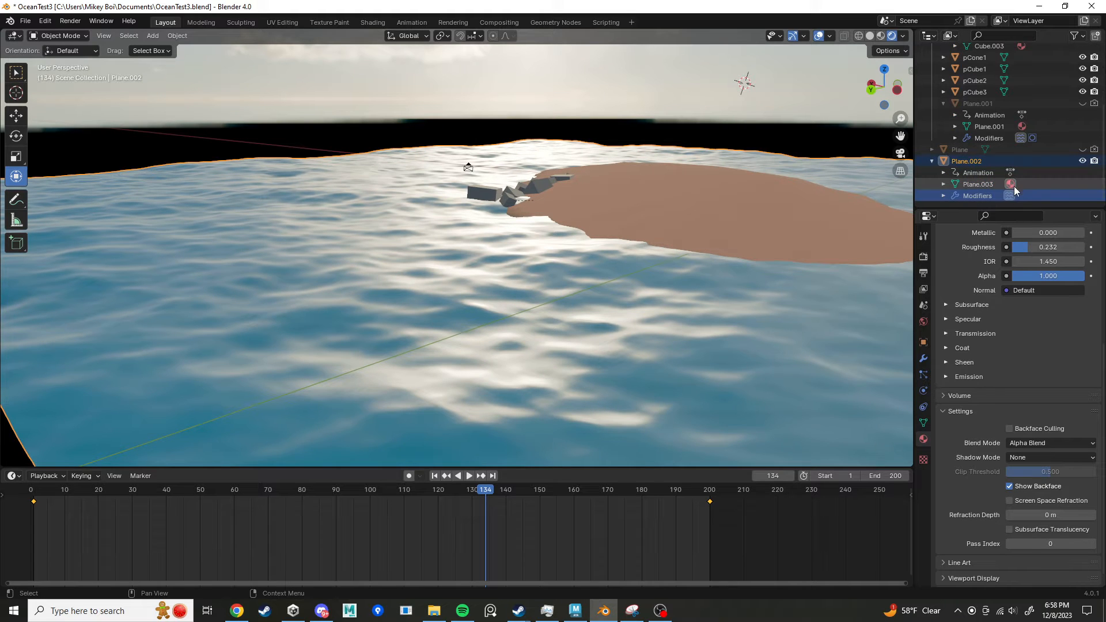
pyautogui.moveTo(738, 178)
pyautogui.mouseDown(button='middle')
pyautogui.moveTo(738, 199)
pyautogui.moveTo(744, 183)
pyautogui.mouseUp(button='middle')
pyautogui.scroll(5, 1020, 151)
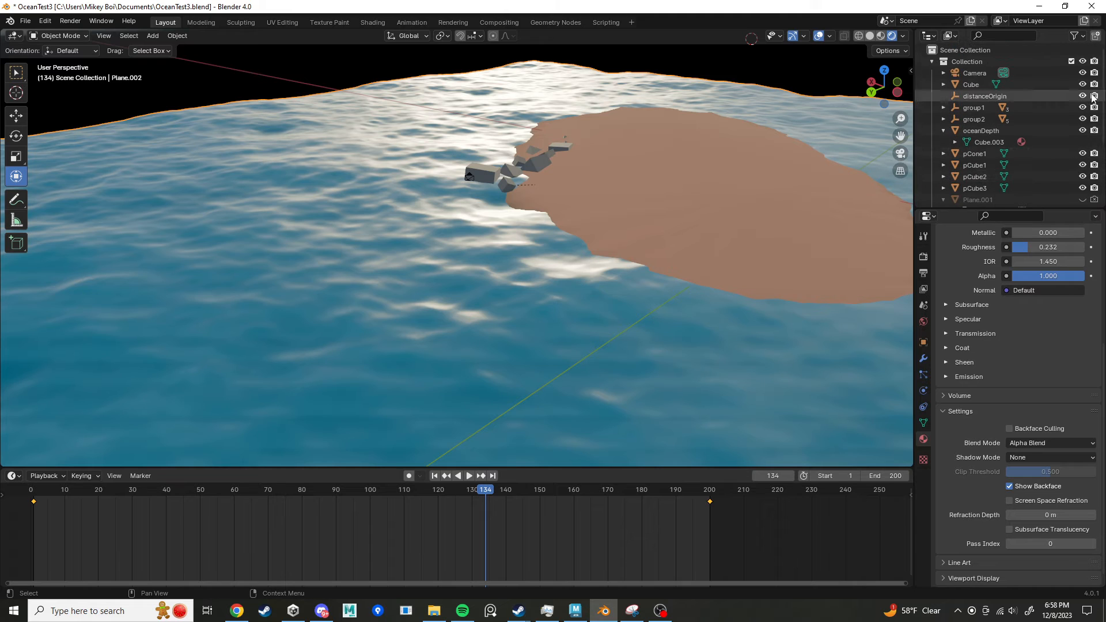
pyautogui.click(973, 73)
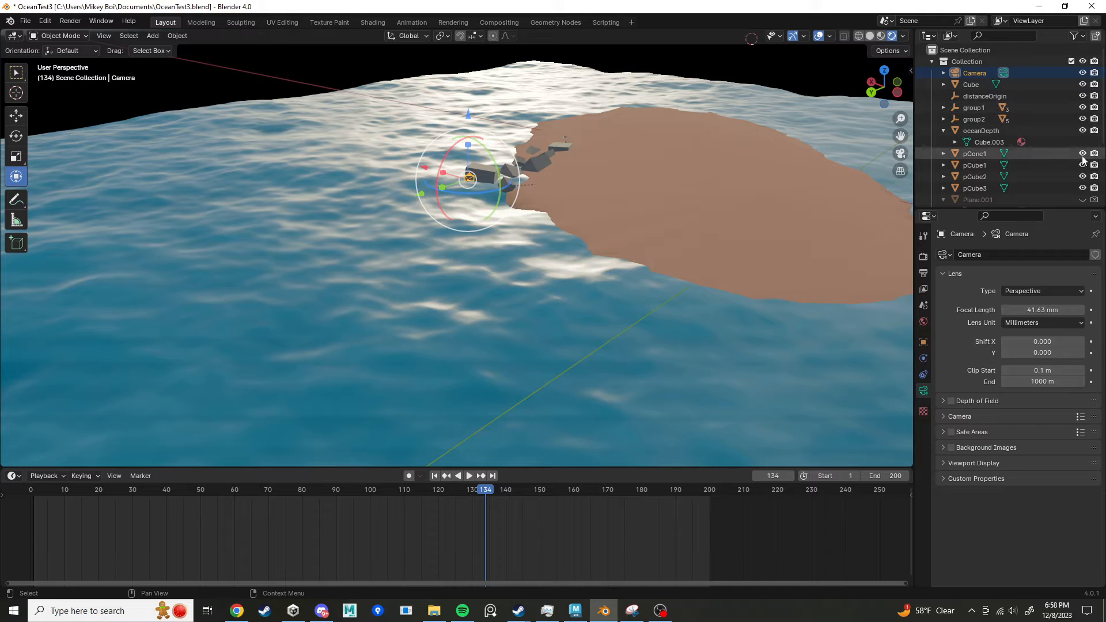
pyautogui.moveTo(617, 153); pyautogui.dragTo(559, 132, button='middle')
pyautogui.moveTo(592, 138); pyautogui.dragTo(616, 98, button='middle')
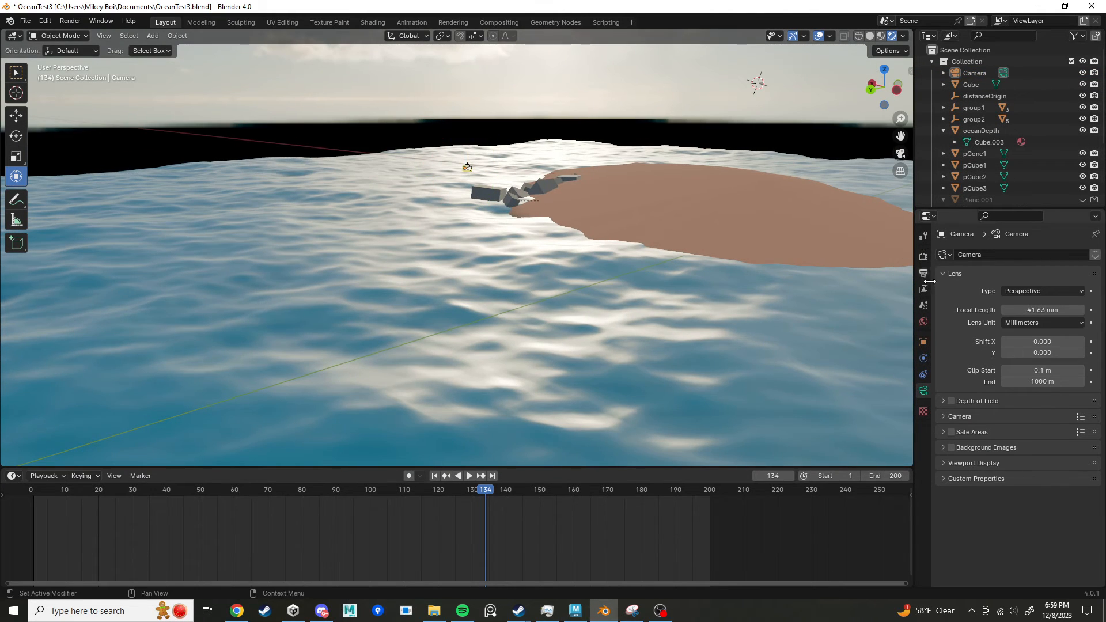
pyautogui.click(926, 322)
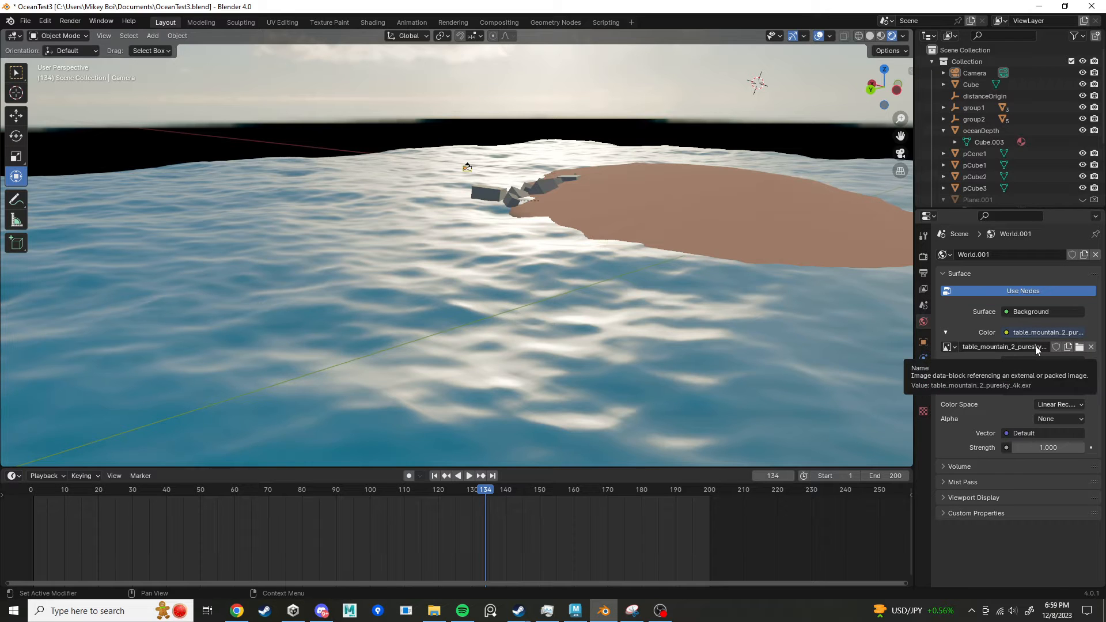
# Step: Switch to Chrome and search the web for "hdri sky" in a new tab
pyautogui.moveTo(244, 607)
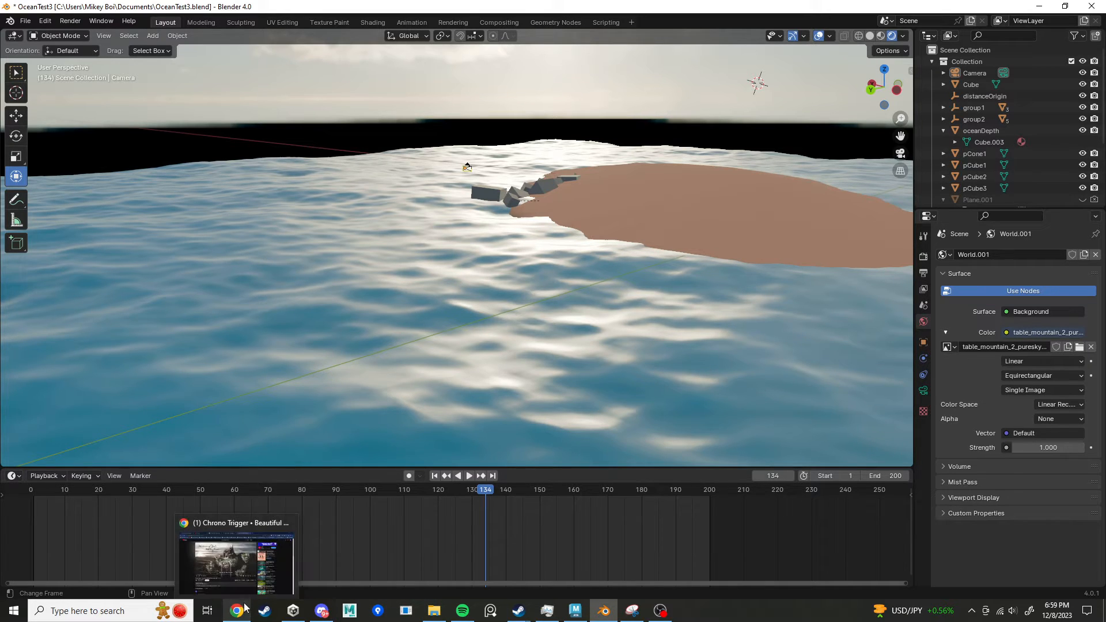
pyautogui.click(230, 586)
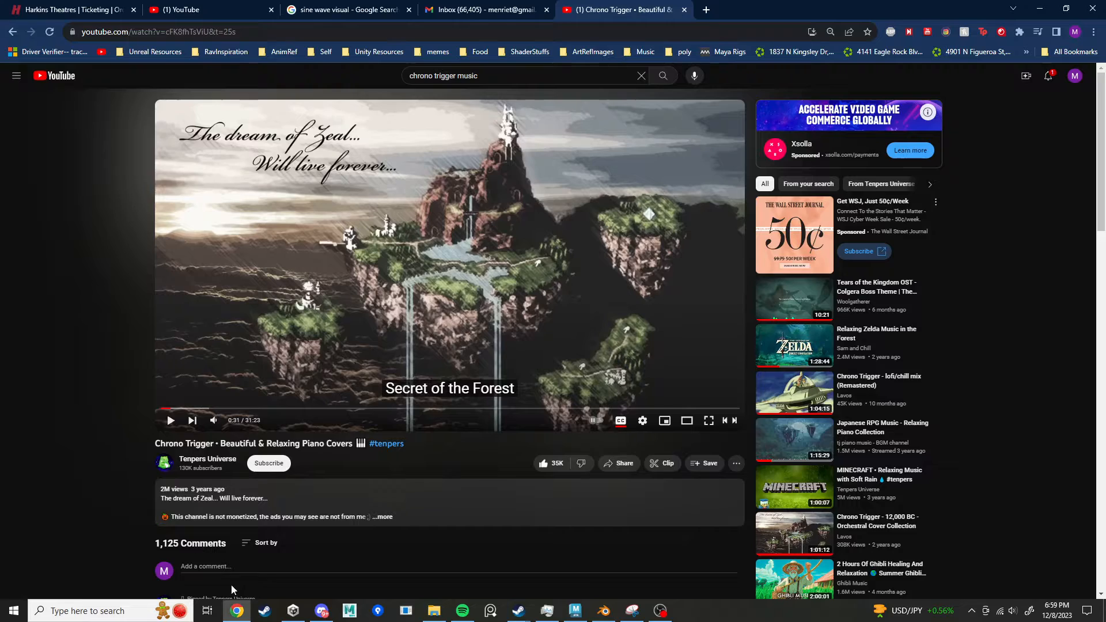
pyautogui.click(707, 10)
pyautogui.write('hdr')
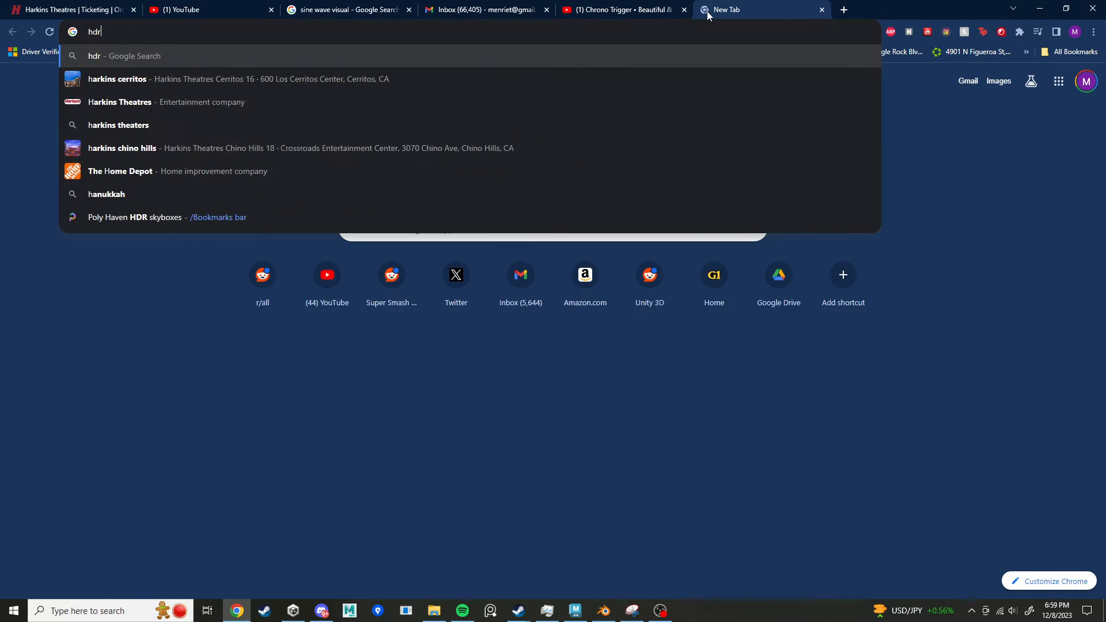
pyautogui.write('i sky')
pyautogui.press('Return')
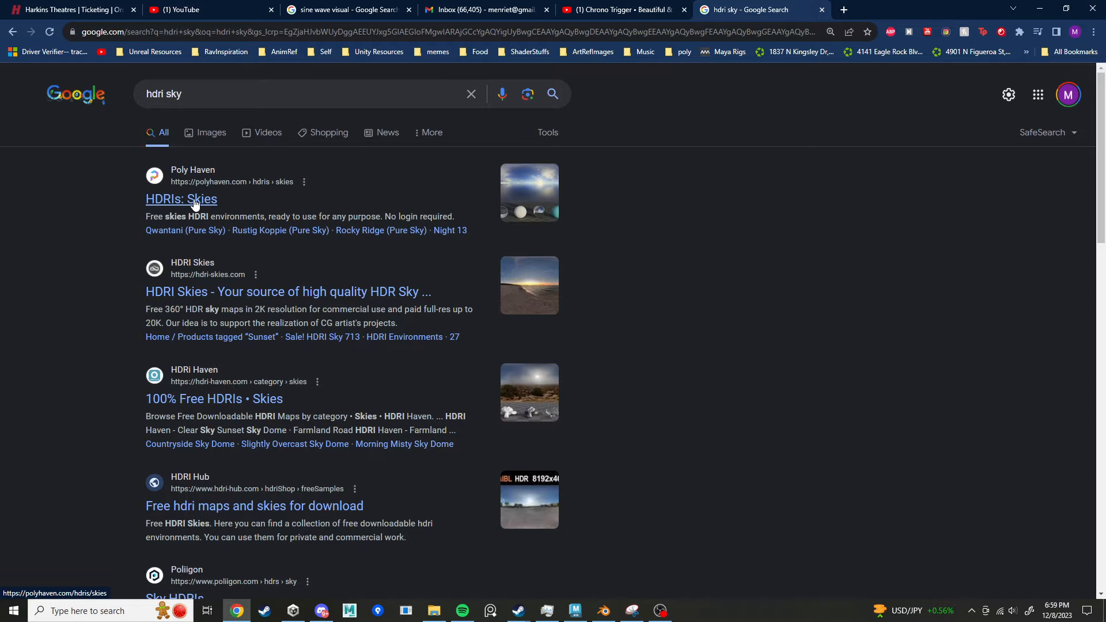
# Step: Open the Poly Haven "HDRIs: Skies" result in its own tab and browse the available sky images
pyautogui.middleClick(194, 201)
pyautogui.hotkey('ctrl', 'Tab')
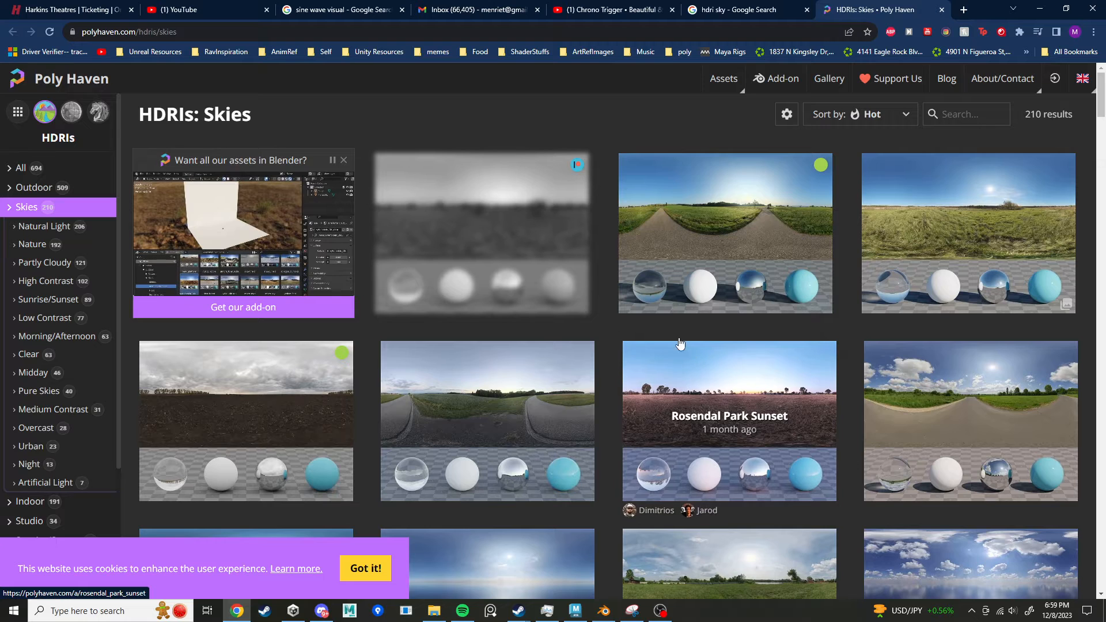
pyautogui.scroll(-3, 842, 397)
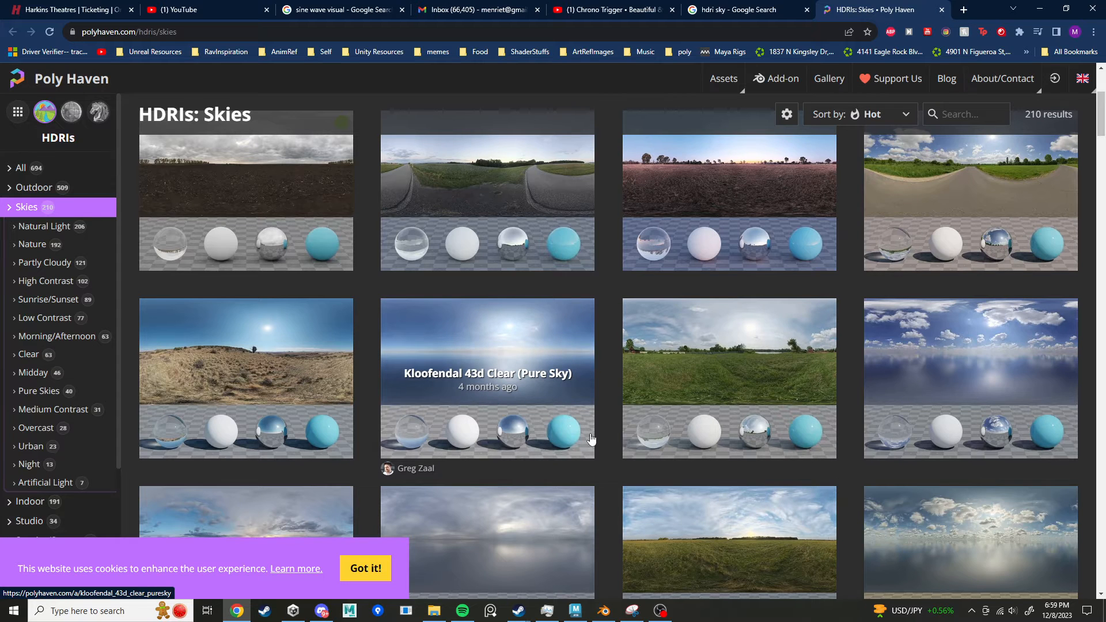
# Step: Return to Blender, select the newOcean material on Plane.002, and show its node graph in the Shading workspace
pyautogui.moveTo(575, 611)
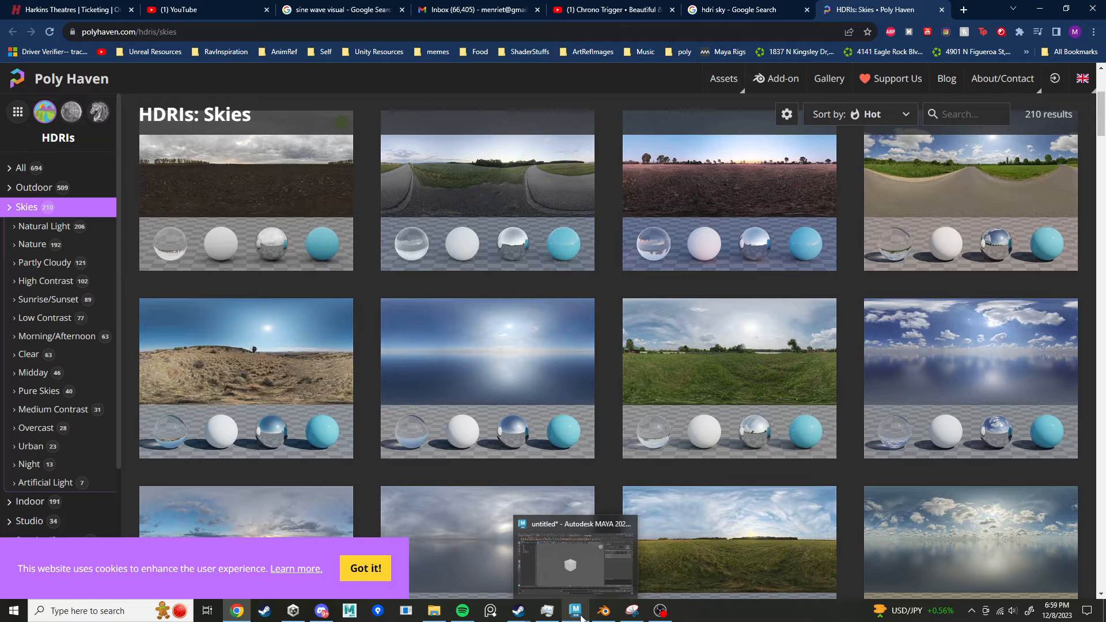
pyautogui.click(630, 559)
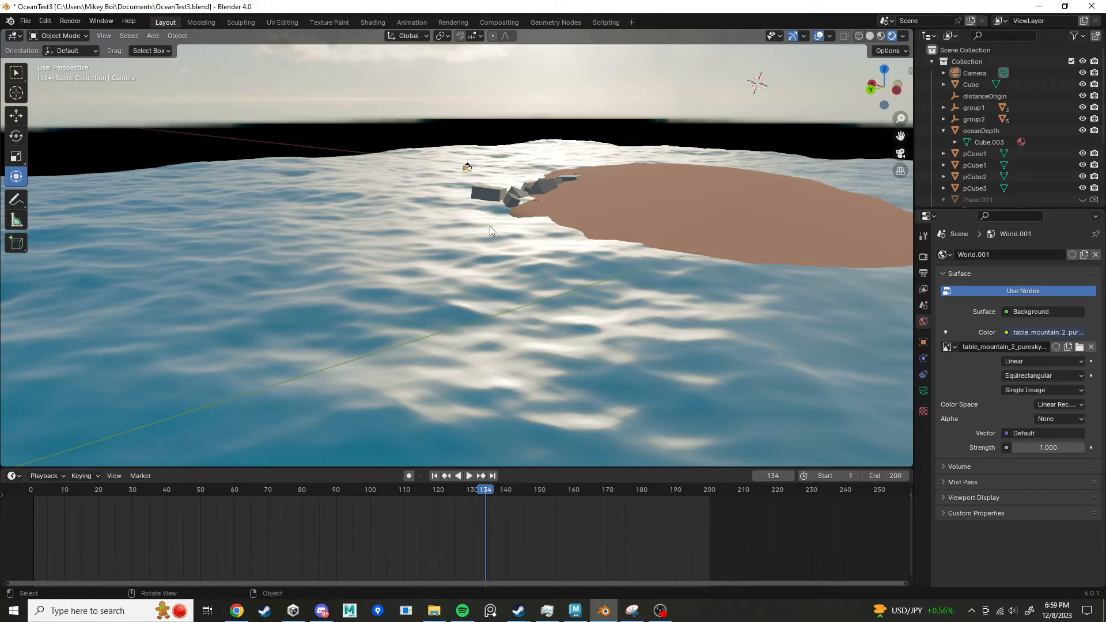
pyautogui.moveTo(531, 280)
pyautogui.mouseDown(button='middle')
pyautogui.moveTo(534, 302)
pyautogui.moveTo(579, 303)
pyautogui.moveTo(569, 288)
pyautogui.moveTo(521, 288)
pyautogui.moveTo(548, 287)
pyautogui.mouseUp(button='middle')
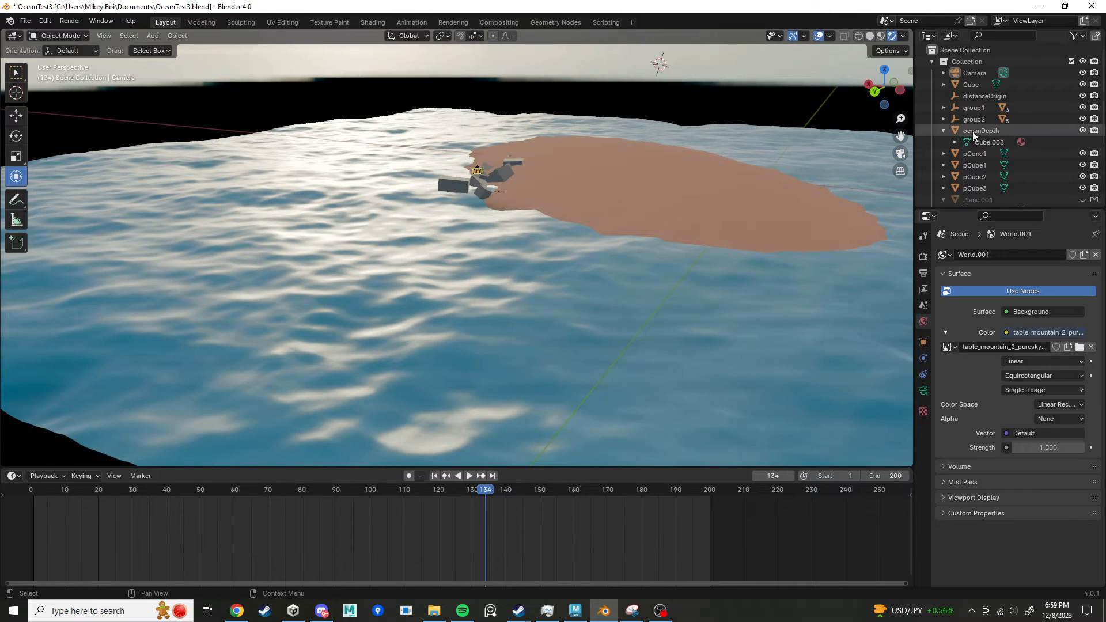
pyautogui.scroll(-5, 1045, 147)
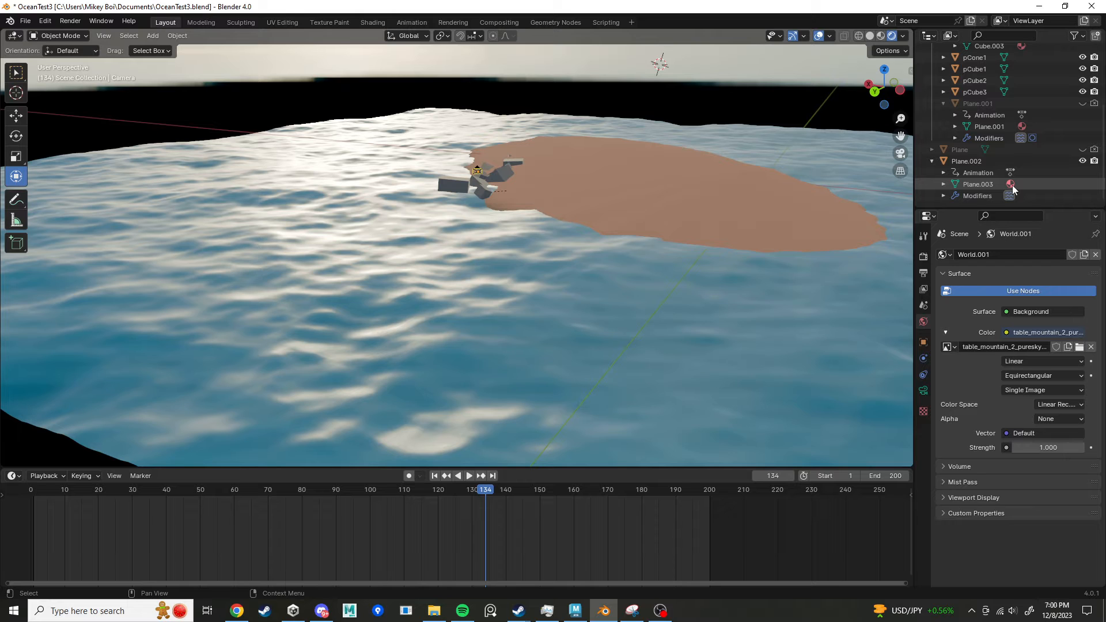
pyautogui.click(1011, 185)
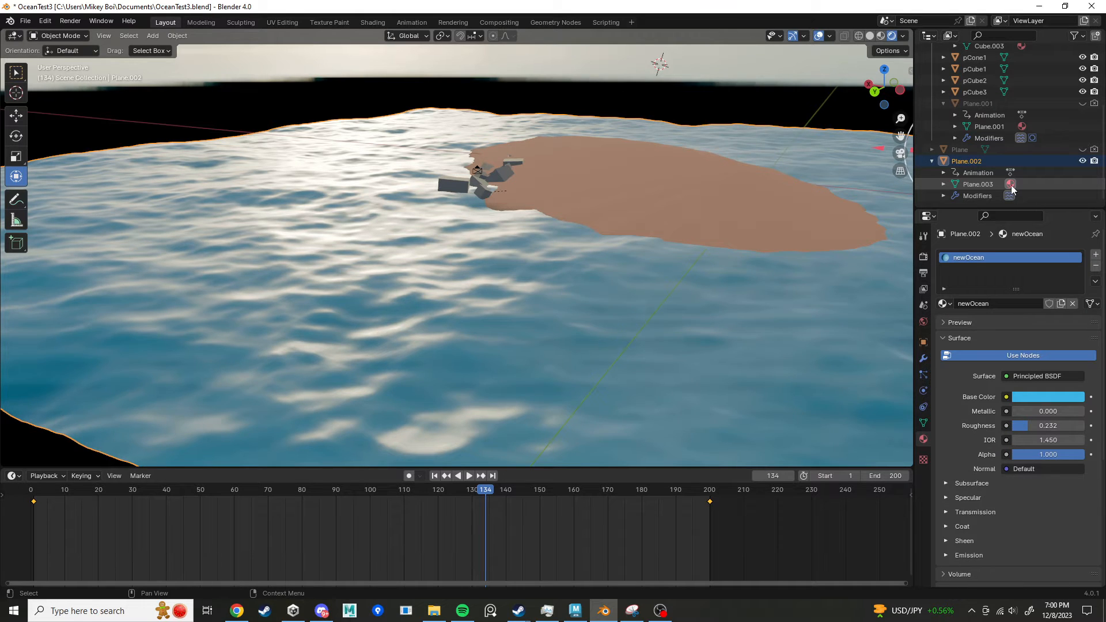
pyautogui.click(373, 22)
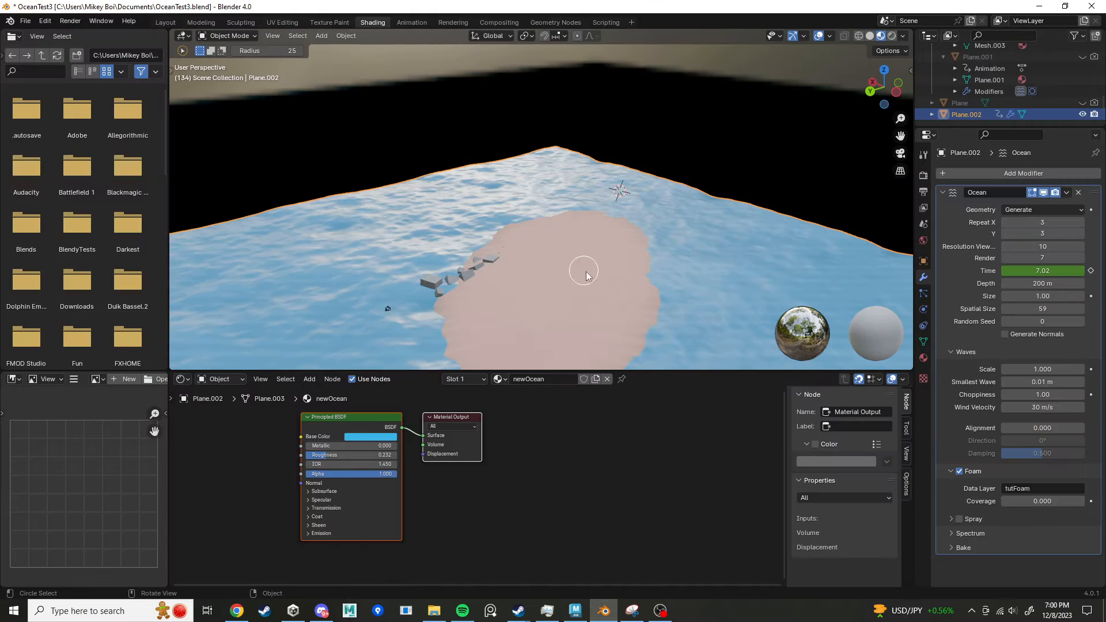
pyautogui.moveTo(586, 265)
pyautogui.mouseDown(button='middle')
pyautogui.moveTo(583, 287)
pyautogui.moveTo(593, 283)
pyautogui.moveTo(580, 301)
pyautogui.mouseUp(button='middle')
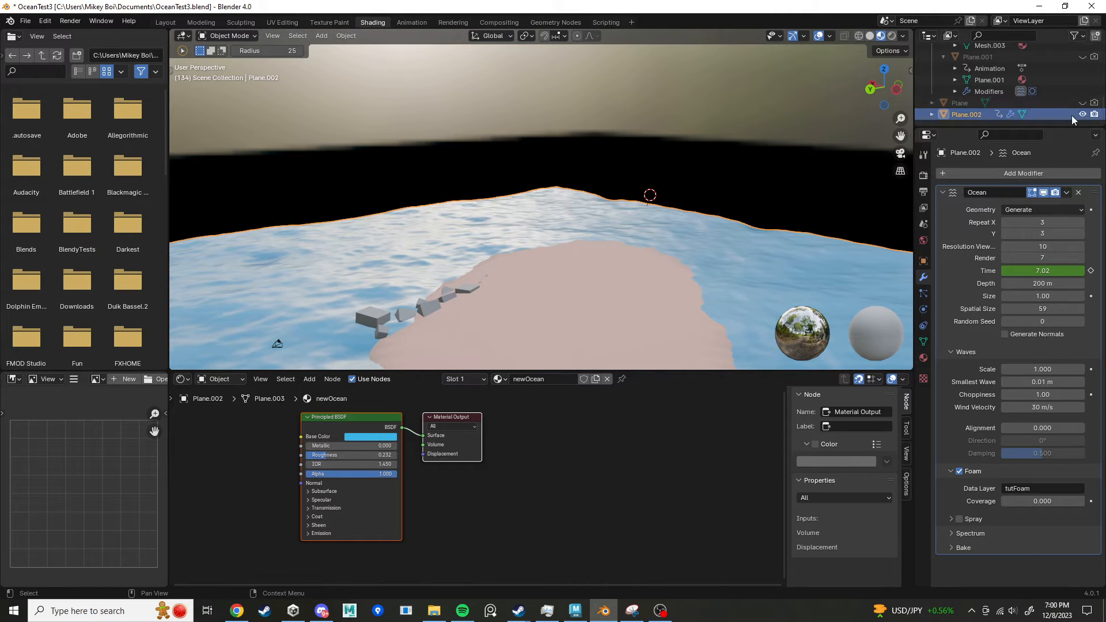
pyautogui.scroll(-1, 599, 446)
pyautogui.scroll(-1, 599, 447)
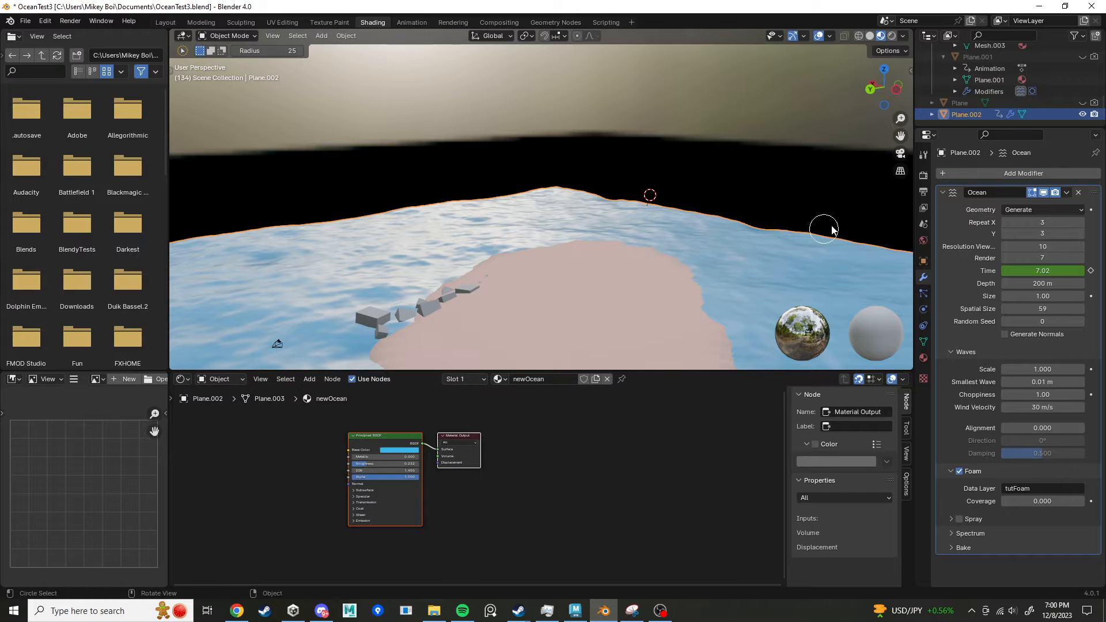
# Step: Bring up Material.001 of the hidden Plane.001 and examine its node graph around the displacement frame
pyautogui.click(1021, 80)
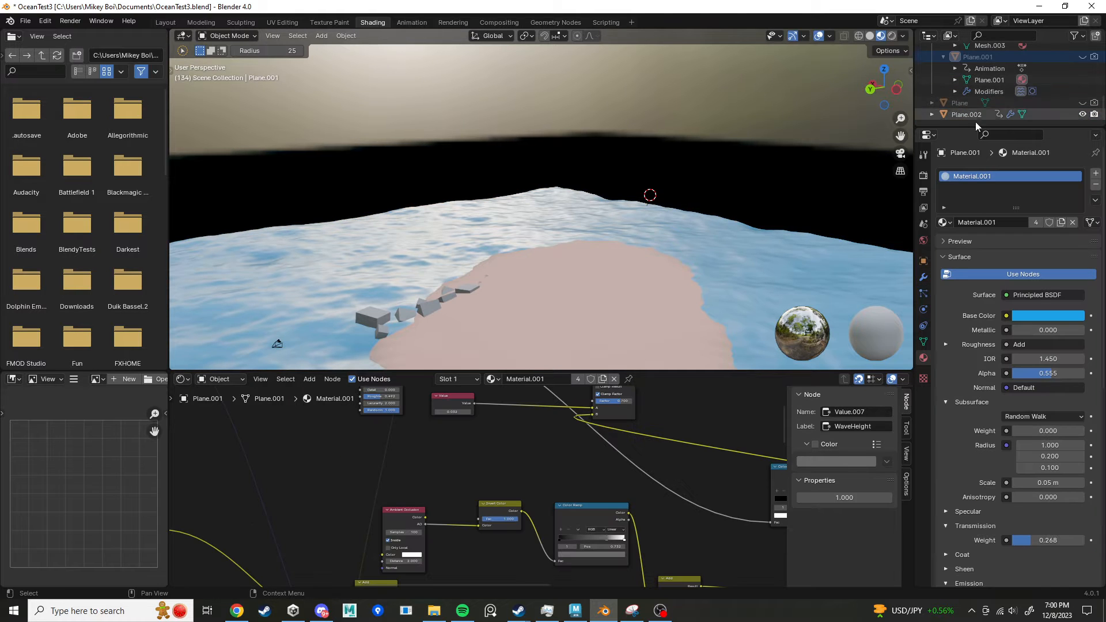
pyautogui.scroll(-4, 537, 454)
pyautogui.scroll(-1, 539, 456)
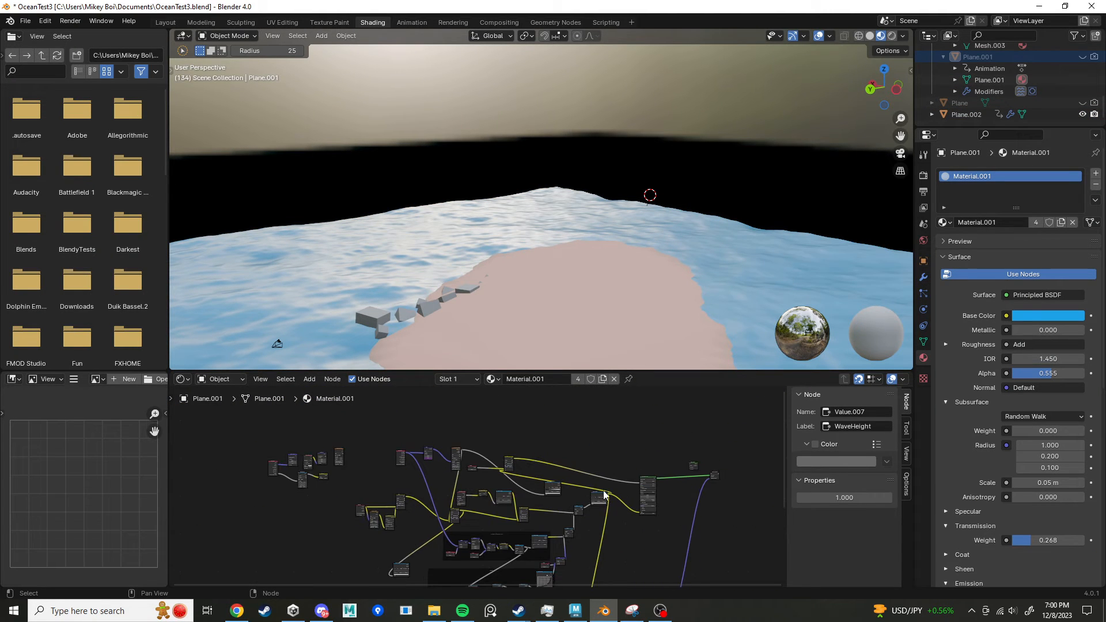
pyautogui.moveTo(605, 463); pyautogui.dragTo(643, 390, button='middle')
pyautogui.moveTo(653, 504); pyautogui.dragTo(658, 455, button='middle')
pyautogui.scroll(5, 637, 467)
pyautogui.scroll(2, 658, 454)
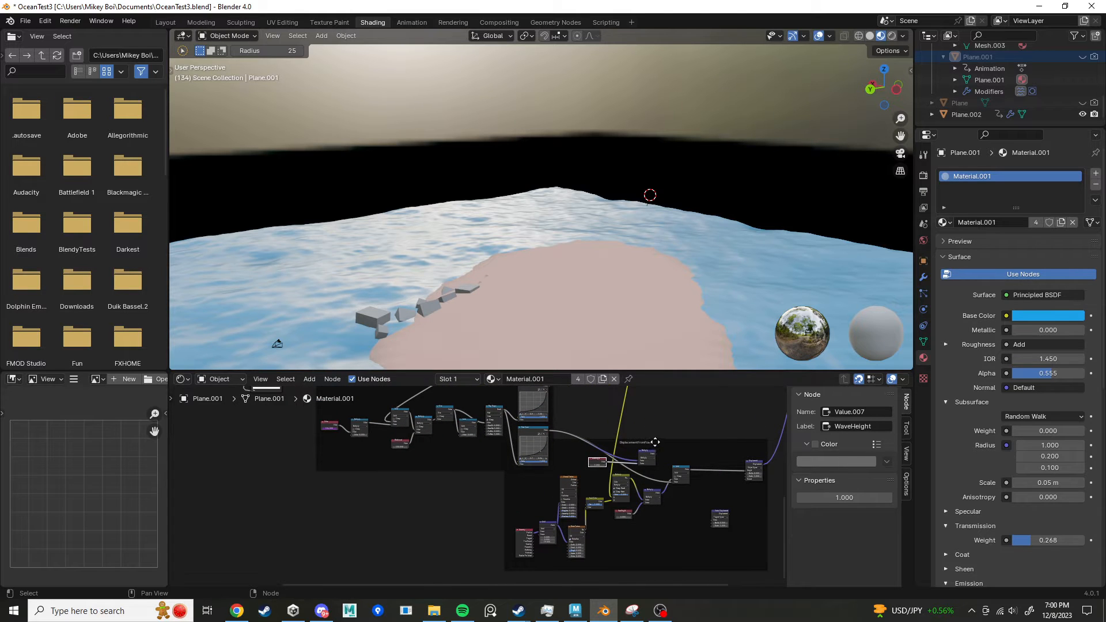
pyautogui.moveTo(655, 442); pyautogui.dragTo(644, 490)
pyautogui.scroll(-2, 652, 459)
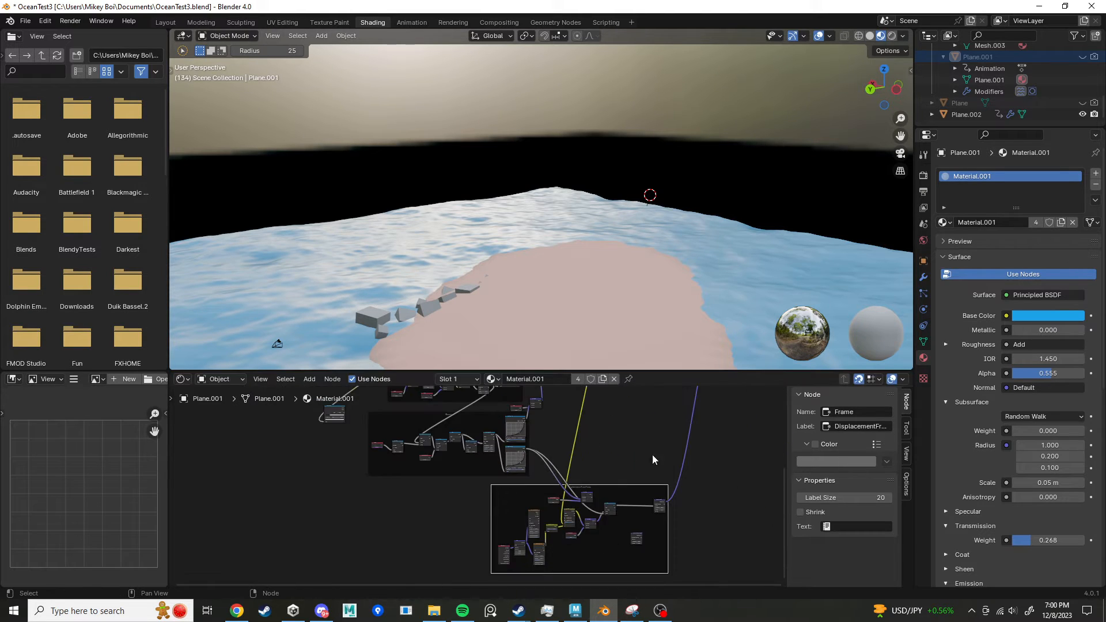
pyautogui.scroll(-4, 633, 452)
# Step: Examine the Attribute, Noise Texture and Subtract nodes and the Add mix they feed in Material.001
pyautogui.moveTo(593, 443); pyautogui.dragTo(593, 514, button='middle')
pyautogui.scroll(4, 560, 469)
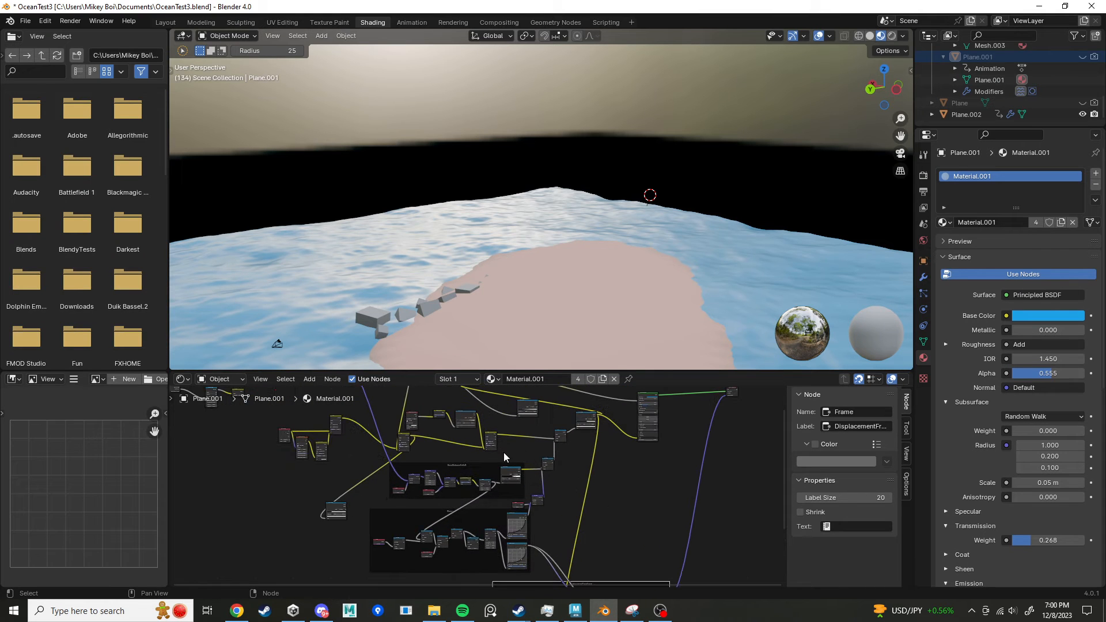
pyautogui.scroll(4, 504, 457)
pyautogui.scroll(2, 379, 447)
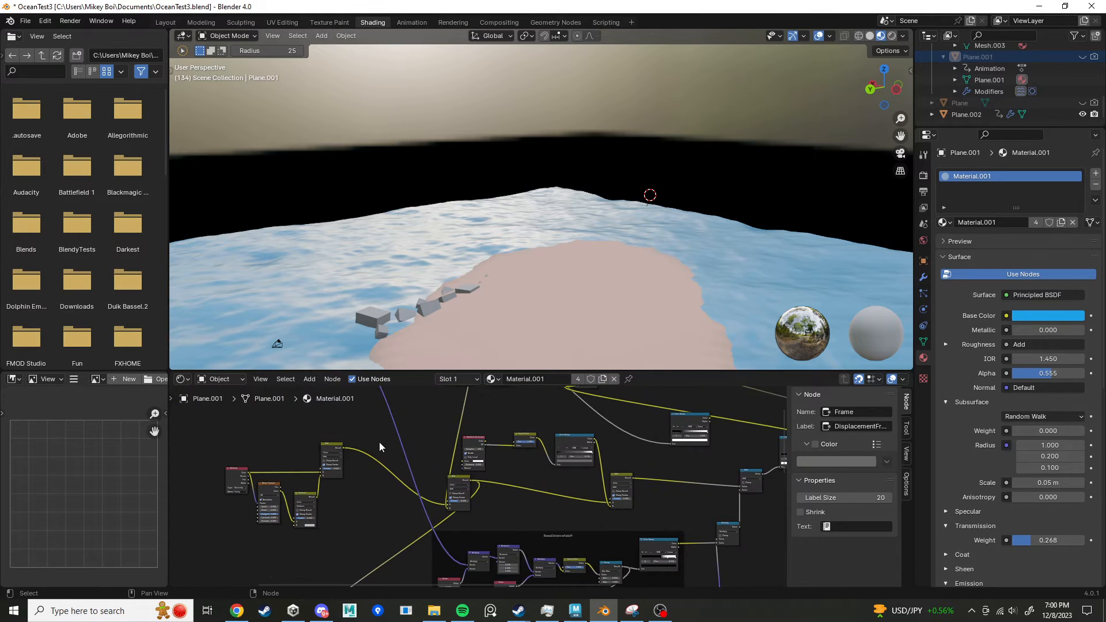
pyautogui.moveTo(379, 447); pyautogui.dragTo(609, 434, button='middle')
pyautogui.scroll(3, 572, 444)
pyautogui.scroll(2, 619, 471)
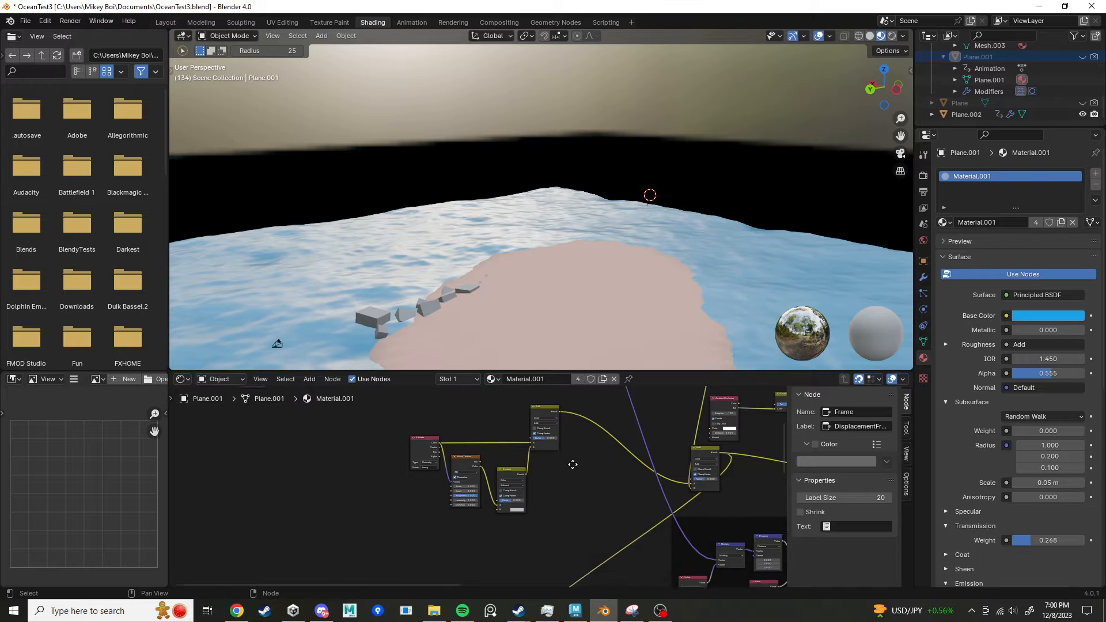
pyautogui.scroll(1, 535, 476)
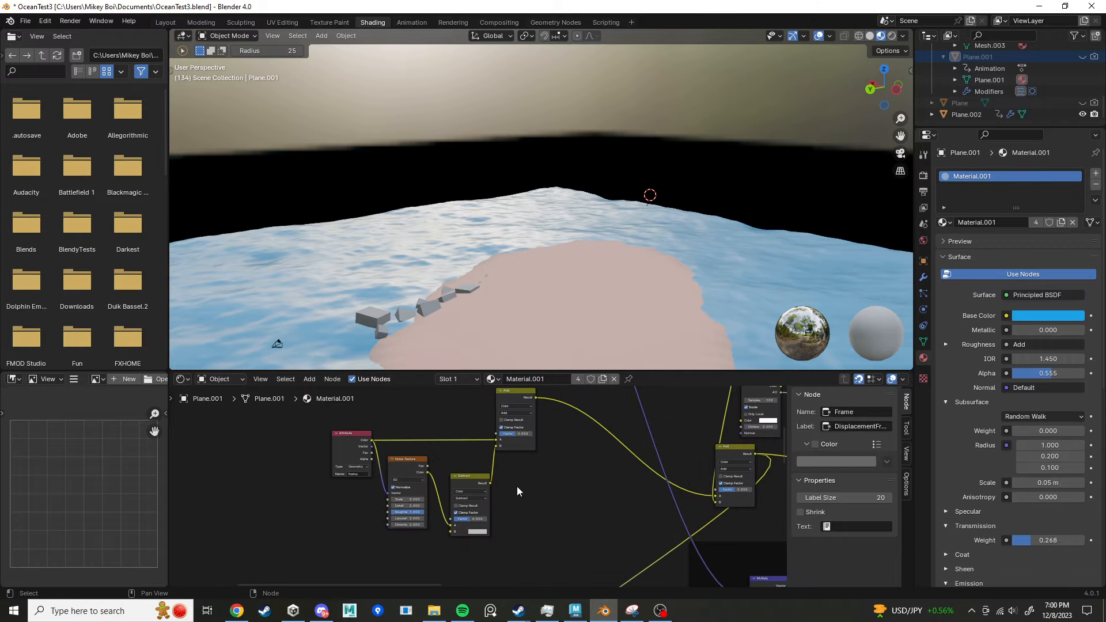
pyautogui.scroll(-4, 485, 458)
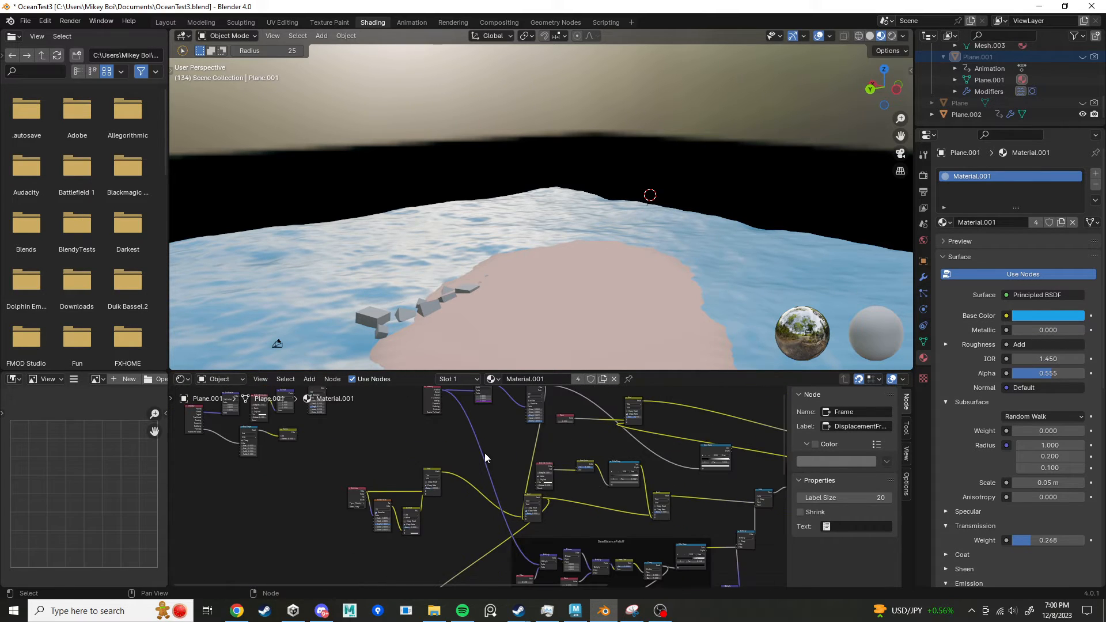
# Step: Examine how the Geometry position passes through the vector Add node into the Voronoi Texture in Material.001
pyautogui.moveTo(469, 439); pyautogui.dragTo(491, 526, button='middle')
pyautogui.scroll(5, 429, 487)
pyautogui.scroll(3, 444, 517)
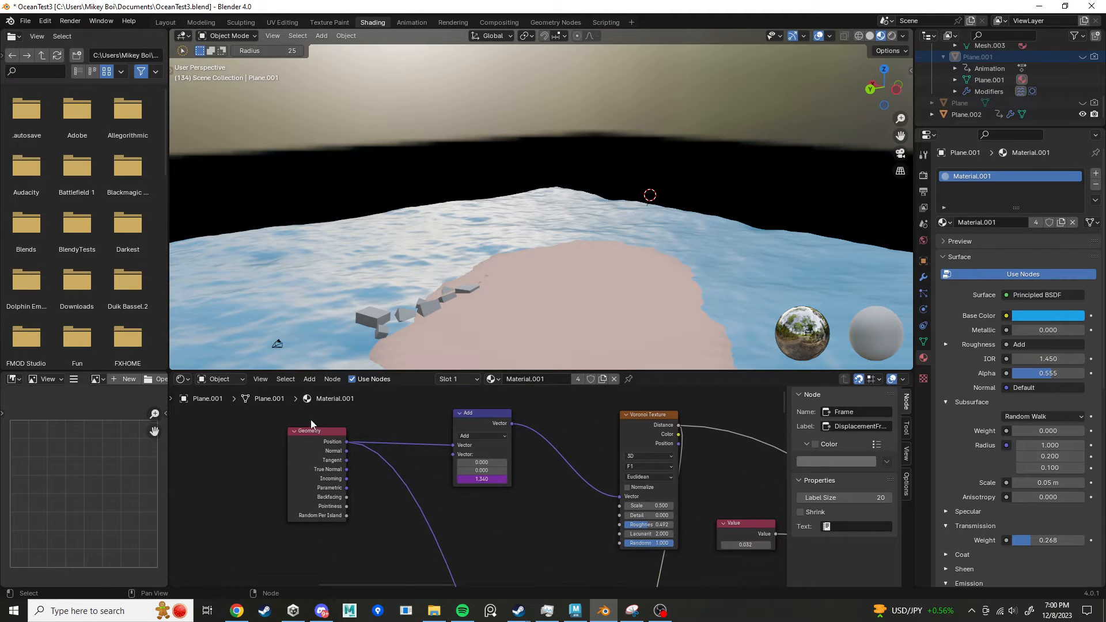
# Step: Shift the Geometry node away from the vector Add node and re-examine the Attribute, Noise Texture and Subtract chain in Material.001
pyautogui.moveTo(313, 435); pyautogui.dragTo(279, 435)
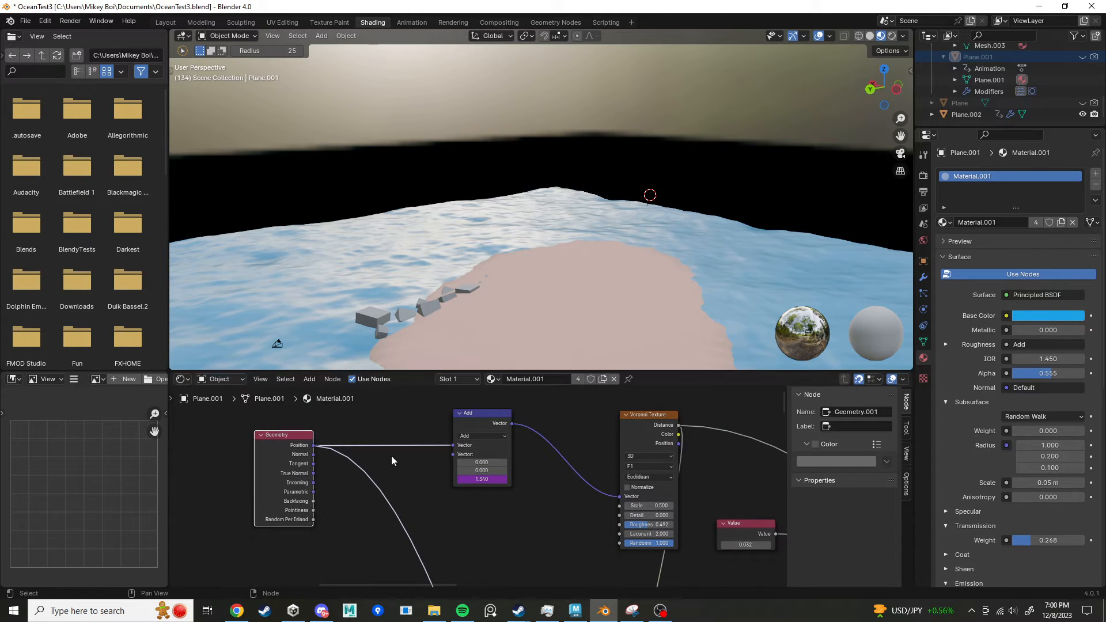
pyautogui.scroll(-2, 340, 450)
pyautogui.scroll(-4, 346, 452)
pyautogui.moveTo(465, 519); pyautogui.dragTo(543, 378, button='middle')
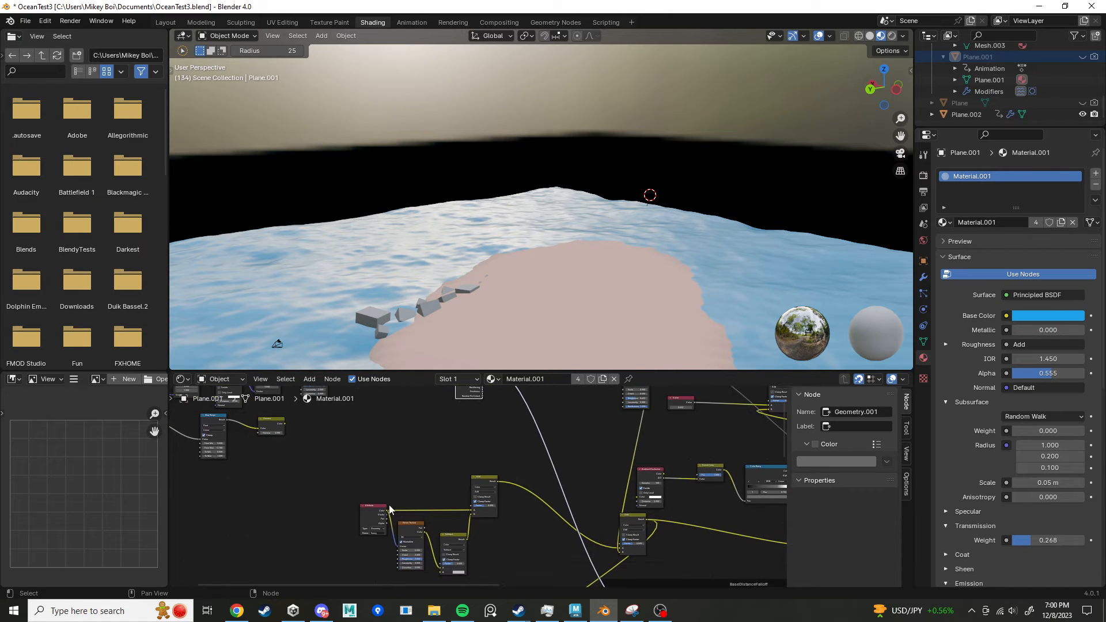
pyautogui.scroll(4, 391, 505)
pyautogui.moveTo(407, 499); pyautogui.dragTo(477, 433, button='middle')
pyautogui.scroll(5, 409, 500)
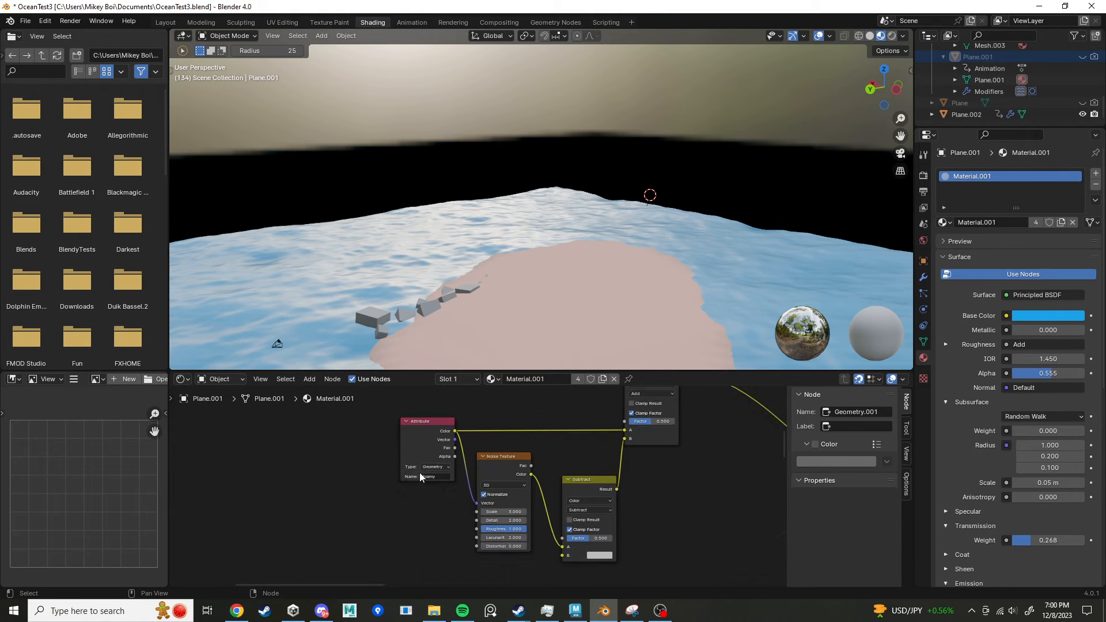
pyautogui.moveTo(666, 500); pyautogui.dragTo(517, 553, button='middle')
pyautogui.scroll(-4, 542, 546)
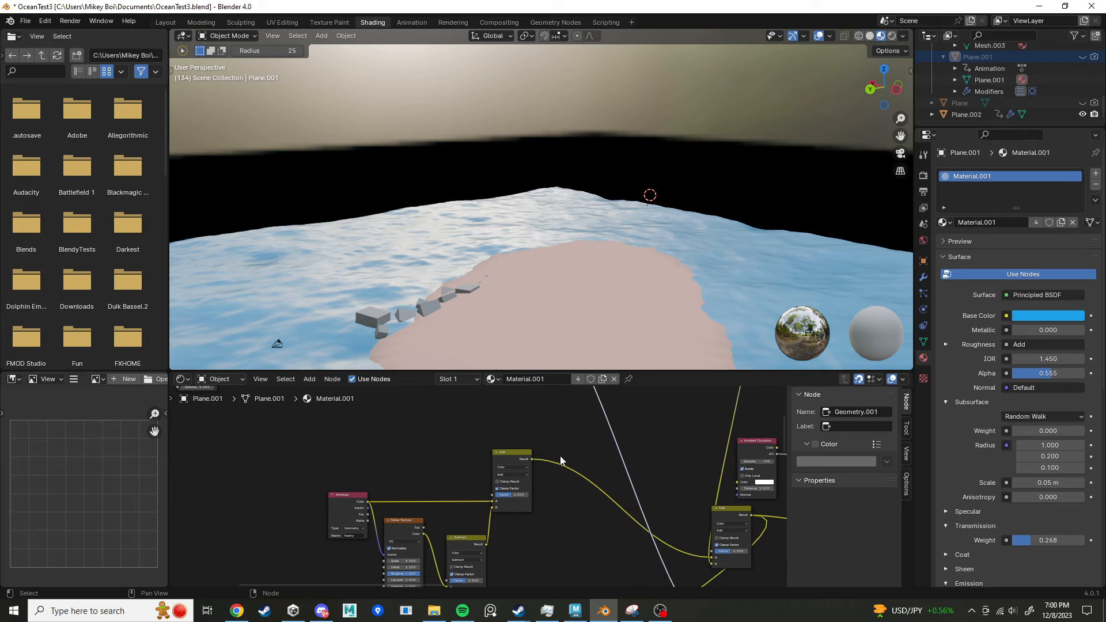
pyautogui.scroll(-3, 567, 460)
pyautogui.moveTo(590, 454); pyautogui.dragTo(455, 562, button='middle')
pyautogui.moveTo(499, 465); pyautogui.dragTo(511, 491, button='middle')
pyautogui.scroll(4, 508, 494)
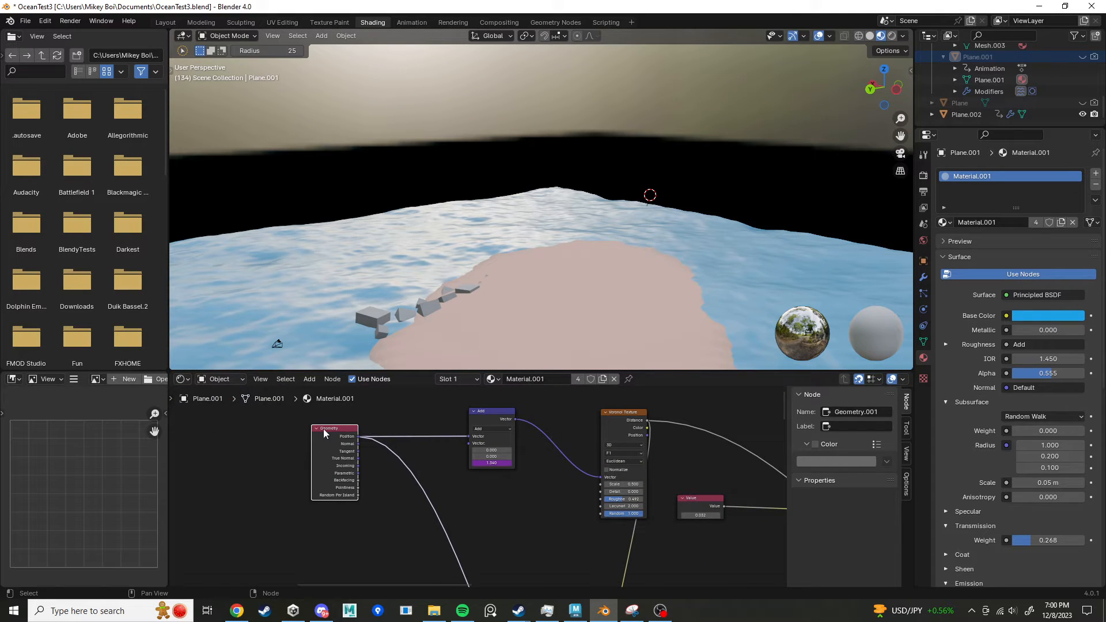
# Step: Adjust the Geometry node's placement and examine where the Voronoi Texture's Distance output and the neighbouring Value node lead
pyautogui.moveTo(324, 433); pyautogui.dragTo(311, 429)
pyautogui.moveTo(655, 429); pyautogui.dragTo(548, 427, button='middle')
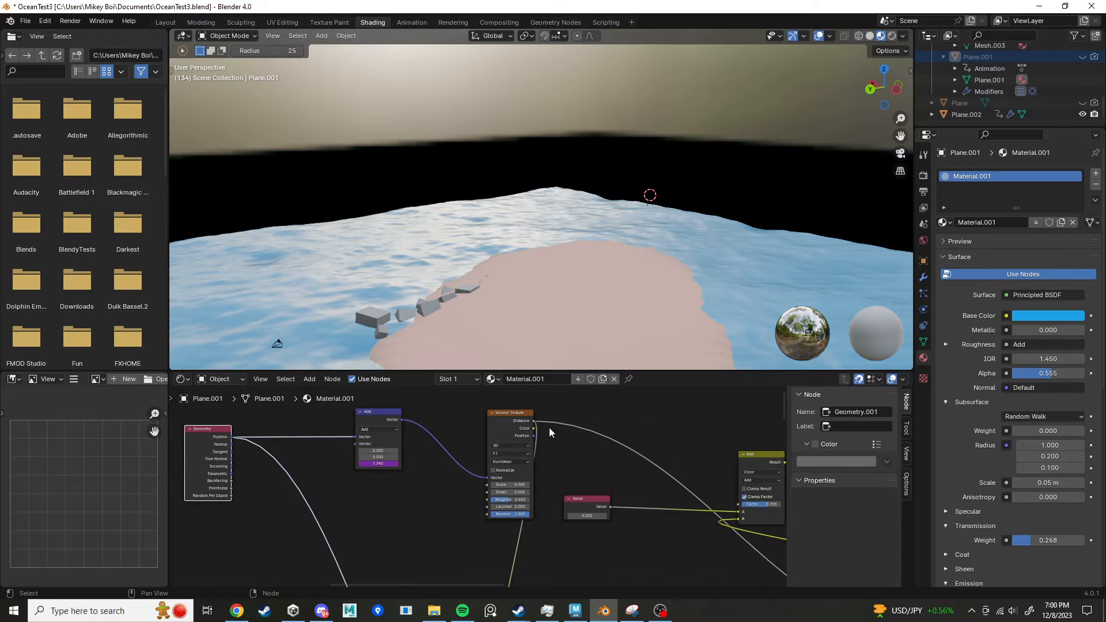
pyautogui.scroll(1, 515, 404)
pyautogui.scroll(-2, 605, 464)
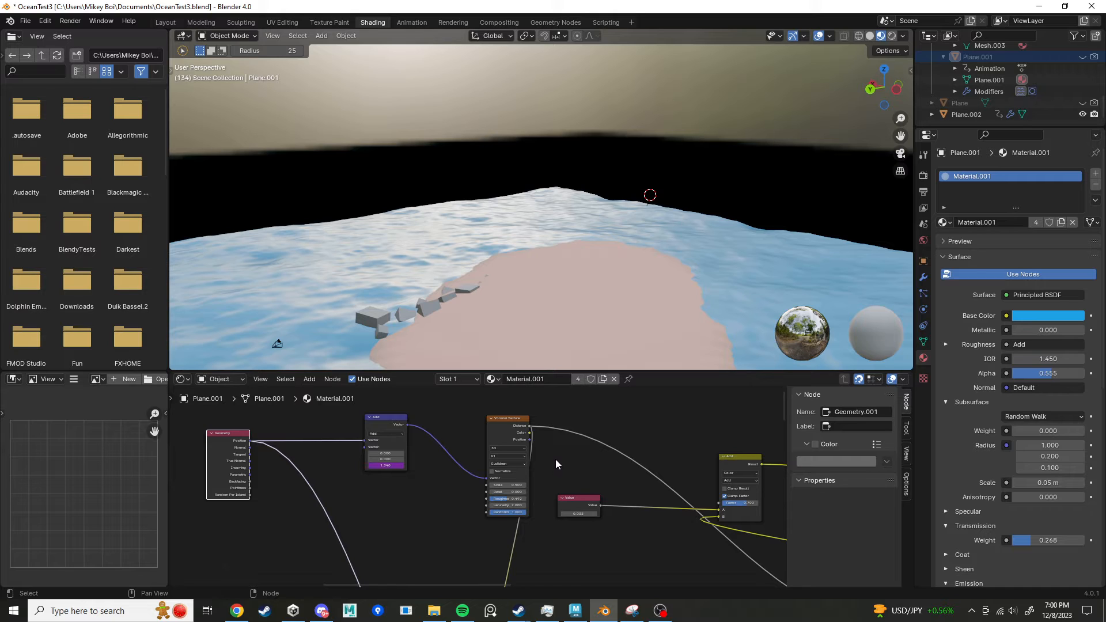
pyautogui.scroll(-2, 557, 458)
pyautogui.keyDown('shift'); pyautogui.scroll(-3, 570, 465); pyautogui.keyUp('shift')
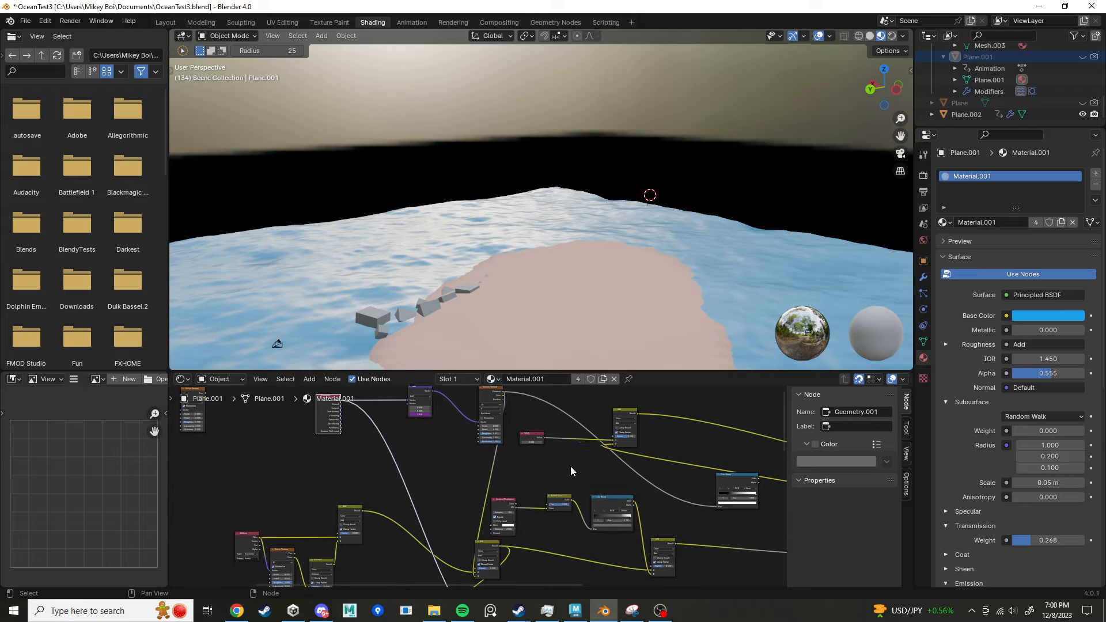
pyautogui.scroll(-3, 568, 443)
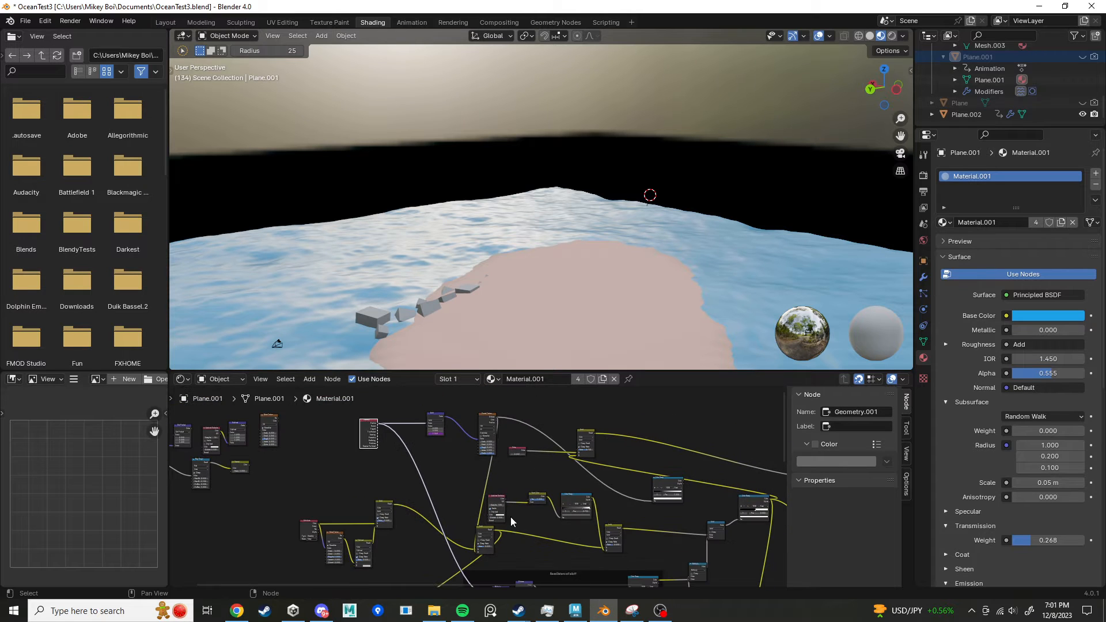
# Step: Examine the BaseDistanceFalloff frame, from its Multiply and Distance nodes through Invert Color and Clamp to the Color Ramp
pyautogui.moveTo(507, 517); pyautogui.dragTo(571, 517, button='middle')
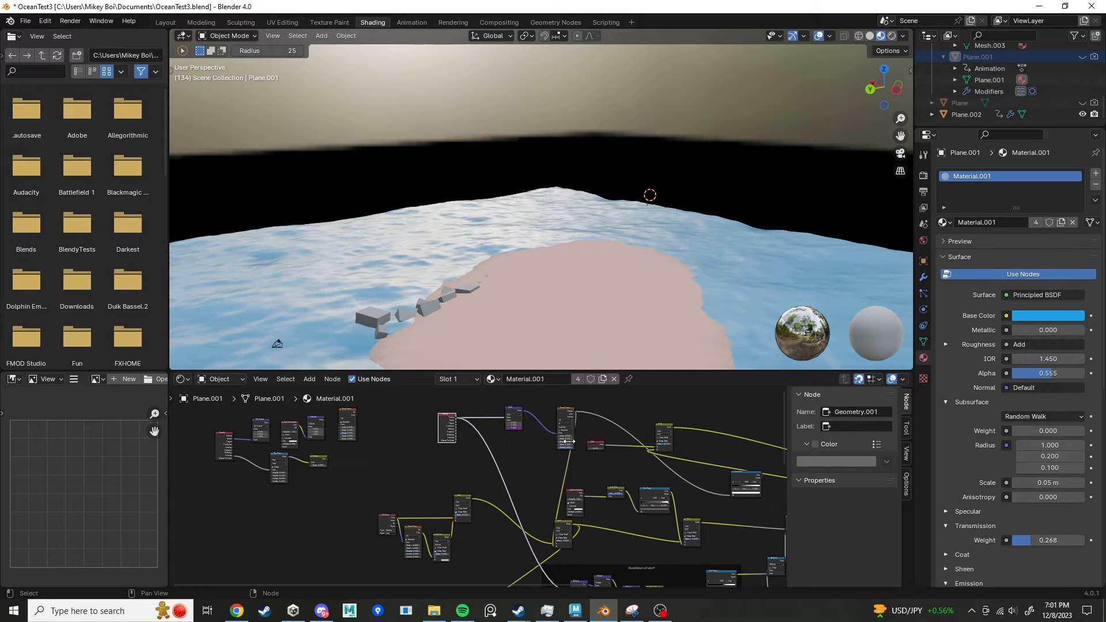
pyautogui.scroll(4, 401, 556)
pyautogui.moveTo(375, 514); pyautogui.dragTo(250, 419, button='middle')
pyautogui.moveTo(529, 511); pyautogui.dragTo(547, 432, button='middle')
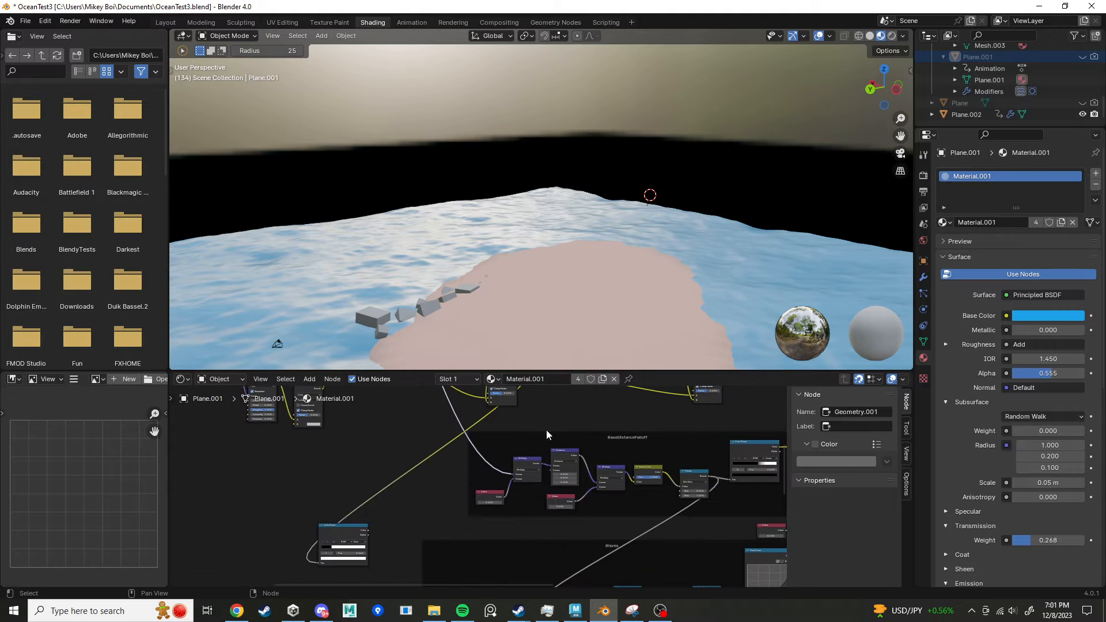
pyautogui.scroll(-4, 465, 474)
pyautogui.moveTo(465, 475); pyautogui.dragTo(375, 443, button='middle')
pyautogui.scroll(-2, 402, 475)
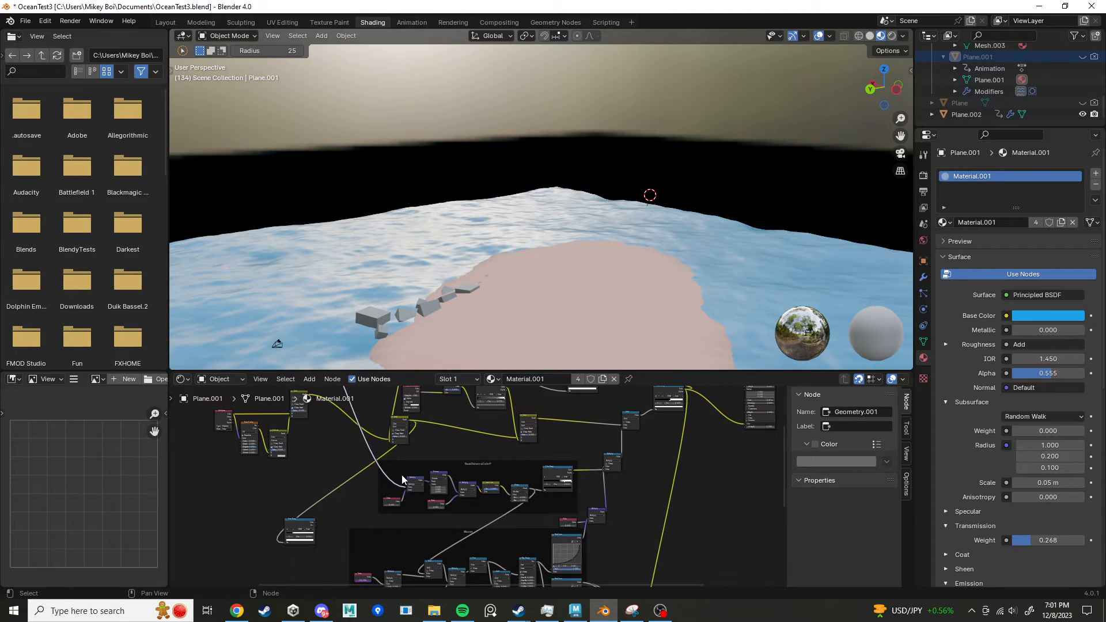
pyautogui.scroll(5, 472, 471)
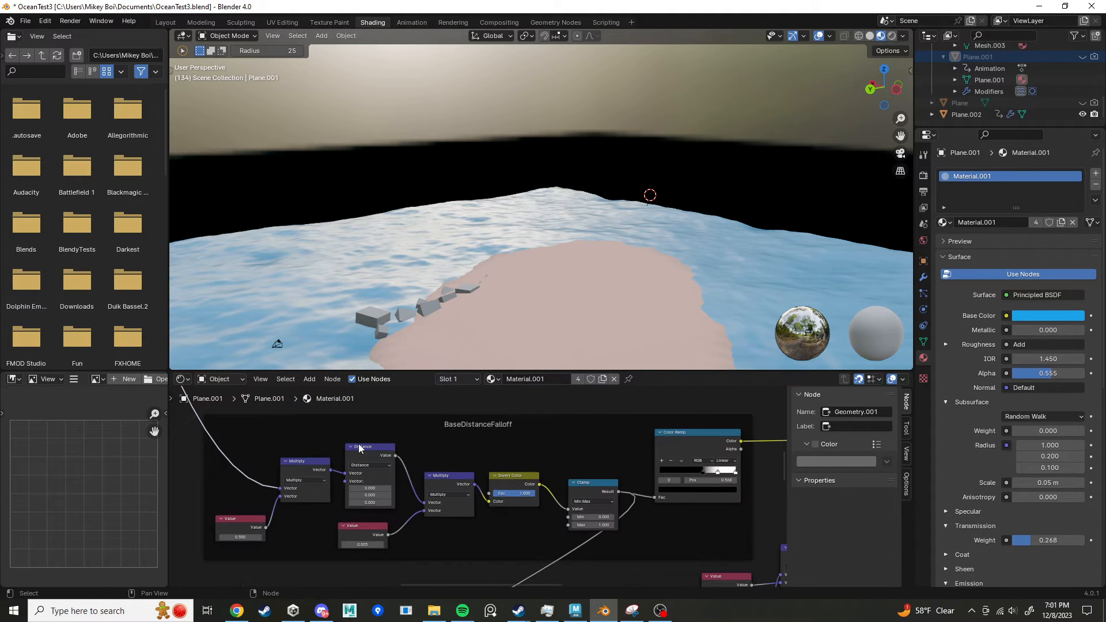
pyautogui.moveTo(406, 430); pyautogui.dragTo(534, 448, button='middle')
pyautogui.scroll(-2, 426, 481)
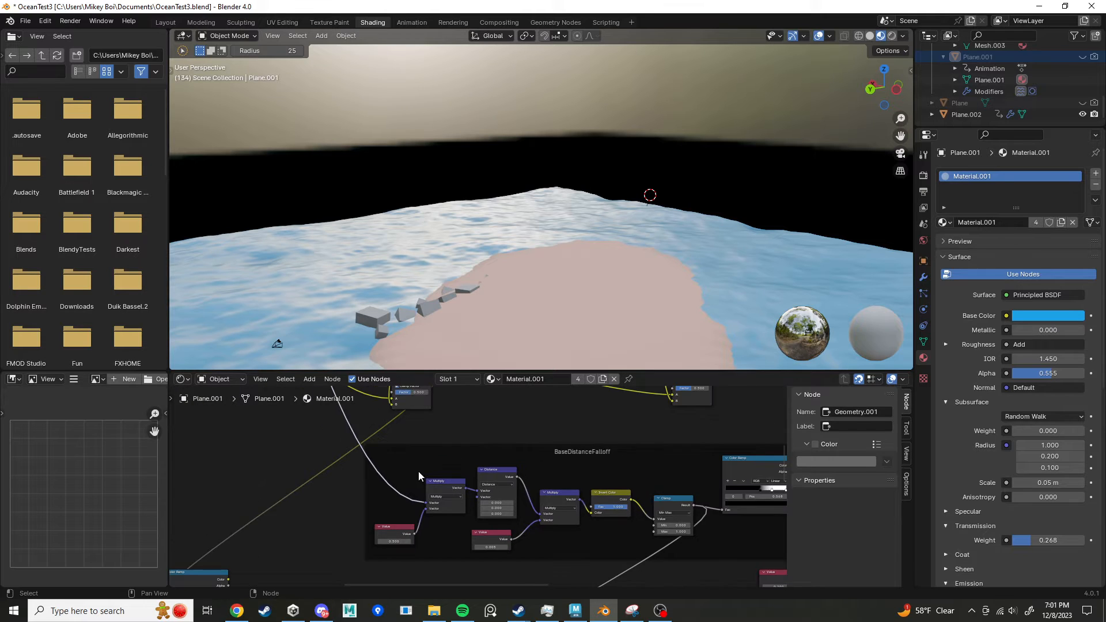
pyautogui.scroll(-1, 439, 491)
pyautogui.moveTo(587, 460); pyautogui.dragTo(518, 437, button='middle')
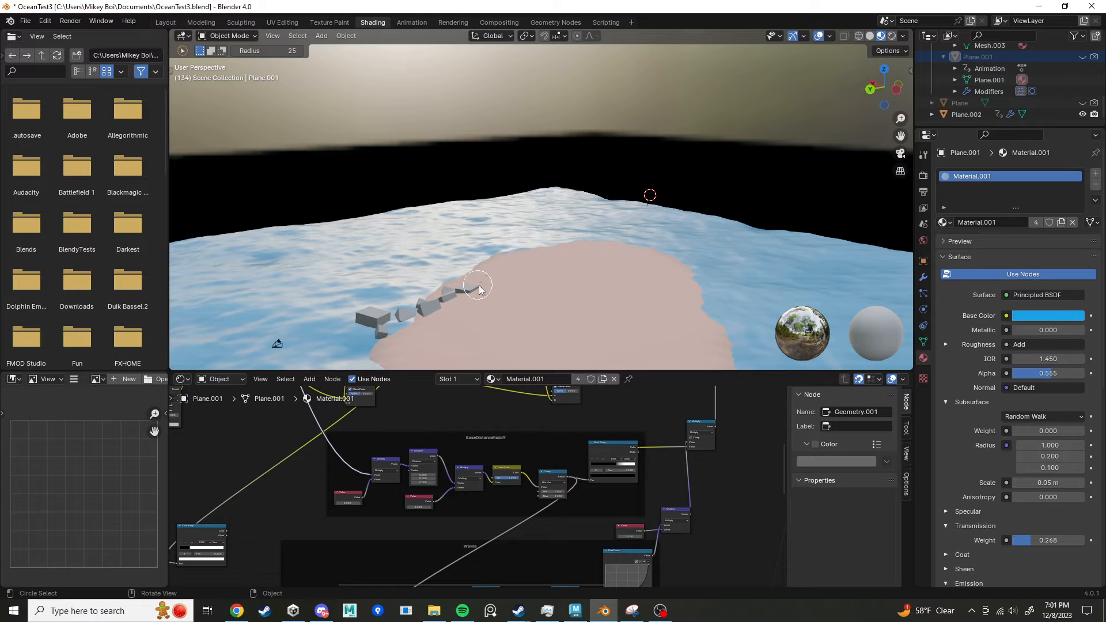
pyautogui.scroll(-5, 593, 518)
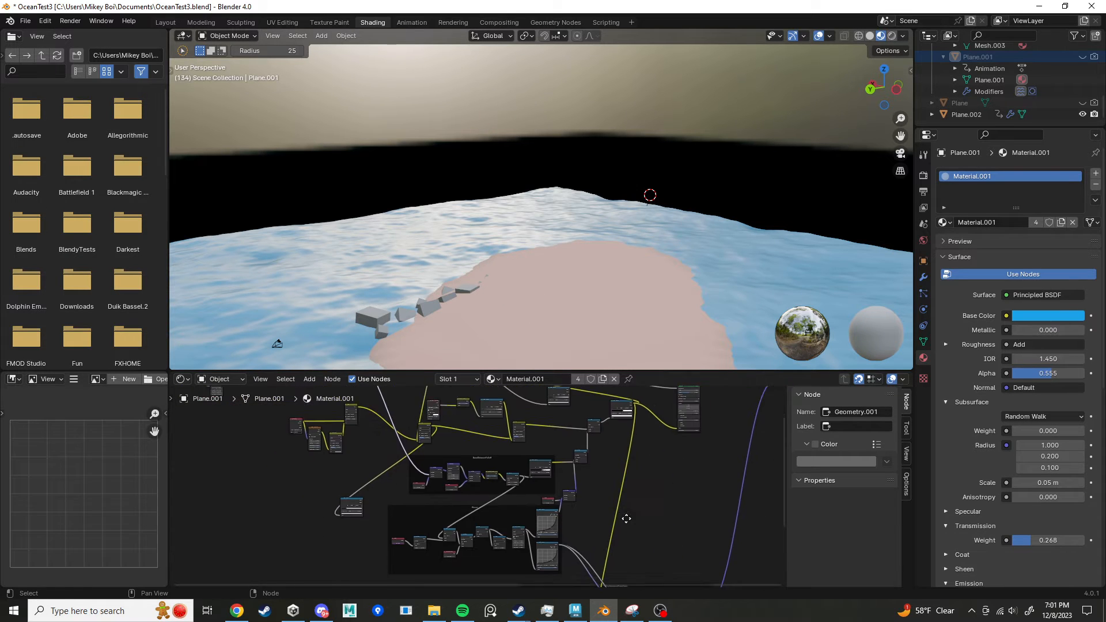
# Step: Examine the Waves frame's float curves and their links into the DisplacementFromFoam frame and its displacement output
pyautogui.scroll(5, 626, 519)
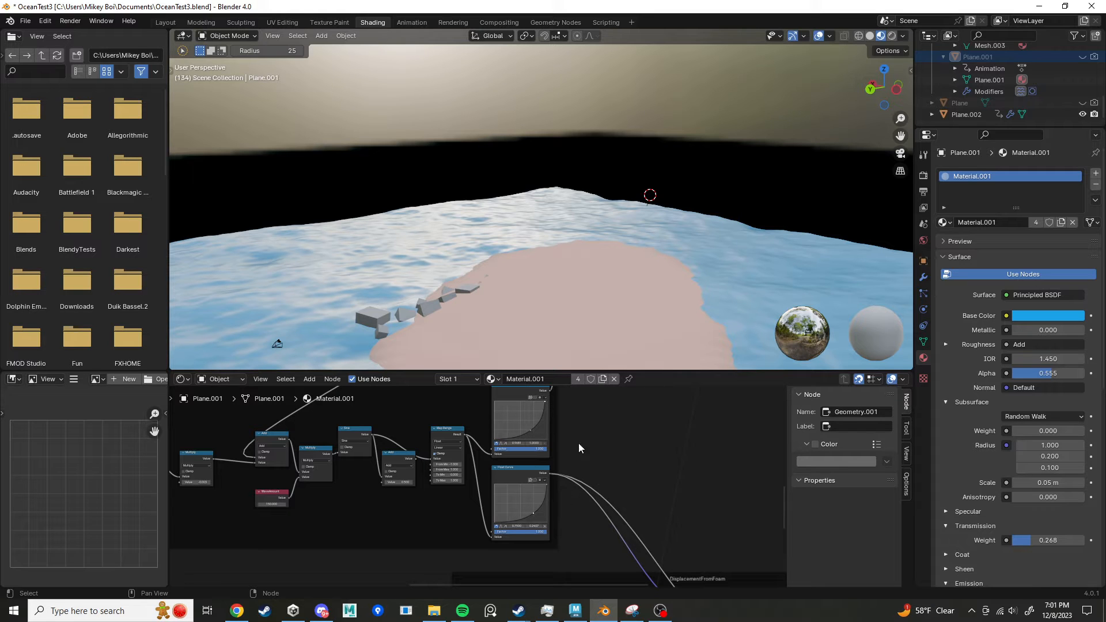
pyautogui.scroll(-6, 560, 473)
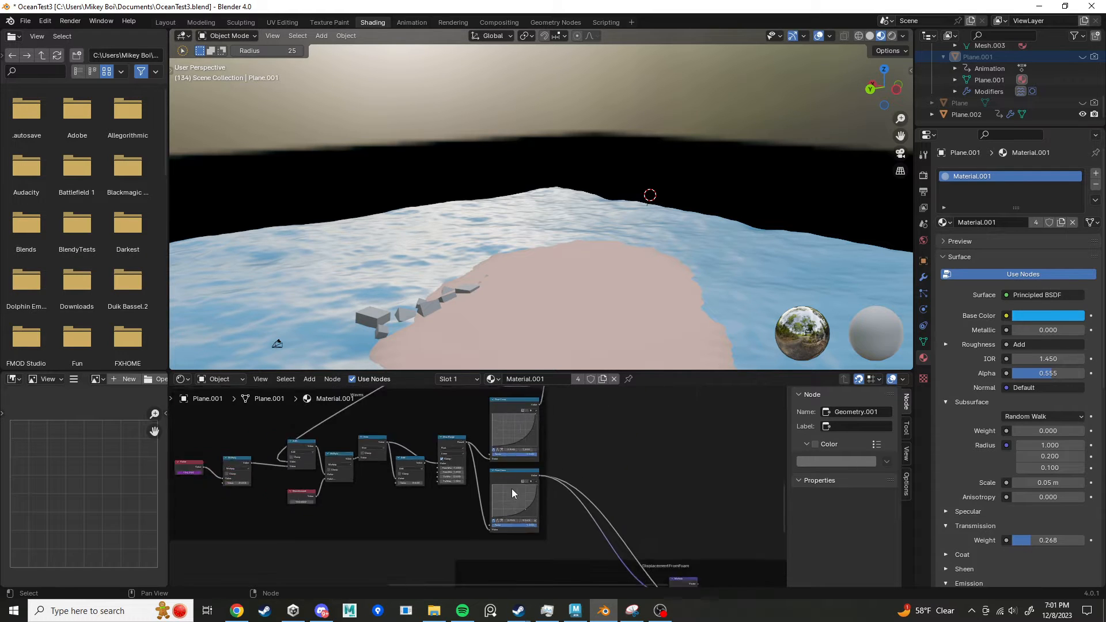
pyautogui.scroll(4, 524, 476)
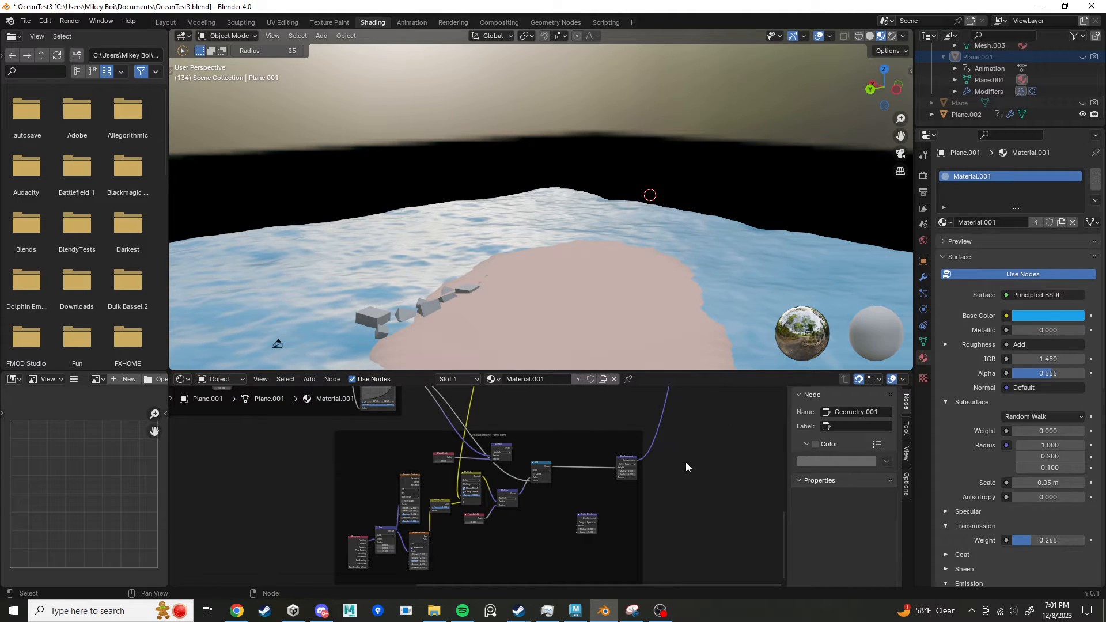
pyautogui.moveTo(686, 467); pyautogui.dragTo(675, 561, button='middle')
pyautogui.scroll(-8, 542, 493)
pyautogui.moveTo(545, 454); pyautogui.dragTo(551, 484, button='middle')
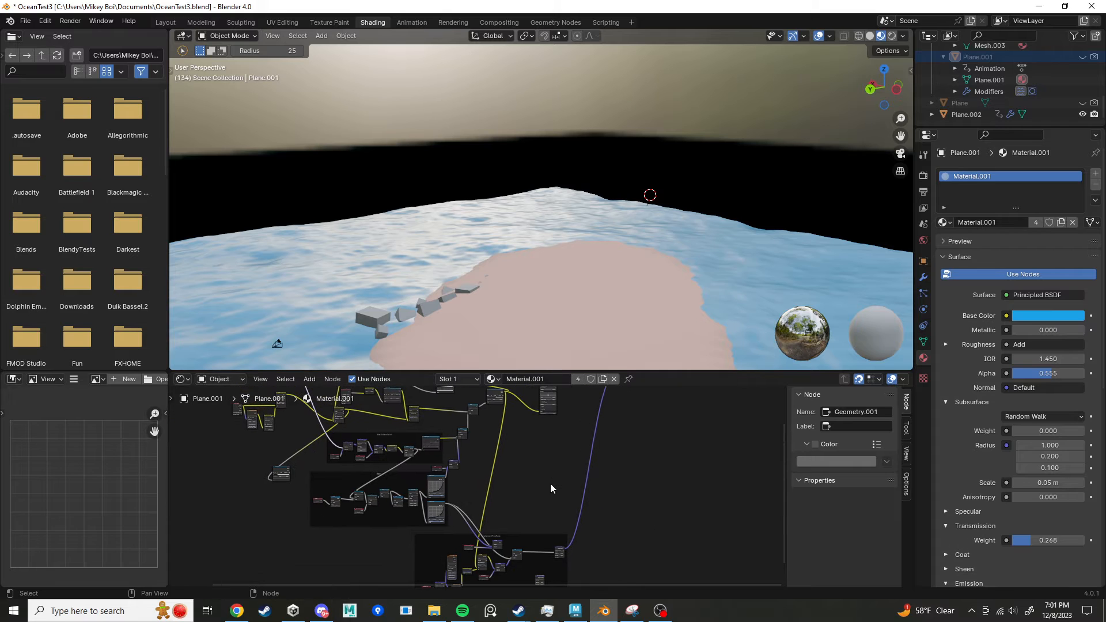
# Step: Examine how the Waves frame combines the distance falloff, the animated Value and WaveAmount through its Multiply, Add and Sine nodes
pyautogui.scroll(5, 524, 467)
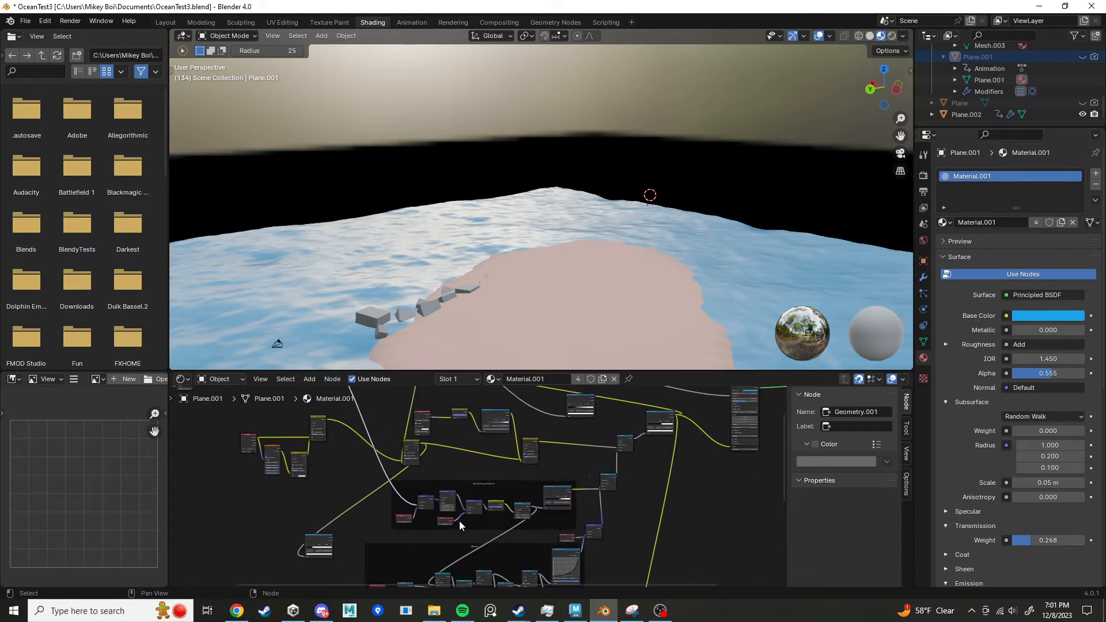
pyautogui.scroll(2, 460, 525)
pyautogui.scroll(3, 583, 486)
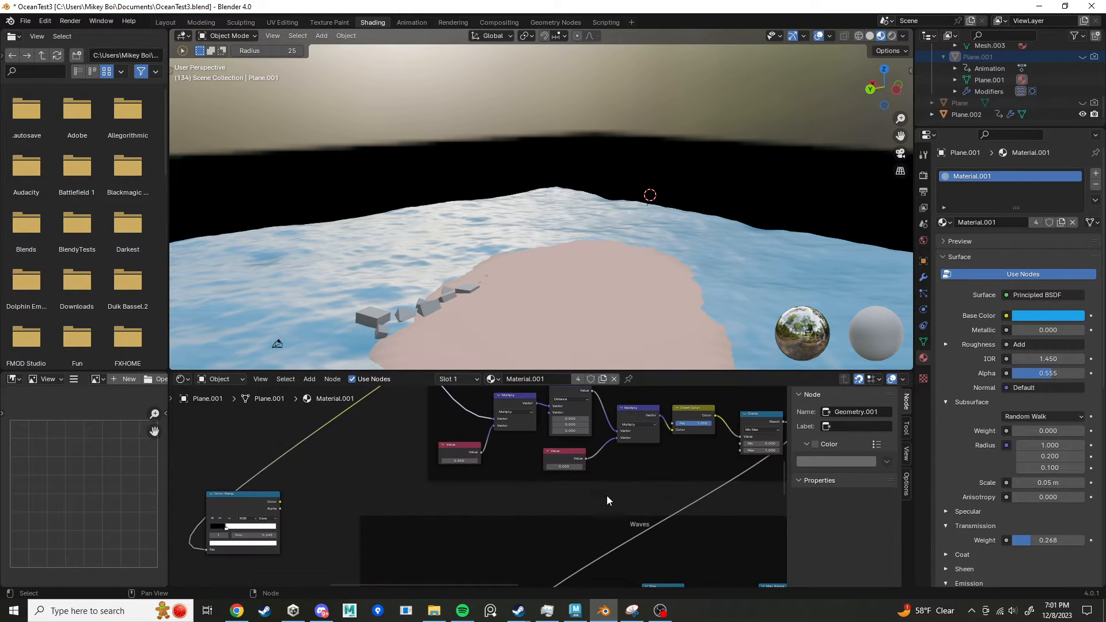
pyautogui.moveTo(607, 497); pyautogui.dragTo(408, 399, button='middle')
pyautogui.scroll(1, 515, 530)
pyautogui.scroll(2, 490, 535)
pyautogui.scroll(-2, 456, 514)
pyautogui.scroll(-2, 488, 529)
pyautogui.scroll(-2, 417, 486)
pyautogui.scroll(-2, 406, 485)
pyautogui.moveTo(373, 477); pyautogui.dragTo(398, 467, button='middle')
pyautogui.scroll(3, 403, 461)
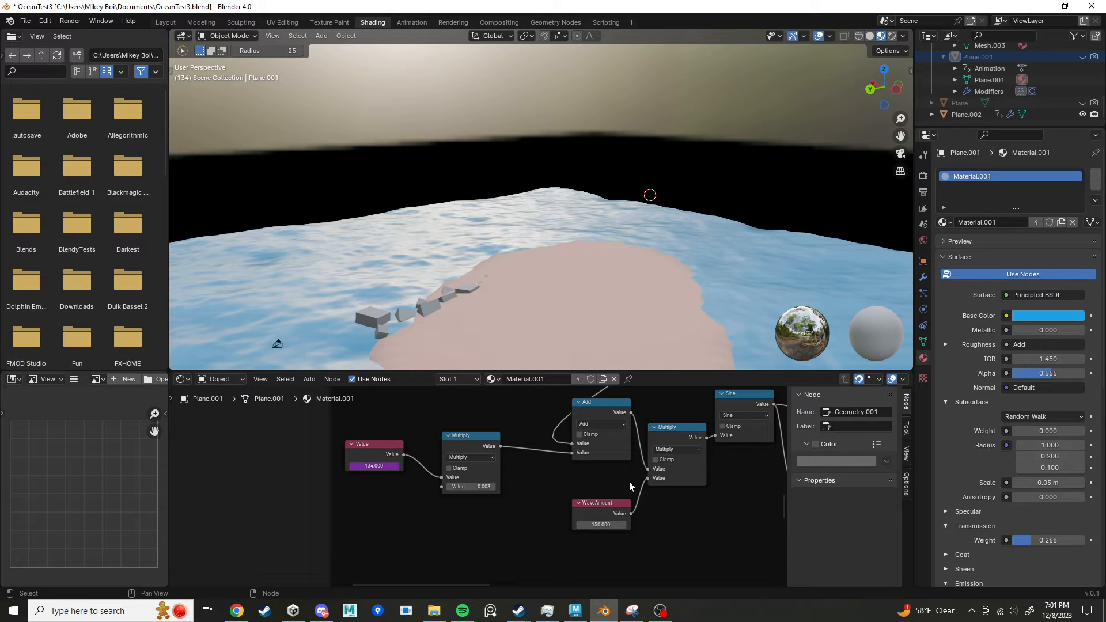
pyautogui.scroll(-3, 568, 485)
pyautogui.scroll(-4, 527, 486)
pyautogui.scroll(-7, 623, 501)
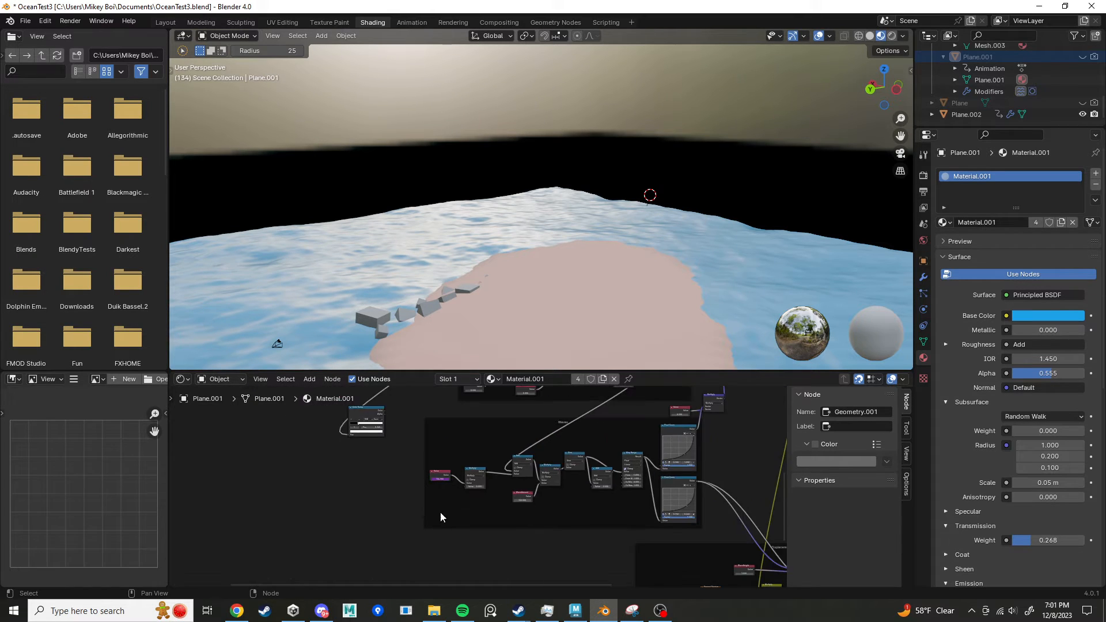
pyautogui.moveTo(427, 483); pyautogui.dragTo(404, 494, button='middle')
pyautogui.scroll(-3, 462, 506)
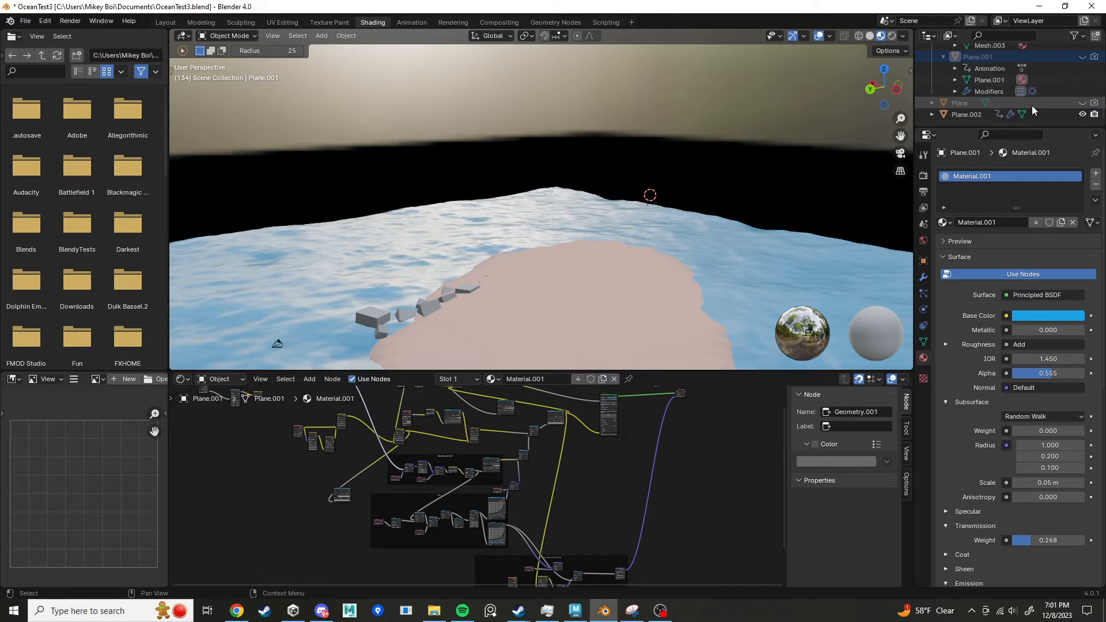
# Step: Select the newOcean material under Plane.002 in the scene hierarchy and bring its Principled BSDF node graph into view
pyautogui.scroll(4, 1032, 105)
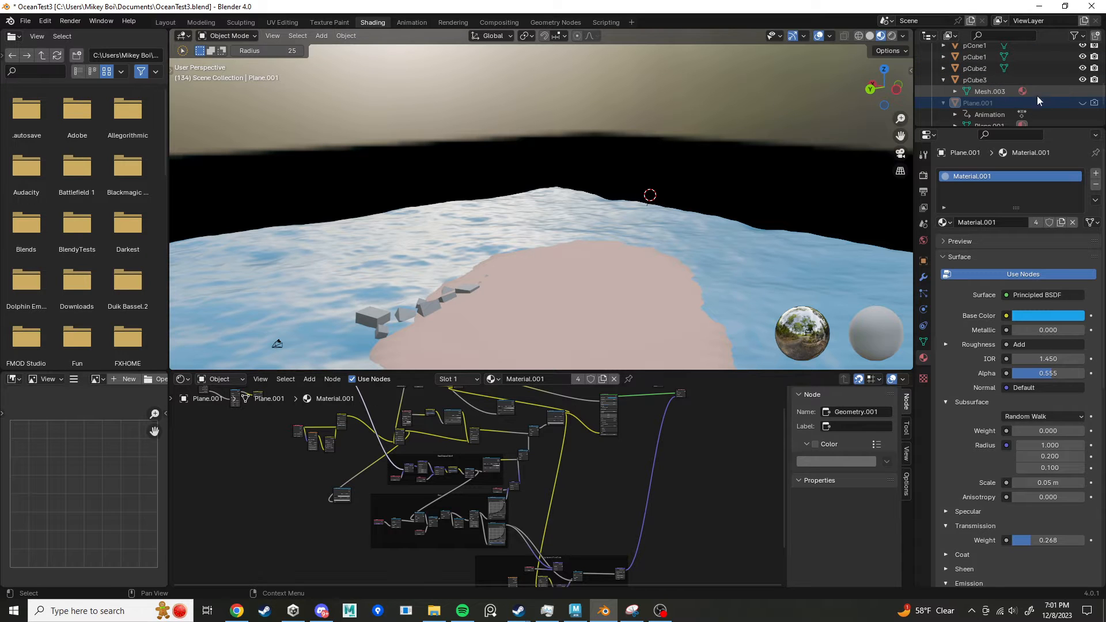
pyautogui.scroll(-4, 1043, 96)
pyautogui.click(932, 114)
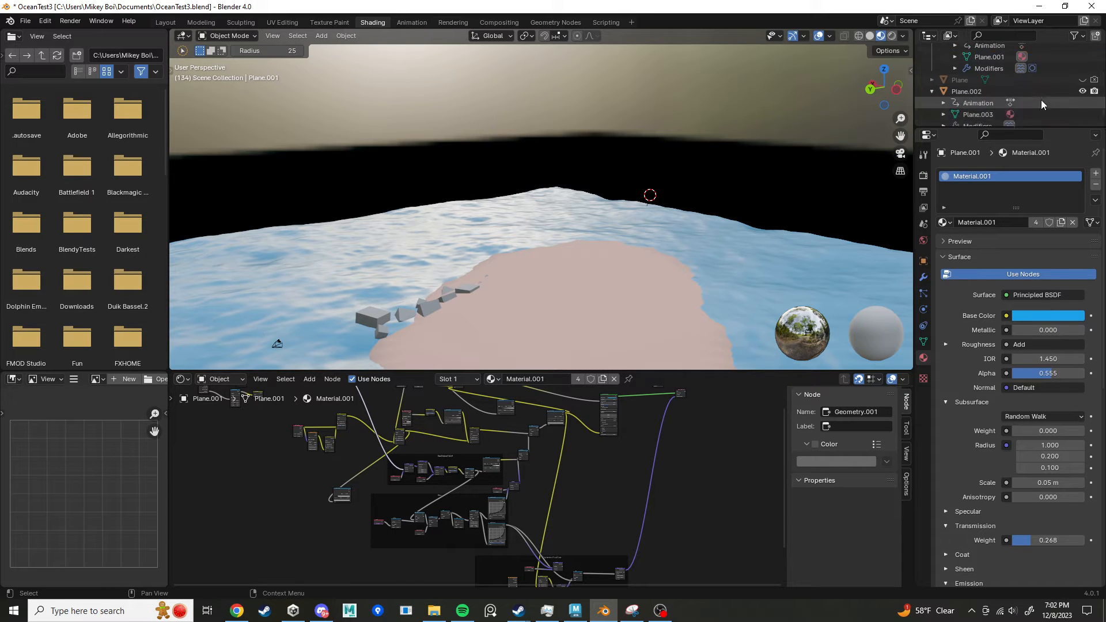
pyautogui.scroll(-3, 1041, 99)
pyautogui.click(1011, 103)
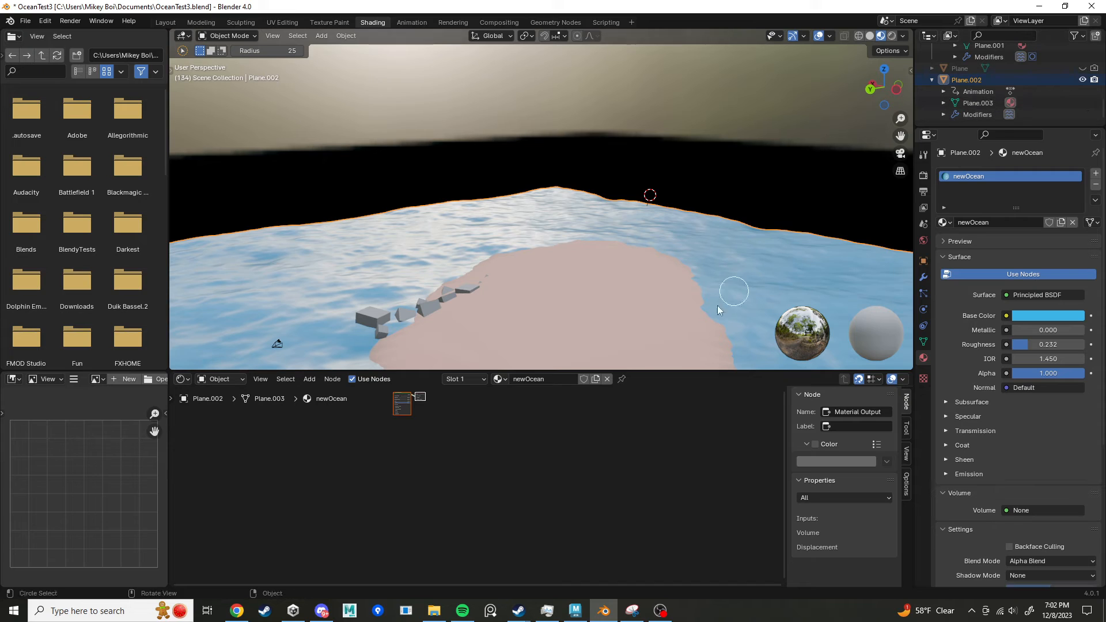
pyautogui.moveTo(488, 459); pyautogui.dragTo(609, 503, button='middle')
pyautogui.scroll(8, 603, 487)
pyautogui.scroll(6, 603, 488)
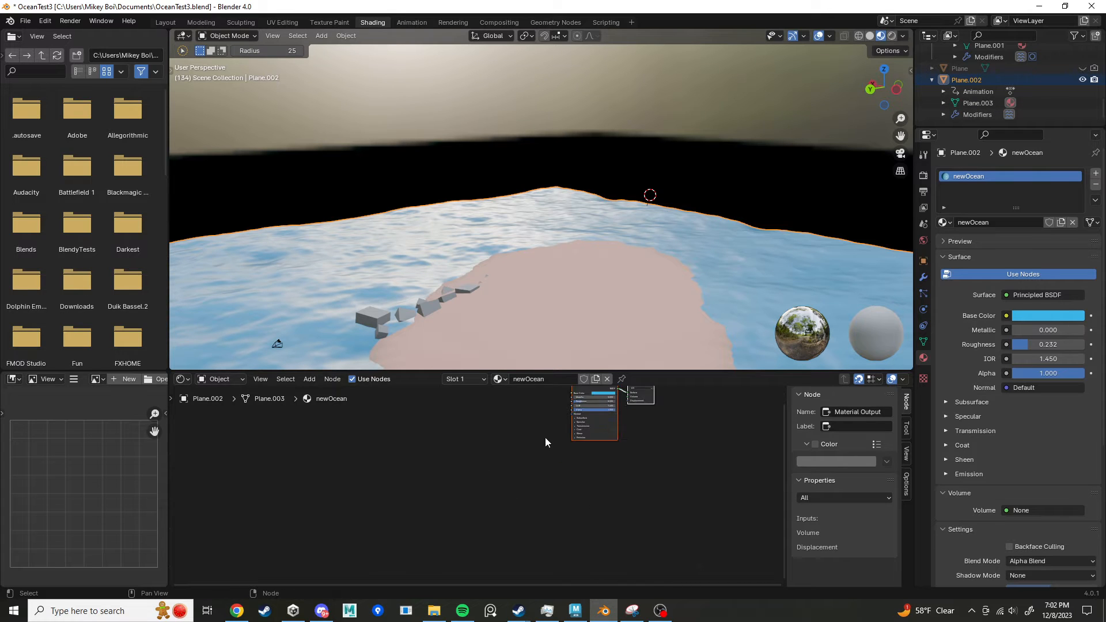
pyautogui.moveTo(440, 474); pyautogui.dragTo(505, 474, button='middle')
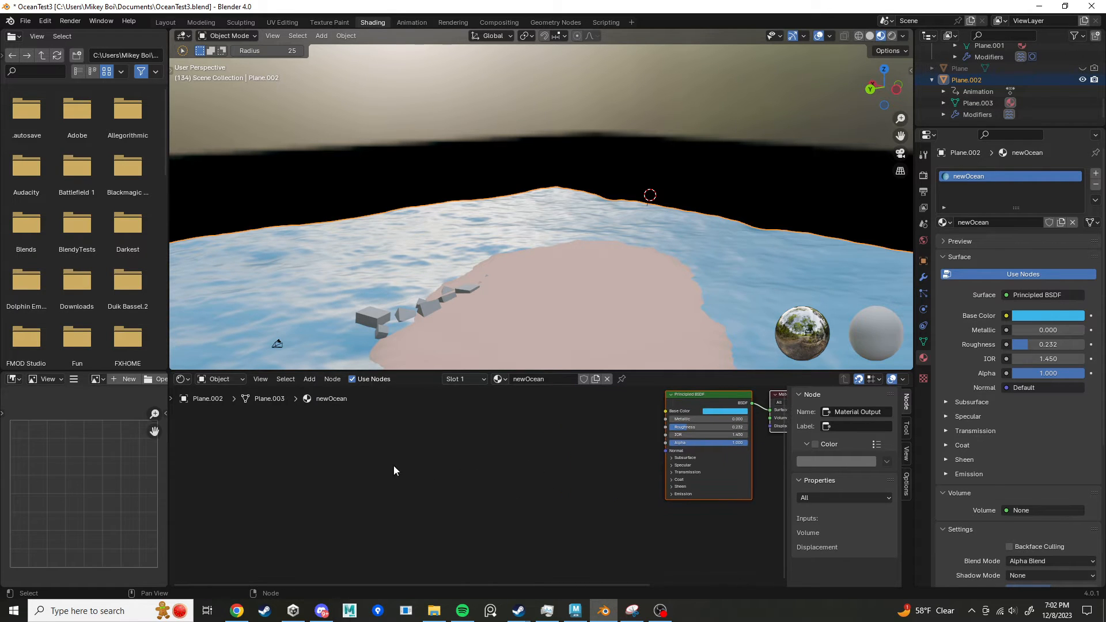
# Step: Add an Attribute node to the newOcean node graph, placed well before the Principled BSDF
pyautogui.click(334, 458)
pyautogui.hotkey('shift', 'a')
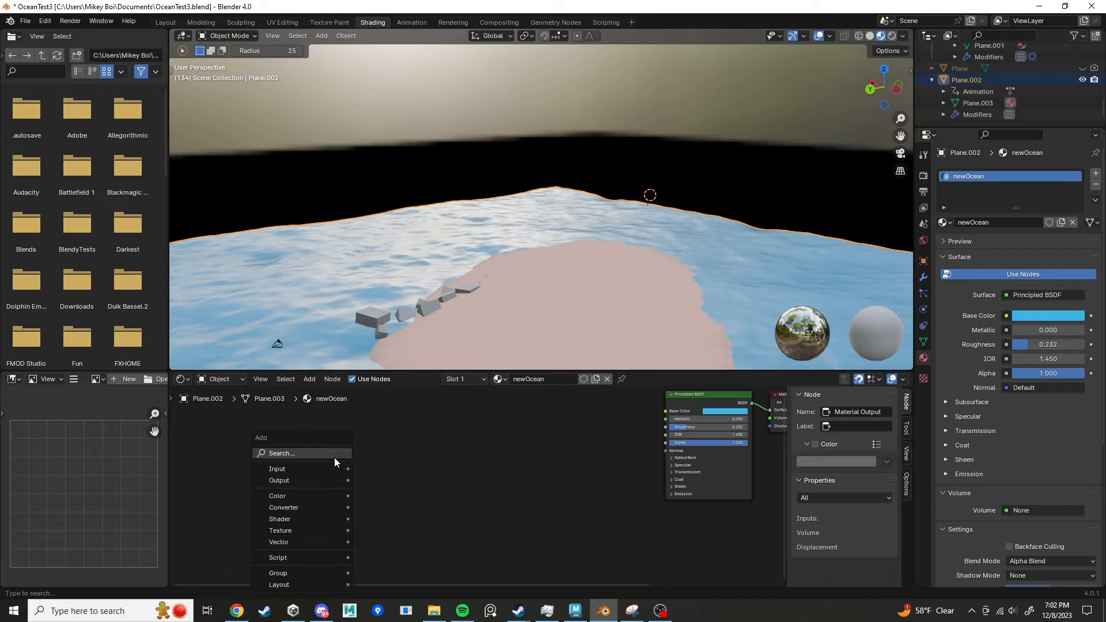
pyautogui.write('att')
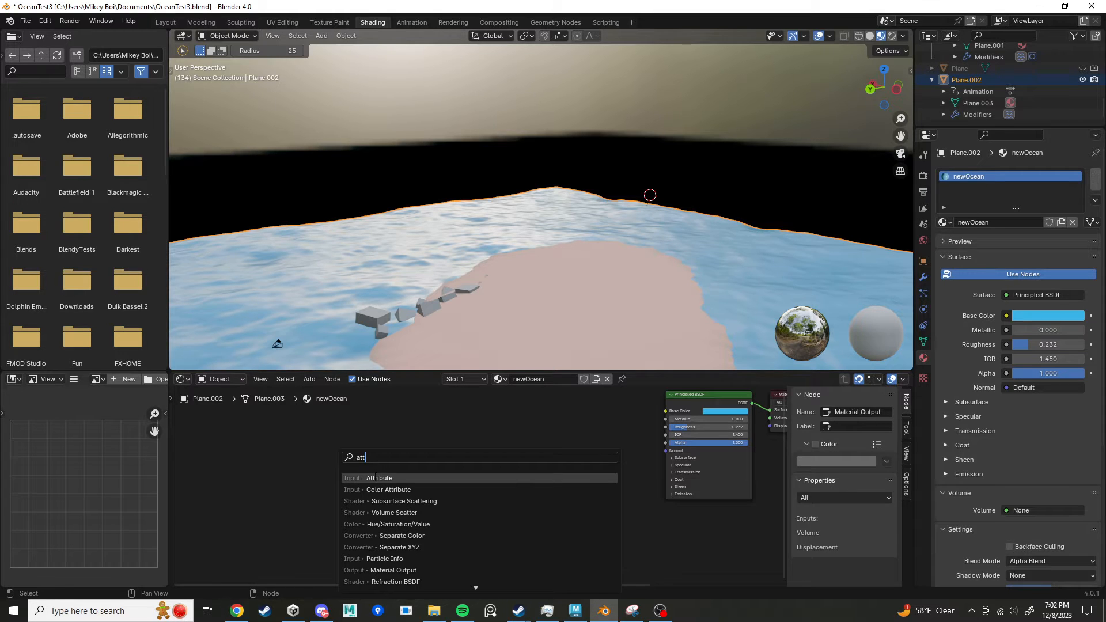
pyautogui.press('Return')
pyautogui.click(258, 467)
pyautogui.moveTo(384, 496); pyautogui.dragTo(532, 481, button='middle')
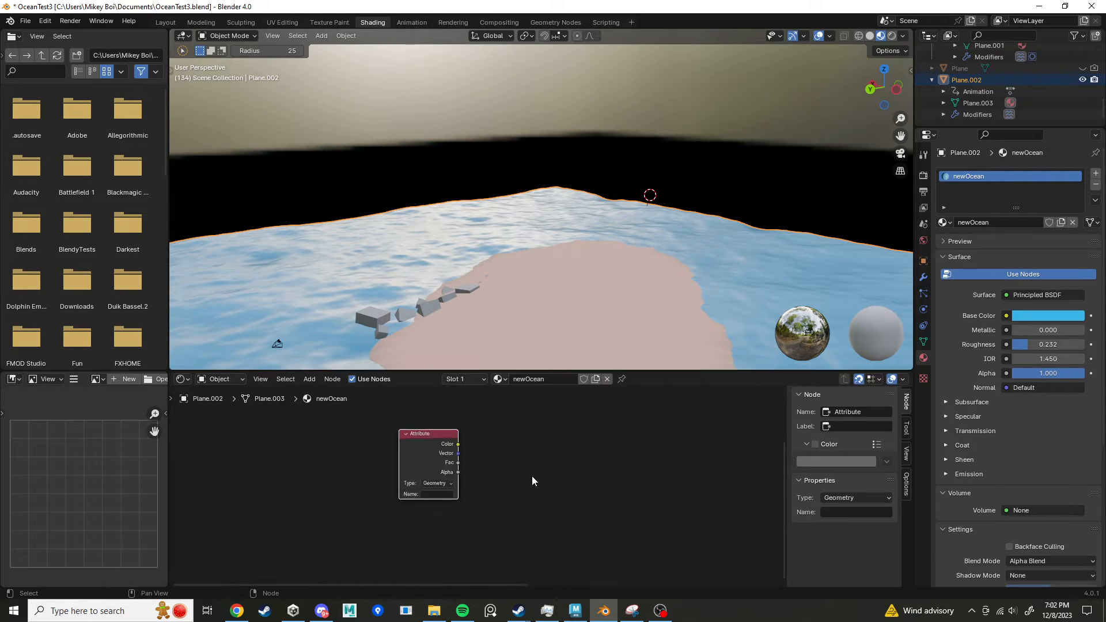
# Step: Copy the Ocean modifier's foam data layer name, tutFoam, into the Attribute node's Name
pyautogui.scroll(4, 479, 486)
pyautogui.click(422, 499)
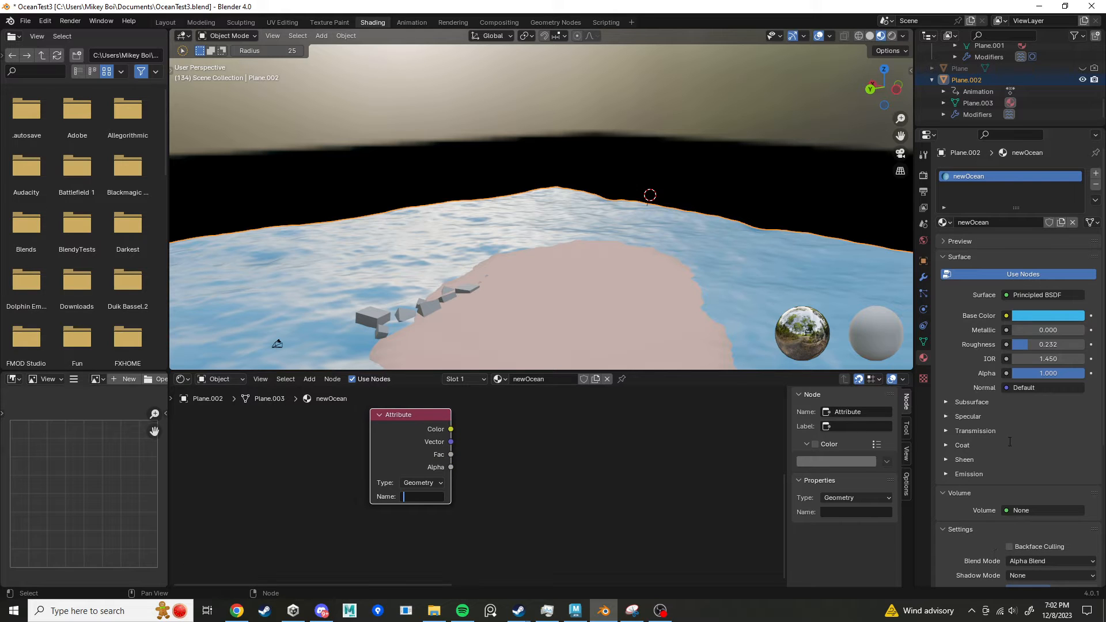
pyautogui.click(1012, 115)
pyautogui.scroll(-6, 1063, 464)
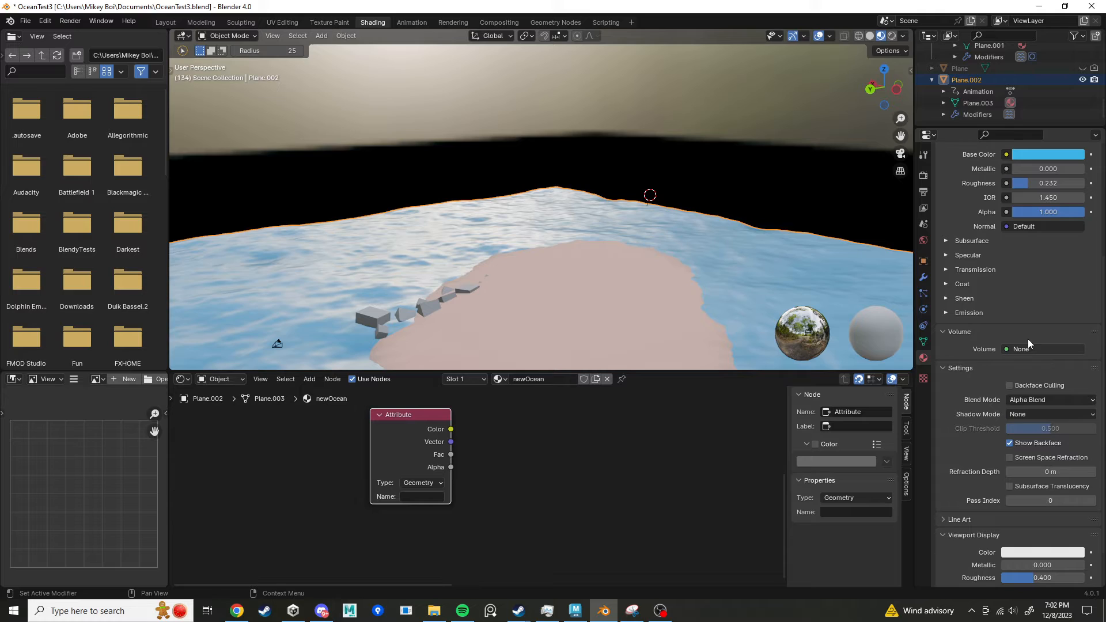
pyautogui.click(1009, 114)
pyautogui.click(1039, 488)
pyautogui.hotkey('ctrl', 'c')
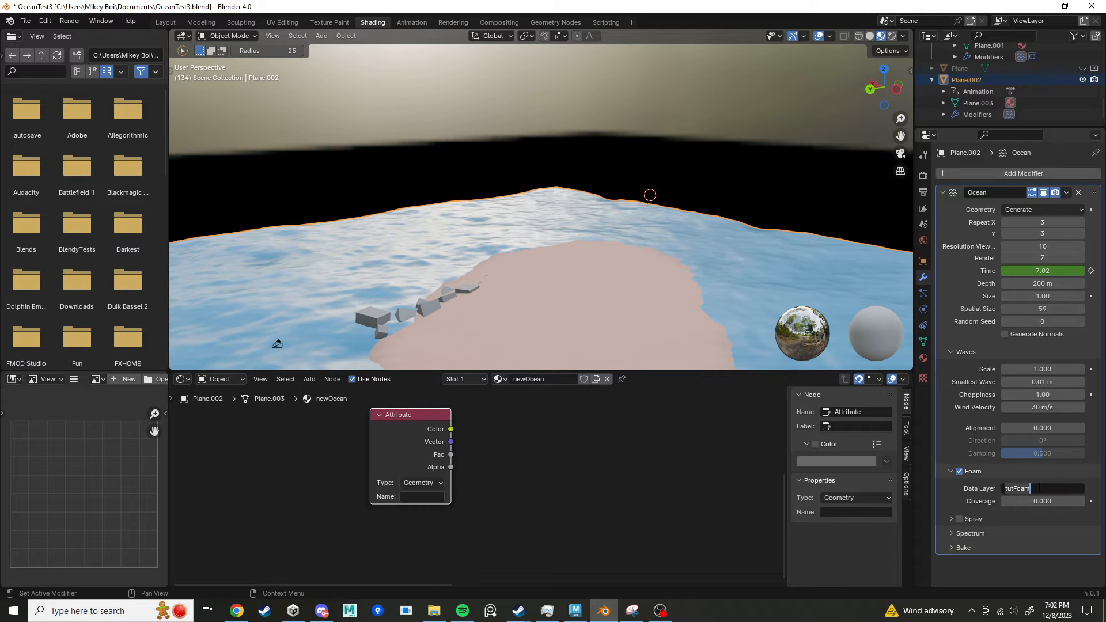
pyautogui.click(1007, 488)
pyautogui.press('Return')
pyautogui.hotkey('ctrl', 'v')
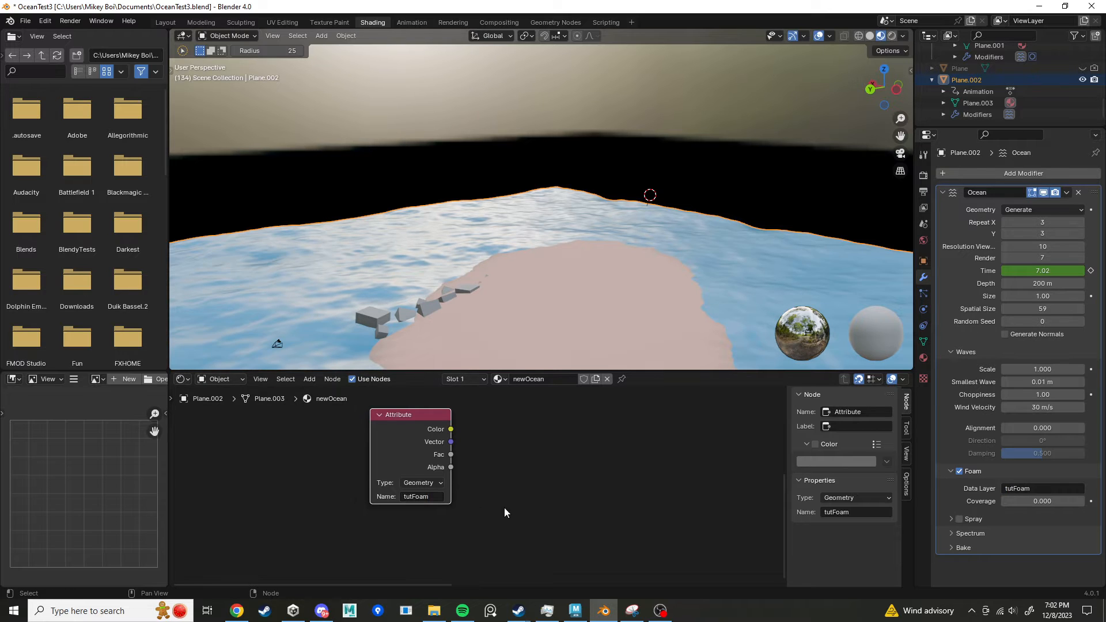
# Step: Expand the Principled BSDF's Emission settings and link the Attribute node's Color output to the Emission Color input
pyautogui.scroll(-2, 504, 508)
pyautogui.moveTo(536, 502); pyautogui.dragTo(354, 476, button='middle')
pyautogui.scroll(-1, 401, 474)
pyautogui.scroll(1, 356, 477)
pyautogui.moveTo(499, 491); pyautogui.dragTo(345, 500, button='middle')
pyautogui.scroll(-3, 351, 499)
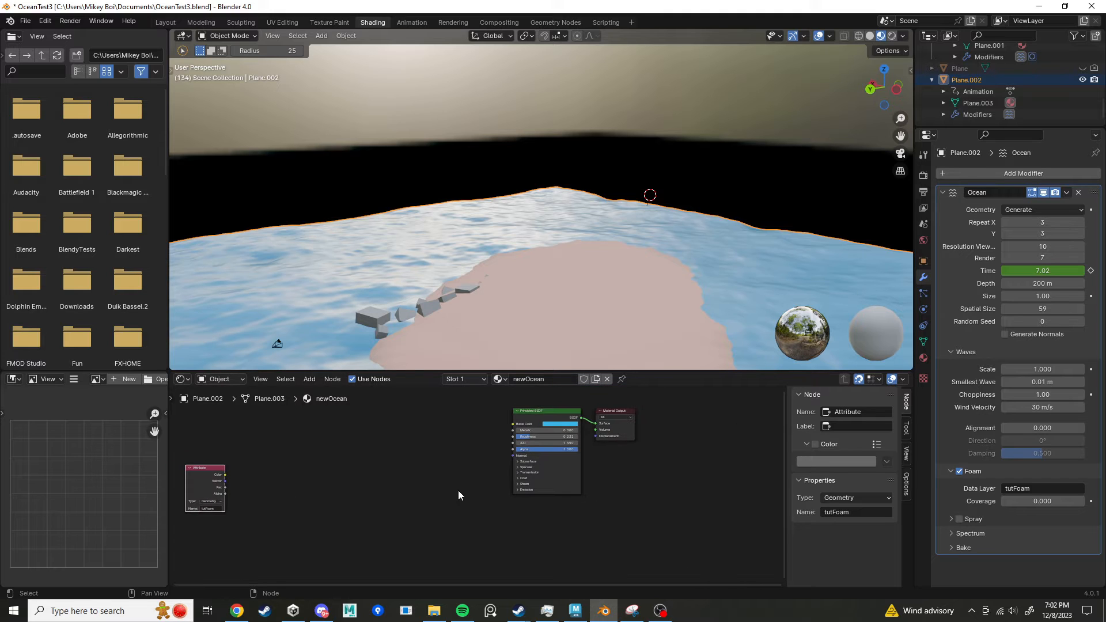
pyautogui.scroll(3, 496, 465)
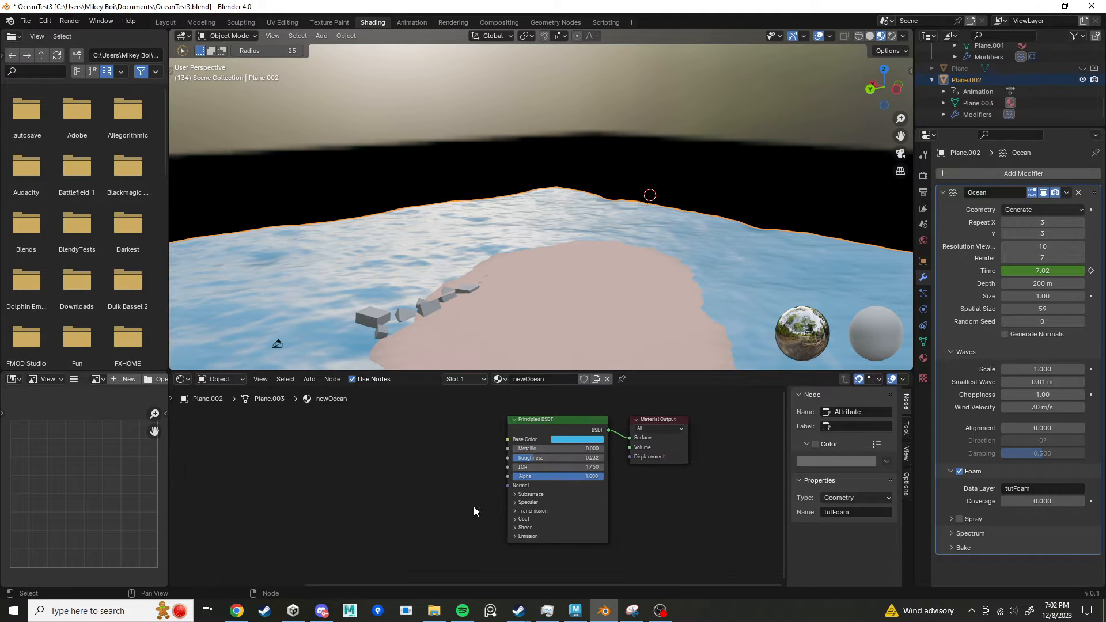
pyautogui.moveTo(447, 471); pyautogui.dragTo(499, 457, button='middle')
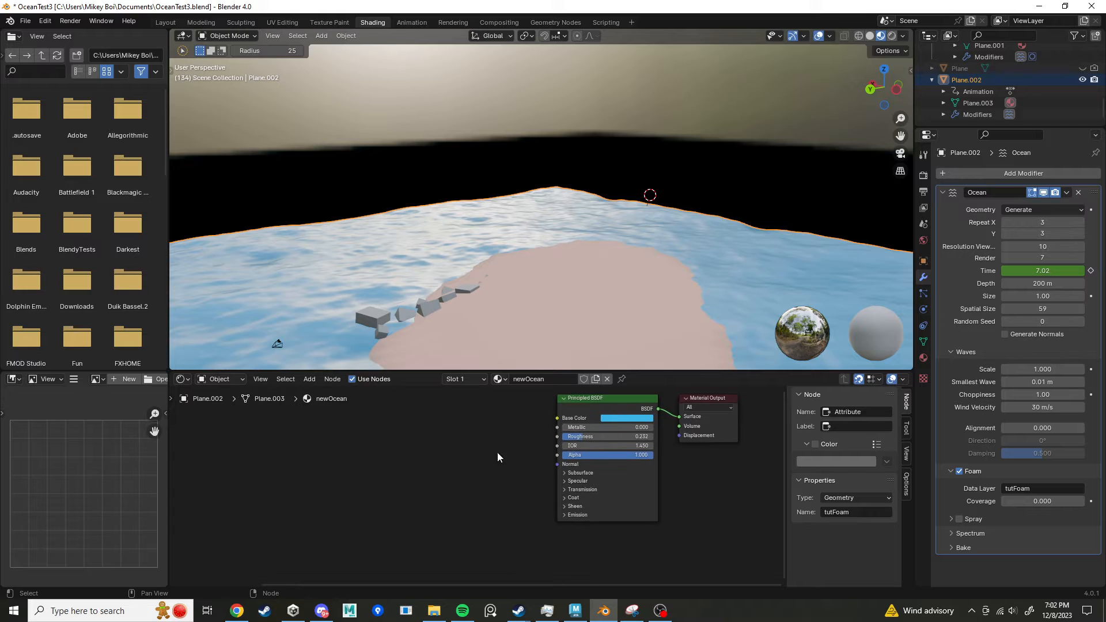
pyautogui.click(564, 516)
pyautogui.scroll(-3, 456, 494)
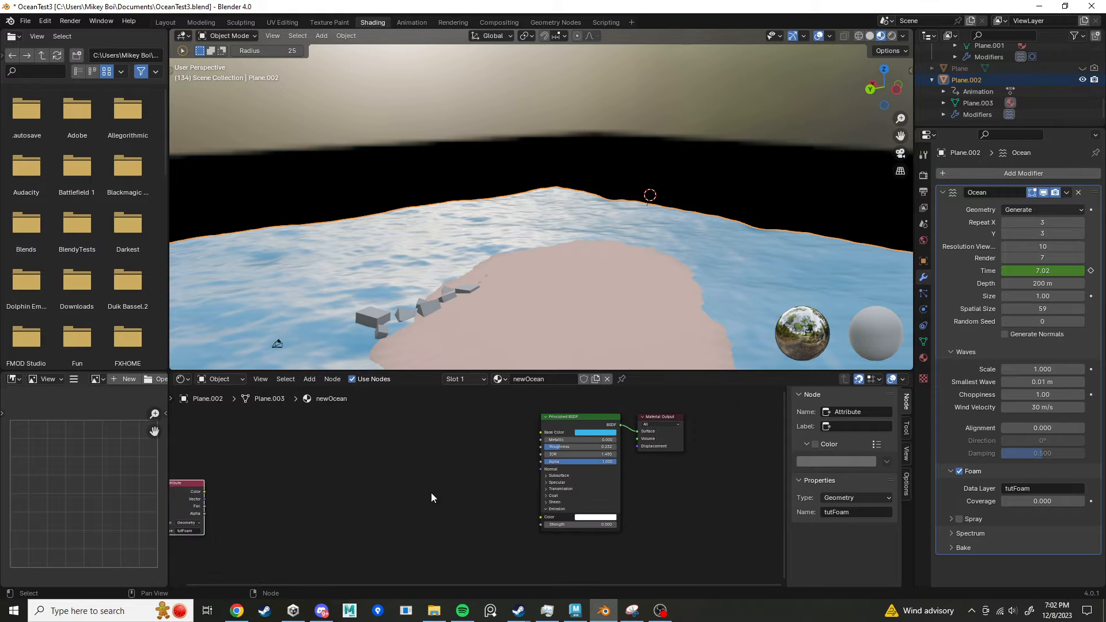
pyautogui.moveTo(273, 489); pyautogui.dragTo(361, 476, button='middle')
pyautogui.moveTo(293, 477)
pyautogui.mouseDown()
pyautogui.moveTo(688, 510)
pyautogui.moveTo(666, 510)
pyautogui.mouseUp()
# Step: Set the Principled BSDF's Emission Strength to 1
pyautogui.click(696, 511)
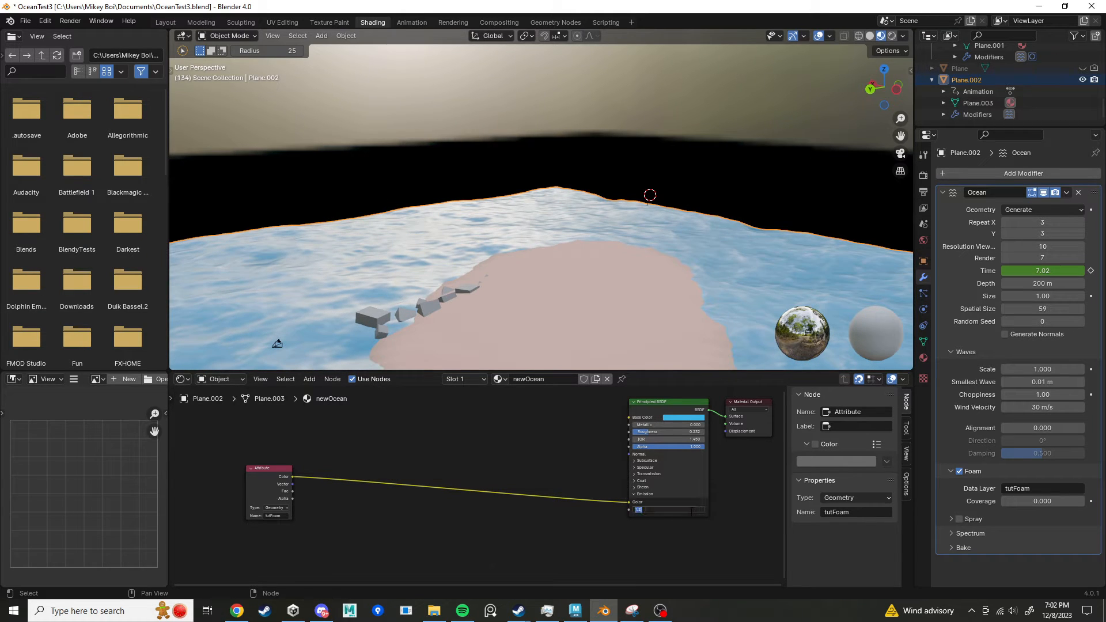
pyautogui.write('1')
pyautogui.press('Return')
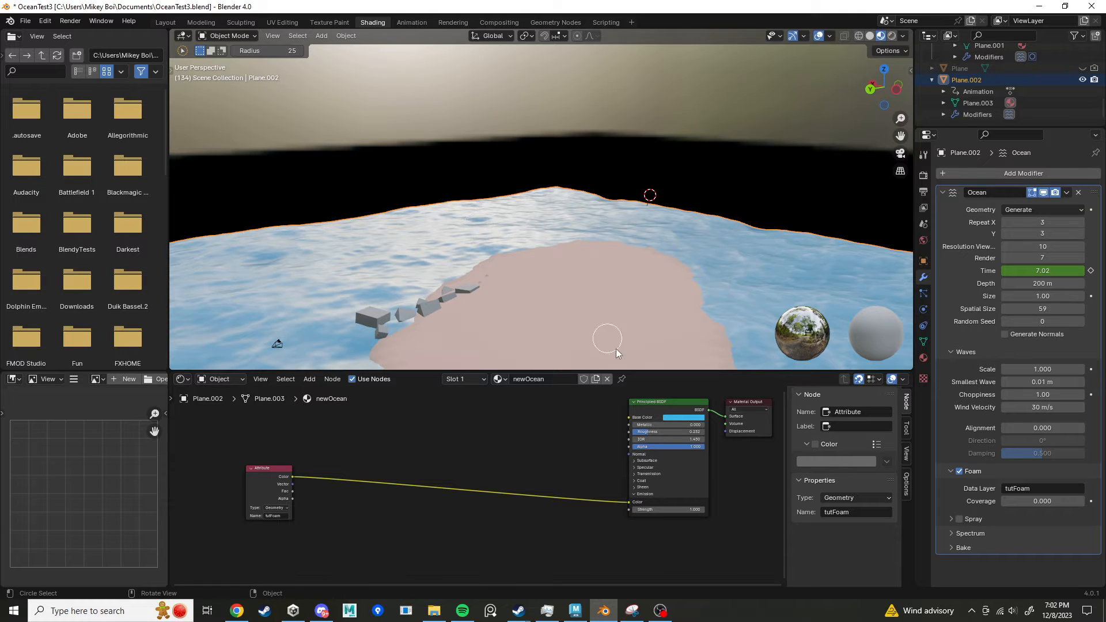
# Step: Darken the Principled BSDF's Base Color to a deeper blue by lowering its brightness
pyautogui.click(681, 418)
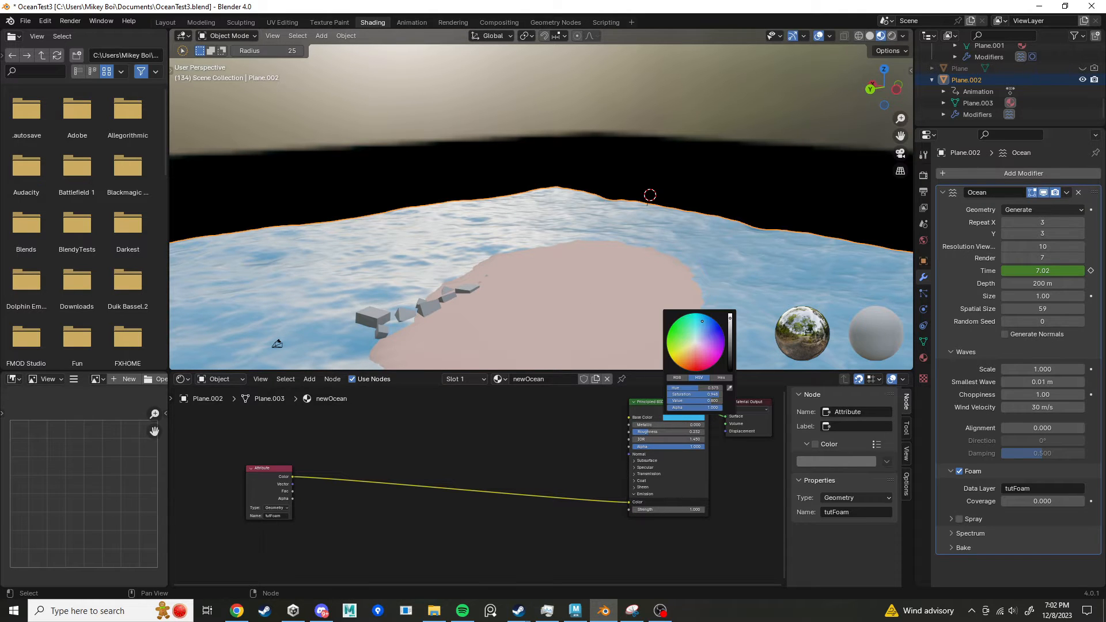
pyautogui.moveTo(730, 319)
pyautogui.mouseDown()
pyautogui.moveTo(730, 350)
pyautogui.moveTo(730, 339)
pyautogui.mouseUp()
pyautogui.click(691, 418)
# Step: Inspect the foam on the water surface and set the Ocean modifier's foam Coverage to 0.1
pyautogui.moveTo(467, 283); pyautogui.dragTo(451, 315, button='middle')
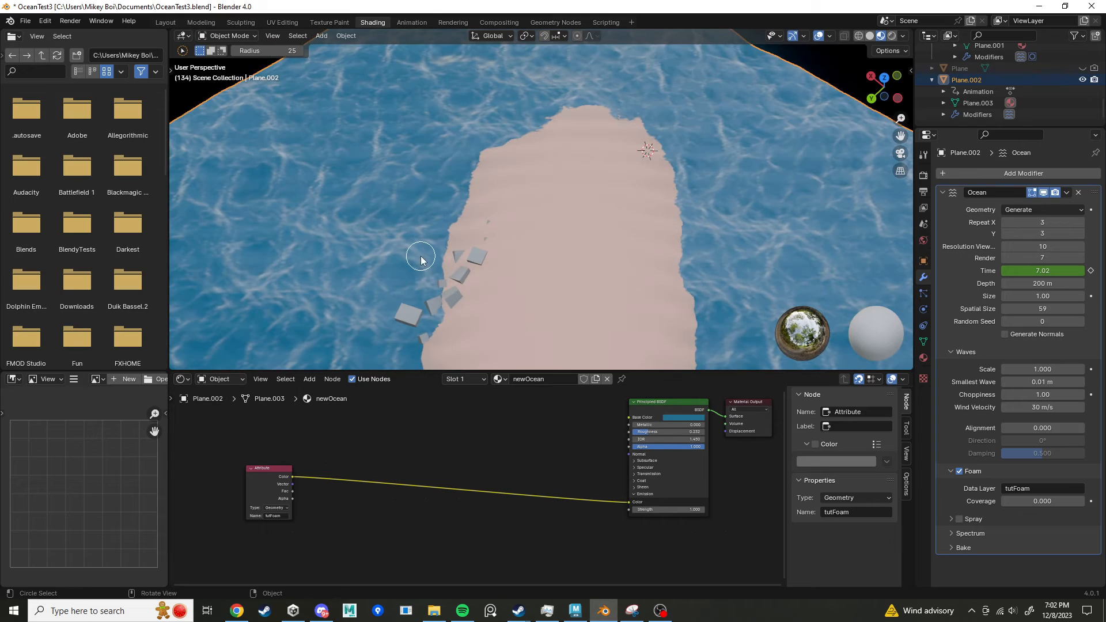
pyautogui.moveTo(380, 282); pyautogui.dragTo(589, 282, button='middle')
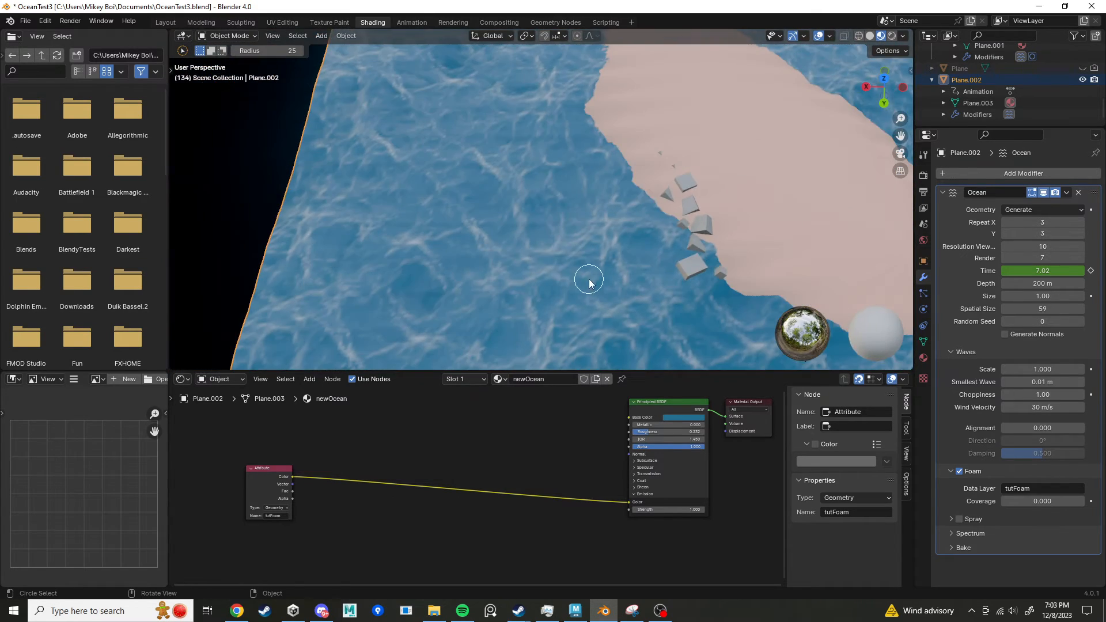
pyautogui.scroll(3, 589, 282)
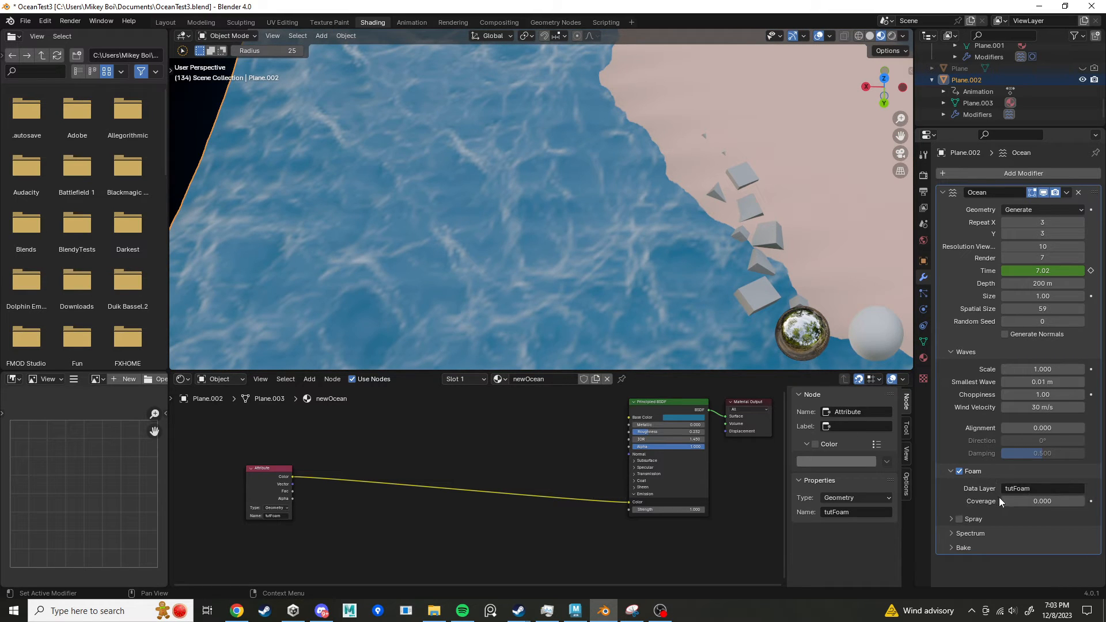
pyautogui.moveTo(1044, 501)
pyautogui.mouseDown()
pyautogui.moveTo(1077, 501)
pyautogui.moveTo(1057, 501)
pyautogui.mouseUp()
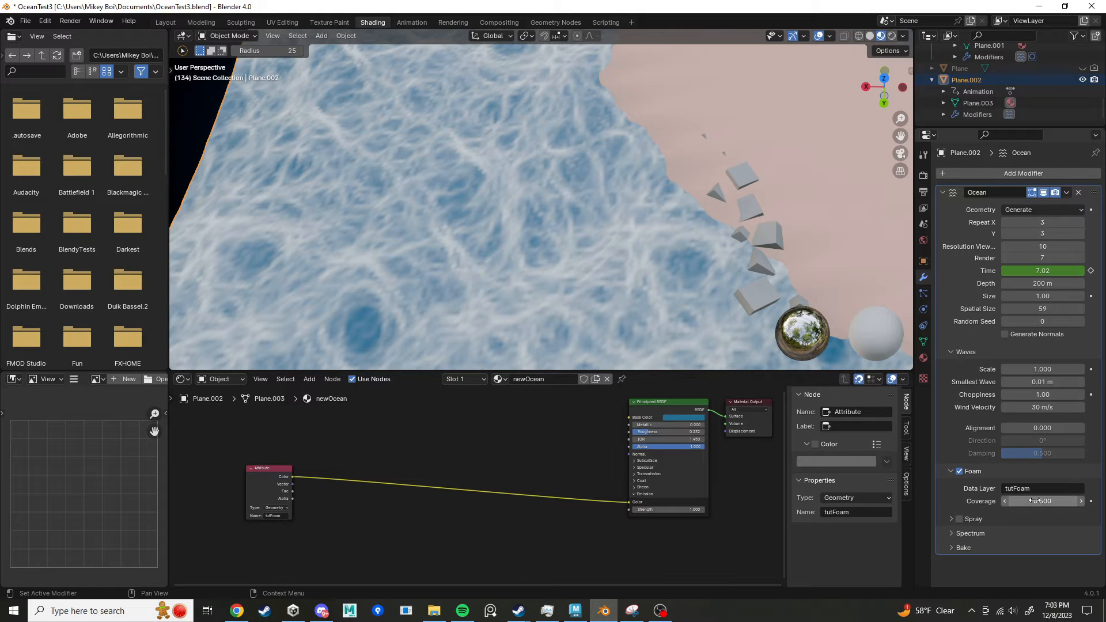
pyautogui.moveTo(1044, 501); pyautogui.dragTo(1020, 501)
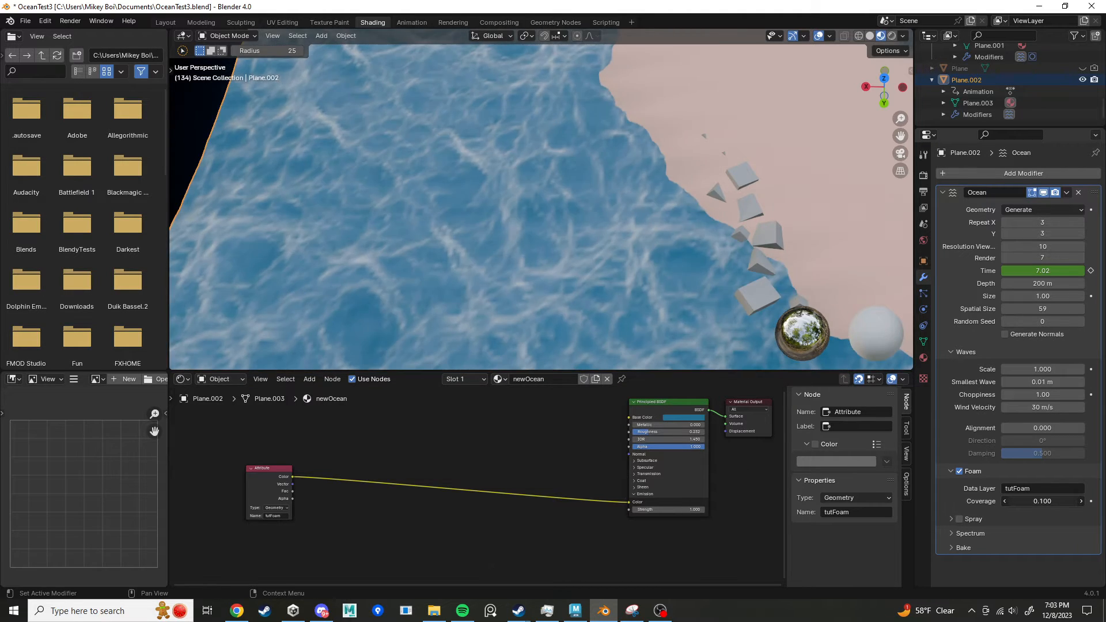
pyautogui.moveTo(513, 256); pyautogui.dragTo(413, 410, button='middle')
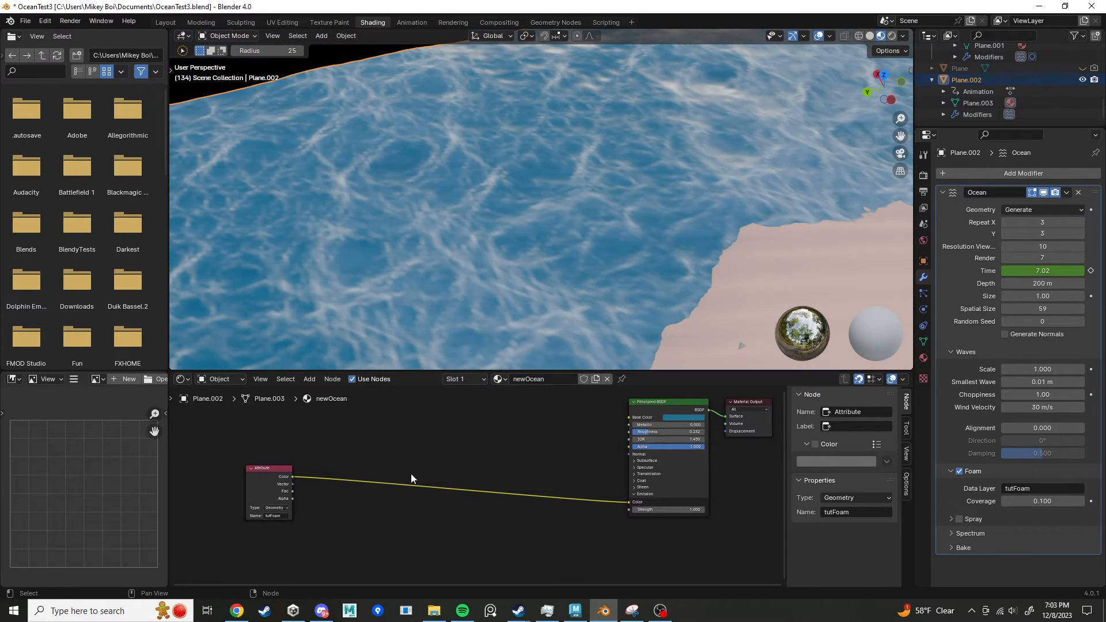
# Step: Examine how Plane.001's Material.001 routes the foamy Attribute through its Noise Texture, Subtract and Add nodes
pyautogui.scroll(3, 257, 509)
pyautogui.moveTo(321, 459); pyautogui.dragTo(458, 441, button='middle')
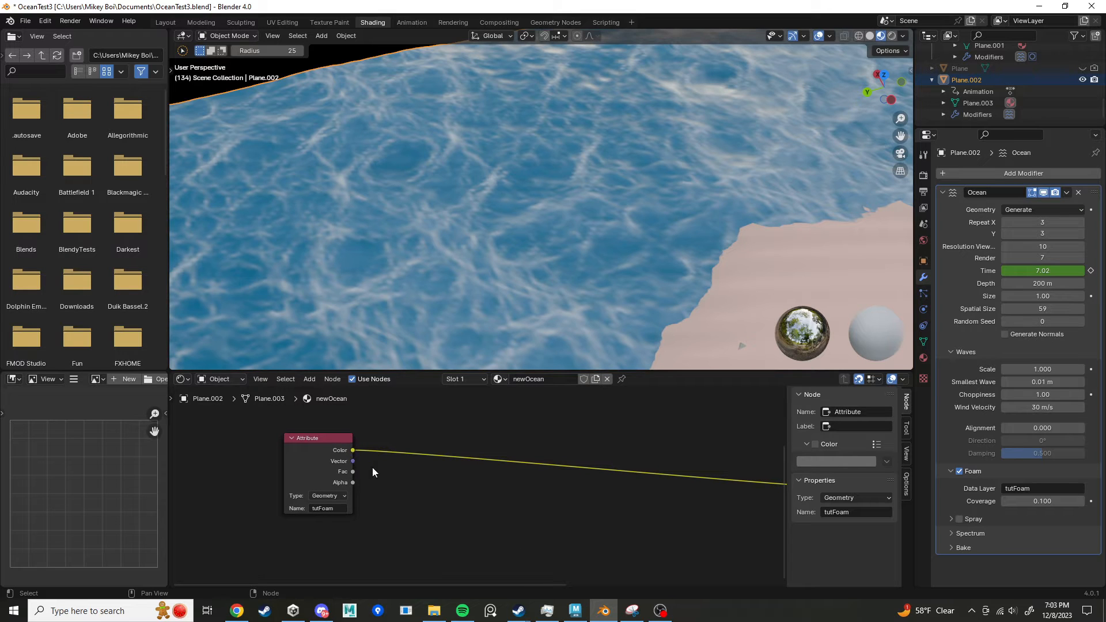
pyautogui.scroll(2, 1025, 71)
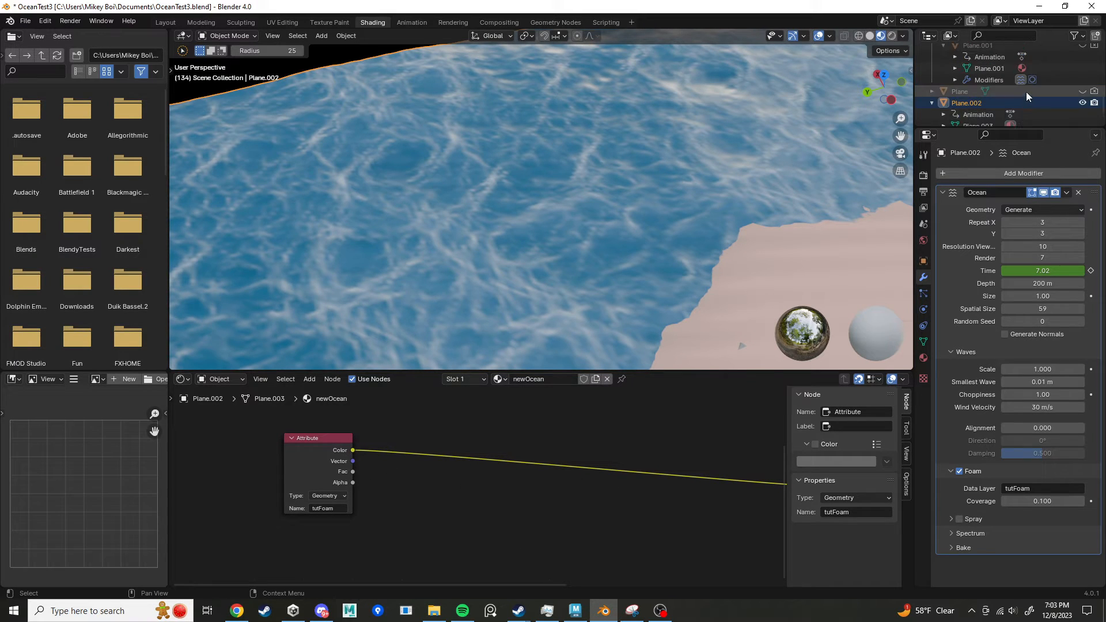
pyautogui.click(1023, 68)
pyautogui.moveTo(440, 459); pyautogui.dragTo(541, 397, button='middle')
pyautogui.moveTo(512, 463); pyautogui.dragTo(505, 416, button='middle')
pyautogui.scroll(-2, 501, 460)
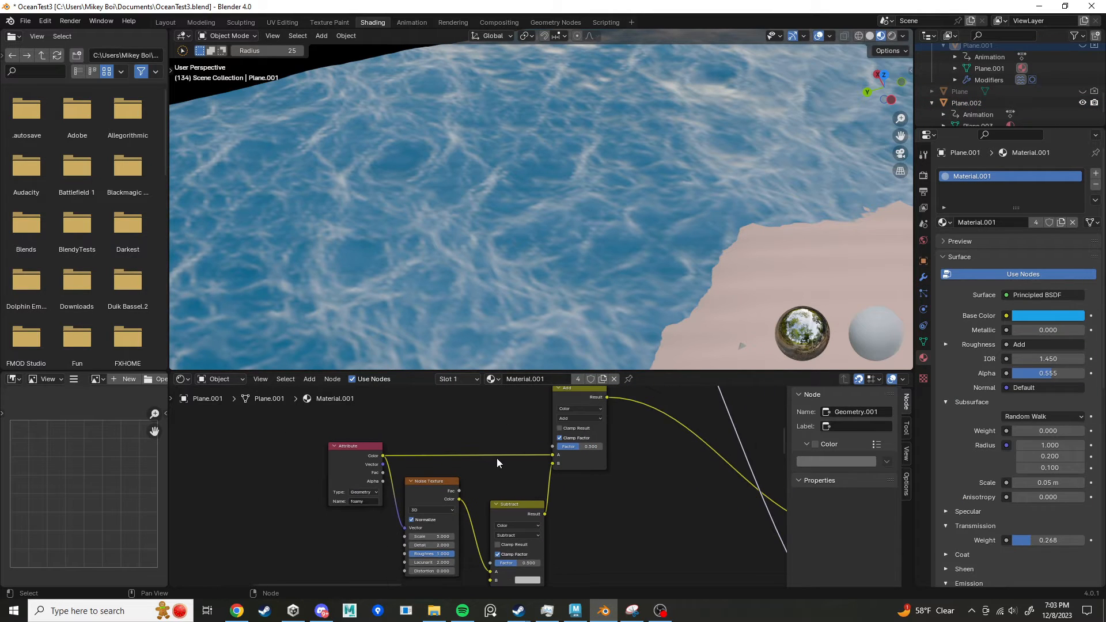
pyautogui.moveTo(478, 468); pyautogui.dragTo(477, 442, button='middle')
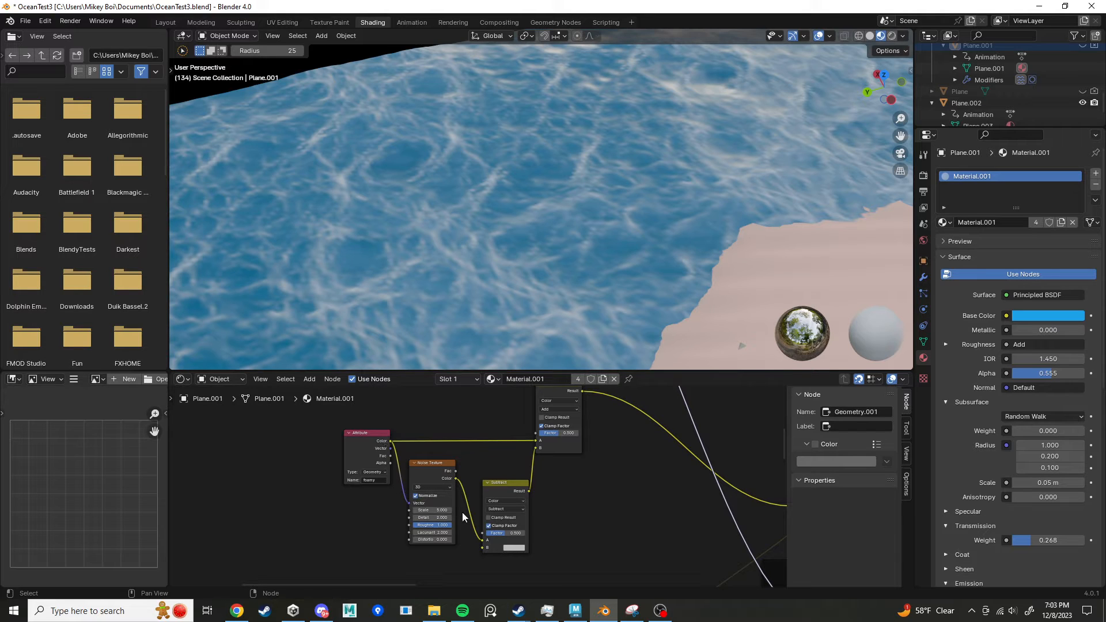
pyautogui.scroll(2, 463, 517)
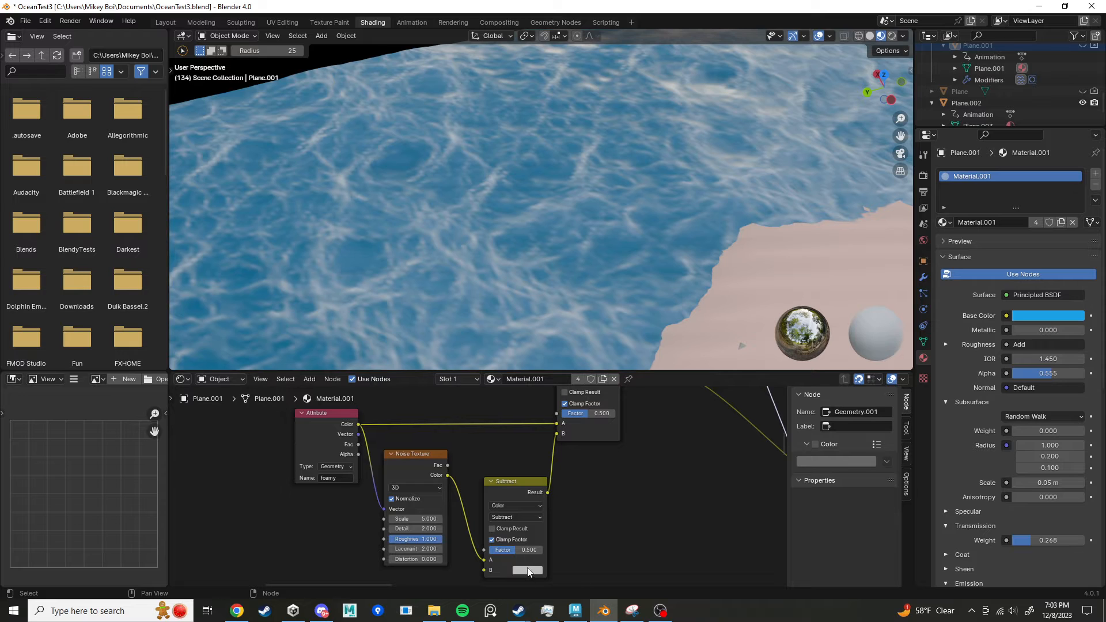
pyautogui.moveTo(602, 503); pyautogui.dragTo(555, 517, button='middle')
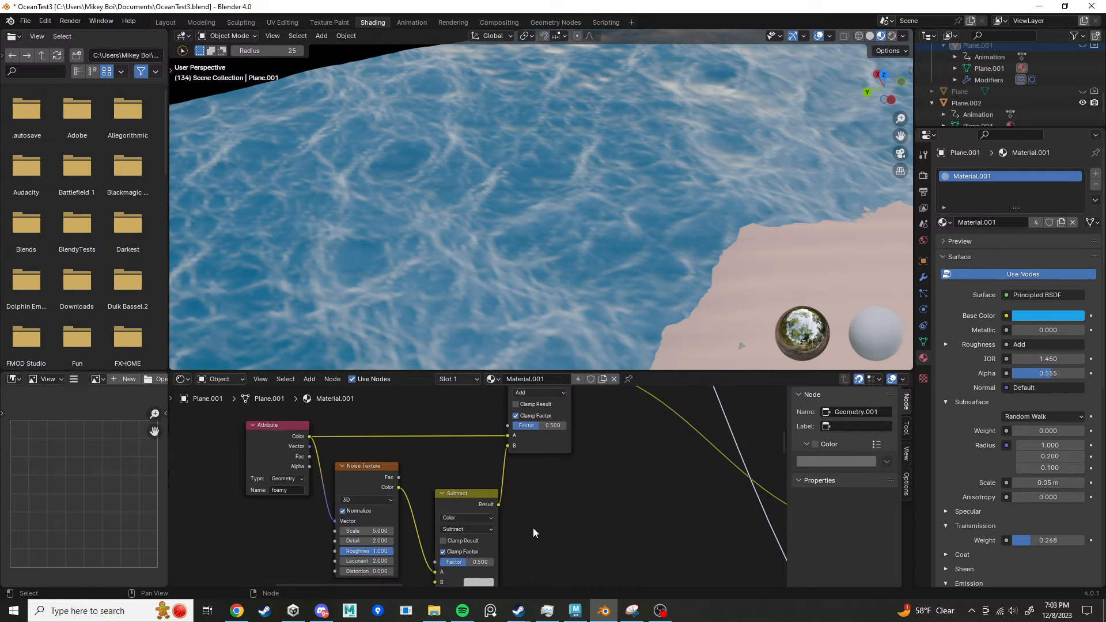
pyautogui.scroll(-1, 532, 530)
pyautogui.click(482, 575)
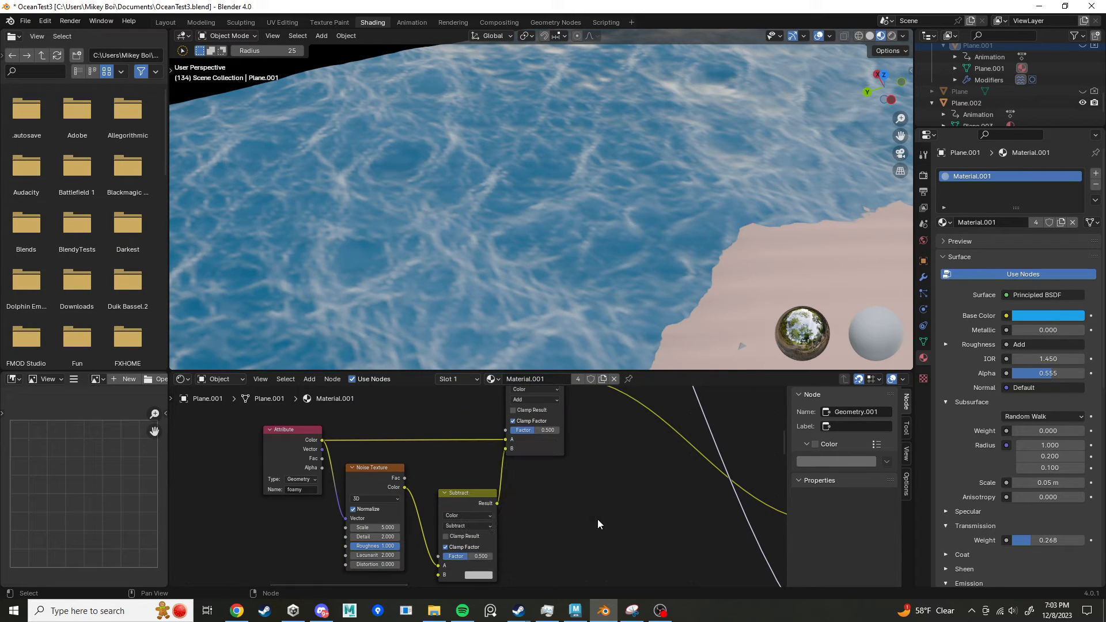
pyautogui.moveTo(560, 418); pyautogui.dragTo(547, 462, button='middle')
pyautogui.scroll(-1, 516, 494)
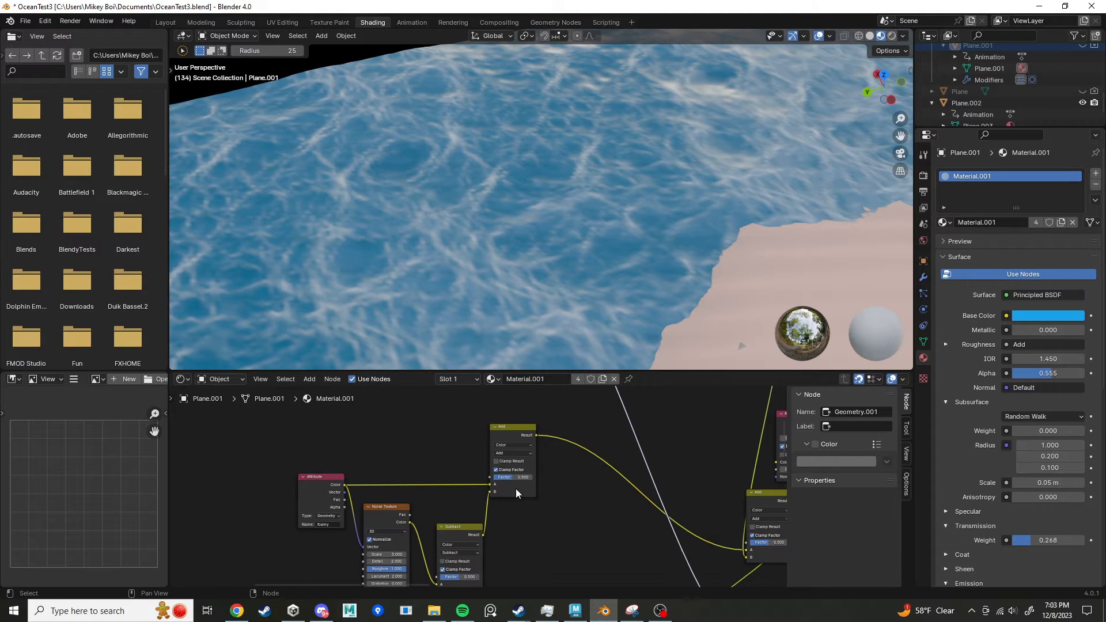
pyautogui.moveTo(571, 533); pyautogui.dragTo(461, 500, button='middle')
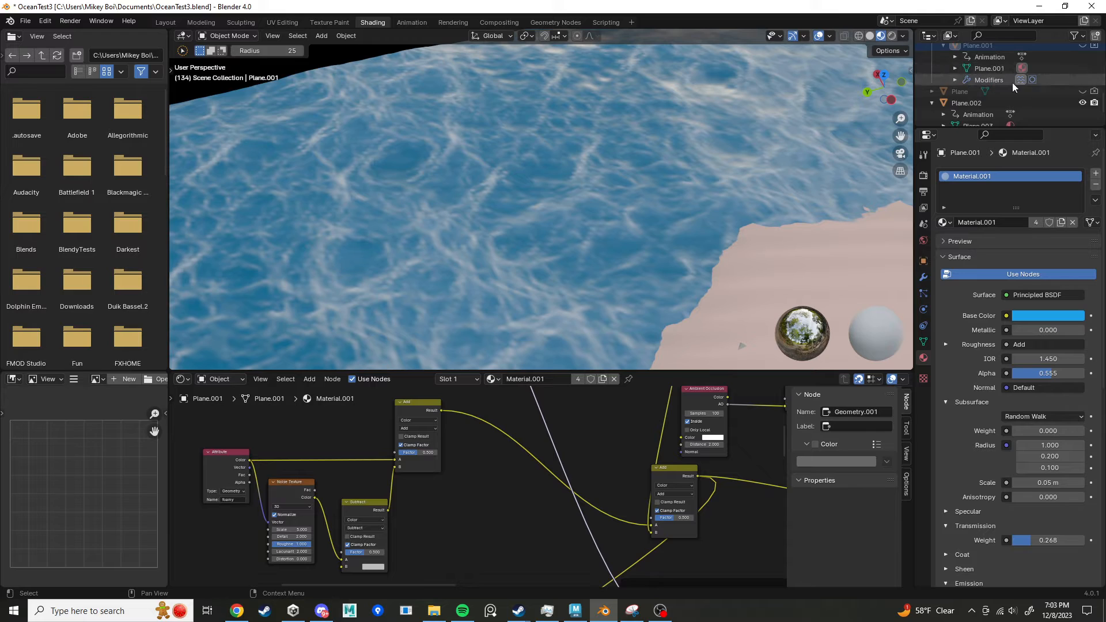
# Step: Return to Plane.002's newOcean material and add a Noise Texture node with its Vector fed by the Attribute node's Color
pyautogui.scroll(-1, 992, 111)
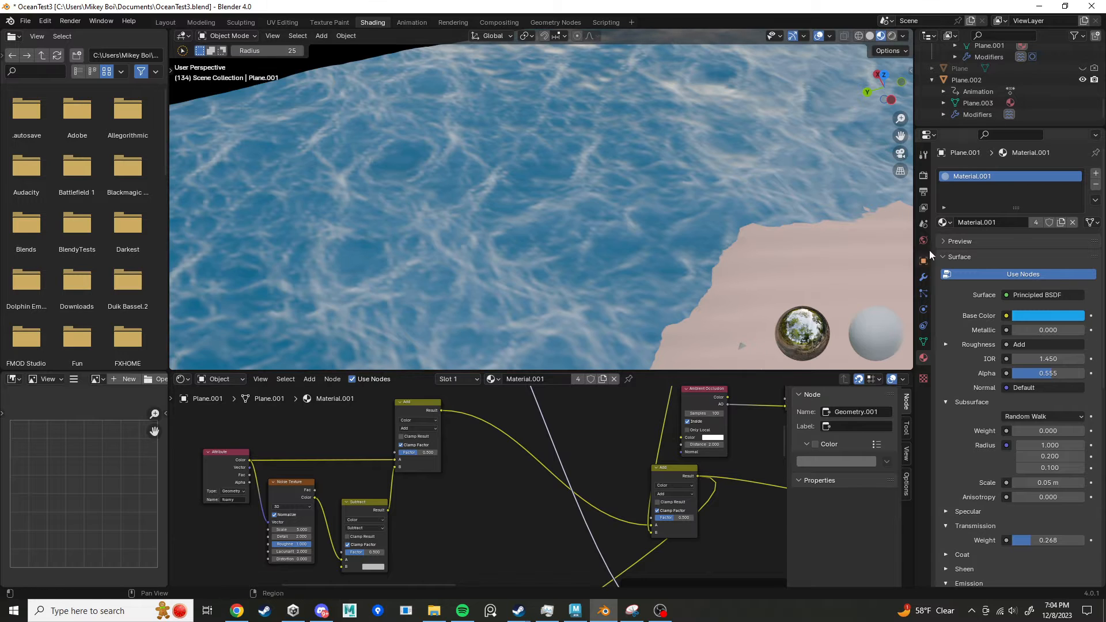
pyautogui.click(966, 81)
pyautogui.moveTo(450, 464); pyautogui.dragTo(516, 508, button='middle')
pyautogui.scroll(1, 377, 465)
pyautogui.moveTo(368, 440); pyautogui.dragTo(427, 520)
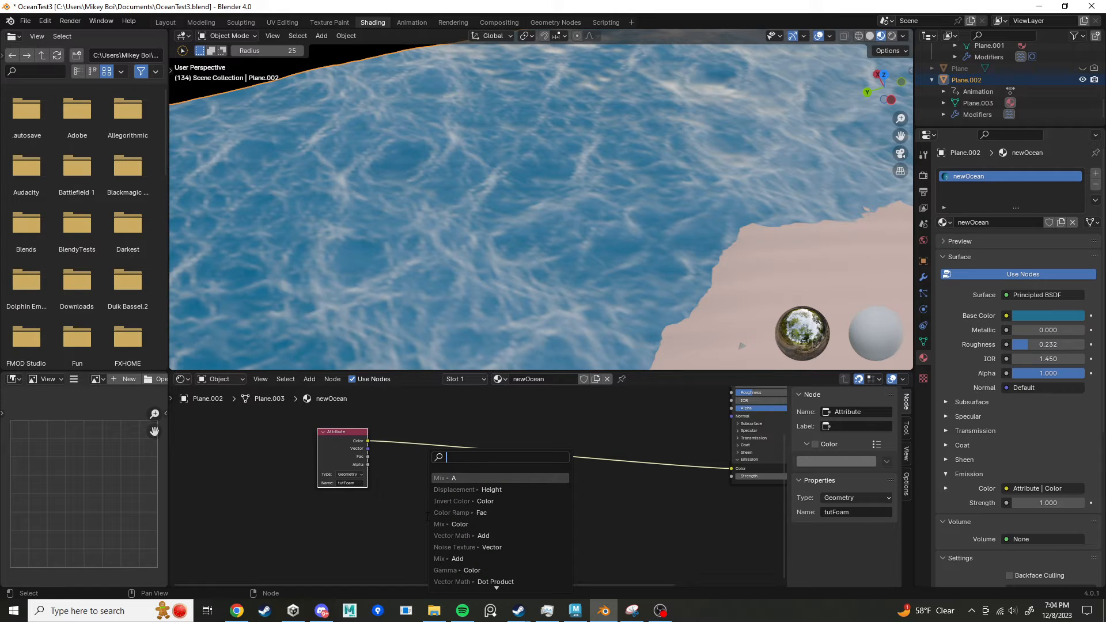
pyautogui.write('noi')
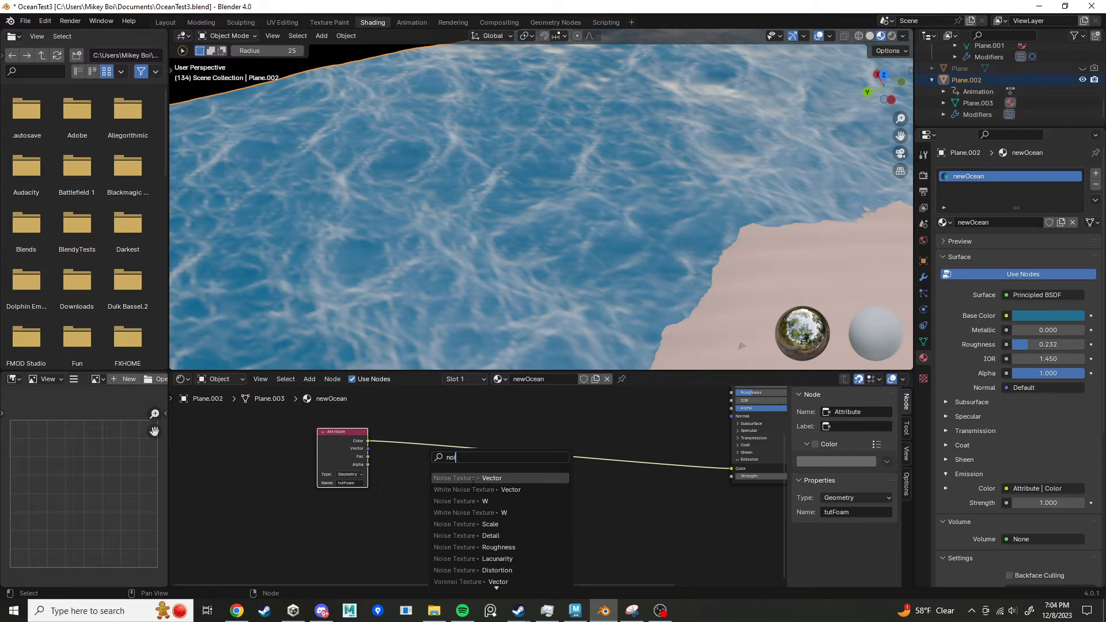
pyautogui.click(473, 480)
pyautogui.click(450, 453)
# Step: Set the Noise Texture node's Roughness to 1
pyautogui.moveTo(543, 524); pyautogui.dragTo(570, 484, button='middle')
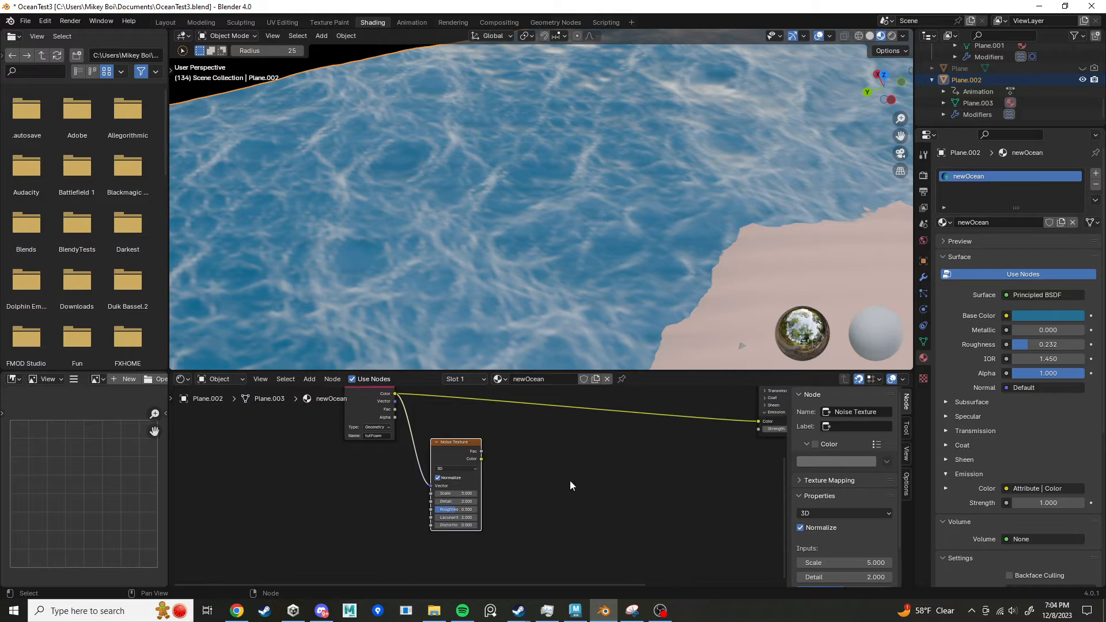
pyautogui.scroll(6, 480, 495)
pyautogui.moveTo(461, 526); pyautogui.dragTo(495, 526)
pyautogui.scroll(-3, 435, 468)
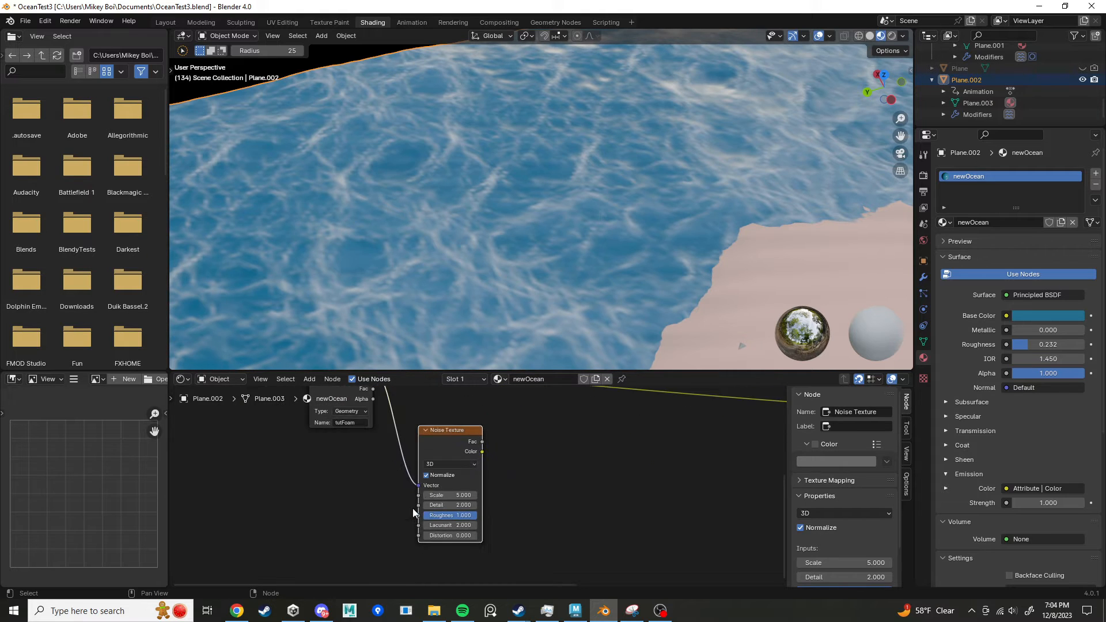
# Step: Link the Noise Texture's Color output to the Emission Color and shift the node slightly closer to the Attribute node
pyautogui.moveTo(420, 466); pyautogui.dragTo(719, 425)
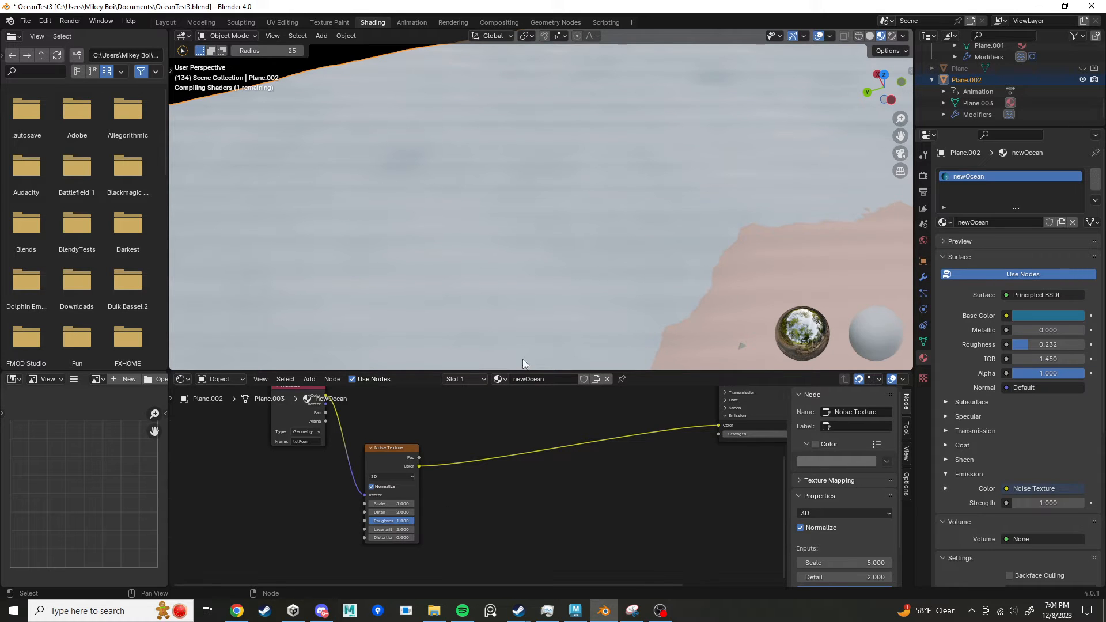
pyautogui.press('g')
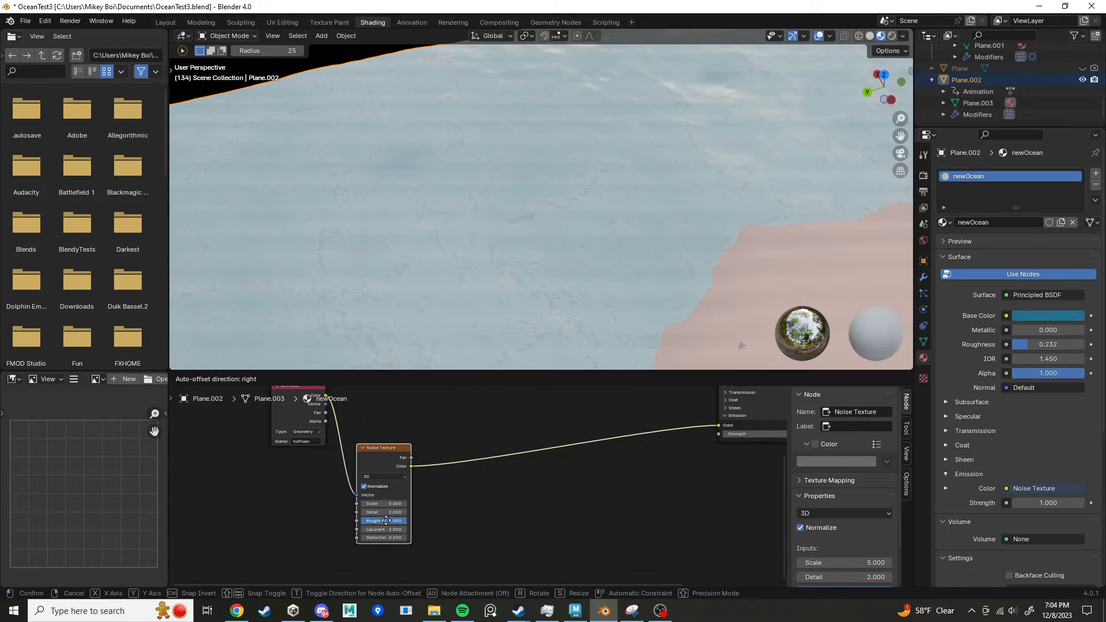
pyautogui.click(381, 522)
pyautogui.moveTo(382, 522)
pyautogui.mouseDown()
pyautogui.moveTo(336, 522)
pyautogui.moveTo(383, 521)
pyautogui.mouseUp()
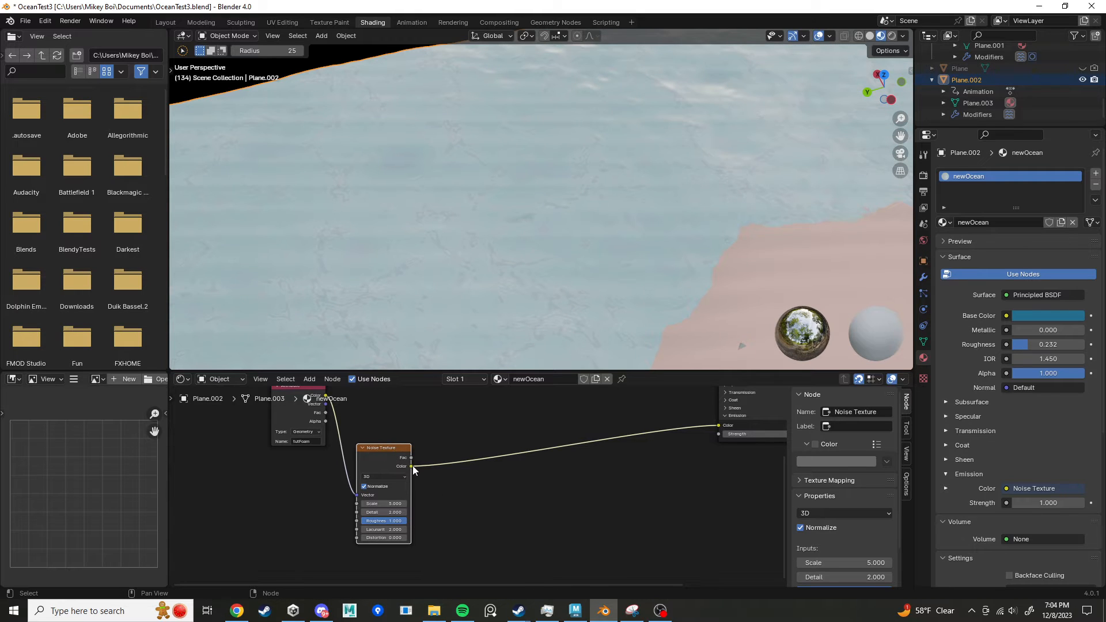
# Step: Add a Mix Color node fed by the Noise Texture's Color in its A input and set its blending mode to Subtract
pyautogui.moveTo(413, 466); pyautogui.dragTo(458, 462)
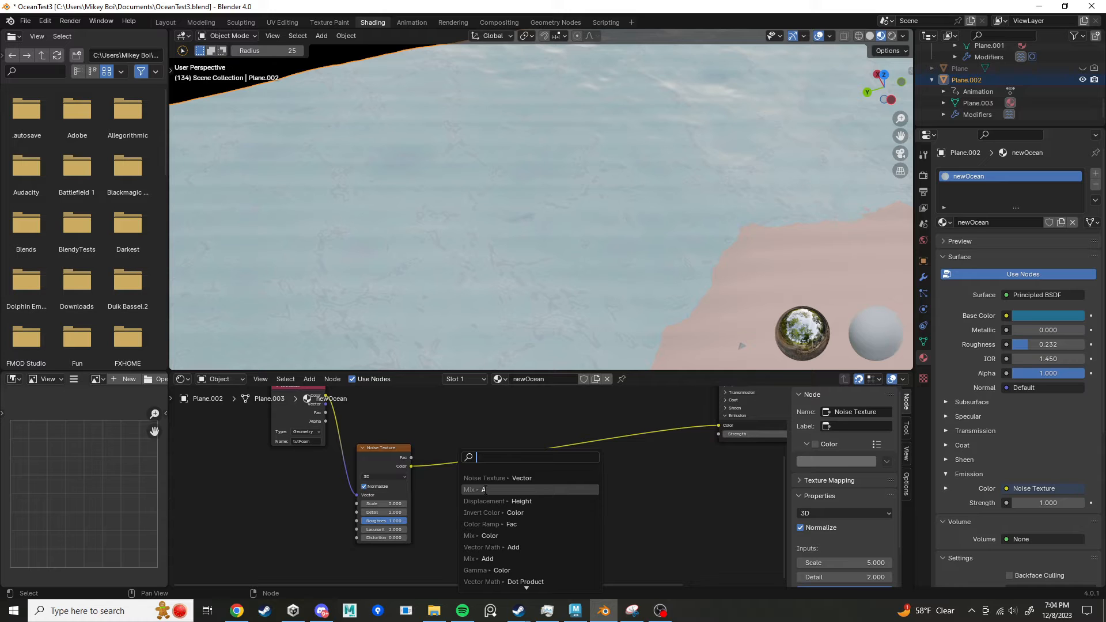
pyautogui.click(484, 489)
pyautogui.click(492, 506)
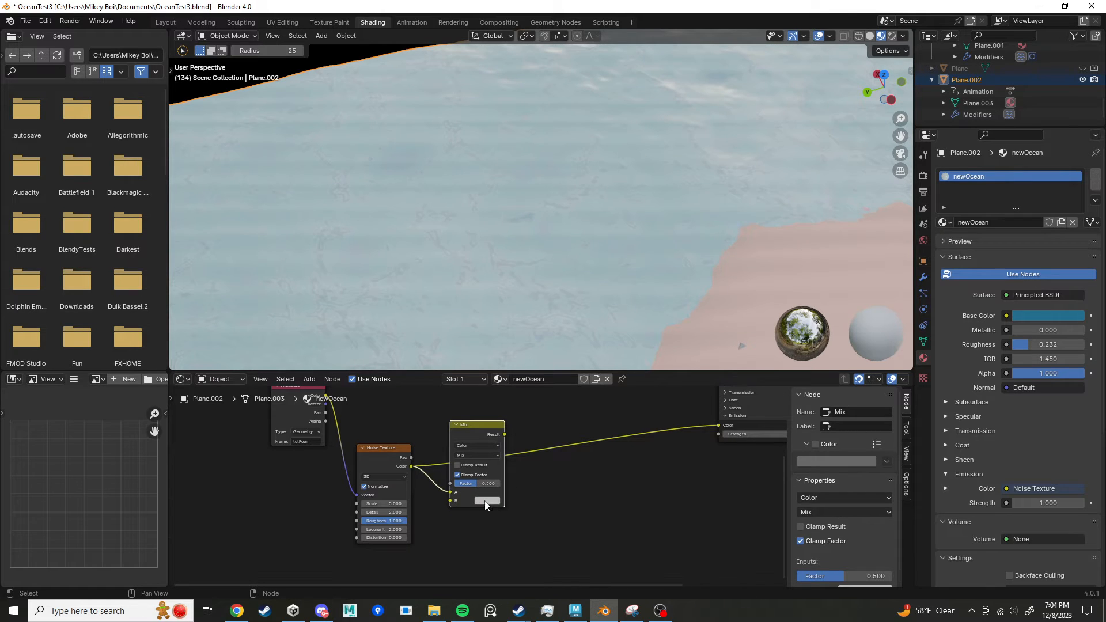
pyautogui.click(486, 455)
pyautogui.click(485, 454)
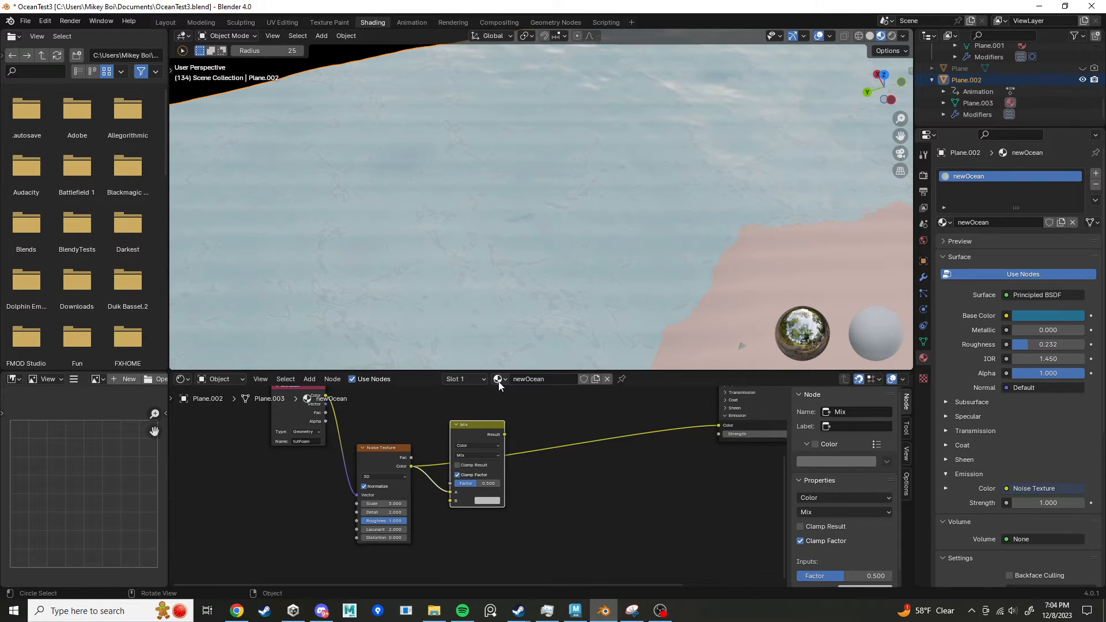
pyautogui.click(485, 455)
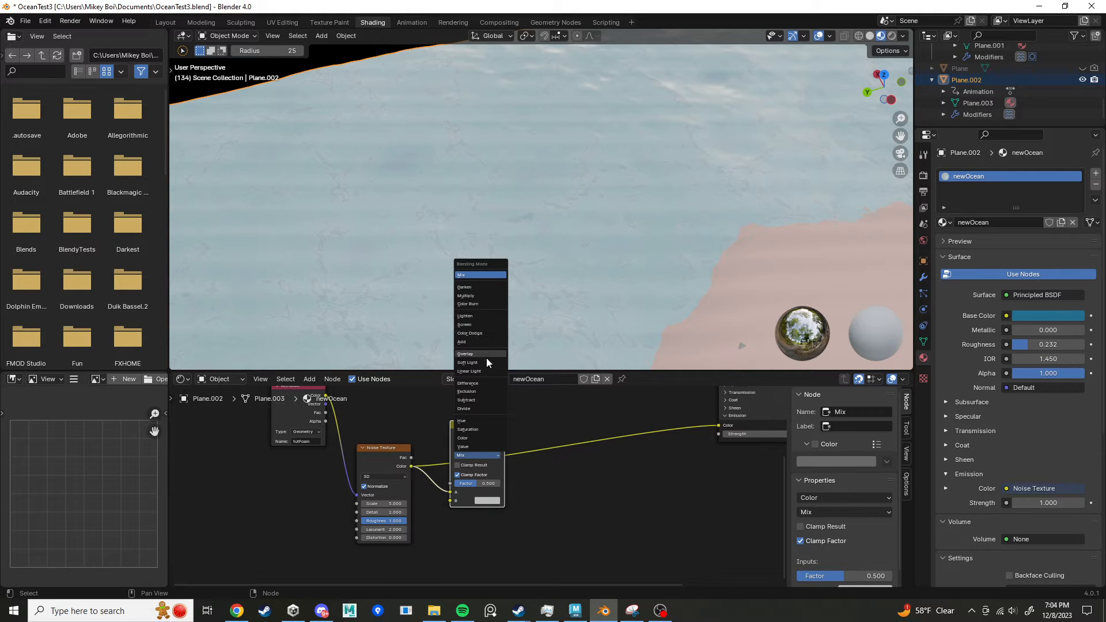
pyautogui.click(475, 399)
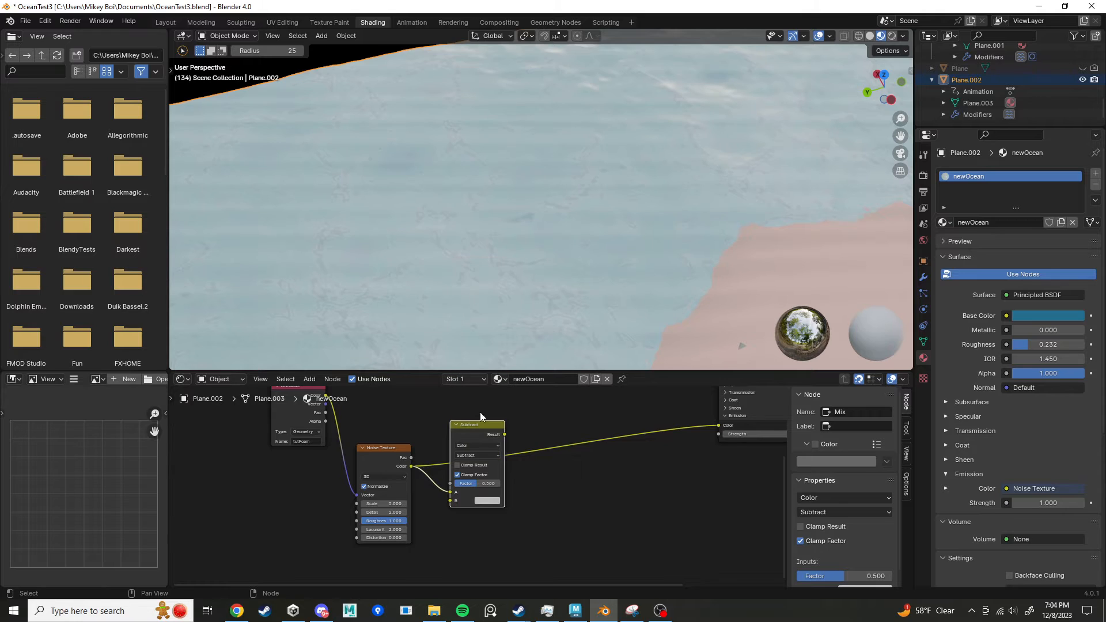
# Step: Link the Subtract node's Result to the Principled BSDF's Emission Color
pyautogui.scroll(3, 550, 487)
pyautogui.moveTo(558, 495); pyautogui.dragTo(554, 495, button='middle')
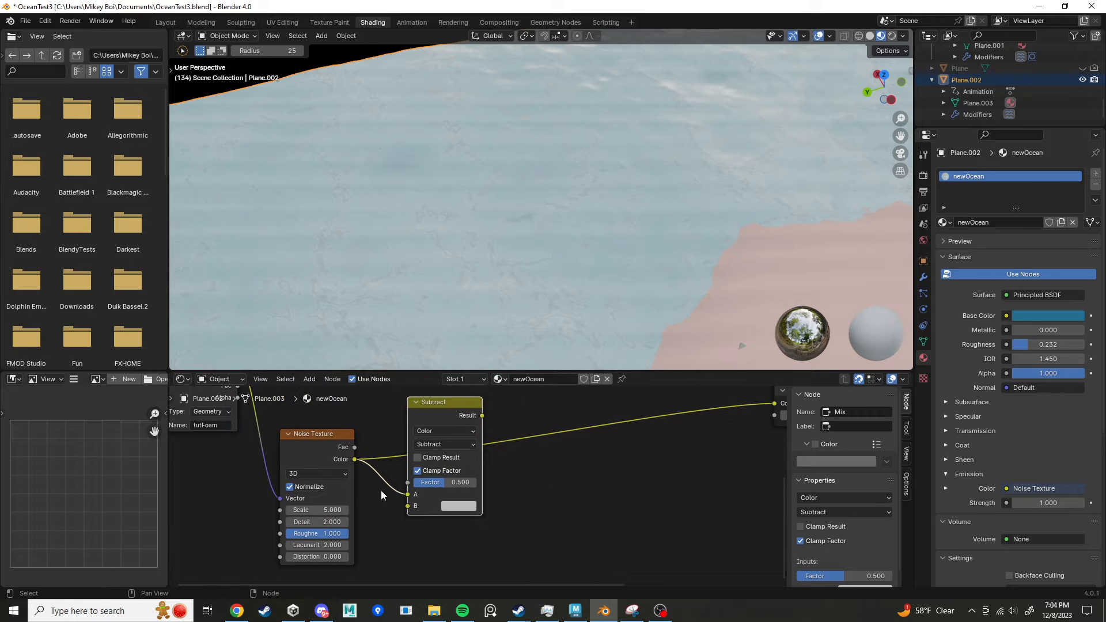
pyautogui.scroll(-3, 447, 498)
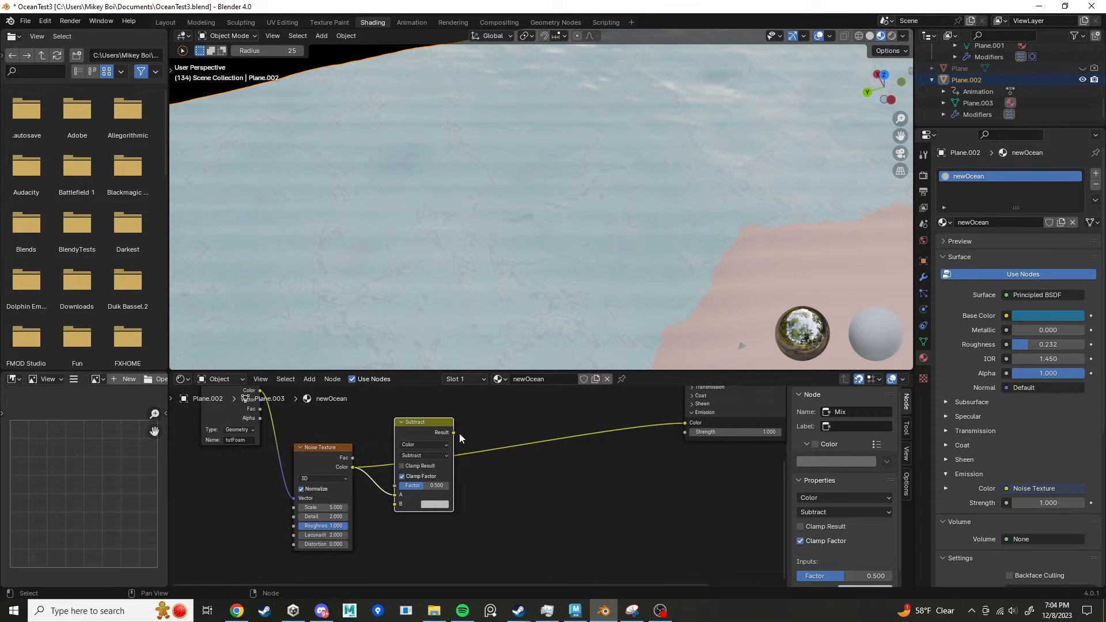
pyautogui.moveTo(454, 432); pyautogui.dragTo(680, 424)
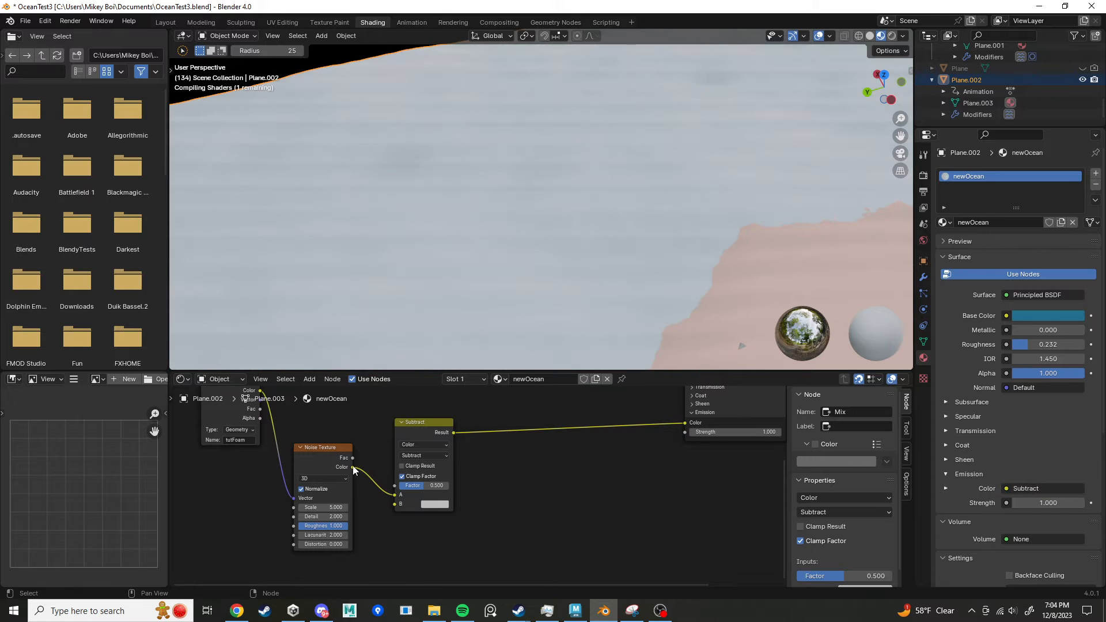
# Step: Shift the Noise Texture node slightly and reroute its Color link from the Subtract node's A input to its B input
pyautogui.click(341, 451)
pyautogui.moveTo(341, 452); pyautogui.dragTo(331, 461)
pyautogui.scroll(-1, 481, 483)
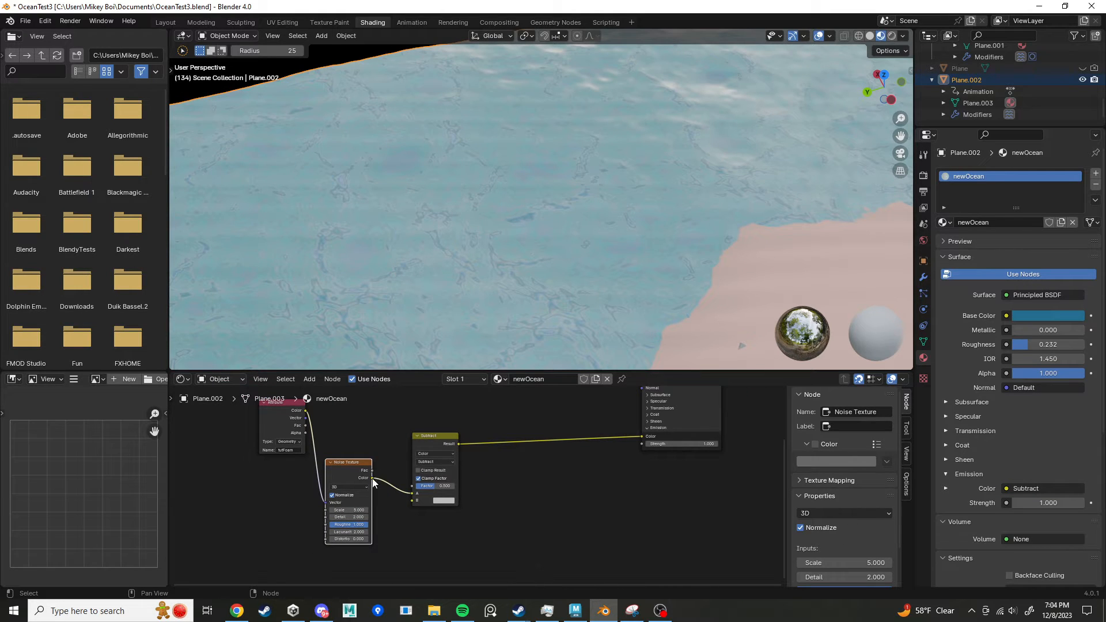
pyautogui.moveTo(372, 478); pyautogui.dragTo(396, 490)
pyautogui.click(414, 495)
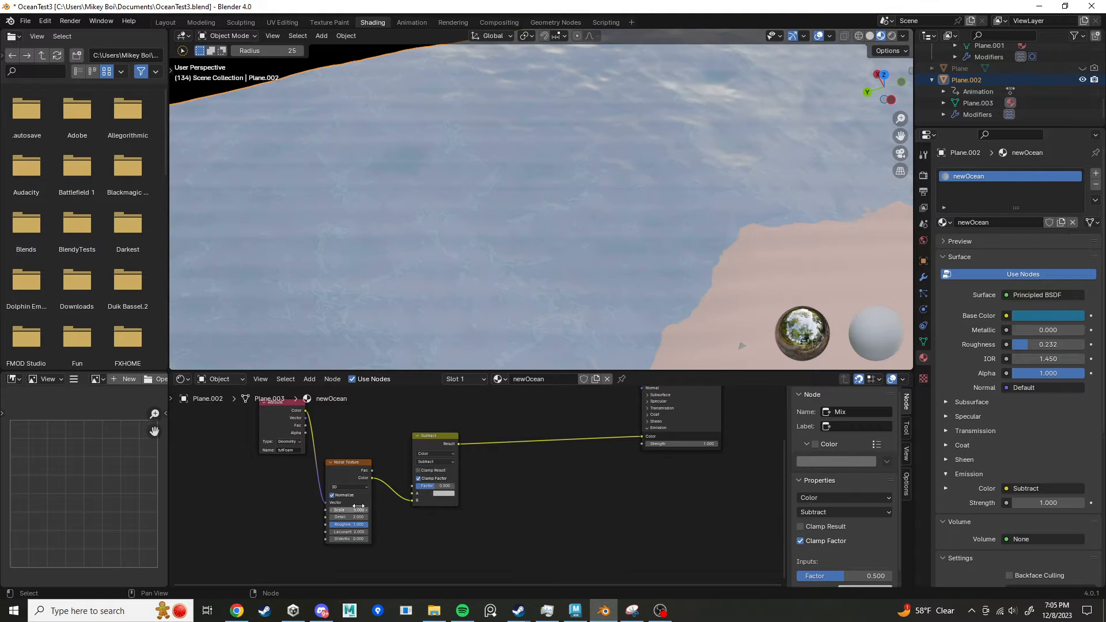
pyautogui.moveTo(541, 465); pyautogui.dragTo(561, 465, button='middle')
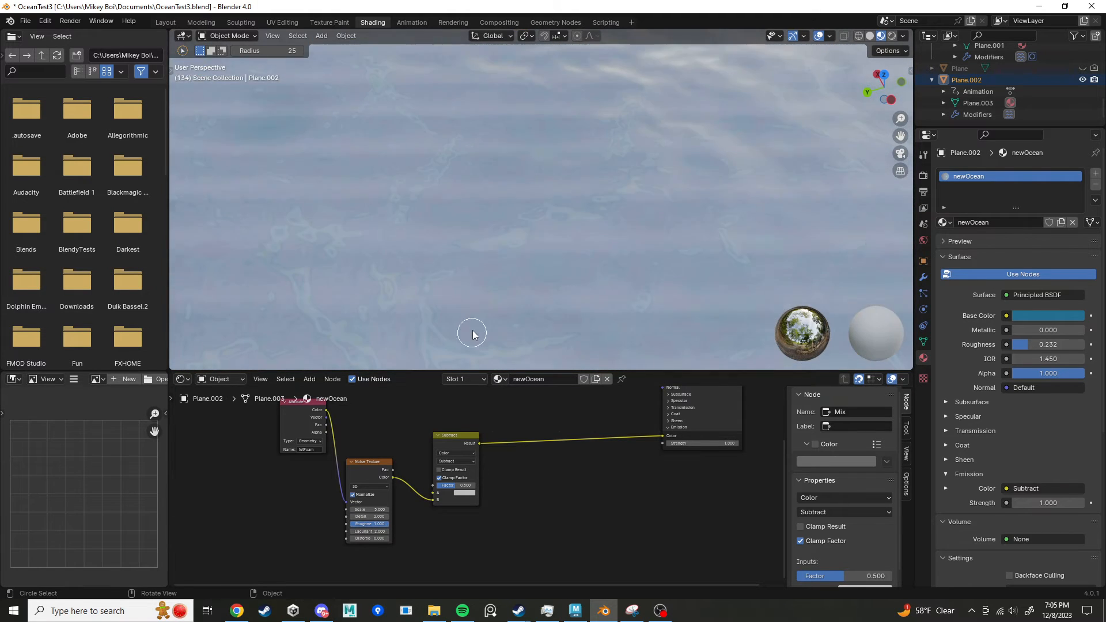
pyautogui.scroll(3, 473, 331)
pyautogui.moveTo(369, 525)
pyautogui.mouseDown()
pyautogui.moveTo(349, 525)
pyautogui.moveTo(389, 525)
pyautogui.mouseUp()
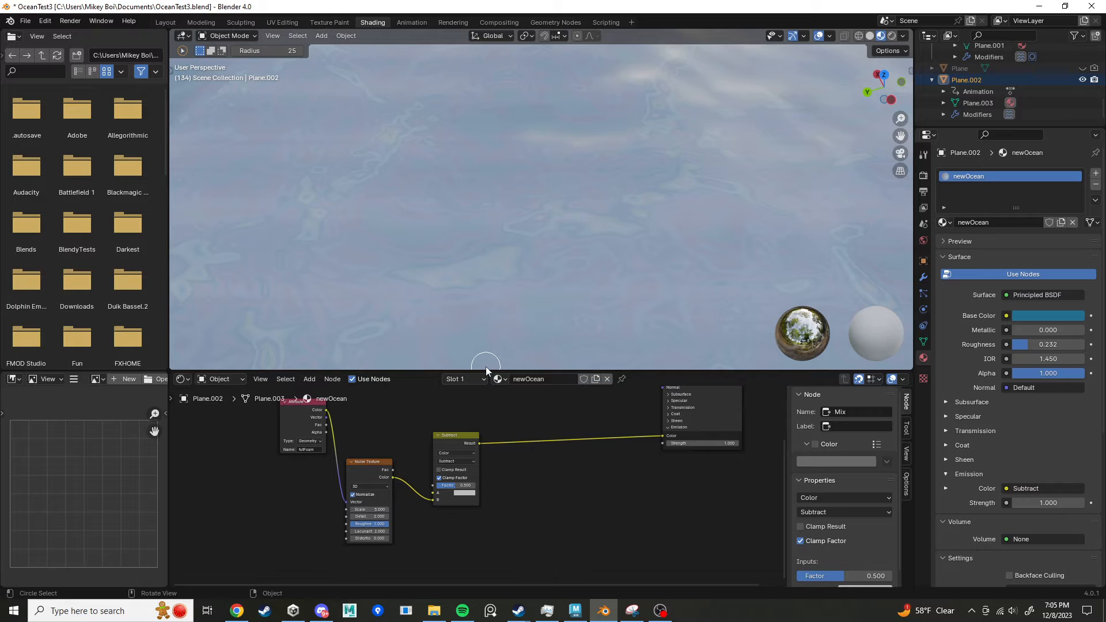
# Step: Add a Mix node in Add mode with the Subtract Result in A and the Attribute node's Color in B
pyautogui.scroll(-3, 461, 432)
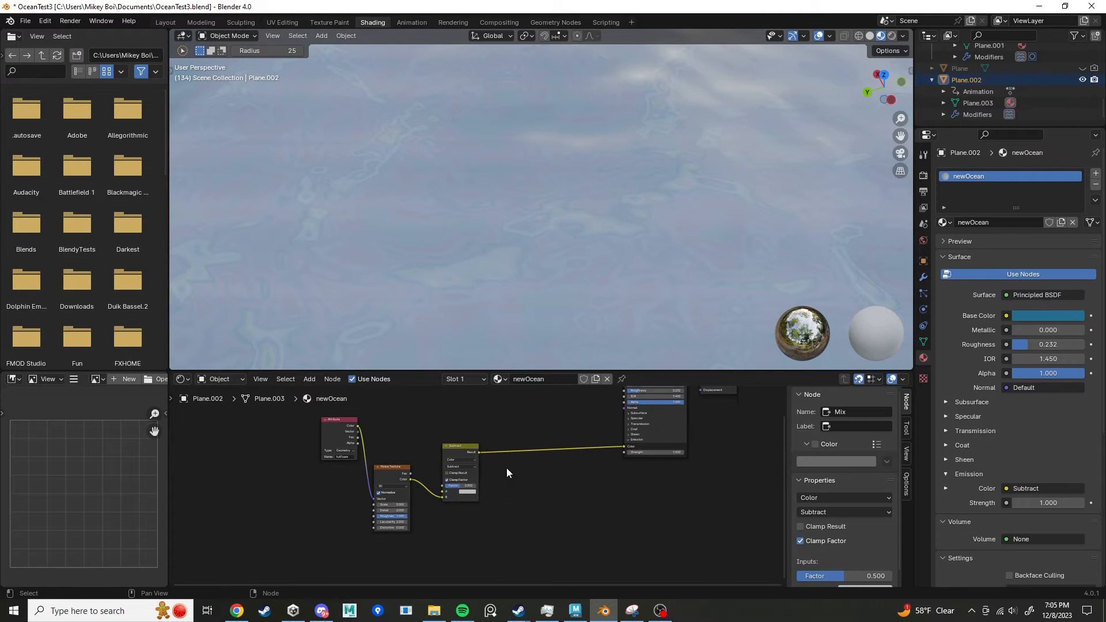
pyautogui.moveTo(506, 468); pyautogui.dragTo(486, 486, button='middle')
pyautogui.scroll(2, 402, 446)
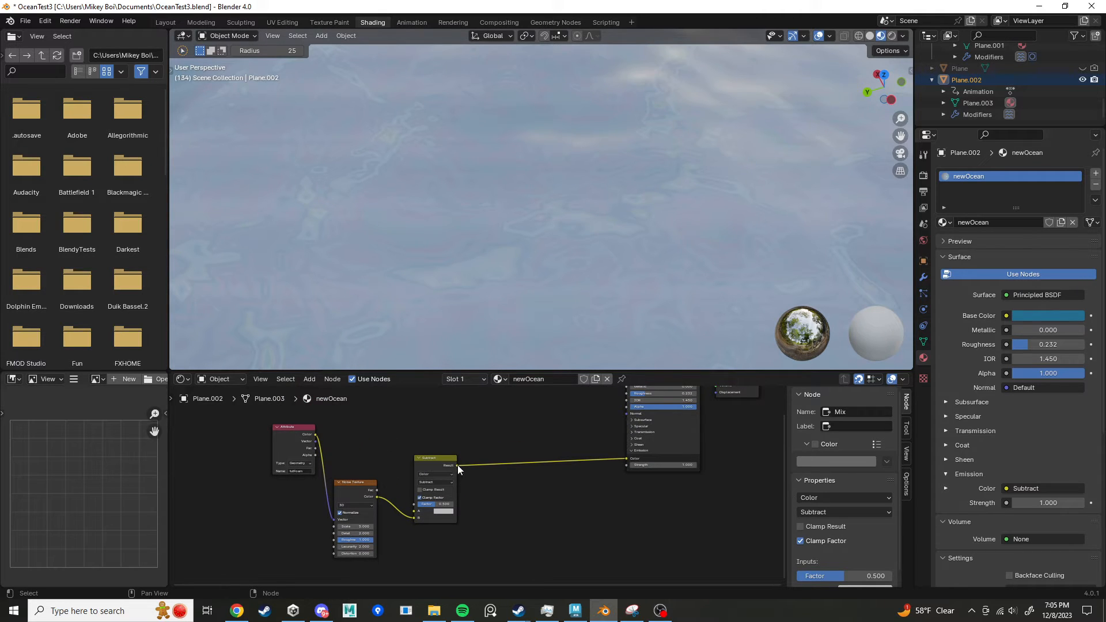
pyautogui.moveTo(457, 465); pyautogui.dragTo(490, 433)
pyautogui.write('add')
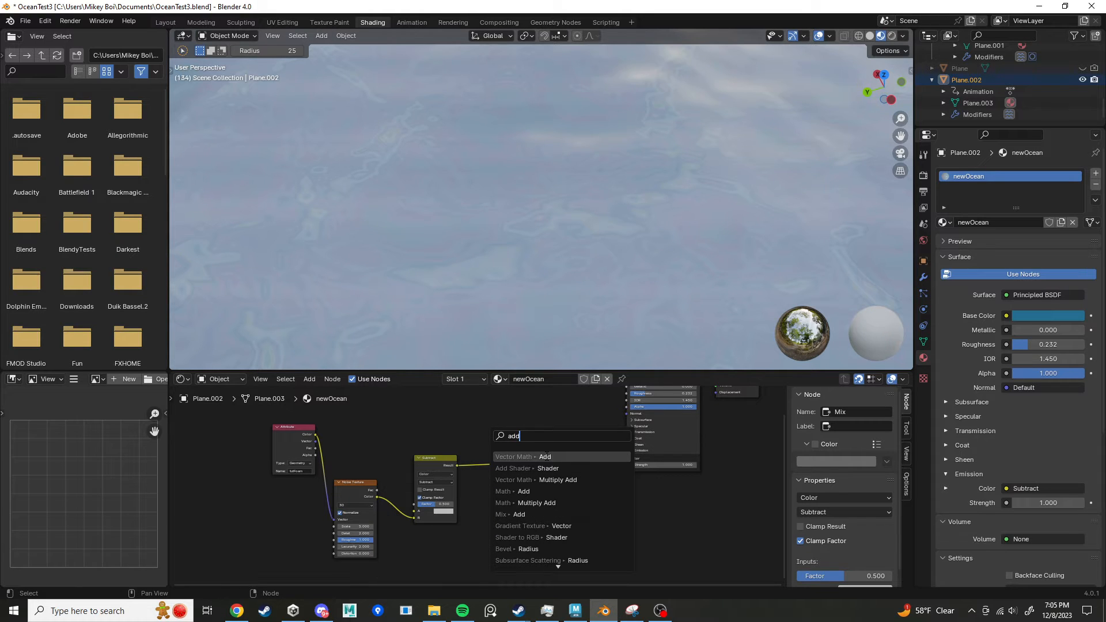
pyautogui.click(519, 514)
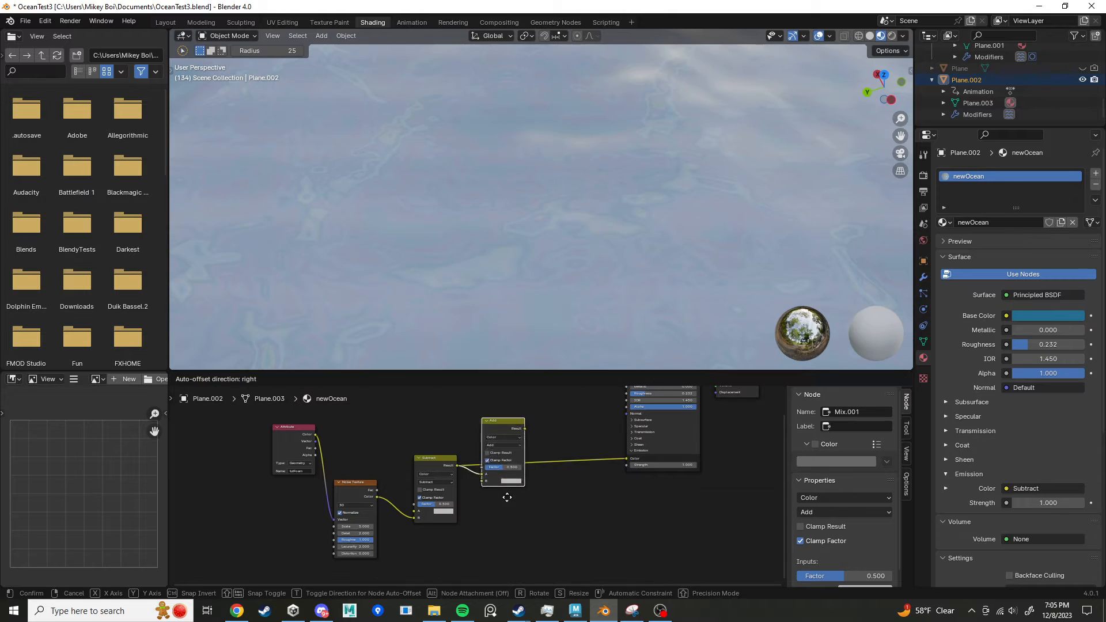
pyautogui.click(501, 475)
pyautogui.moveTo(316, 435); pyautogui.dragTo(477, 452)
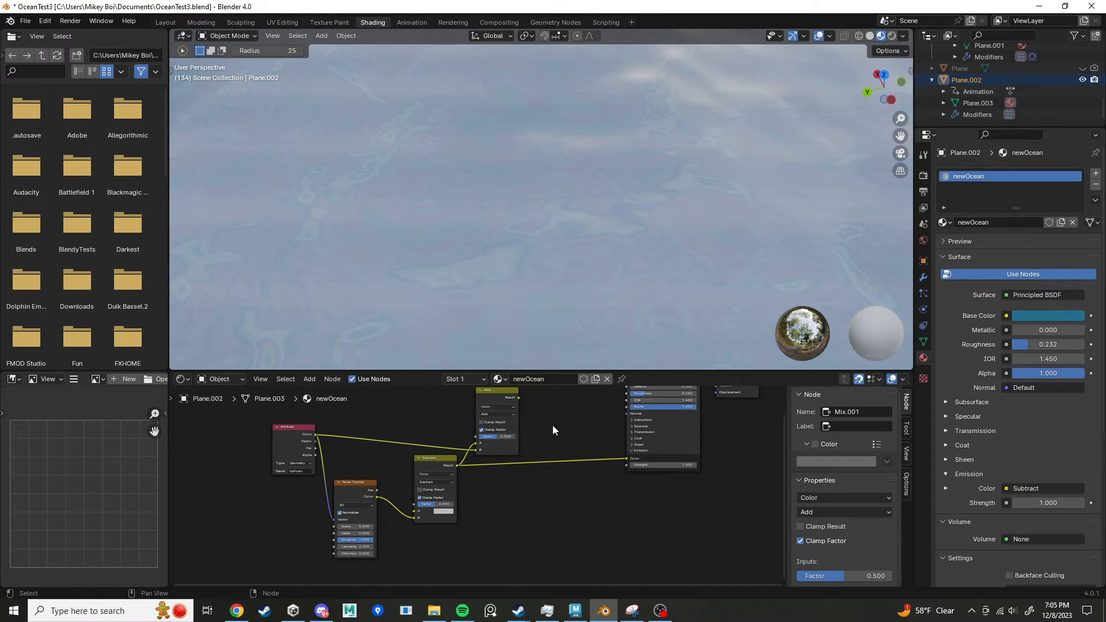
# Step: Link the Add node's Result to the Emission Color and check the foam on the water surface
pyautogui.moveTo(547, 427); pyautogui.dragTo(504, 459, button='middle')
pyautogui.scroll(2, 489, 439)
pyautogui.scroll(-3, 487, 437)
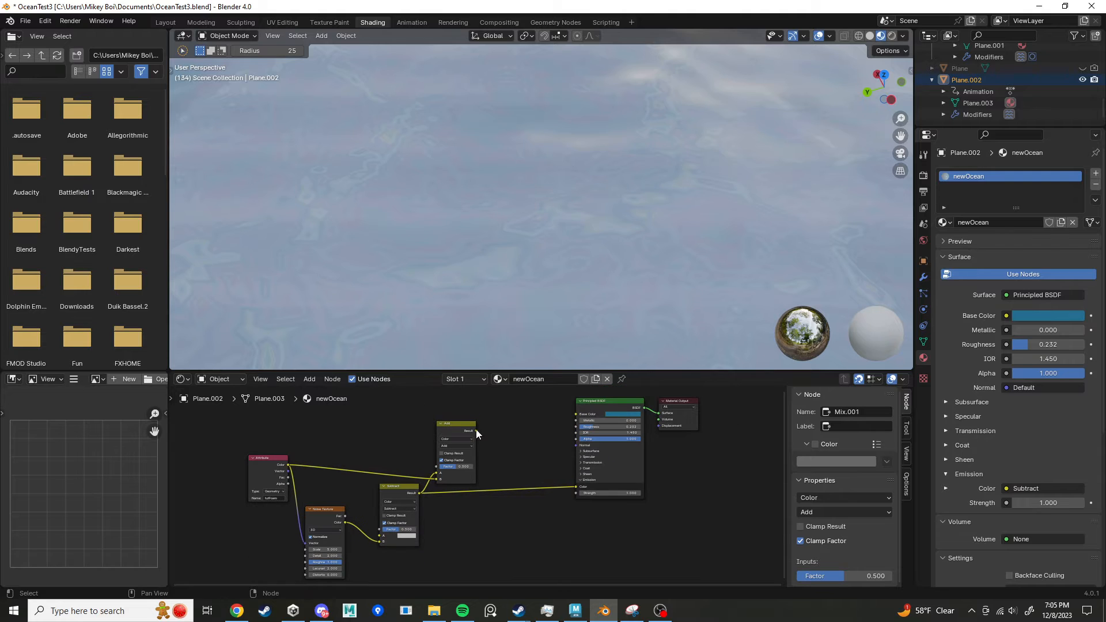
pyautogui.moveTo(476, 431); pyautogui.dragTo(576, 488)
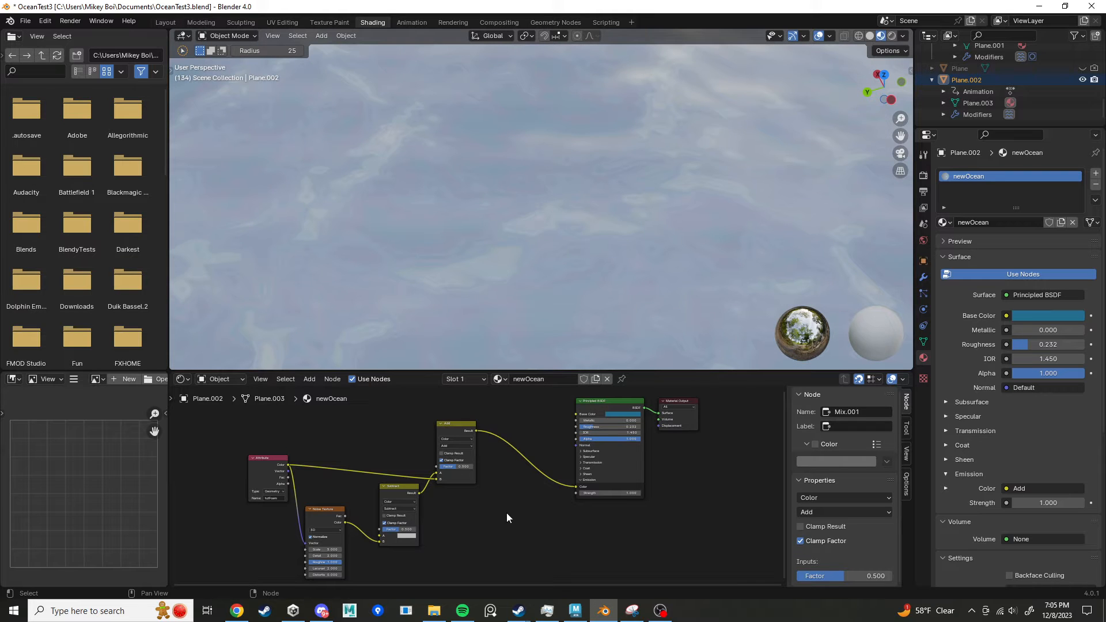
pyautogui.scroll(-5, 464, 257)
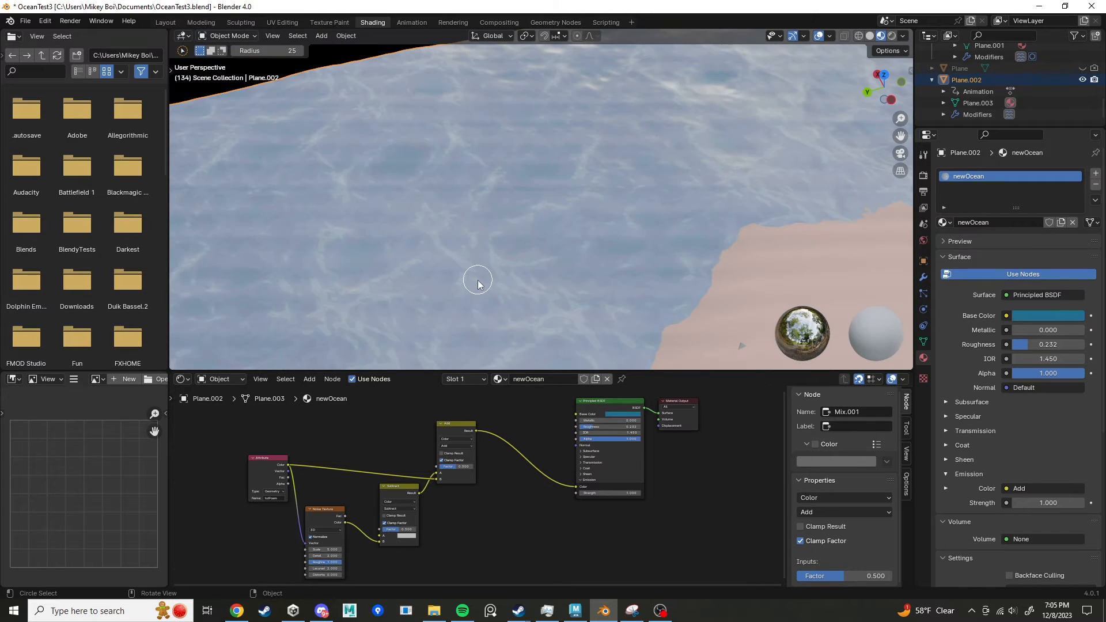
pyautogui.scroll(3, 481, 280)
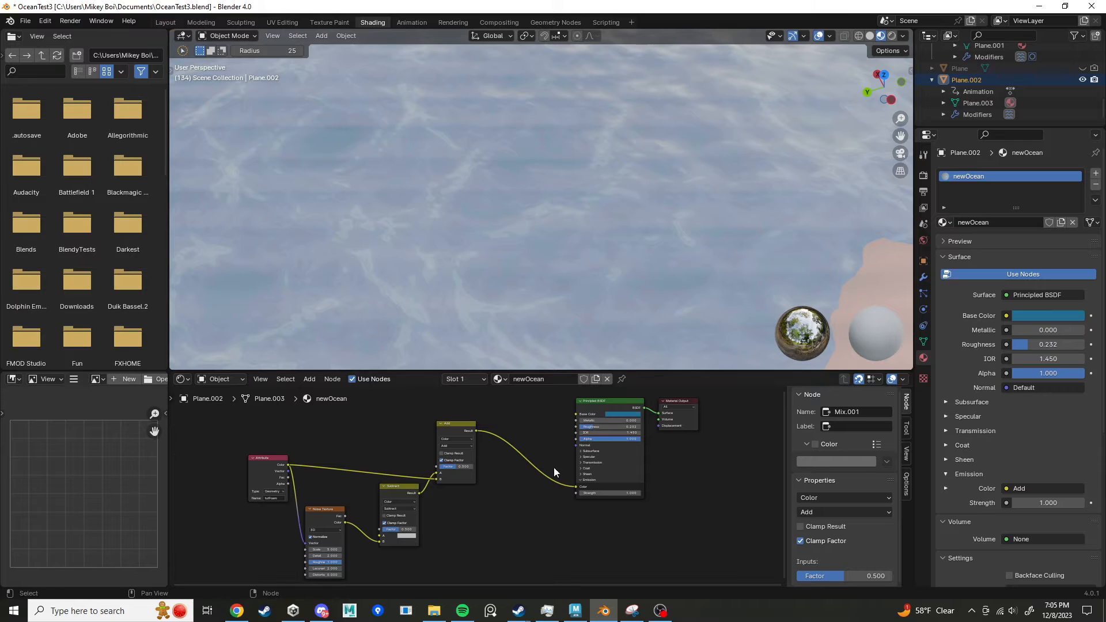
# Step: Move the Principled BSDF and Material Output nodes together farther from the Add node to make room between them
pyautogui.scroll(-3, 554, 467)
pyautogui.moveTo(620, 426); pyautogui.dragTo(507, 480)
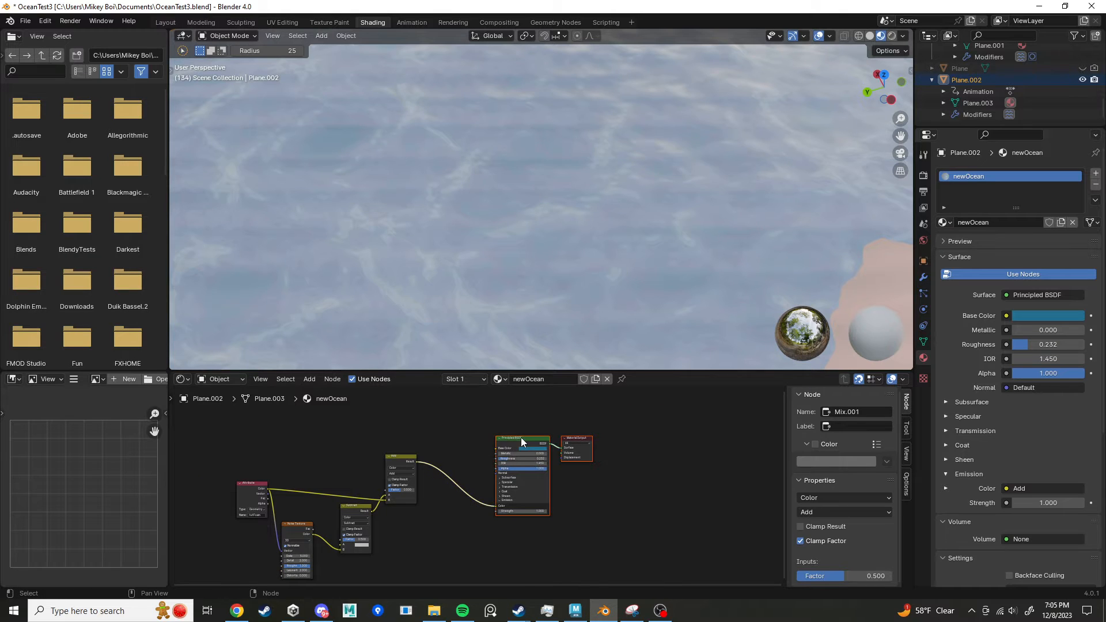
pyautogui.moveTo(521, 437); pyautogui.dragTo(642, 414)
pyautogui.scroll(2, 461, 484)
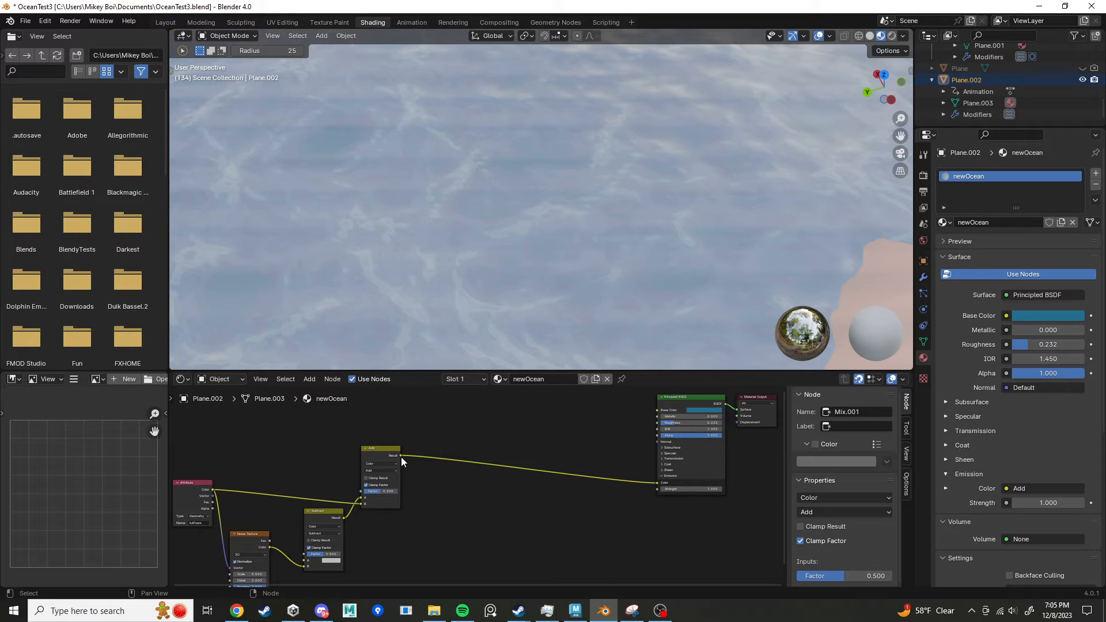
# Step: Insert a Color Ramp node between the Add node's Result and the Principled BSDF's Emission Color
pyautogui.moveTo(401, 456); pyautogui.dragTo(500, 487)
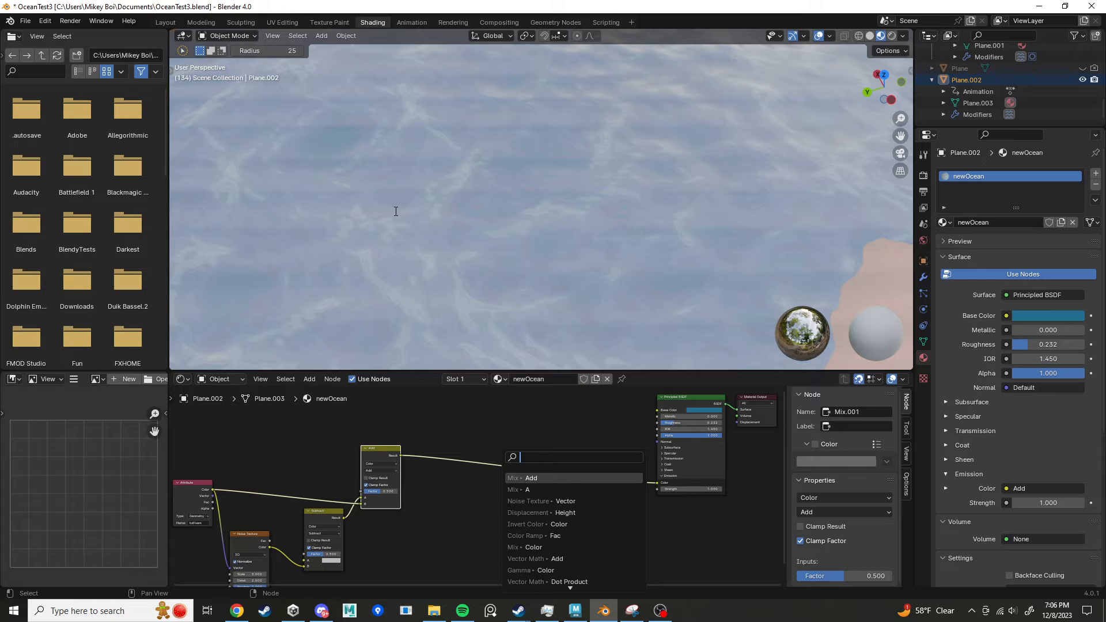
pyautogui.write('ramp')
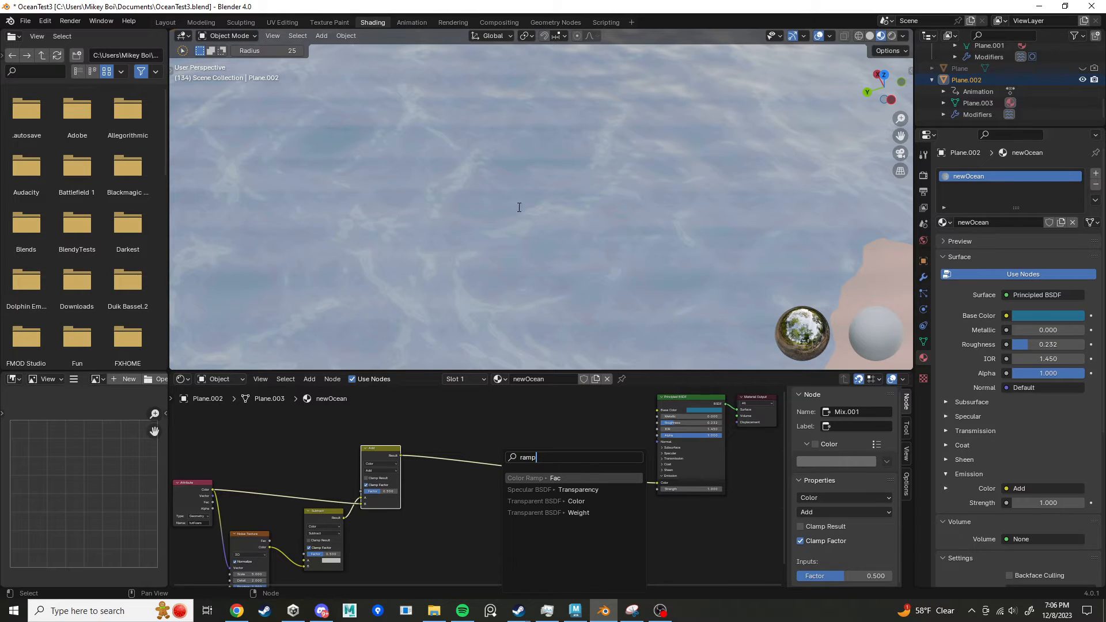
pyautogui.click(524, 479)
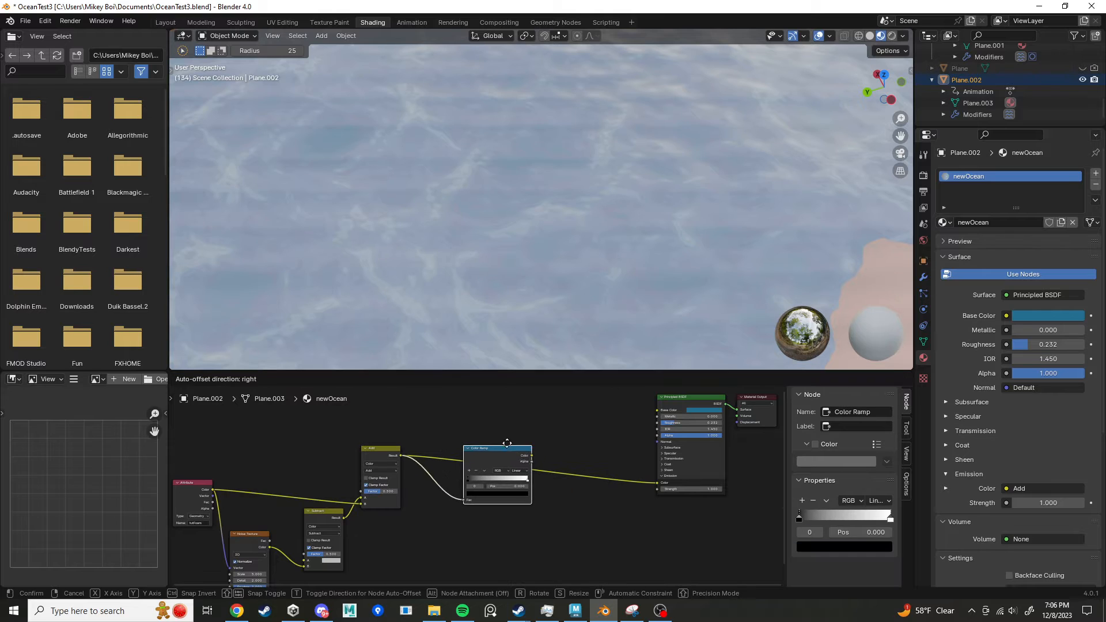
pyautogui.click(510, 495)
pyautogui.scroll(2, 511, 494)
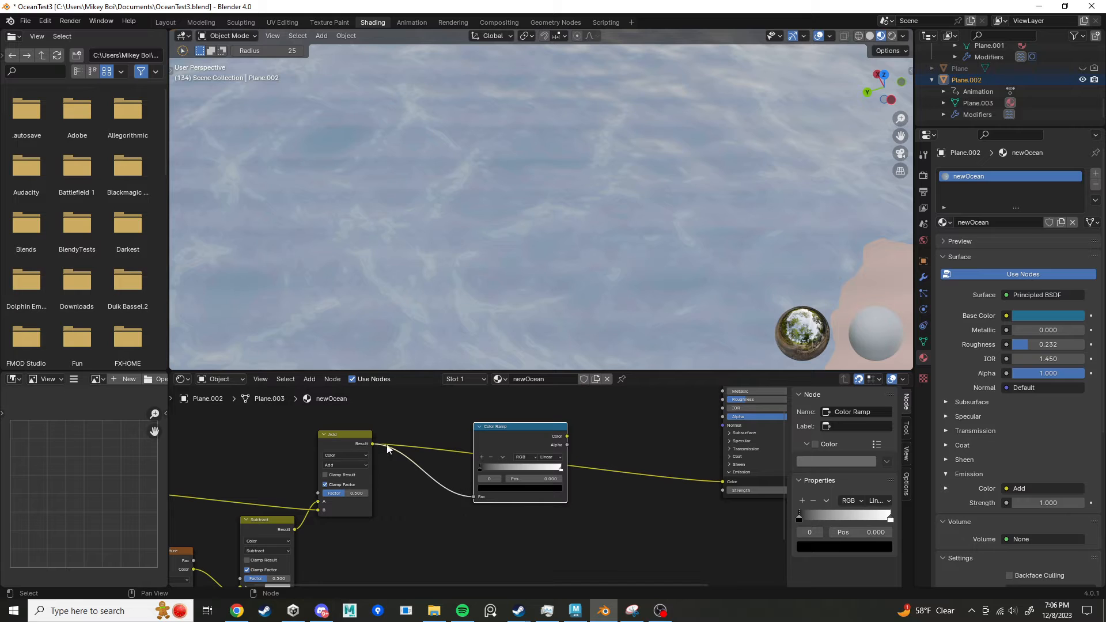
pyautogui.moveTo(565, 442); pyautogui.dragTo(723, 482)
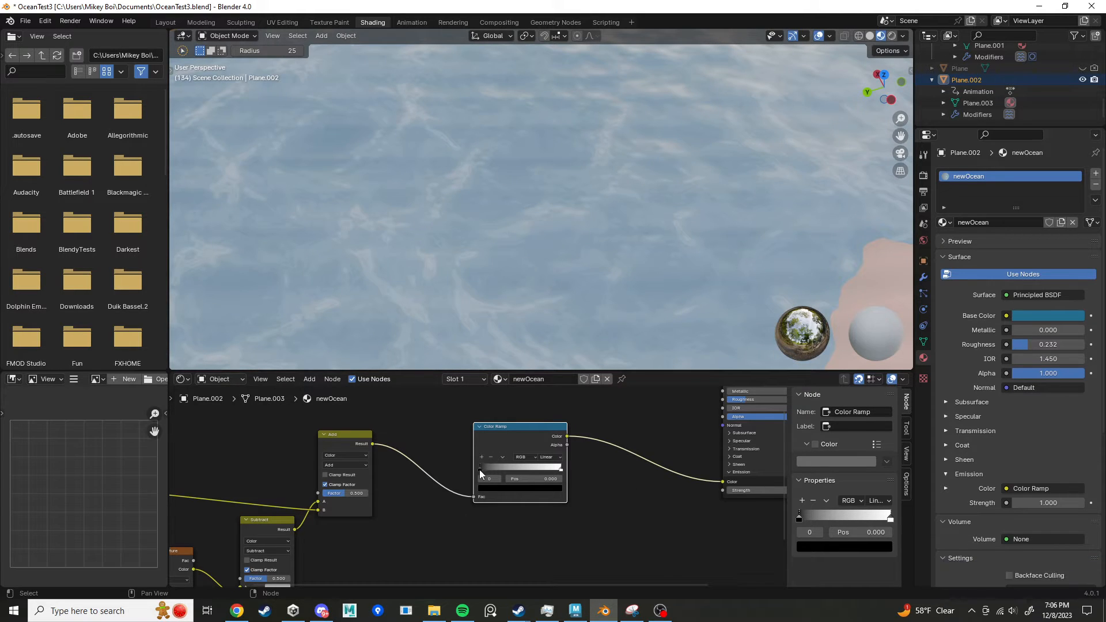
# Step: Tighten the Color Ramp by placing the black stop at 0.250 and the white stop at 0.405
pyautogui.moveTo(480, 469); pyautogui.dragTo(509, 471)
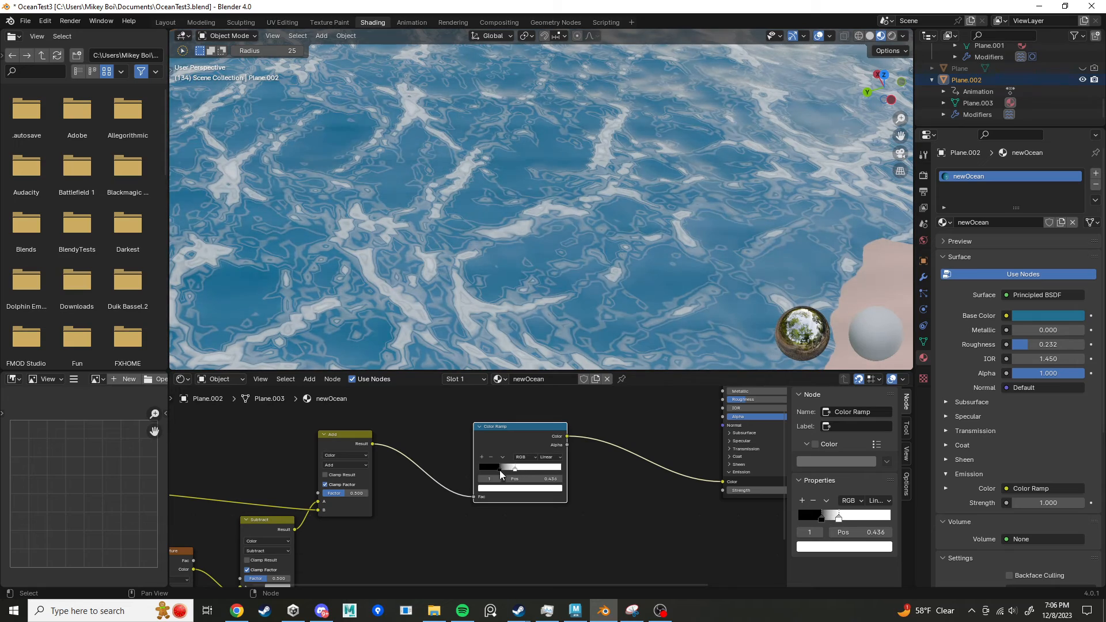
pyautogui.click(500, 470)
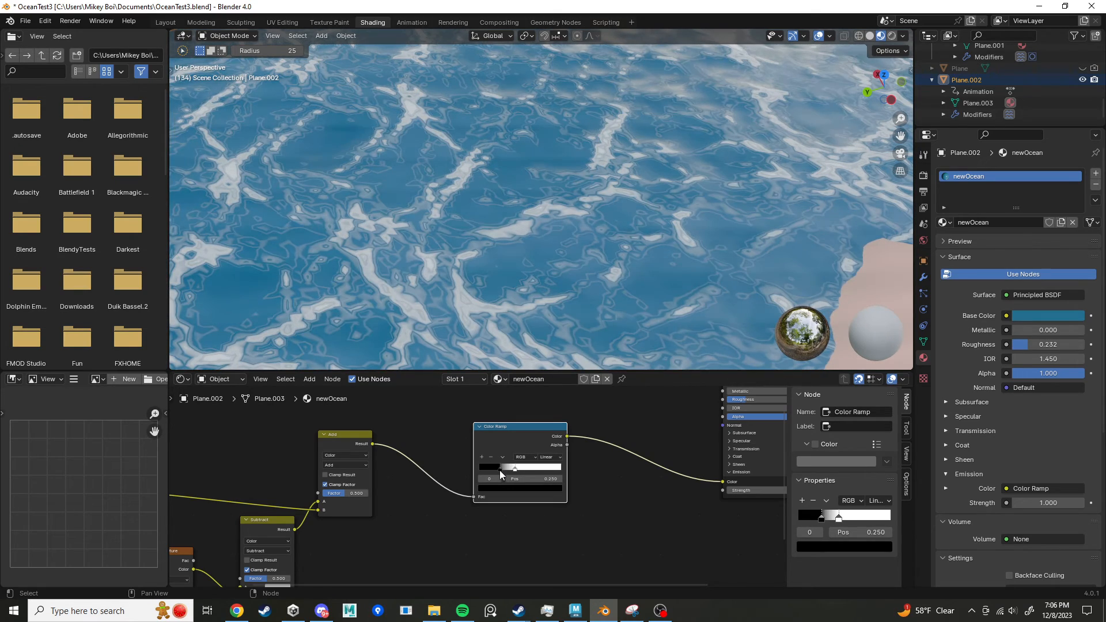
pyautogui.click(514, 470)
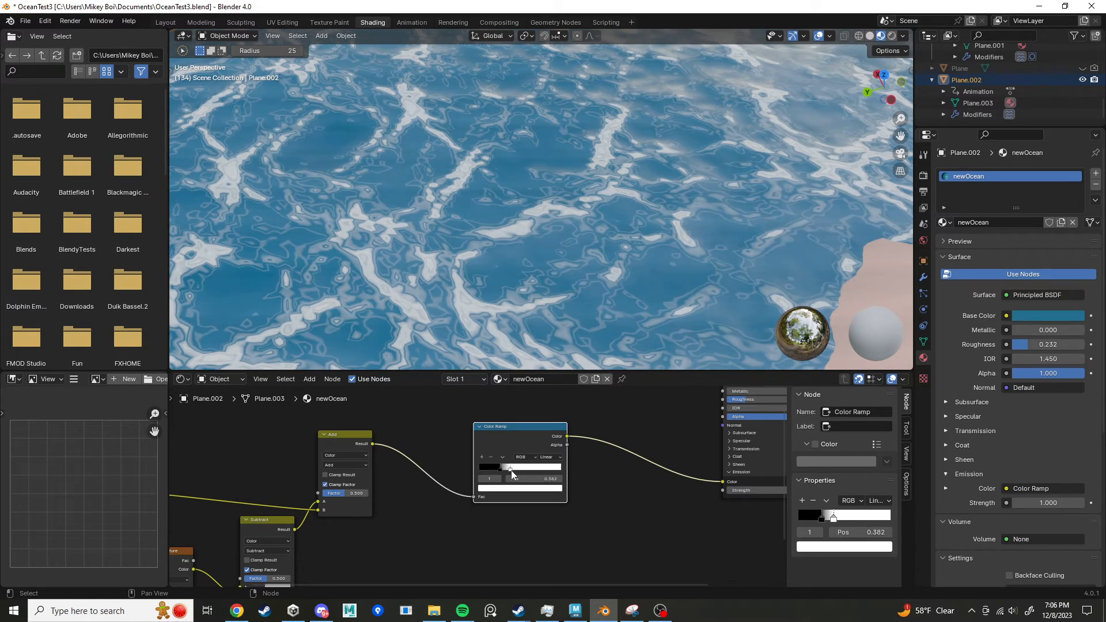
pyautogui.moveTo(510, 470); pyautogui.dragTo(513, 470)
pyautogui.moveTo(563, 209); pyautogui.dragTo(488, 223, button='middle')
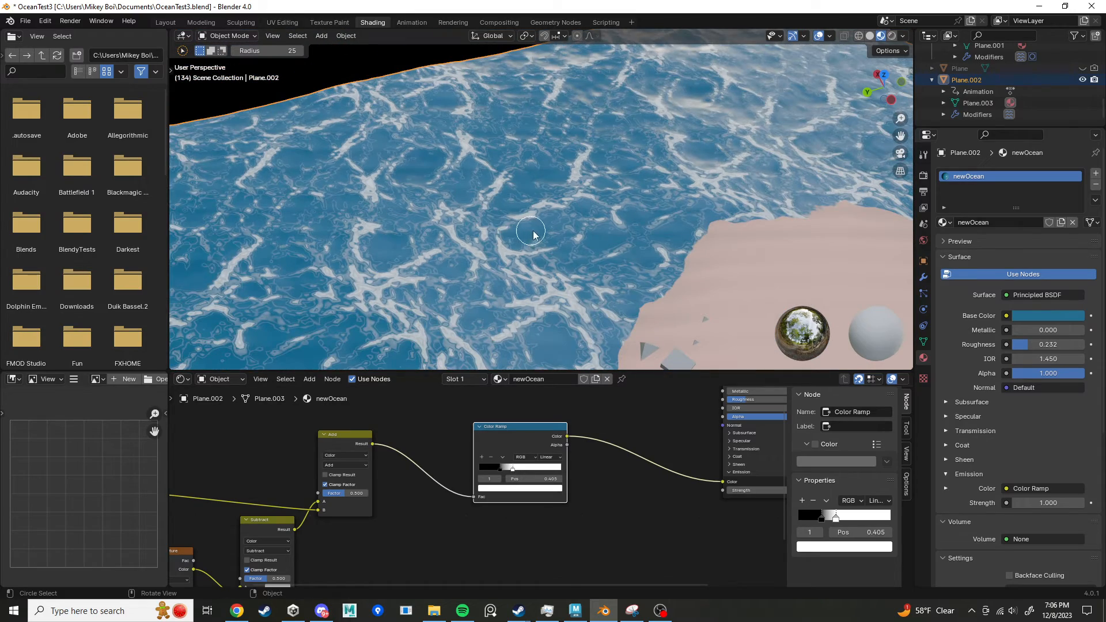
# Step: Play the ocean animation briefly to preview the moving foam, stop it, and review the newOcean node setup
pyautogui.press('space')
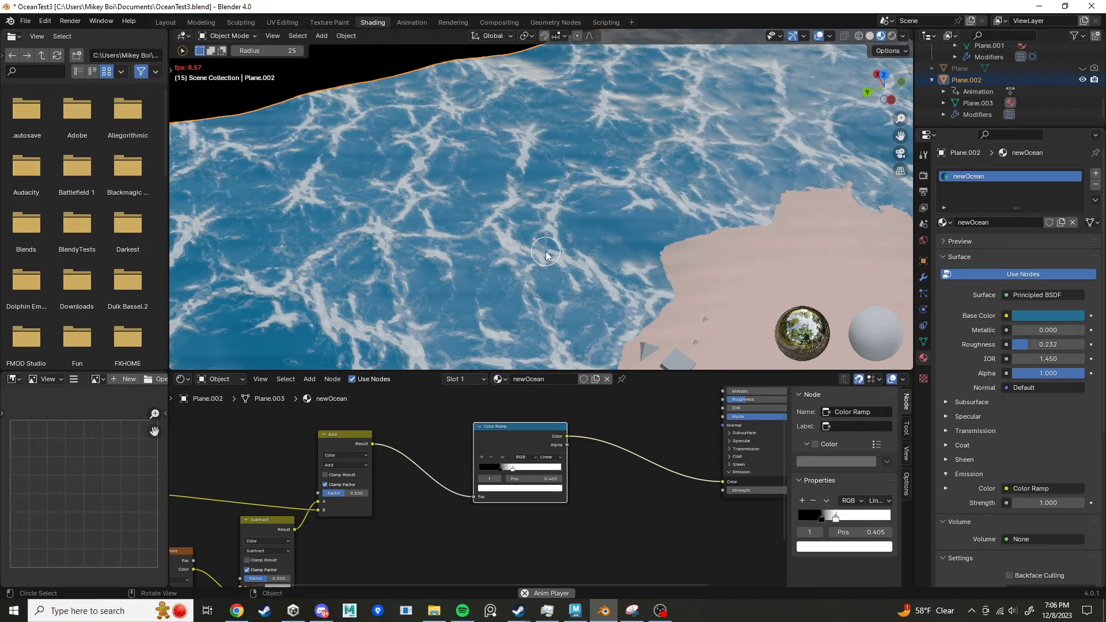
pyautogui.press('space')
pyautogui.scroll(1, 578, 508)
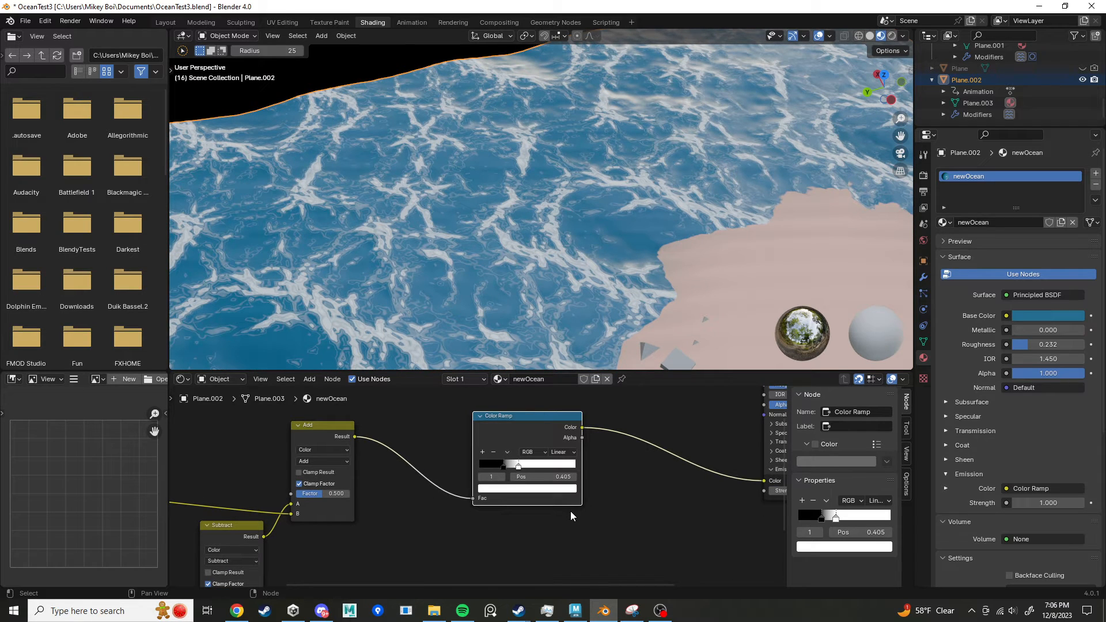
pyautogui.scroll(-12, 571, 510)
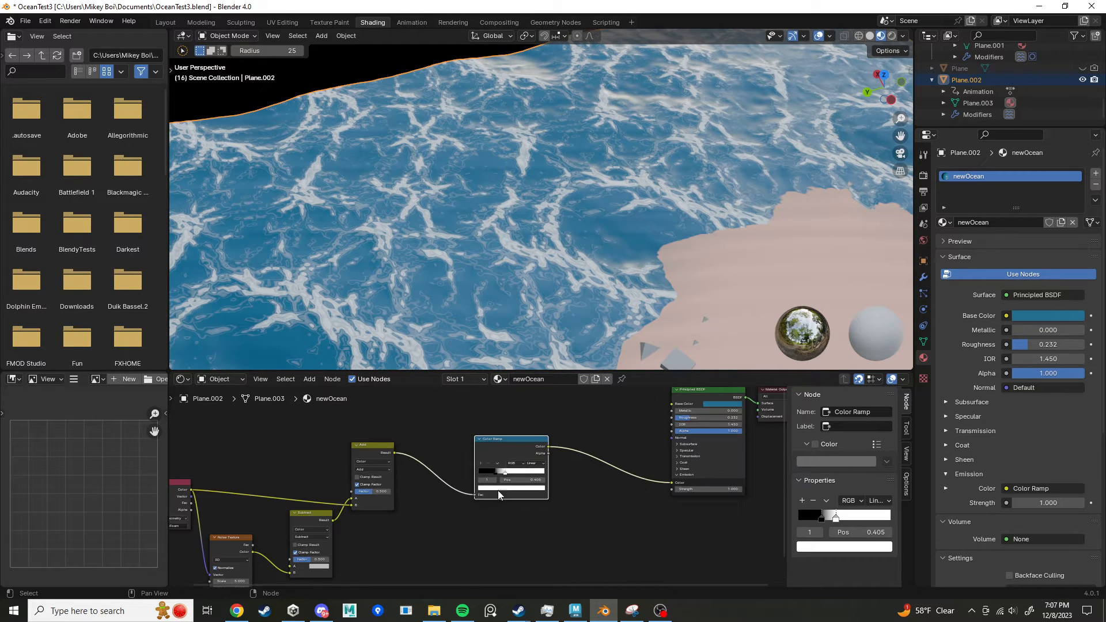
# Step: Select Plane.001 and reposition the Geometry and vector Add nodes ahead of the Voronoi Texture in Material.001
pyautogui.moveTo(419, 434); pyautogui.dragTo(465, 462, button='middle')
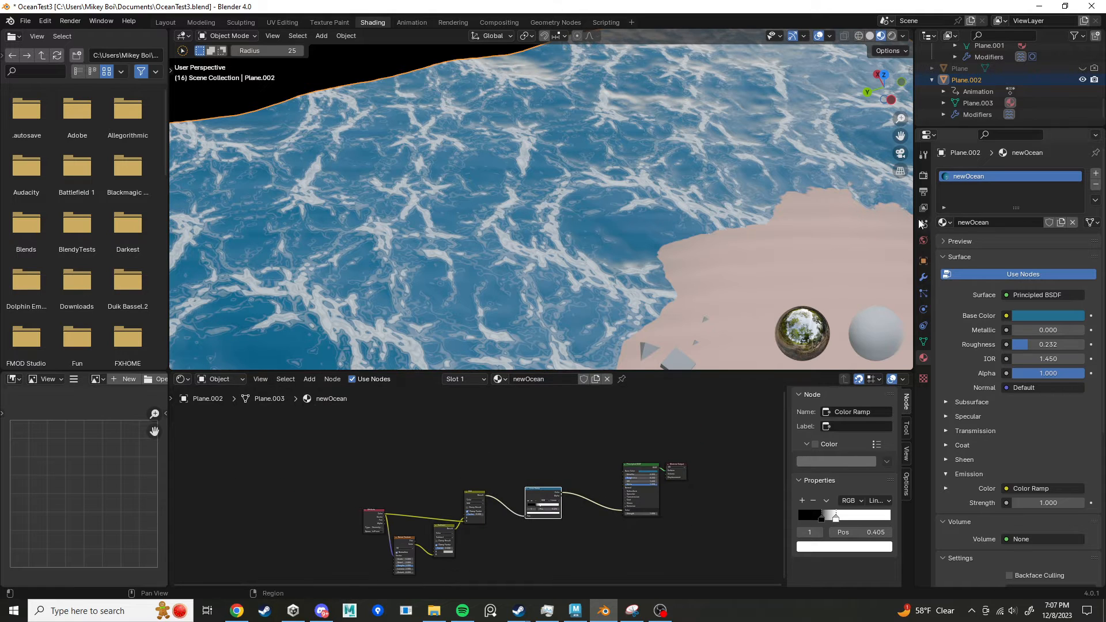
pyautogui.scroll(2, 1022, 84)
pyautogui.click(1022, 69)
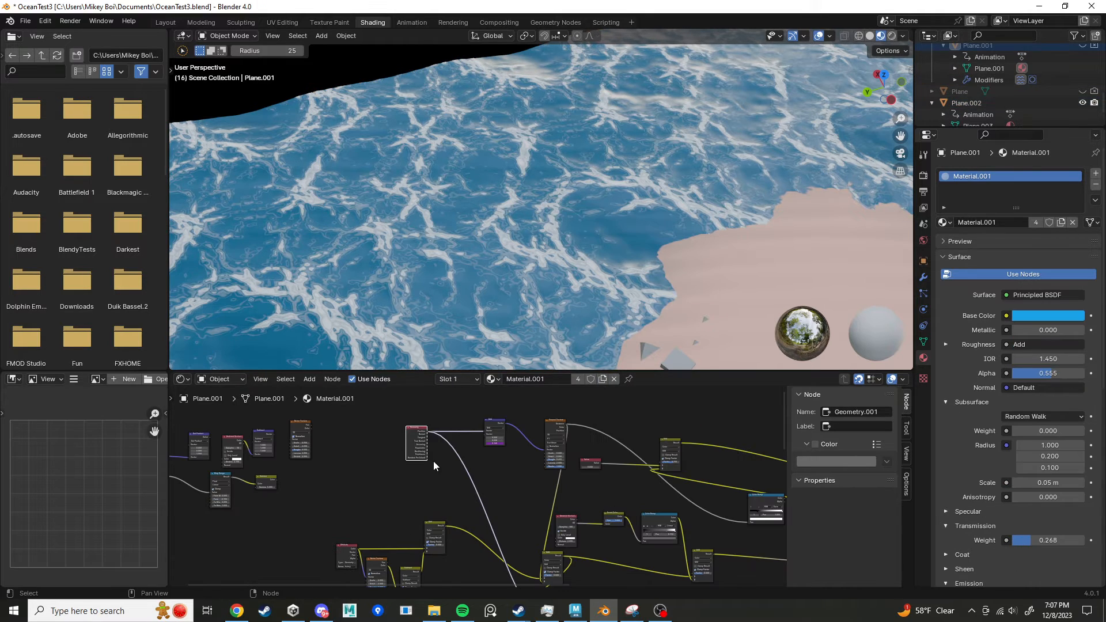
pyautogui.scroll(4, 432, 455)
pyautogui.scroll(3, 410, 468)
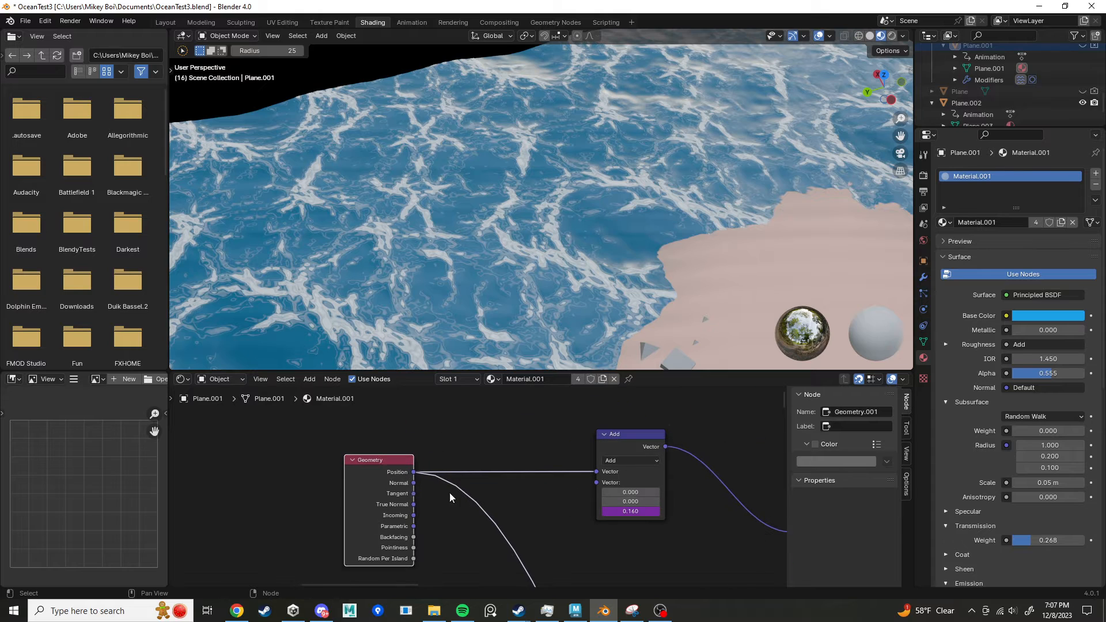
pyautogui.moveTo(382, 463); pyautogui.dragTo(353, 444)
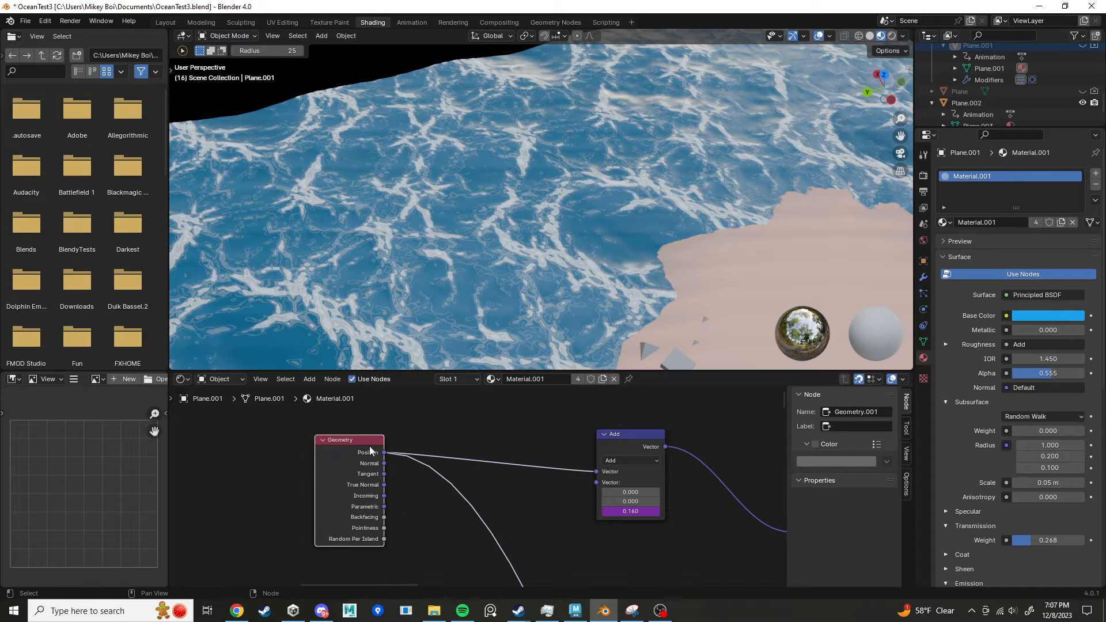
pyautogui.moveTo(457, 448); pyautogui.dragTo(327, 452, button='middle')
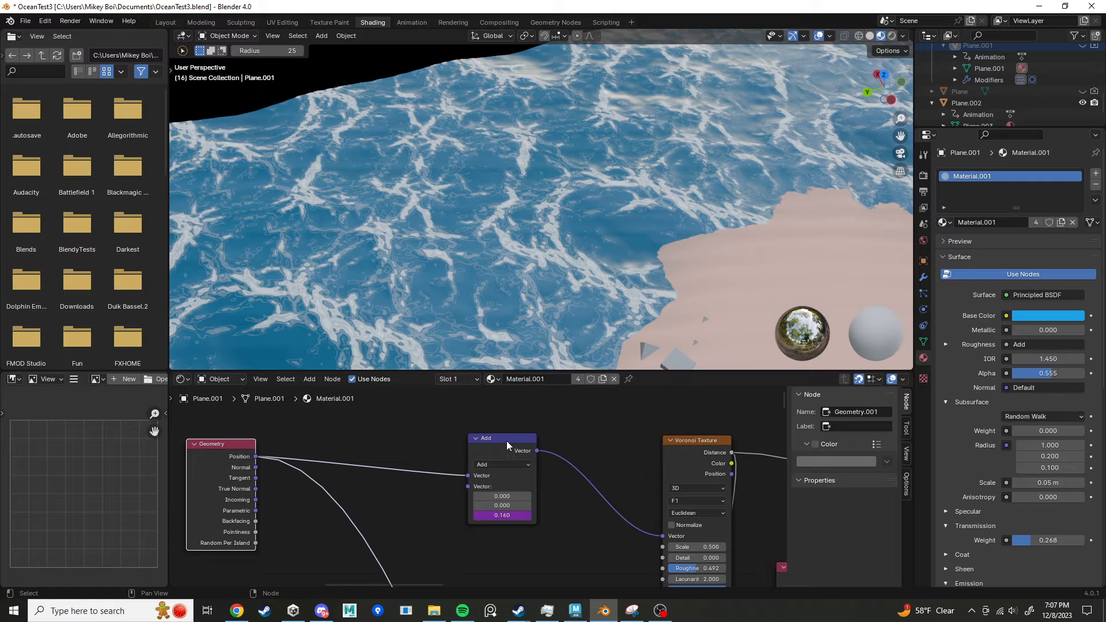
pyautogui.moveTo(505, 451); pyautogui.dragTo(427, 428)
# Step: Examine the Voronoi Texture node in Plane.001's Material.001 and the nodes its outputs feed
pyautogui.scroll(-2, 253, 452)
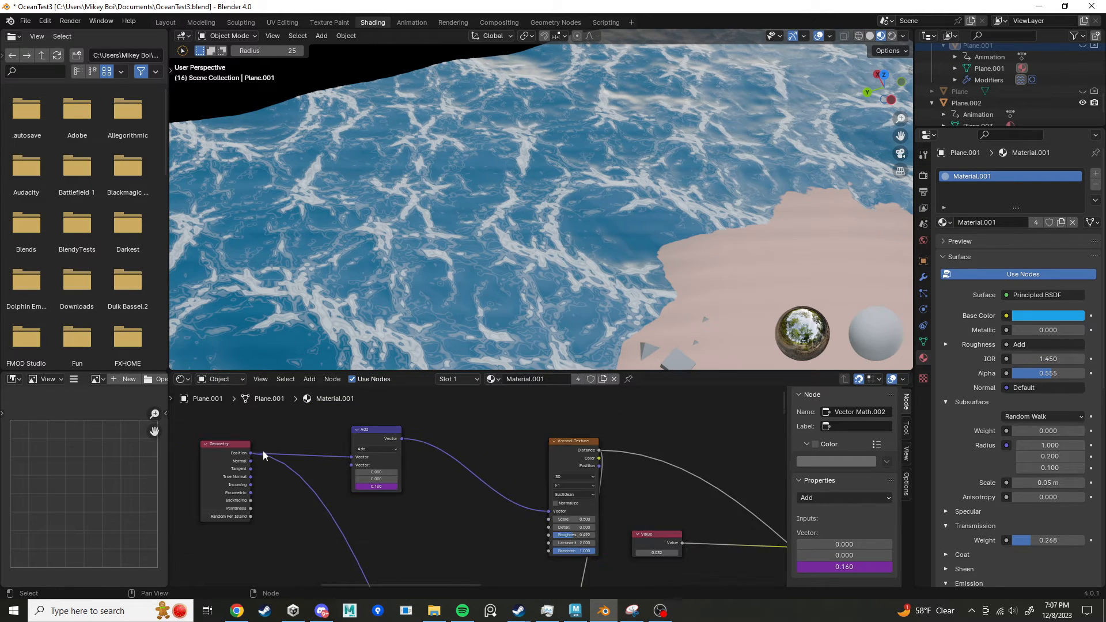
pyautogui.scroll(-2, 570, 483)
pyautogui.scroll(3, 525, 452)
pyautogui.moveTo(581, 478); pyautogui.dragTo(396, 420, button='middle')
pyautogui.scroll(-3, 513, 440)
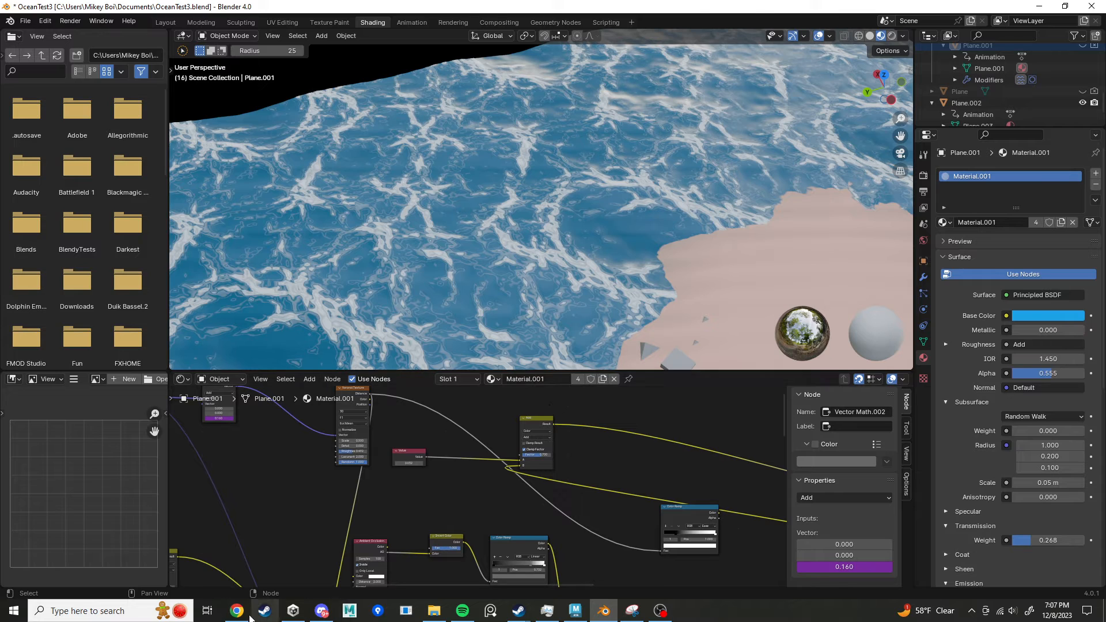
# Step: Switch to Chrome and search Google for "voronoi" in a new tab
pyautogui.click(236, 611)
pyautogui.click(963, 10)
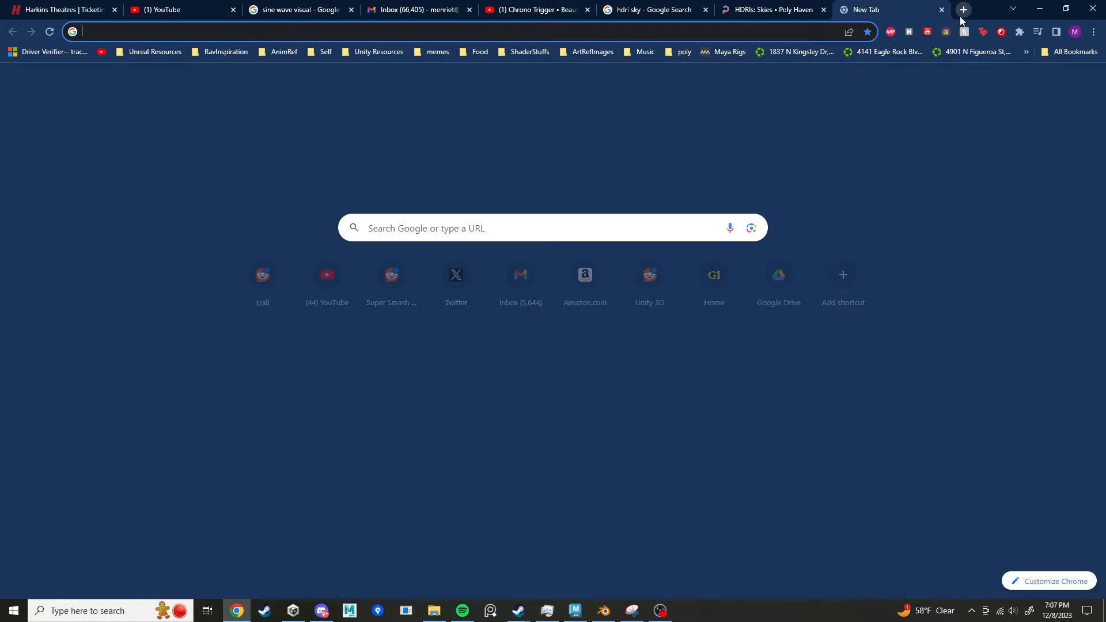
pyautogui.write('voroni')
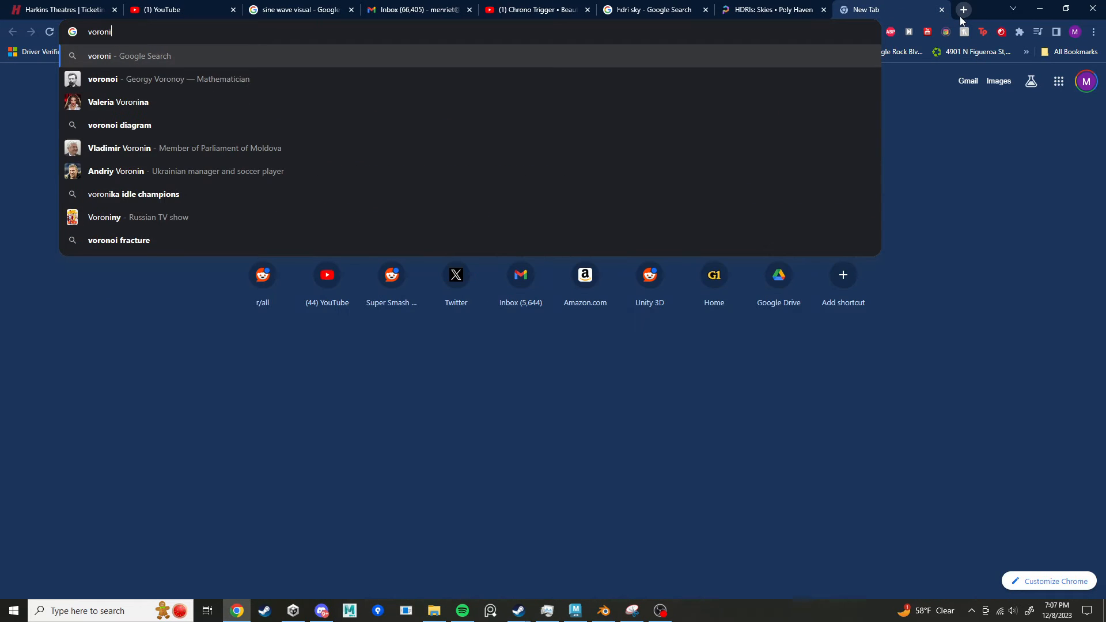
pyautogui.press('BackSpace')
pyautogui.write('oi')
pyautogui.press('Return')
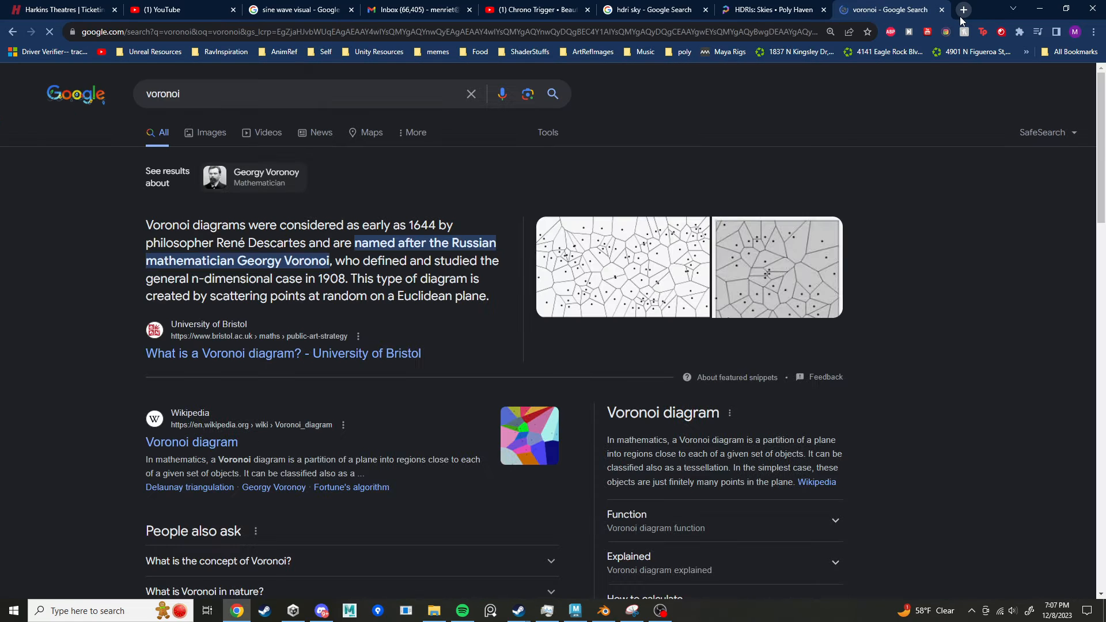
# Step: Show the image results for voronoi and look through the example cell patterns
pyautogui.click(208, 133)
pyautogui.click(249, 94)
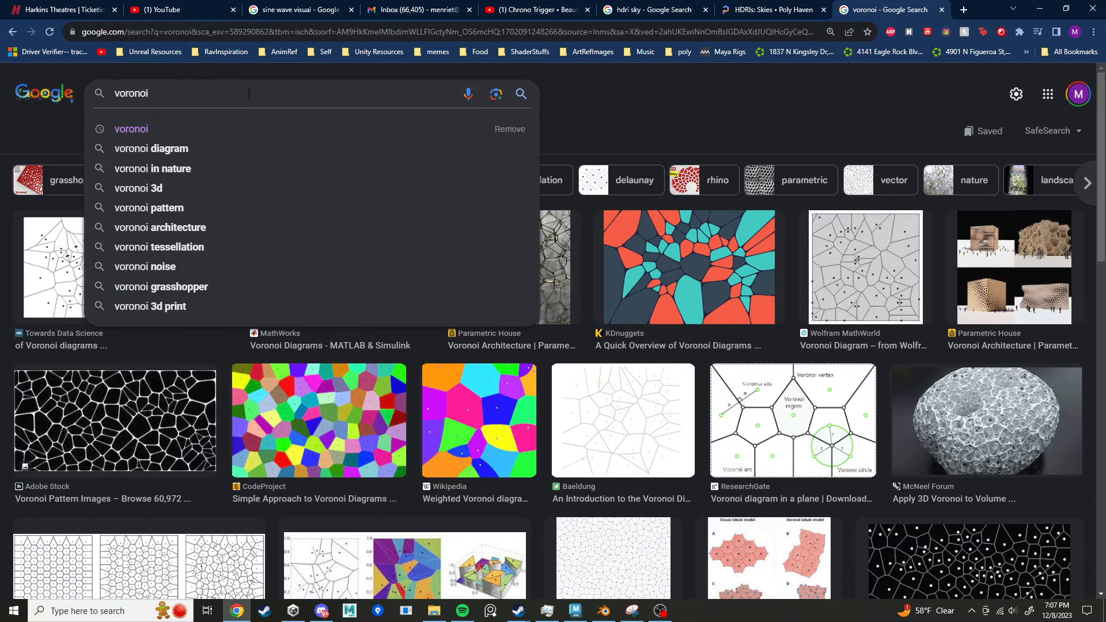
pyautogui.click(810, 103)
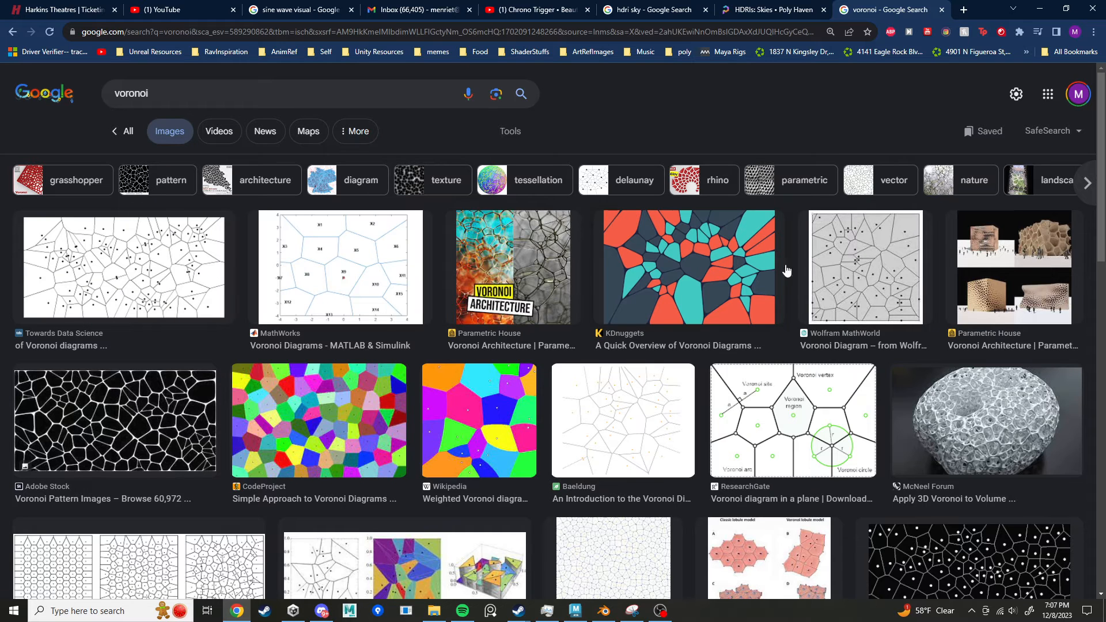
pyautogui.scroll(-3, 810, 397)
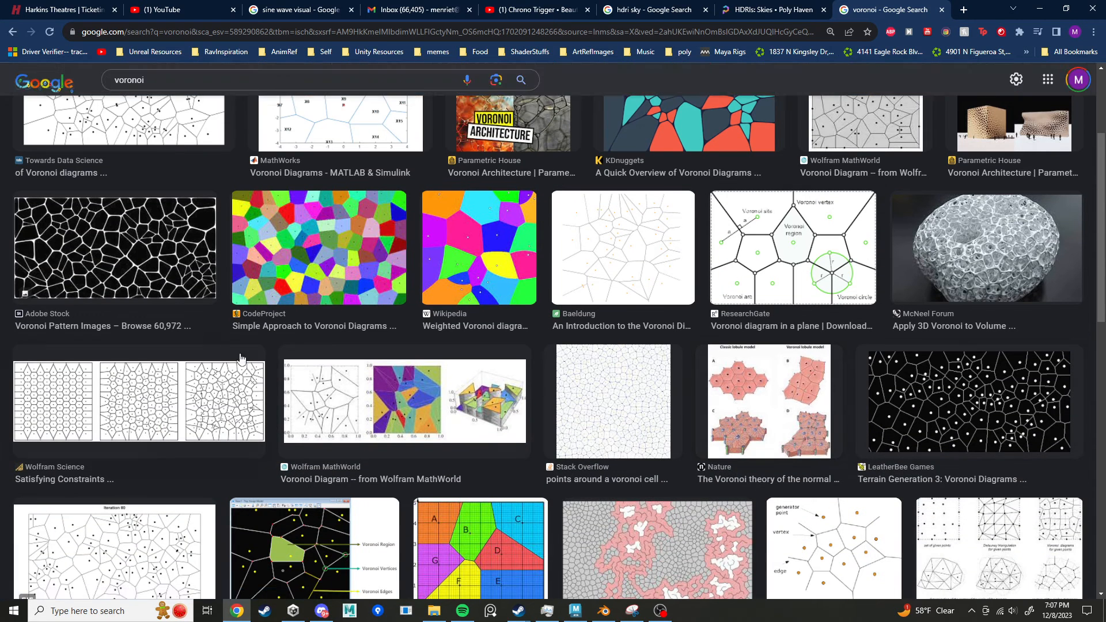
pyautogui.scroll(-4, 318, 357)
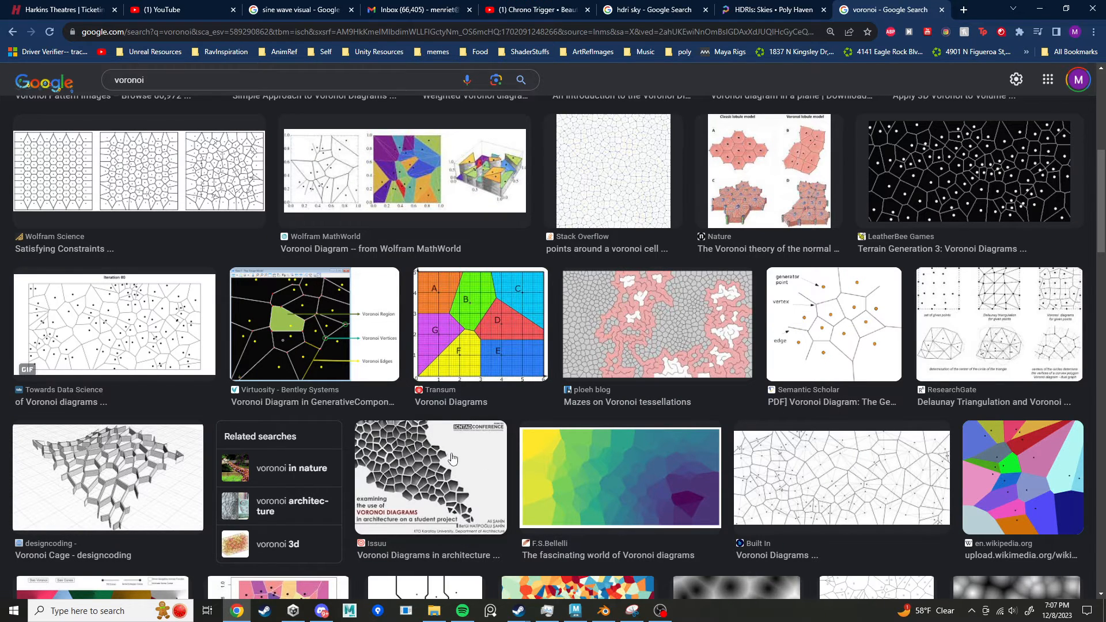
pyautogui.scroll(6, 435, 461)
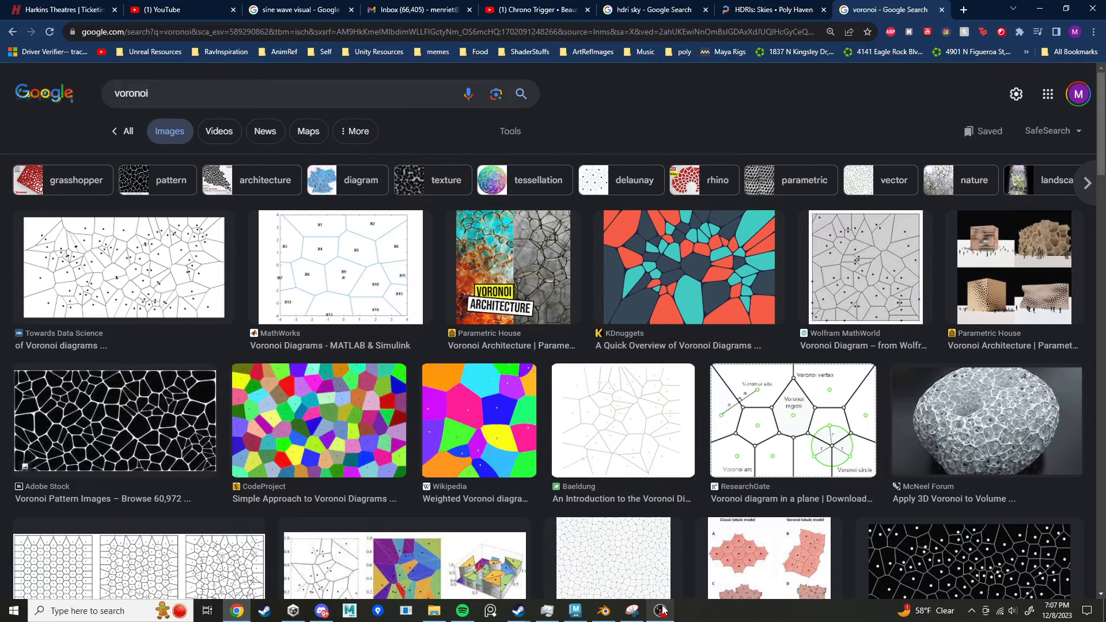
# Step: Switch back to Blender and select Plane.002 to bring up its newOcean node tree
pyautogui.click(603, 611)
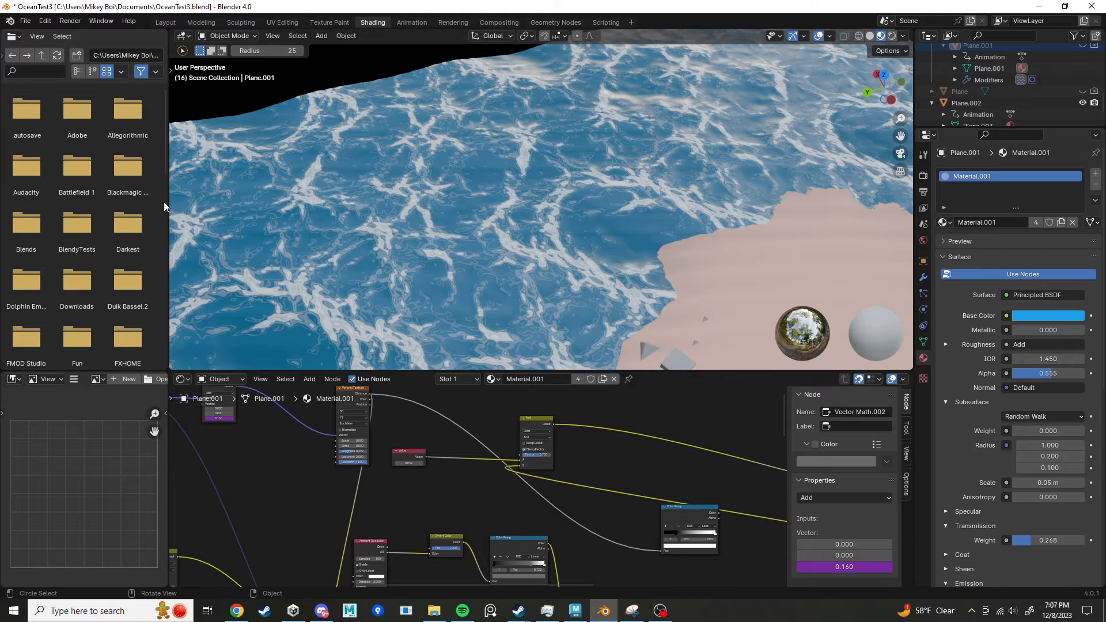
pyautogui.moveTo(462, 510); pyautogui.dragTo(521, 525, button='middle')
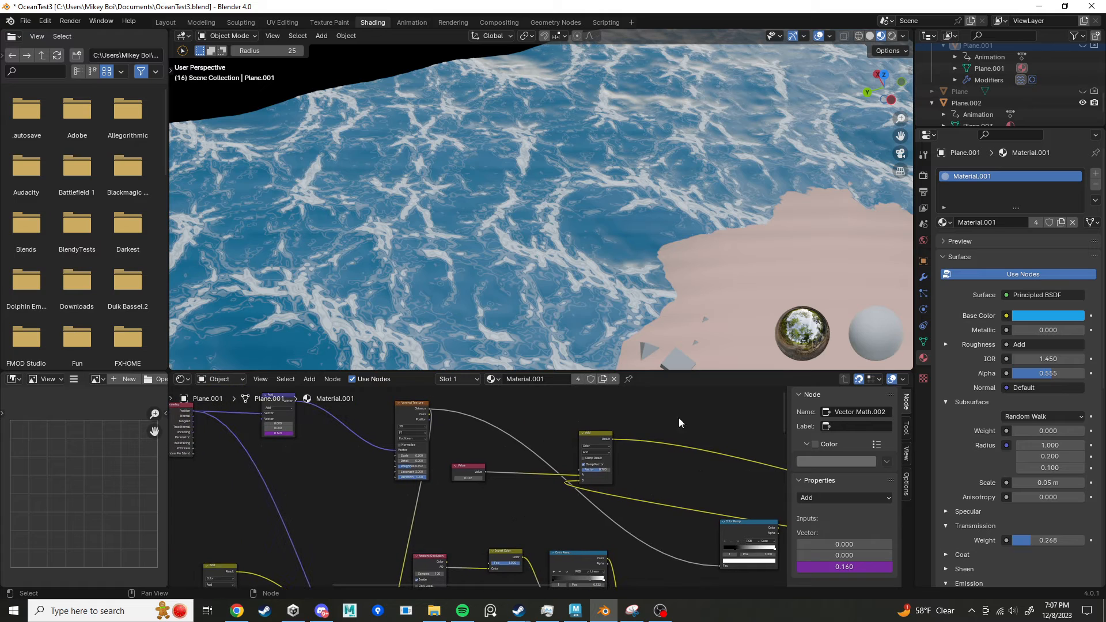
pyautogui.scroll(-2, 1011, 103)
pyautogui.click(1010, 104)
pyautogui.moveTo(434, 470); pyautogui.dragTo(719, 450, button='middle')
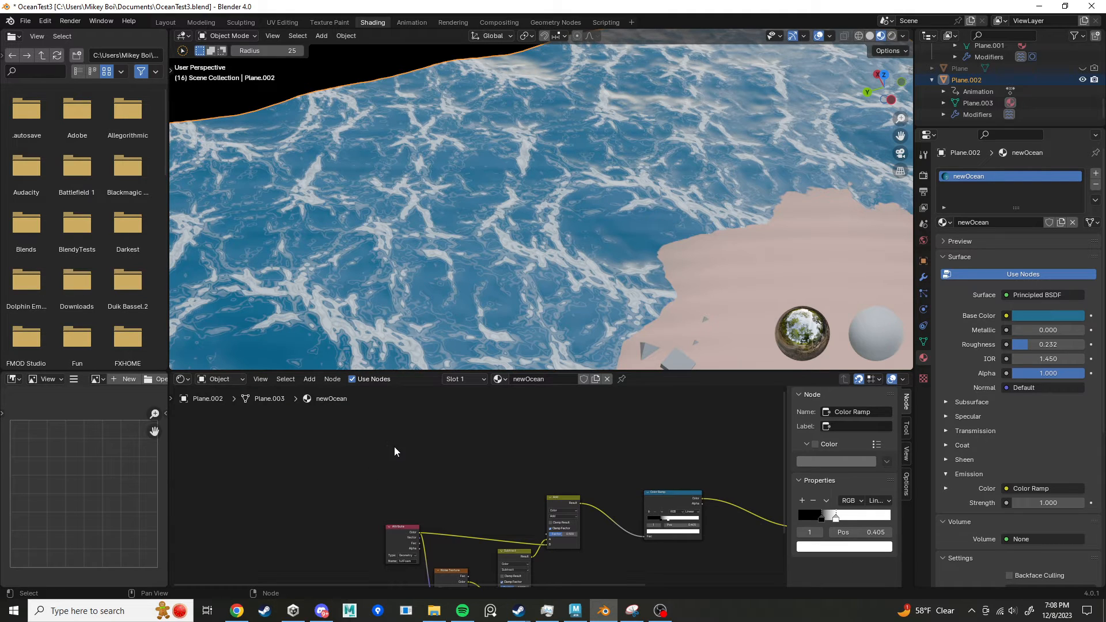
# Step: Add a Geometry node in the empty space above the Attribute node in the newOcean material
pyautogui.rightClick(382, 433)
pyautogui.hotkey('shift', 'a')
pyautogui.write('g')
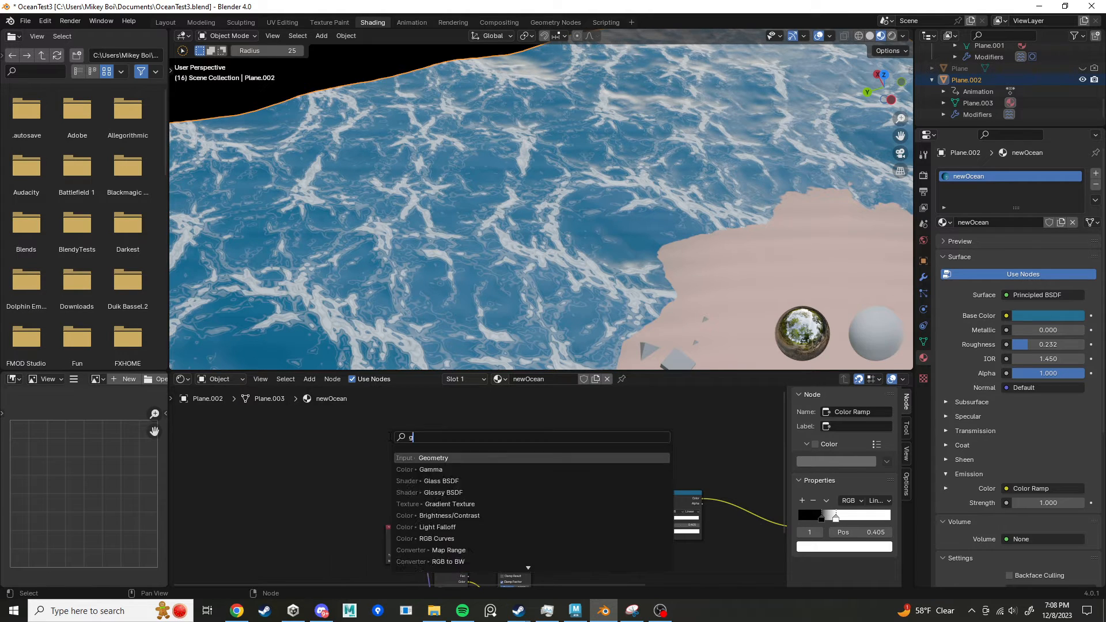
pyautogui.write('e')
pyautogui.click(433, 458)
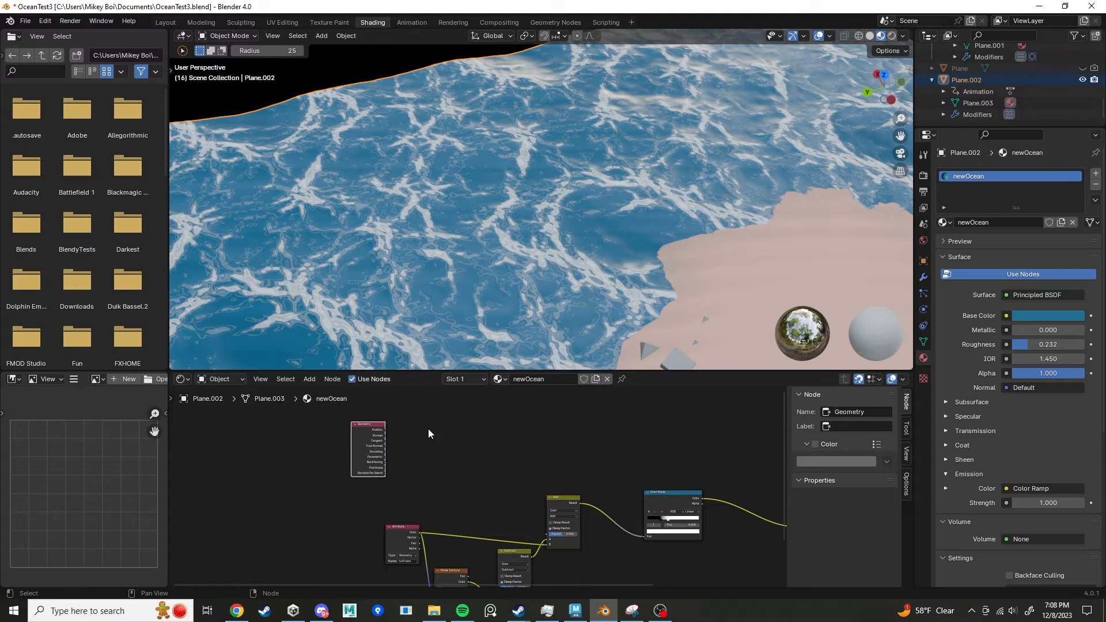
pyautogui.click(403, 437)
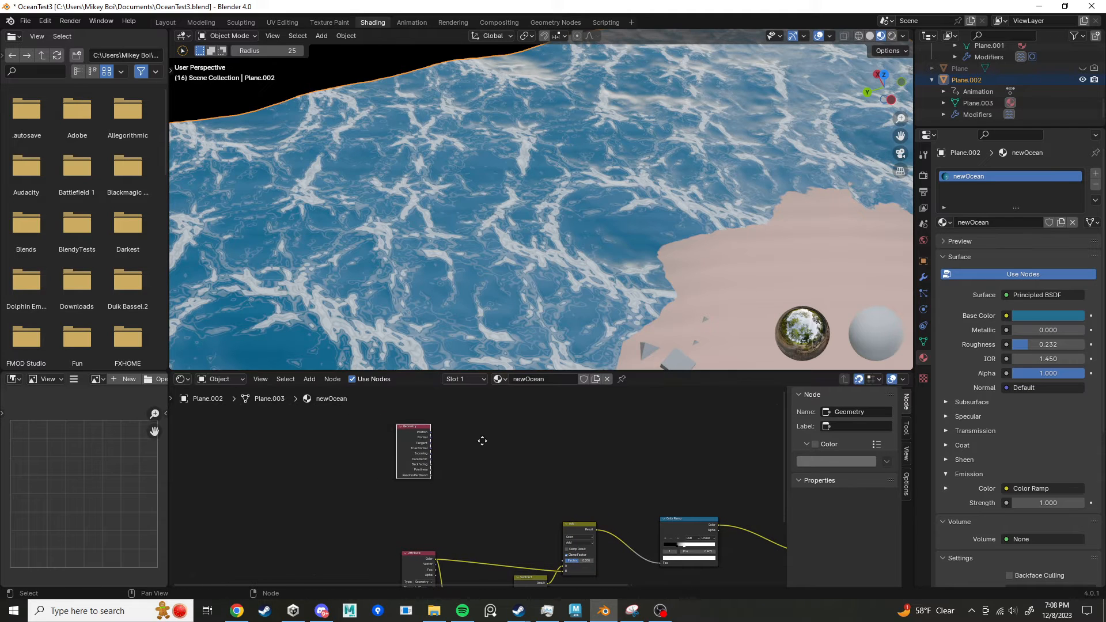
# Step: Add a Voronoi Texture node fed by the Geometry node's Position output through its Vector input
pyautogui.scroll(3, 438, 444)
pyautogui.moveTo(406, 431); pyautogui.dragTo(485, 431)
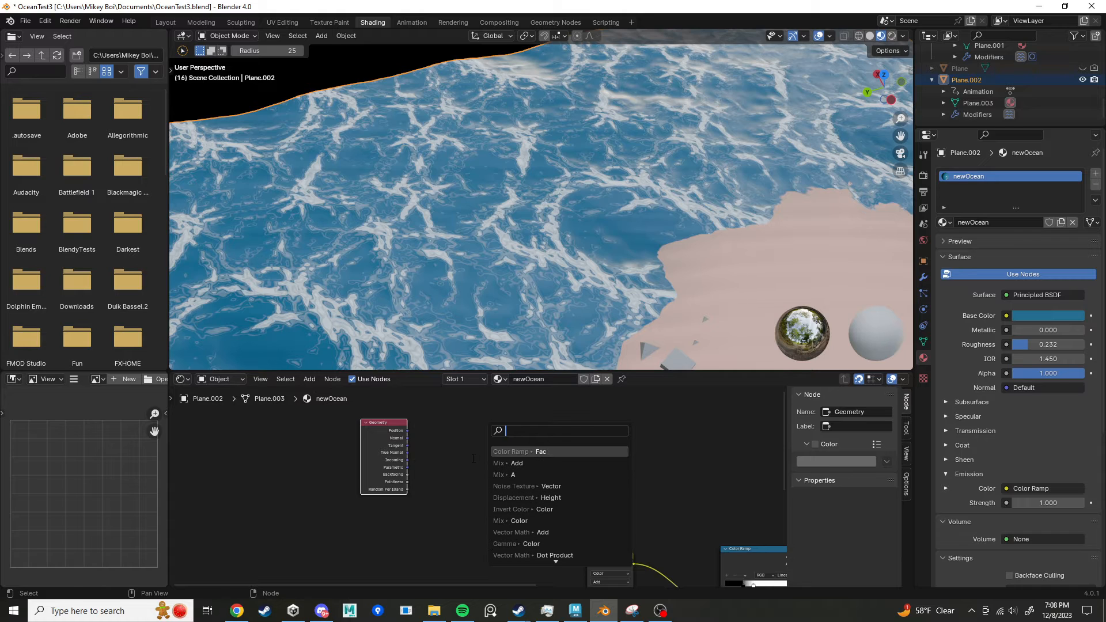
pyautogui.write('voro')
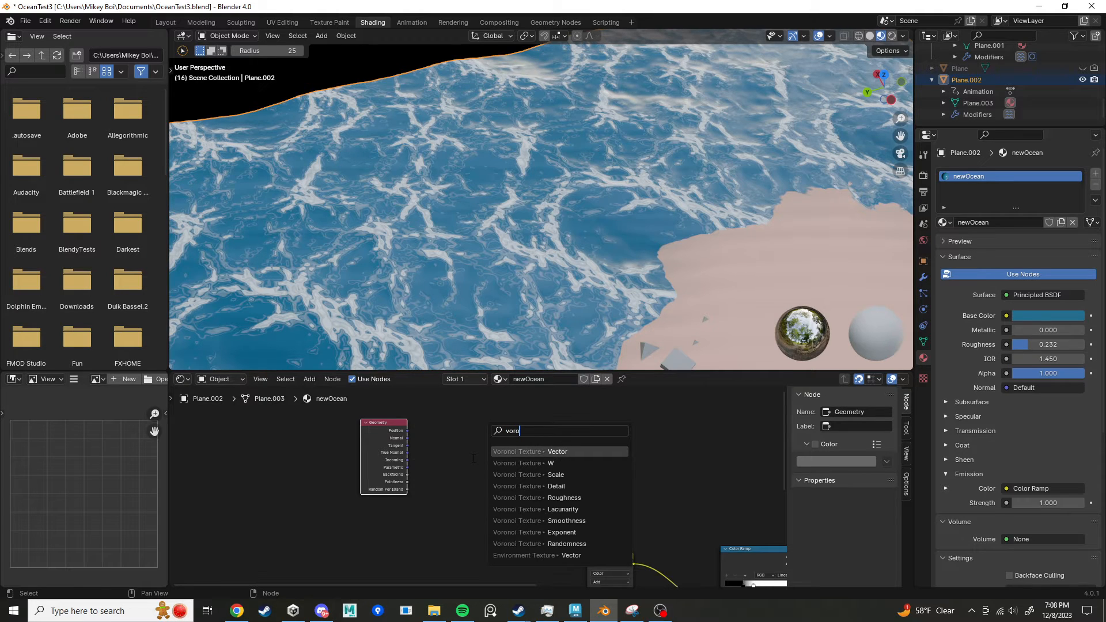
pyautogui.press('Return')
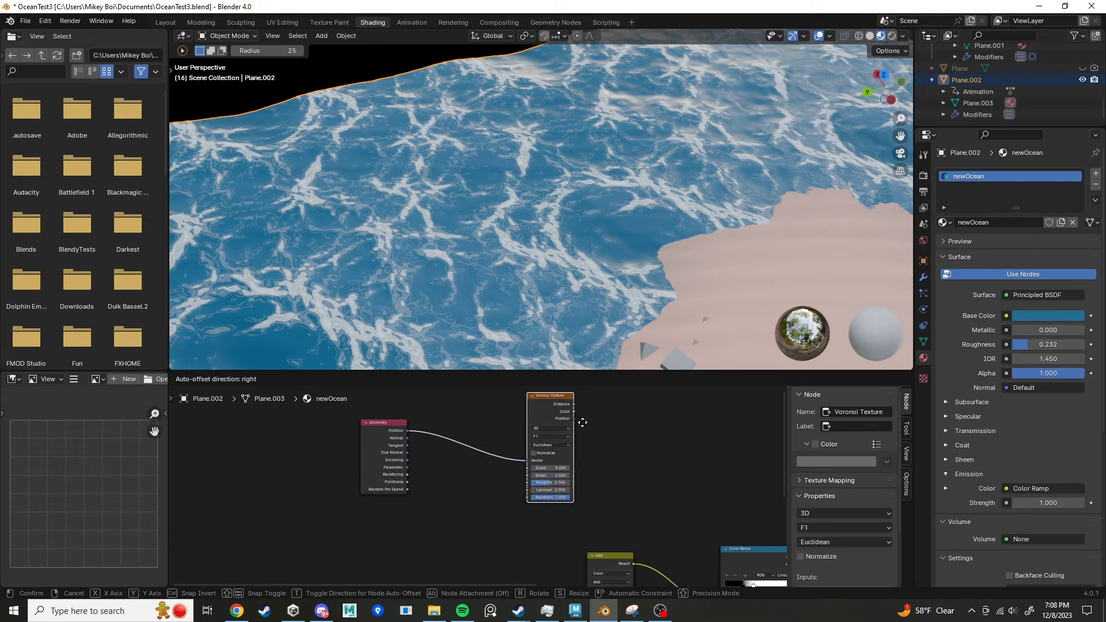
pyautogui.click(583, 421)
# Step: Connect the Voronoi Texture's Color output to the Principled BSDF's Emission Color, replacing the Color Ramp link
pyautogui.moveTo(600, 455); pyautogui.dragTo(417, 474, button='middle')
pyautogui.scroll(-5, 464, 452)
pyautogui.scroll(1, 424, 426)
pyautogui.moveTo(373, 422); pyautogui.dragTo(669, 539)
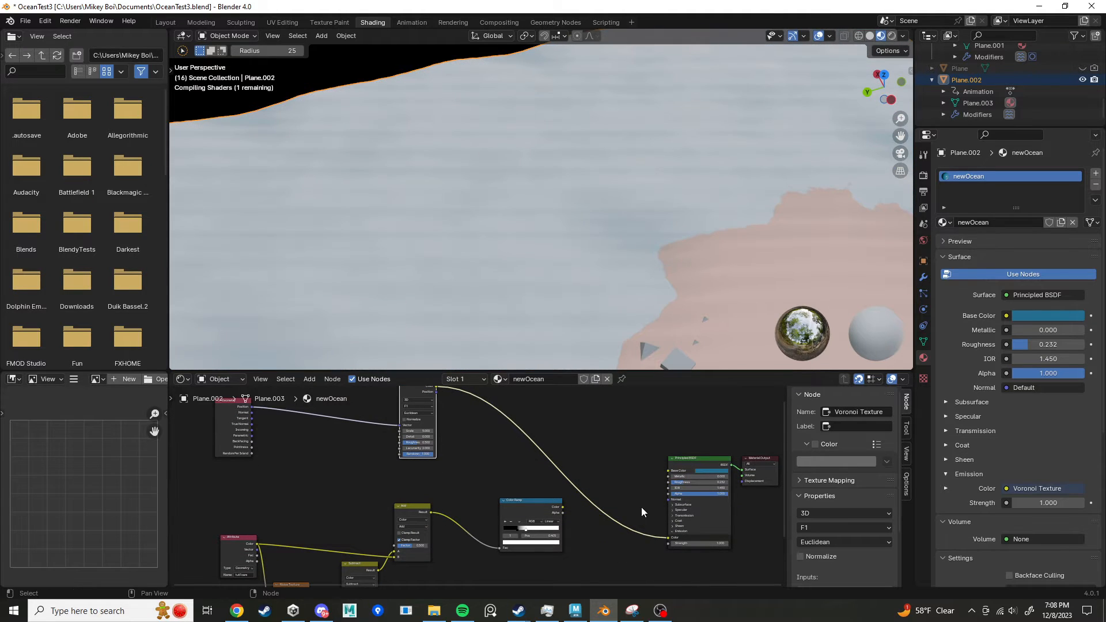
# Step: Set the Voronoi Texture's Scale to 0.500
pyautogui.moveTo(520, 467); pyautogui.dragTo(603, 513, button='middle')
pyautogui.scroll(8, 576, 509)
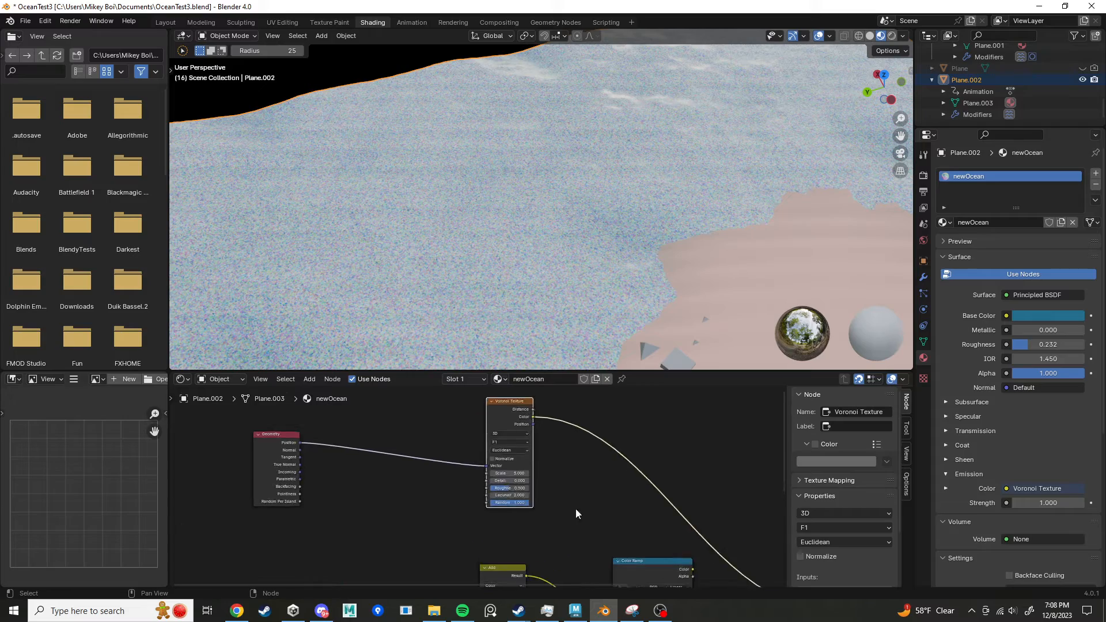
pyautogui.scroll(2, 599, 486)
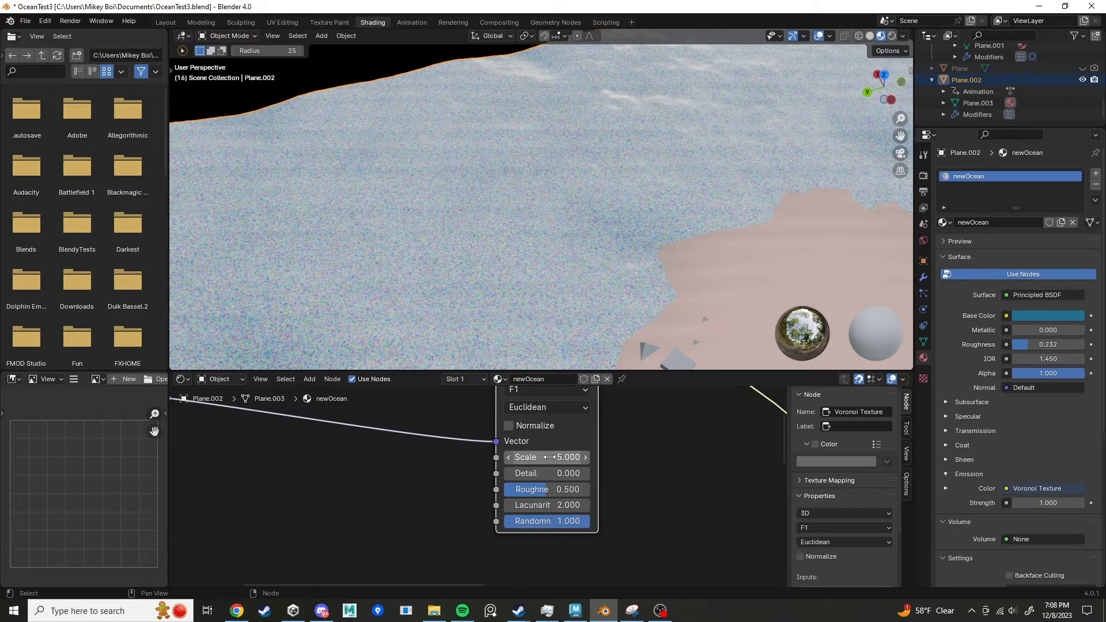
pyautogui.moveTo(549, 457); pyautogui.dragTo(472, 457)
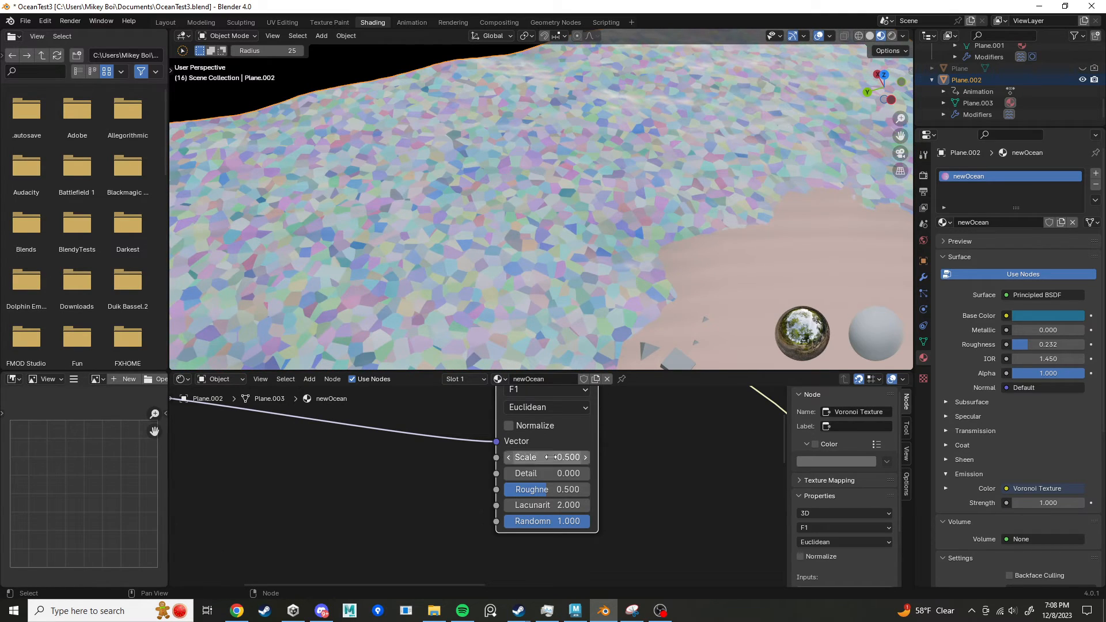
# Step: Set the Voronoi Texture's feature output to F2, keeping it three-dimensional
pyautogui.keyDown('shift'); pyautogui.scroll(3, 569, 425); pyautogui.keyUp('shift')
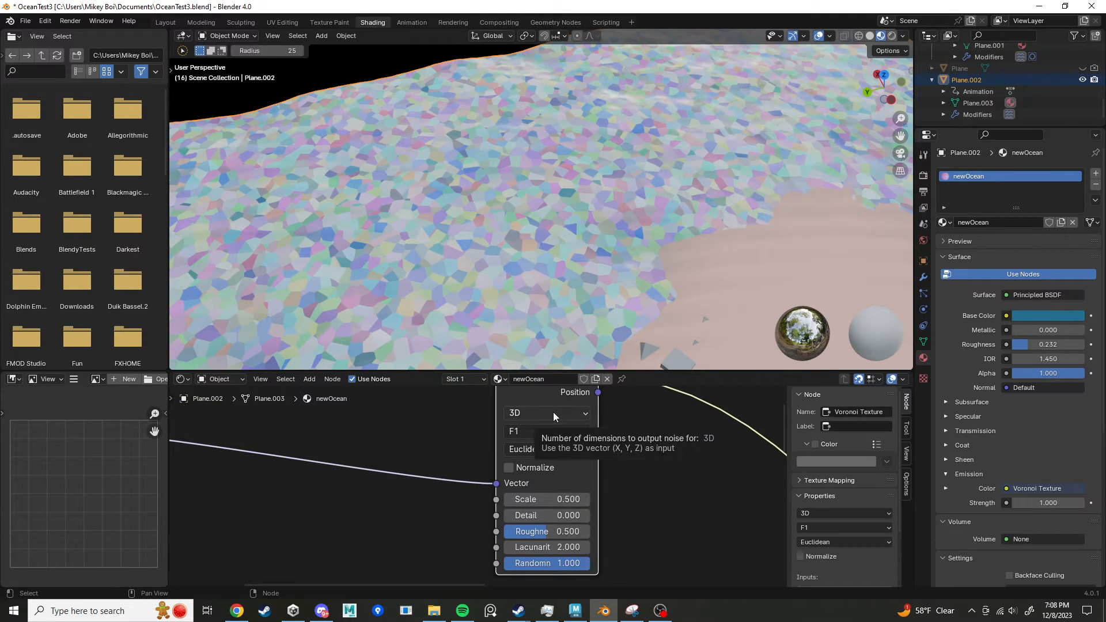
pyautogui.click(552, 413)
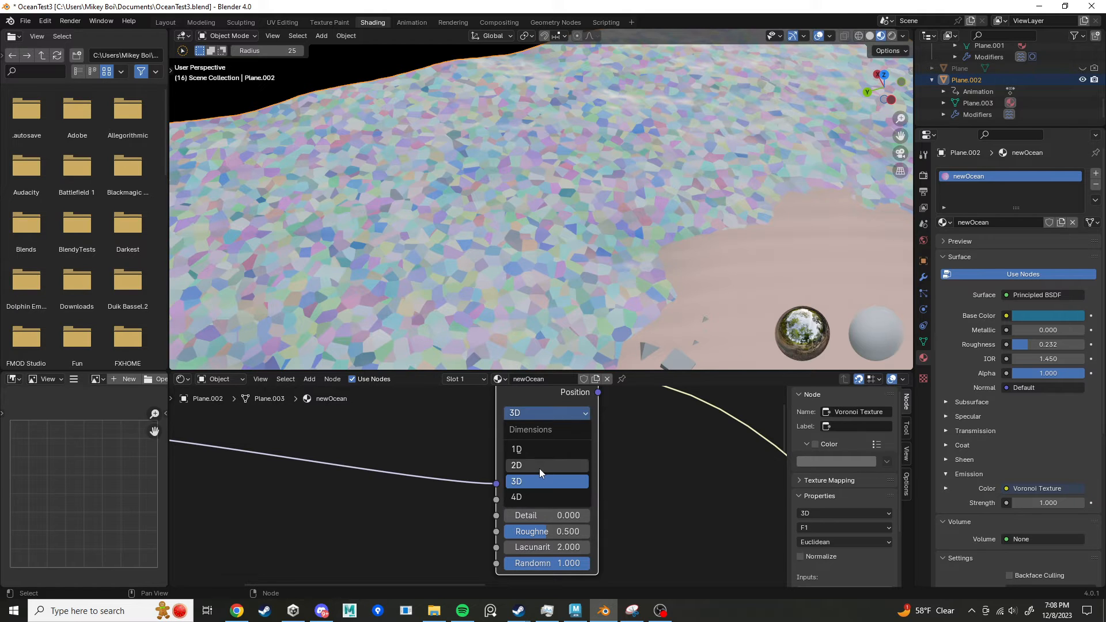
pyautogui.click(534, 412)
pyautogui.click(537, 431)
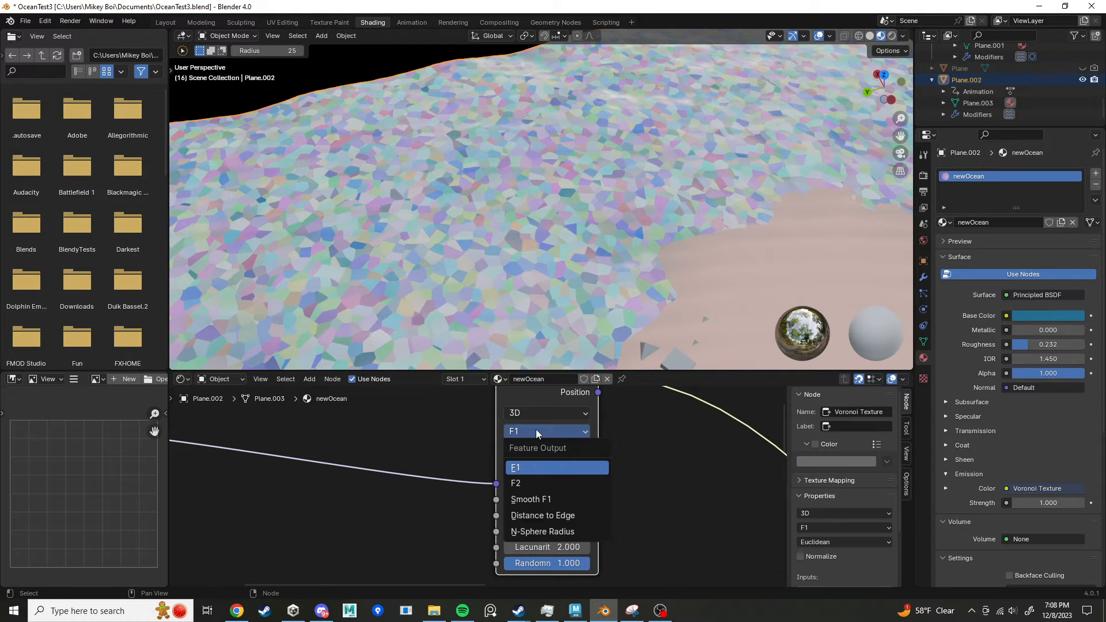
pyautogui.click(524, 485)
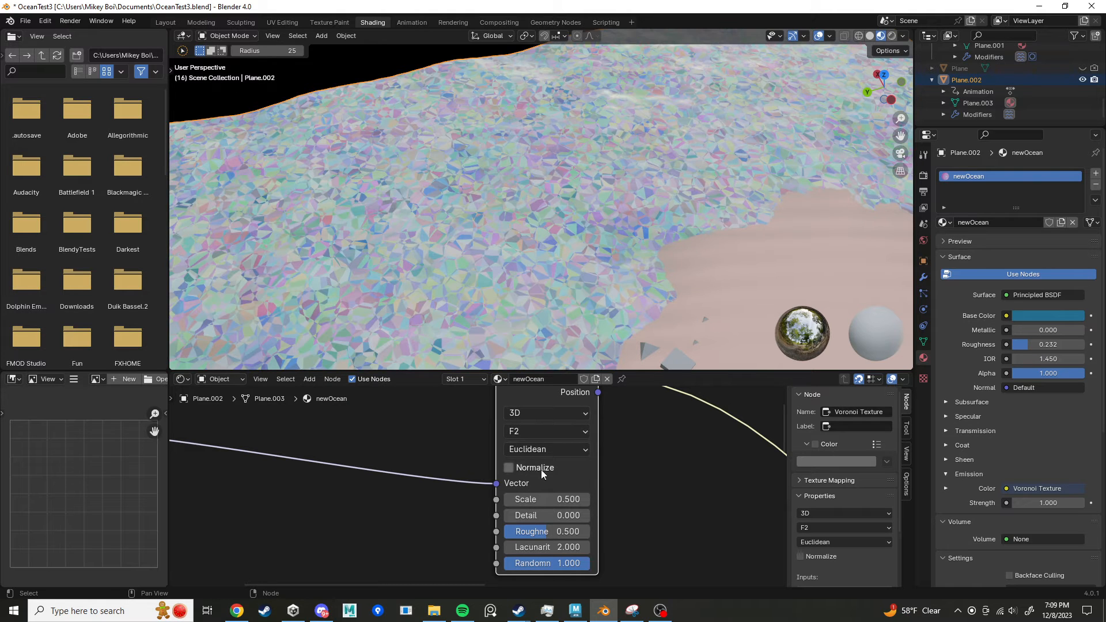
# Step: Switch the Voronoi Texture's feature output to Smooth F1 and on to Distance to Edge
pyautogui.click(543, 432)
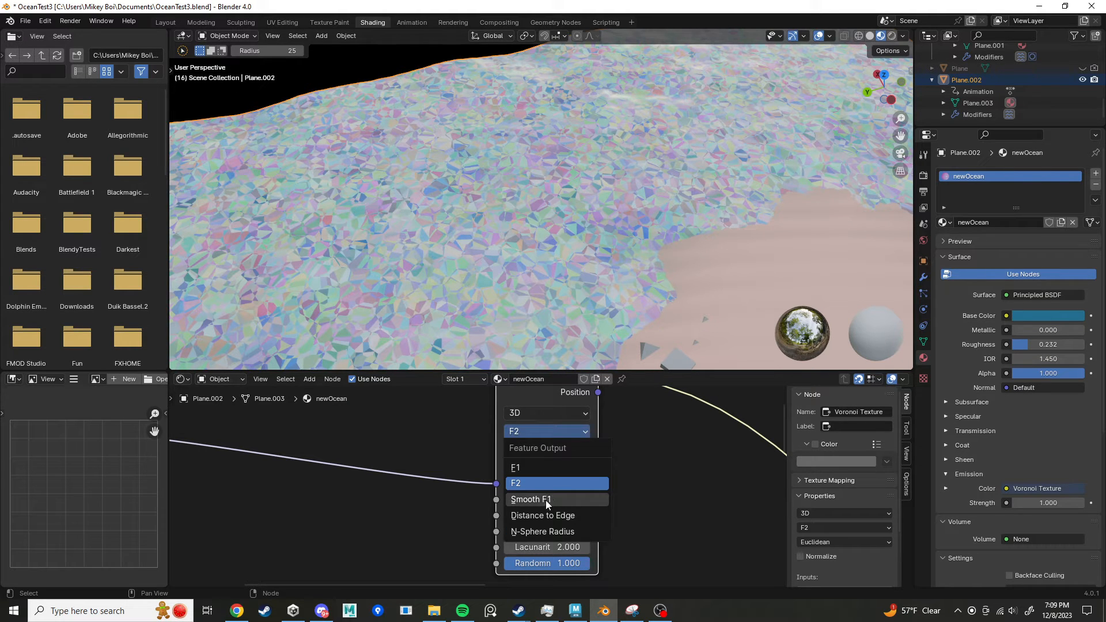
pyautogui.click(546, 500)
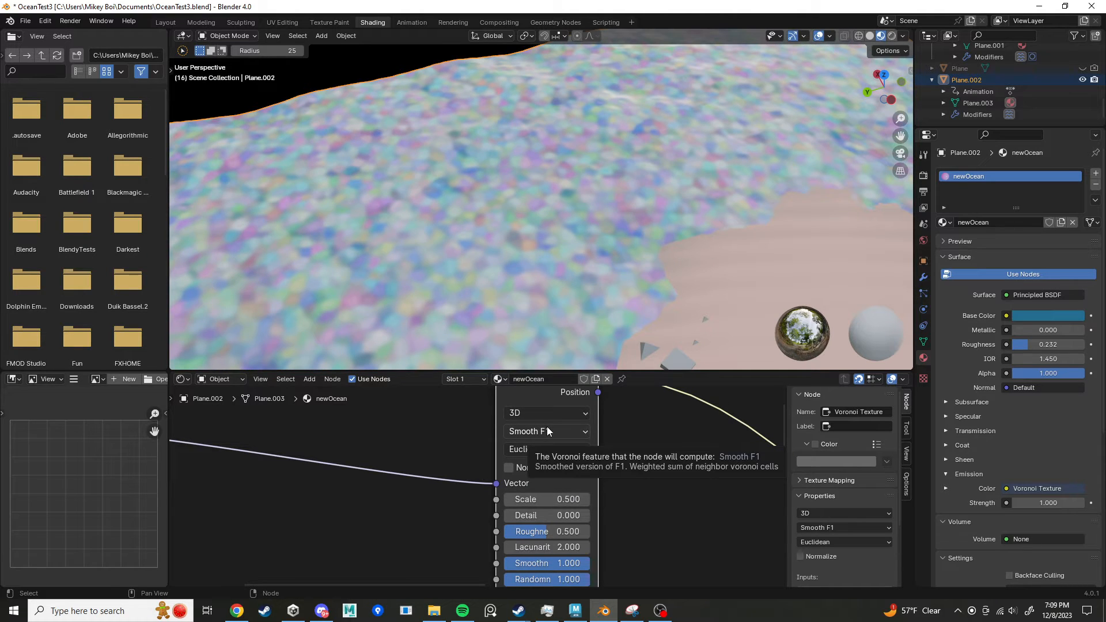
pyautogui.click(544, 432)
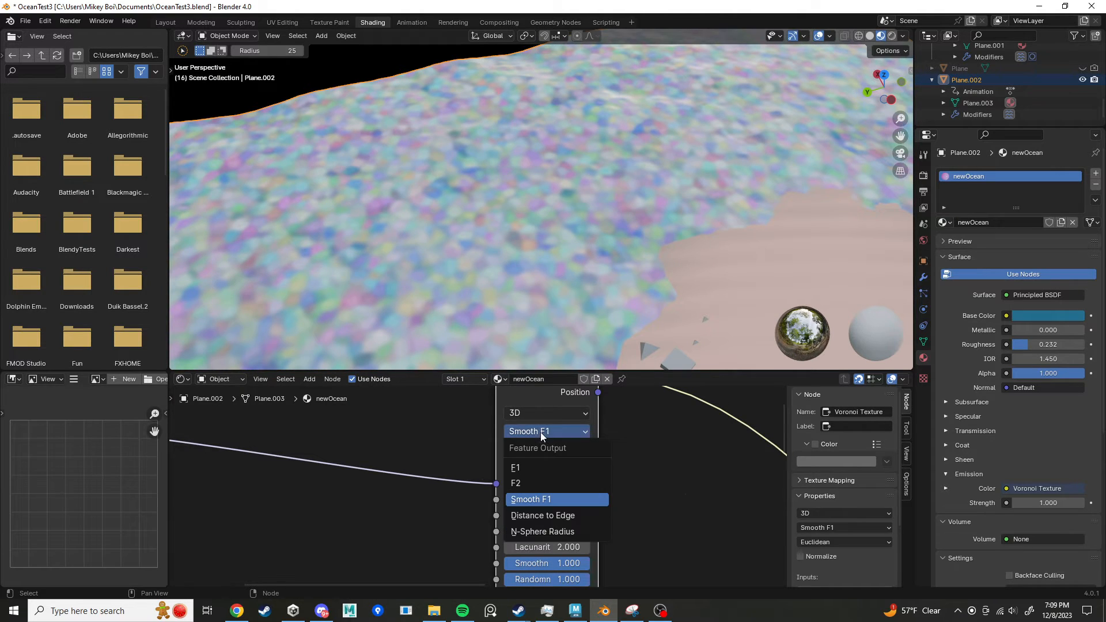
pyautogui.click(552, 515)
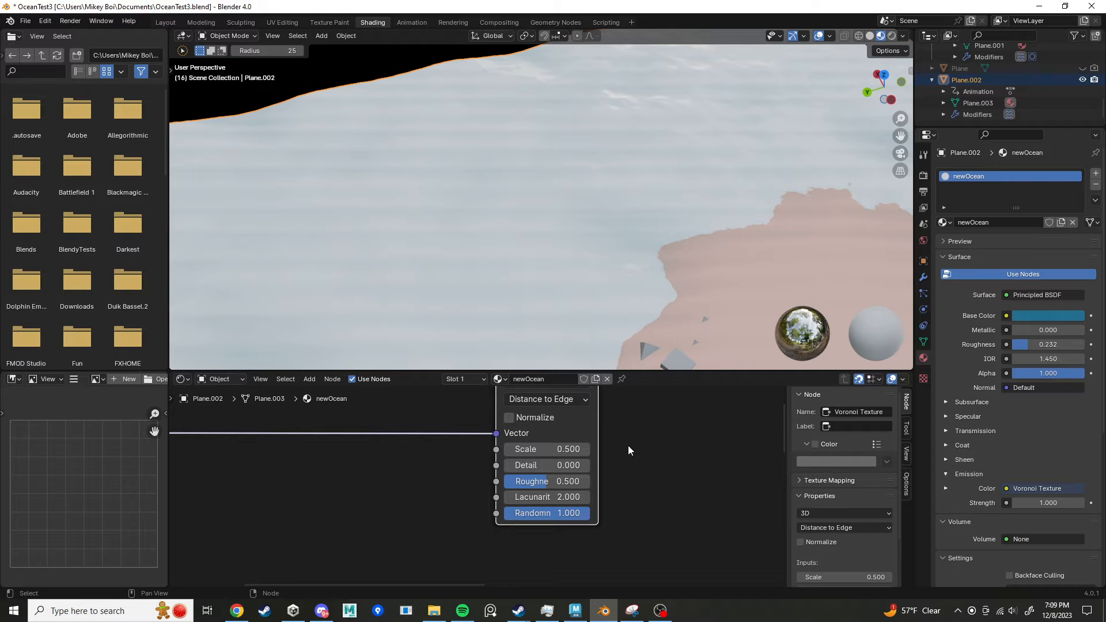
# Step: Try N-Sphere Radius as the Voronoi Texture's feature output and return it to Distance to Edge
pyautogui.scroll(-2, 602, 501)
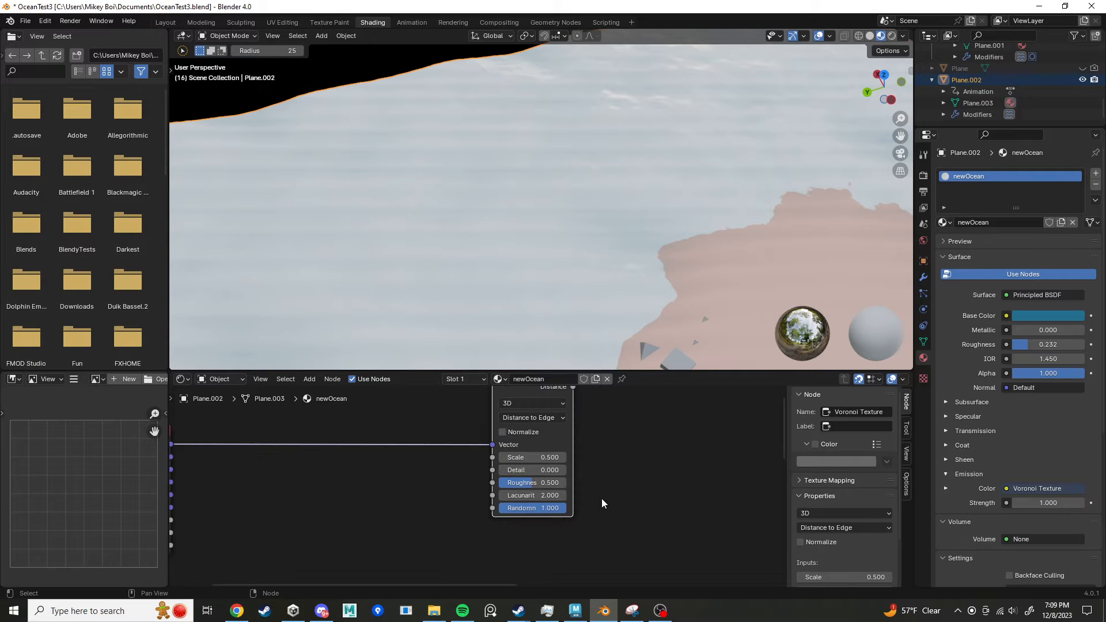
pyautogui.click(526, 428)
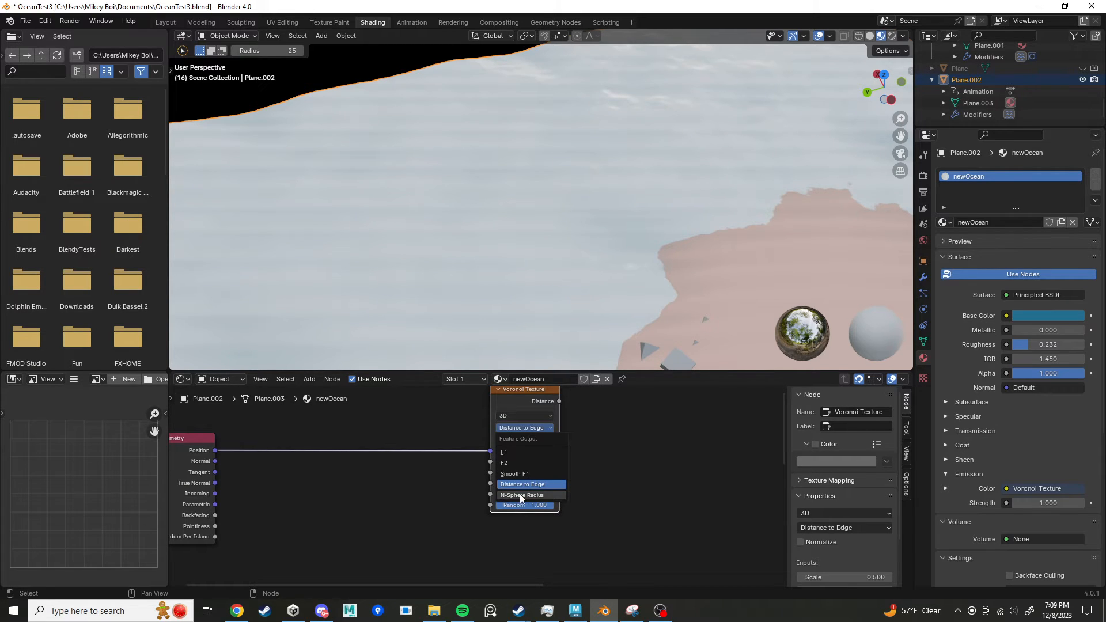
pyautogui.click(520, 493)
pyautogui.scroll(3, 580, 434)
pyautogui.moveTo(612, 456); pyautogui.dragTo(584, 495, button='middle')
pyautogui.scroll(-2, 481, 485)
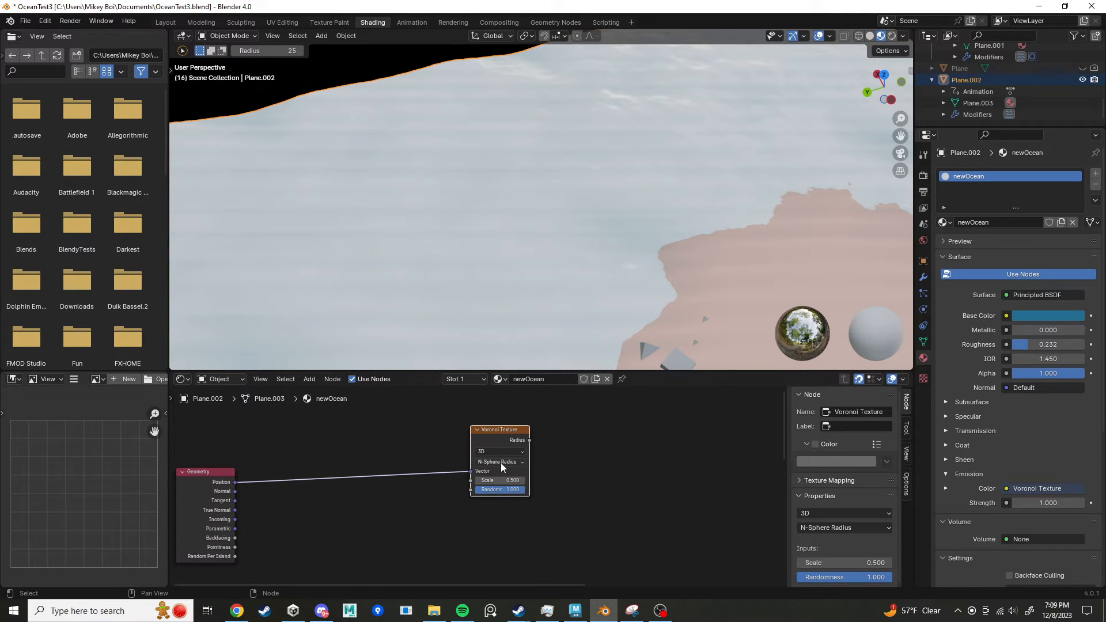
pyautogui.click(500, 462)
pyautogui.click(498, 511)
pyautogui.scroll(-3, 538, 457)
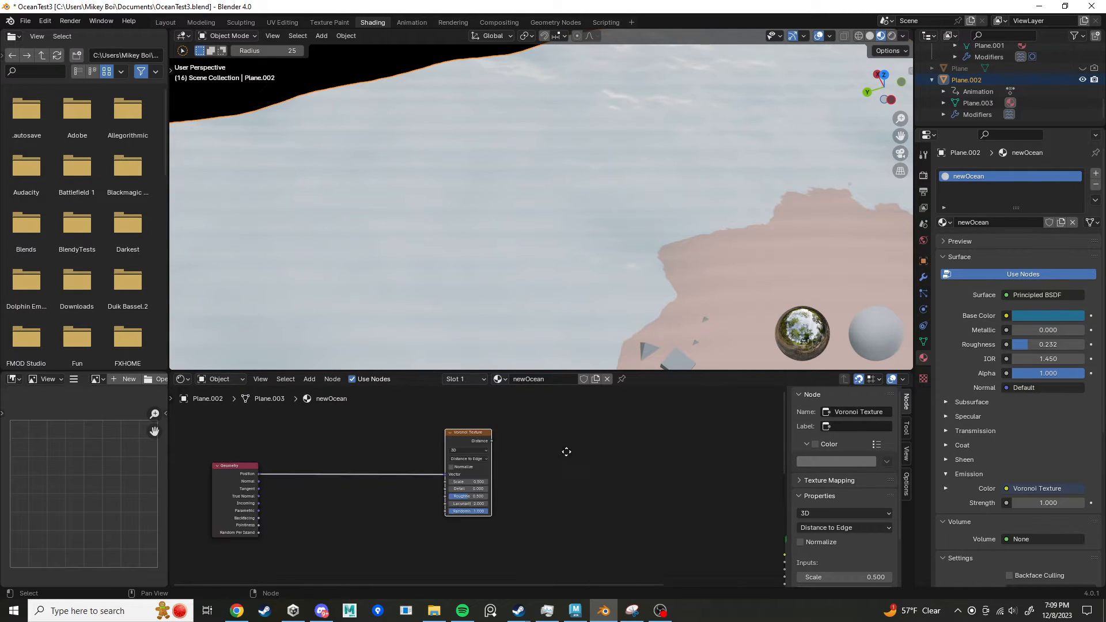
# Step: Connect the Voronoi Texture's Distance output to the Principled BSDF's Emission Color, keeping the Distance to Edge feature
pyautogui.moveTo(396, 428); pyautogui.dragTo(610, 492)
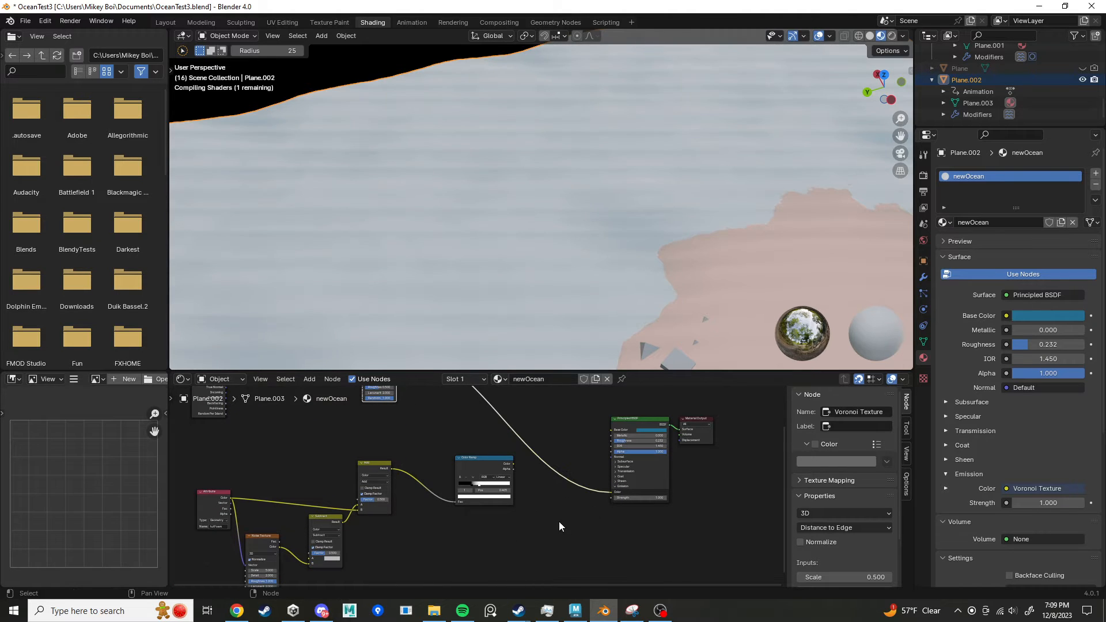
pyautogui.moveTo(555, 497); pyautogui.dragTo(631, 553, button='middle')
pyautogui.scroll(1, 507, 457)
pyautogui.moveTo(503, 433); pyautogui.dragTo(535, 500, button='middle')
pyautogui.scroll(3, 534, 500)
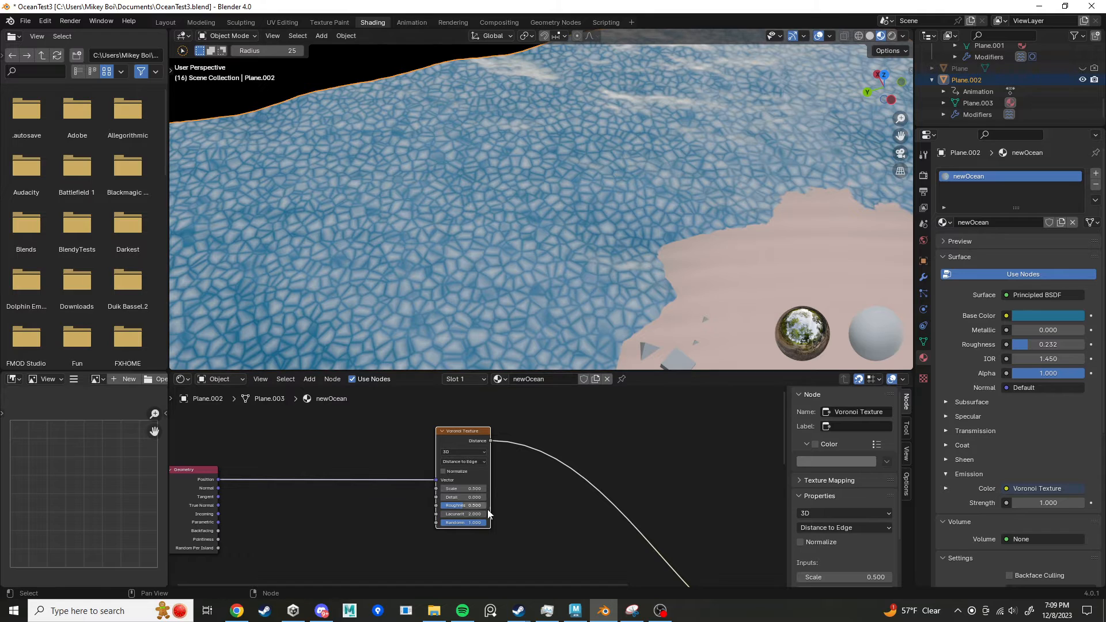
pyautogui.scroll(1, 492, 490)
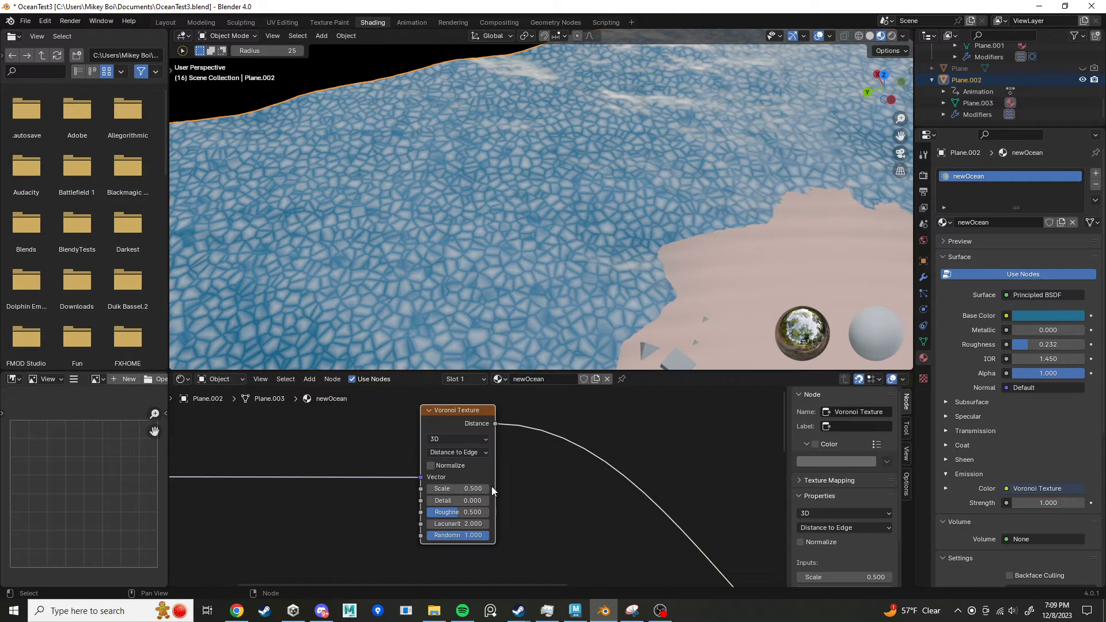
pyautogui.click(465, 454)
pyautogui.click(463, 515)
# Step: Set the Voronoi Texture's feature output to N-Sphere Radius and connect its Radius output to the Principled BSDF's Emission Color
pyautogui.click(458, 453)
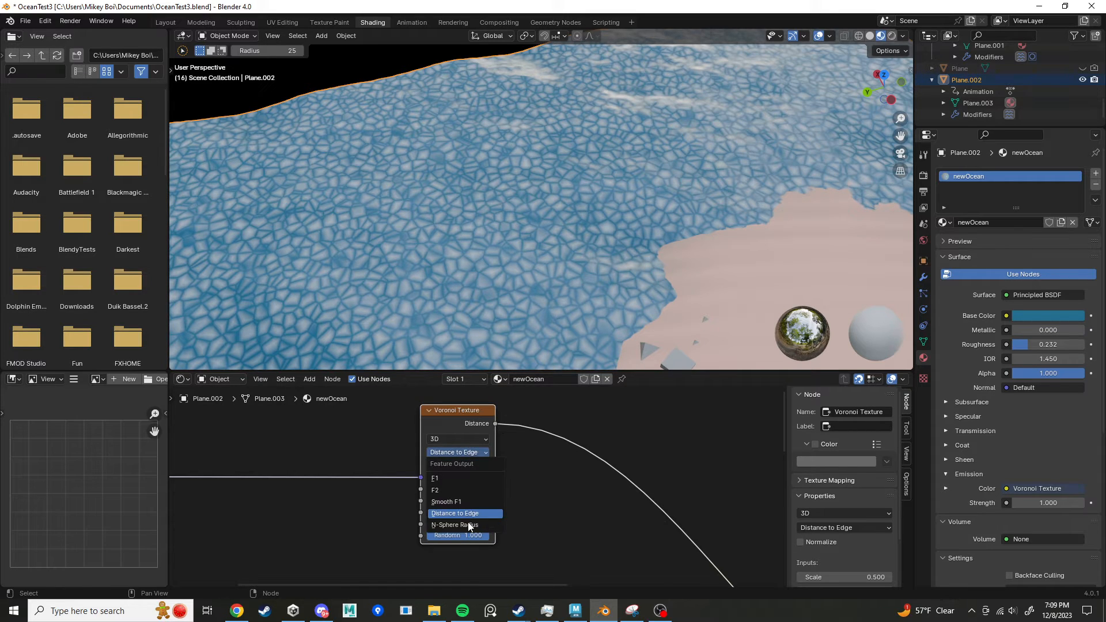
pyautogui.click(467, 523)
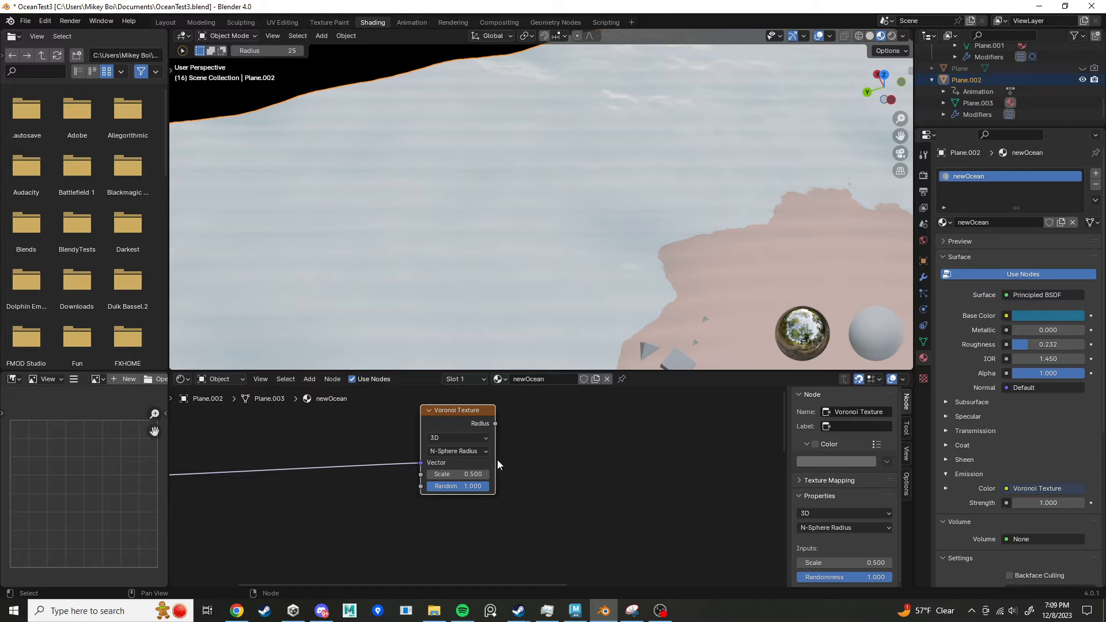
pyautogui.scroll(-3, 496, 429)
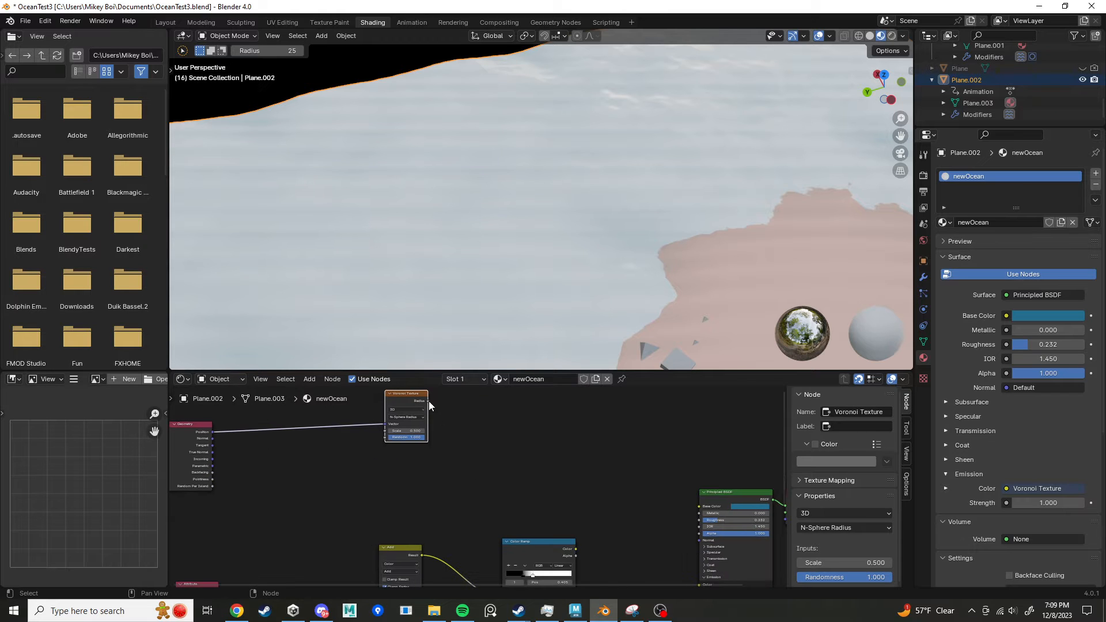
pyautogui.scroll(-1, 431, 404)
pyautogui.moveTo(435, 413); pyautogui.dragTo(666, 547)
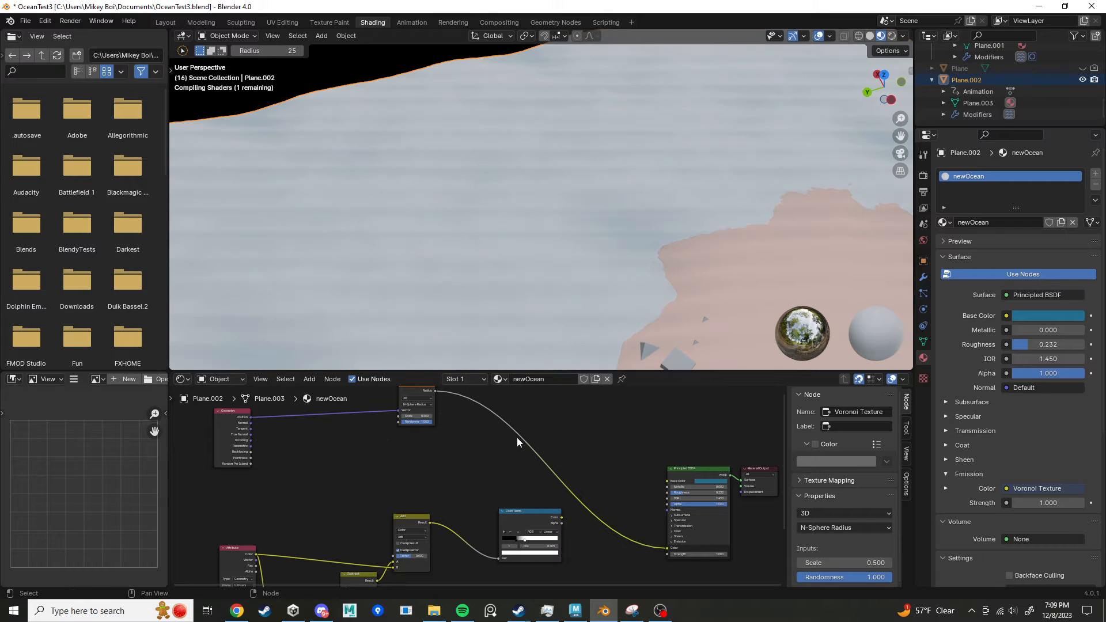
pyautogui.scroll(2, 538, 434)
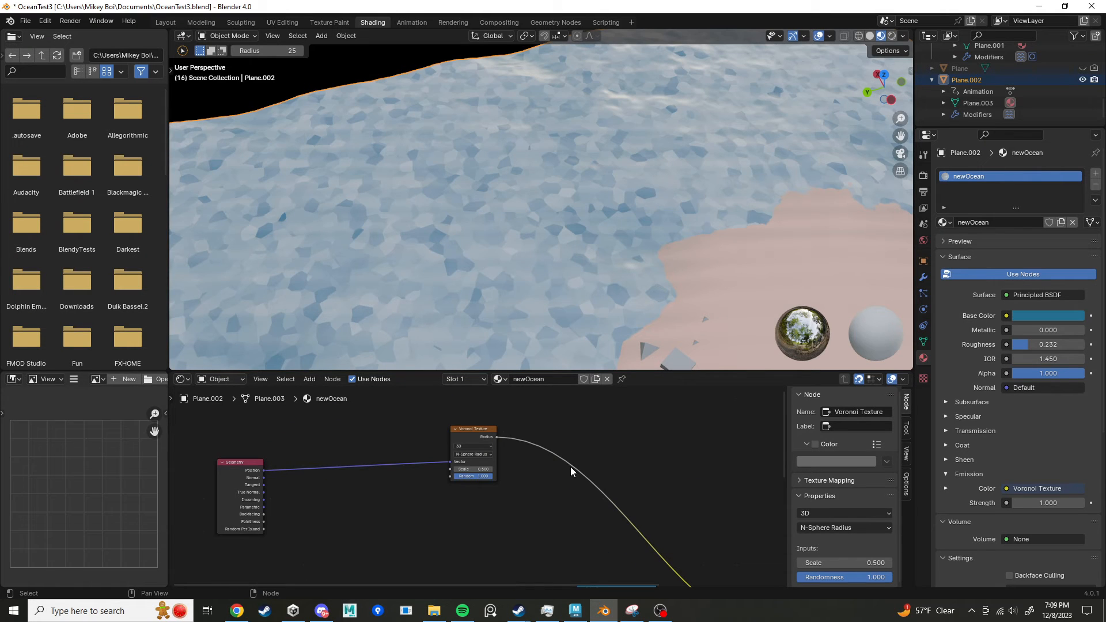
pyautogui.scroll(3, 505, 489)
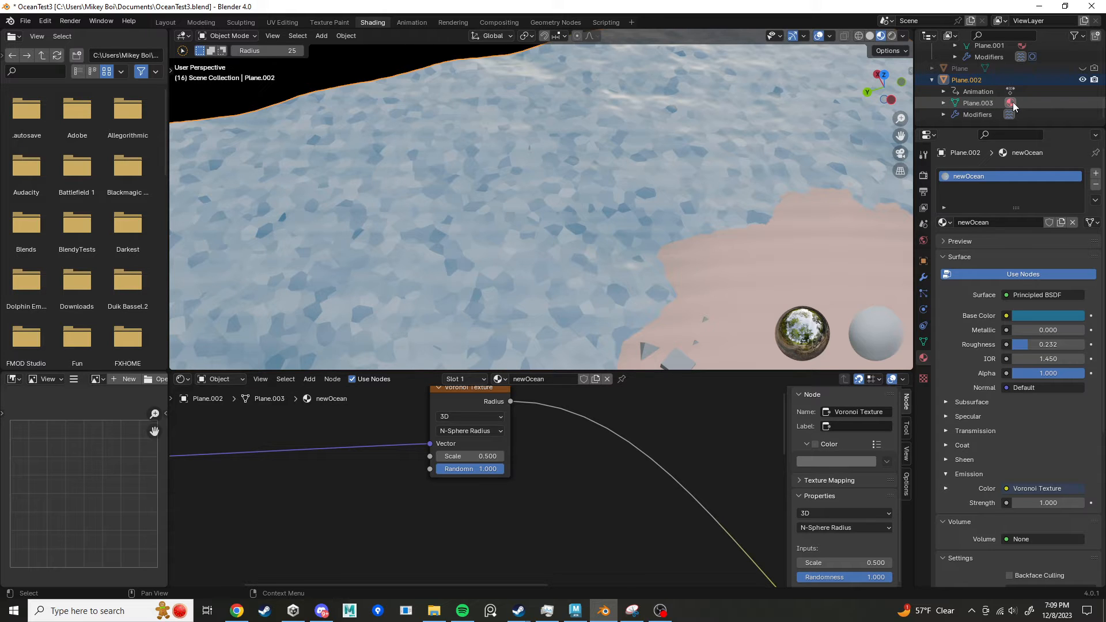
# Step: Open Plane.001's Material.001 and examine how its Voronoi Texture is configured and fed by the Geometry and vector Add nodes
pyautogui.scroll(3, 1017, 102)
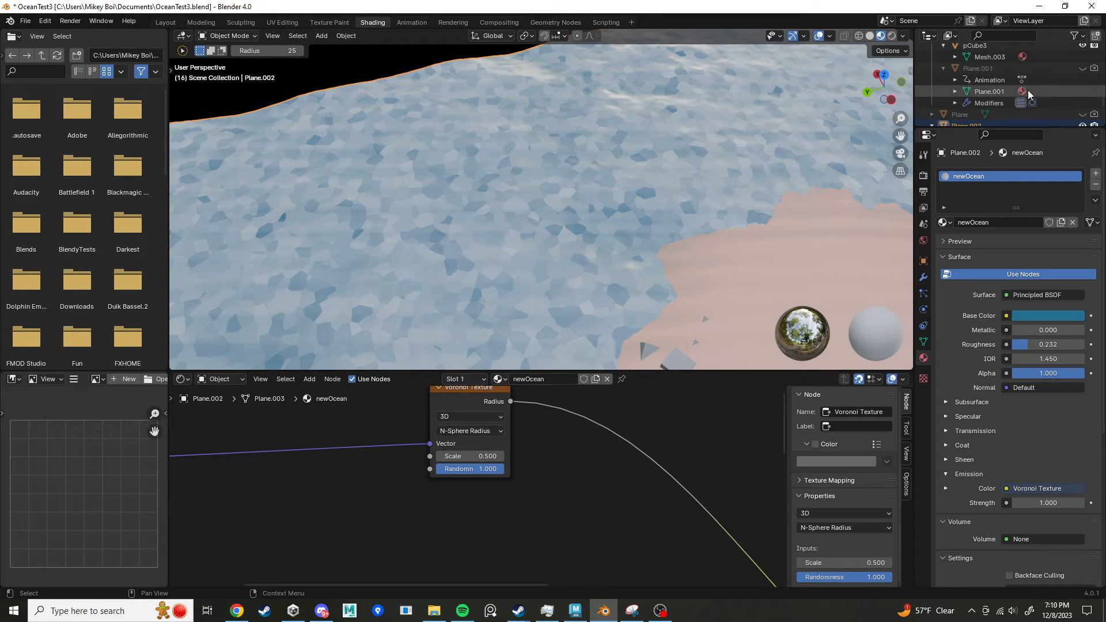
pyautogui.click(1022, 92)
pyautogui.moveTo(557, 472); pyautogui.dragTo(624, 531, button='middle')
pyautogui.moveTo(713, 500); pyautogui.dragTo(526, 451, button='middle')
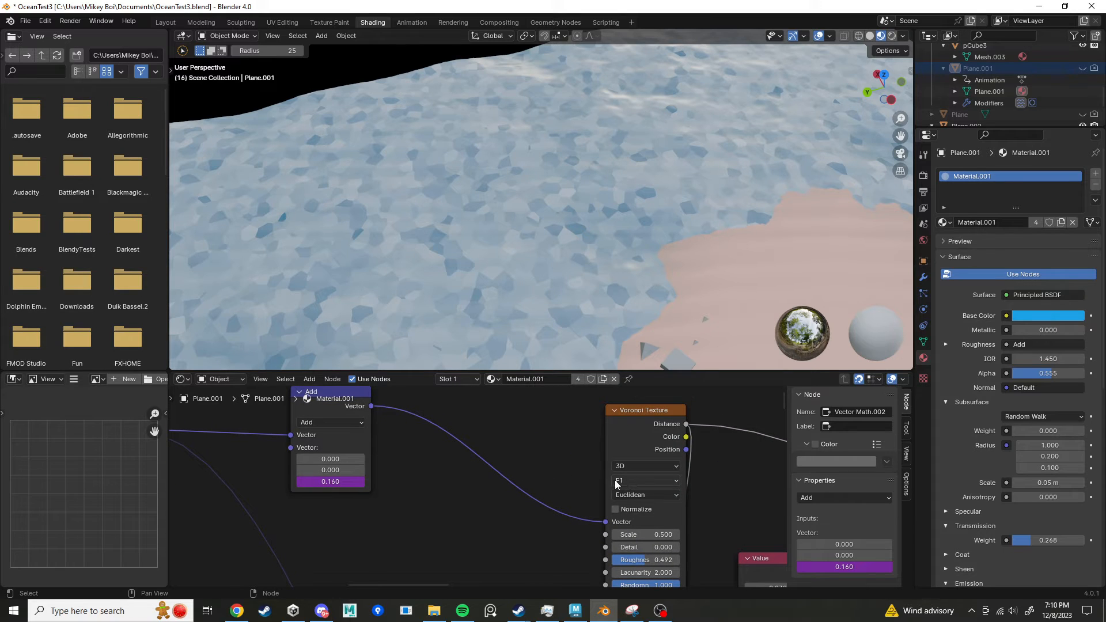
pyautogui.moveTo(611, 482); pyautogui.dragTo(548, 454, button='middle')
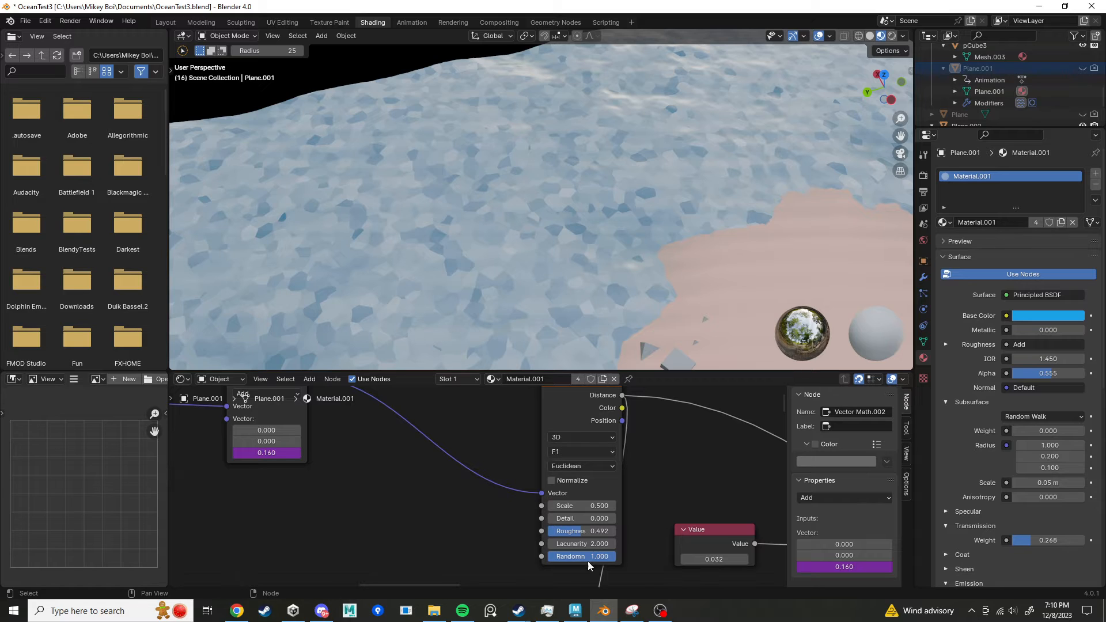
pyautogui.moveTo(452, 546); pyautogui.dragTo(609, 571, button='middle')
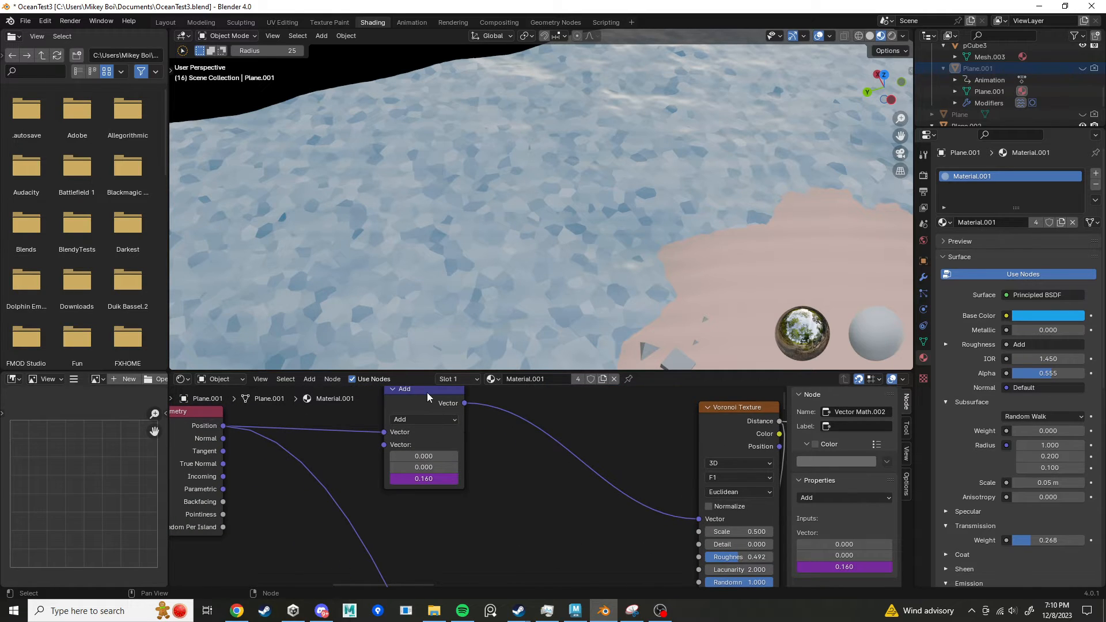
pyautogui.moveTo(427, 397); pyautogui.dragTo(416, 412)
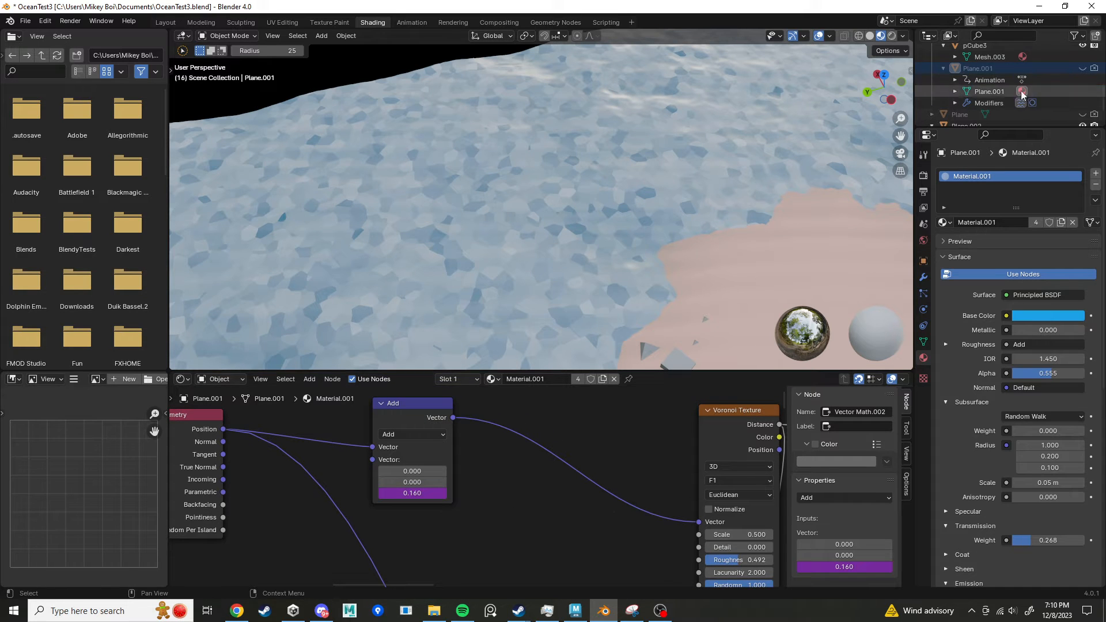
# Step: Return to Plane.002's newOcean material and set the Voronoi Texture's feature output to F1
pyautogui.scroll(-2, 1014, 104)
pyautogui.click(991, 80)
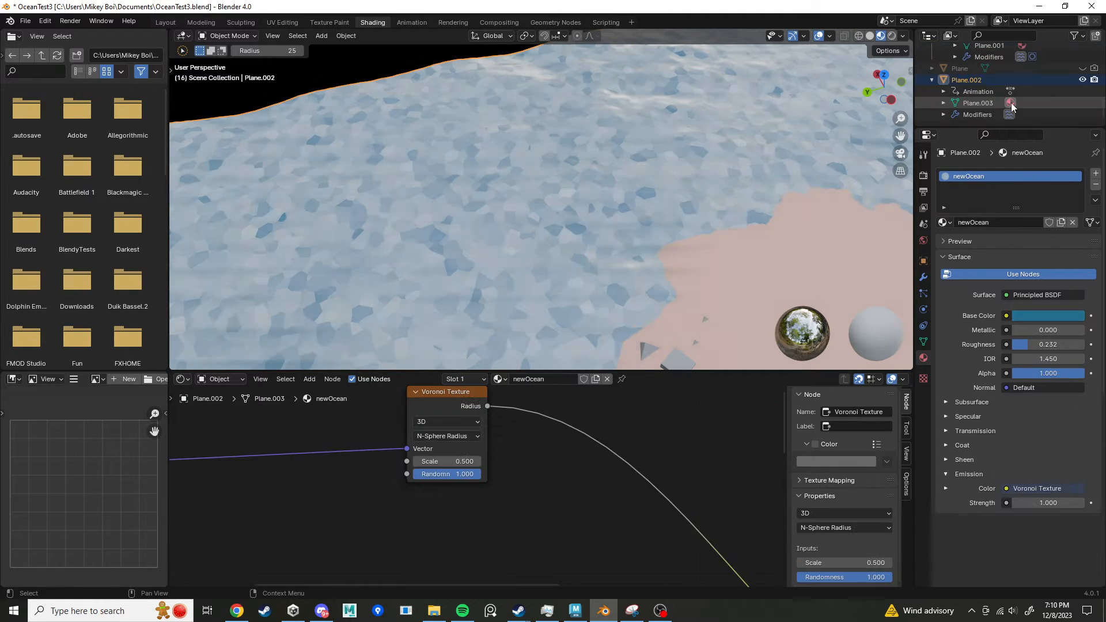
pyautogui.click(533, 445)
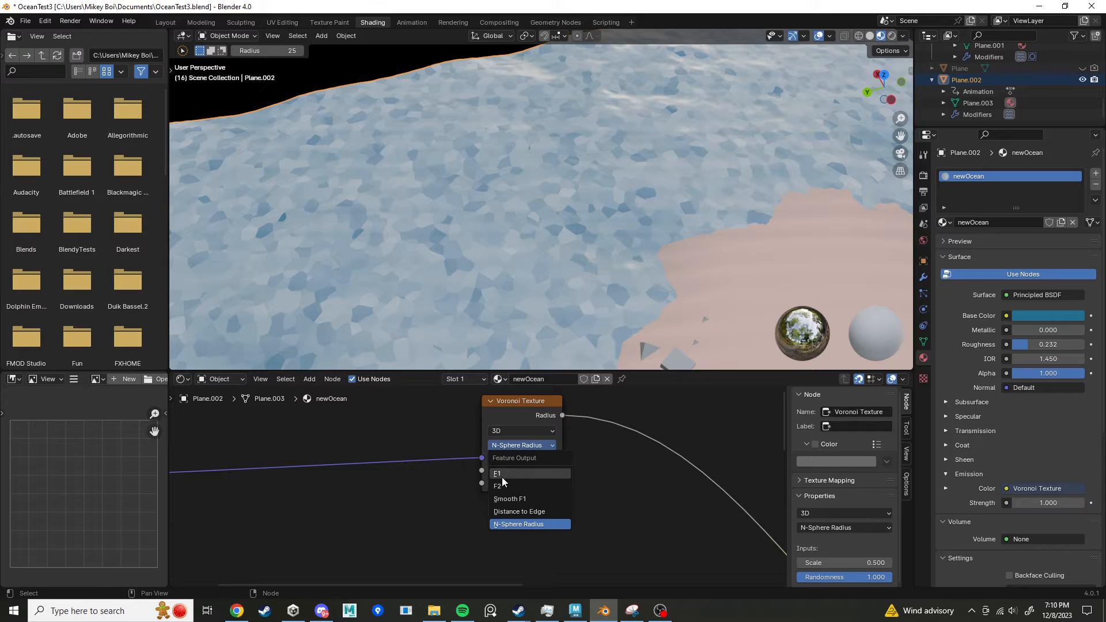
pyautogui.click(521, 473)
# Step: Connect the F1 Voronoi Texture's Distance output to the Principled BSDF's Emission Color and inspect the pattern on the ocean surface
pyautogui.scroll(-4, 529, 484)
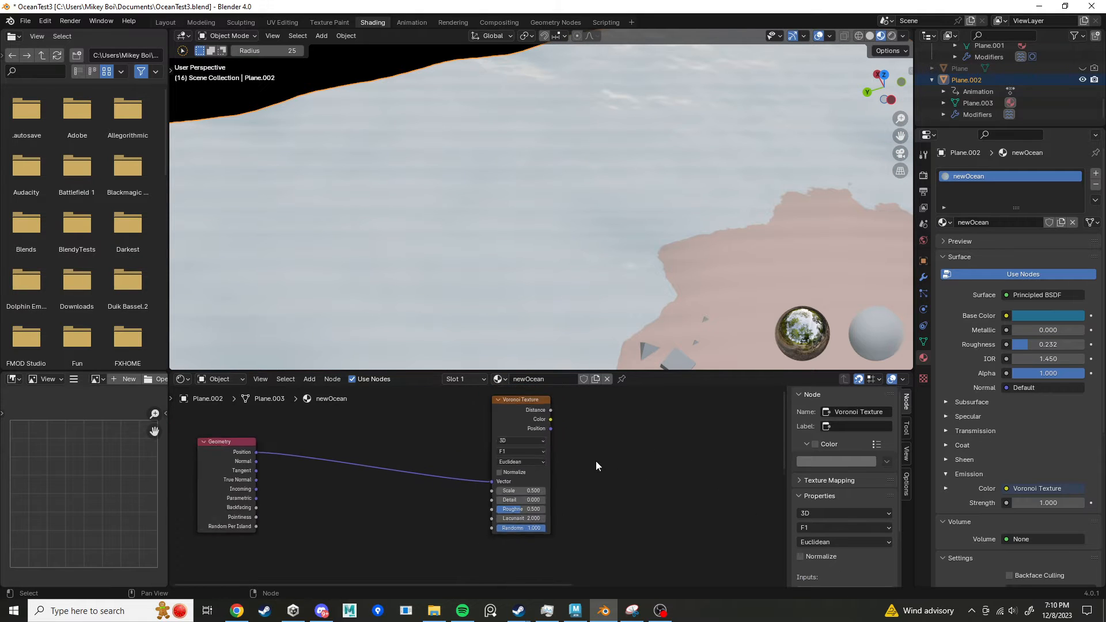
pyautogui.moveTo(599, 458); pyautogui.dragTo(474, 422, button='middle')
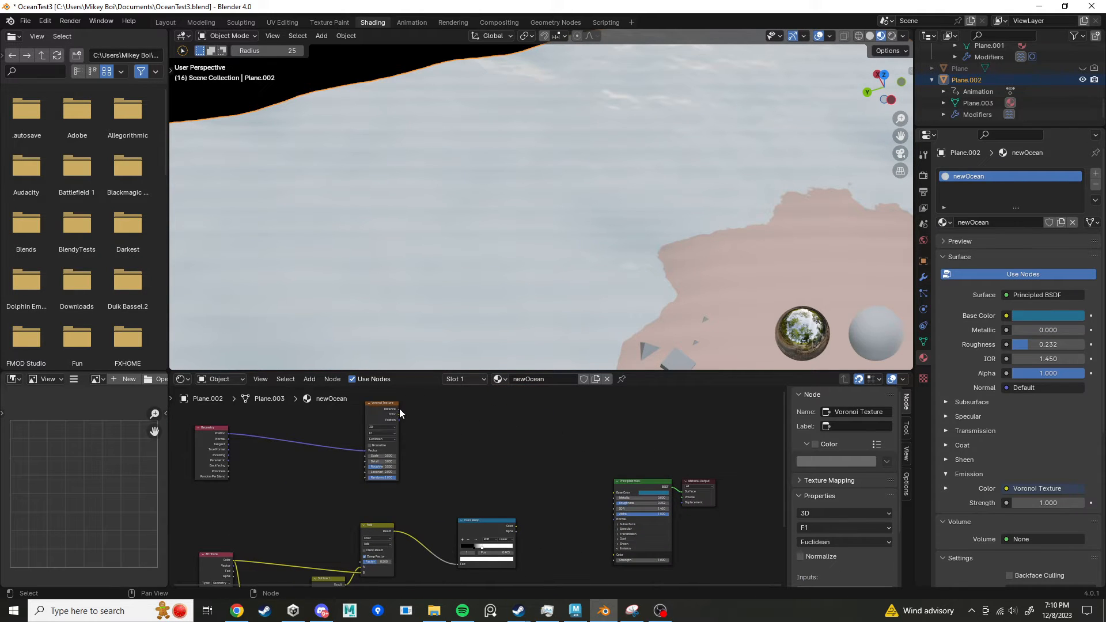
pyautogui.moveTo(399, 409); pyautogui.dragTo(613, 552)
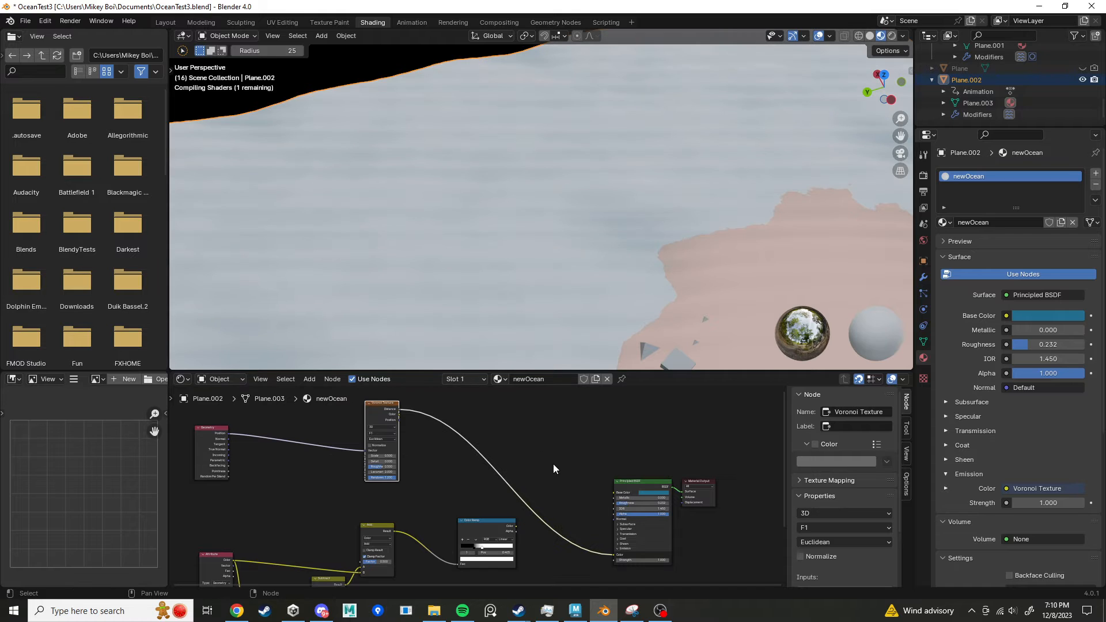
pyautogui.moveTo(596, 444); pyautogui.dragTo(693, 474, button='middle')
pyautogui.scroll(4, 551, 456)
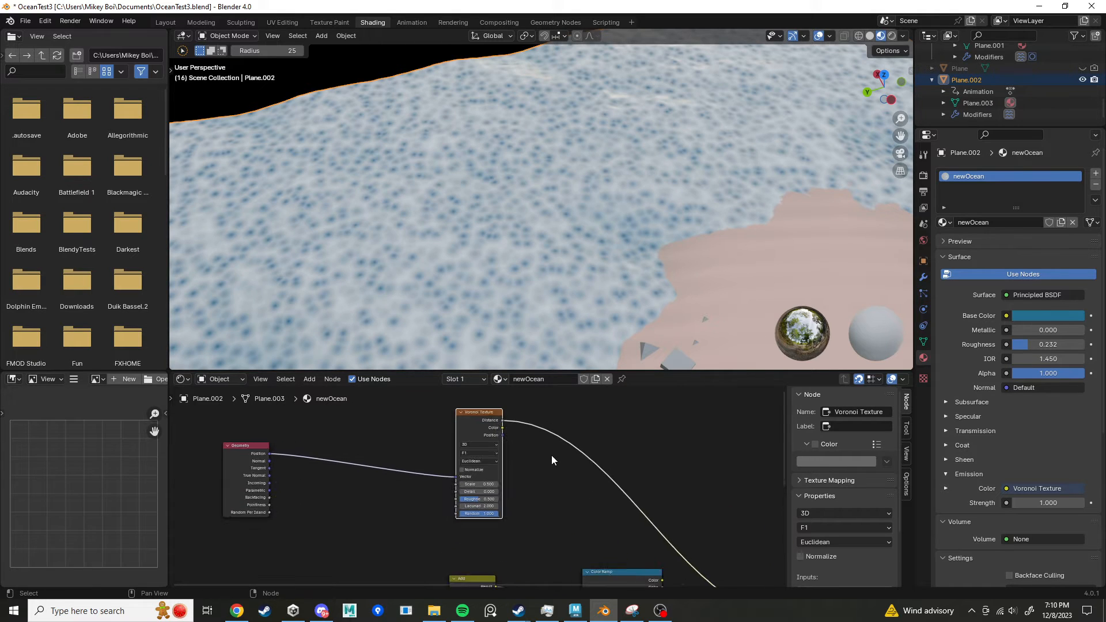
pyautogui.scroll(3, 551, 455)
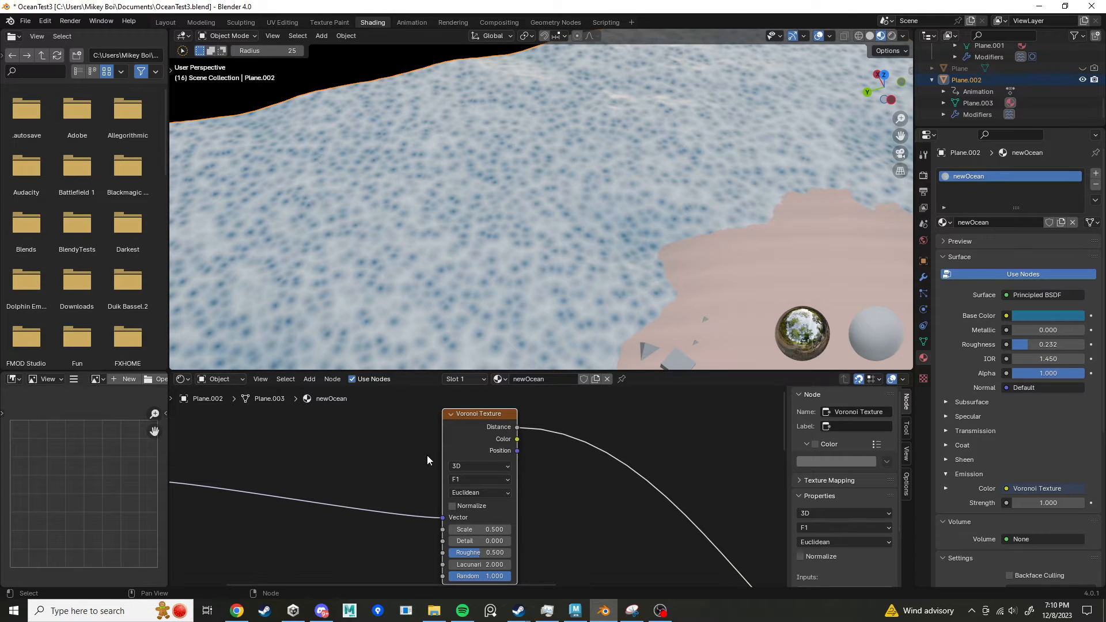
pyautogui.scroll(2, 501, 249)
pyautogui.scroll(2, 501, 249)
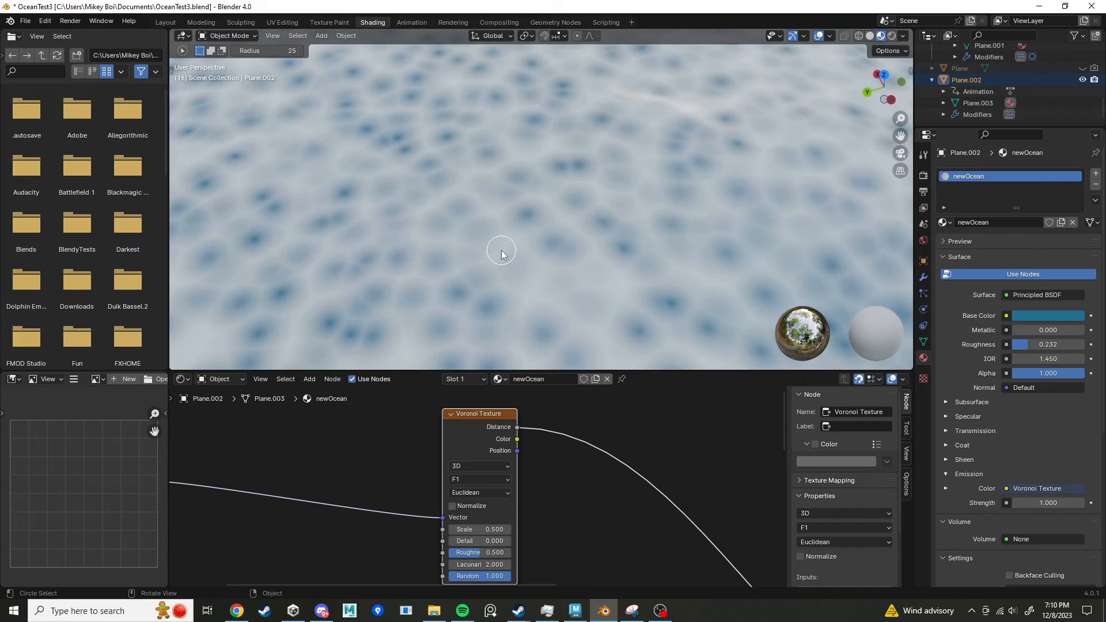
pyautogui.scroll(-5, 502, 248)
# Step: Switch to Chrome, search Google Images for "wind waker ocean", and open the Medium result showing the white-lined blue water pattern
pyautogui.click(237, 611)
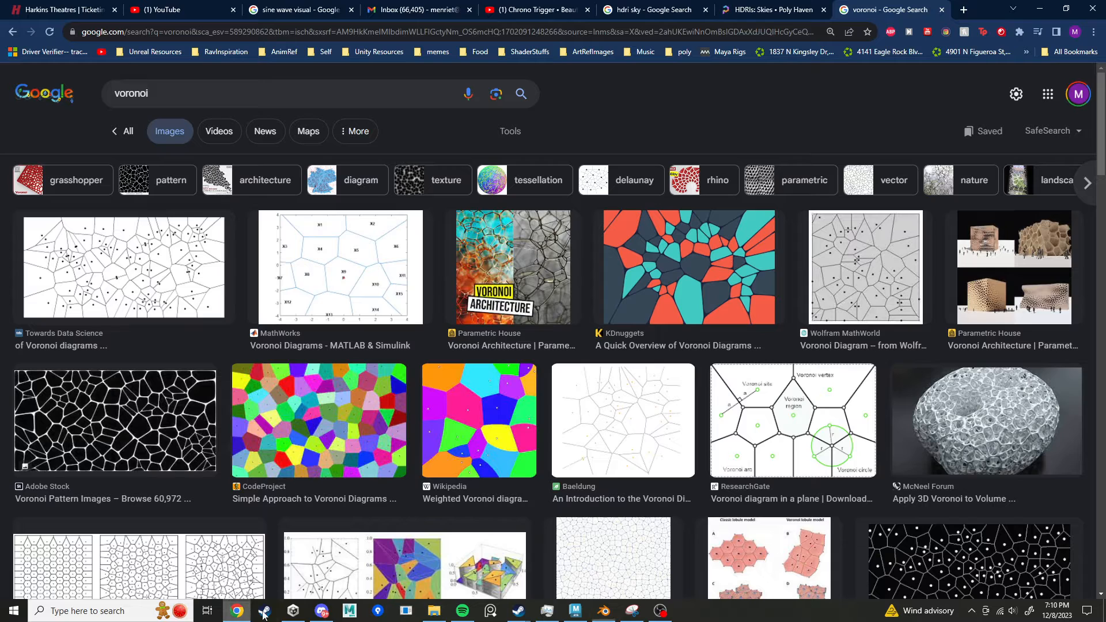
pyautogui.click(964, 10)
pyautogui.write('w')
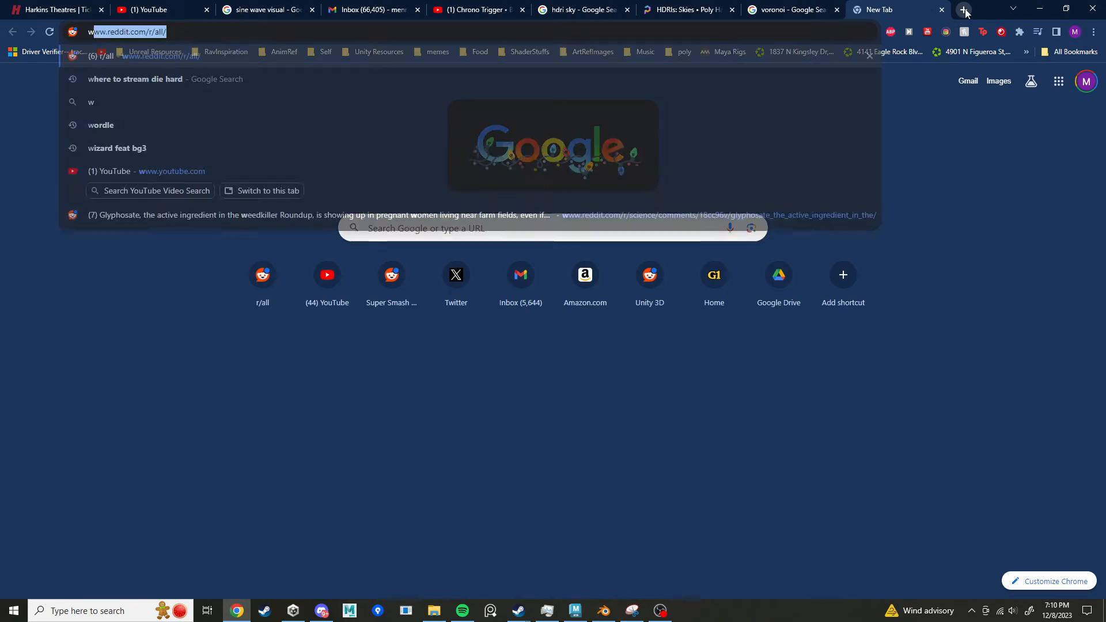
pyautogui.write('ind waker ocean')
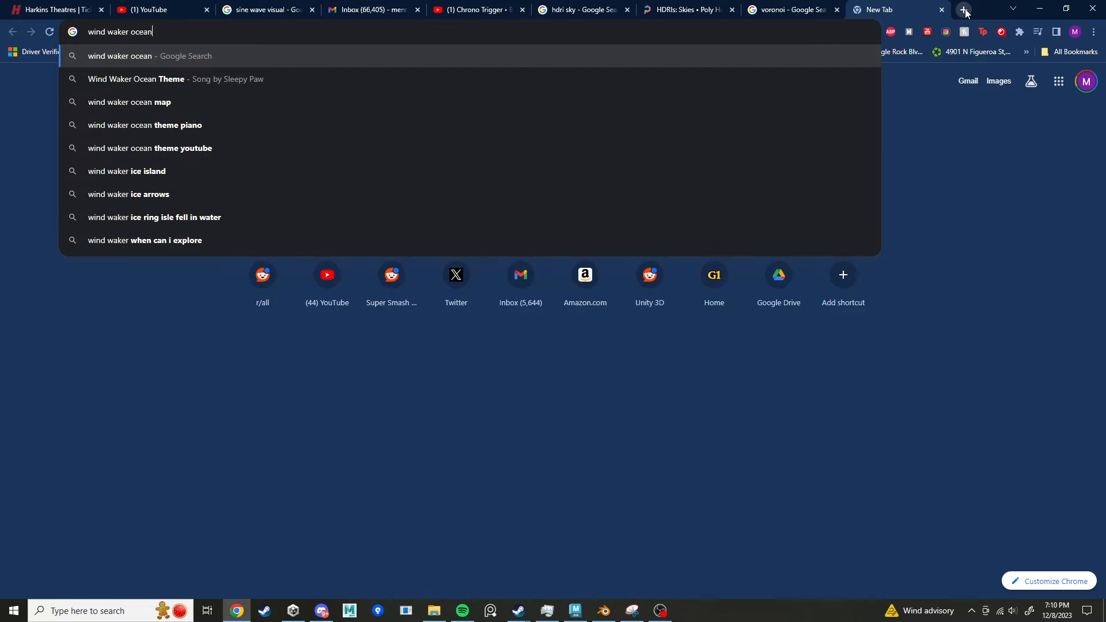
pyautogui.press('Return')
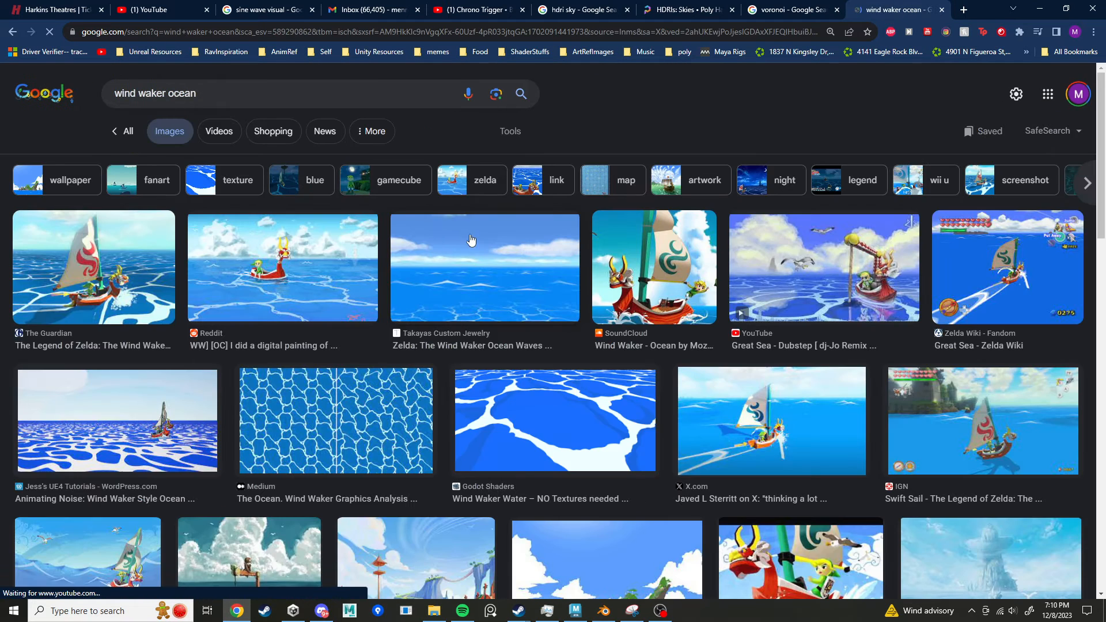
pyautogui.click(340, 440)
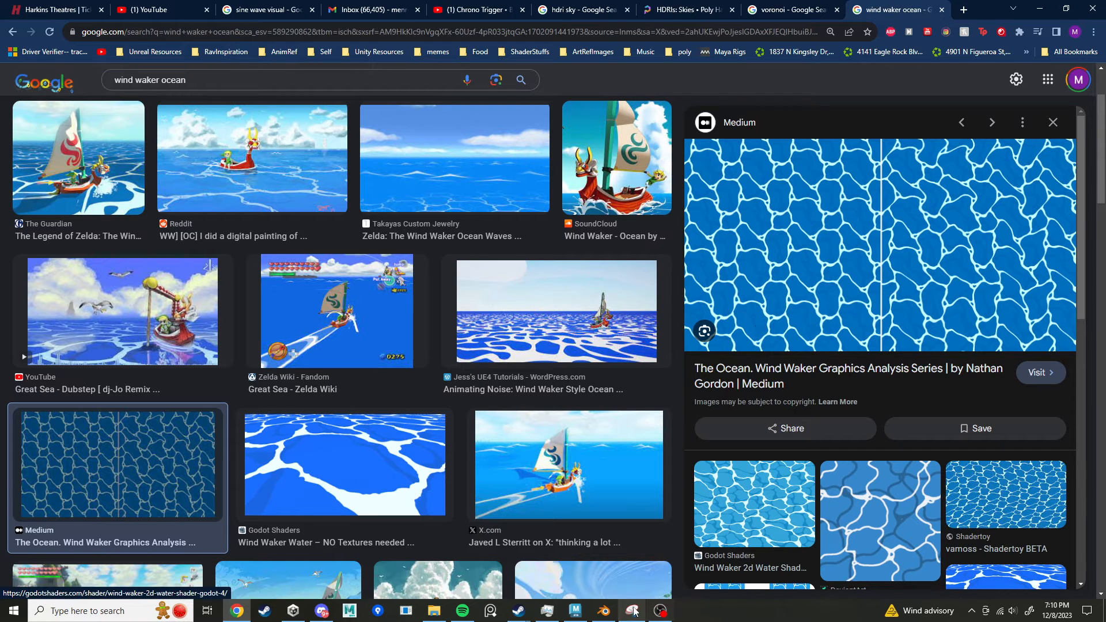
# Step: Switch back to Blender and lower the Voronoi Texture's scale to enlarge the cells on the ocean surface
pyautogui.moveTo(604, 610)
pyautogui.click(606, 567)
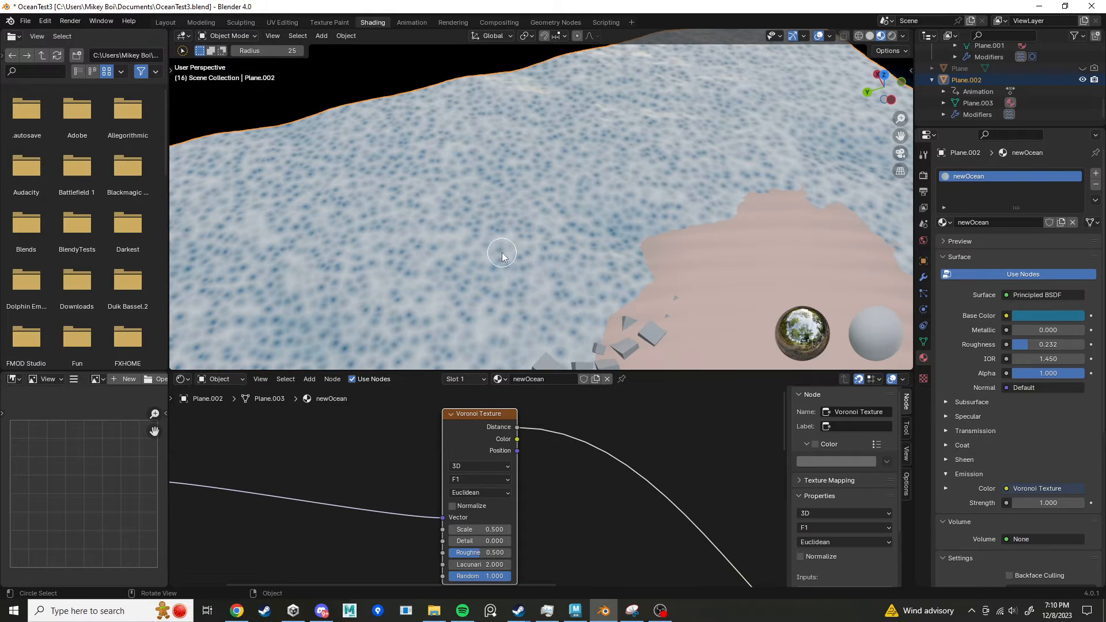
pyautogui.scroll(3, 502, 256)
pyautogui.press('Home')
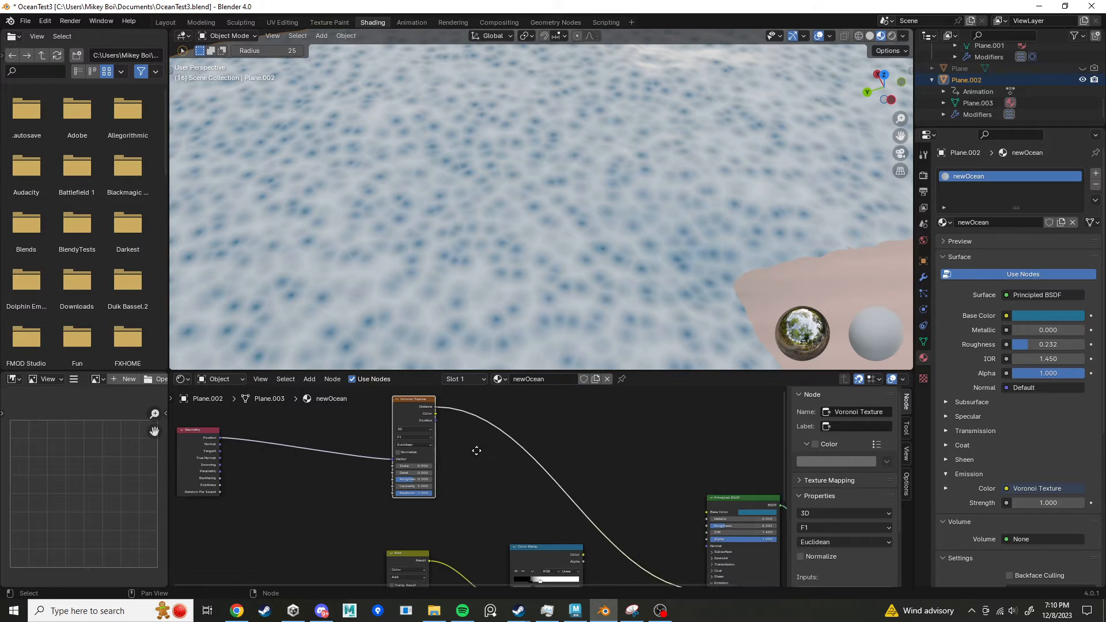
pyautogui.scroll(3, 412, 436)
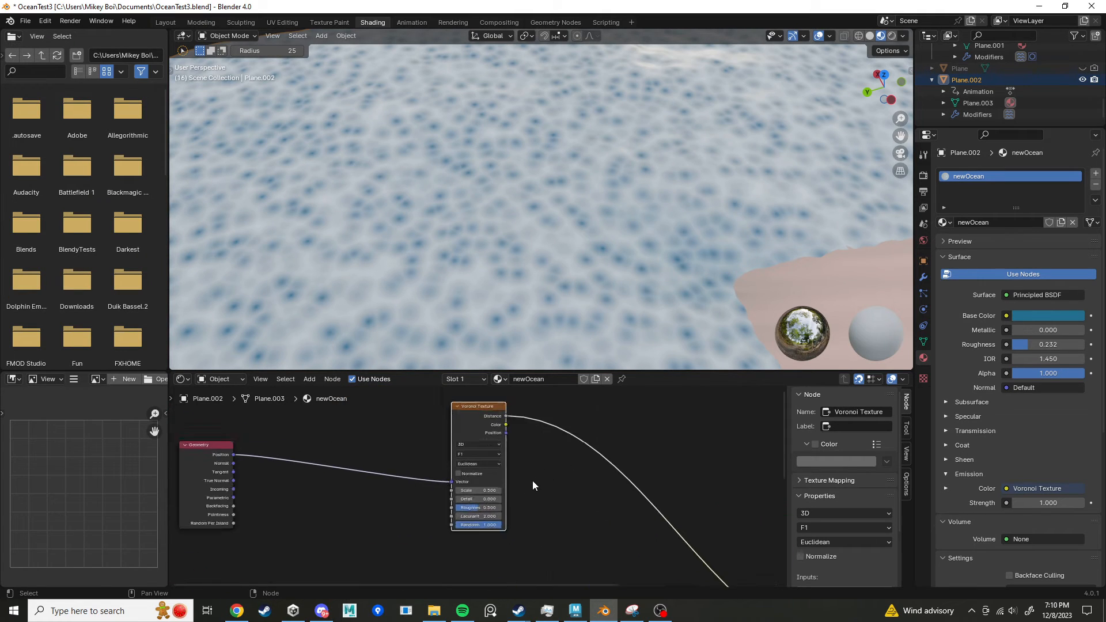
pyautogui.scroll(2, 531, 480)
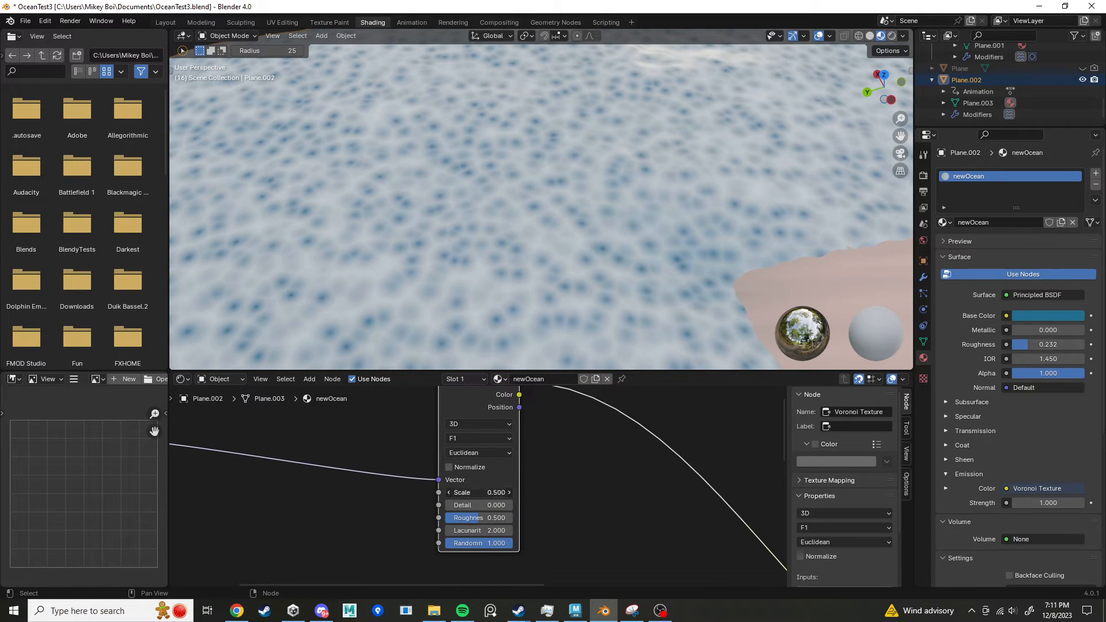
pyautogui.moveTo(478, 493); pyautogui.dragTo(476, 493)
pyautogui.scroll(-5, 596, 482)
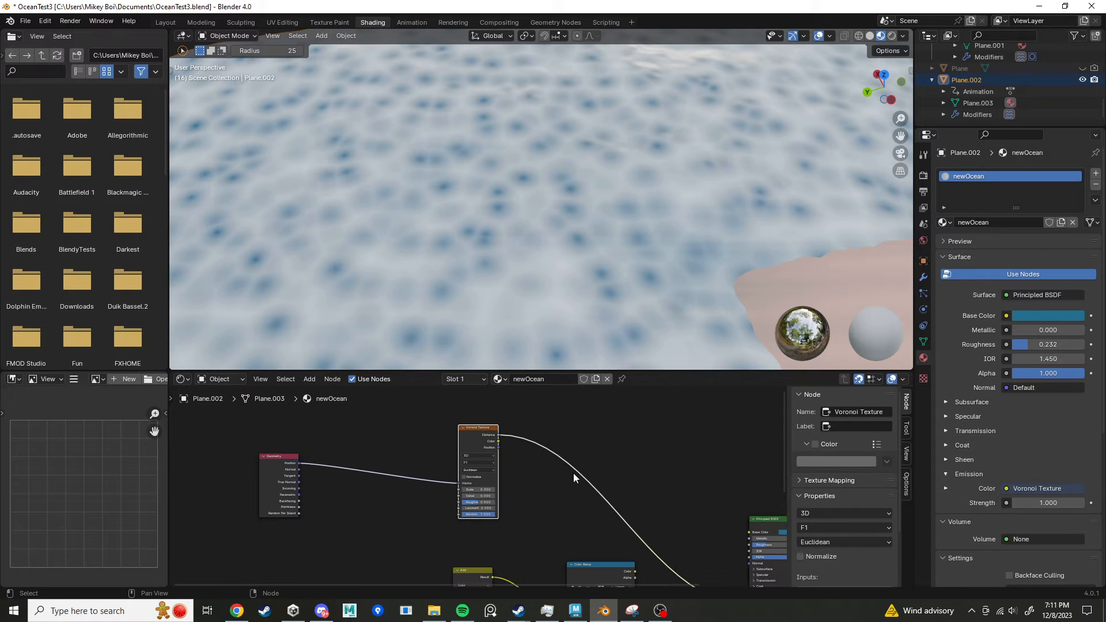
# Step: Move the Color Ramp node closer to the Principled BSDF to make room after the foam Add node
pyautogui.moveTo(572, 472); pyautogui.dragTo(592, 396, button='middle')
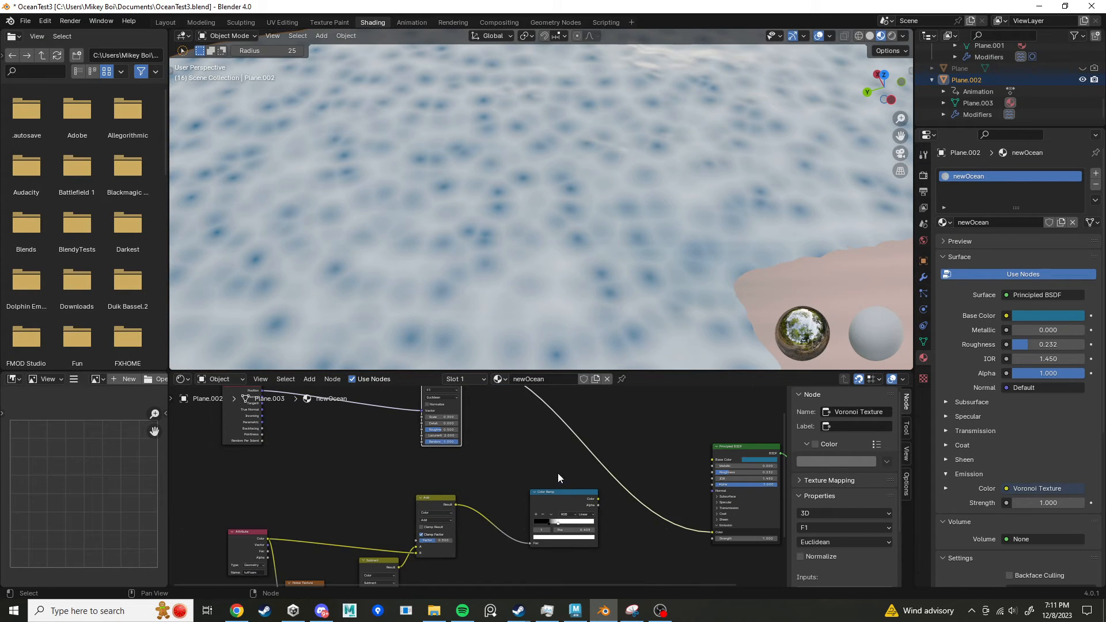
pyautogui.moveTo(527, 470); pyautogui.dragTo(538, 489, button='middle')
pyautogui.moveTo(487, 450); pyautogui.dragTo(444, 402, button='middle')
pyautogui.moveTo(500, 503); pyautogui.dragTo(546, 504)
pyautogui.moveTo(515, 513); pyautogui.dragTo(489, 495, button='middle')
pyautogui.moveTo(551, 487); pyautogui.dragTo(556, 496)
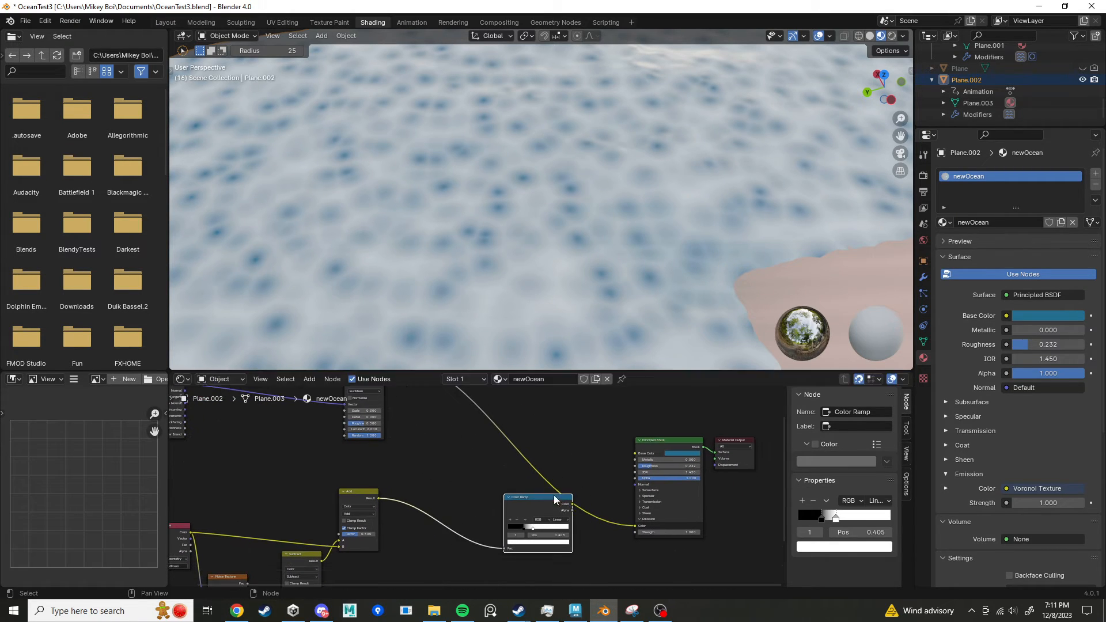
# Step: Insert an Add-mode color Mix node combining the Voronoi Distance as A with the existing foam Add Result as B, with factor 1
pyautogui.scroll(-3, 506, 478)
pyautogui.moveTo(468, 464); pyautogui.dragTo(475, 498, button='middle')
pyautogui.moveTo(408, 416); pyautogui.dragTo(437, 497)
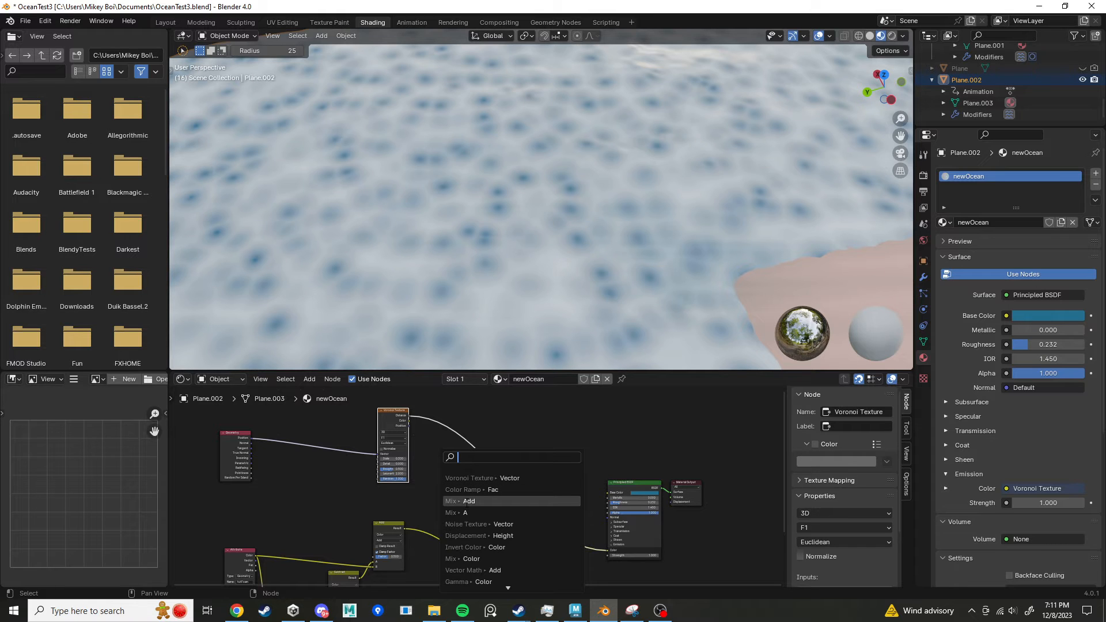
pyautogui.click(467, 502)
pyautogui.click(477, 497)
pyautogui.moveTo(508, 508); pyautogui.dragTo(571, 437, button='middle')
pyautogui.scroll(5, 482, 465)
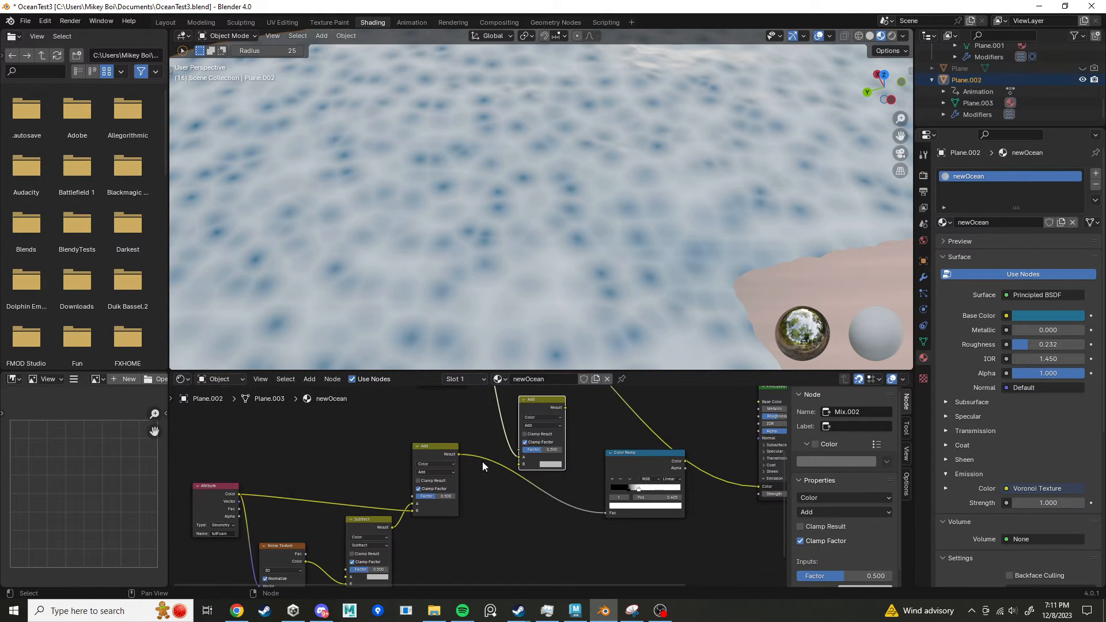
pyautogui.moveTo(546, 486); pyautogui.dragTo(467, 515, button='middle')
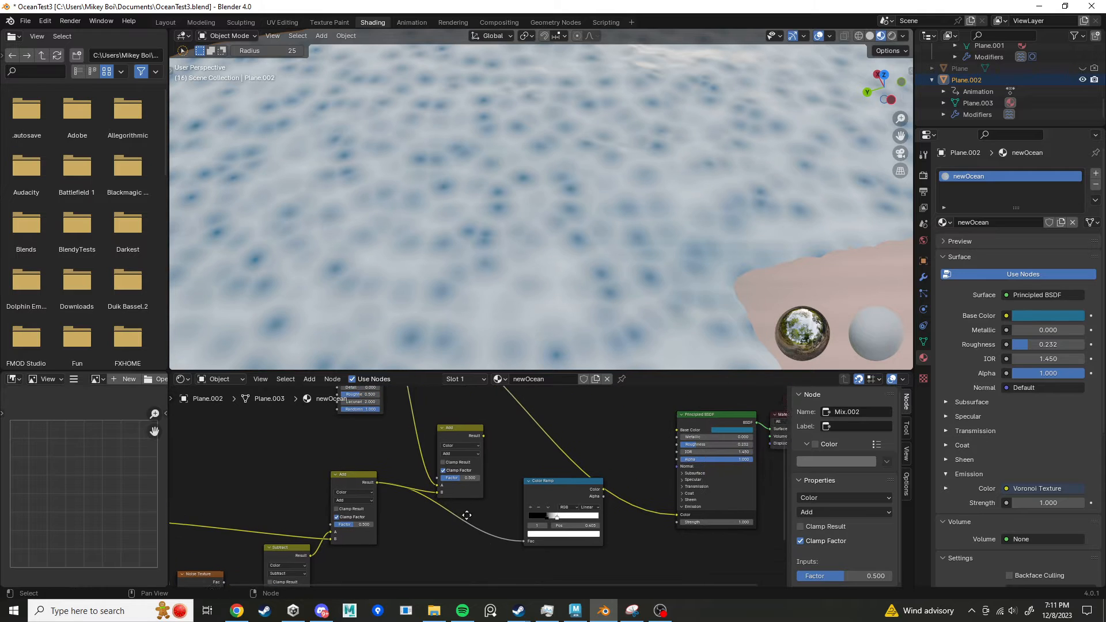
pyautogui.scroll(1, 464, 507)
pyautogui.moveTo(455, 480); pyautogui.dragTo(484, 481)
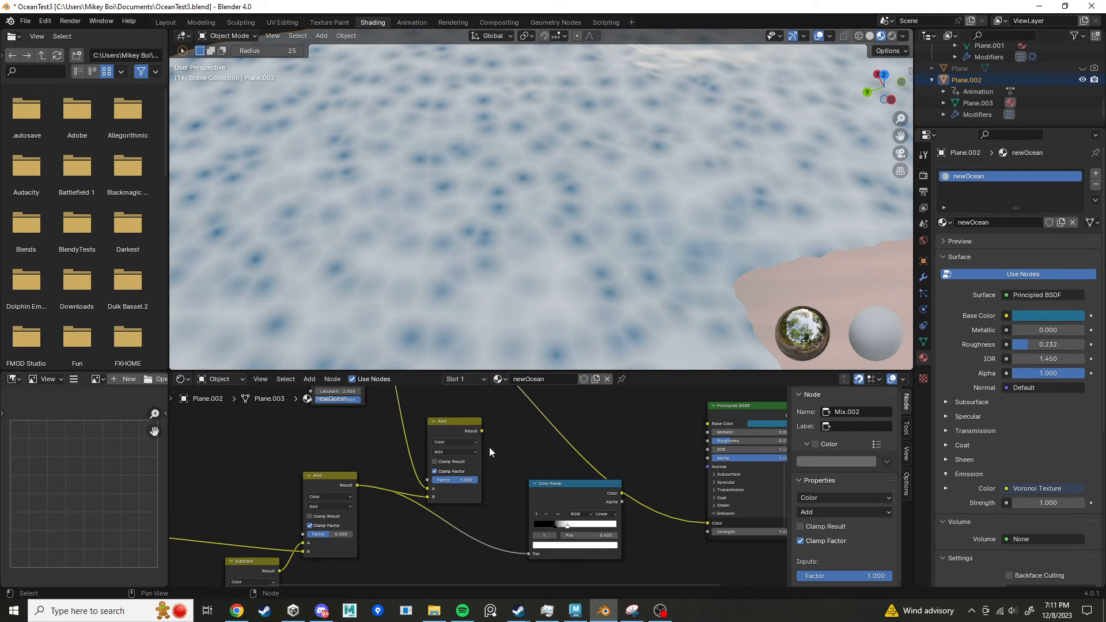
# Step: Wire the second Add node's Result into the Color Ramp's Fac and the ramp's Color into the Principled BSDF's emission Color
pyautogui.moveTo(488, 471); pyautogui.dragTo(461, 480, button='middle')
pyautogui.moveTo(438, 434); pyautogui.dragTo(503, 562)
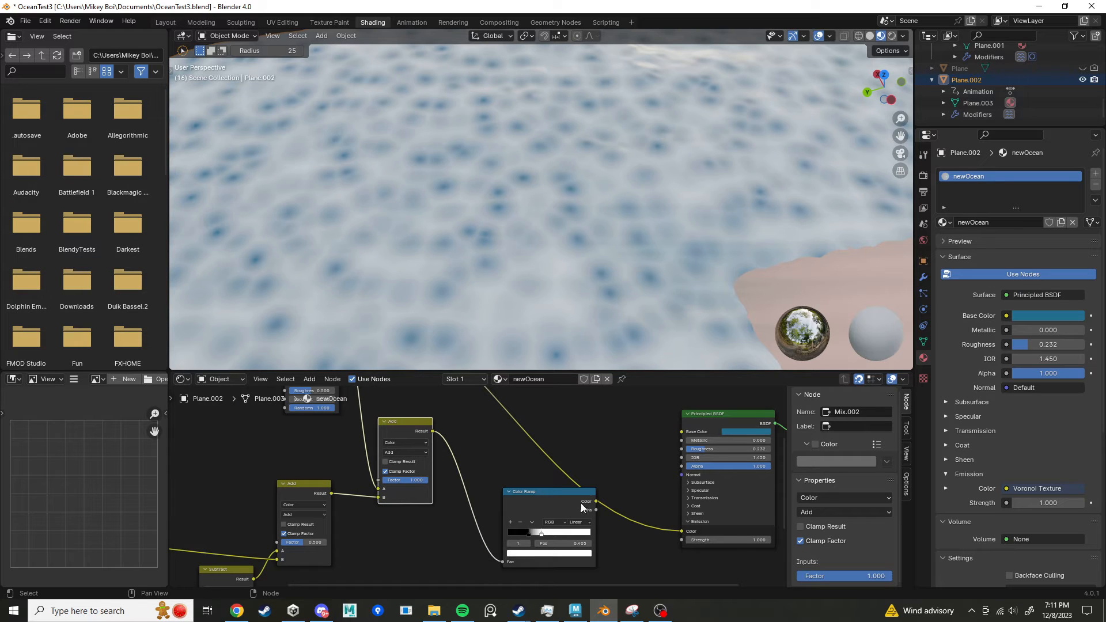
pyautogui.moveTo(539, 476); pyautogui.dragTo(464, 468, button='middle')
pyautogui.moveTo(522, 511); pyautogui.dragTo(606, 524)
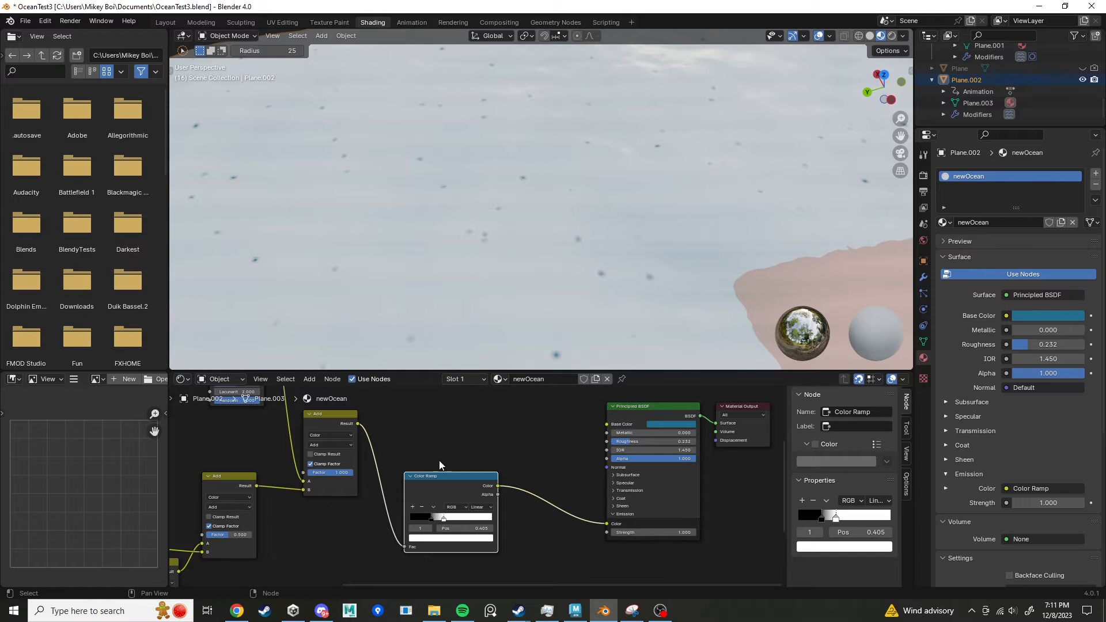
pyautogui.press('g')
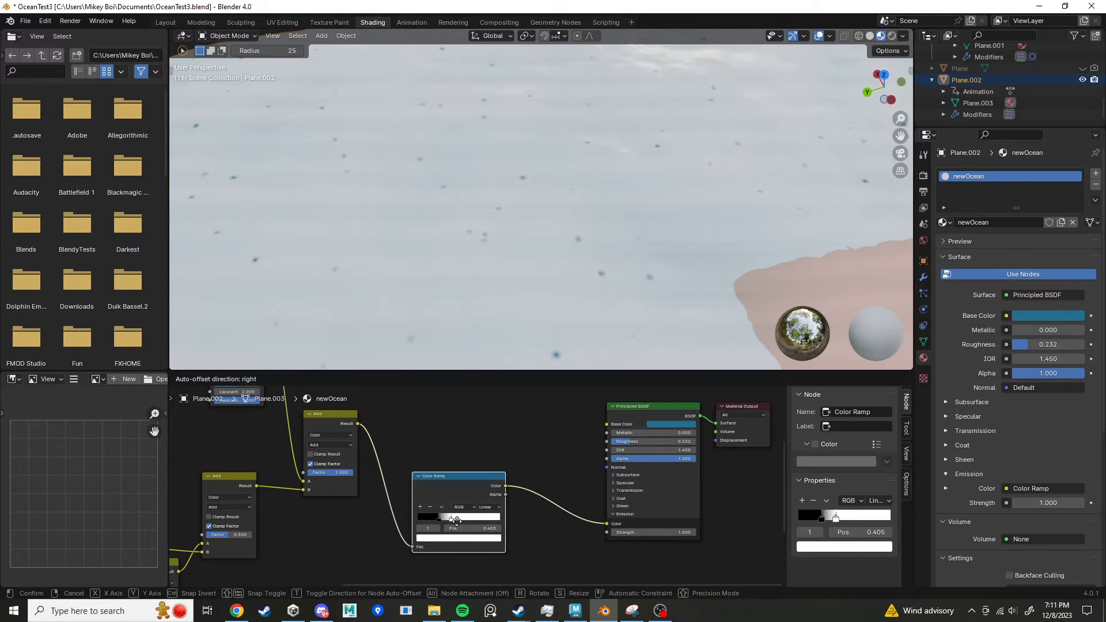
pyautogui.click(458, 520)
# Step: Set the Color Ramp's white stop to 0.791 and black stop to 0.732, and the second Add node's Factor to 0.392
pyautogui.scroll(3, 458, 521)
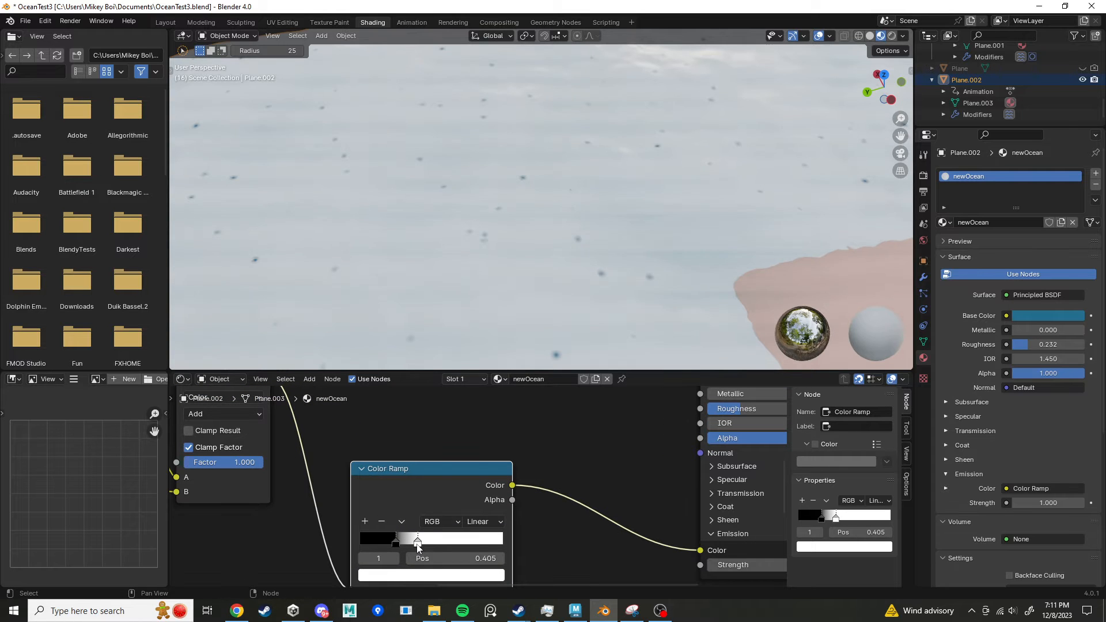
pyautogui.moveTo(418, 546); pyautogui.dragTo(476, 546)
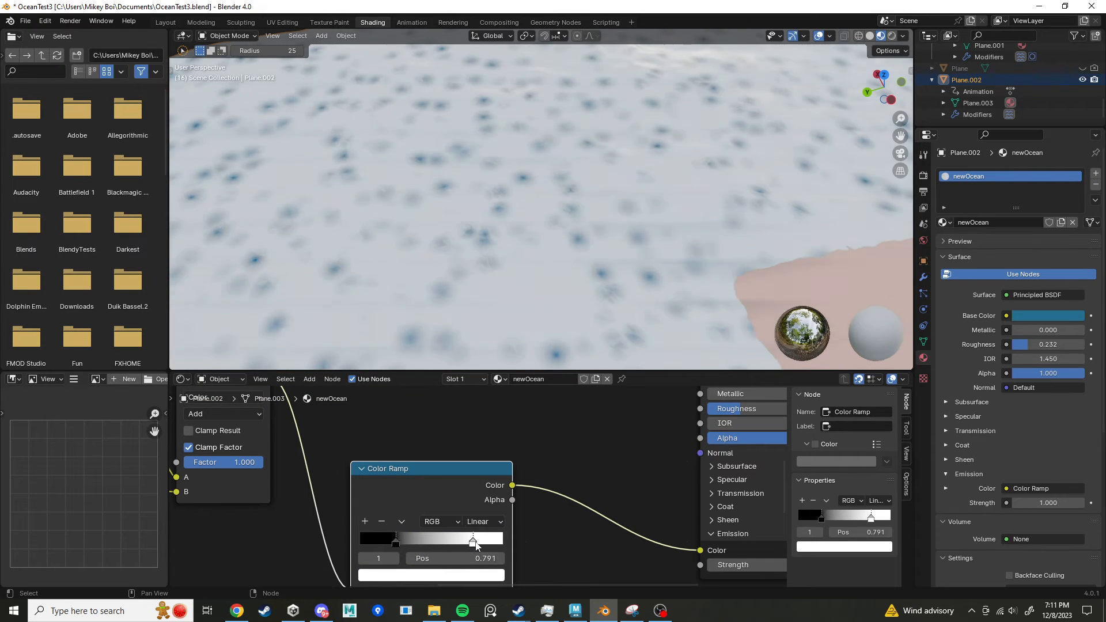
pyautogui.moveTo(396, 544); pyautogui.dragTo(465, 545)
pyautogui.moveTo(251, 463); pyautogui.dragTo(203, 463)
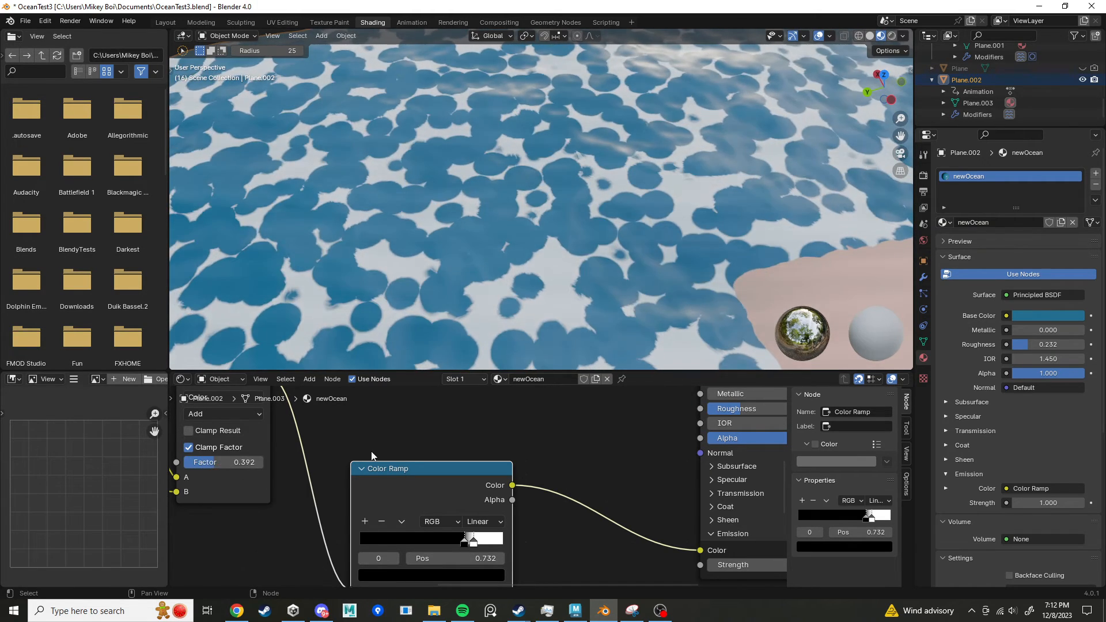
# Step: Connect the first Add node's Result to input A of the second Add node
pyautogui.moveTo(377, 448); pyautogui.dragTo(523, 462, button='middle')
pyautogui.scroll(-7, 523, 462)
pyautogui.moveTo(342, 496); pyautogui.dragTo(394, 490)
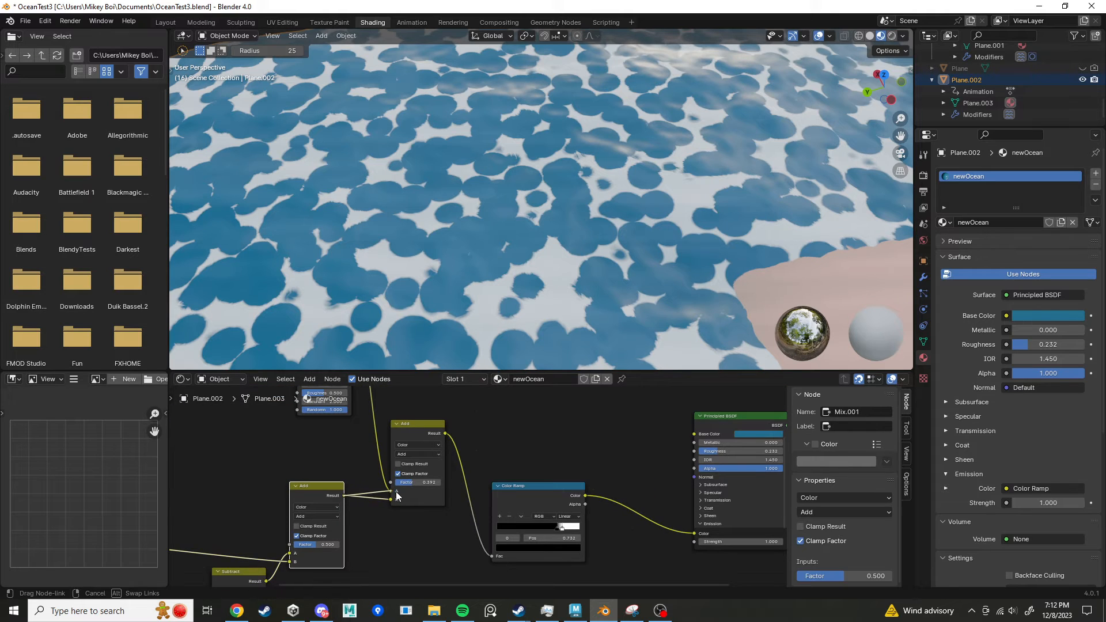
pyautogui.scroll(-2, 364, 468)
pyautogui.moveTo(389, 459); pyautogui.dragTo(385, 471, button='middle')
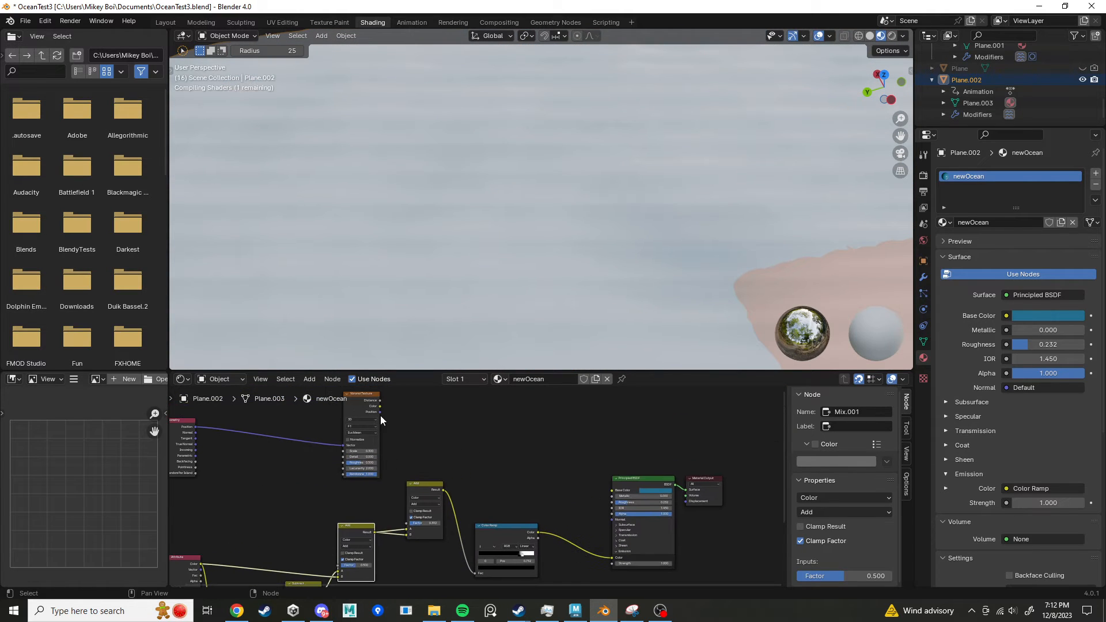
pyautogui.moveTo(380, 400); pyautogui.dragTo(402, 511)
pyautogui.click(397, 424)
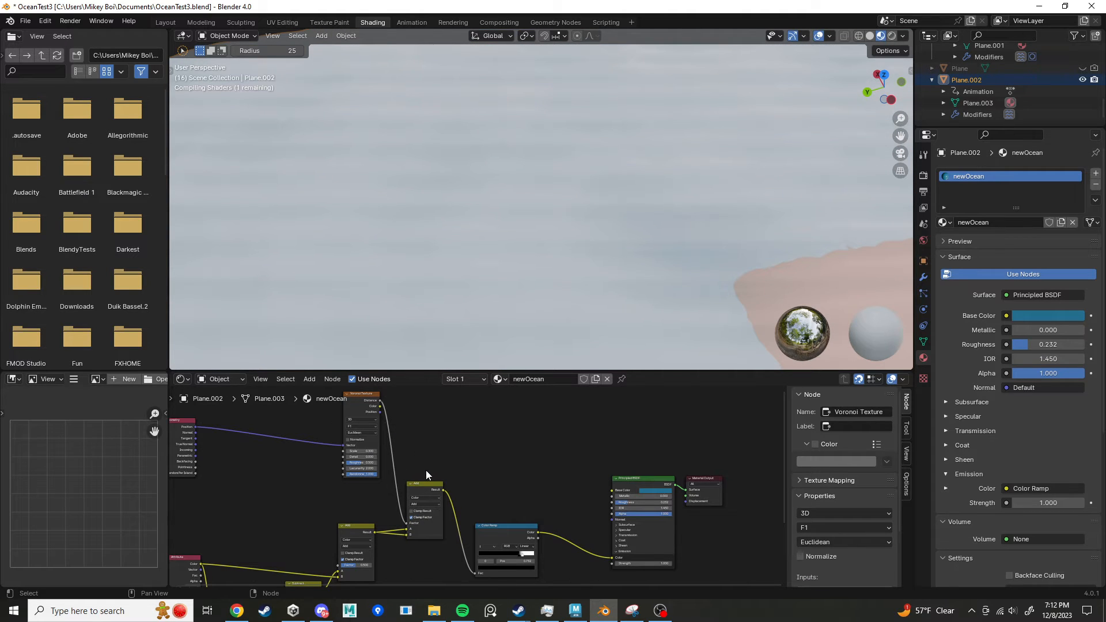
pyautogui.hotkey('ctrl', 'z')
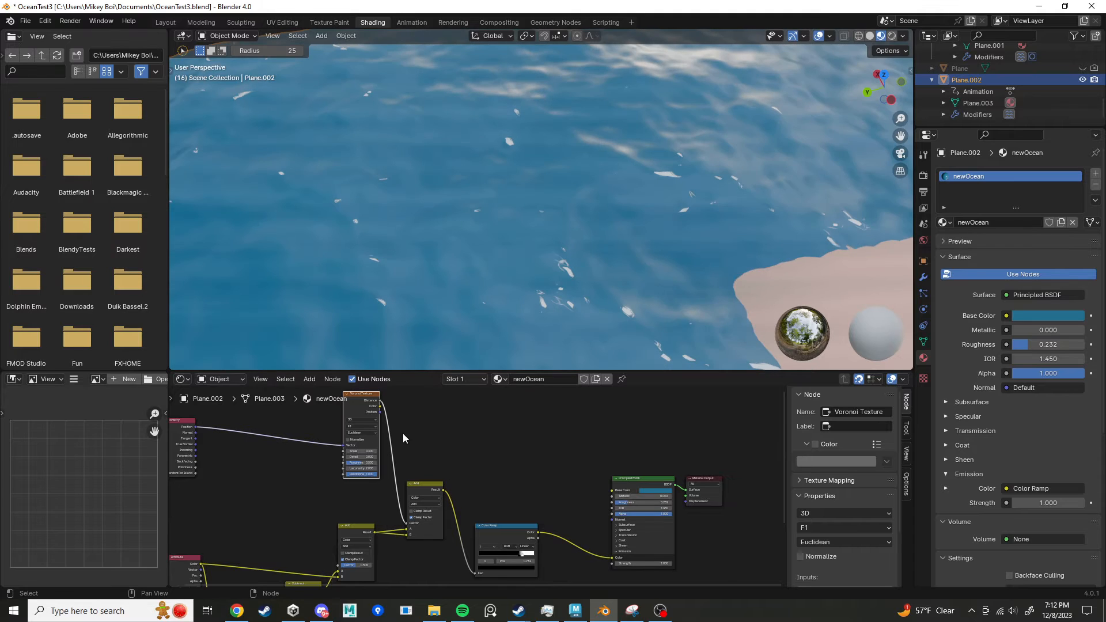
pyautogui.keyDown('ctrl'); pyautogui.moveTo(391, 541); pyautogui.dragTo(388, 492, button='right'); pyautogui.keyUp('ctrl')
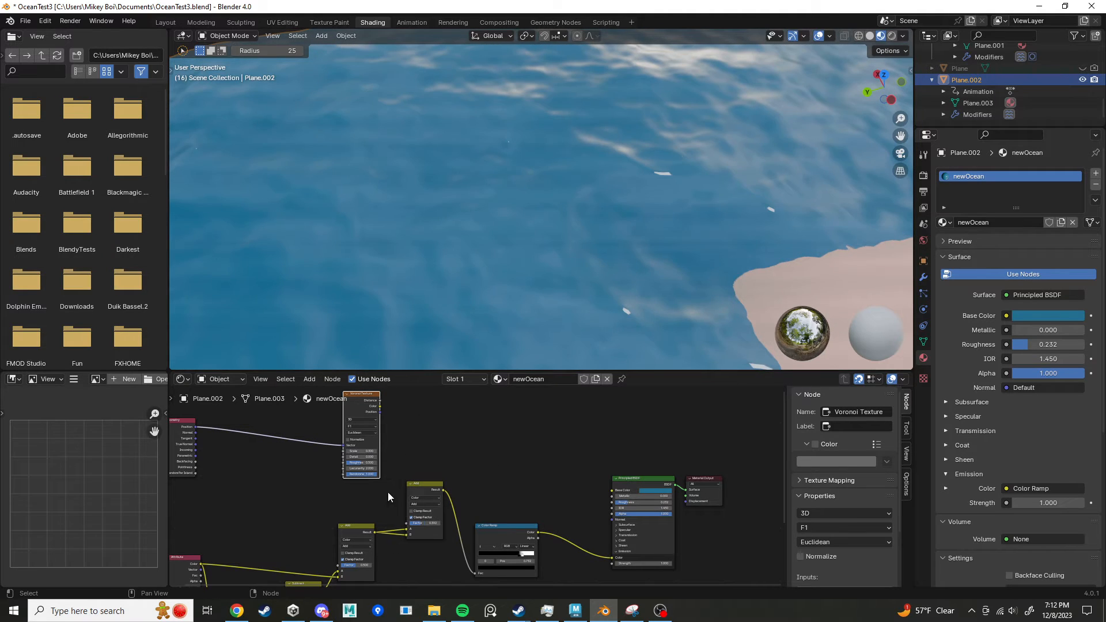
# Step: Connect the Voronoi Texture's Distance to input B of the second Add node and set that node's Factor to 0.592
pyautogui.moveTo(380, 403); pyautogui.dragTo(405, 536)
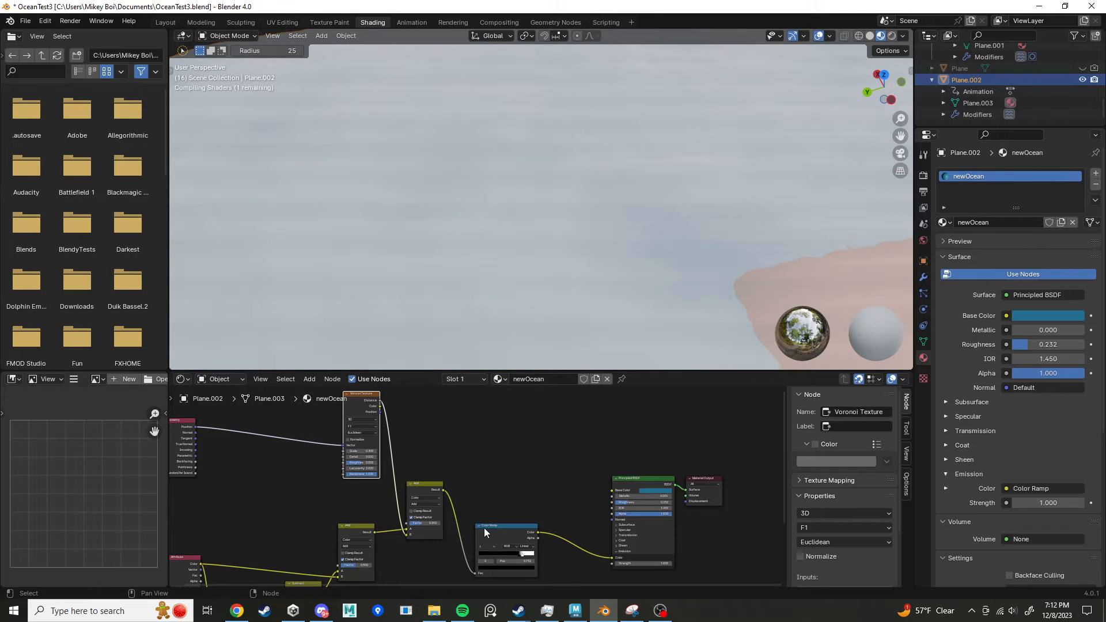
pyautogui.scroll(2, 441, 544)
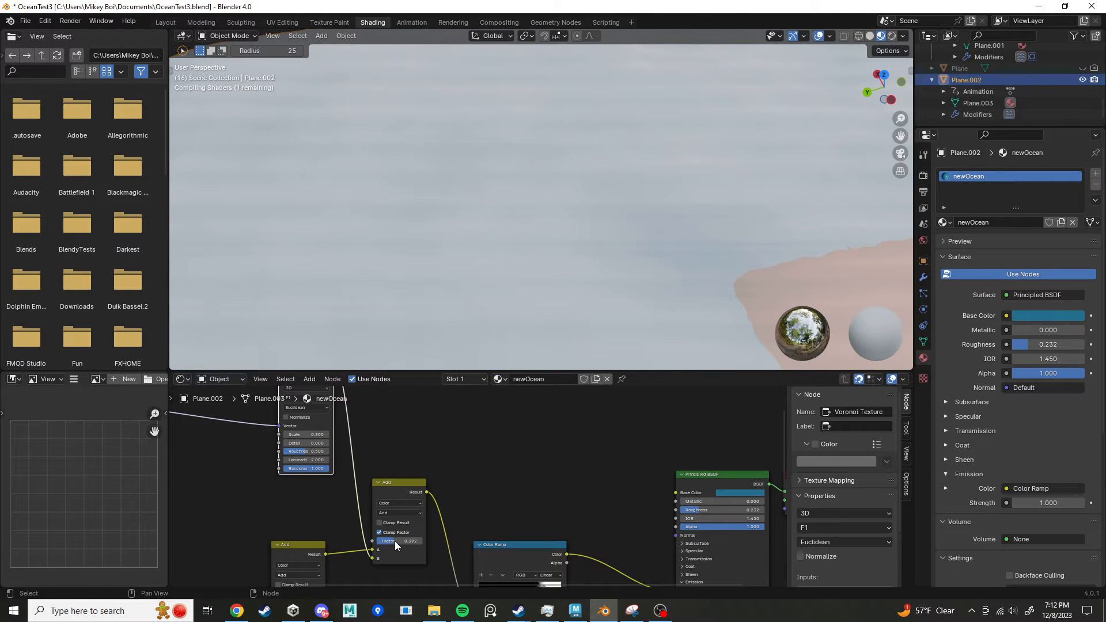
pyautogui.scroll(1, 395, 541)
pyautogui.moveTo(395, 541)
pyautogui.mouseDown()
pyautogui.moveTo(410, 541)
pyautogui.moveTo(401, 541)
pyautogui.mouseUp()
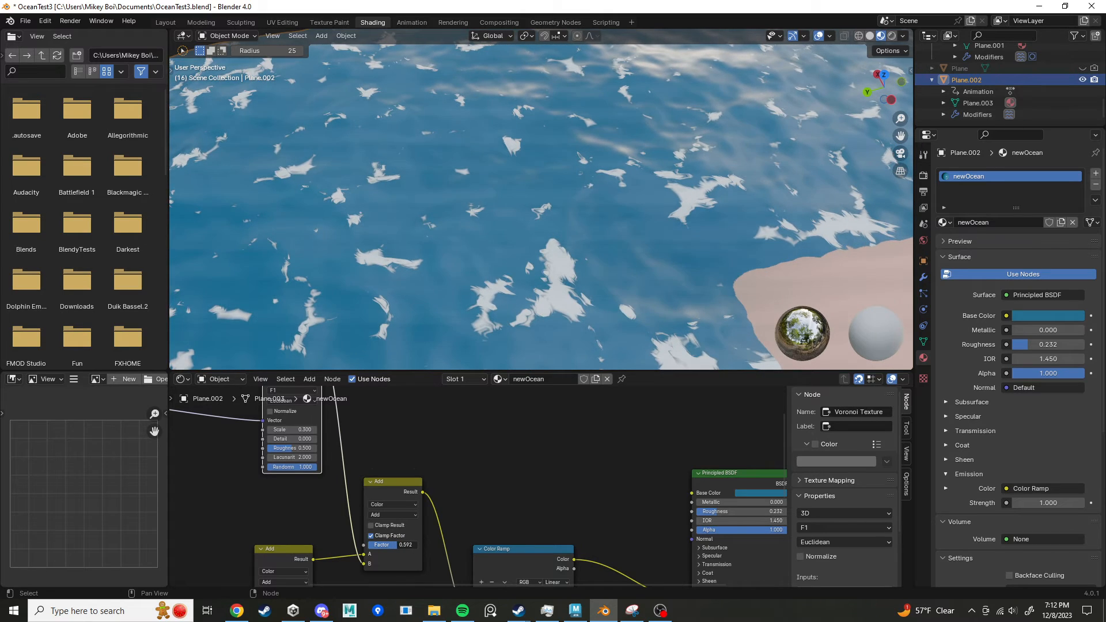
# Step: Play the animation and examine how the foam pattern behaves on the moving ocean surface
pyautogui.scroll(-4, 481, 254)
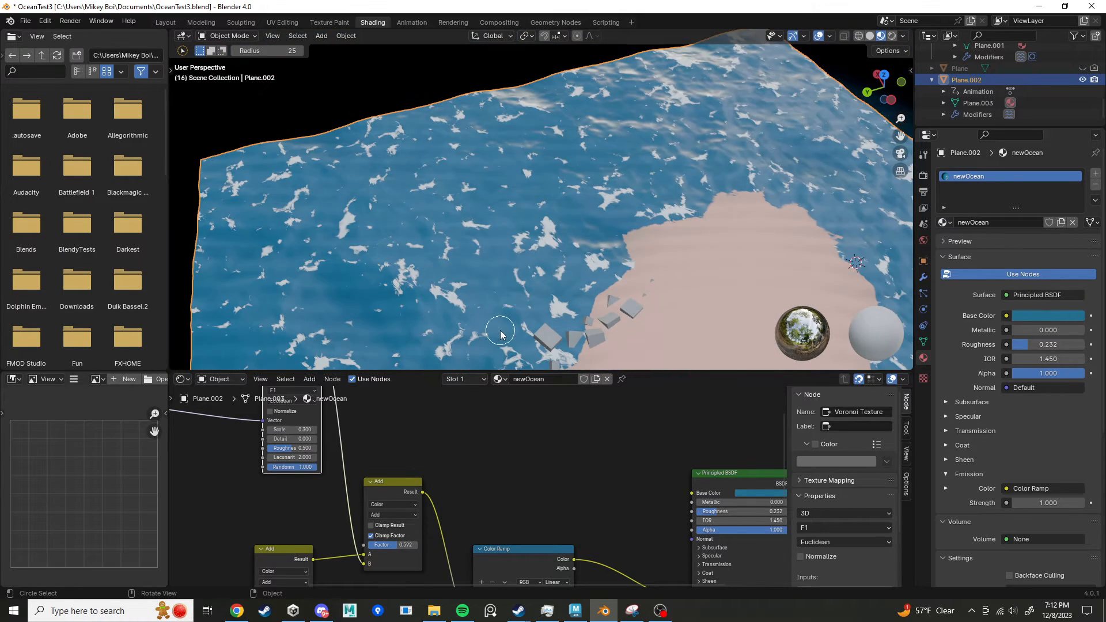
pyautogui.scroll(-3, 486, 473)
pyautogui.moveTo(486, 472); pyautogui.dragTo(585, 393, button='middle')
pyautogui.moveTo(489, 530); pyautogui.dragTo(439, 603, button='middle')
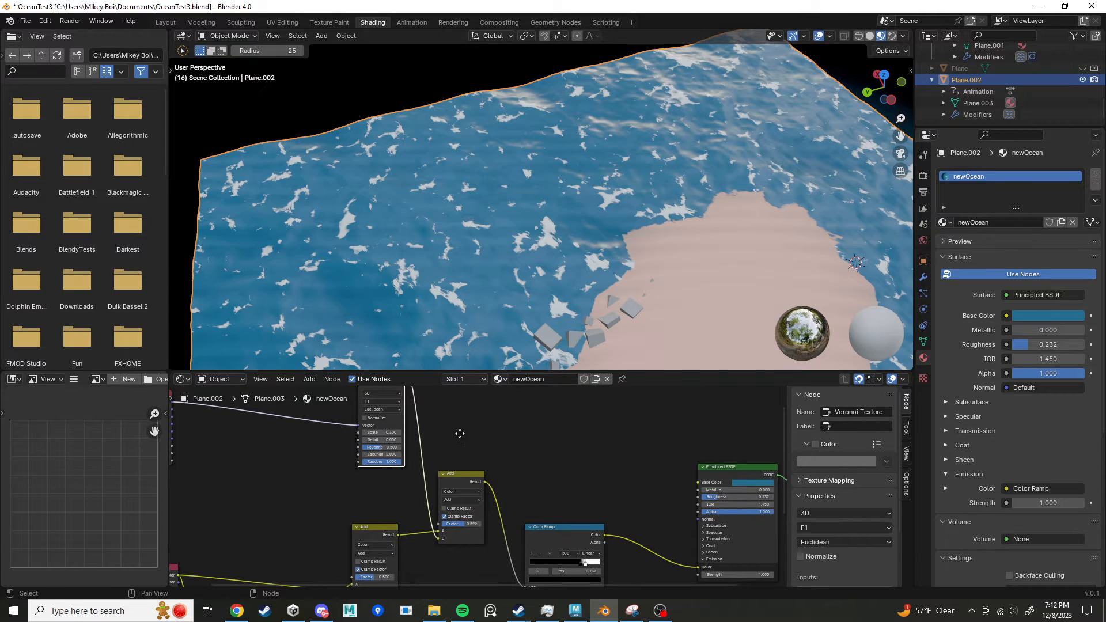
pyautogui.scroll(-1, 482, 491)
pyautogui.moveTo(460, 434); pyautogui.dragTo(514, 429, button='middle')
pyautogui.scroll(3, 481, 447)
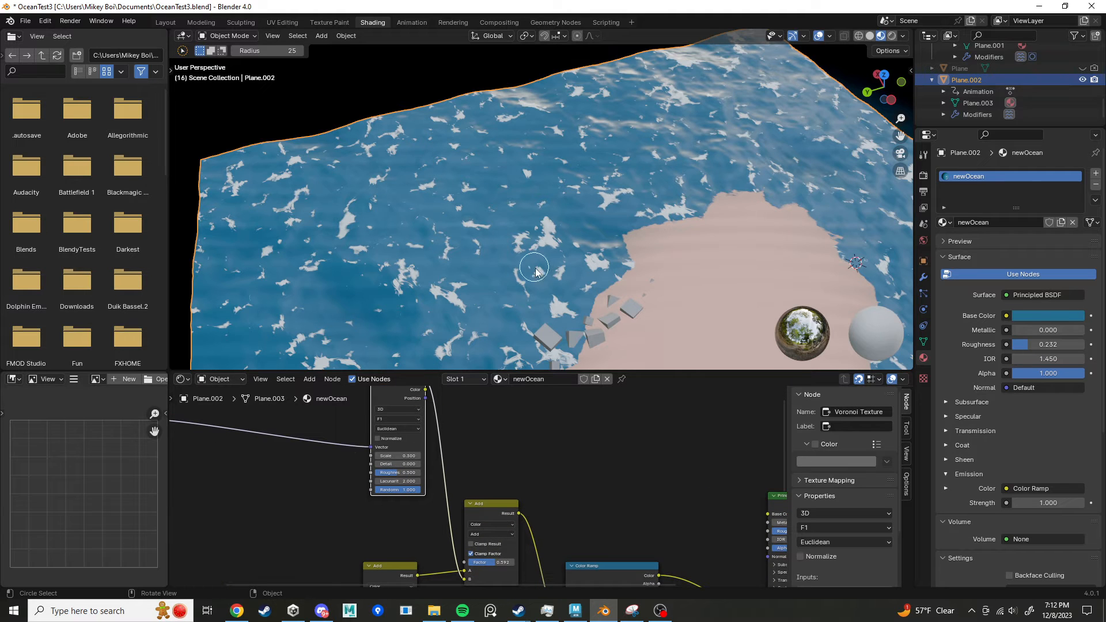
pyautogui.press('space')
pyautogui.scroll(4, 587, 315)
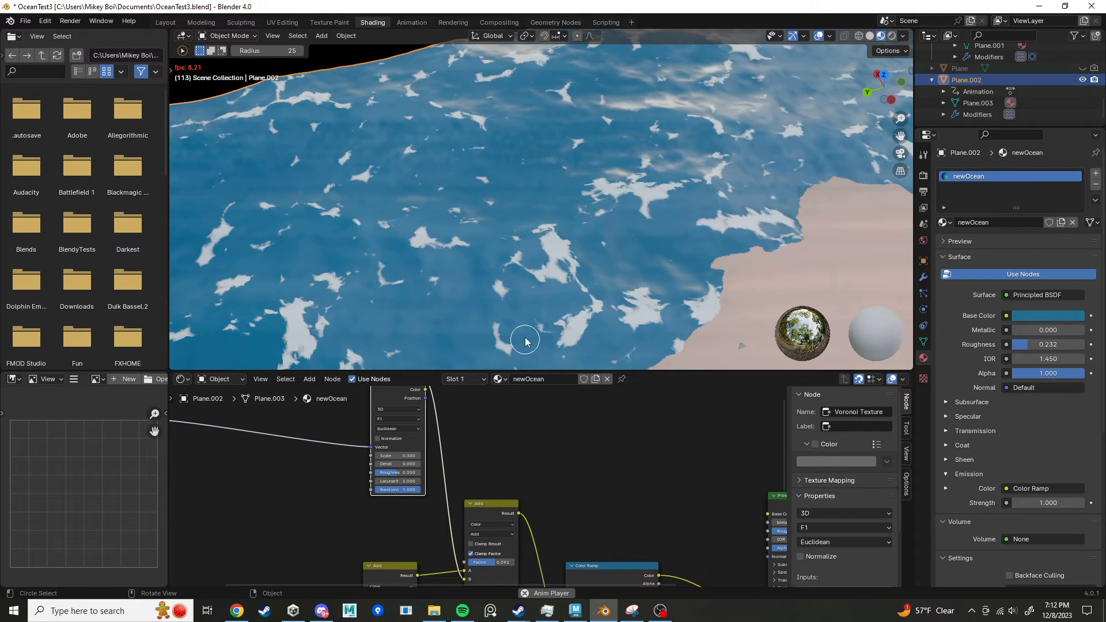
pyautogui.press('space')
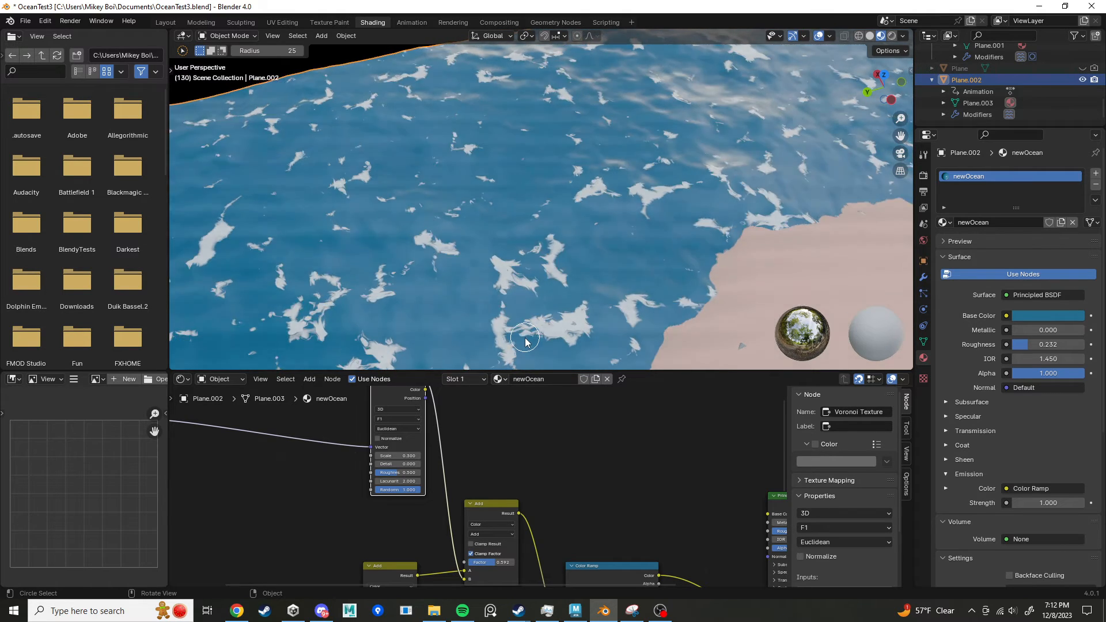
# Step: Insert a Vector Math node set to Add between the Geometry node's Position and the Voronoi Texture's Vector input
pyautogui.moveTo(530, 440); pyautogui.dragTo(655, 451, button='middle')
pyautogui.click(353, 469)
pyautogui.moveTo(279, 430); pyautogui.dragTo(349, 462)
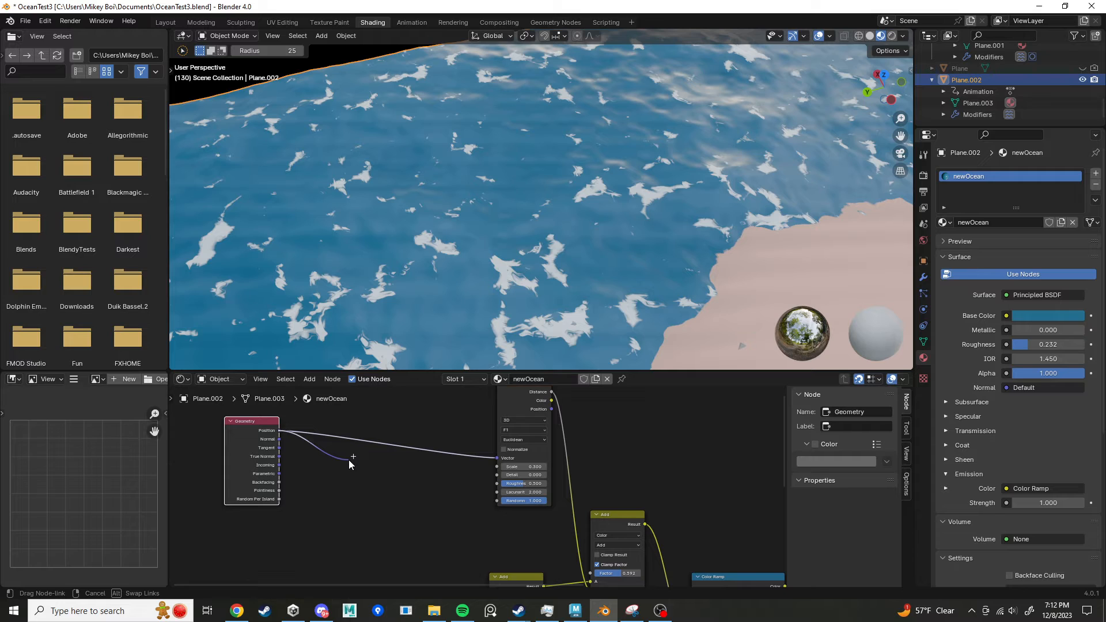
pyautogui.moveTo(348, 462); pyautogui.dragTo(349, 459)
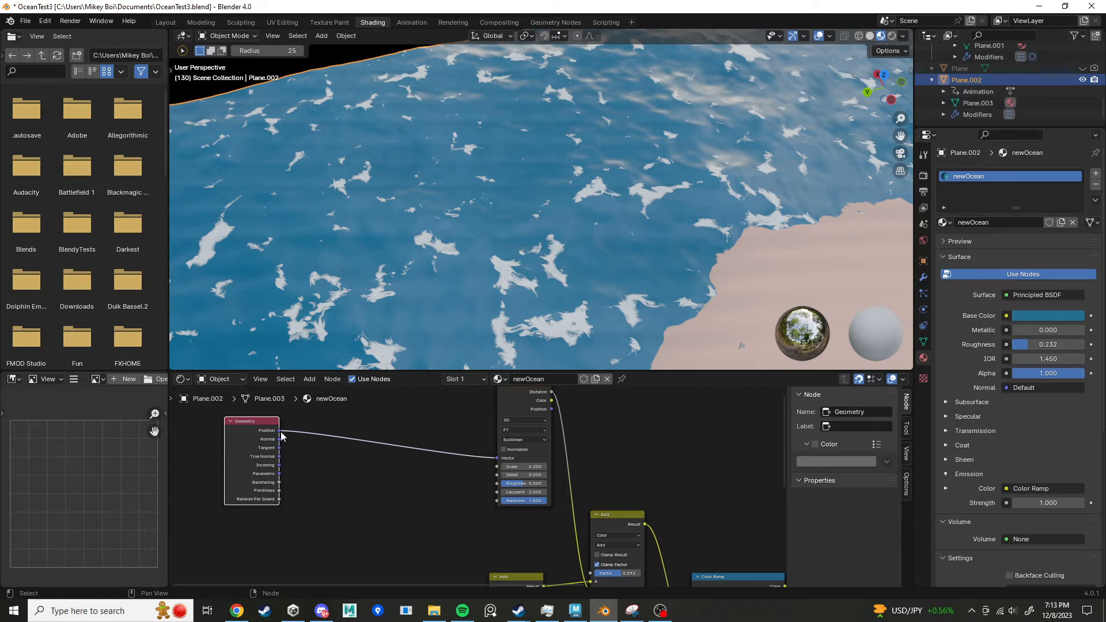
pyautogui.moveTo(280, 434); pyautogui.dragTo(282, 438)
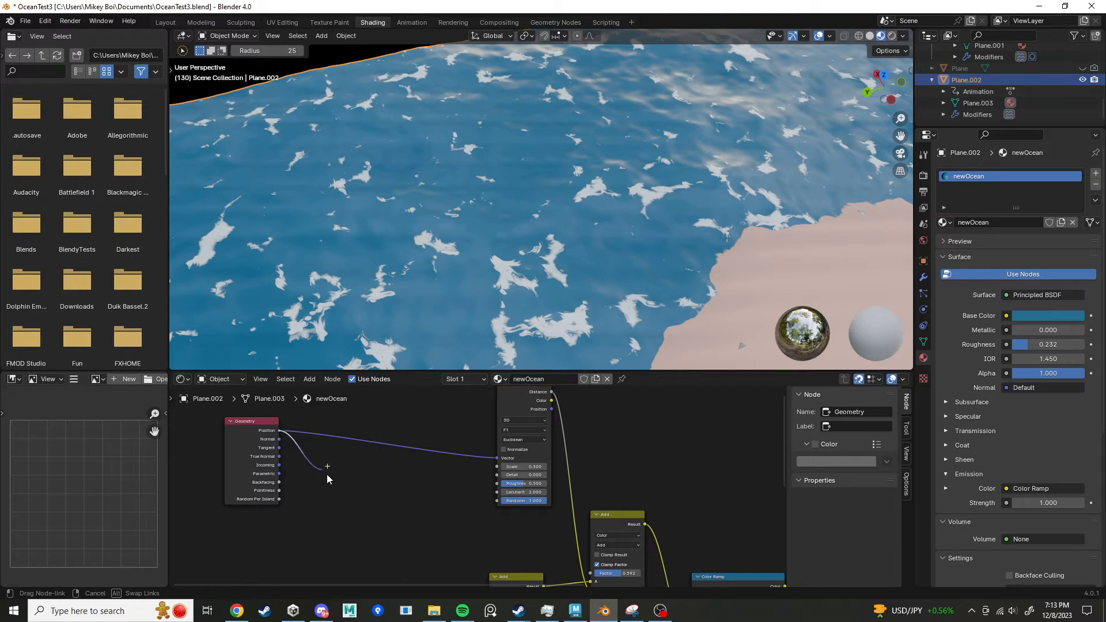
pyautogui.moveTo(328, 475); pyautogui.dragTo(367, 469)
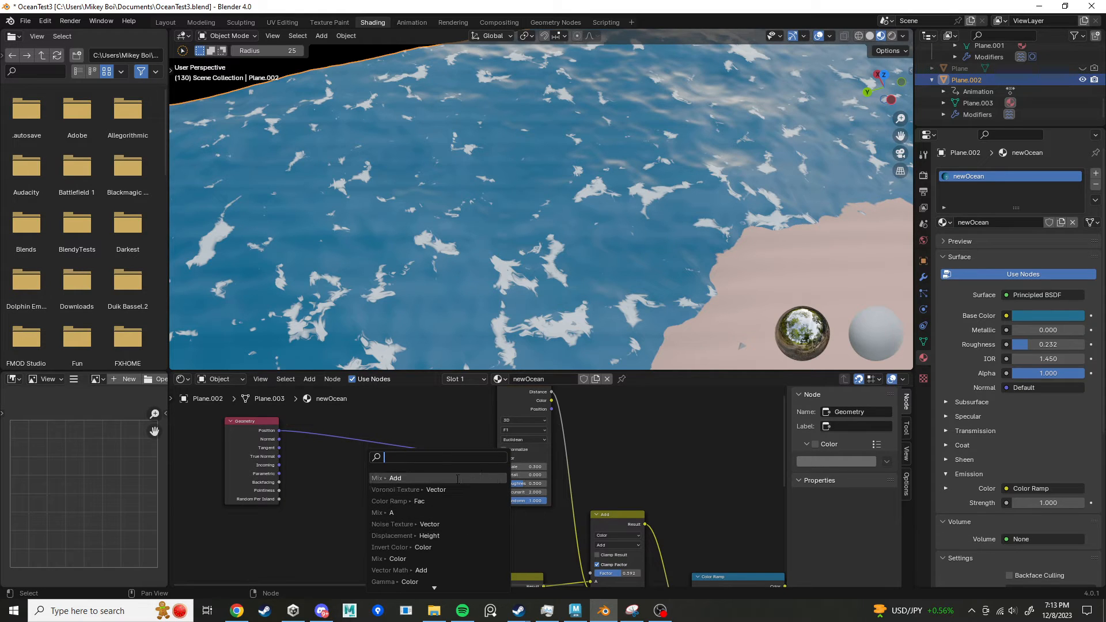
pyautogui.write('math')
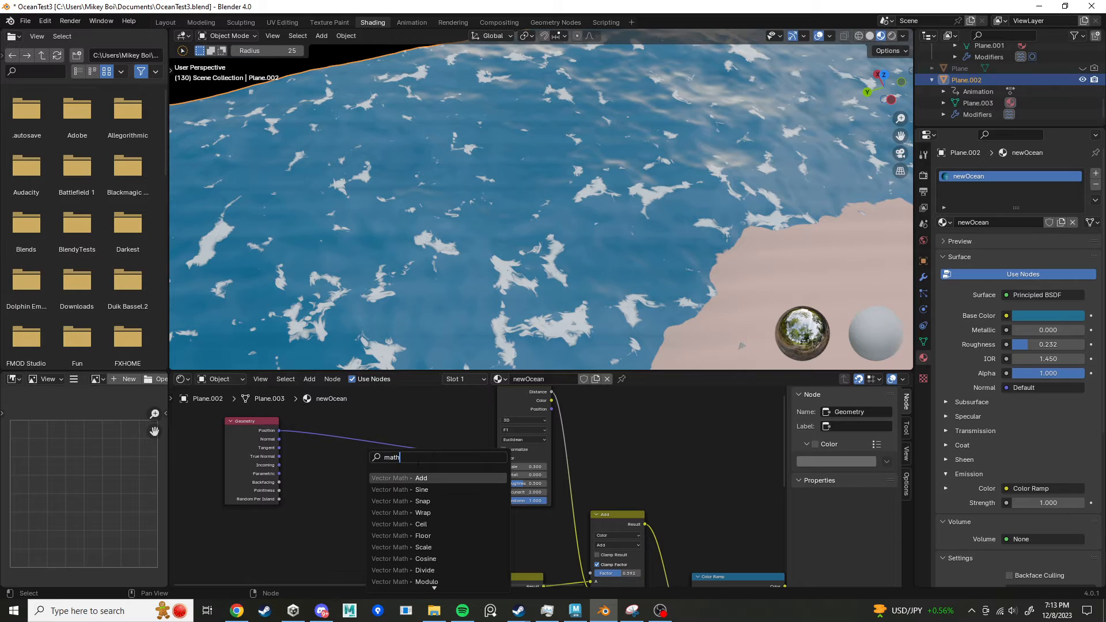
pyautogui.click(408, 478)
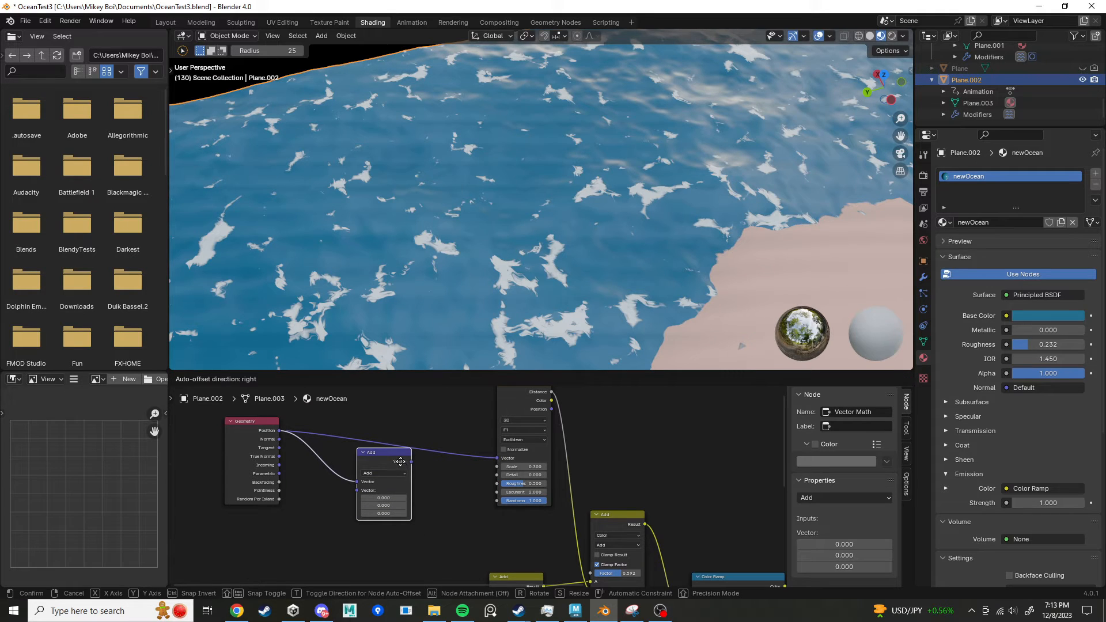
pyautogui.click(400, 462)
pyautogui.moveTo(412, 463); pyautogui.dragTo(495, 459)
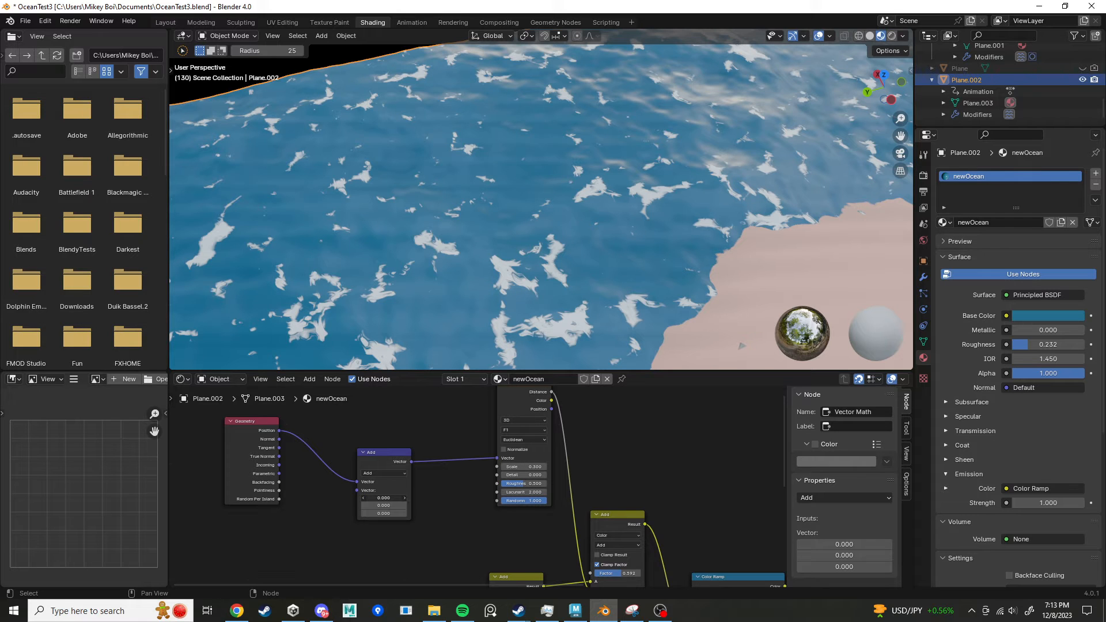
# Step: Try different Y and Z offsets in the Vector Math node's second vector, up to 23.6 on Z, and undo them
pyautogui.moveTo(384, 498)
pyautogui.mouseDown()
pyautogui.moveTo(448, 498)
pyautogui.moveTo(380, 498)
pyautogui.moveTo(385, 513)
pyautogui.moveTo(400, 506)
pyautogui.mouseUp()
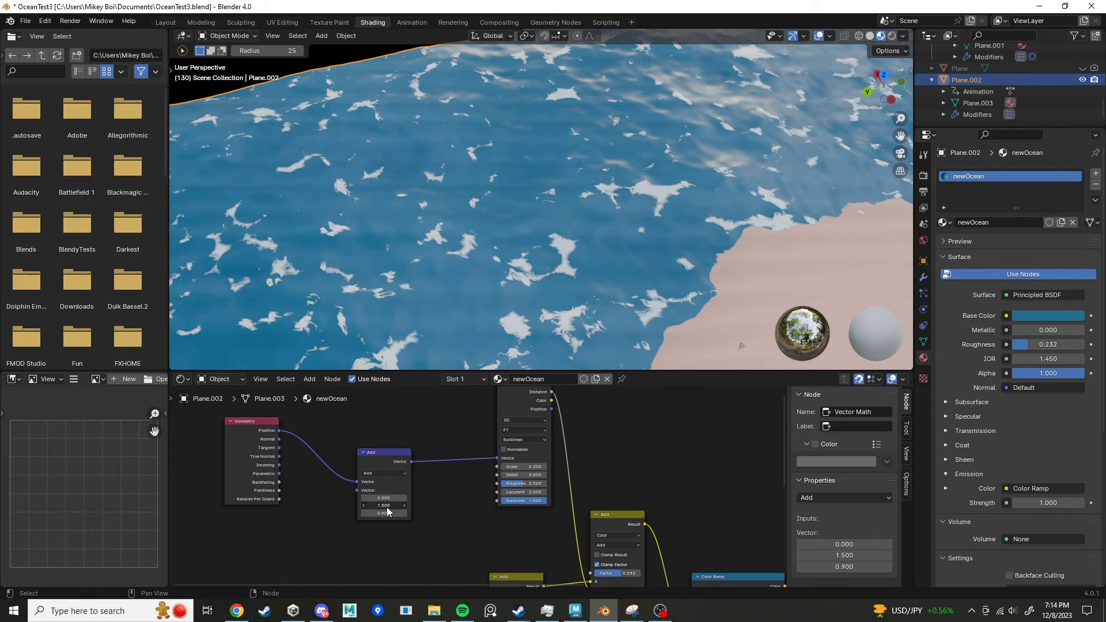
pyautogui.hotkey('ctrl', 'z')
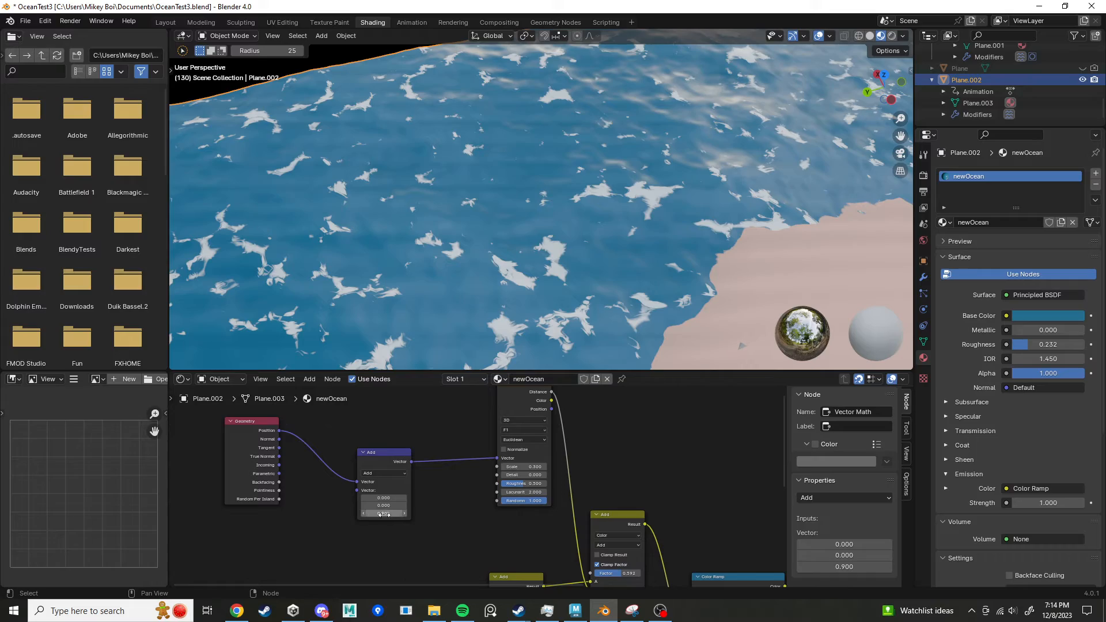
pyautogui.moveTo(384, 514); pyautogui.dragTo(246, 513)
pyautogui.moveTo(384, 513); pyautogui.dragTo(712, 513)
pyautogui.moveTo(384, 514); pyautogui.dragTo(540, 513)
pyautogui.moveTo(384, 513); pyautogui.dragTo(426, 513)
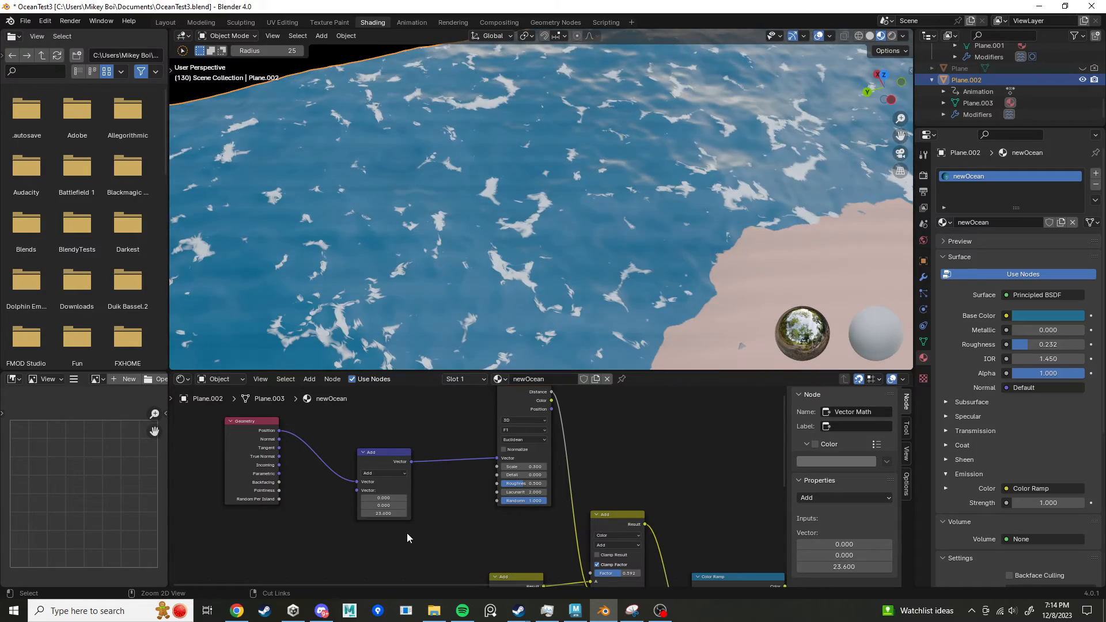
pyautogui.hotkey('ctrl', 'z')
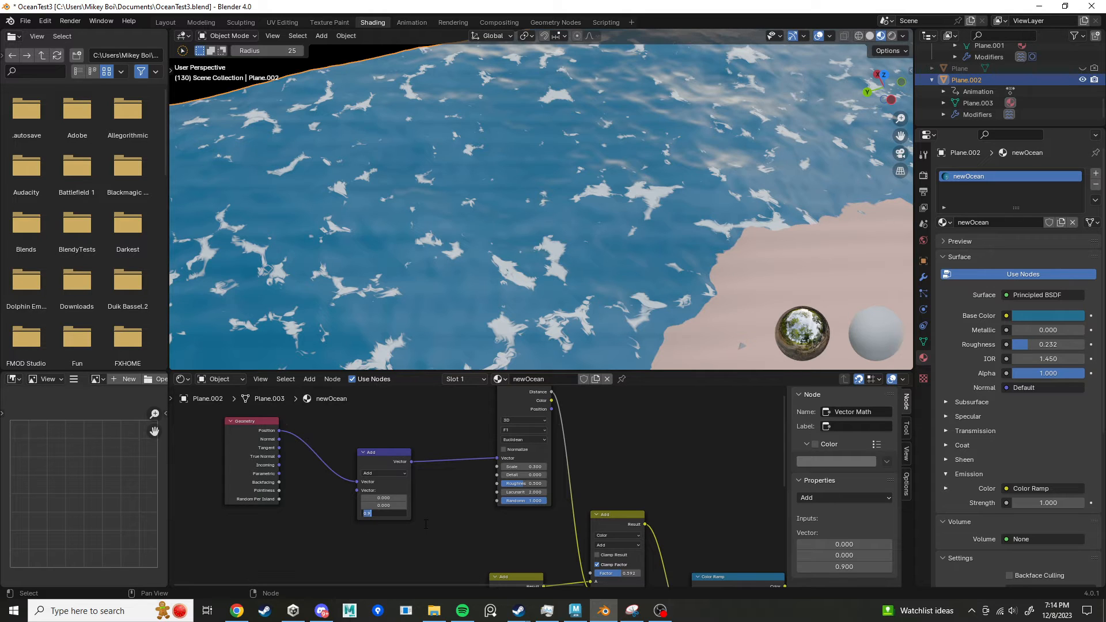
# Step: Drive the Z offset of the Vector Math node with #frame and play the animation to test the foam motion
pyautogui.write('#frame')
pyautogui.press('Return')
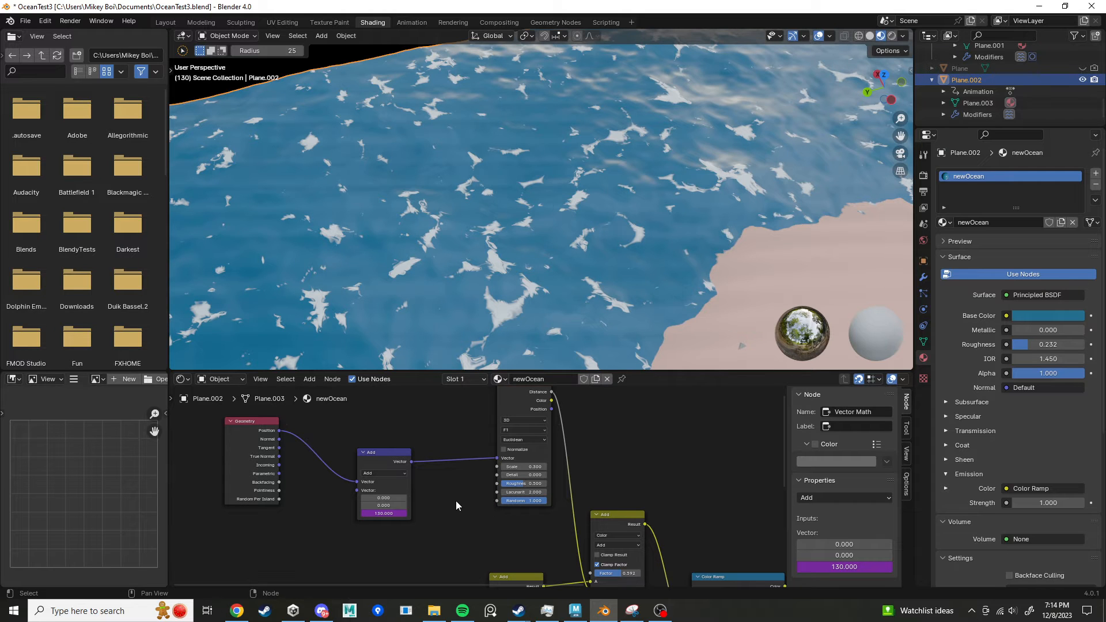
pyautogui.press('space')
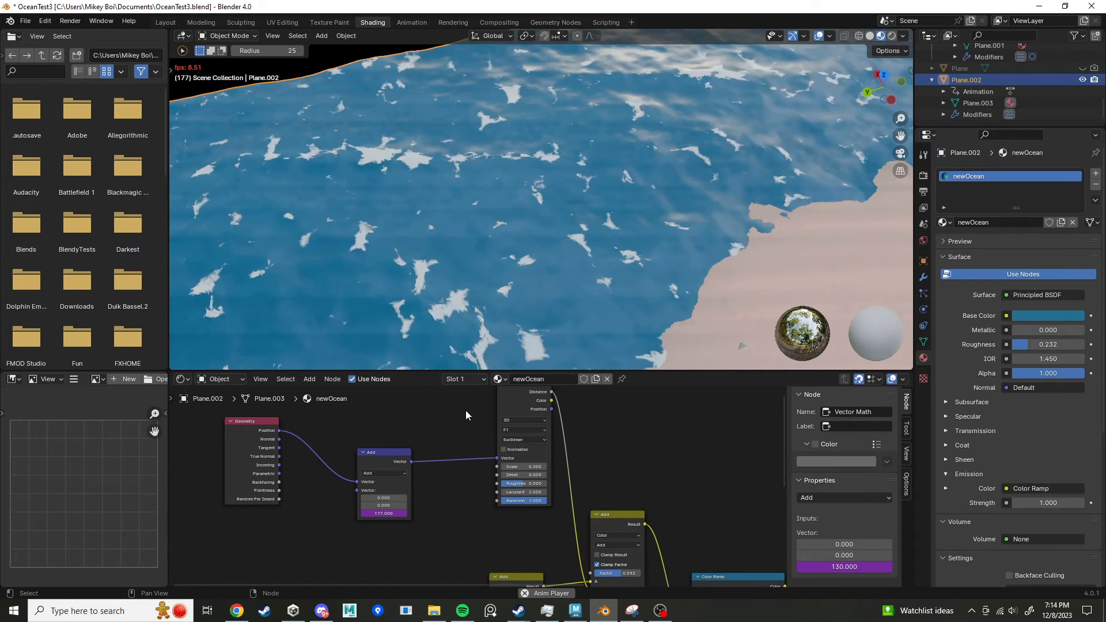
pyautogui.press('space')
# Step: Remove the driver on the Vector Math node's Z offset and drive it with #frame multiplied by 0.1 instead
pyautogui.doubleClick(383, 513)
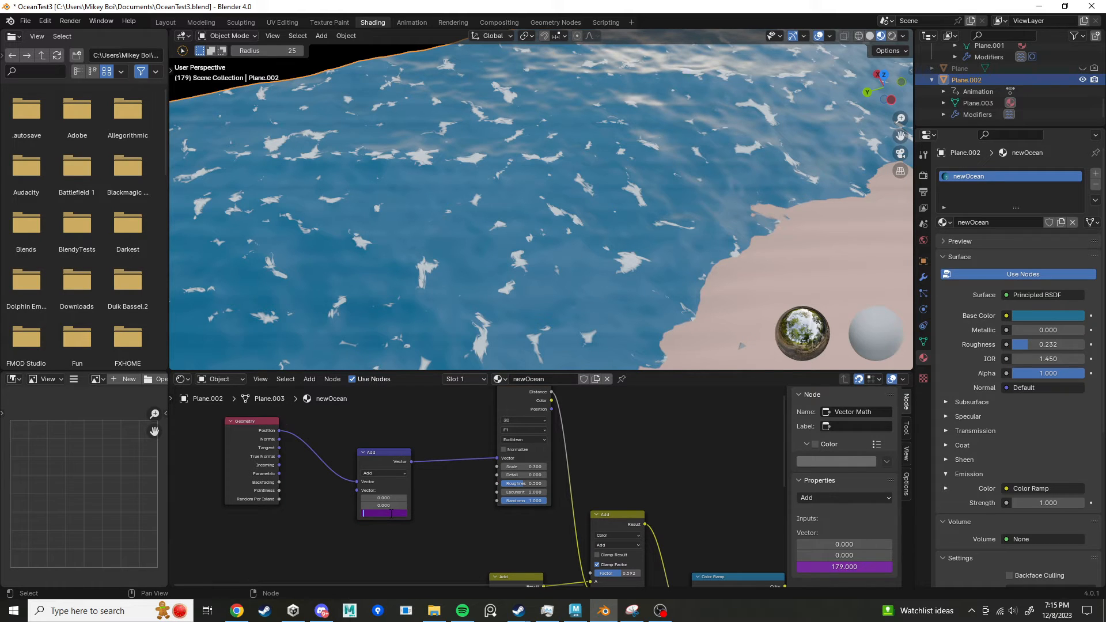
pyautogui.rightClick(391, 513)
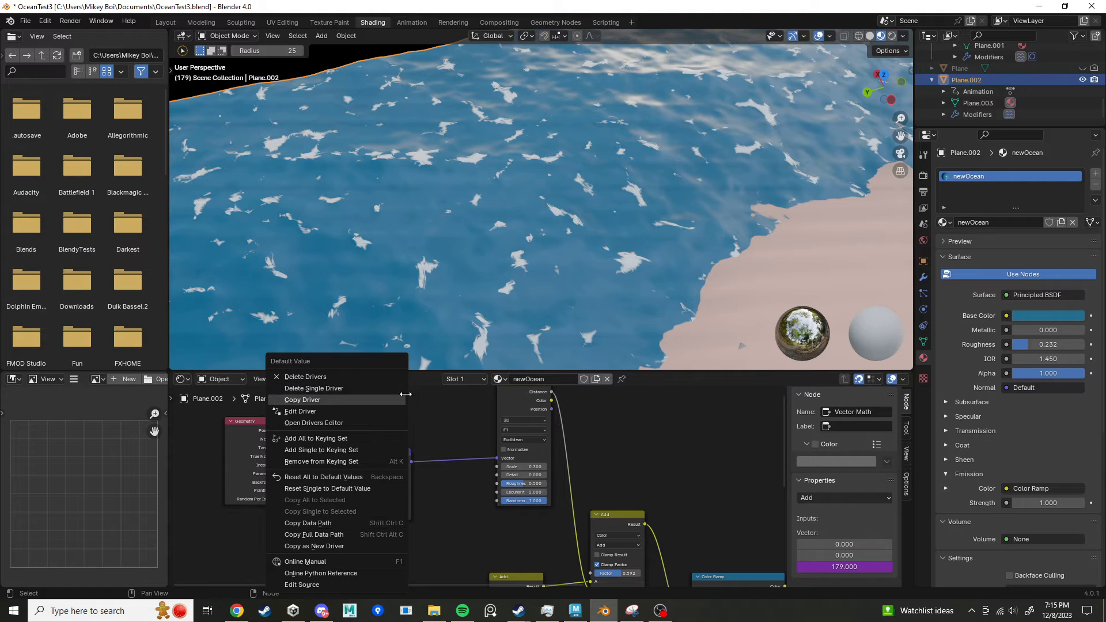
pyautogui.click(320, 377)
pyautogui.click(396, 513)
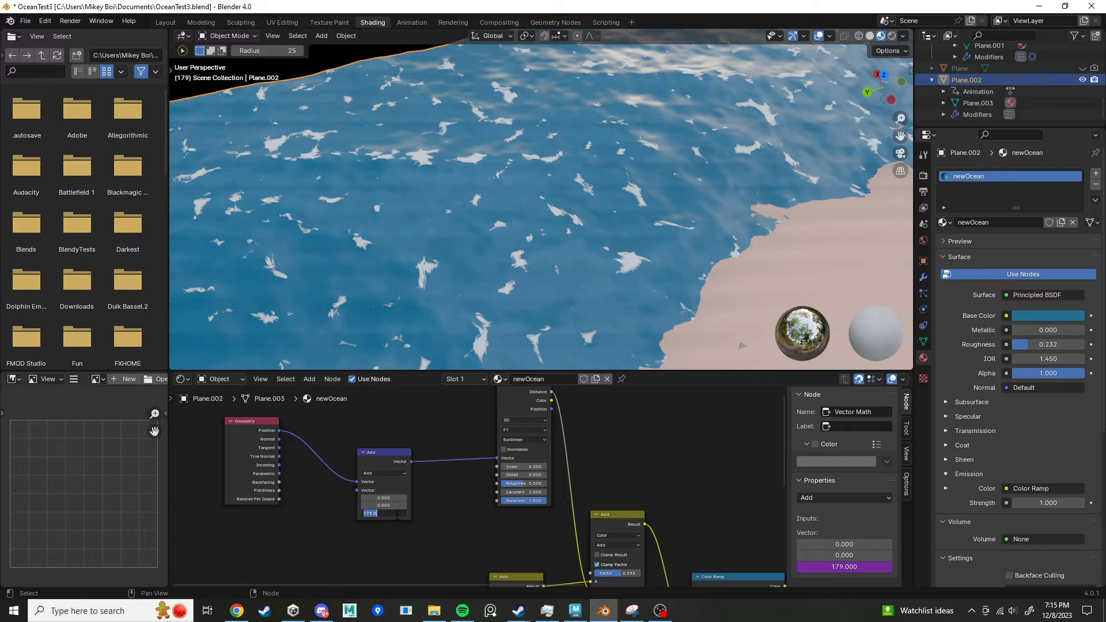
pyautogui.write('#frame*')
pyautogui.press('Return')
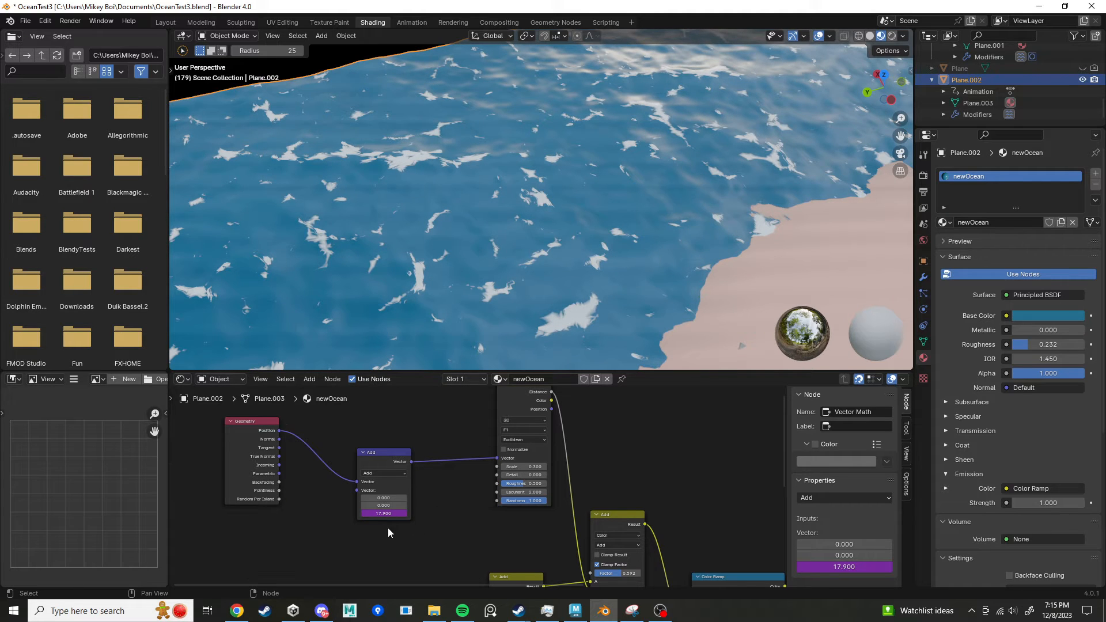
# Step: Play the animation to check the slowed foam motion and set the Voronoi Texture's Scale to 0.5
pyautogui.press('space')
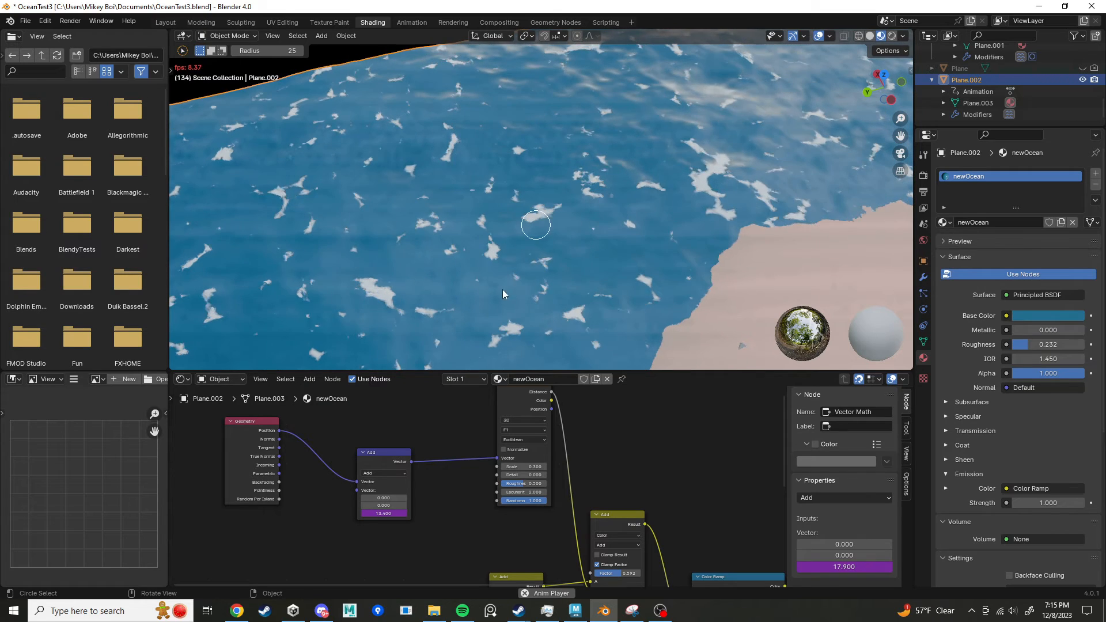
pyautogui.scroll(-1, 621, 460)
pyautogui.moveTo(613, 453); pyautogui.dragTo(547, 415, button='middle')
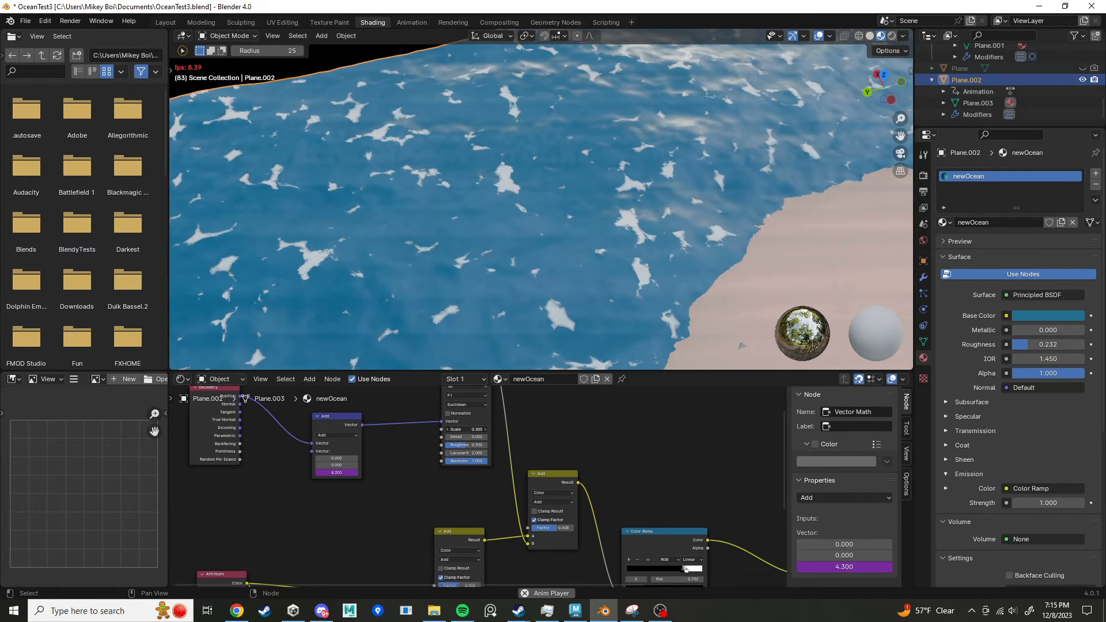
pyautogui.moveTo(463, 429); pyautogui.dragTo(470, 429)
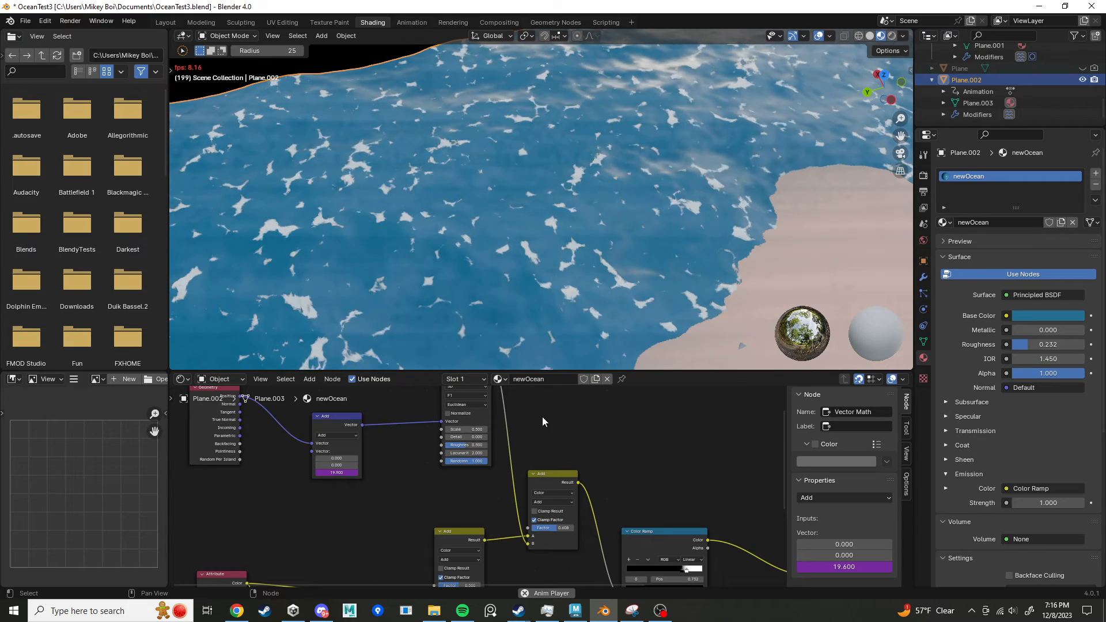
pyautogui.moveTo(603, 433); pyautogui.dragTo(694, 436, button='middle')
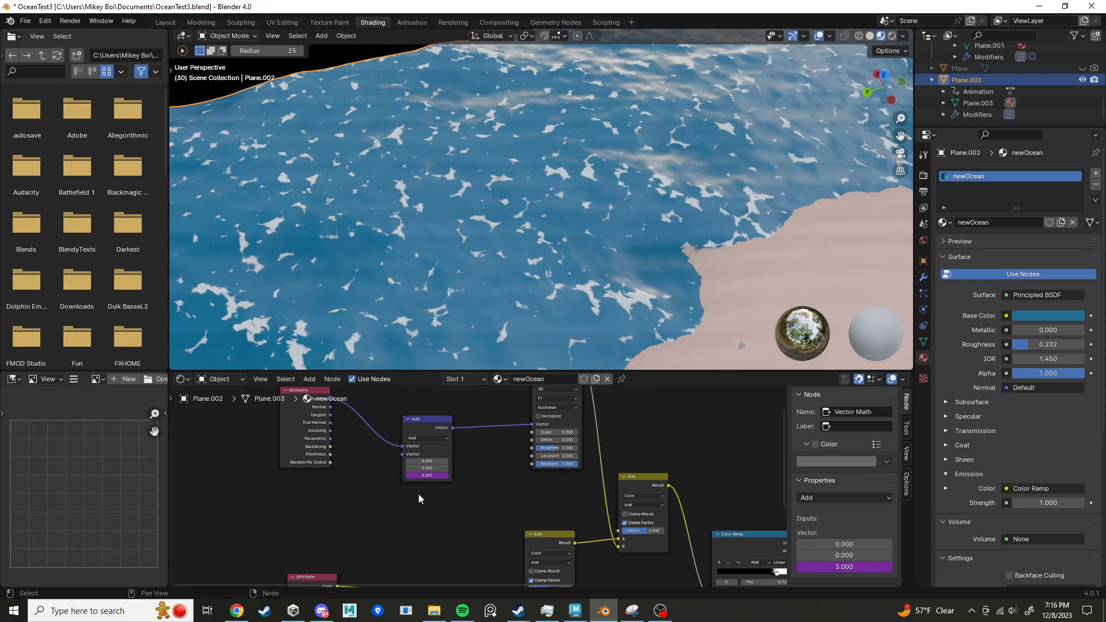
# Step: Add a Value node below the Geometry node and drive its value with #frame
pyautogui.moveTo(356, 514); pyautogui.dragTo(403, 508, button='middle')
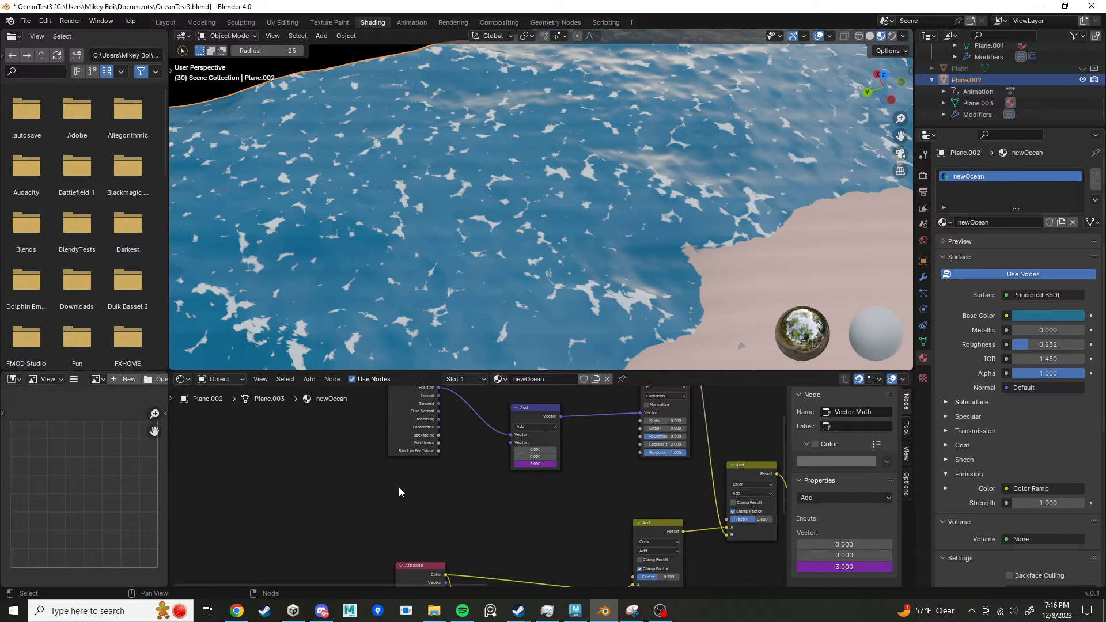
pyautogui.hotkey('shift', 'a')
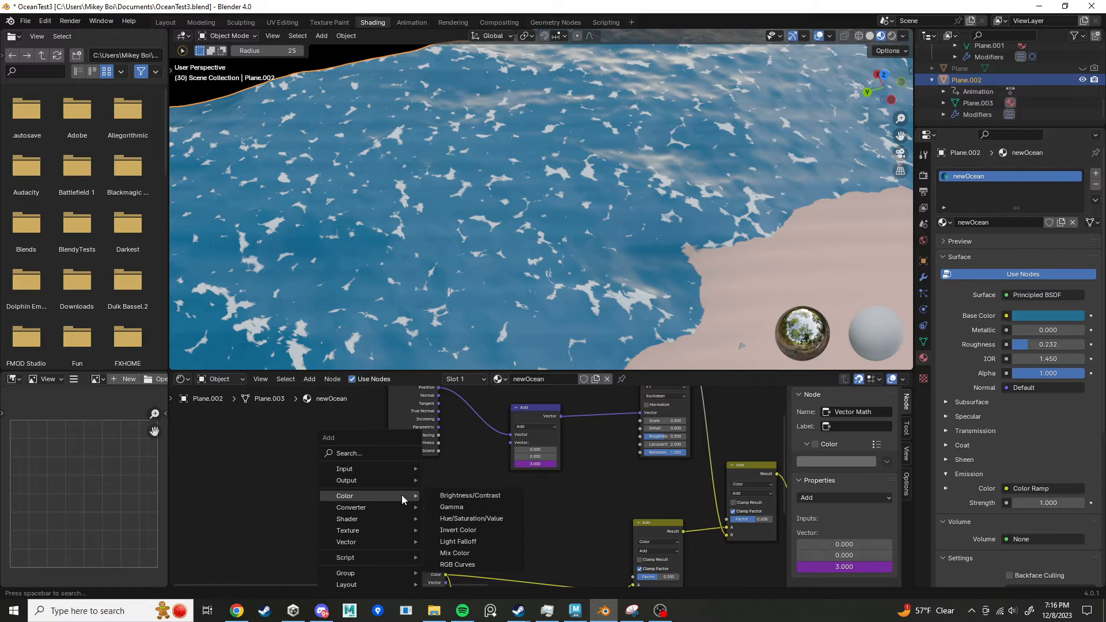
pyautogui.write('value')
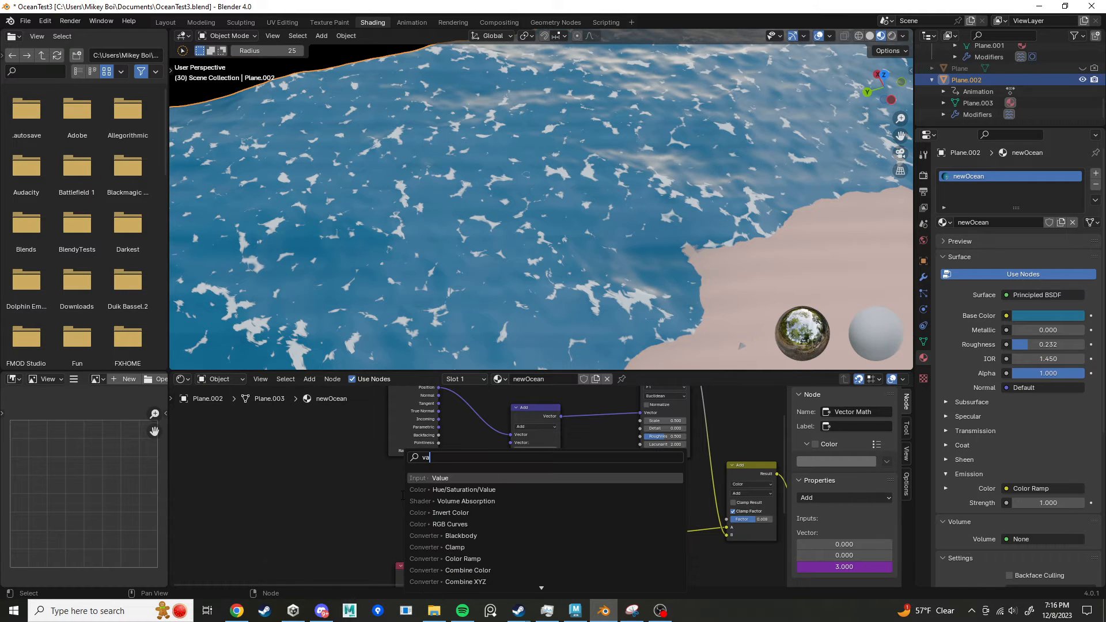
pyautogui.press('Return')
pyautogui.click(389, 486)
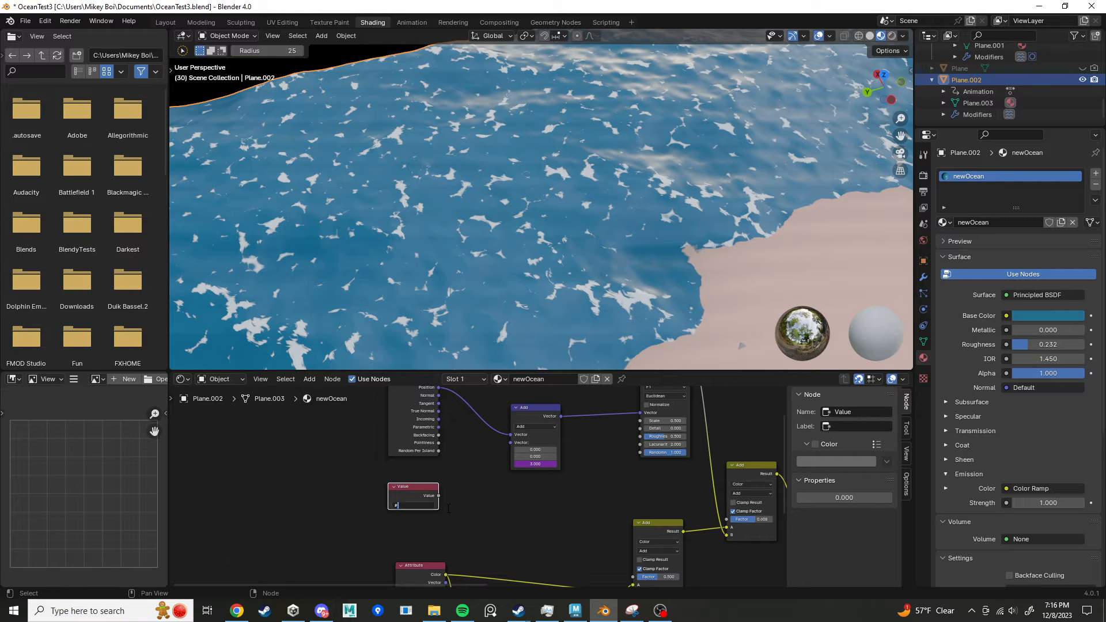
pyautogui.write('#frame')
pyautogui.press('Return')
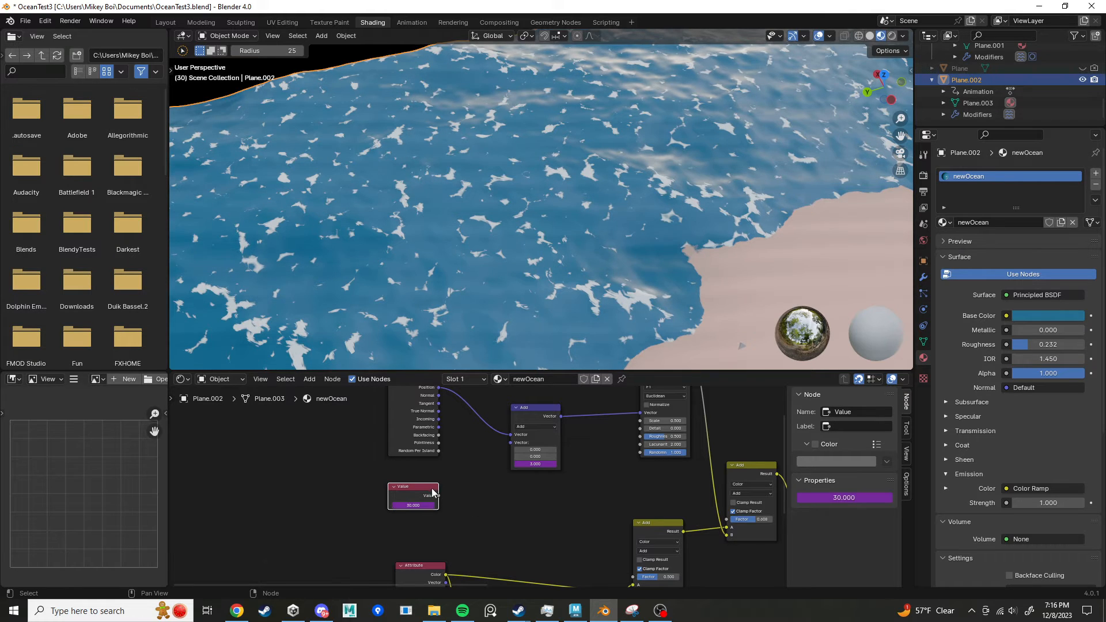
# Step: Move the Value node aside and connect its output to a new Math node set to Multiply
pyautogui.moveTo(433, 493)
pyautogui.mouseDown()
pyautogui.moveTo(397, 487)
pyautogui.moveTo(434, 490)
pyautogui.mouseUp()
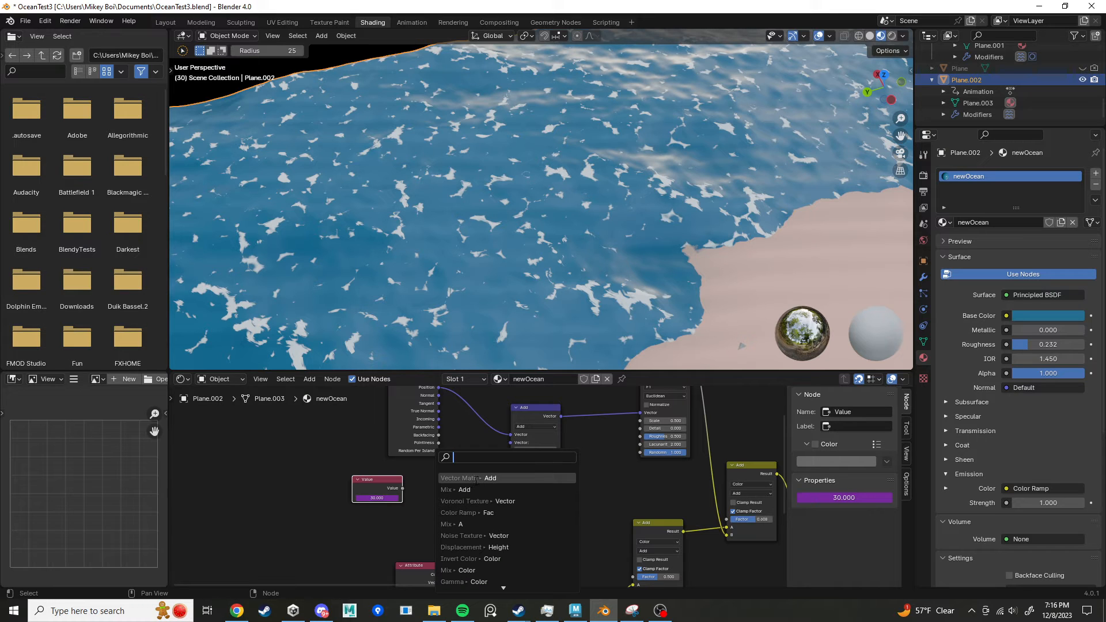
pyautogui.write('ms')
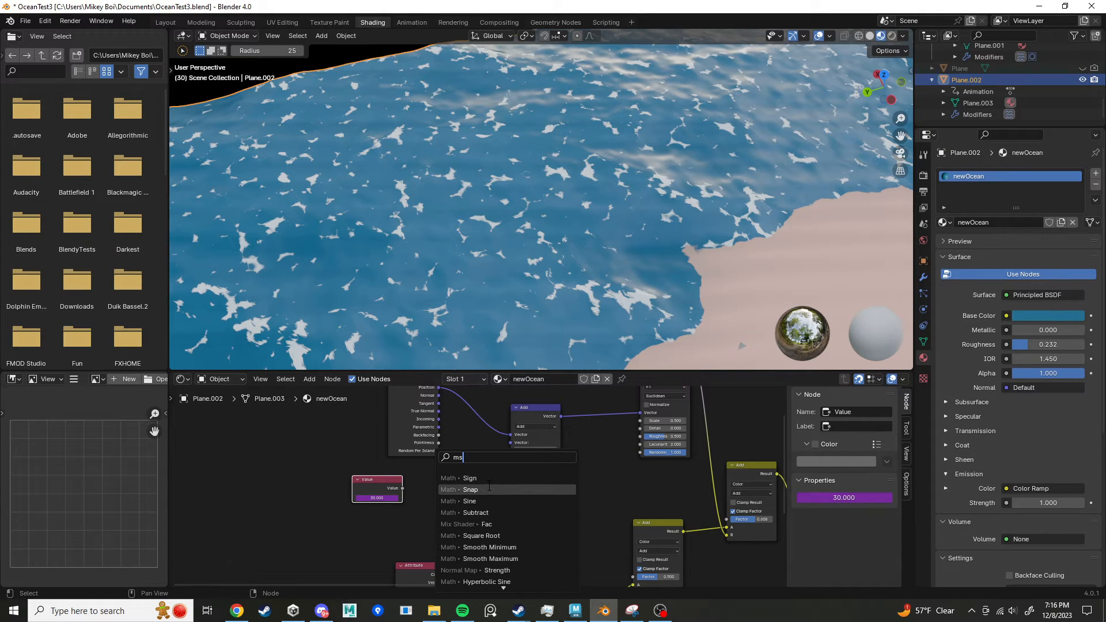
pyautogui.press('BackSpace')
pyautogui.write('ath')
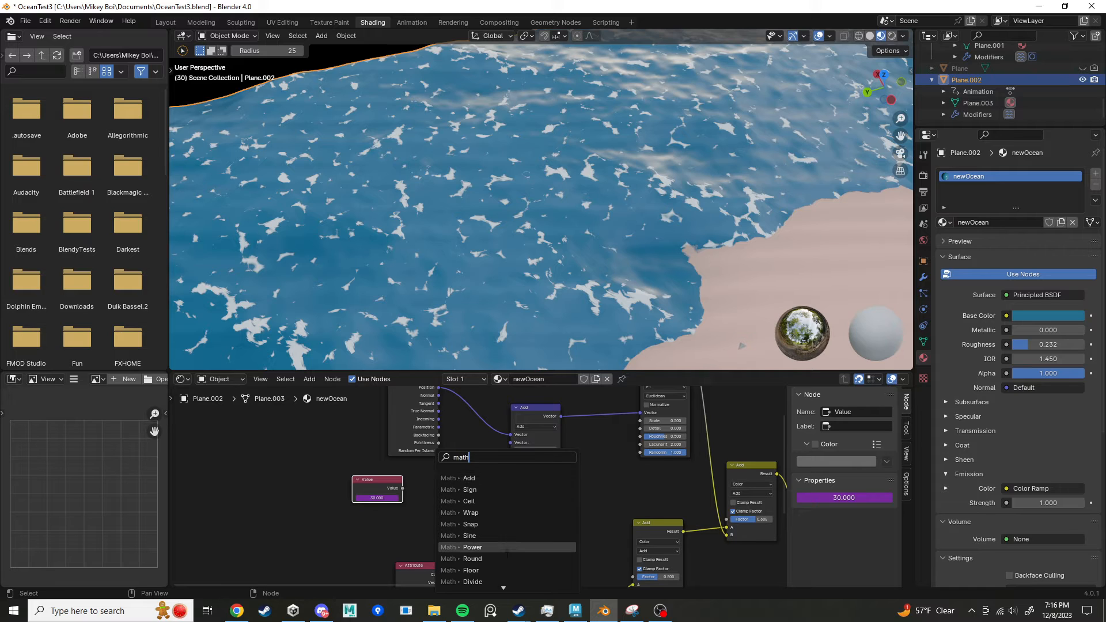
pyautogui.scroll(-3, 493, 580)
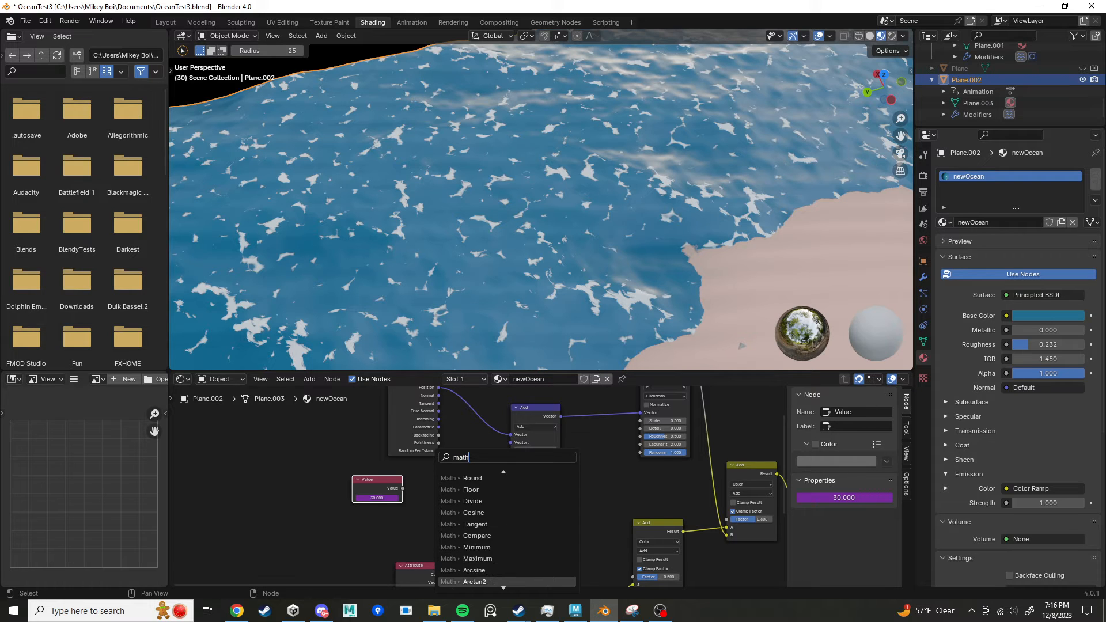
pyautogui.scroll(-3, 493, 579)
pyautogui.click(493, 580)
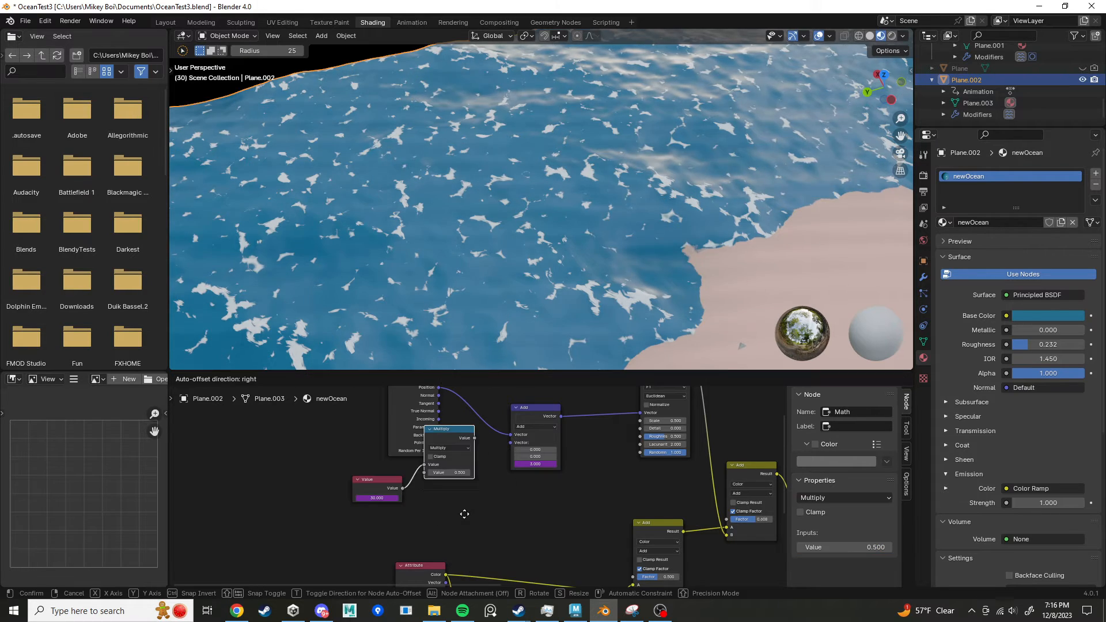
pyautogui.click(472, 563)
# Step: Set the Multiply node's second value to 0.2
pyautogui.scroll(1, 484, 519)
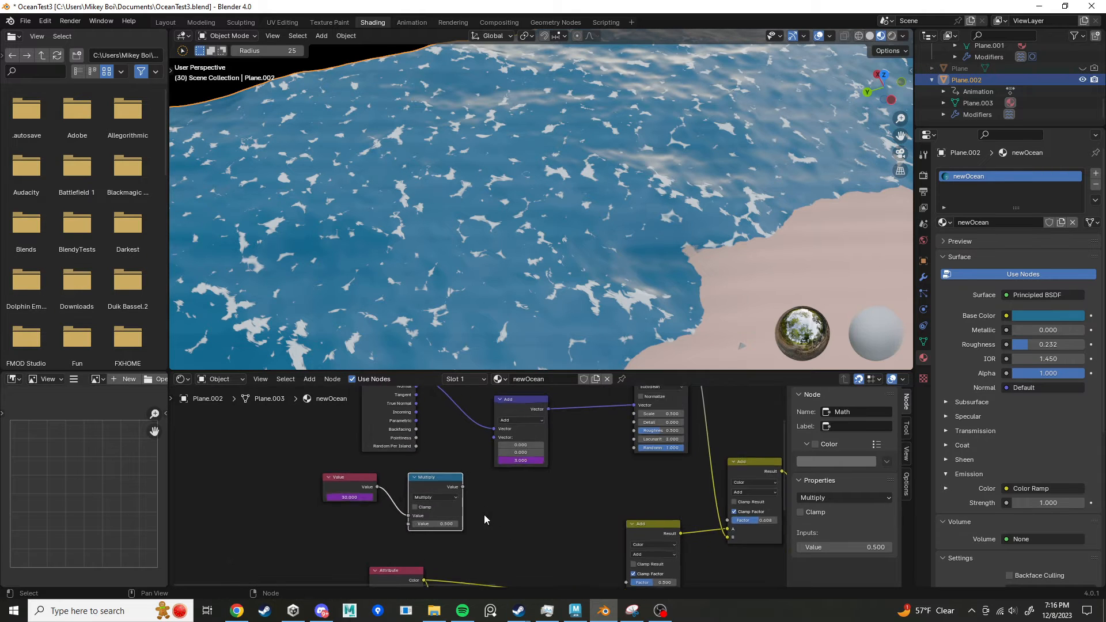
pyautogui.scroll(1, 484, 514)
pyautogui.click(438, 533)
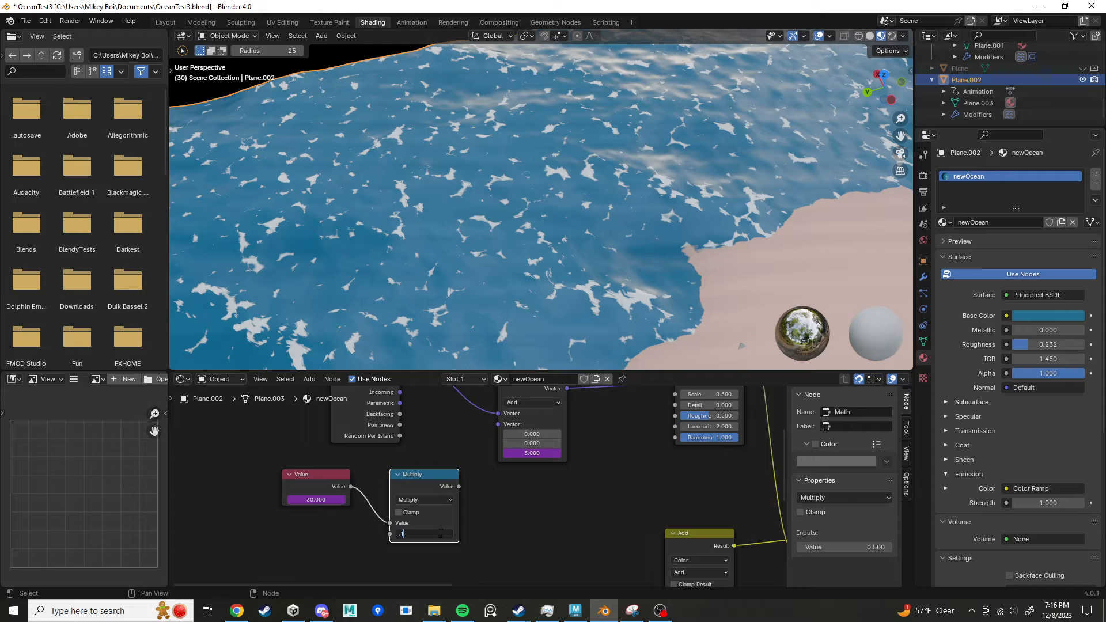
pyautogui.write('.2')
pyautogui.press('Return')
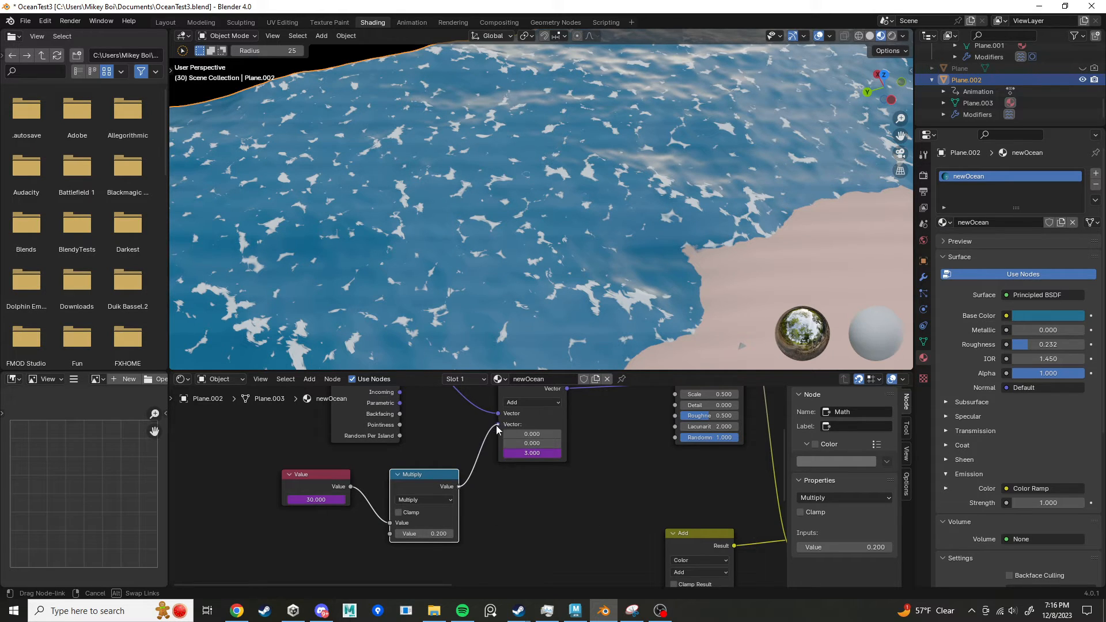
# Step: Try to link the Multiply node's output to the second Vector input of the Vector Math node
pyautogui.moveTo(499, 424); pyautogui.dragTo(502, 487)
pyautogui.click(488, 501)
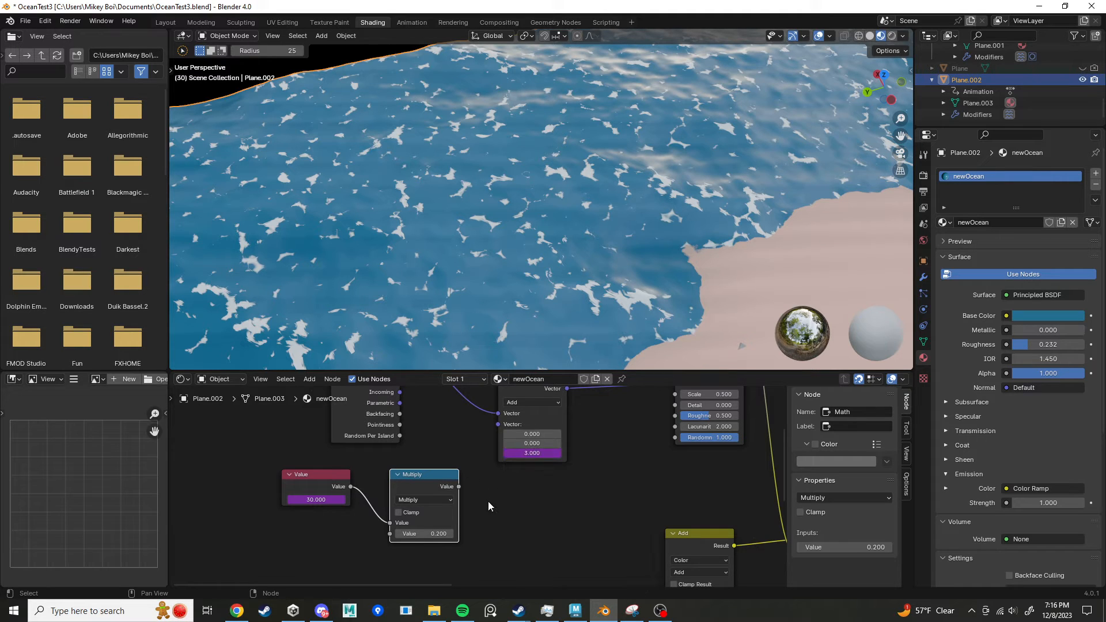
pyautogui.moveTo(426, 512); pyautogui.dragTo(488, 501, button='middle')
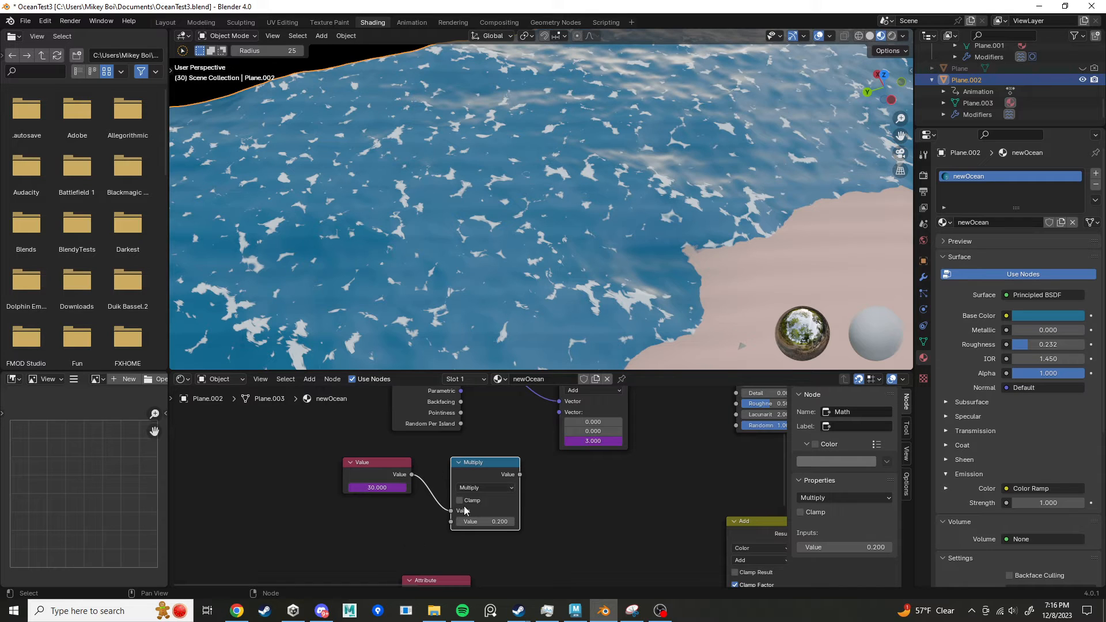
# Step: Shift the Multiply node slightly and add a second Value node below the frame-driven one
pyautogui.moveTo(478, 466); pyautogui.dragTo(488, 456)
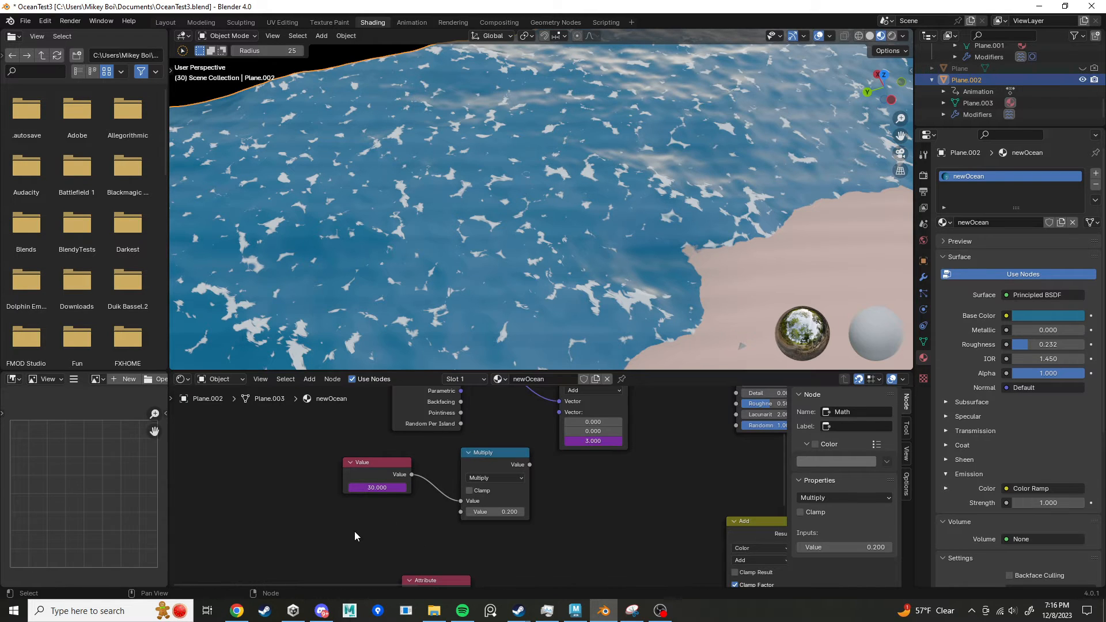
pyautogui.hotkey('shift', 'a')
pyautogui.moveTo(358, 527)
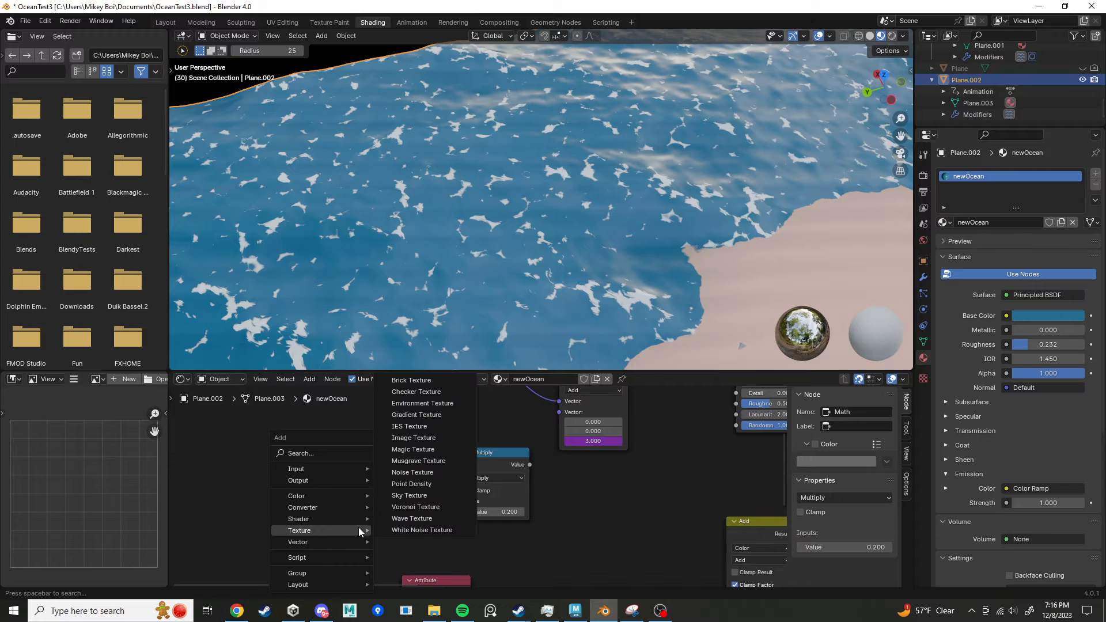
pyautogui.write('vec')
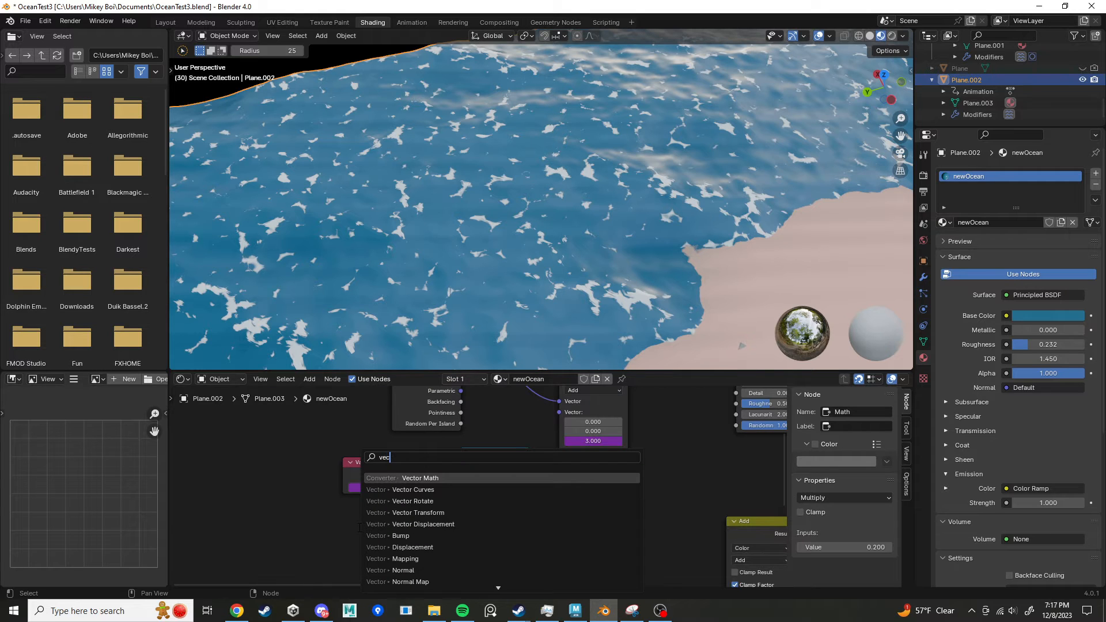
pyautogui.press('BackSpace')
pyautogui.press('BackSpace')
pyautogui.write('alu')
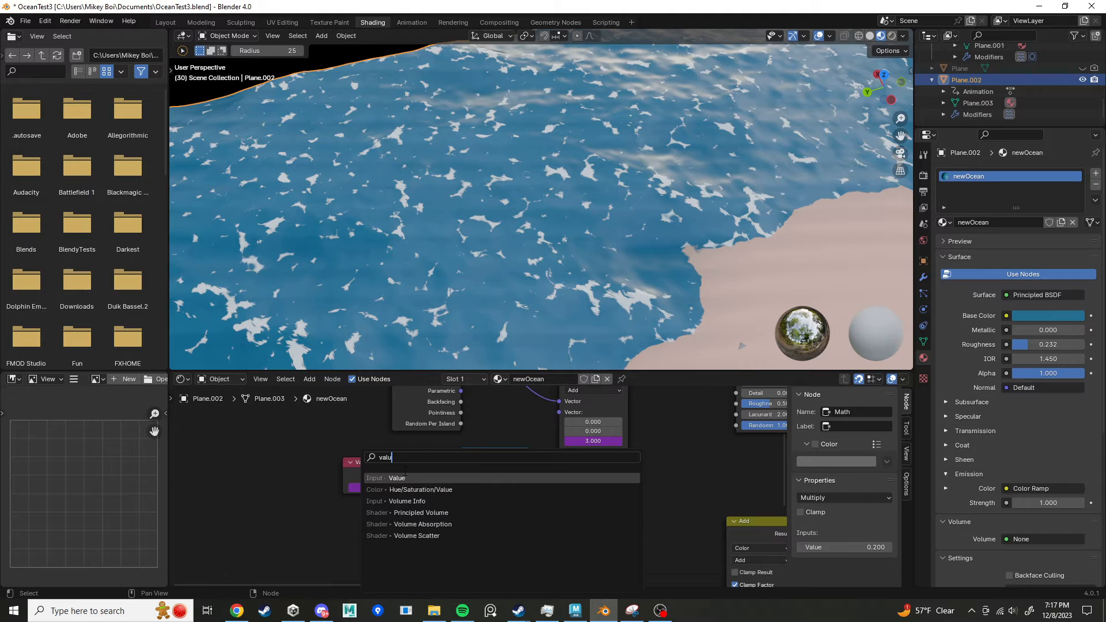
pyautogui.press('Return')
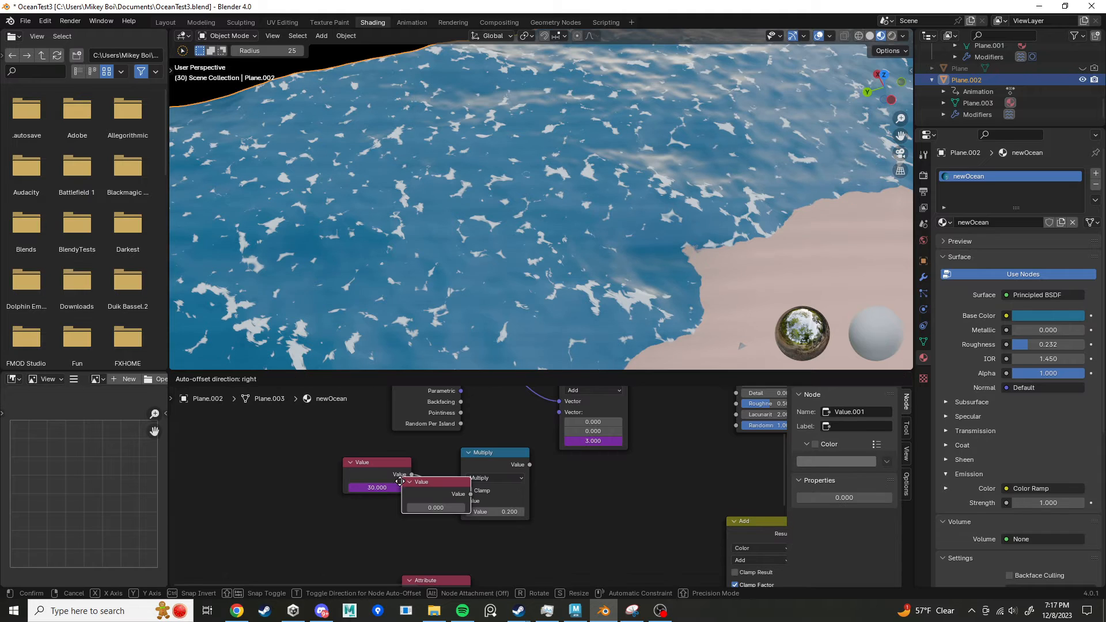
pyautogui.click(371, 526)
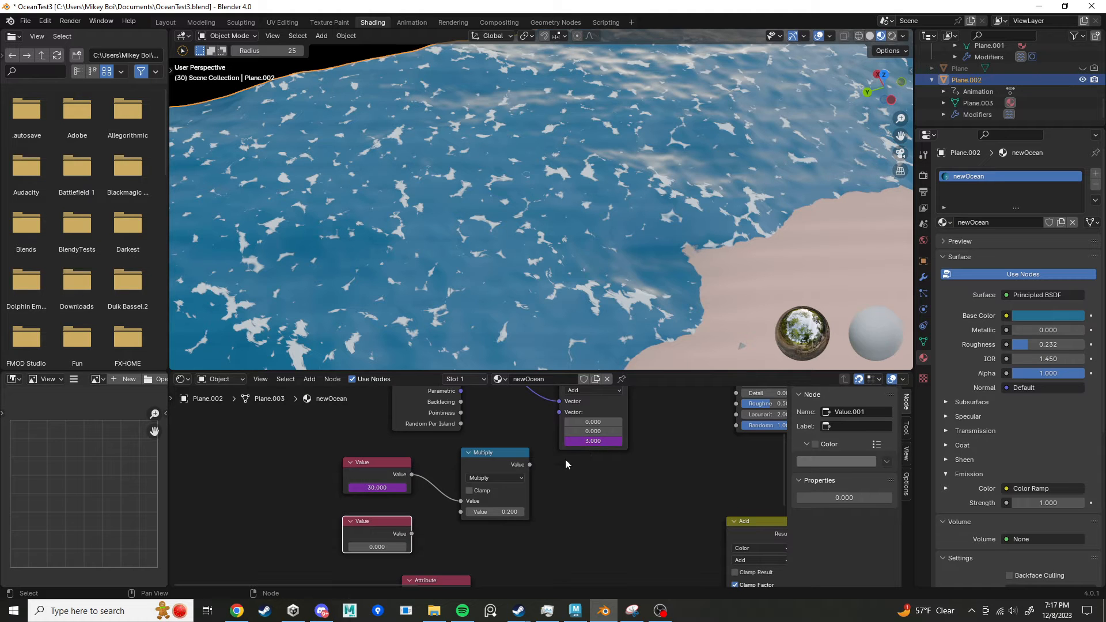
# Step: Draw a link from the Multiply node's output into empty space and look through the compatible node inputs
pyautogui.scroll(3, 548, 507)
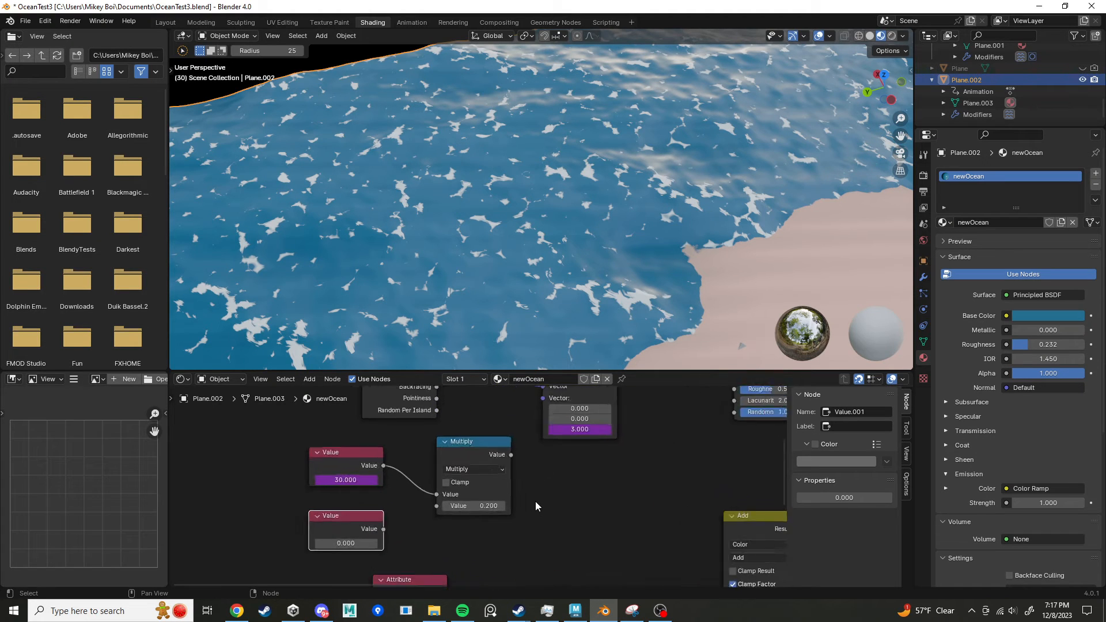
pyautogui.scroll(-1, 519, 486)
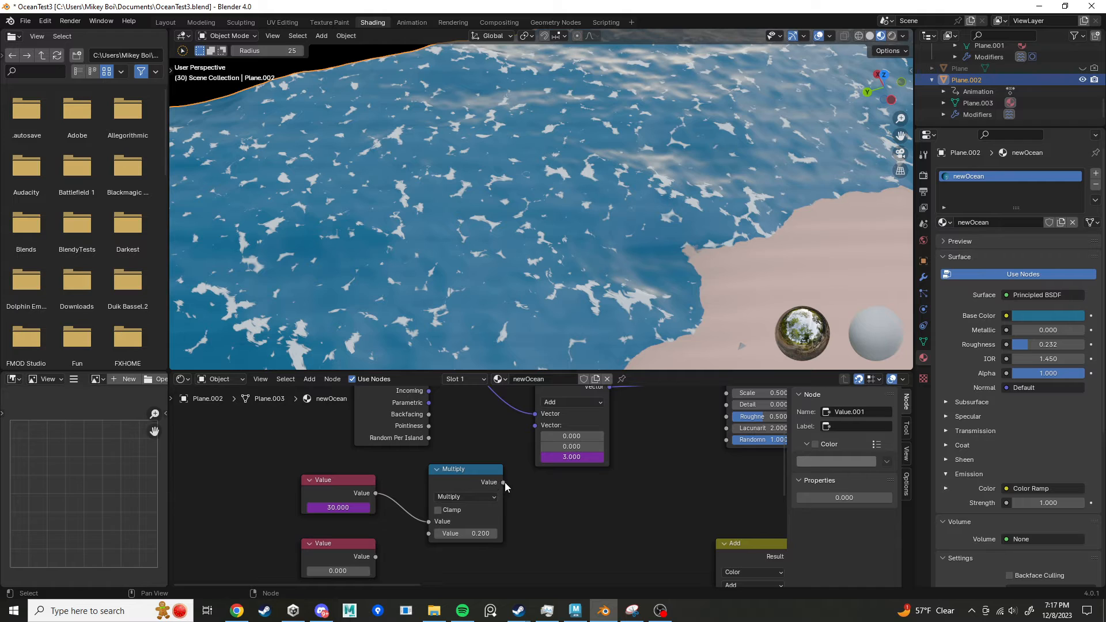
pyautogui.moveTo(504, 482); pyautogui.dragTo(570, 459)
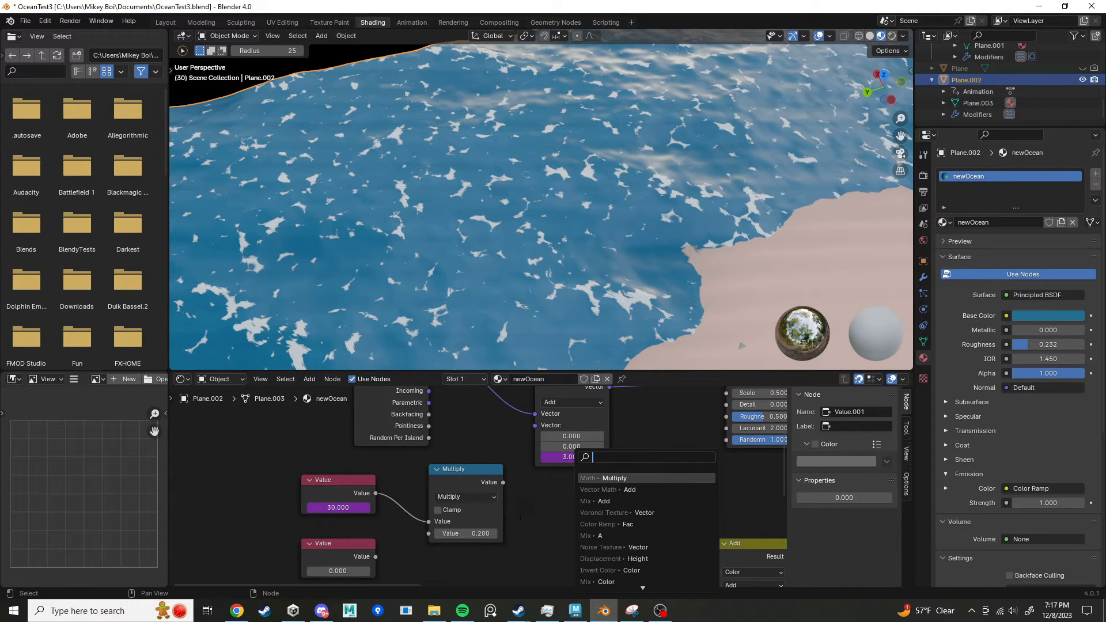
pyautogui.press('Down')
pyautogui.press('Down')
pyautogui.press('Down')
pyautogui.press('Down')
pyautogui.press('Down')
pyautogui.press('Down')
pyautogui.press('Down')
pyautogui.press('Down')
pyautogui.press('Down')
pyautogui.press('Down')
pyautogui.press('Down')
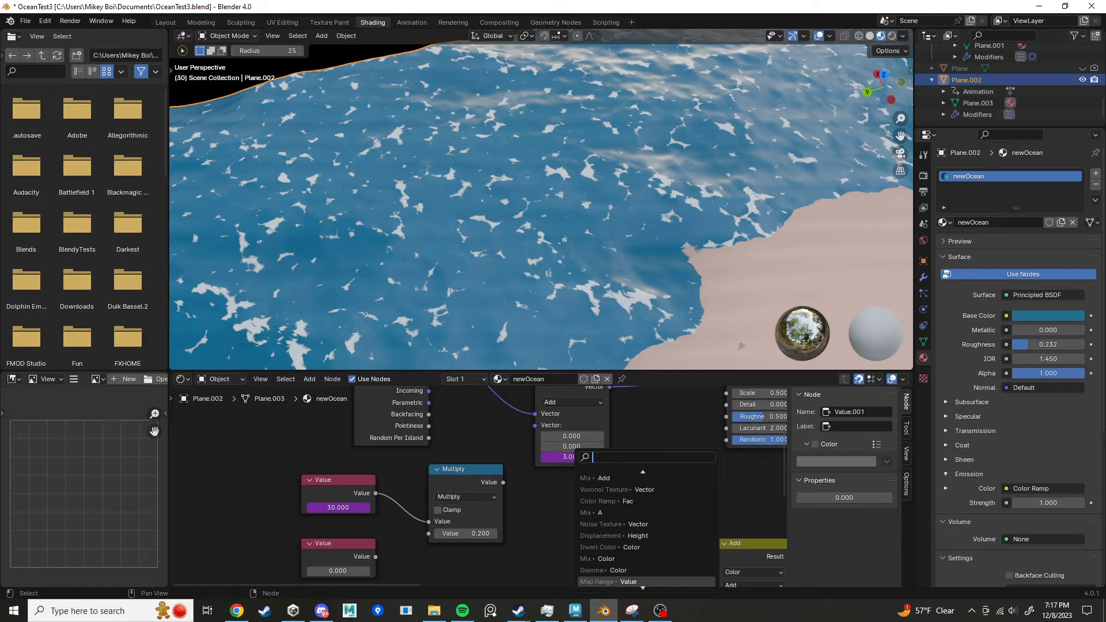
pyautogui.scroll(-4, 587, 581)
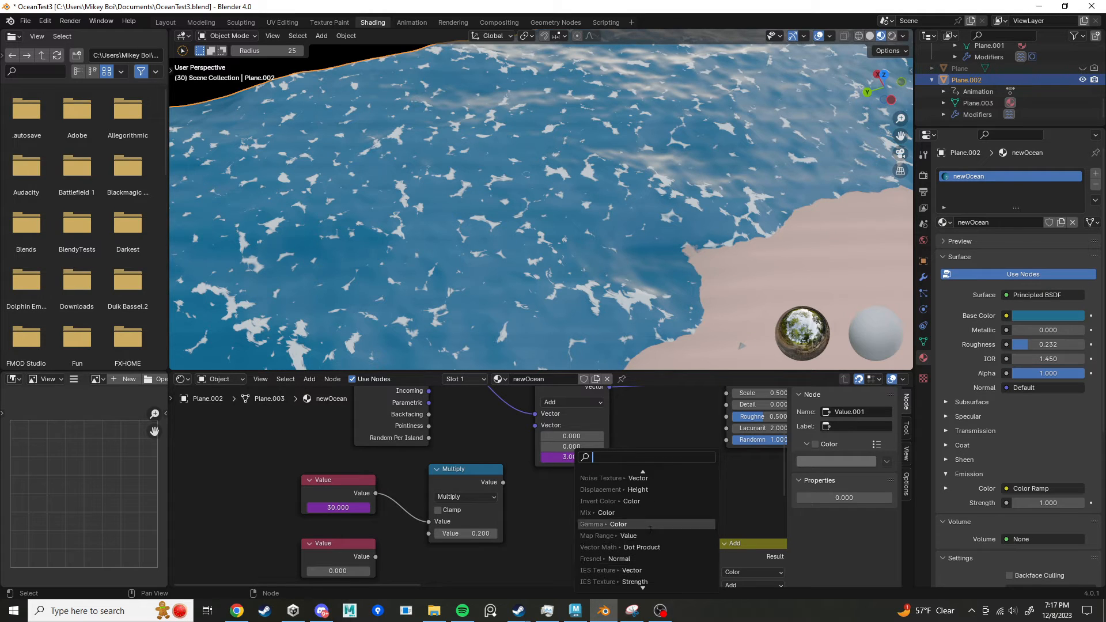
pyautogui.press('Down')
pyautogui.press('Down')
pyautogui.press('Down')
pyautogui.press('Down')
pyautogui.press('Down')
pyautogui.press('Down')
pyautogui.press('Down')
pyautogui.press('Down')
pyautogui.press('Down')
pyautogui.press('Down')
pyautogui.press('Down')
pyautogui.press('Down')
pyautogui.press('Down')
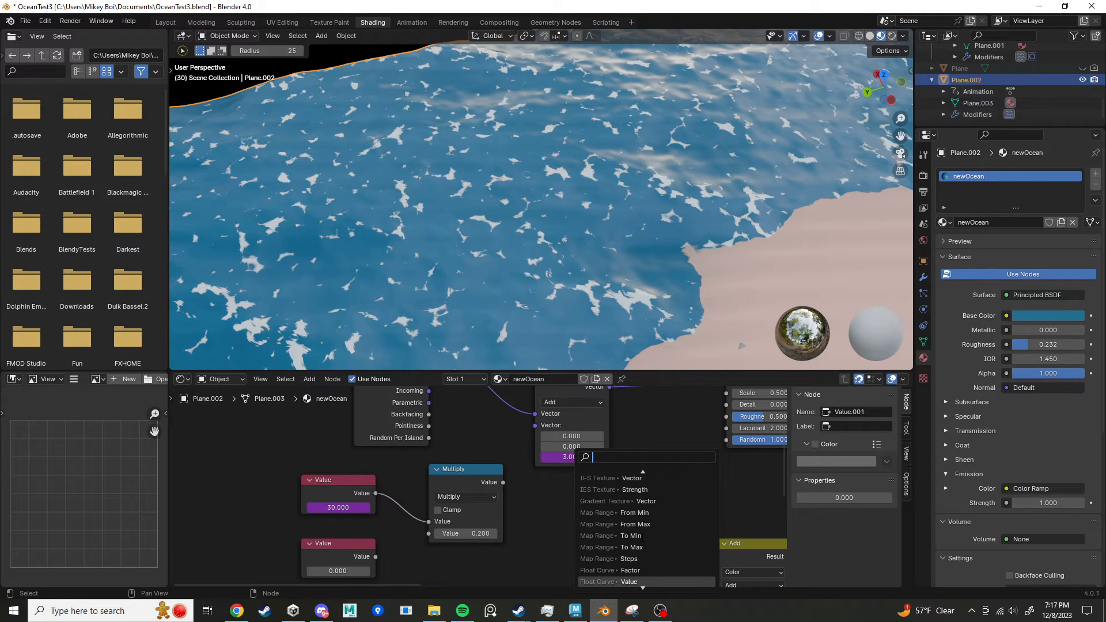
pyautogui.press('Down')
pyautogui.press('Down')
pyautogui.press('Down')
pyautogui.press('Down')
pyautogui.press('Down')
pyautogui.press('Down')
pyautogui.press('Down')
pyautogui.press('Down')
pyautogui.press('Down')
pyautogui.press('Down')
pyautogui.press('Down')
pyautogui.press('Down')
pyautogui.press('Down')
pyautogui.press('Down')
pyautogui.press('Down')
pyautogui.press('Down')
pyautogui.press('Down')
pyautogui.press('Down')
pyautogui.press('Down')
pyautogui.press('Down')
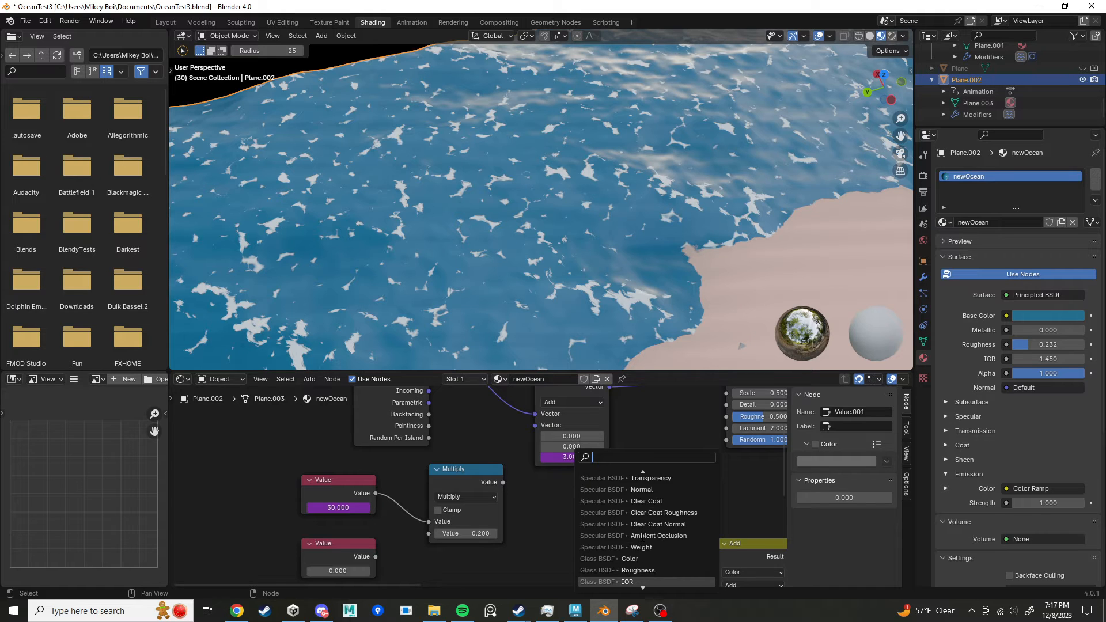
pyautogui.press('Down')
pyautogui.press('Down')
pyautogui.press('Down')
pyautogui.press('Down')
pyautogui.press('Down')
pyautogui.press('Down')
pyautogui.press('Down')
pyautogui.press('Down')
pyautogui.press('Down')
pyautogui.press('Down')
pyautogui.press('Down')
pyautogui.press('Down')
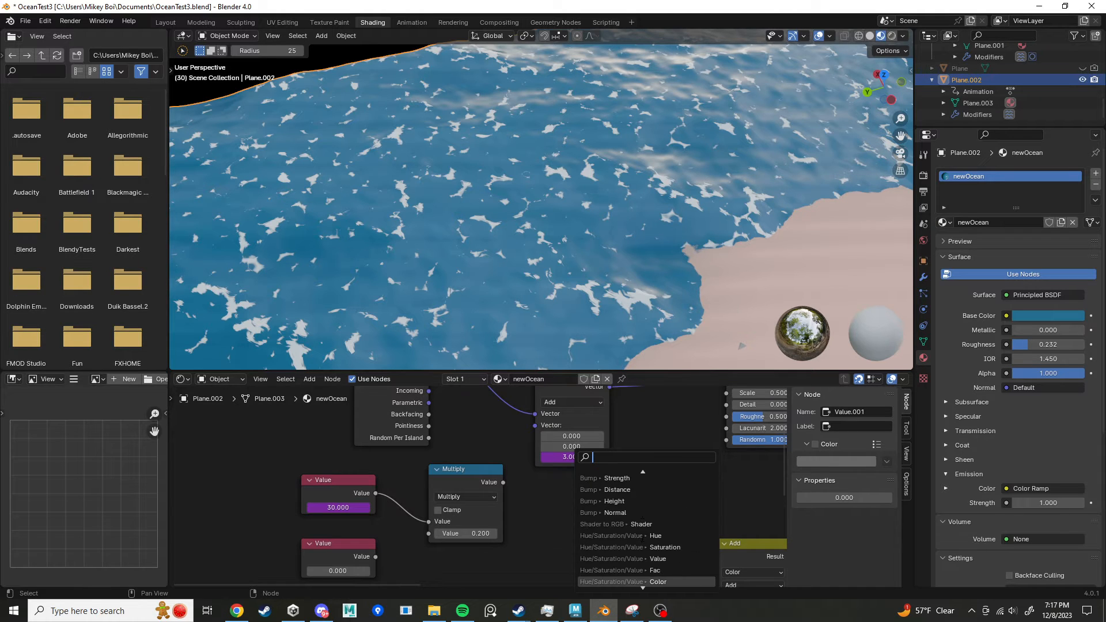
pyautogui.press('Down')
pyautogui.press('Down')
pyautogui.press('Down')
pyautogui.press('Down')
pyautogui.press('Down')
pyautogui.press('Down')
pyautogui.press('Down')
pyautogui.press('Down')
pyautogui.press('Down')
pyautogui.press('Down')
pyautogui.press('Down')
pyautogui.press('Down')
pyautogui.press('Down')
pyautogui.press('Down')
pyautogui.press('Down')
pyautogui.press('Down')
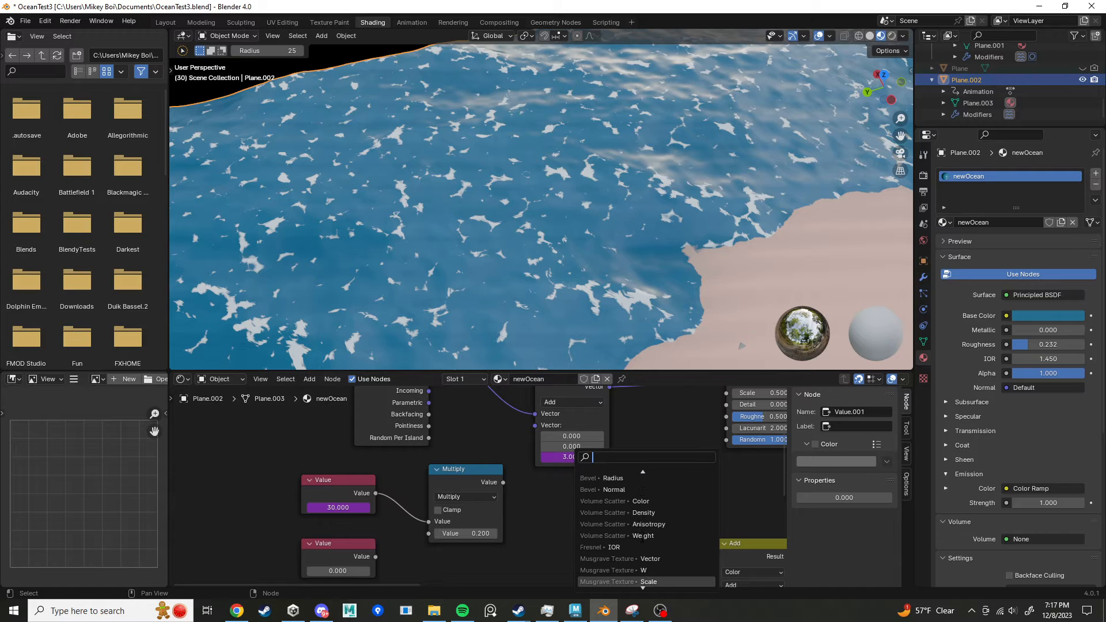
pyautogui.press('Down')
pyautogui.press('Down')
pyautogui.press('Down')
pyautogui.press('Down')
pyautogui.press('Down')
pyautogui.press('Down')
pyautogui.press('Down')
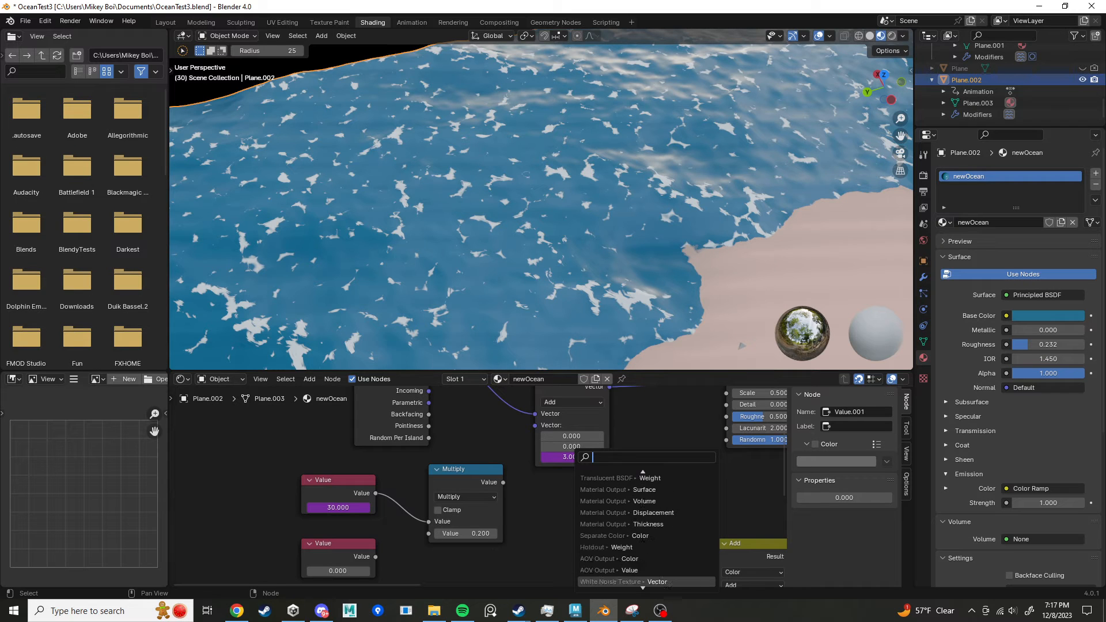
pyautogui.press('Down')
pyautogui.press('Down')
pyautogui.press('Down')
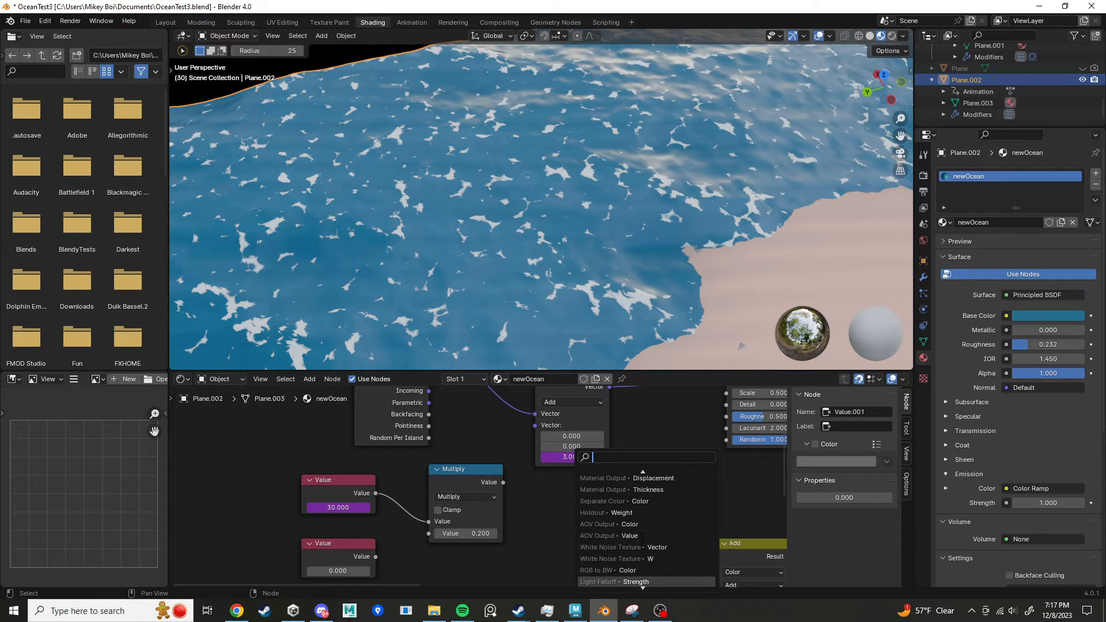
pyautogui.press('Down')
pyautogui.press('Down')
pyautogui.press('Down')
pyautogui.press('Down')
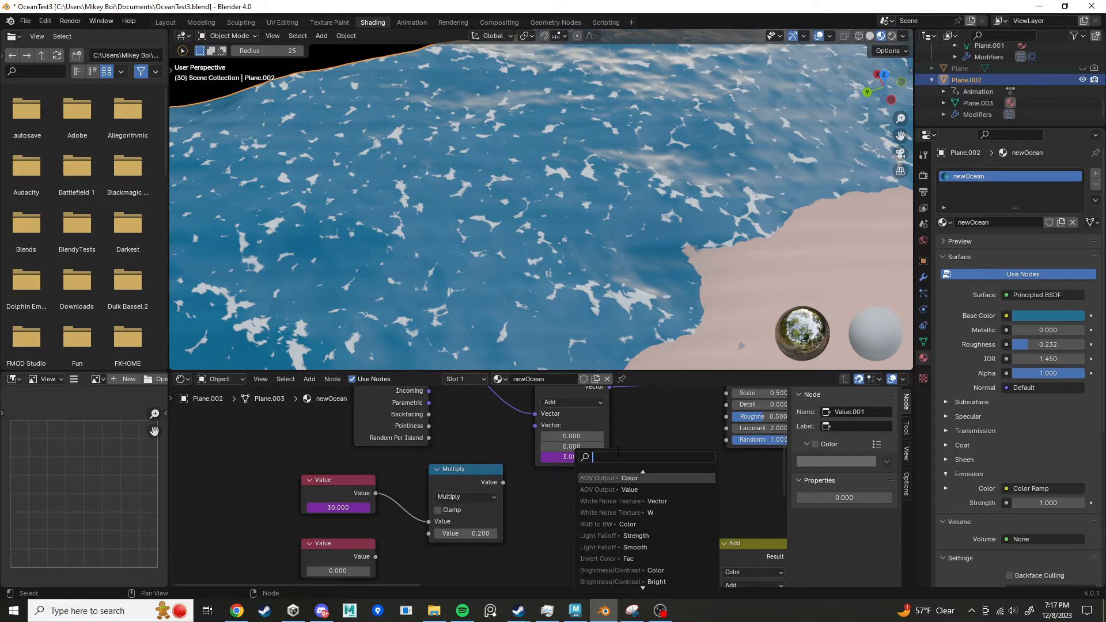
# Step: Add a Combine XYZ node with the Multiply output feeding Z, and link its vector to the Vector Math node's second Vector input
pyautogui.write('xy')
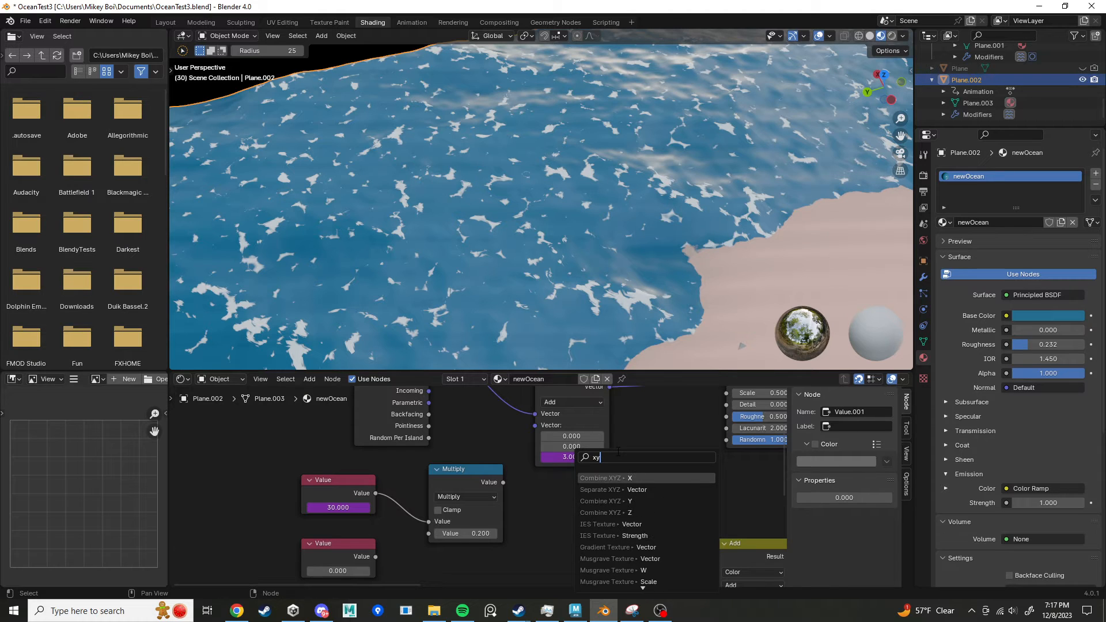
pyautogui.press('Return')
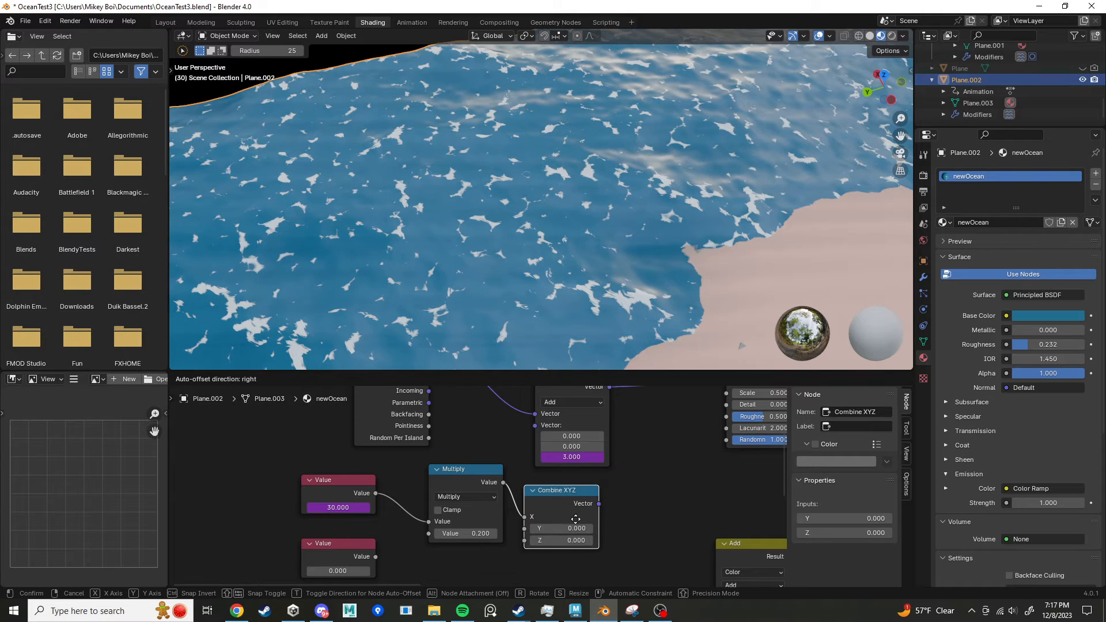
pyautogui.click(593, 525)
pyautogui.moveTo(502, 483); pyautogui.dragTo(545, 550)
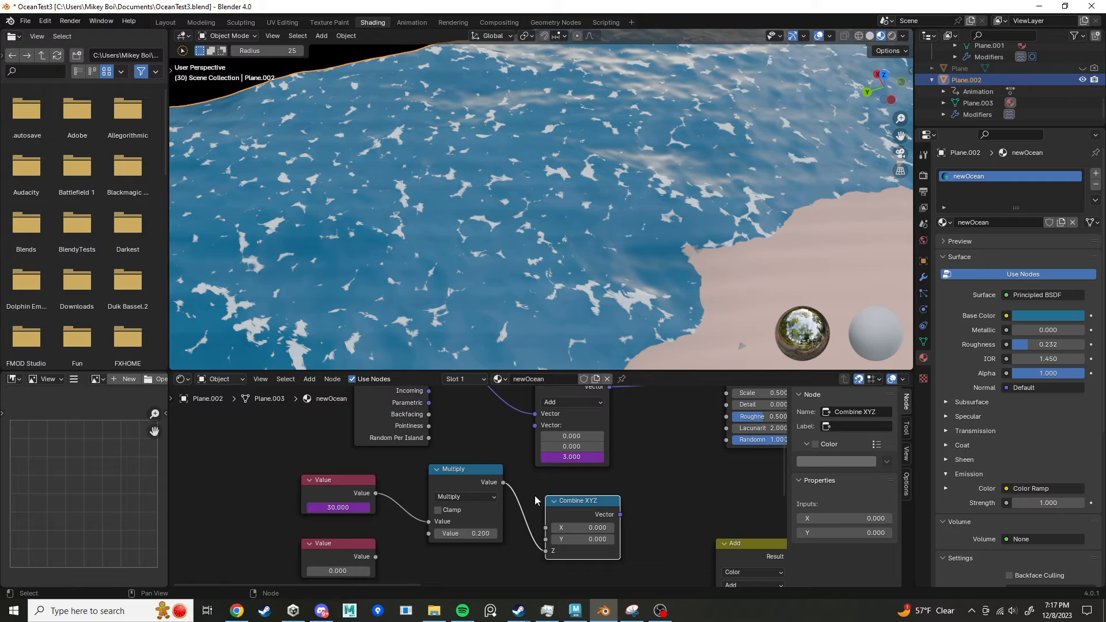
pyautogui.moveTo(620, 515); pyautogui.dragTo(527, 465)
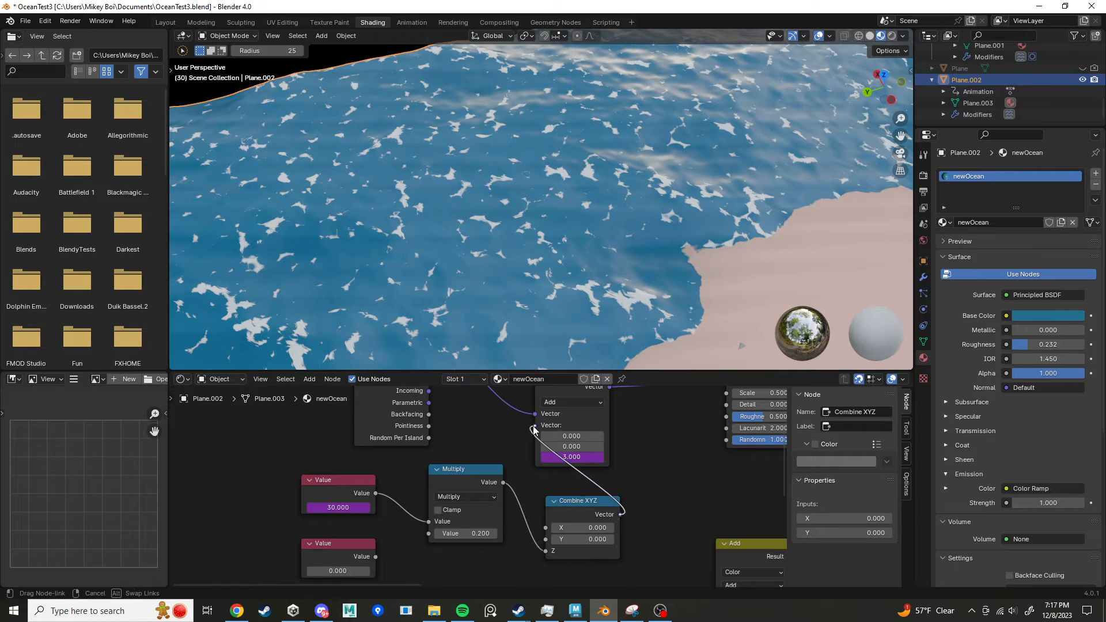
pyautogui.moveTo(534, 426); pyautogui.dragTo(533, 426)
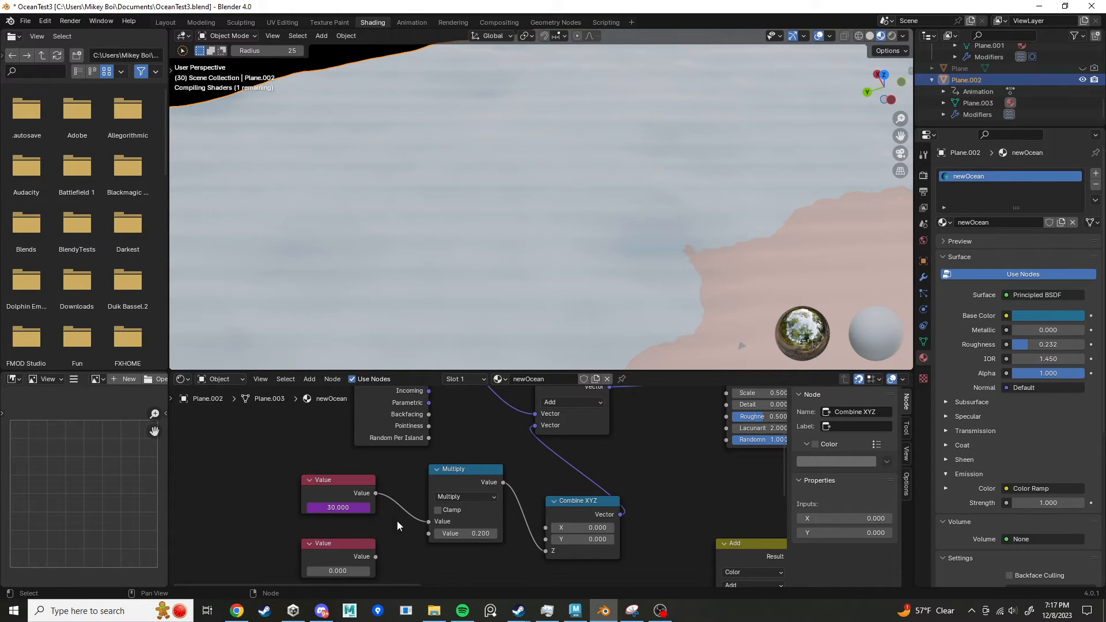
# Step: Delete the unused second Value node and move the Value, Multiply and Combine XYZ chain clear of the neighbouring nodes
pyautogui.click(369, 542)
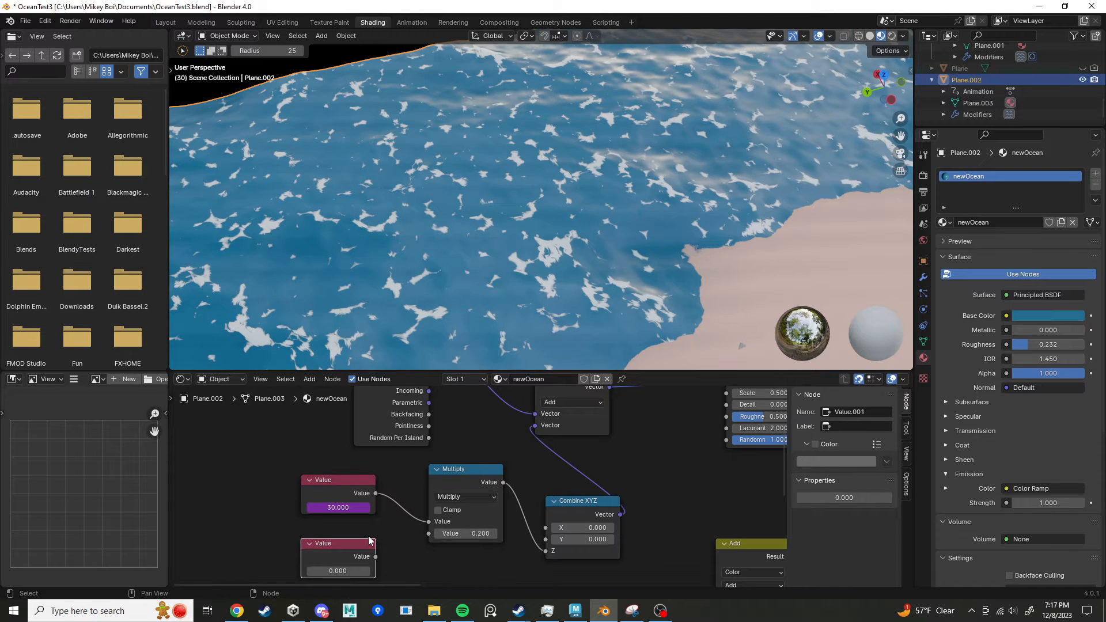
pyautogui.press('x')
pyautogui.scroll(-1, 562, 441)
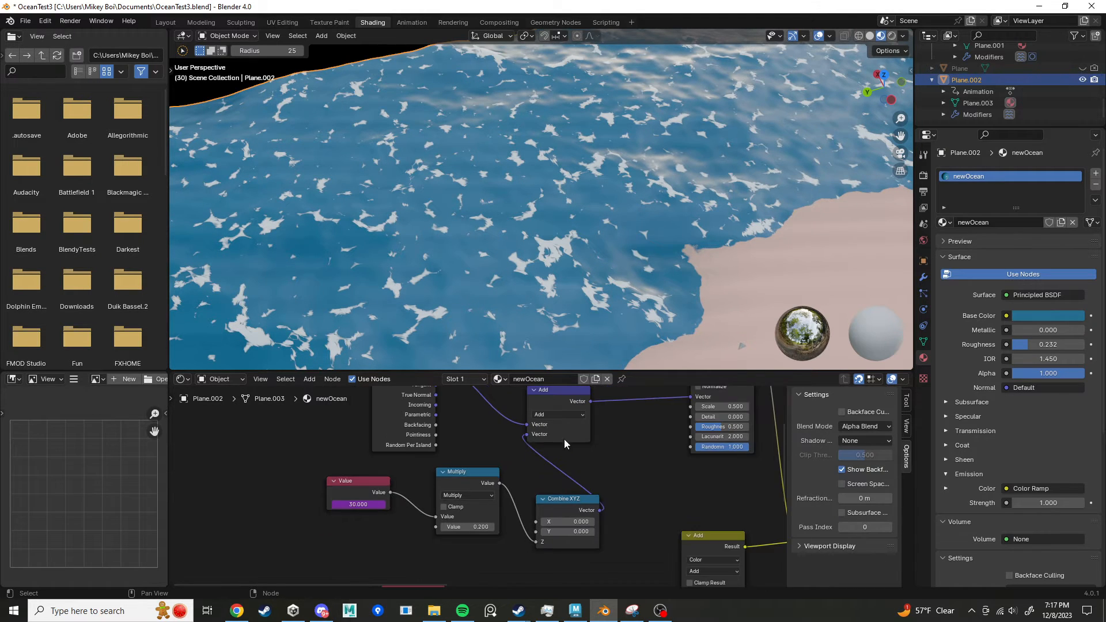
pyautogui.scroll(-1, 530, 444)
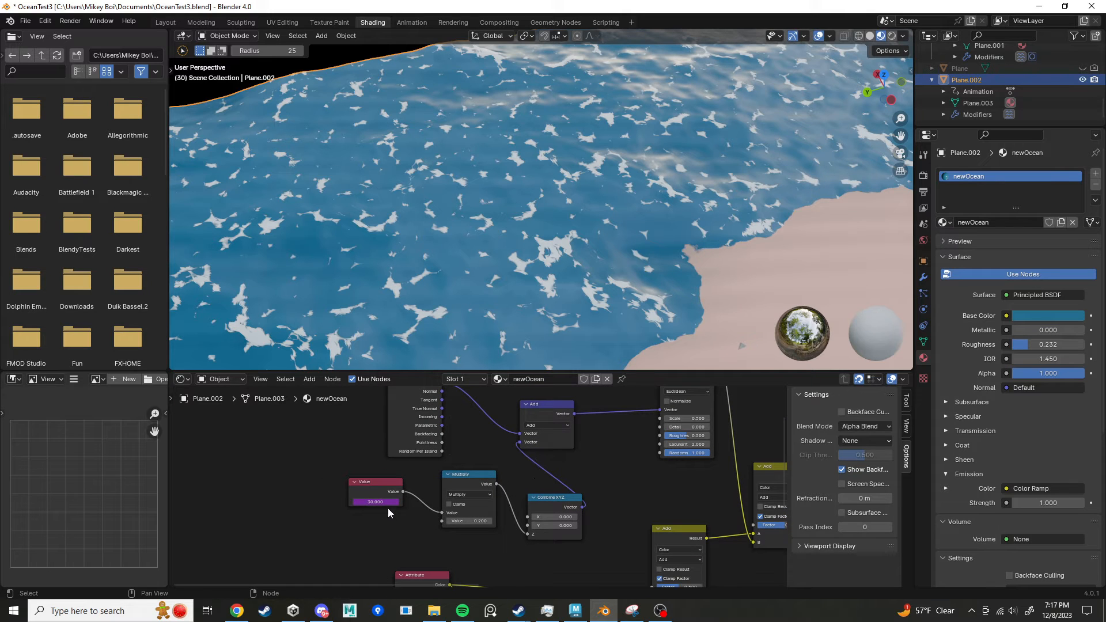
pyautogui.moveTo(372, 485); pyautogui.dragTo(372, 501)
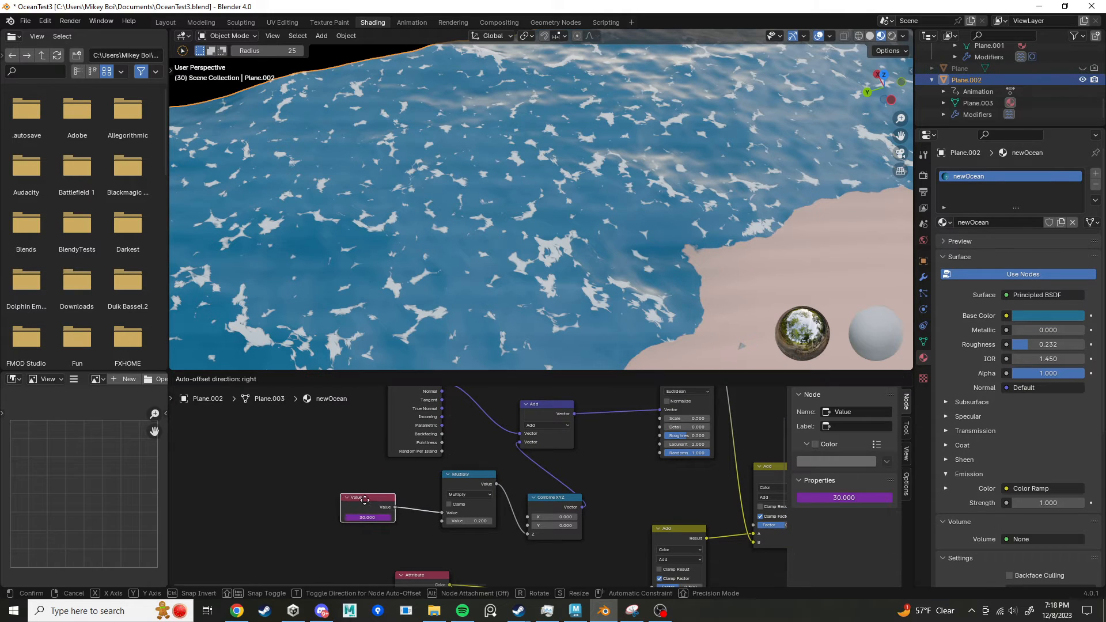
pyautogui.moveTo(321, 473); pyautogui.dragTo(528, 550)
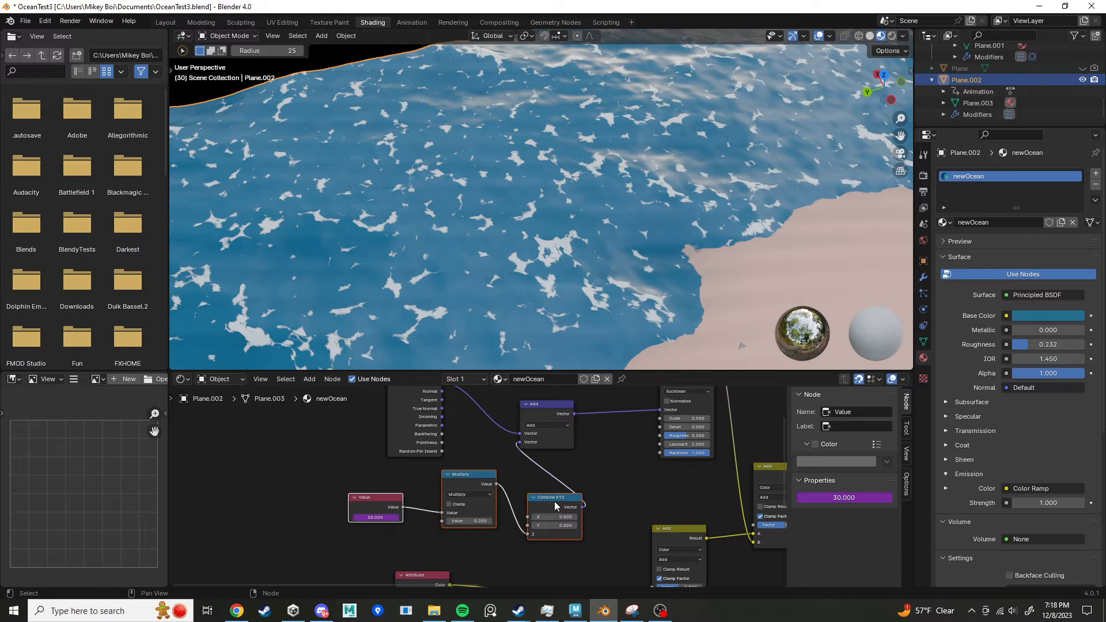
pyautogui.moveTo(551, 500); pyautogui.dragTo(457, 499)
# Step: Play the animation to preview the foam moving across the ocean surface
pyautogui.scroll(-4, 566, 496)
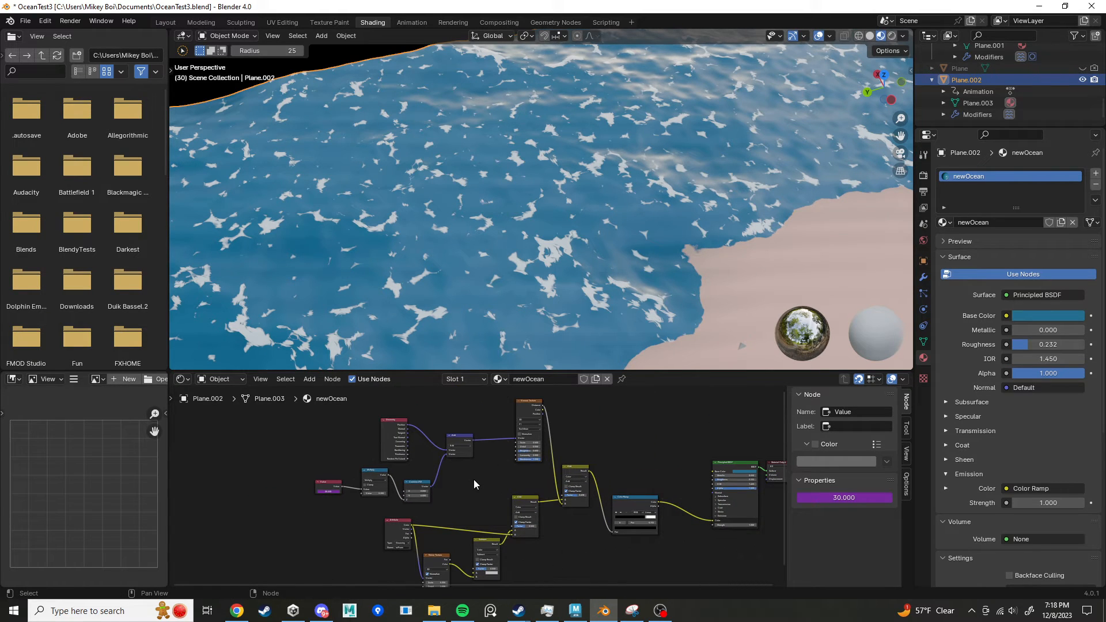
pyautogui.press('space')
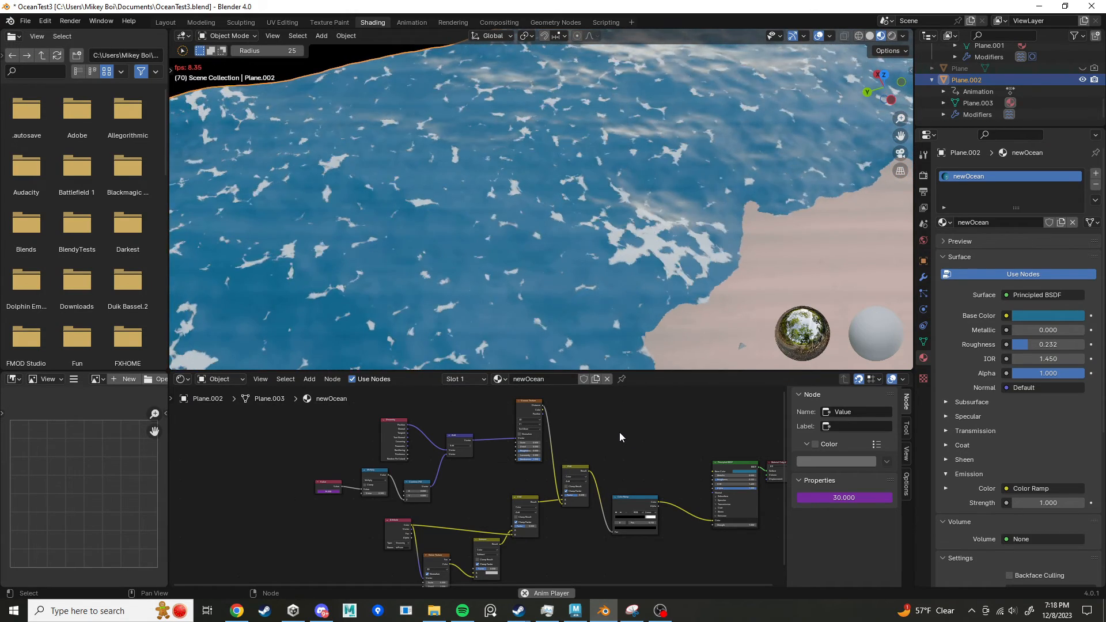
# Step: Change the Principled BSDF's base color to a slightly more muted blue
pyautogui.moveTo(660, 464); pyautogui.dragTo(458, 461, button='middle')
pyautogui.scroll(3, 496, 510)
pyautogui.scroll(3, 513, 528)
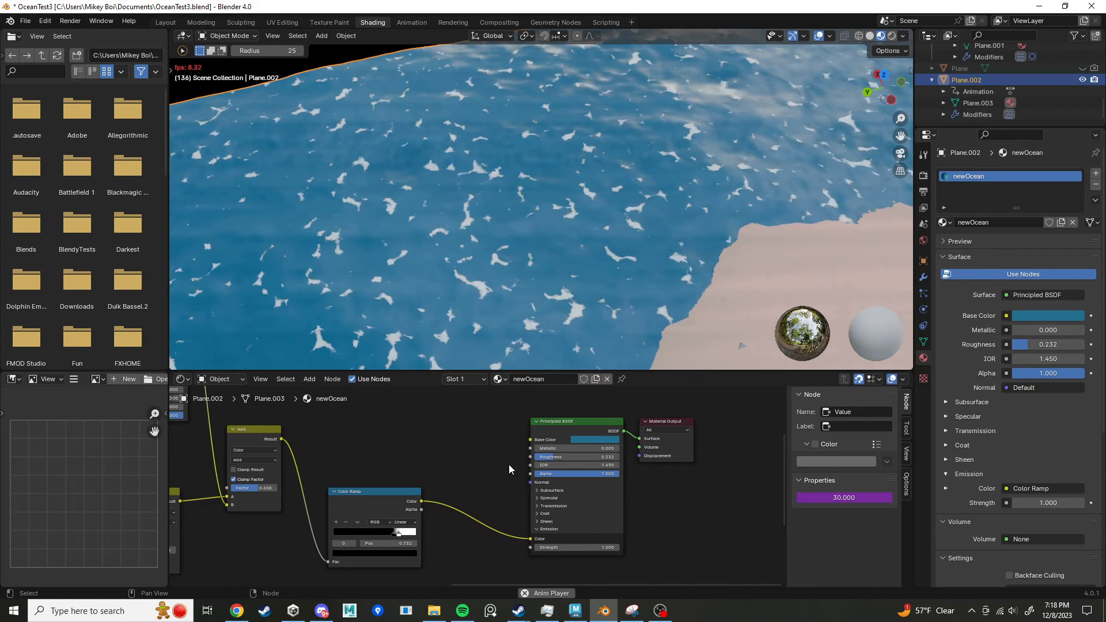
pyautogui.click(593, 439)
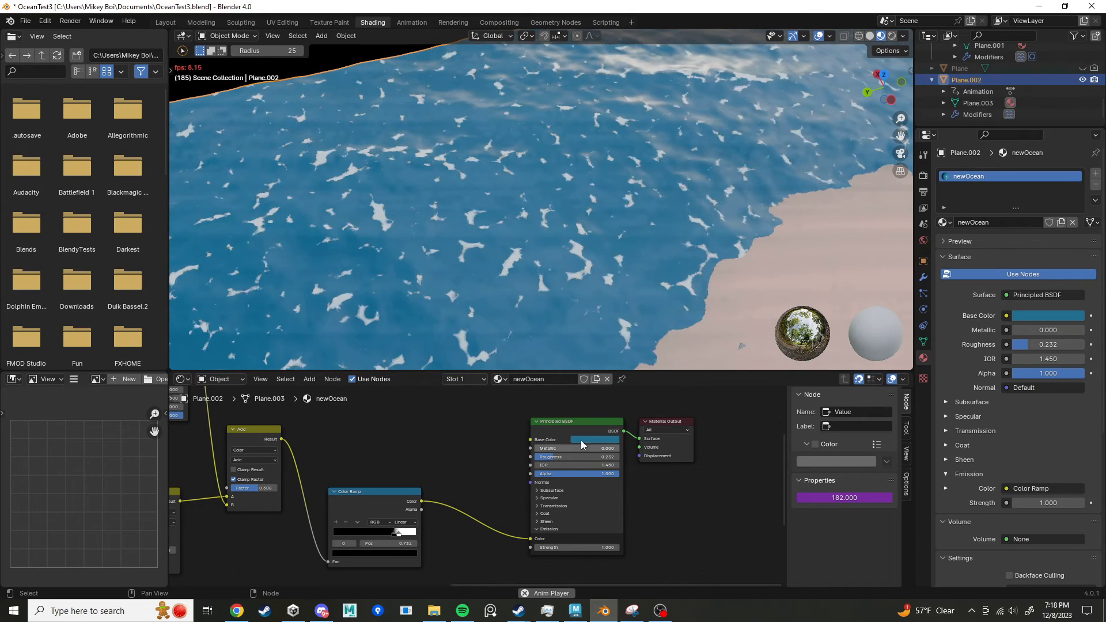
pyautogui.click(596, 440)
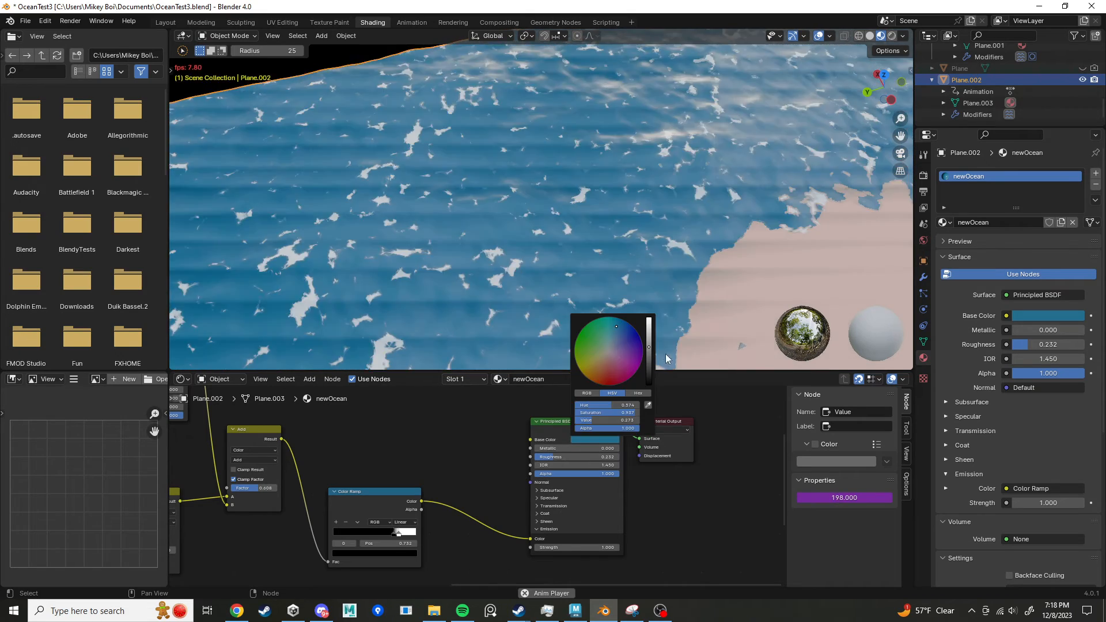
pyautogui.moveTo(618, 329); pyautogui.dragTo(649, 351)
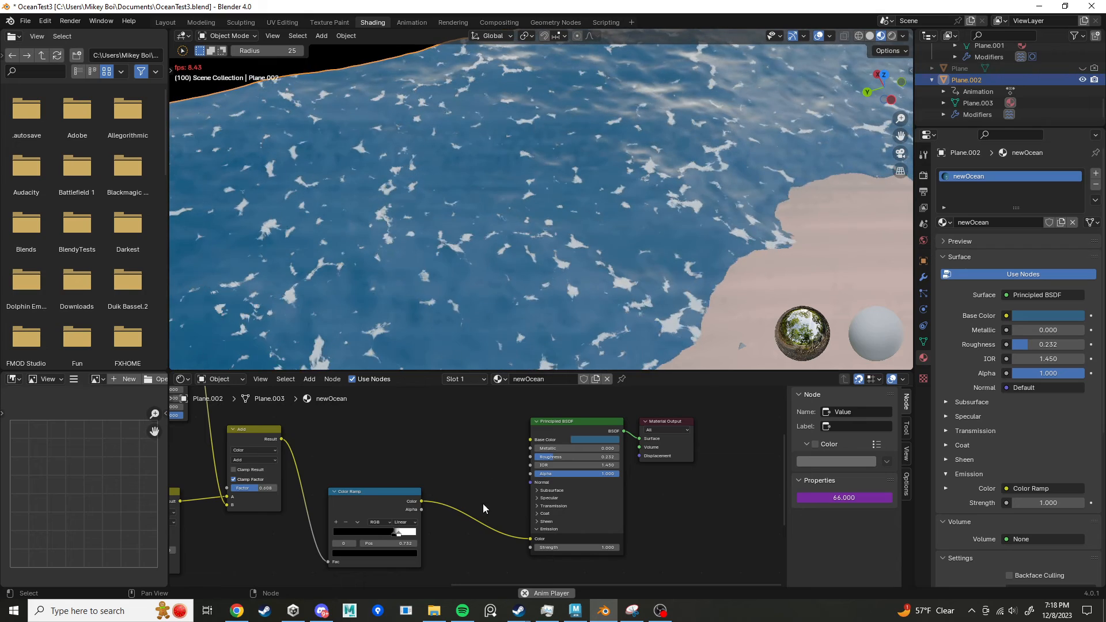
# Step: Set the Principled BSDF's transmission weight to 0.264, roughness to 0.137 and alpha to 0.905
pyautogui.click(537, 506)
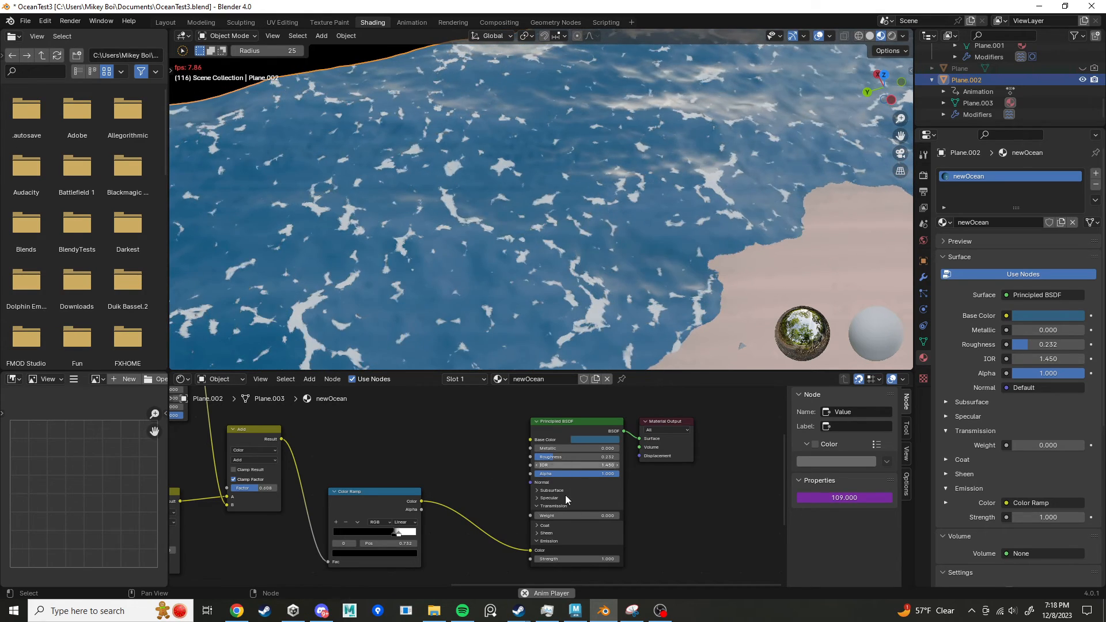
pyautogui.moveTo(559, 516); pyautogui.dragTo(563, 515)
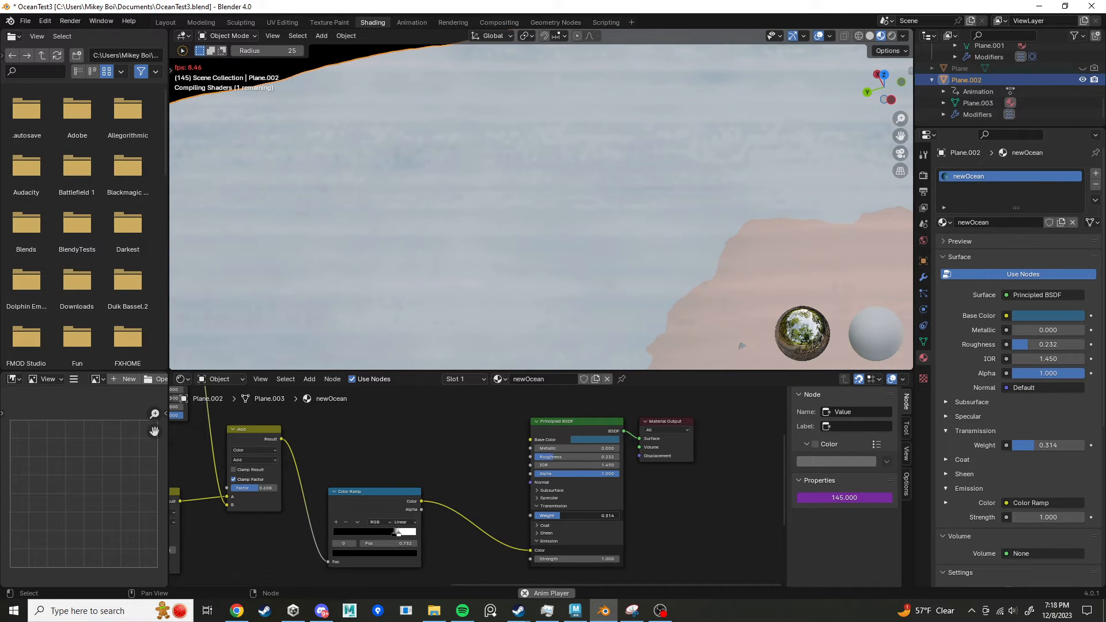
pyautogui.moveTo(565, 516); pyautogui.dragTo(589, 516)
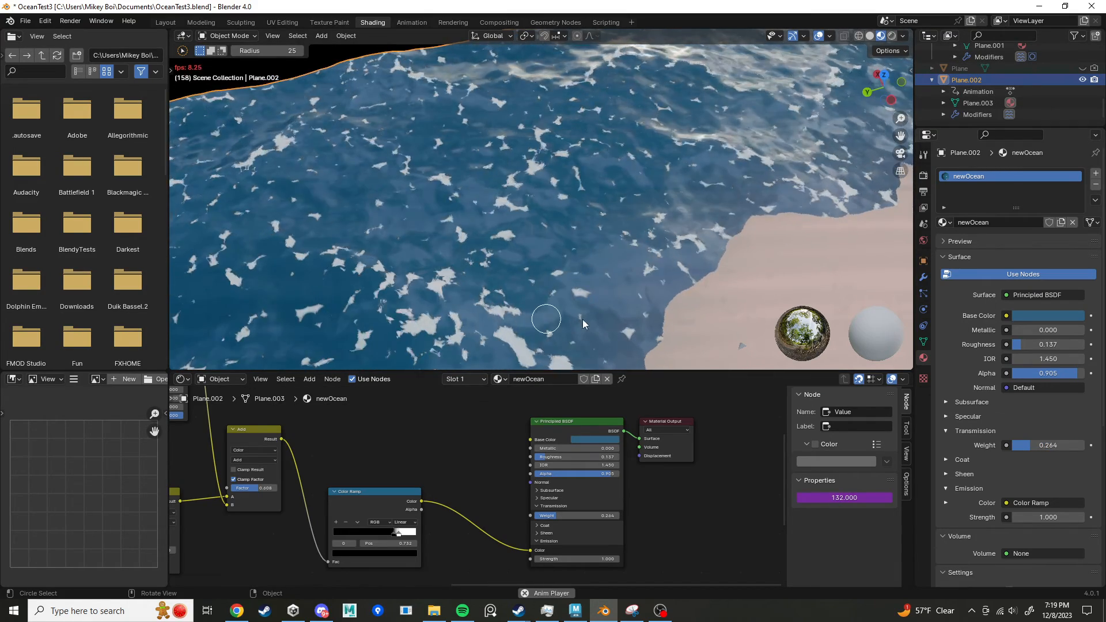
# Step: Stop the animation playback and examine the ocean material's blend and shadow mode settings
pyautogui.press('space')
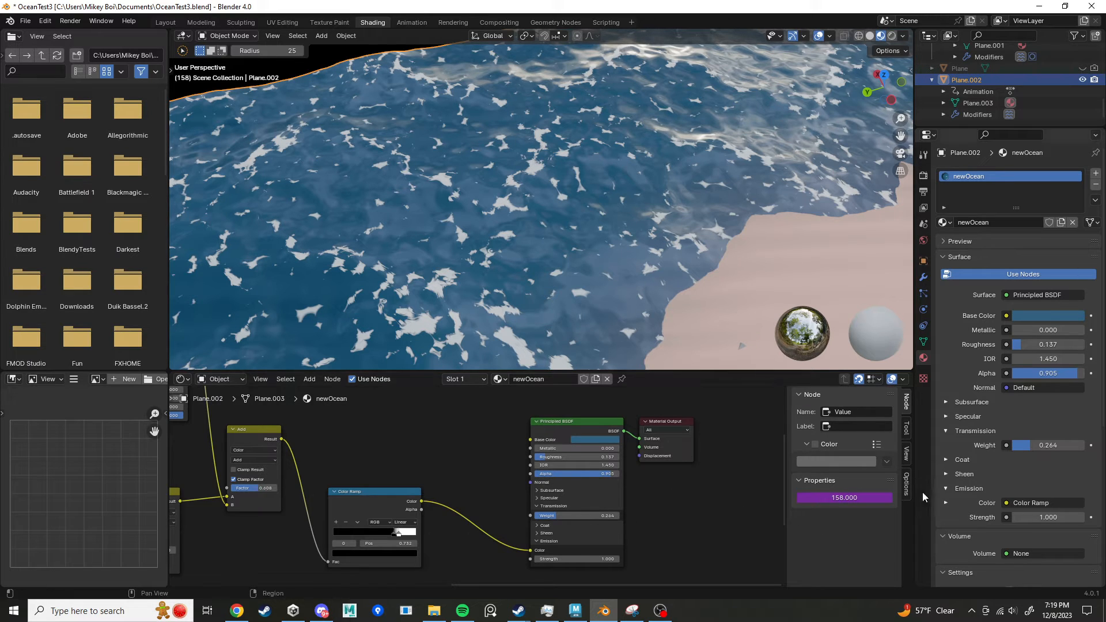
pyautogui.click(907, 487)
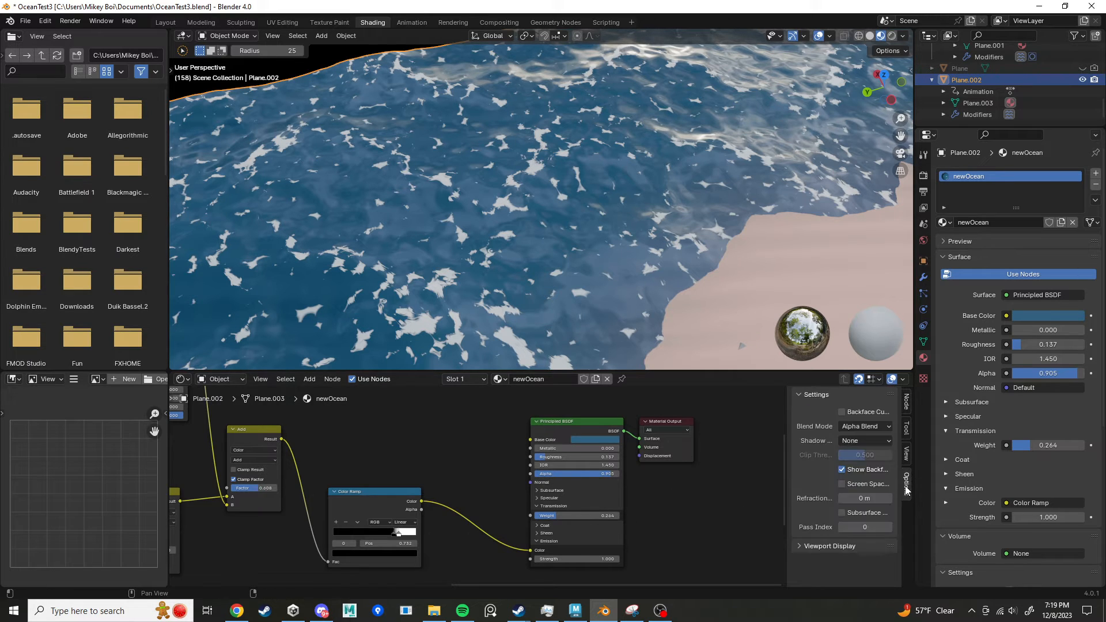
pyautogui.click(591, 429)
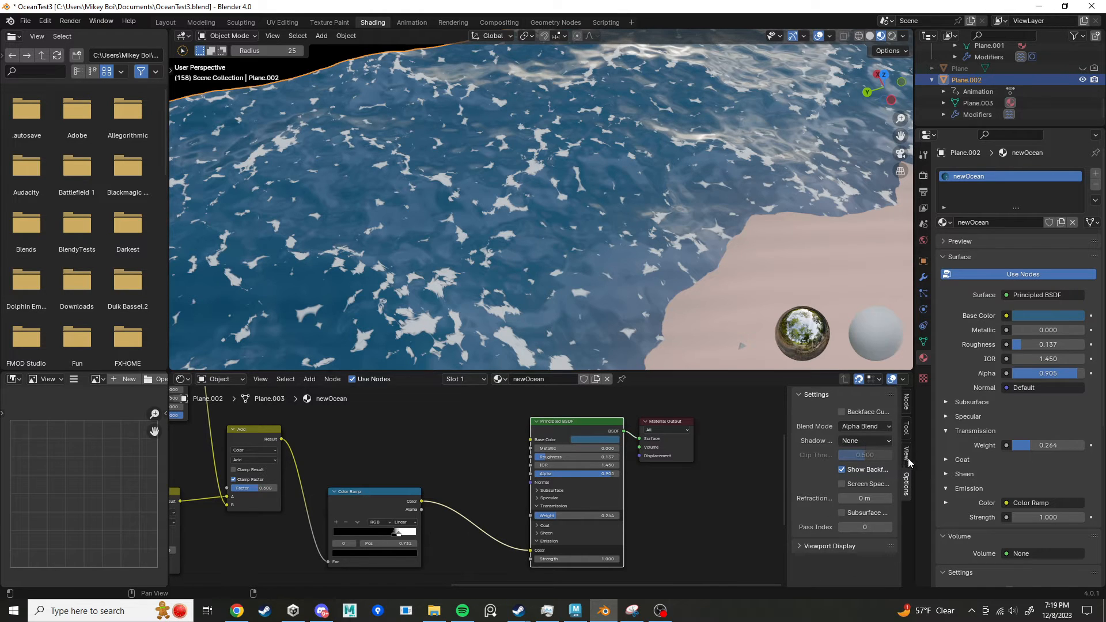
pyautogui.scroll(-4, 1001, 460)
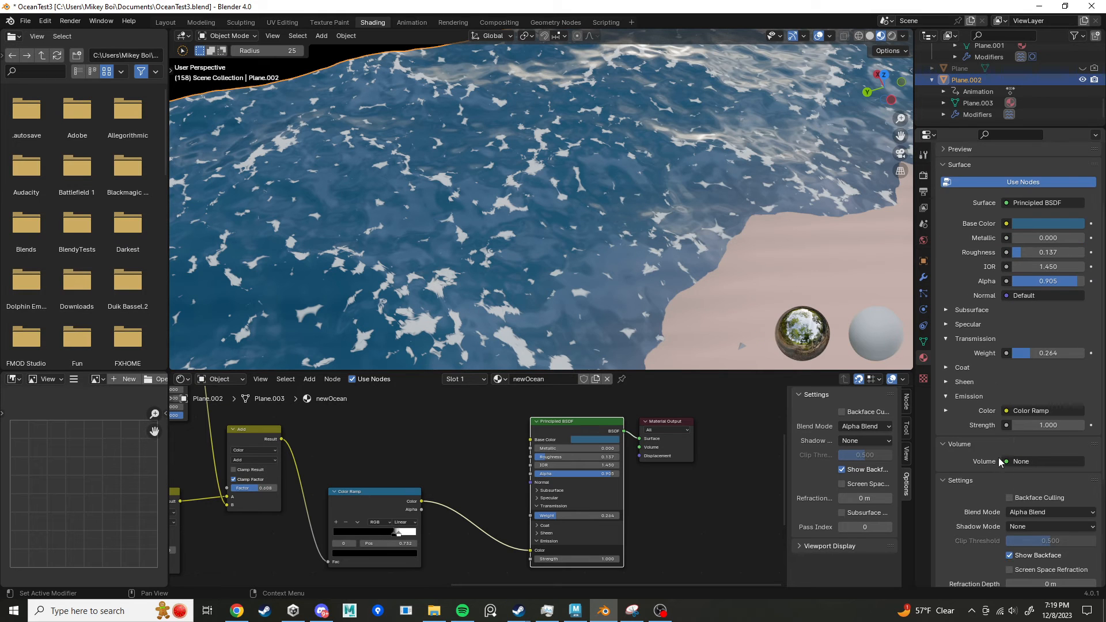
# Step: Switch the render engine to Cycles and display the ocean in rendered viewport shading from a lower viewing angle
pyautogui.scroll(-7, 999, 463)
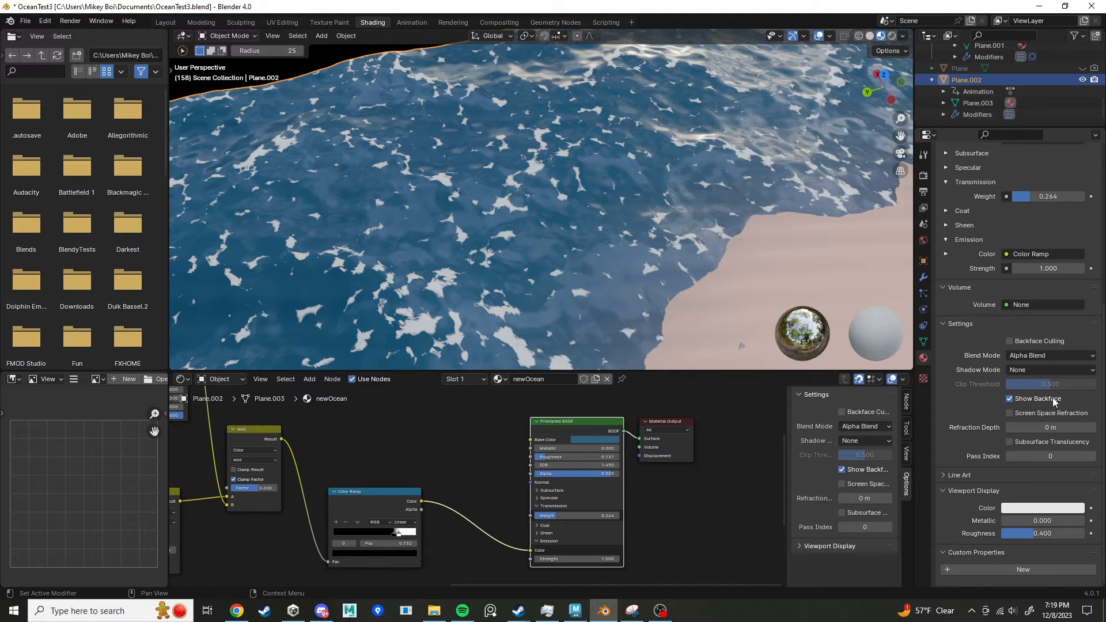
pyautogui.scroll(3, 1019, 510)
pyautogui.scroll(5, 1018, 510)
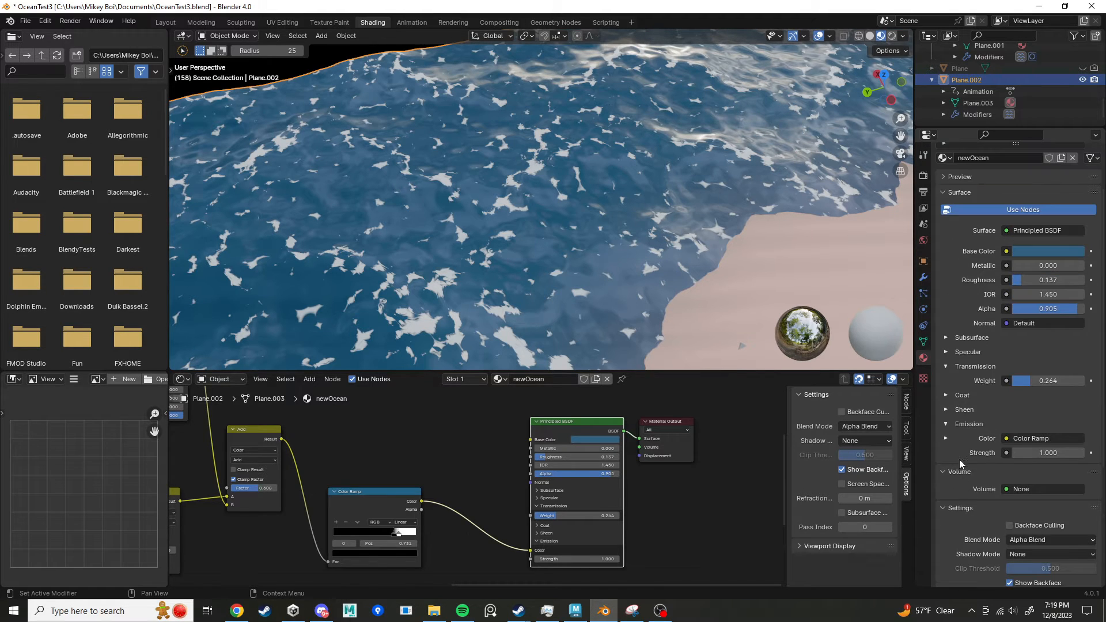
pyautogui.click(925, 177)
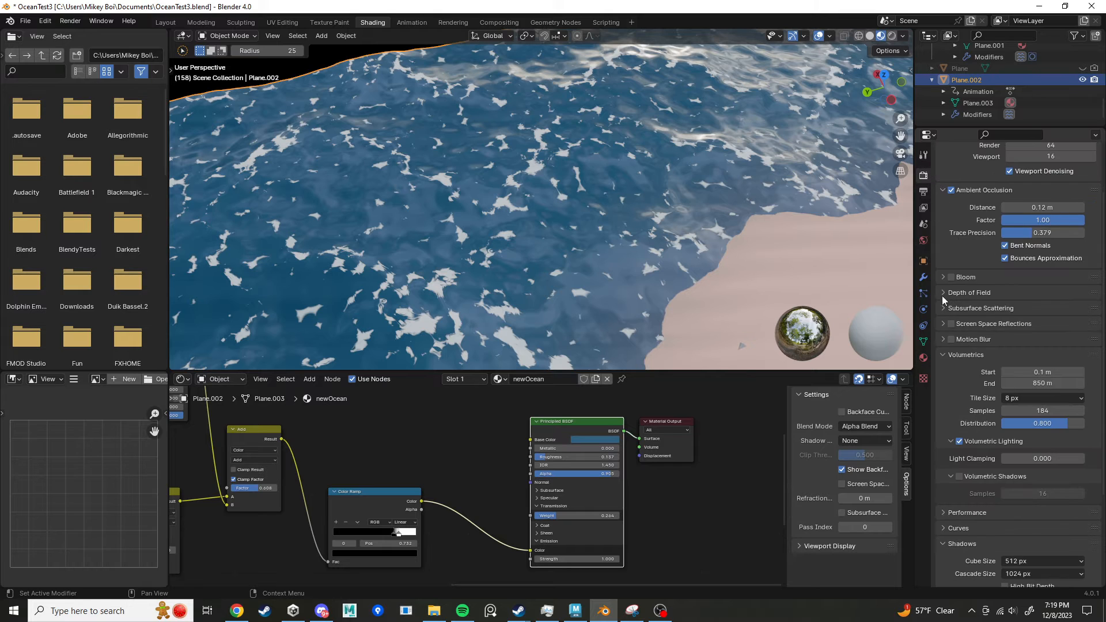
pyautogui.scroll(2, 986, 334)
pyautogui.click(1037, 173)
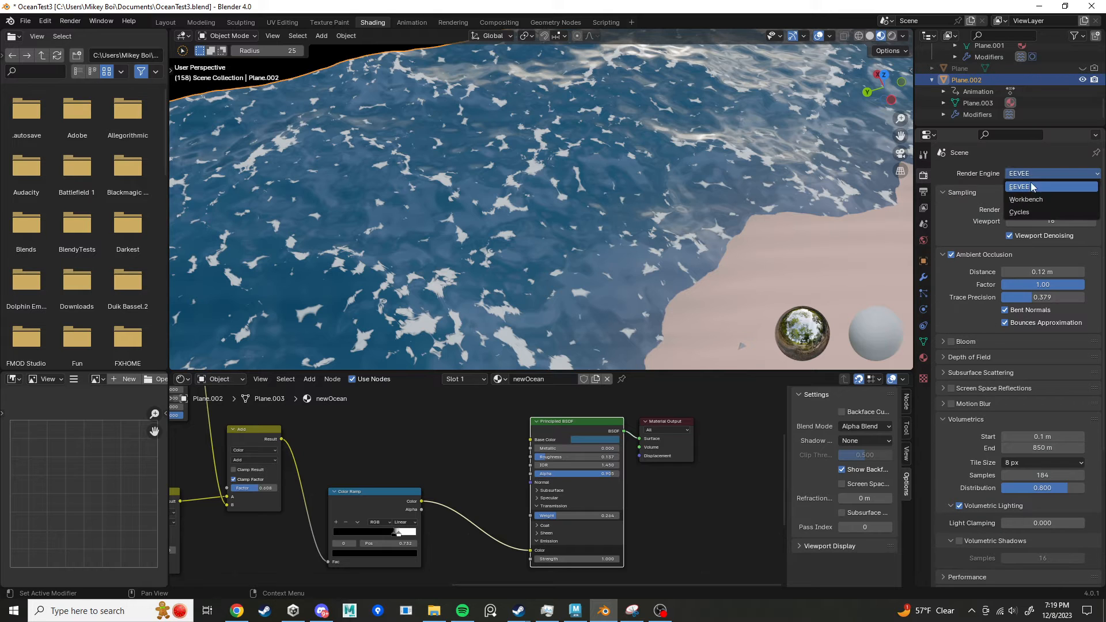
pyautogui.click(1035, 215)
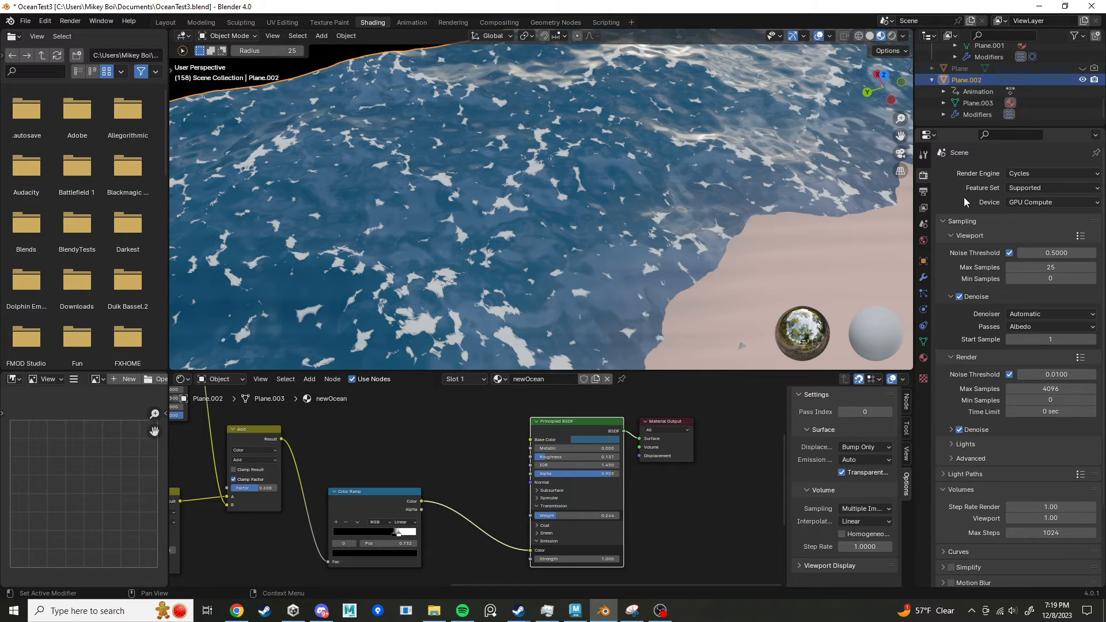
pyautogui.click(891, 36)
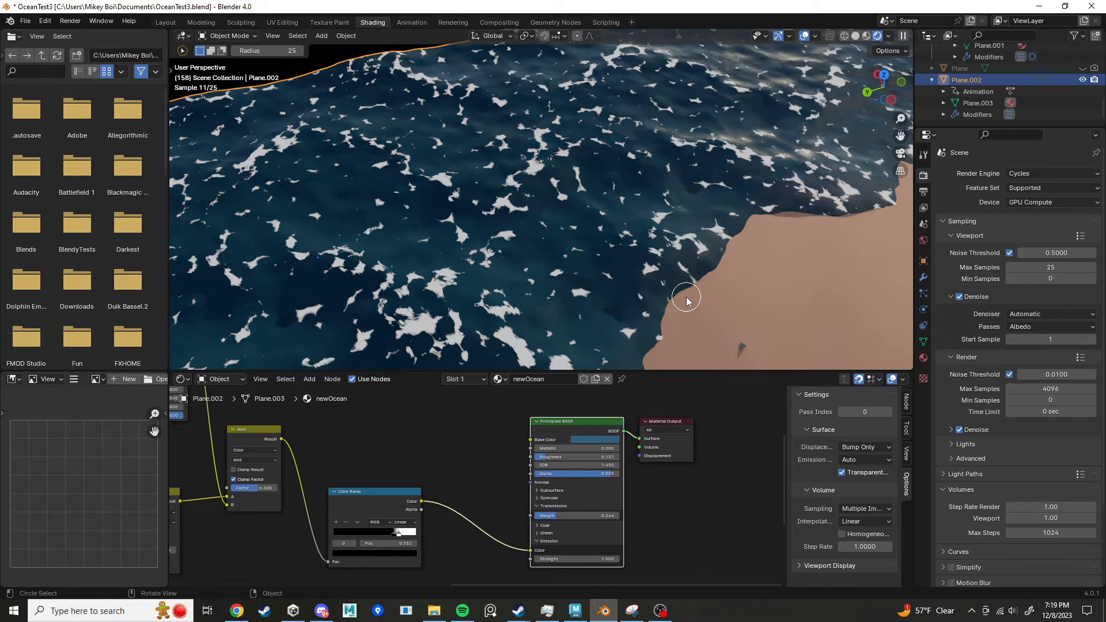
pyautogui.moveTo(688, 300); pyautogui.dragTo(718, 254, button='middle')
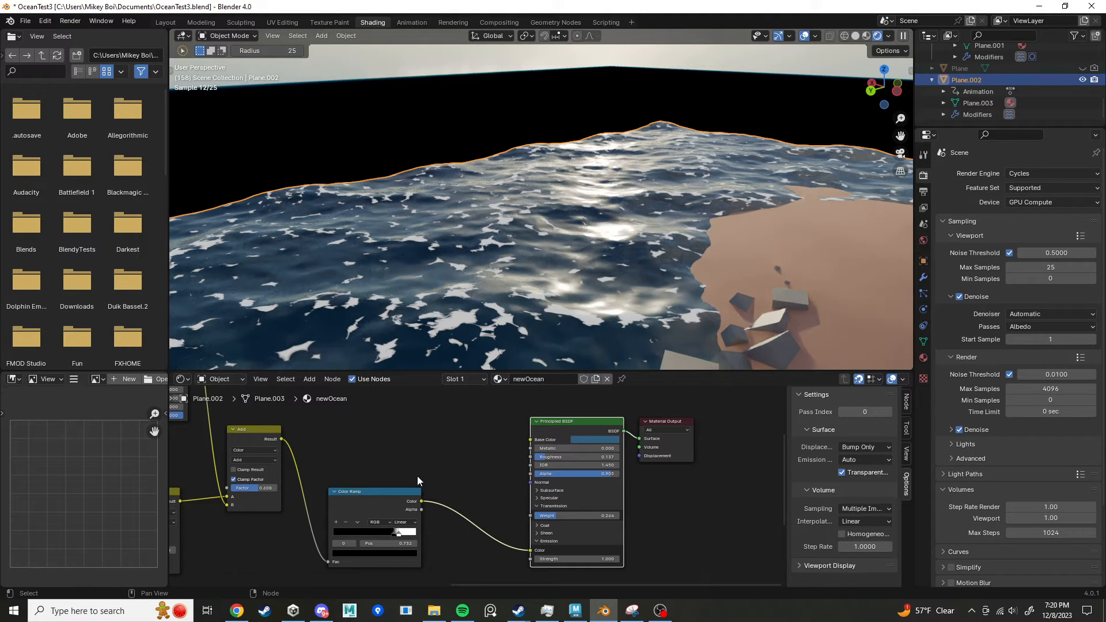
# Step: Widen the foam by shifting the Color Ramp's black stop slightly lower and setting its white stop to position 0.764
pyautogui.moveTo(420, 473); pyautogui.dragTo(594, 450, button='middle')
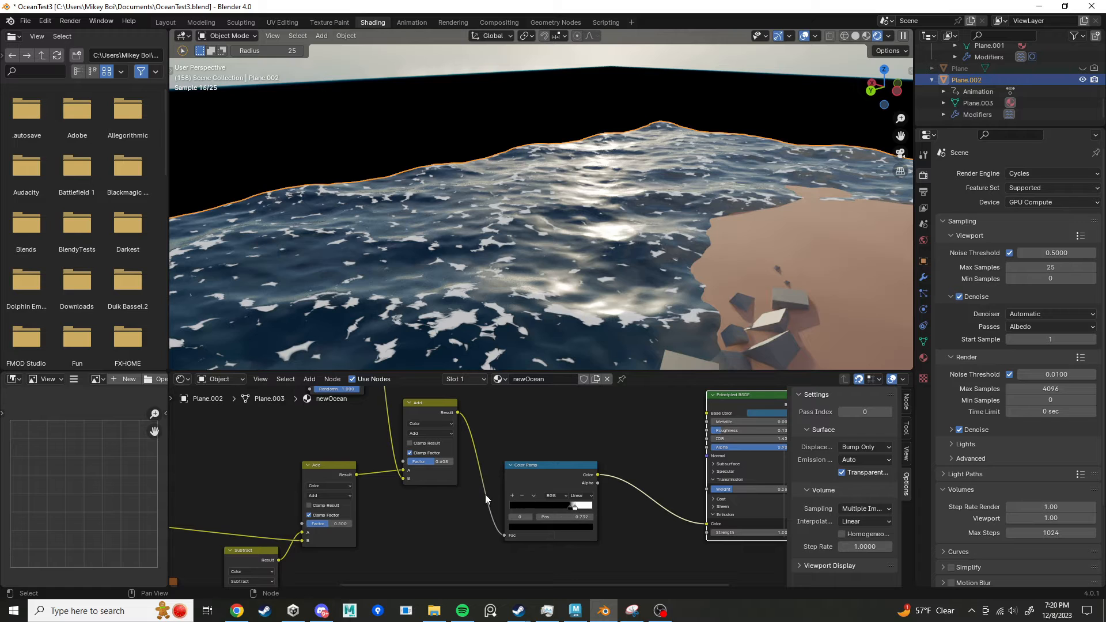
pyautogui.moveTo(490, 484); pyautogui.dragTo(498, 484, button='middle')
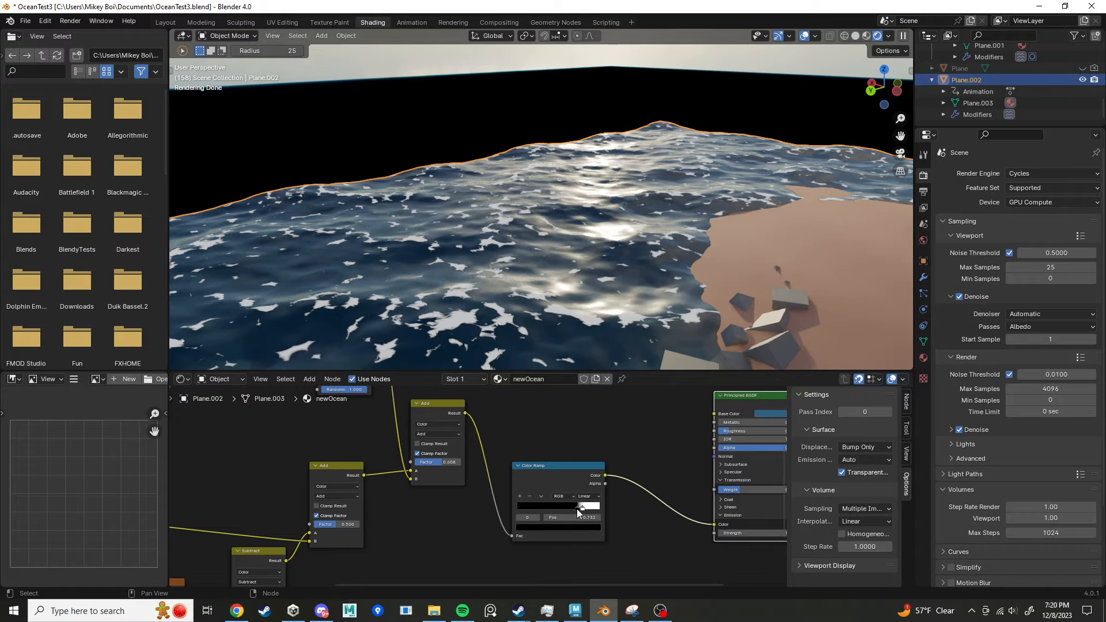
pyautogui.moveTo(575, 509); pyautogui.dragTo(572, 510)
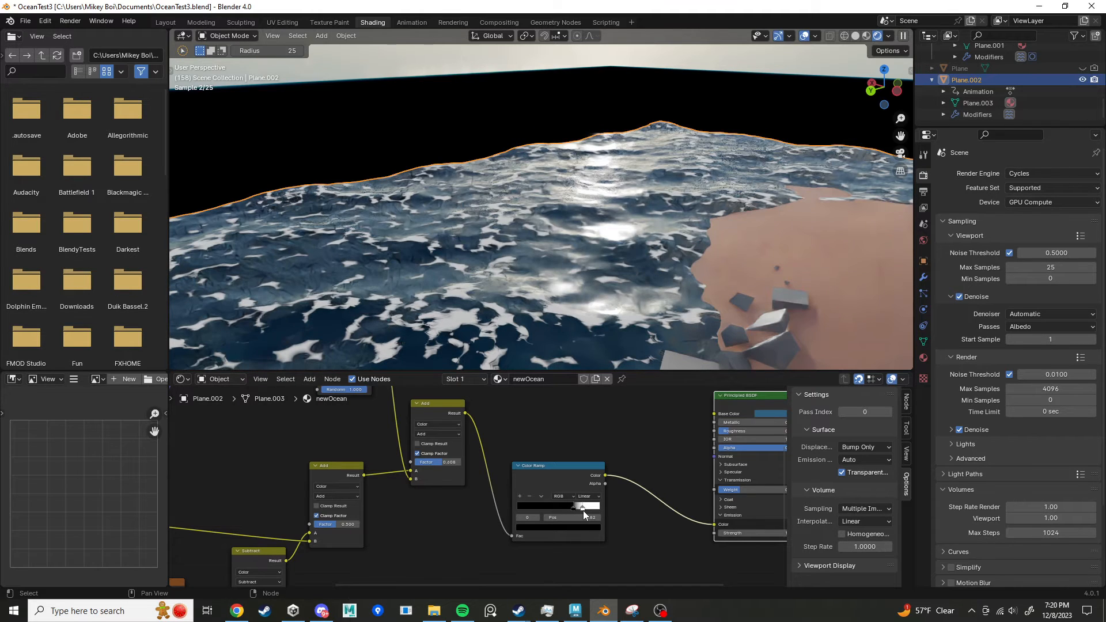
pyautogui.moveTo(583, 509); pyautogui.dragTo(579, 509)
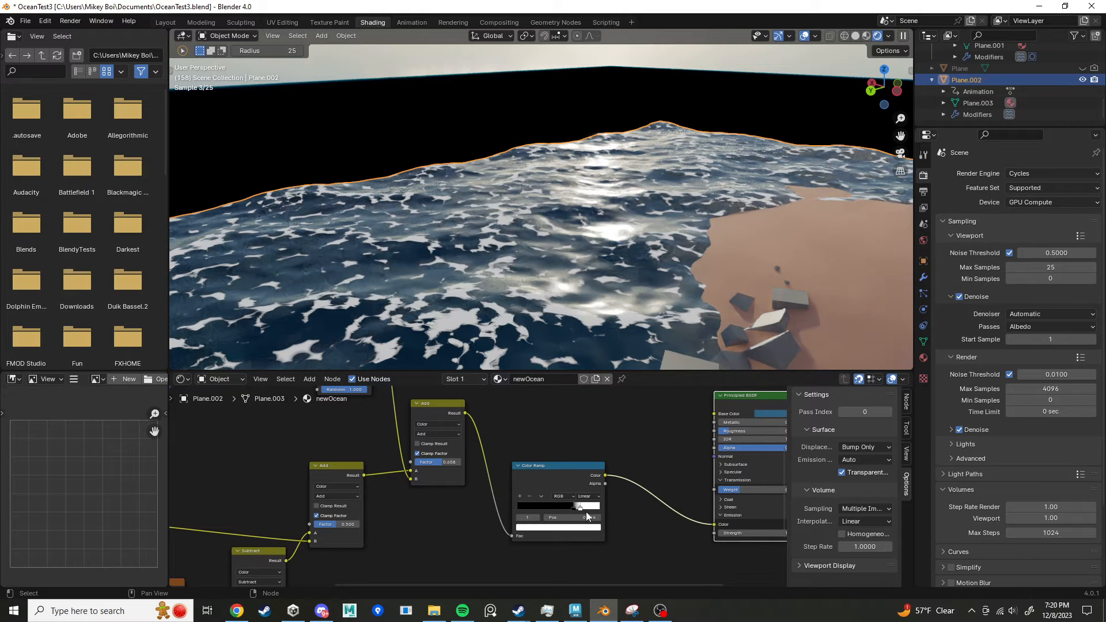
pyautogui.moveTo(664, 476); pyautogui.dragTo(512, 481, button='middle')
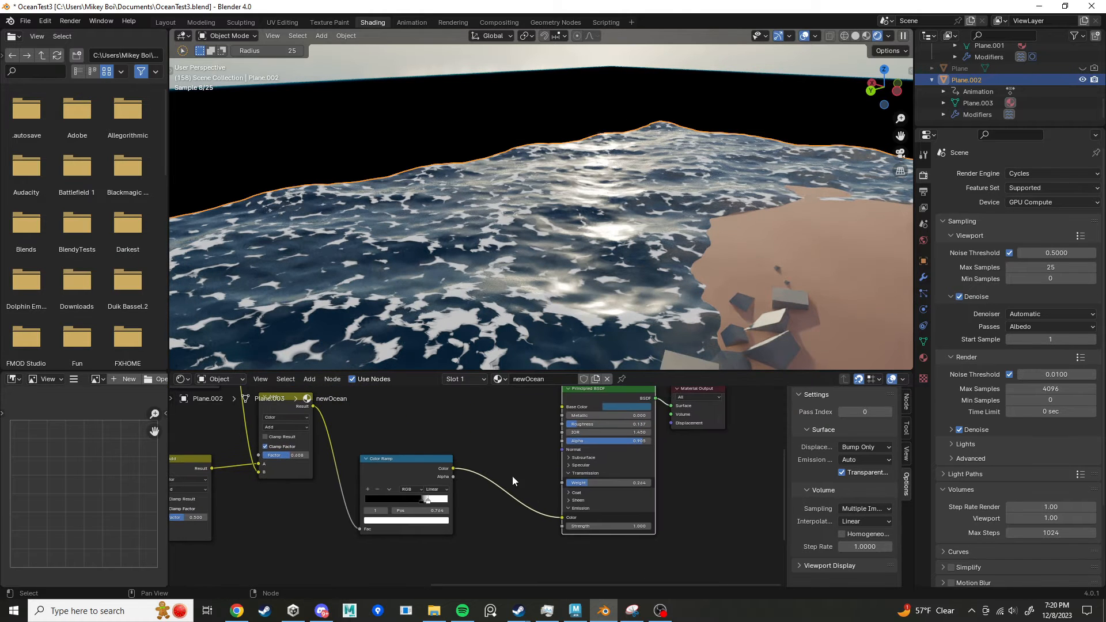
pyautogui.moveTo(422, 463); pyautogui.dragTo(407, 469)
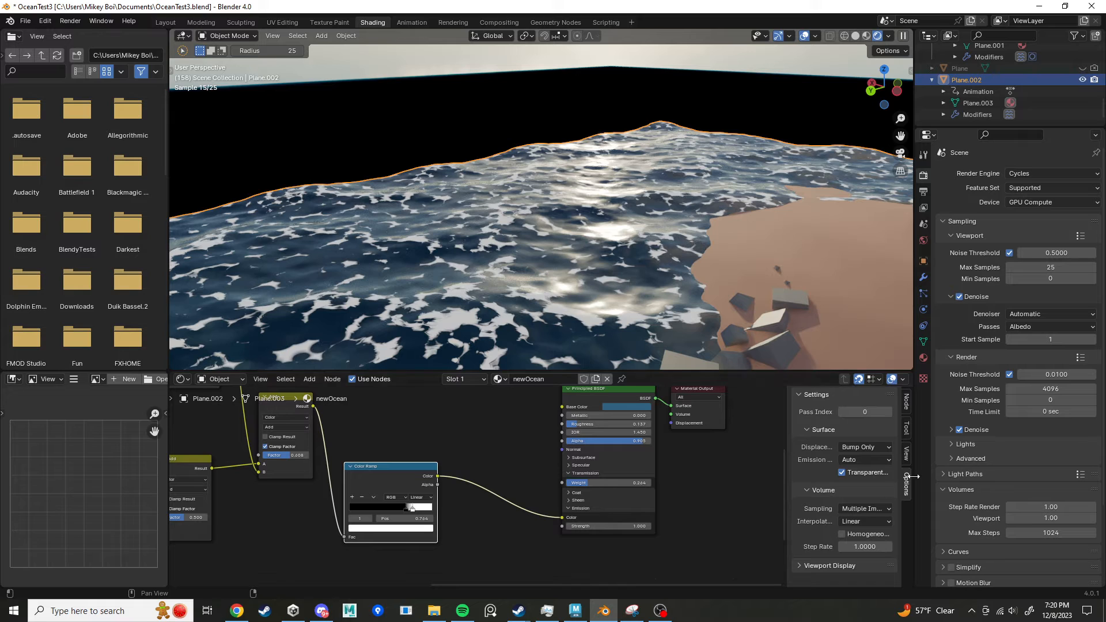
# Step: Set the Principled BSDF's alpha to 0.359 and its transmission weight to 0.000
pyautogui.scroll(3, 668, 478)
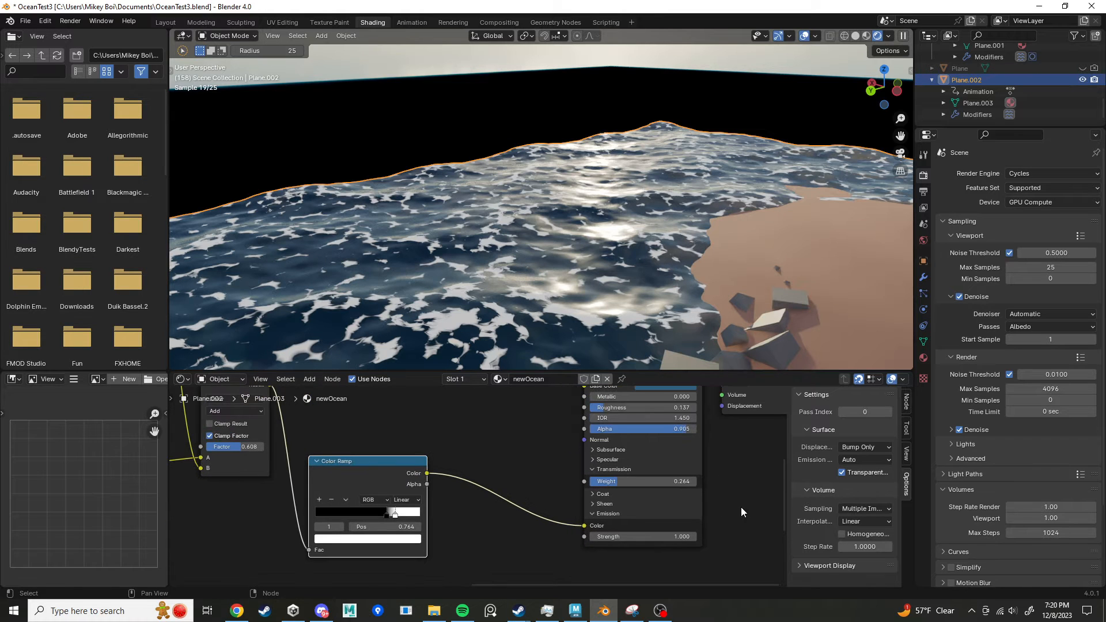
pyautogui.moveTo(737, 507); pyautogui.dragTo(701, 511, button='middle')
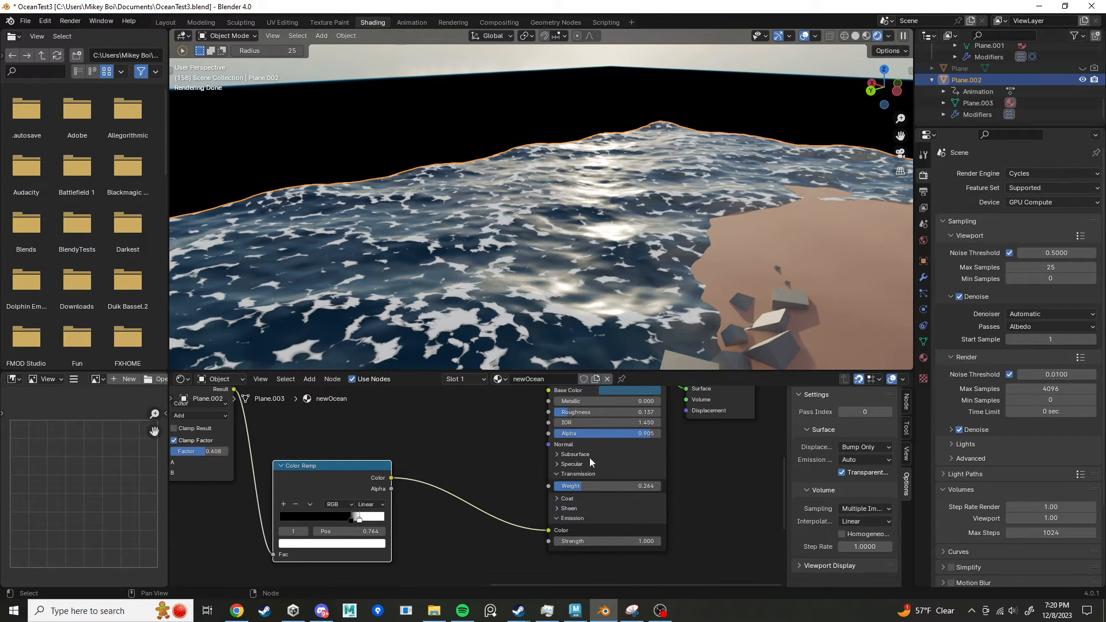
pyautogui.moveTo(718, 513); pyautogui.dragTo(713, 546, button='middle')
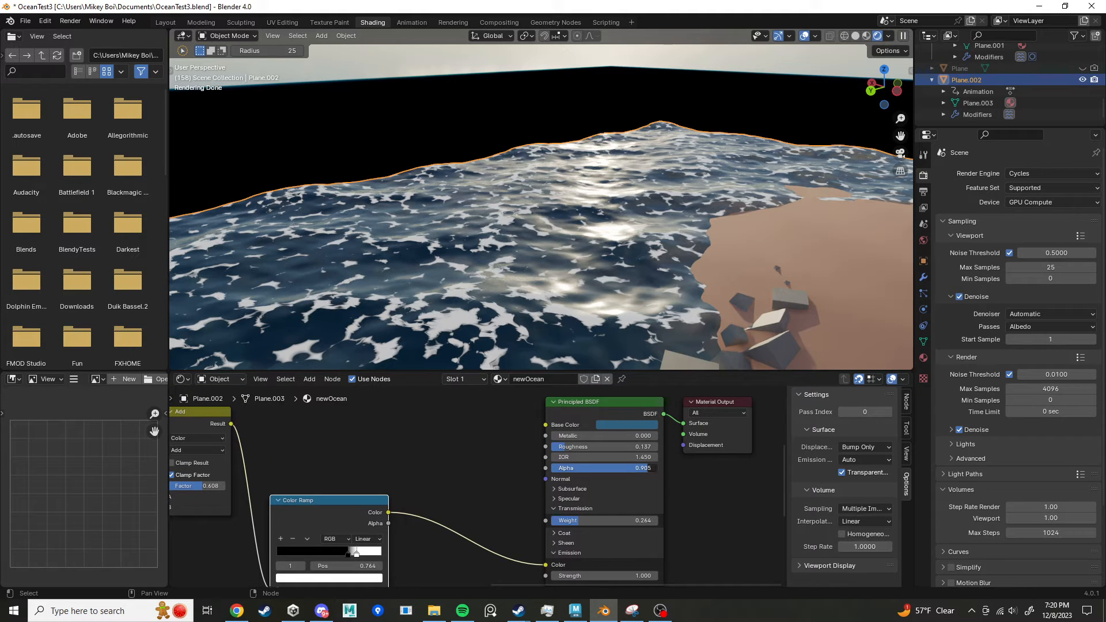
pyautogui.moveTo(634, 468); pyautogui.dragTo(616, 468)
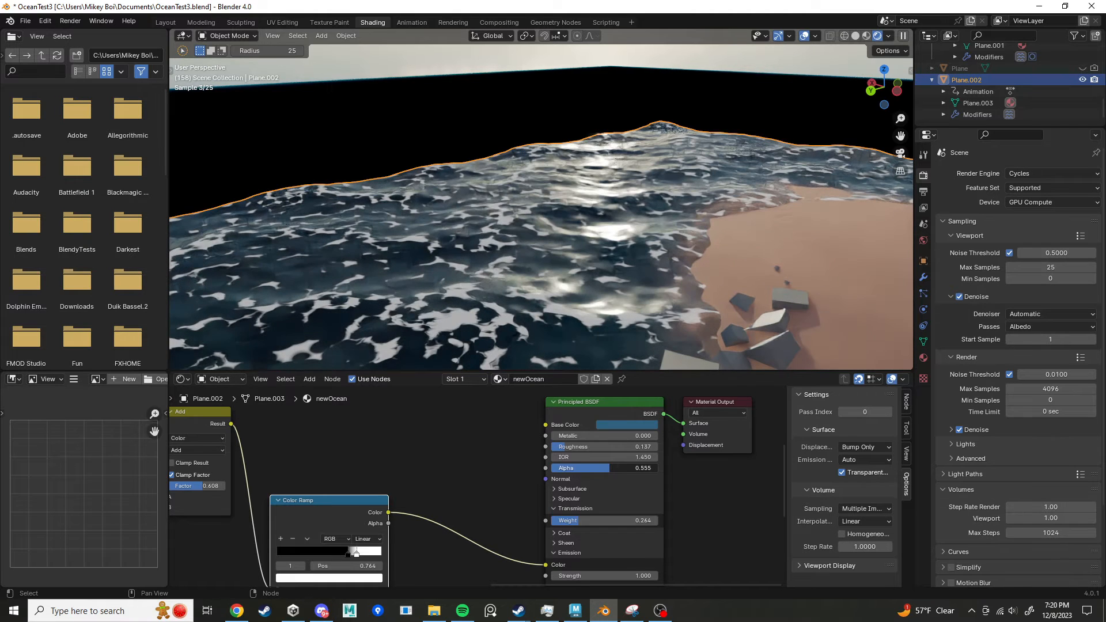
pyautogui.moveTo(616, 468); pyautogui.dragTo(595, 468)
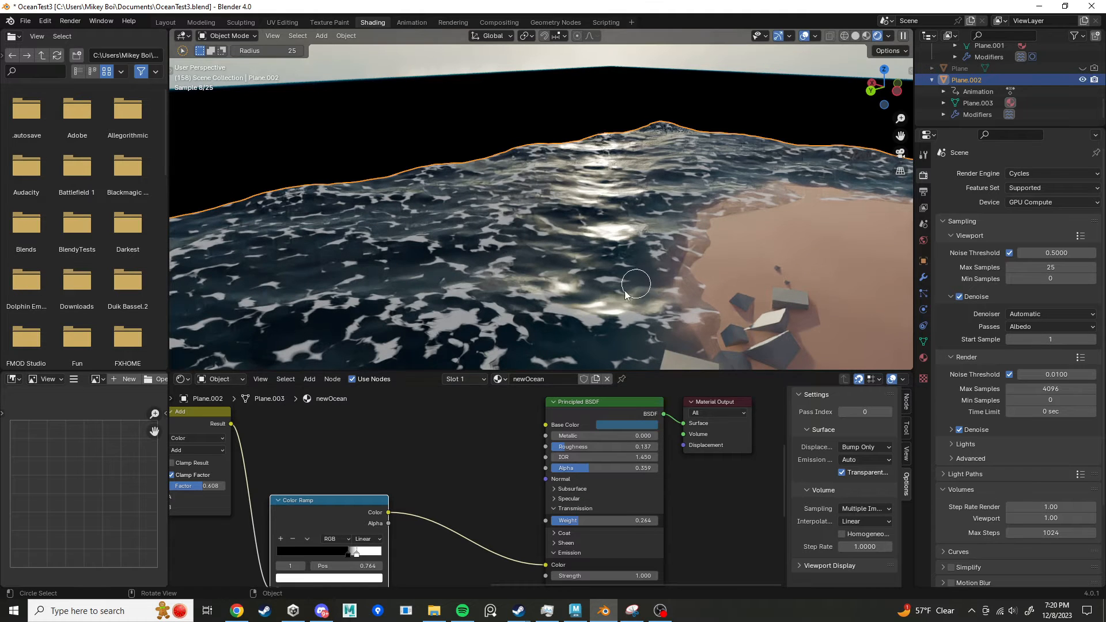
pyautogui.moveTo(626, 311); pyautogui.dragTo(634, 301, button='middle')
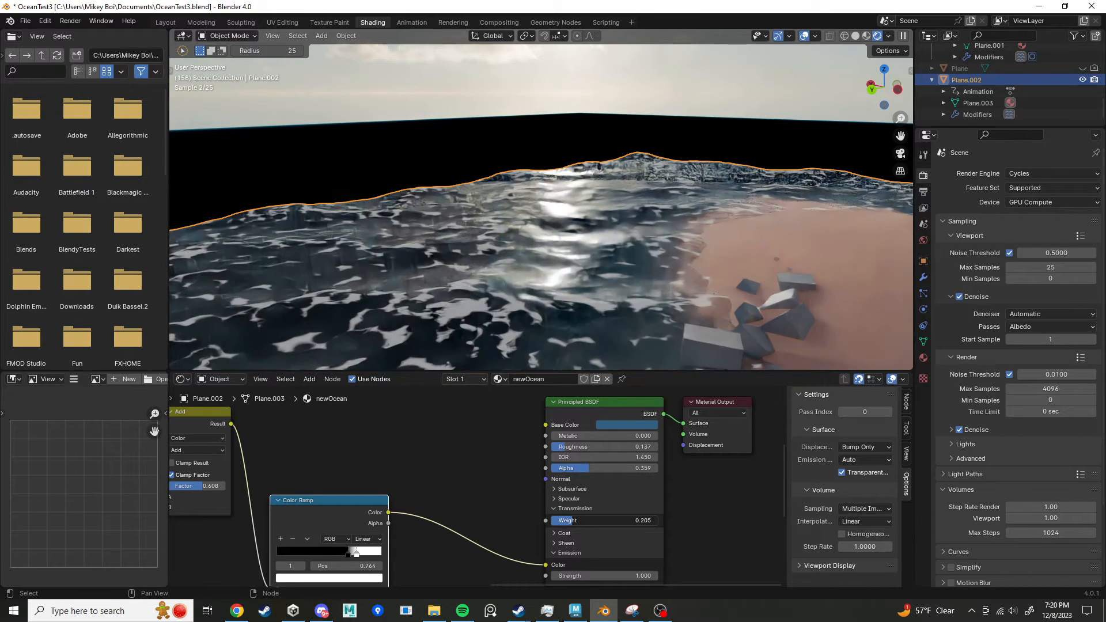
pyautogui.moveTo(573, 520); pyautogui.dragTo(656, 521)
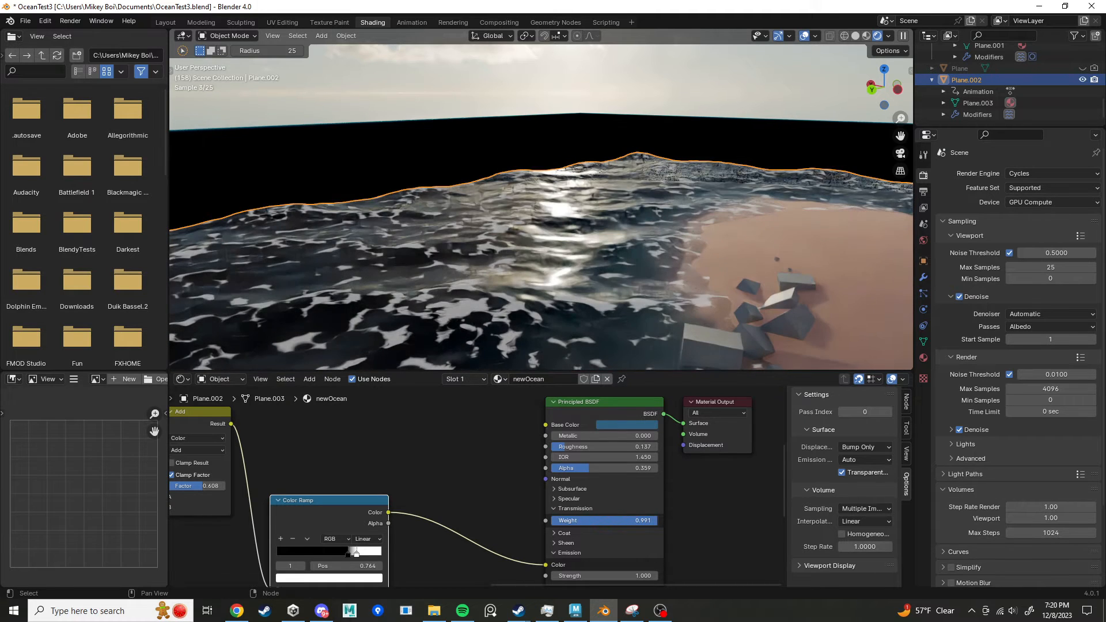
pyautogui.moveTo(656, 520); pyautogui.dragTo(551, 520)
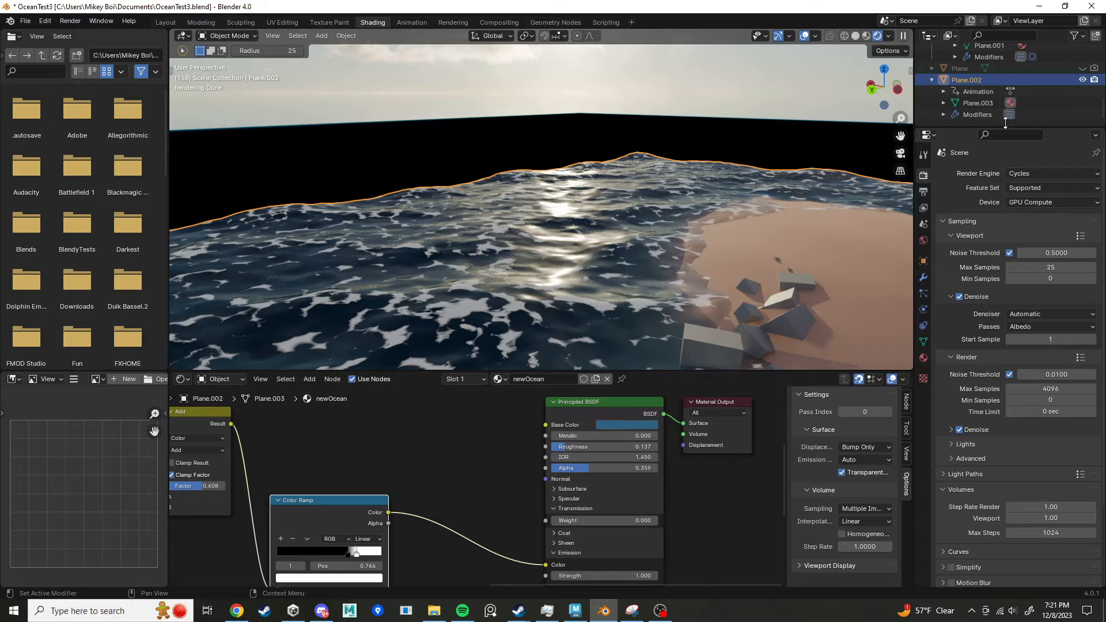
# Step: Brighten the Principled BSDF's base color to a lighter blue by raising its value
pyautogui.click(617, 429)
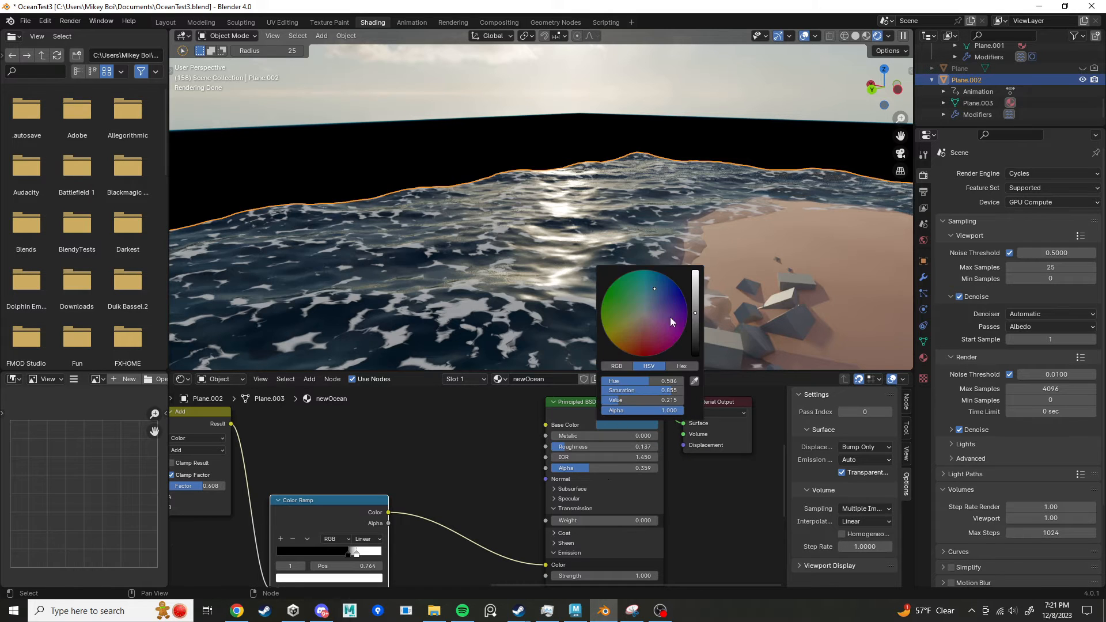
pyautogui.click(695, 308)
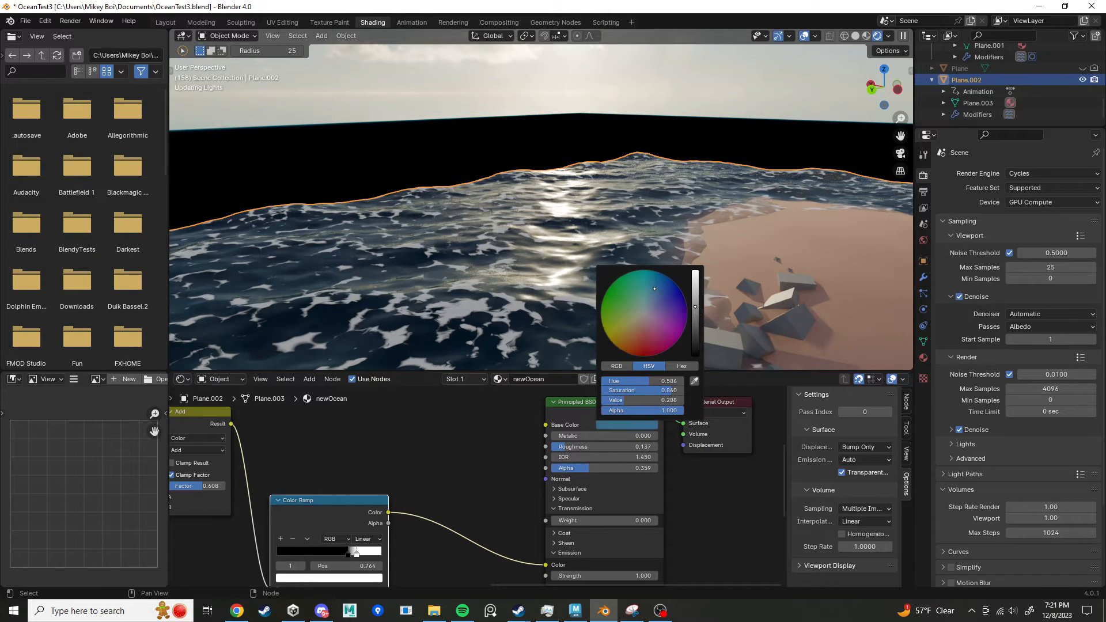
pyautogui.moveTo(695, 306); pyautogui.dragTo(695, 289)
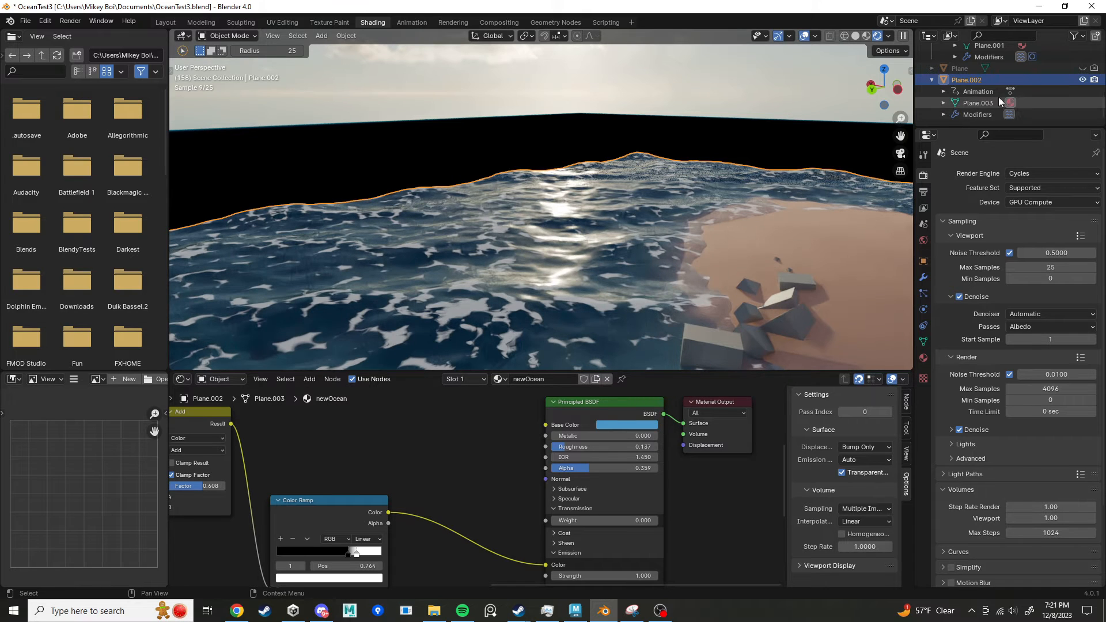
# Step: Set the Principled BSDF's roughness to 0.123
pyautogui.scroll(4, 985, 115)
pyautogui.scroll(-2, 985, 118)
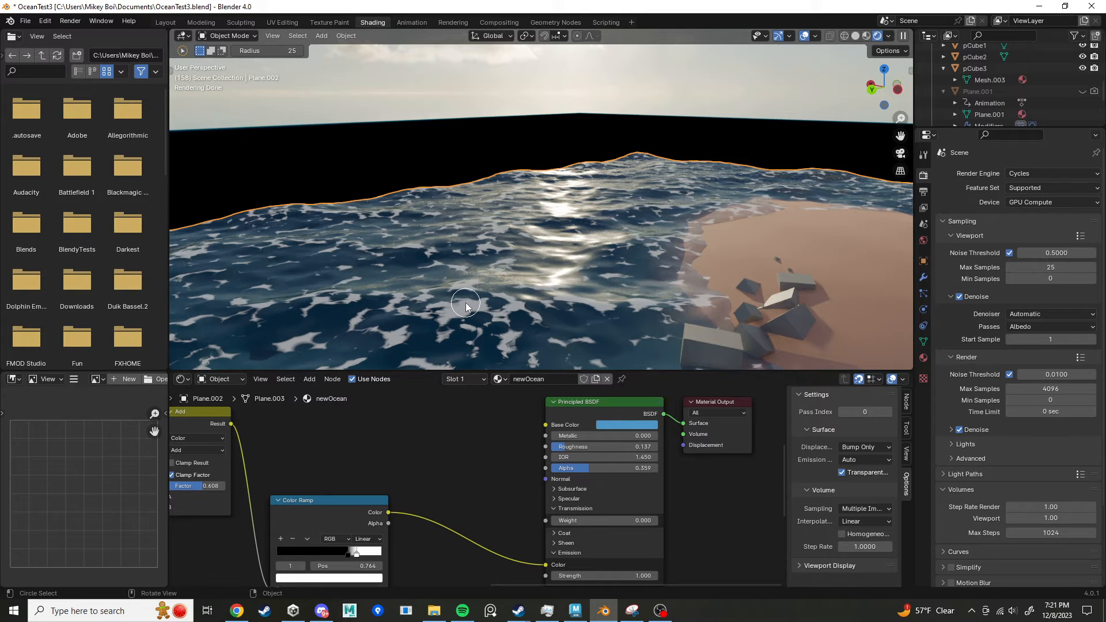
pyautogui.scroll(-3, 466, 305)
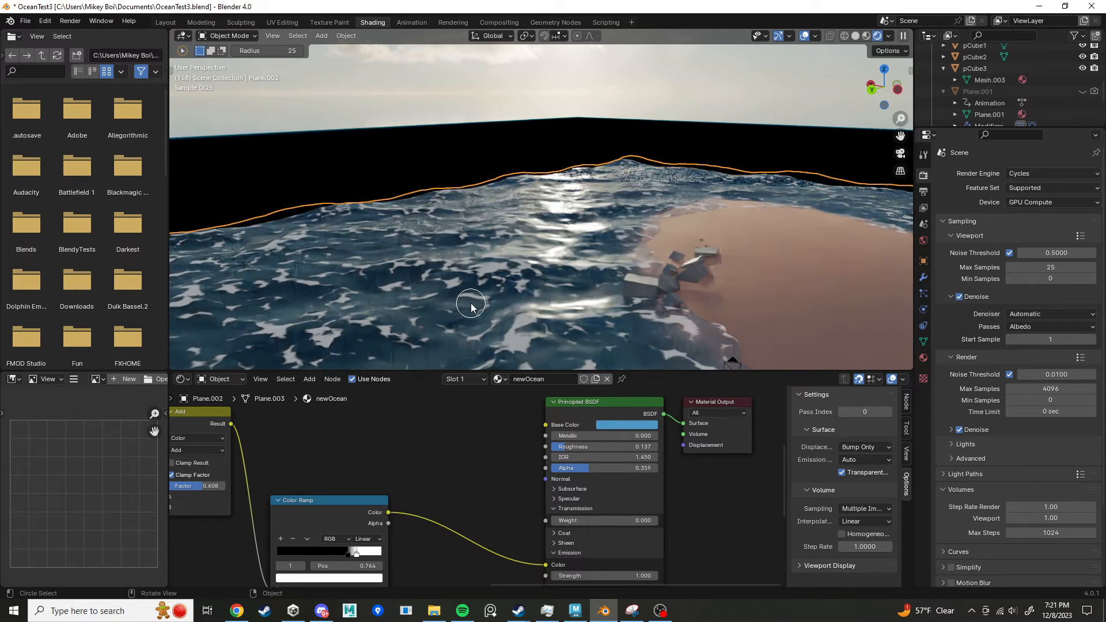
pyautogui.scroll(2, 471, 305)
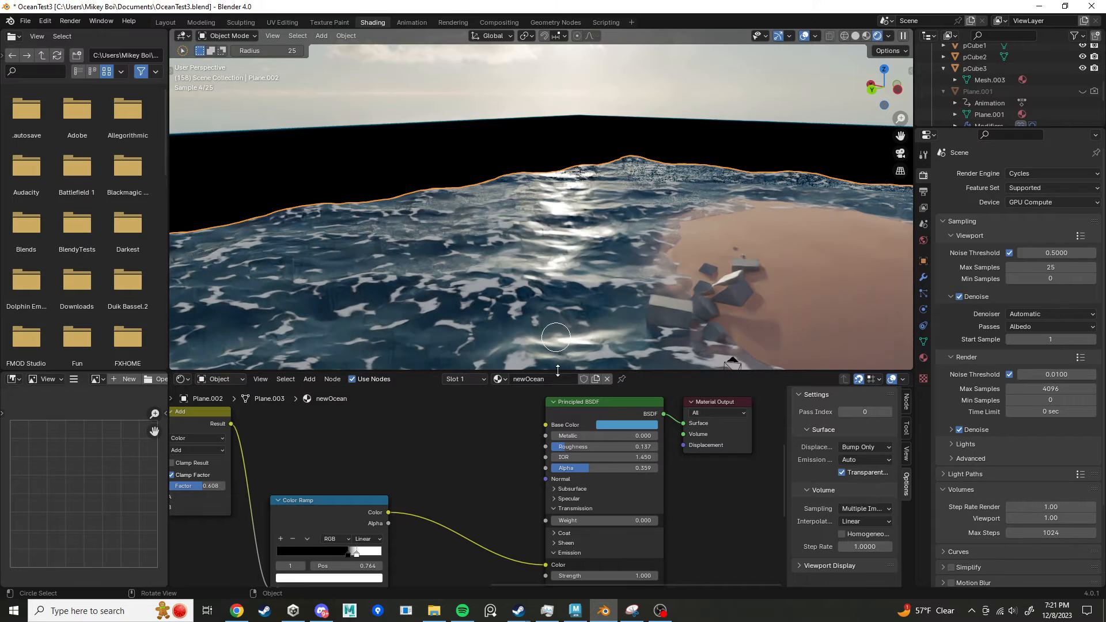
pyautogui.scroll(1, 591, 314)
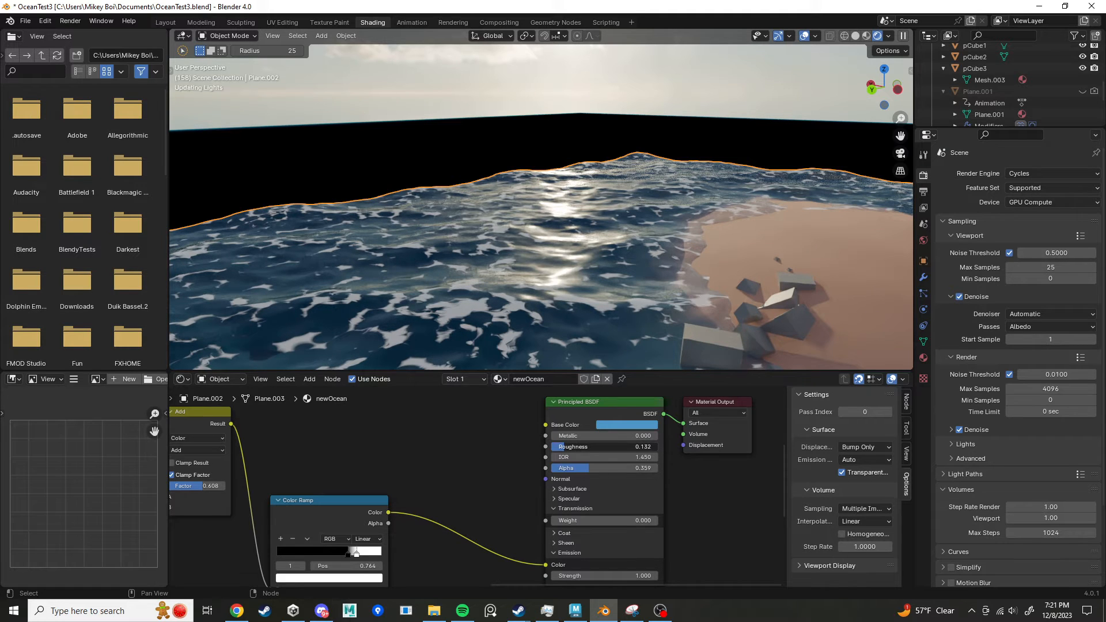
pyautogui.moveTo(565, 447); pyautogui.dragTo(564, 447)
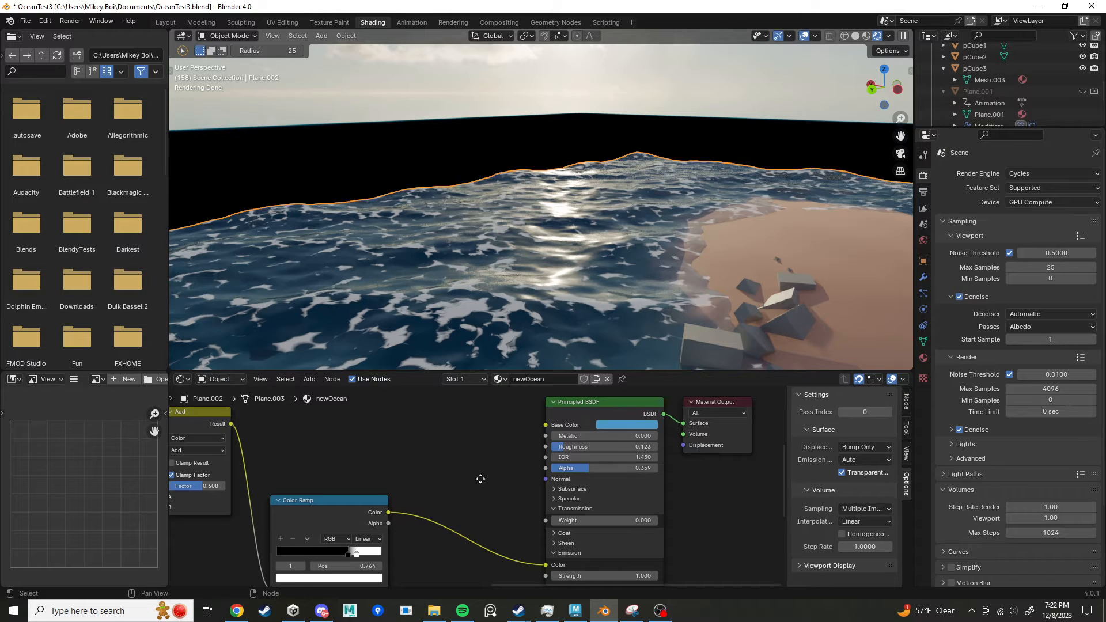
# Step: Add a Value node and place it above the Color Ramp in the ocean material
pyautogui.moveTo(481, 479); pyautogui.dragTo(543, 465, button='middle')
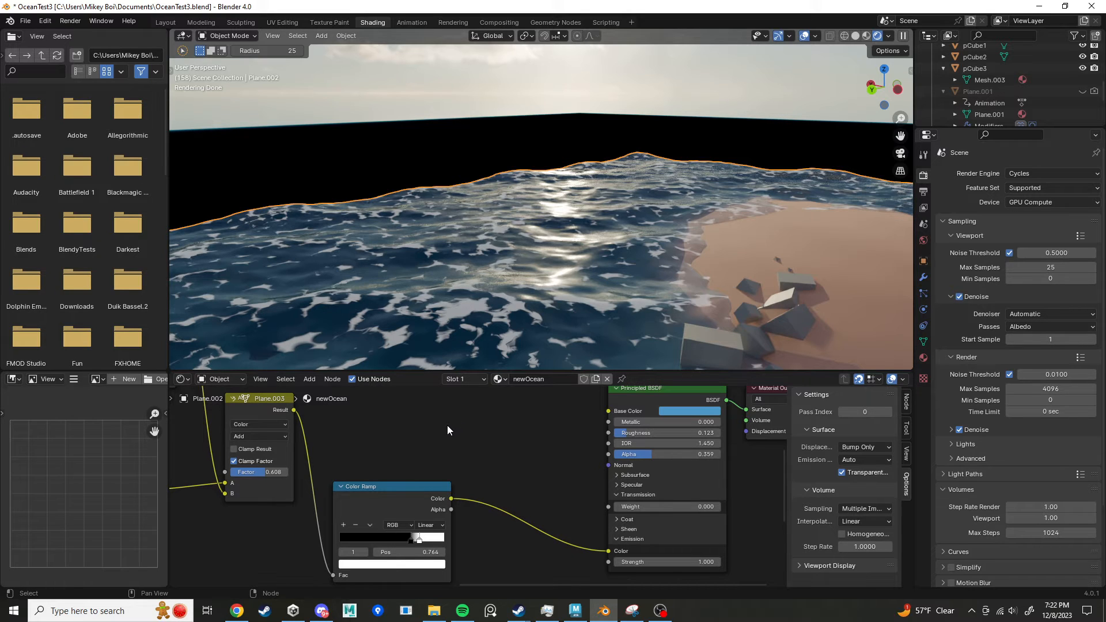
pyautogui.hotkey('shift', 'a')
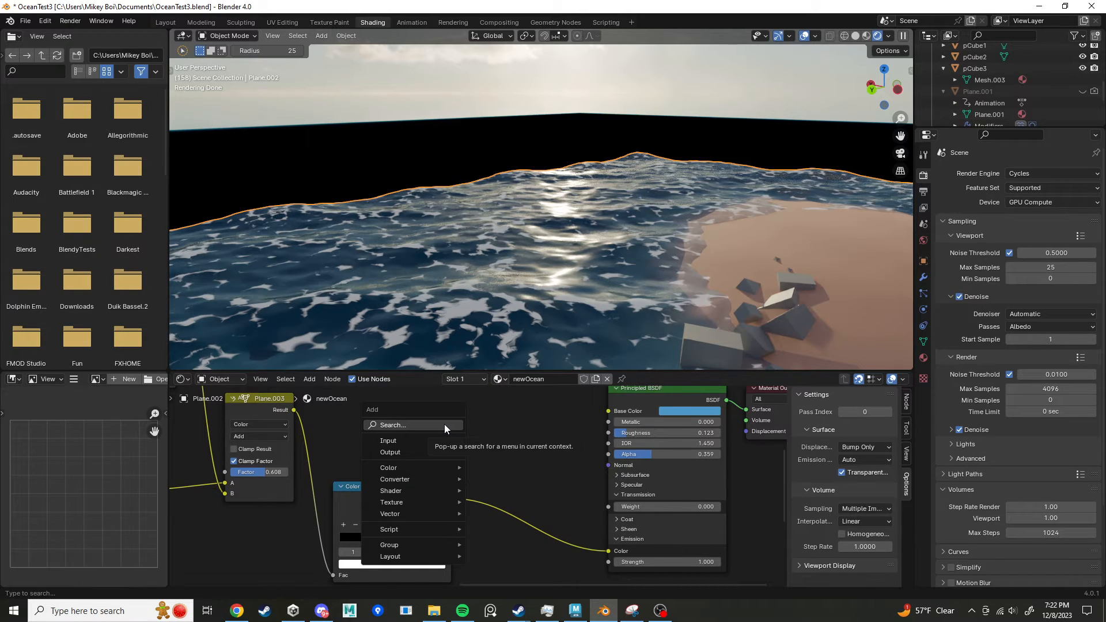
pyautogui.click(444, 424)
pyautogui.write('vale')
pyautogui.press('Return')
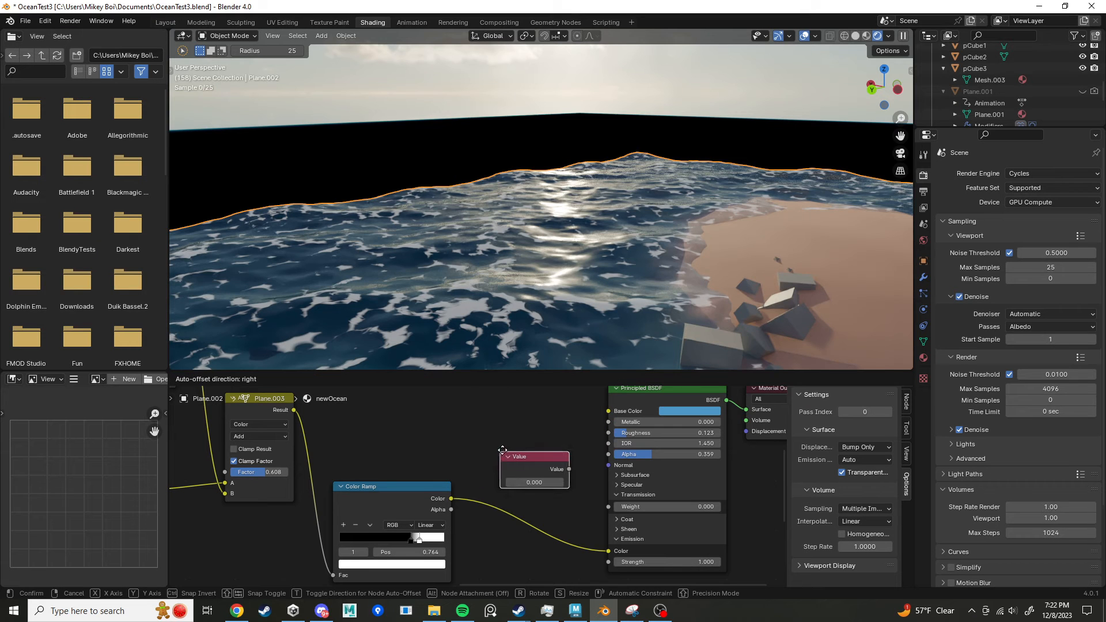
pyautogui.click(430, 426)
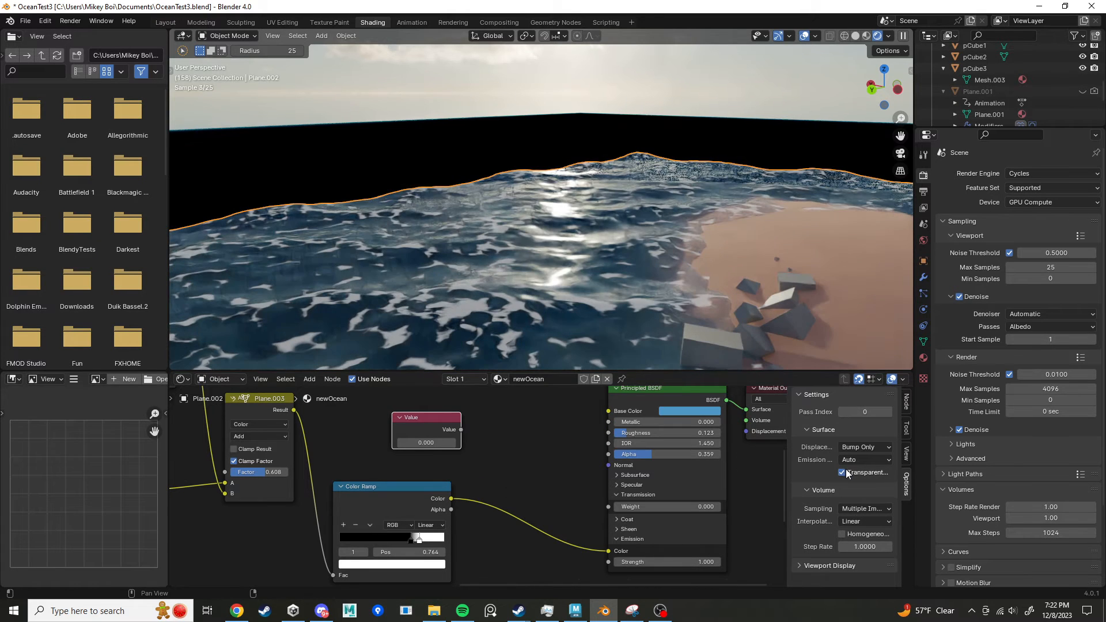
# Step: Label the new Value node waterRoughness
pyautogui.click(906, 404)
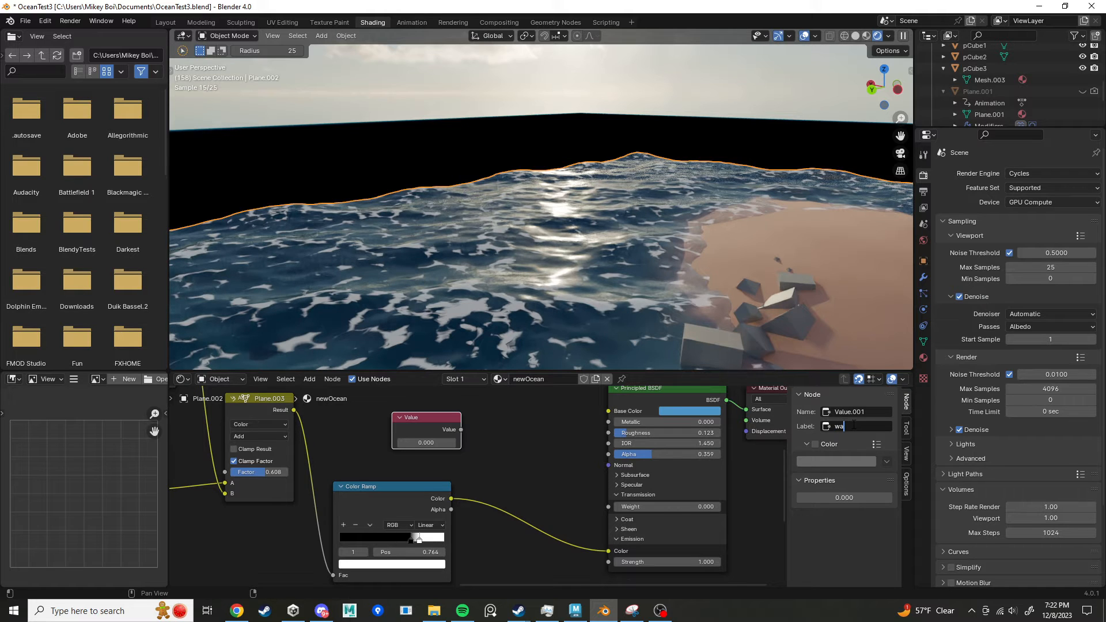
pyautogui.write('Roughness')
pyautogui.press('Return')
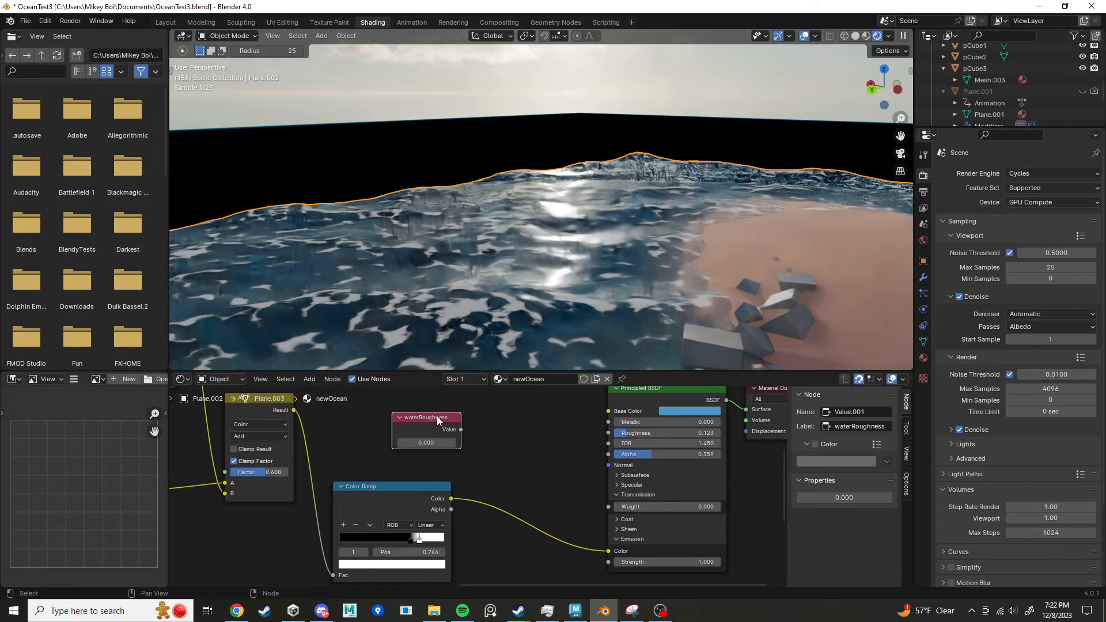
# Step: Move the waterRoughness node further from the Principled BSDF and set the shader's roughness to 0
pyautogui.moveTo(437, 416); pyautogui.dragTo(406, 416)
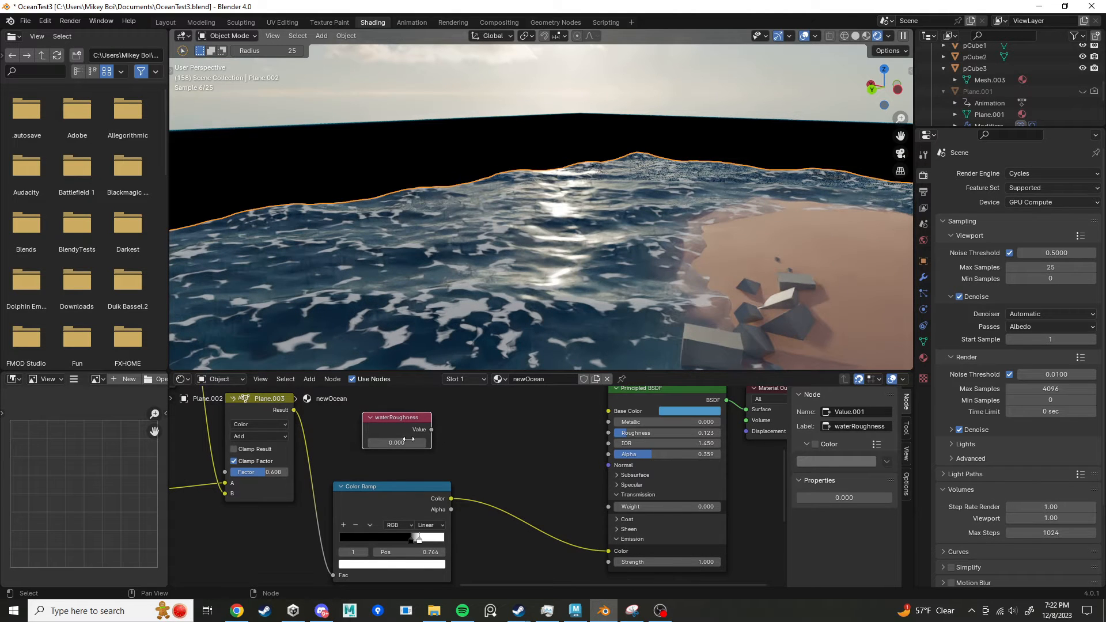
pyautogui.moveTo(629, 434); pyautogui.dragTo(613, 433)
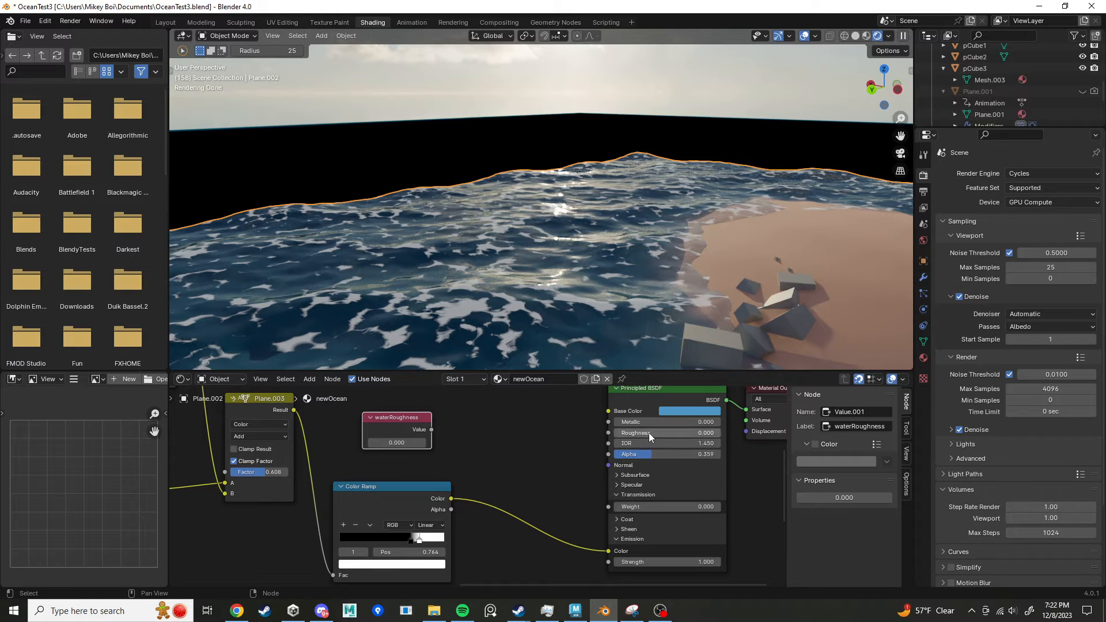
# Step: Add a Vector Math Add node combining waterRoughness with the Color Ramp's color, and link its result to the Principled BSDF's roughness
pyautogui.moveTo(431, 429); pyautogui.dragTo(493, 433)
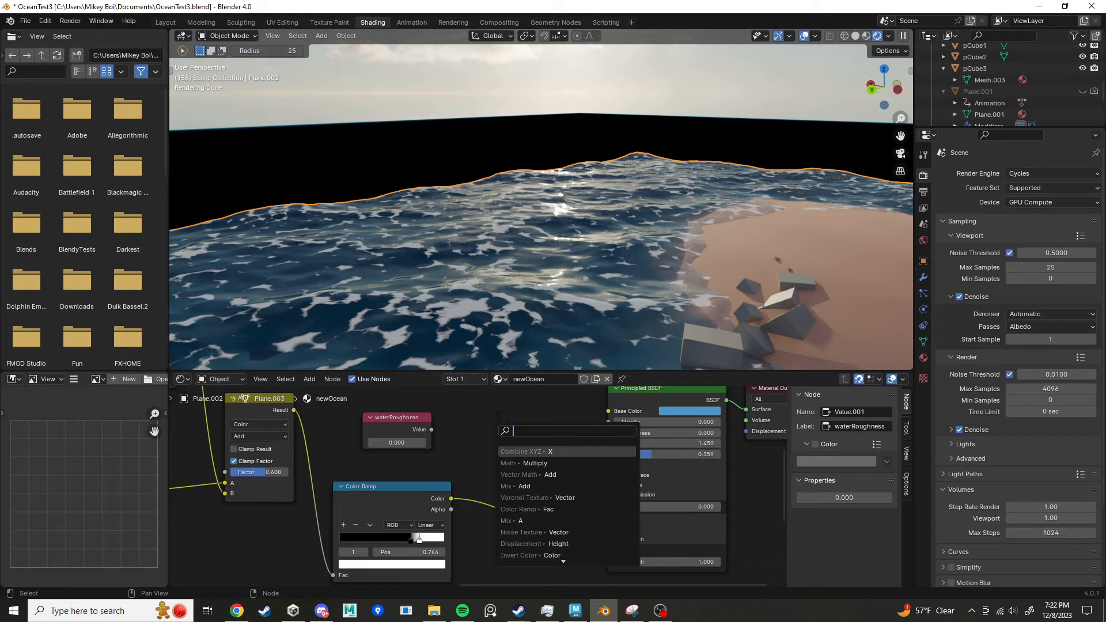
pyautogui.click(561, 475)
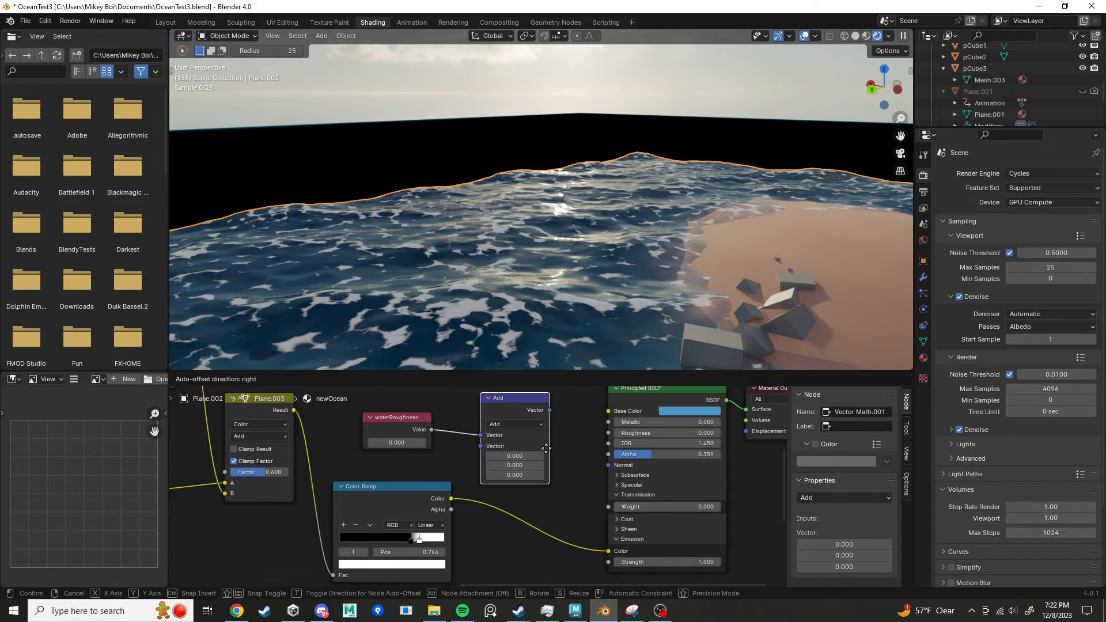
pyautogui.click(513, 486)
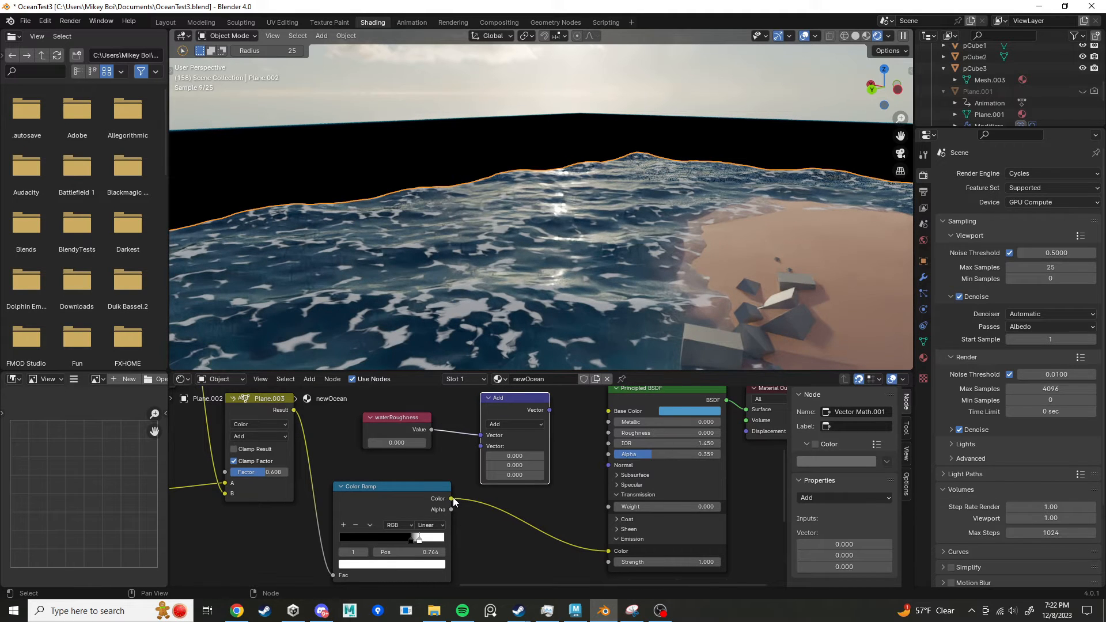
pyautogui.moveTo(451, 499); pyautogui.dragTo(481, 448)
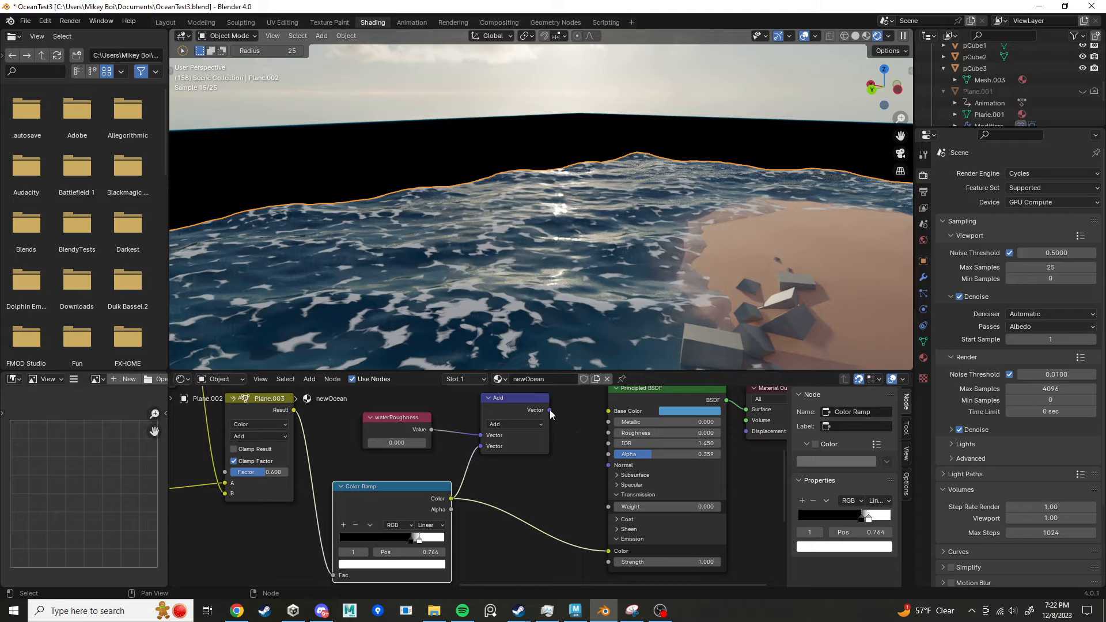
pyautogui.moveTo(549, 410); pyautogui.dragTo(607, 433)
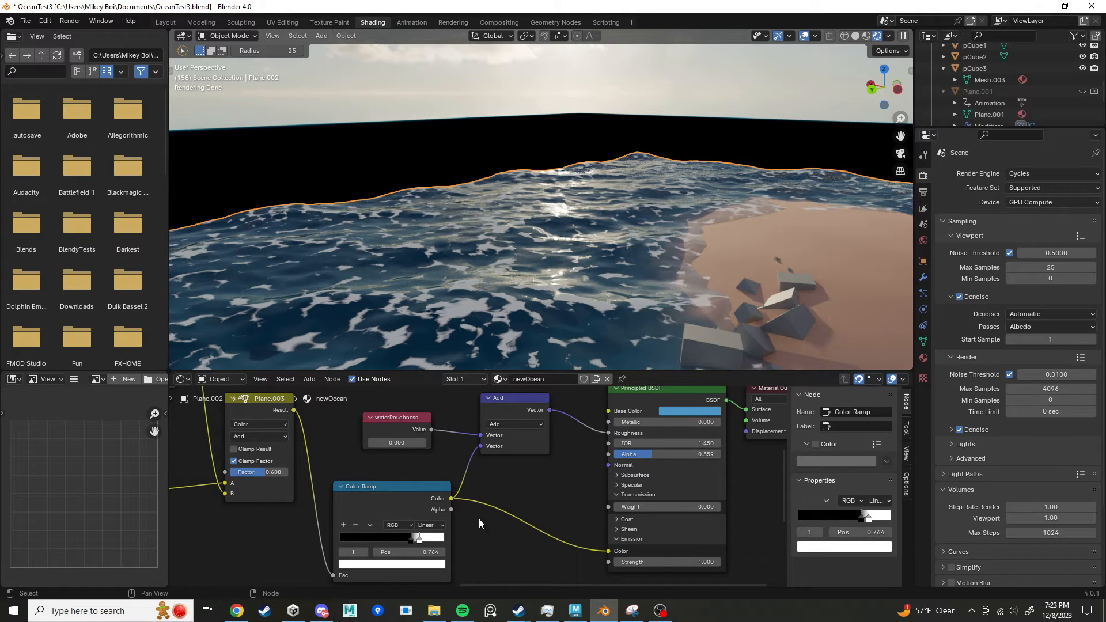
# Step: Insert a Math Multiply node with value 0.5 between the Color Ramp's color and the Add node's second vector input
pyautogui.moveTo(409, 492); pyautogui.dragTo(380, 502)
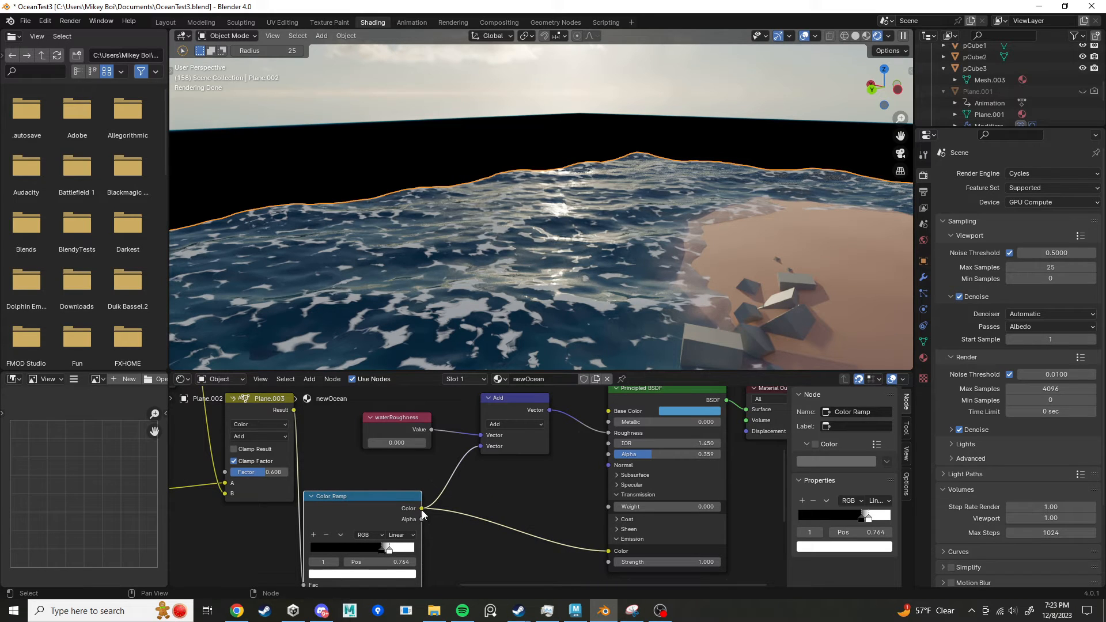
pyautogui.moveTo(421, 510); pyautogui.dragTo(473, 492)
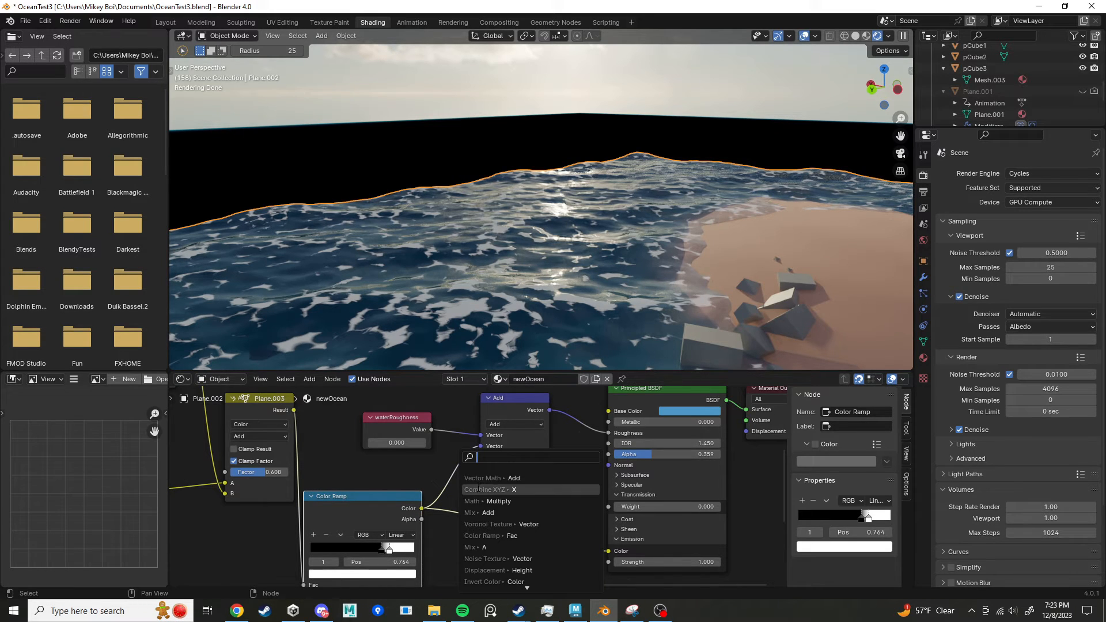
pyautogui.click(487, 501)
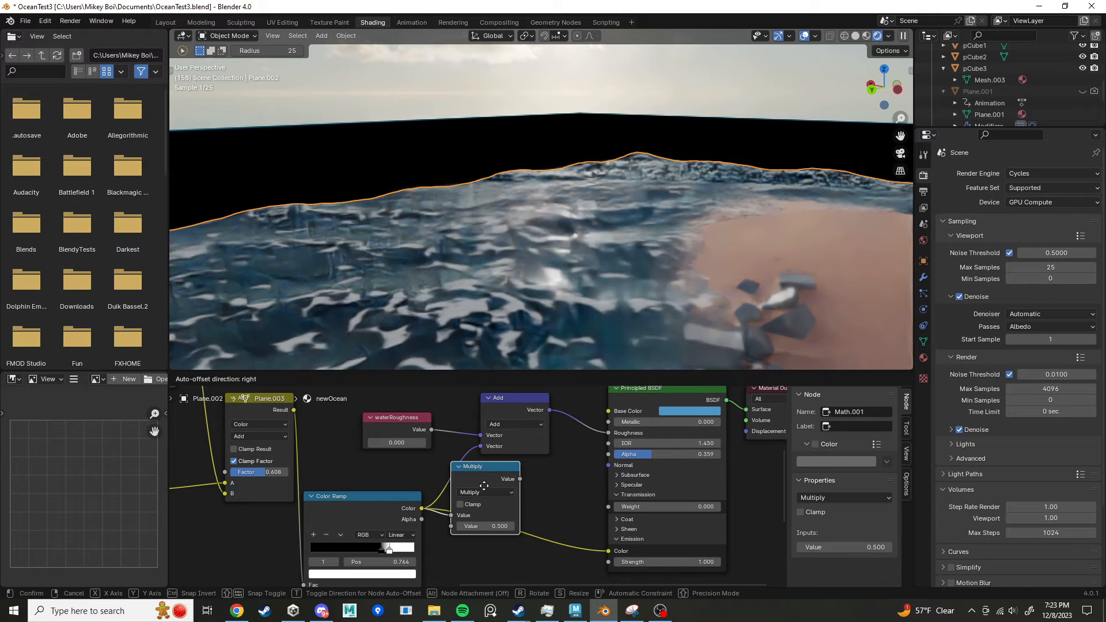
pyautogui.click(512, 499)
pyautogui.moveTo(521, 489); pyautogui.dragTo(489, 455)
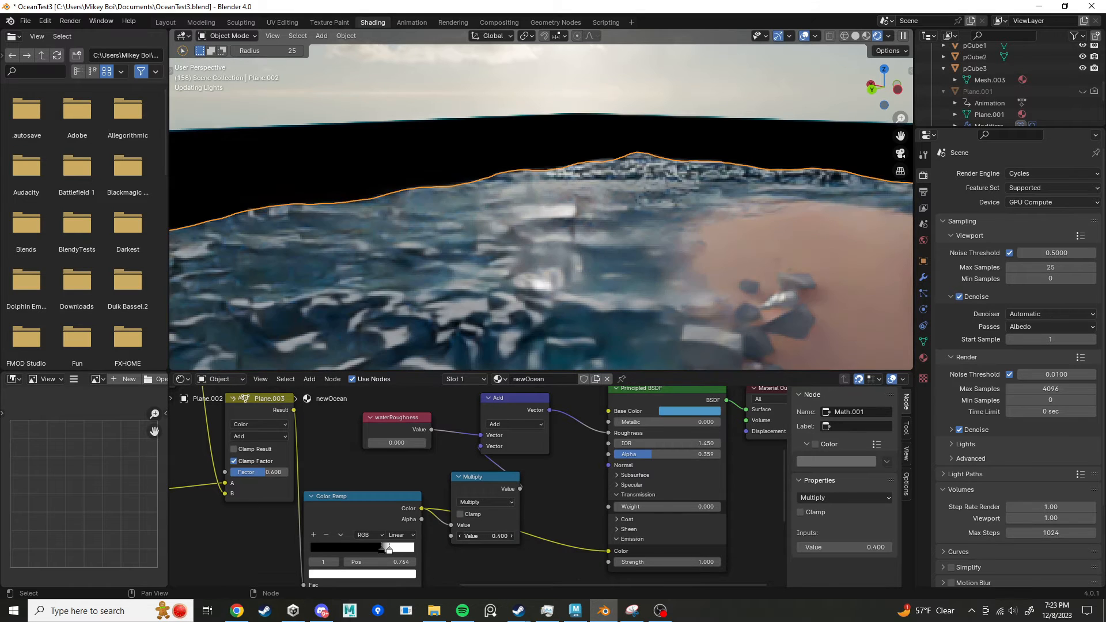
pyautogui.moveTo(487, 536); pyautogui.dragTo(516, 536)
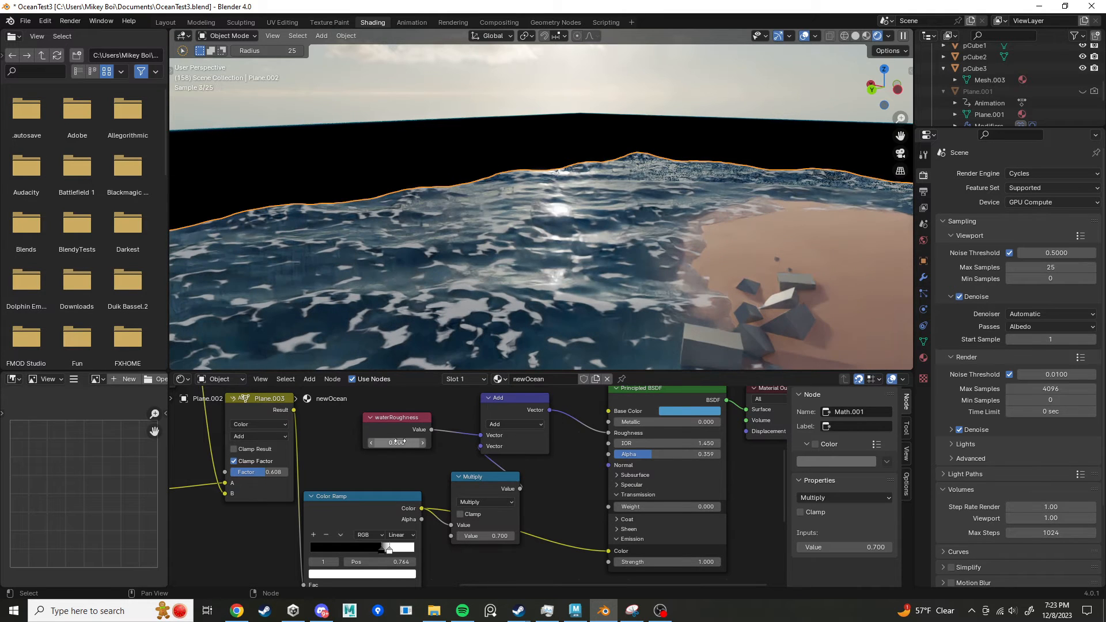
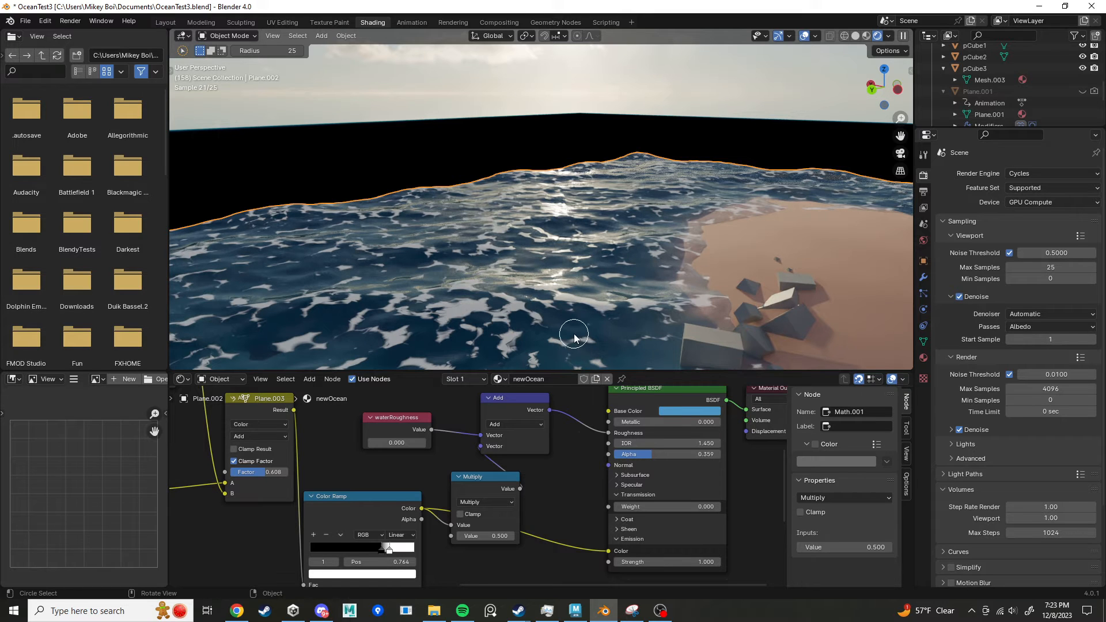
# Step: Add an Ambient Occlusion node in the empty area below the Color Ramp
pyautogui.scroll(-1, 570, 453)
pyautogui.scroll(-3, 569, 452)
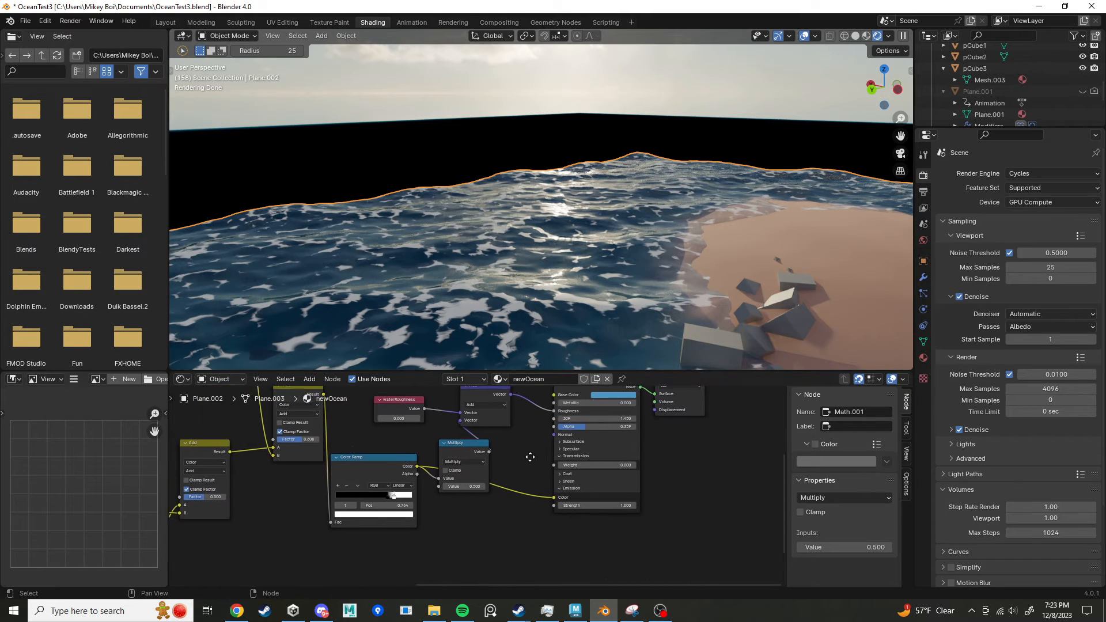
pyautogui.moveTo(494, 519); pyautogui.dragTo(618, 451, button='middle')
pyautogui.scroll(-4, 578, 487)
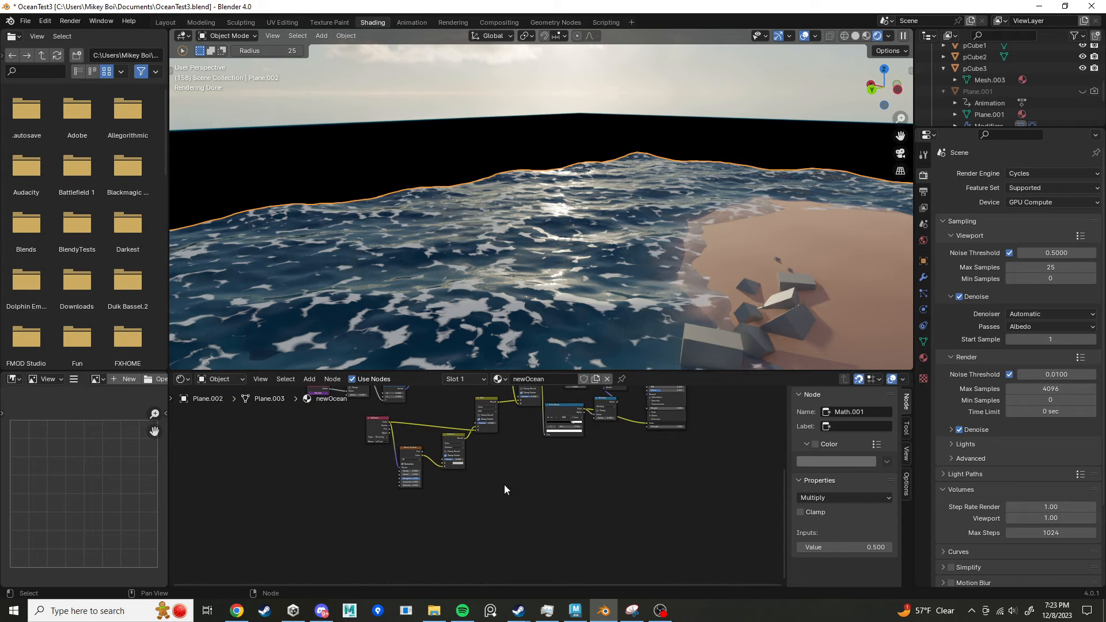
pyautogui.moveTo(594, 488); pyautogui.dragTo(482, 529, button='middle')
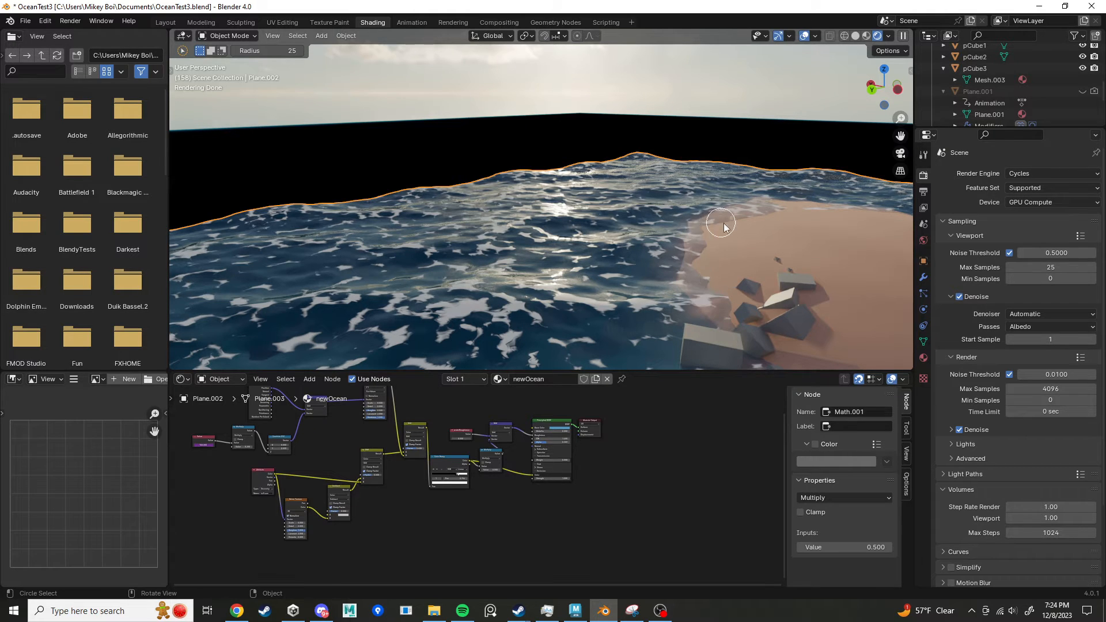
pyautogui.scroll(2, 471, 482)
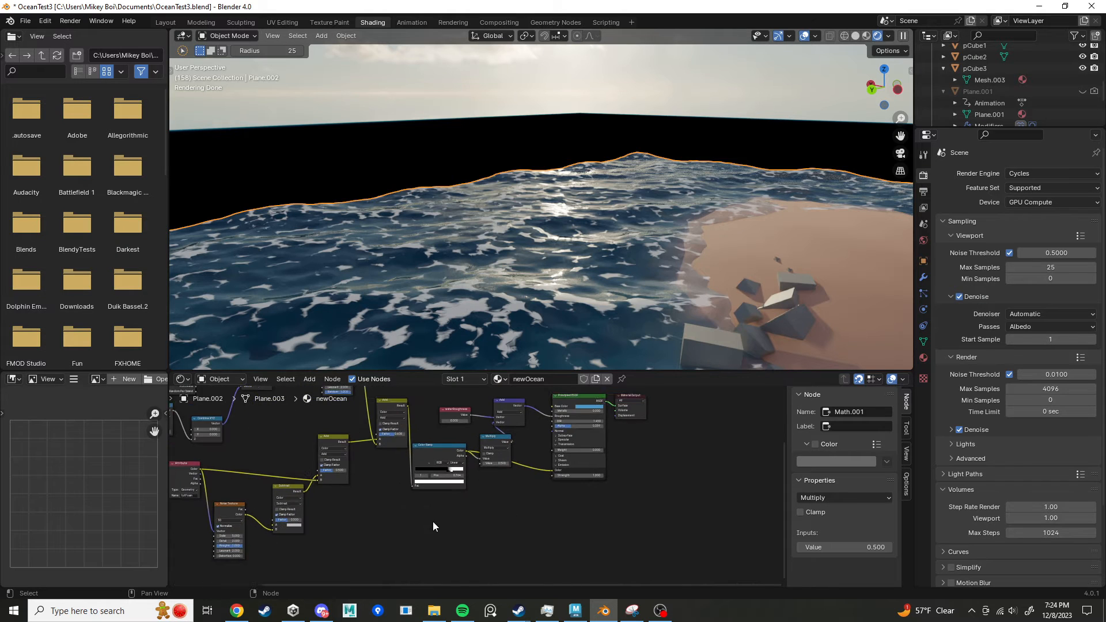
pyautogui.moveTo(521, 517); pyautogui.dragTo(600, 457, button='middle')
pyautogui.scroll(-1, 597, 456)
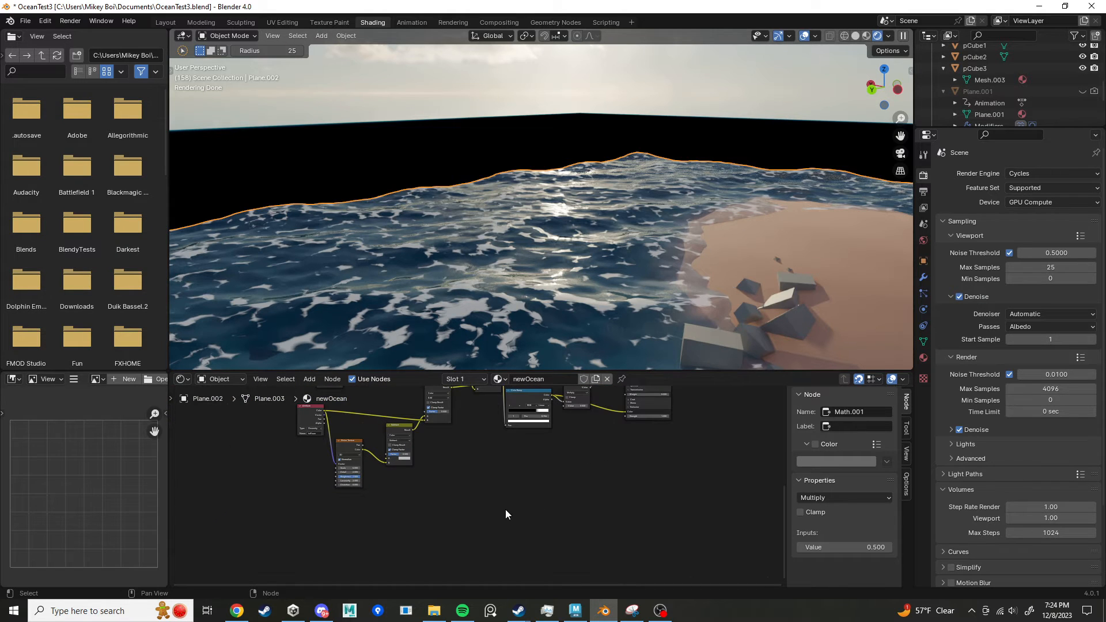
pyautogui.hotkey('shift', 'a')
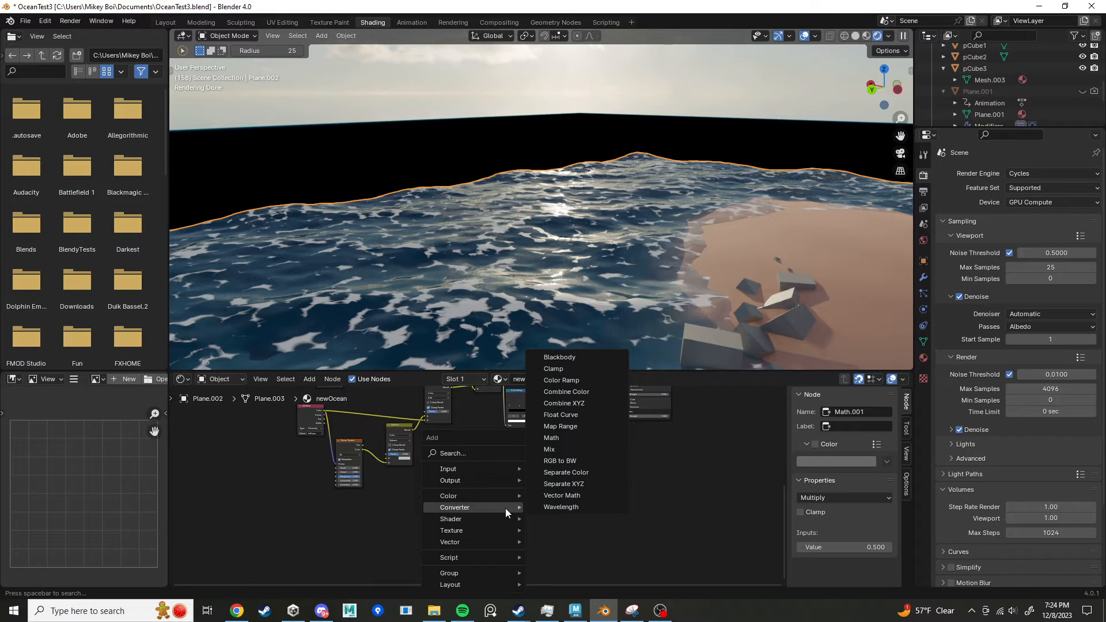
pyautogui.write('ambien')
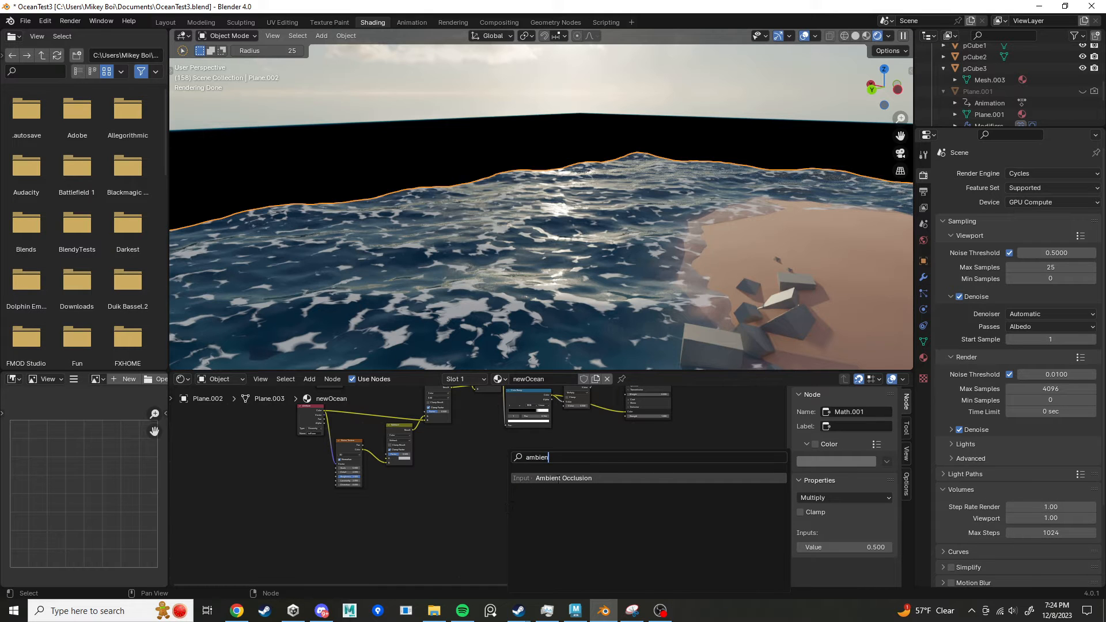
pyautogui.press('Return')
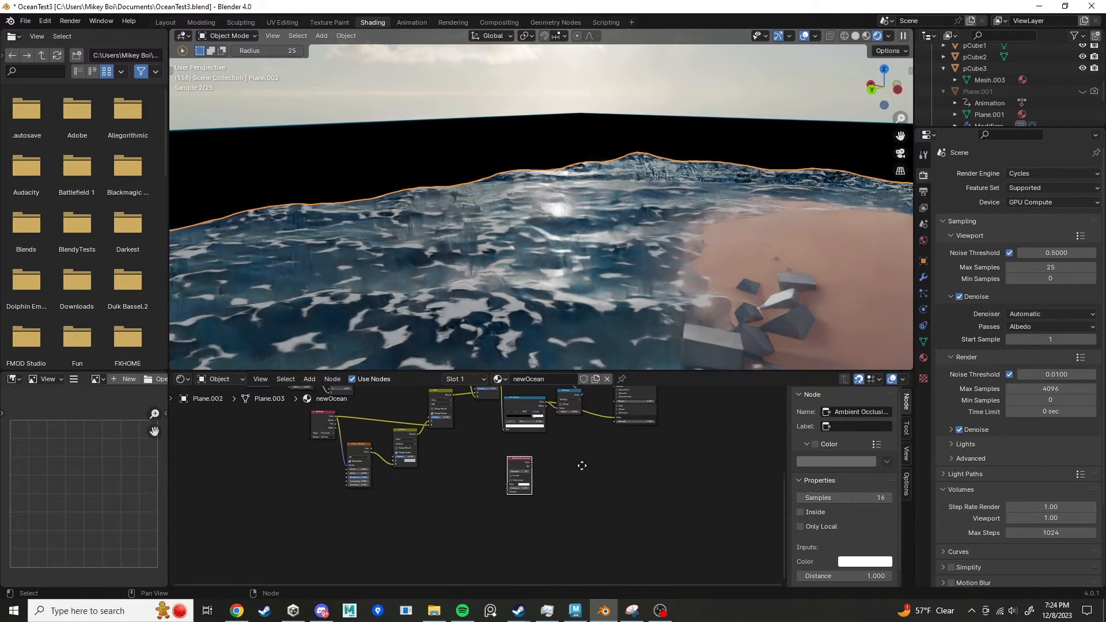
pyautogui.scroll(7, 538, 473)
pyautogui.moveTo(581, 465); pyautogui.dragTo(472, 514, button='middle')
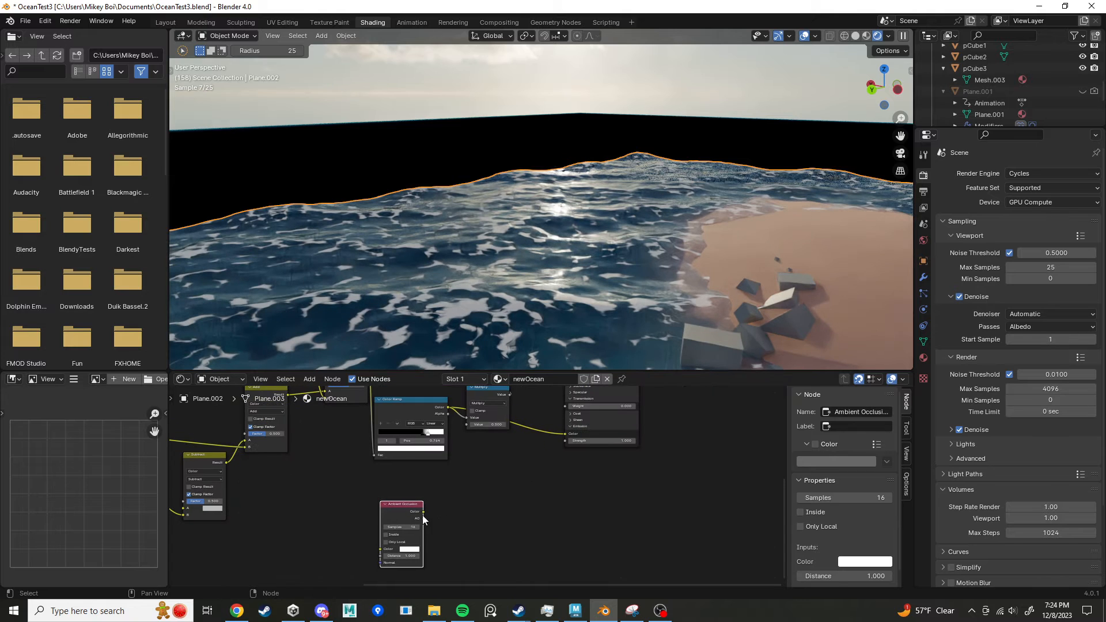
# Step: Link the Ambient Occlusion node's AO output to the Principled BSDF's emission color and enable its Inside option
pyautogui.moveTo(424, 519); pyautogui.dragTo(562, 437)
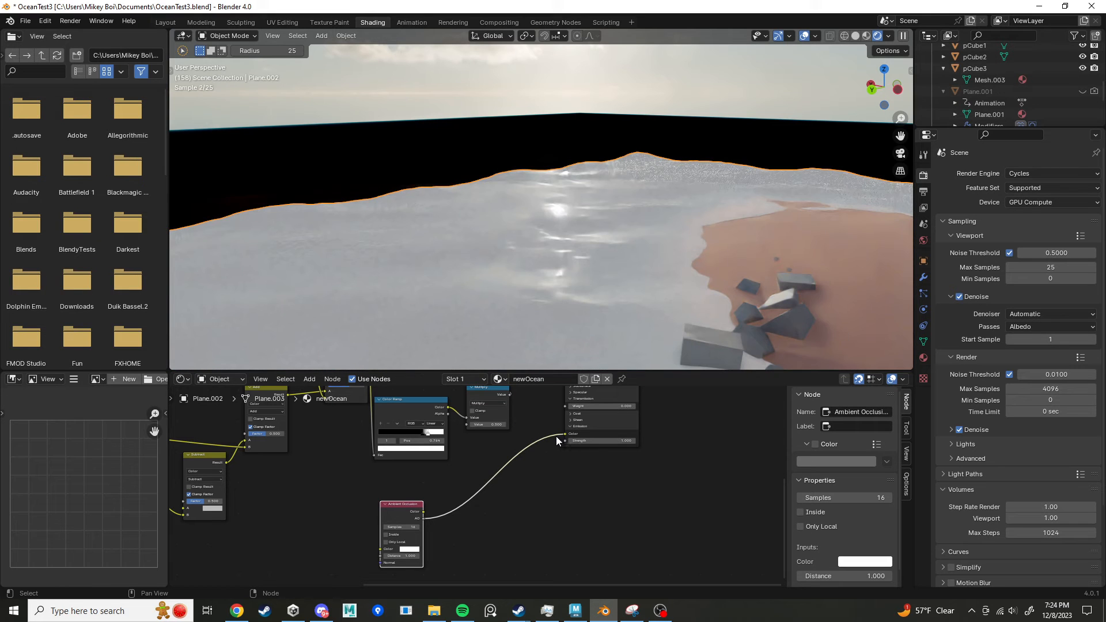
pyautogui.moveTo(494, 518); pyautogui.dragTo(545, 495, button='middle')
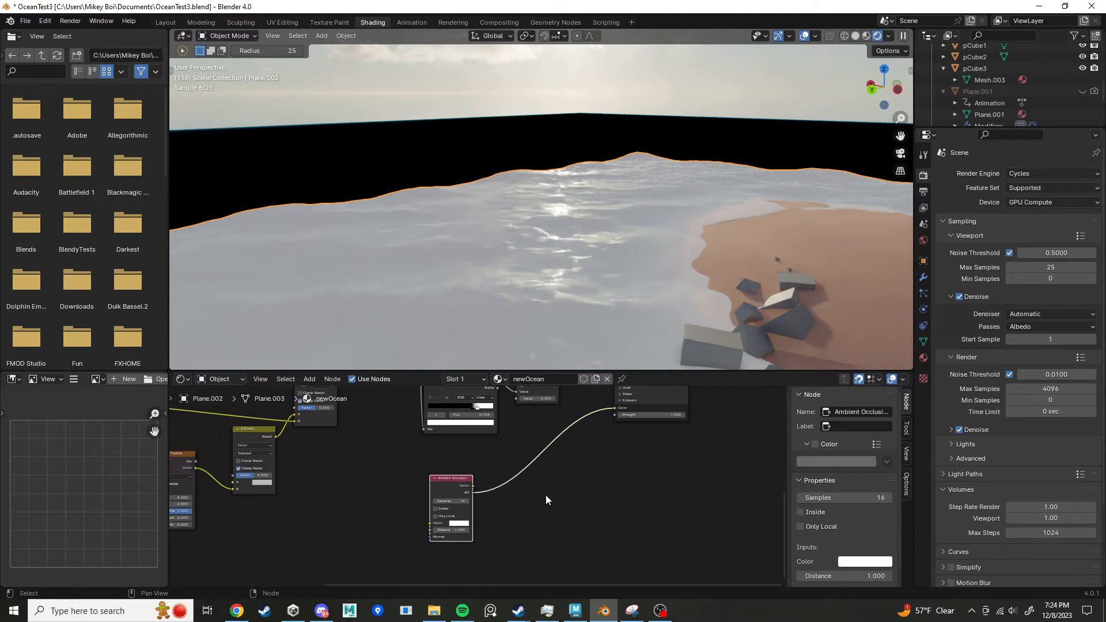
pyautogui.scroll(2, 484, 493)
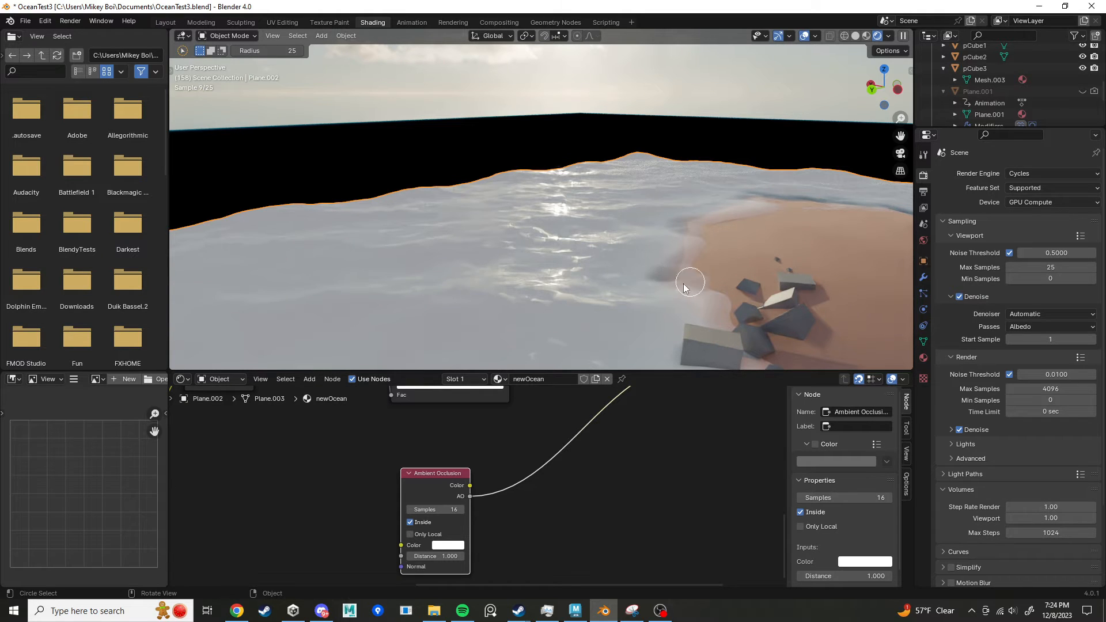
pyautogui.moveTo(574, 501); pyautogui.dragTo(516, 486, button='middle')
pyautogui.scroll(-1, 475, 536)
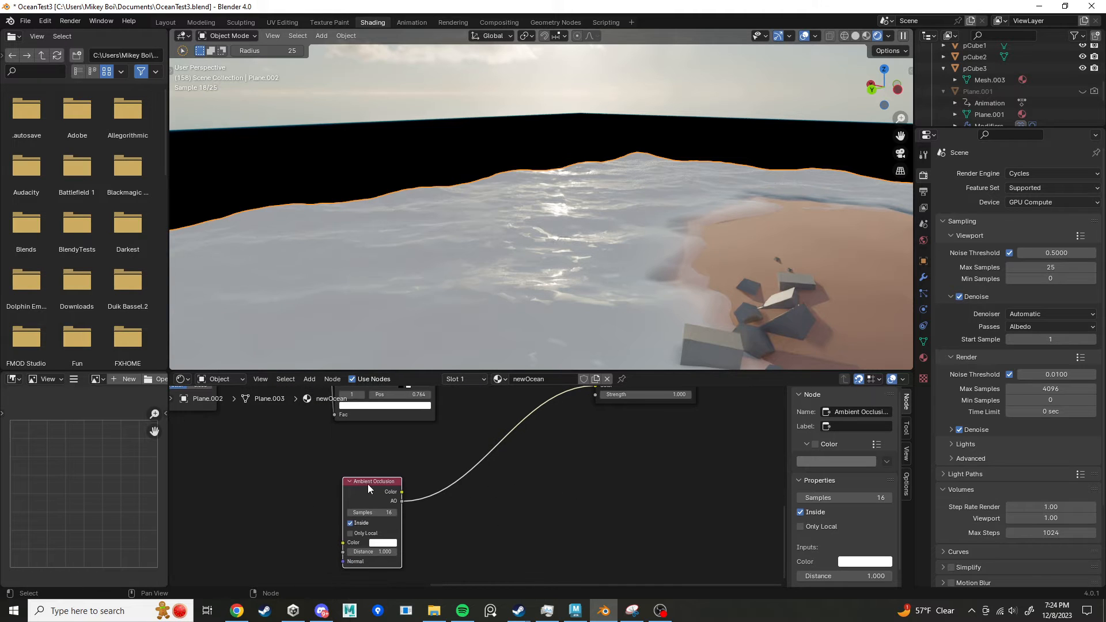
# Step: Add an Invert Color node with the AO output feeding its Fac, and link its color to the Principled BSDF's emission color
pyautogui.moveTo(367, 484); pyautogui.dragTo(482, 463)
pyautogui.write('inver')
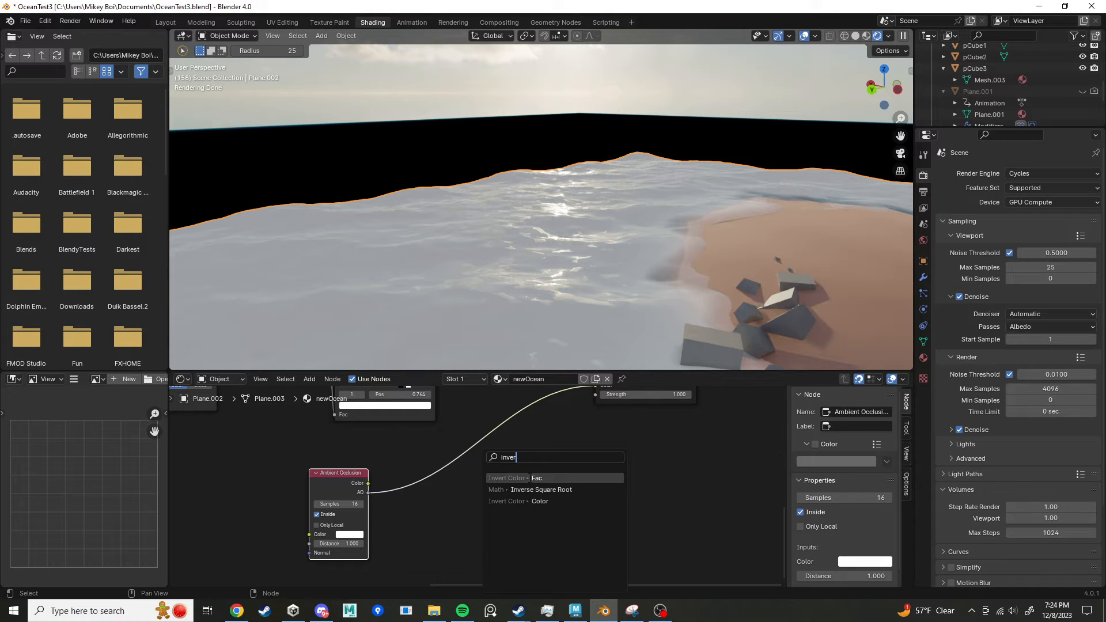
pyautogui.press('Return')
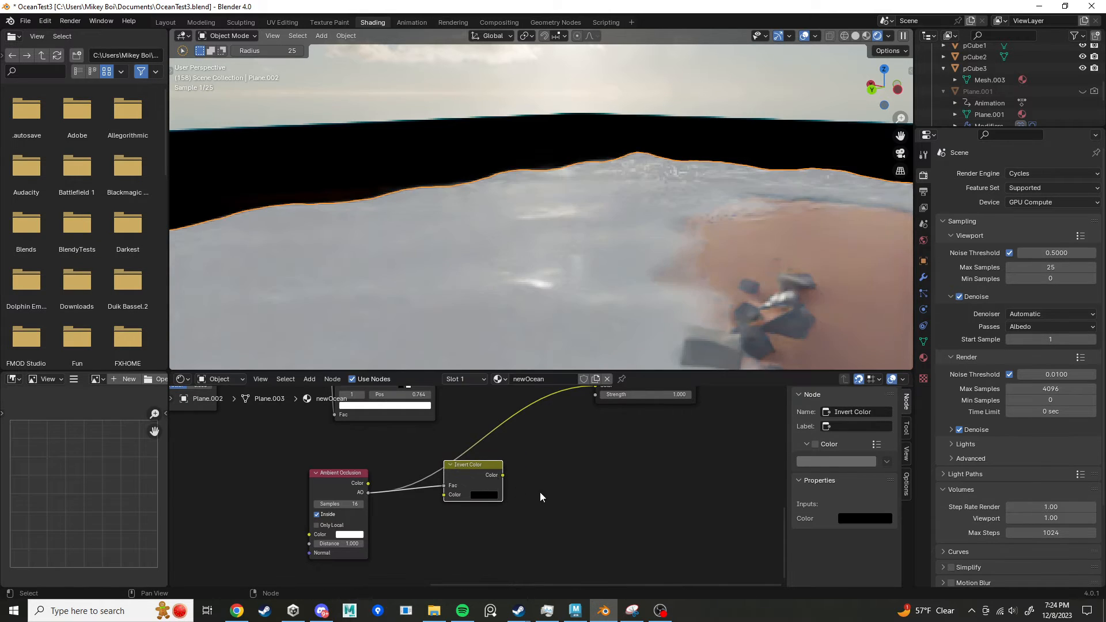
pyautogui.moveTo(503, 475); pyautogui.dragTo(594, 435)
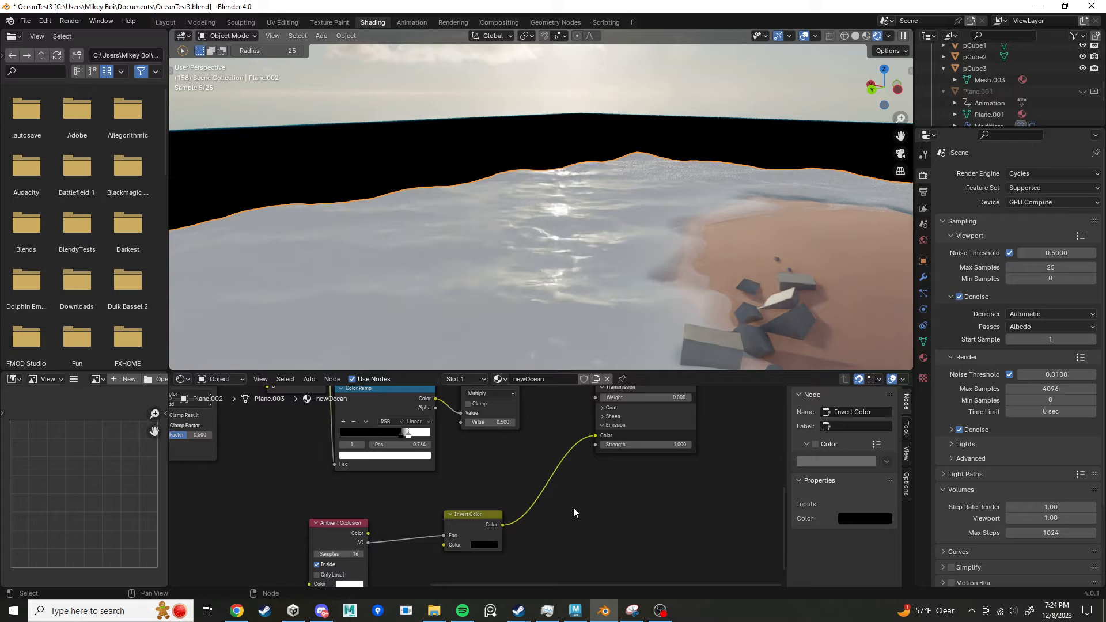
# Step: Align the Invert Color node with the Ambient Occlusion node and set its color to white
pyautogui.moveTo(556, 522); pyautogui.dragTo(565, 501, button='middle')
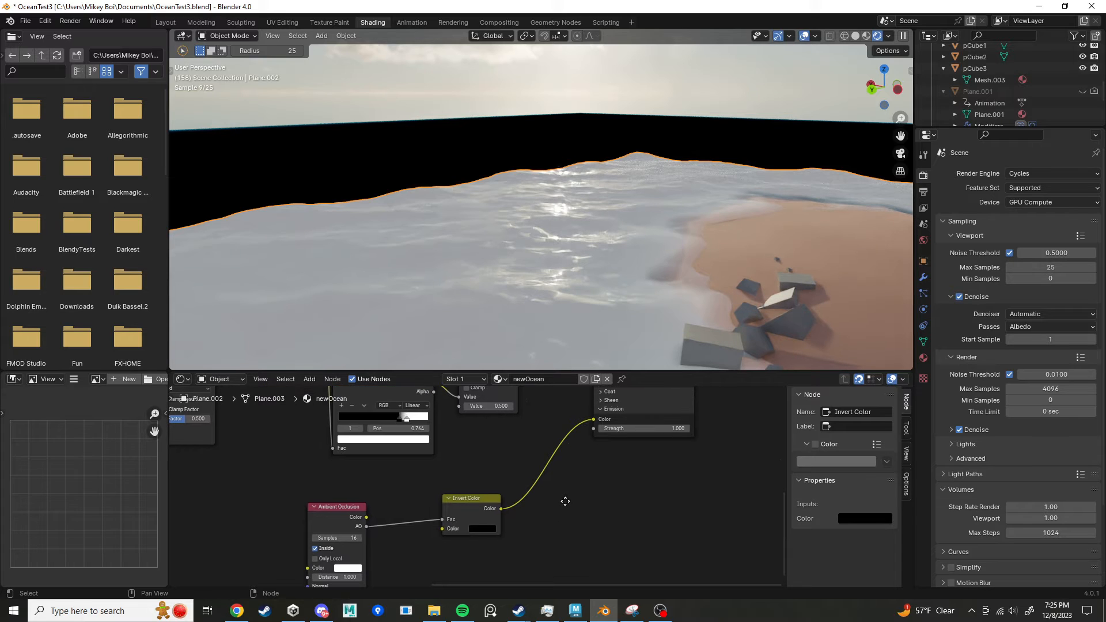
pyautogui.moveTo(479, 499); pyautogui.dragTo(473, 507)
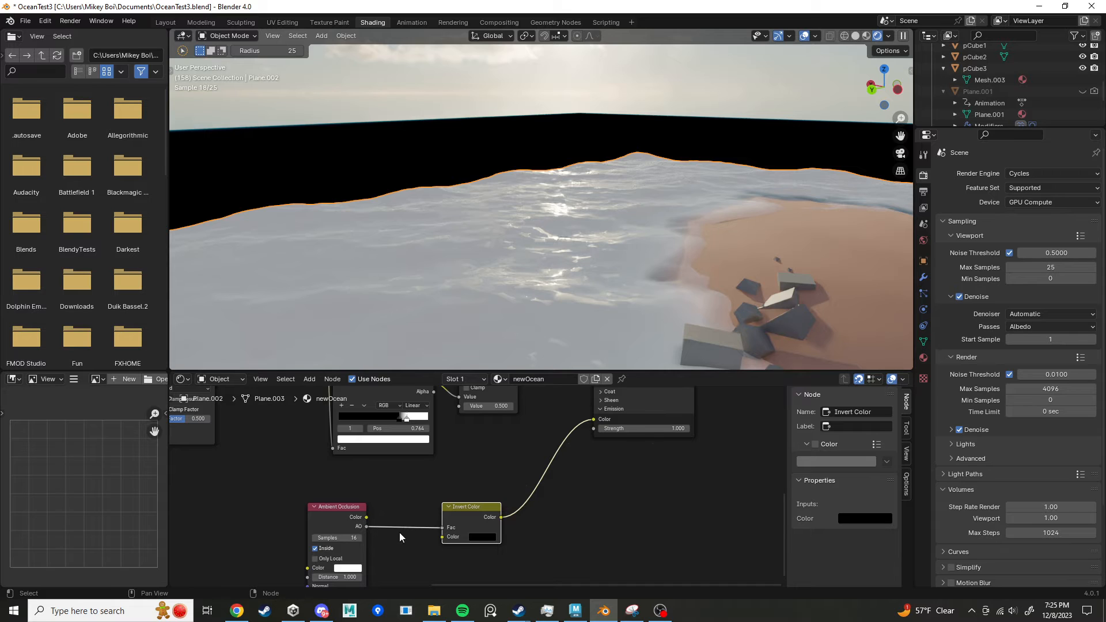
pyautogui.click(482, 538)
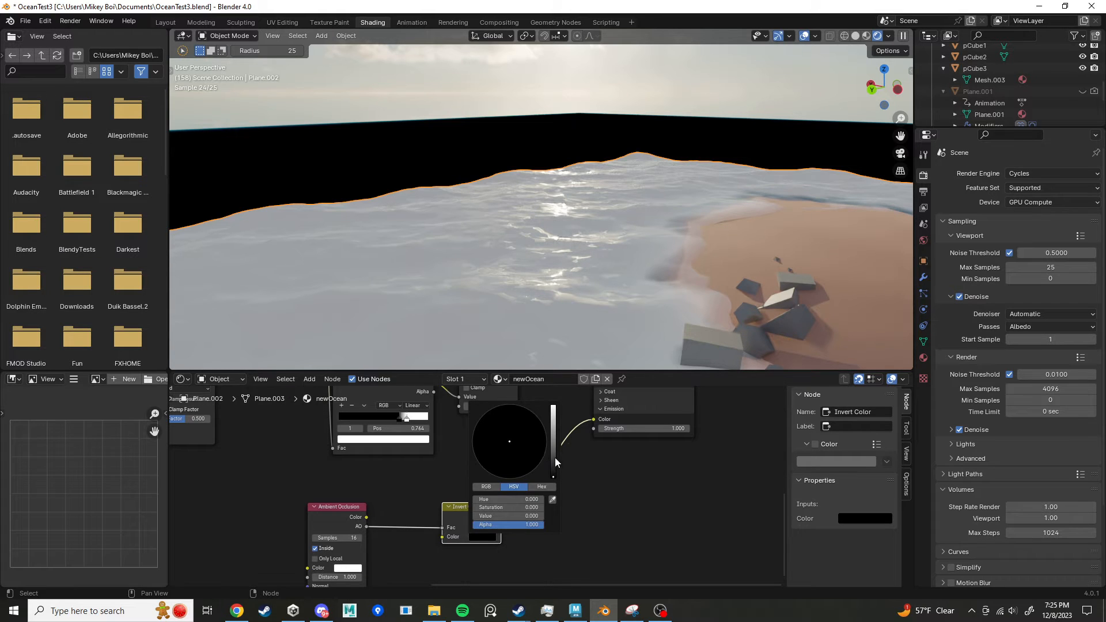
pyautogui.moveTo(555, 458); pyautogui.dragTo(555, 407)
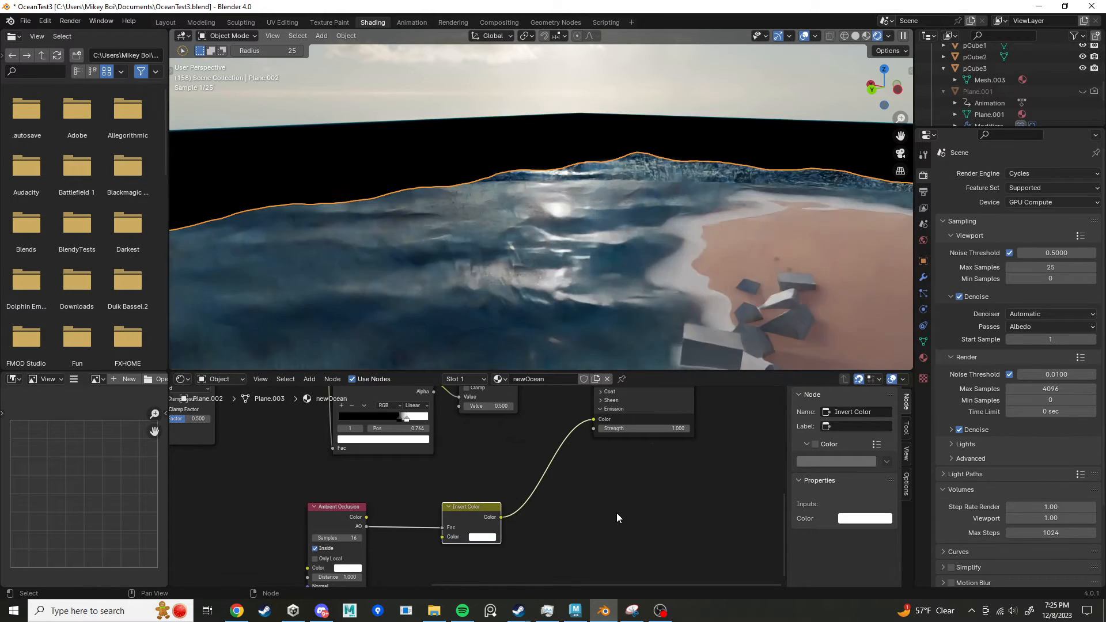
pyautogui.click(617, 516)
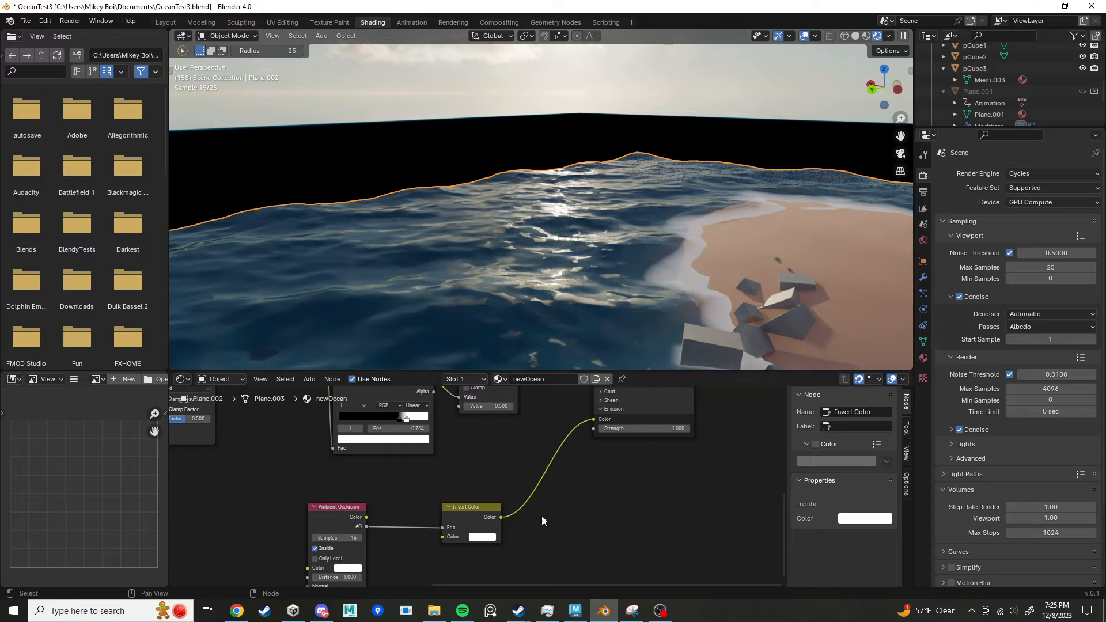
pyautogui.moveTo(608, 503); pyautogui.dragTo(674, 464, button='middle')
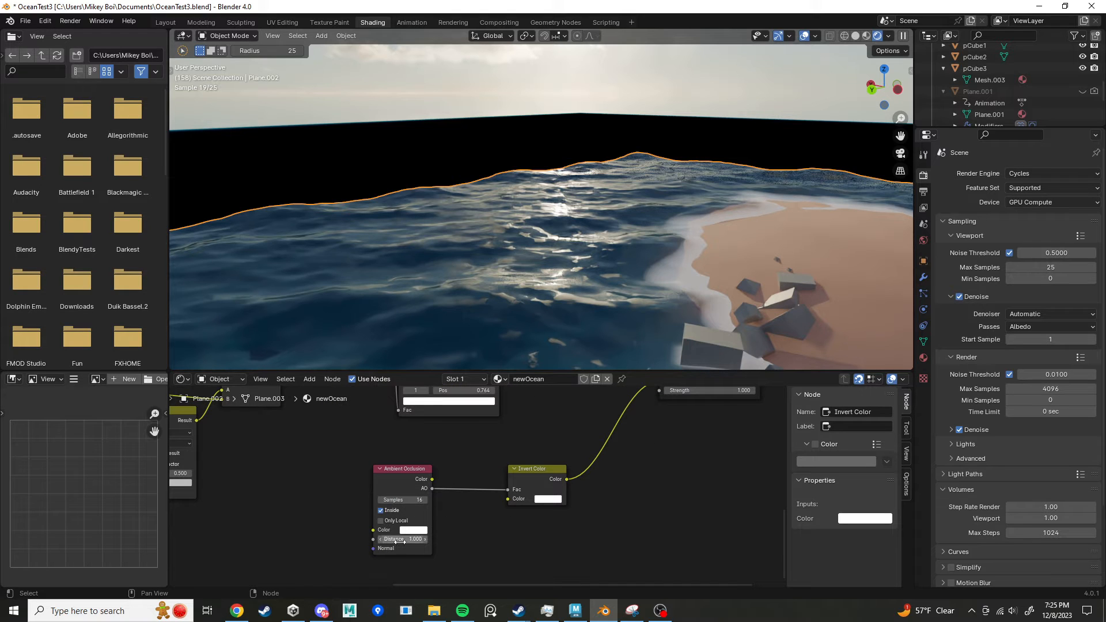
# Step: Set the Ambient Occlusion distance to 2.3 and shift the Ambient Occlusion and Invert Color nodes away from the Principled BSDF
pyautogui.moveTo(405, 539); pyautogui.dragTo(409, 539)
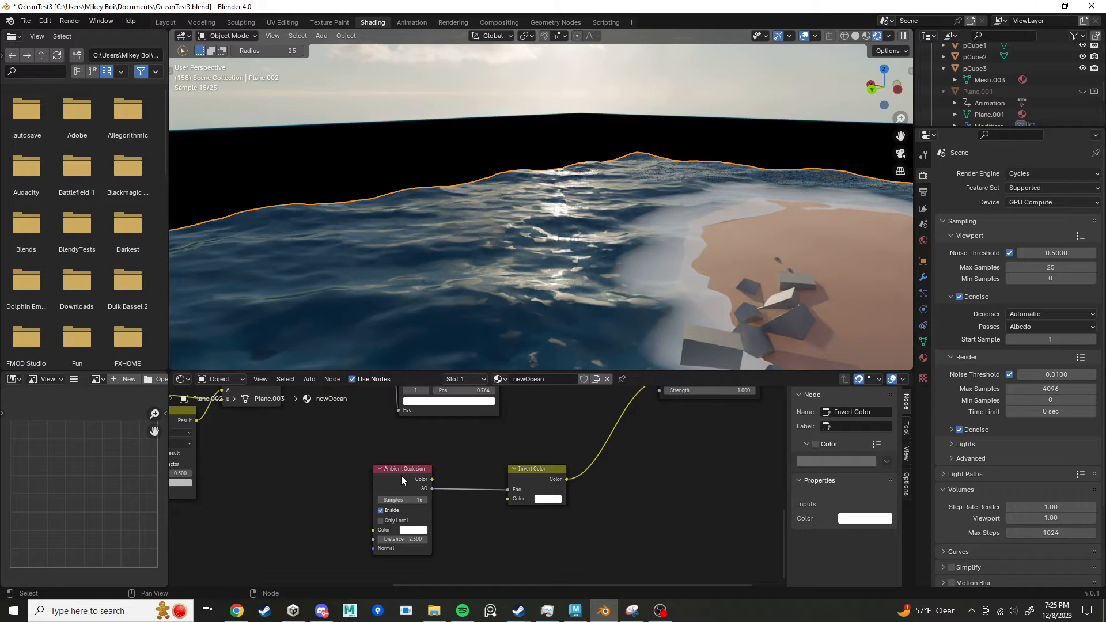
pyautogui.moveTo(399, 468); pyautogui.dragTo(357, 469)
pyautogui.click(535, 465)
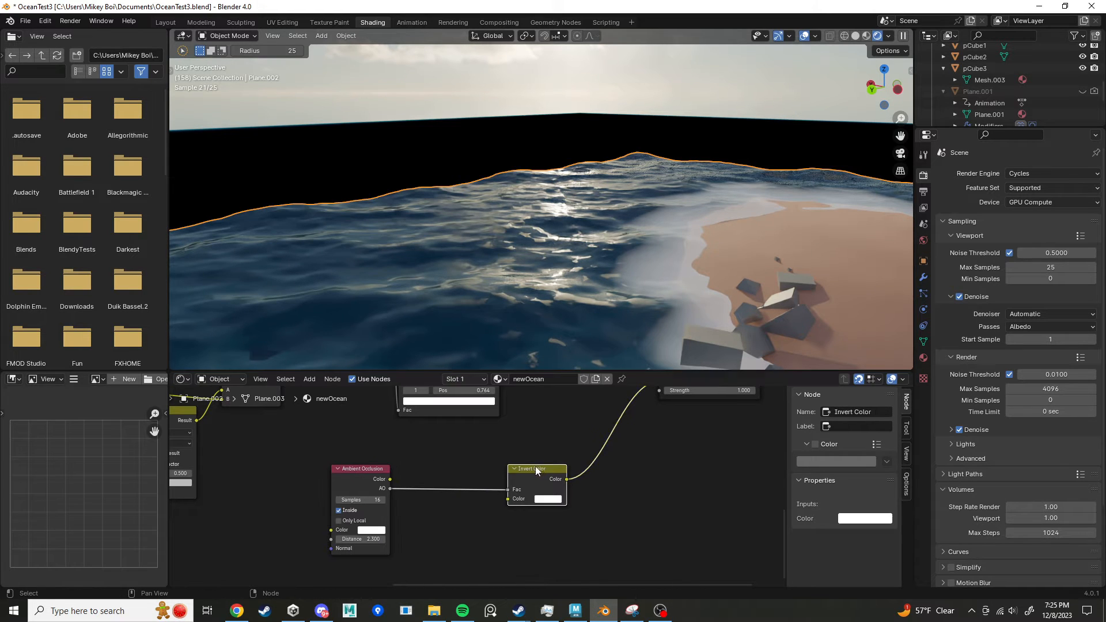
pyautogui.moveTo(536, 470); pyautogui.dragTo(461, 469)
pyautogui.scroll(-1, 504, 498)
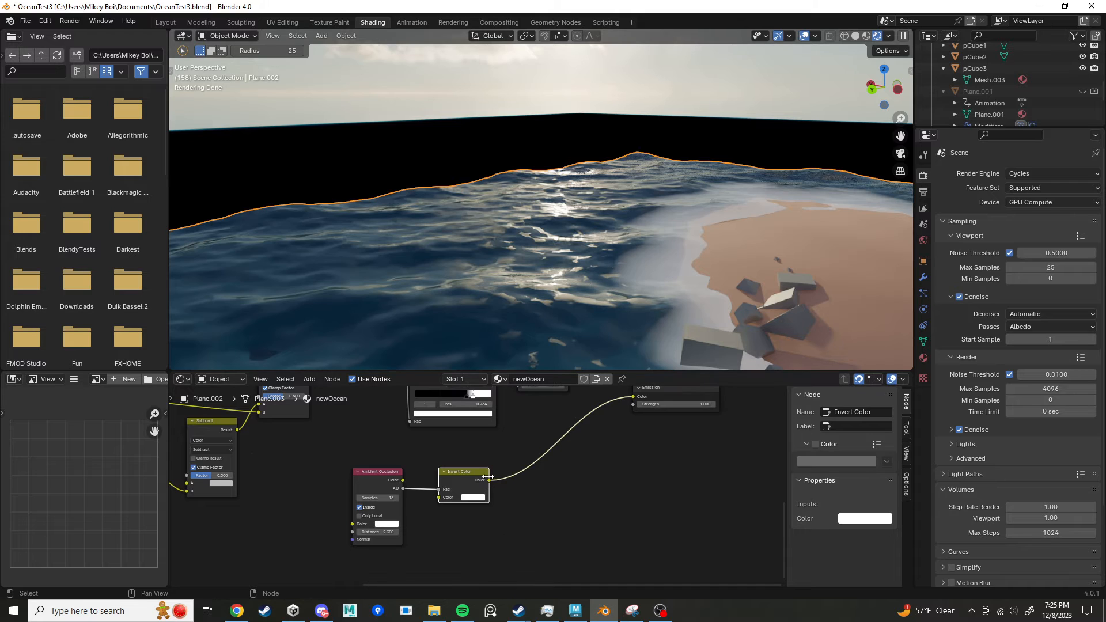
# Step: Add a Float Curve node with the Invert Color output feeding its Value, and link its output to the Principled BSDF's emission color
pyautogui.moveTo(490, 480); pyautogui.dragTo(545, 485)
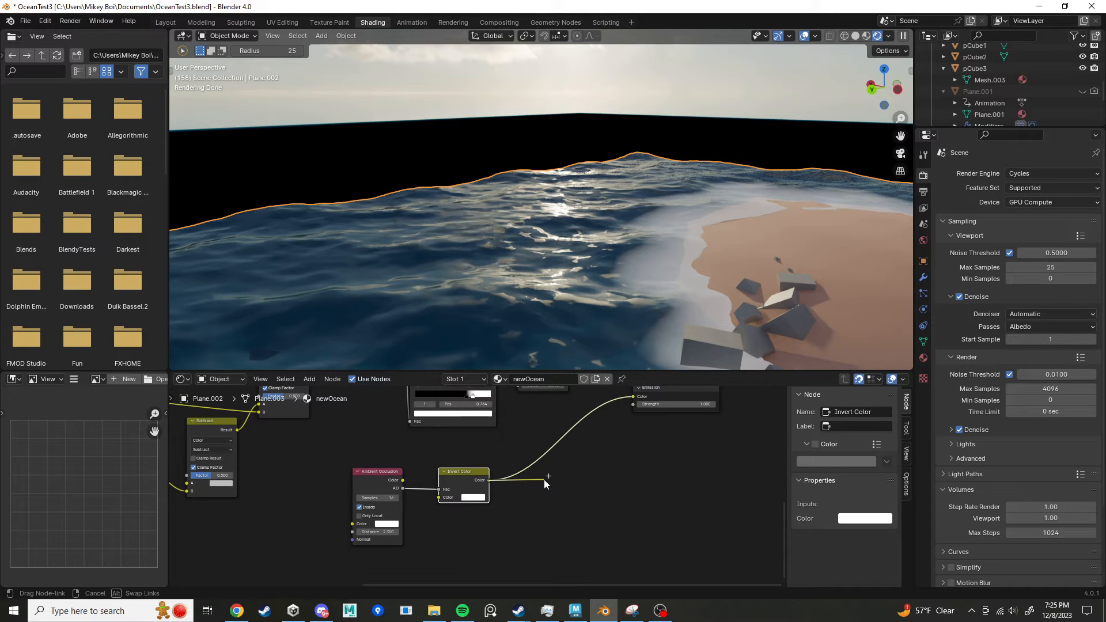
pyautogui.moveTo(544, 479); pyautogui.dragTo(544, 480)
pyautogui.write('ra')
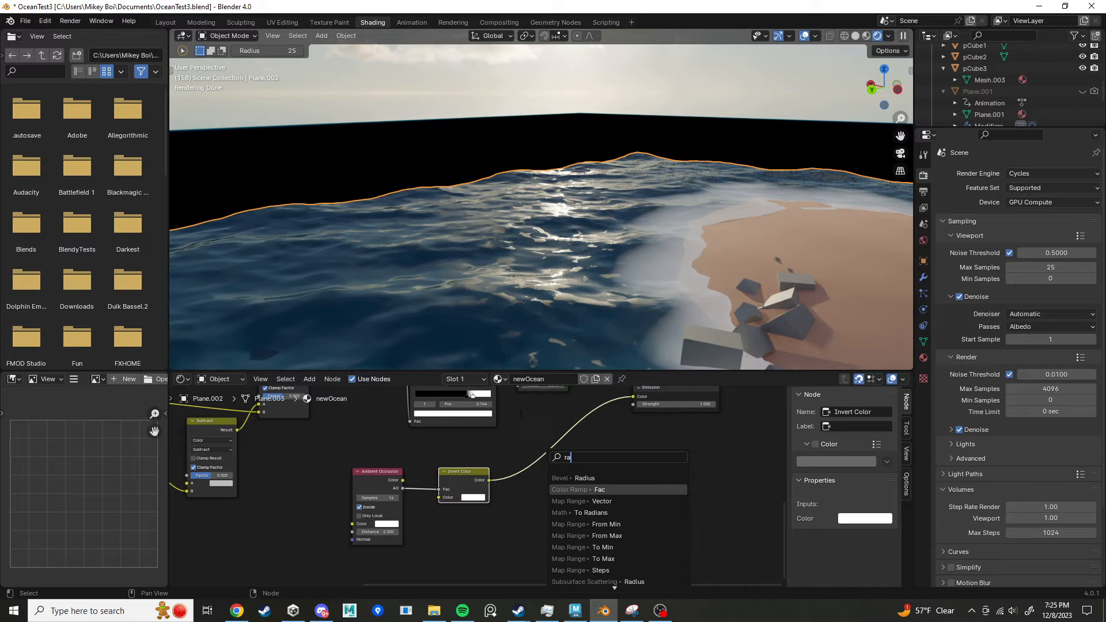
pyautogui.press('BackSpace')
pyautogui.press('BackSpace')
pyautogui.write('c')
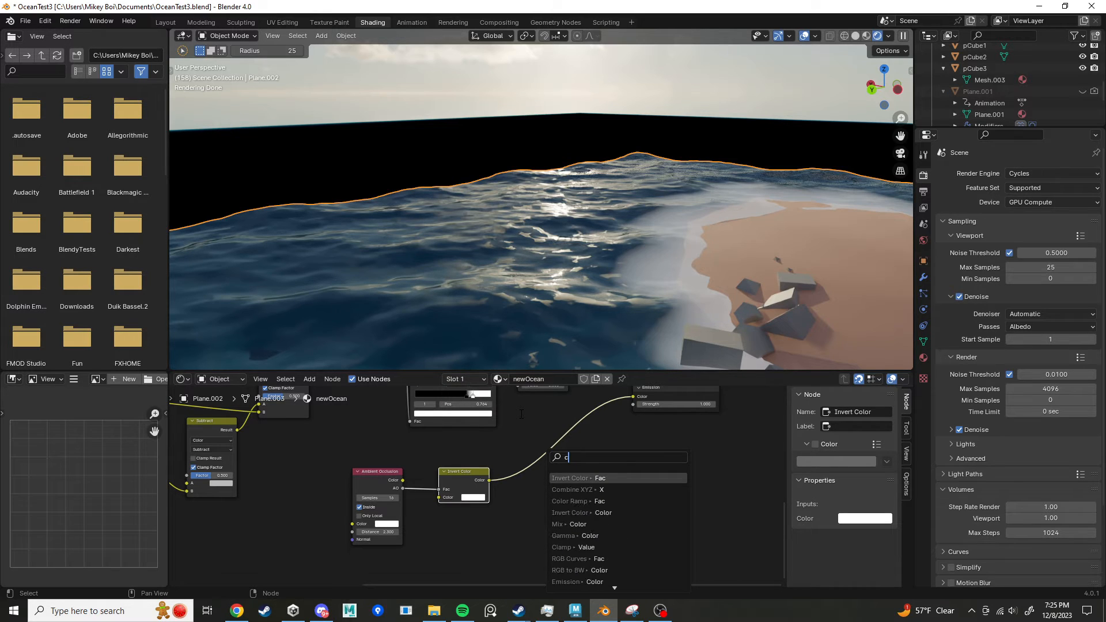
pyautogui.write('ur')
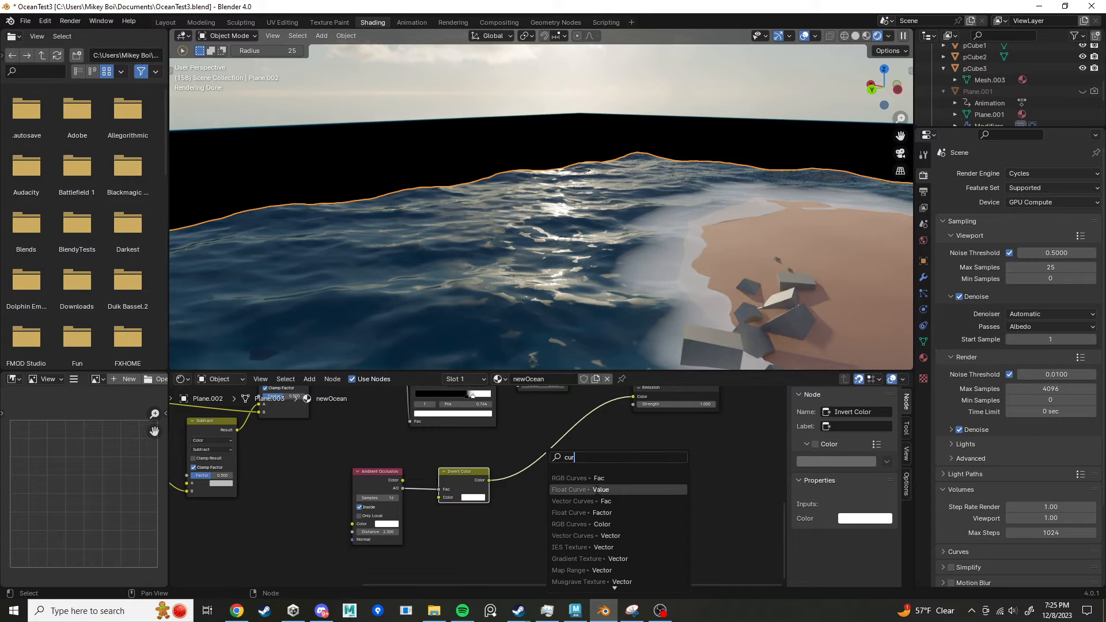
pyautogui.click(597, 490)
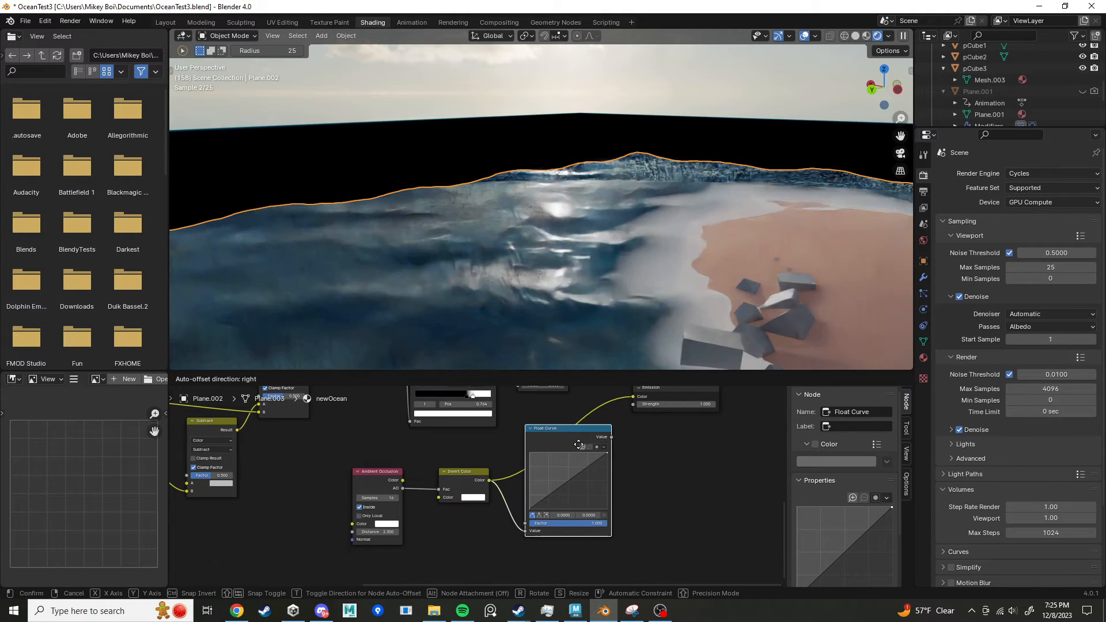
pyautogui.click(579, 444)
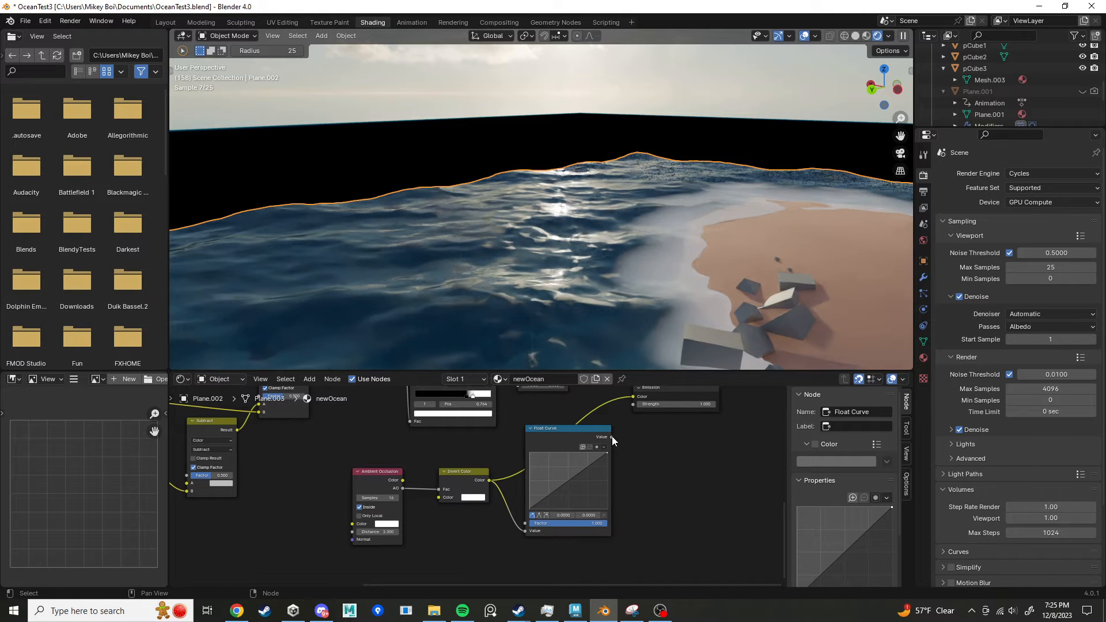
pyautogui.moveTo(612, 437); pyautogui.dragTo(634, 437)
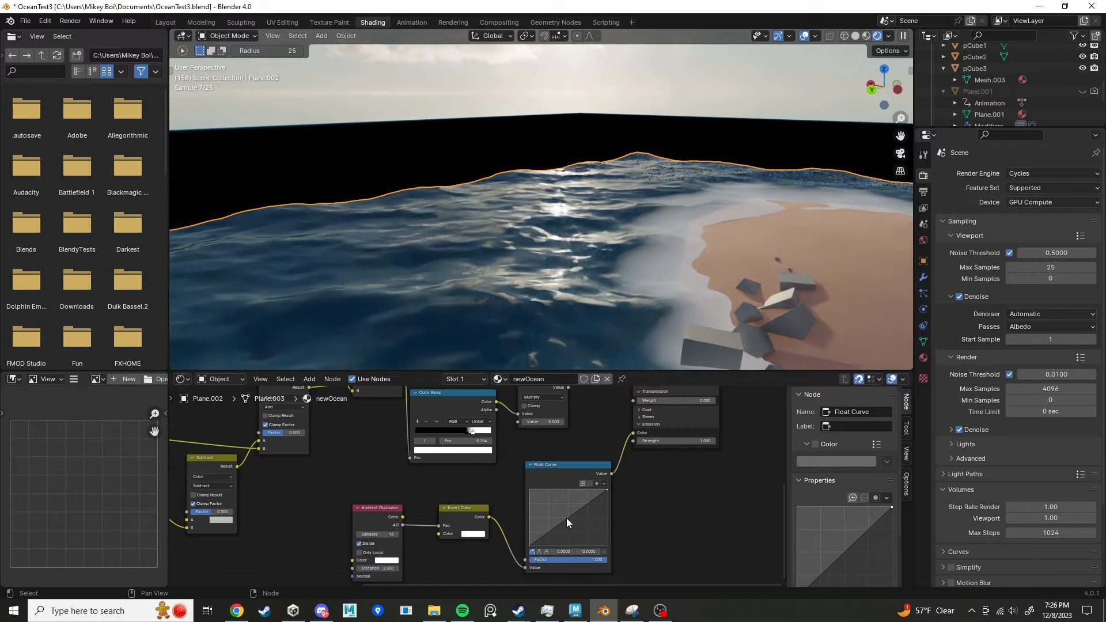
# Step: Add a control point to the Float Curve and pull it below the diagonal to tighten the shoreline foam falloff
pyautogui.moveTo(566, 518); pyautogui.dragTo(574, 528)
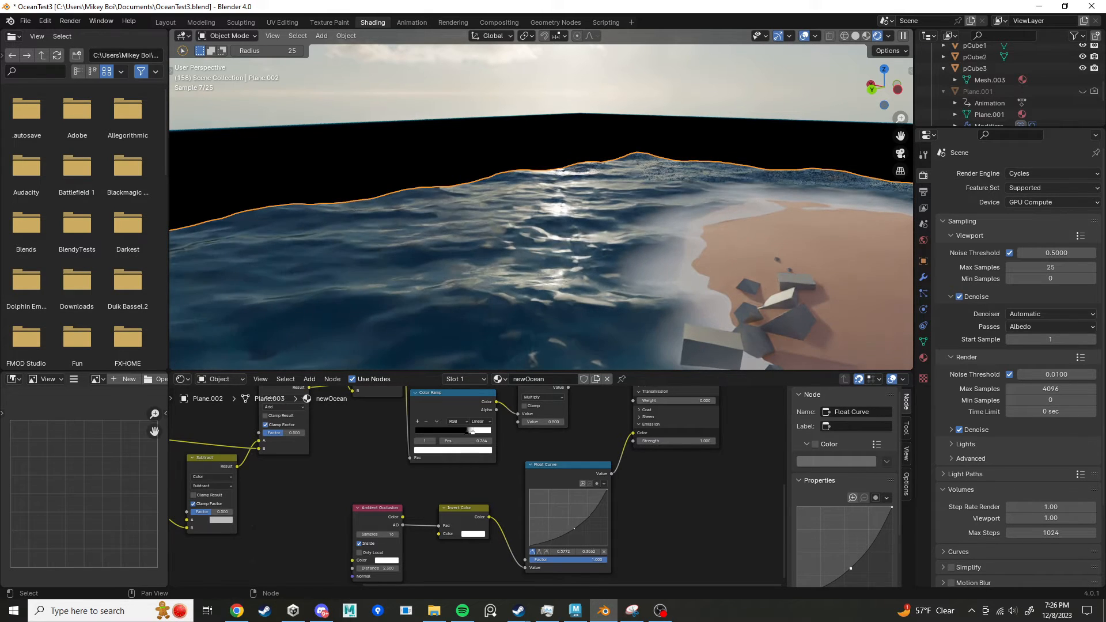
pyautogui.moveTo(573, 527); pyautogui.dragTo(588, 533)
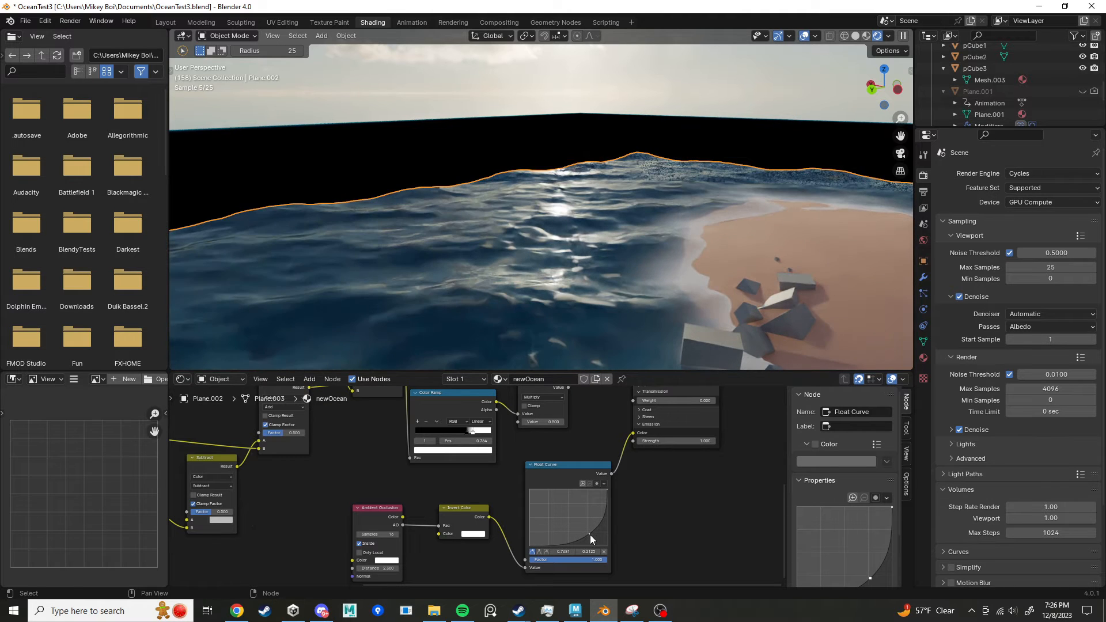
pyautogui.moveTo(589, 534); pyautogui.dragTo(576, 526)
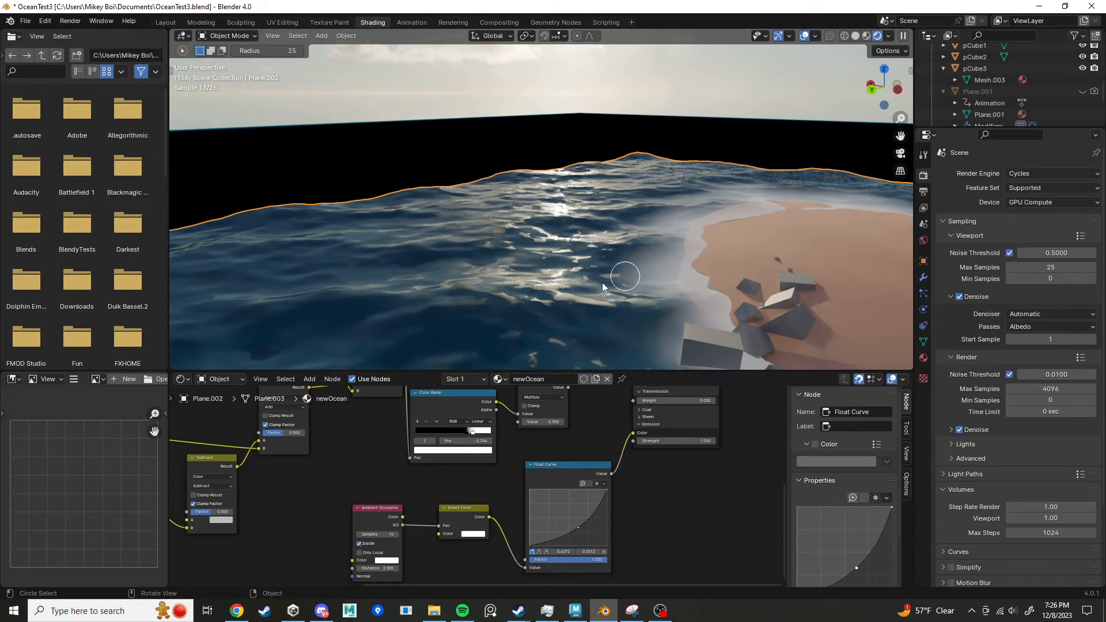
# Step: Spread out the node tree by moving the Principled BSDF, Material Output, Color Ramp and roughness nodes away from the foam nodes
pyautogui.scroll(-5, 500, 442)
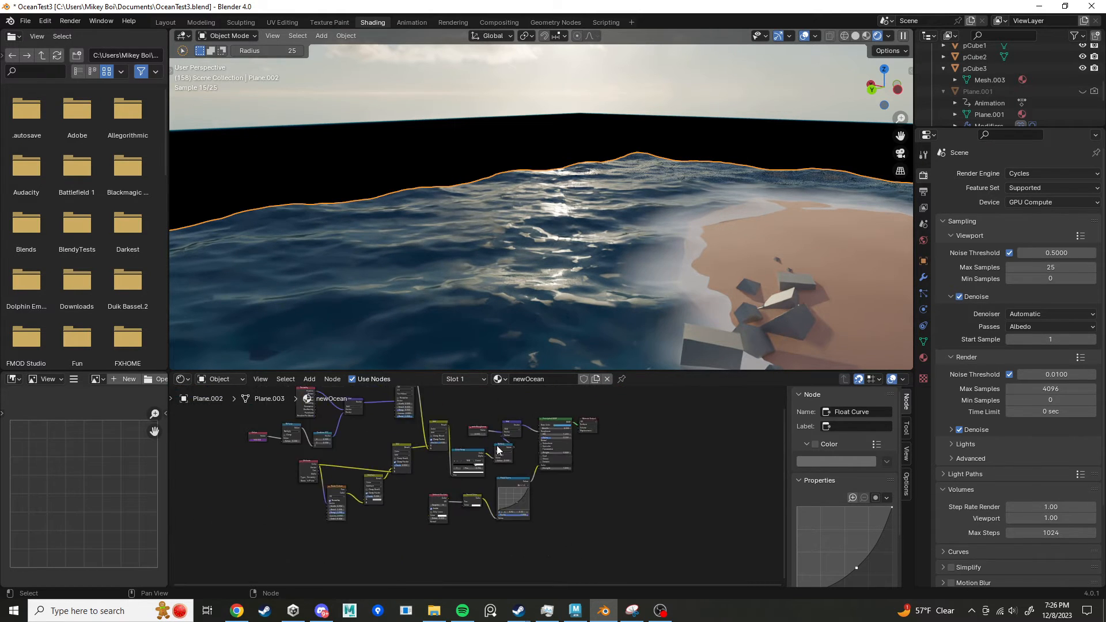
pyautogui.moveTo(654, 405); pyautogui.dragTo(567, 458)
pyautogui.moveTo(564, 412); pyautogui.dragTo(670, 409)
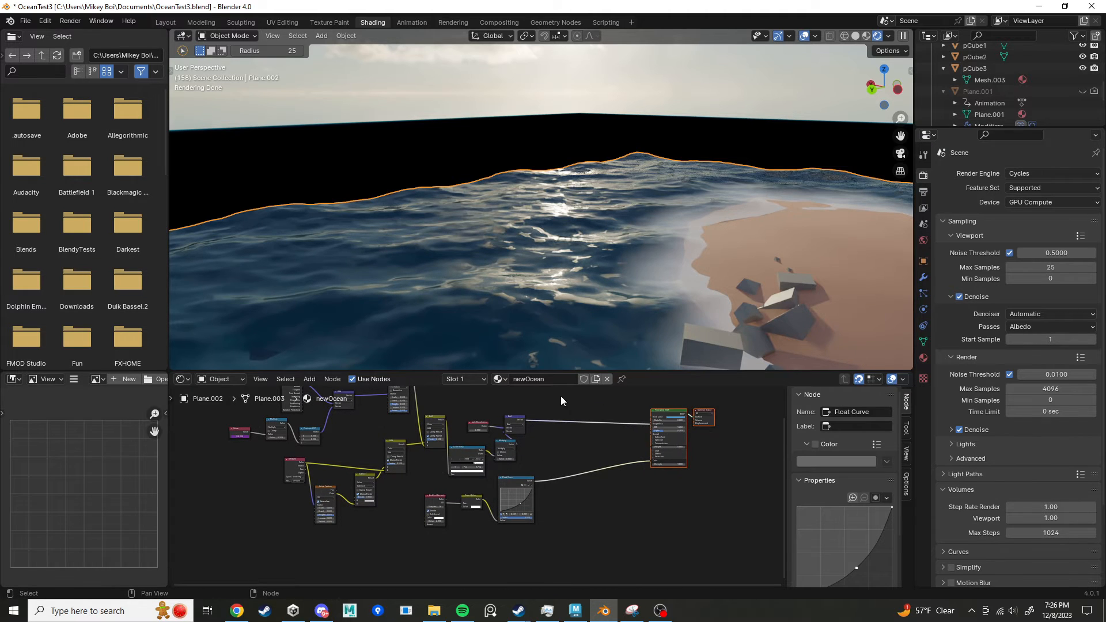
pyautogui.moveTo(561, 396); pyautogui.dragTo(583, 433)
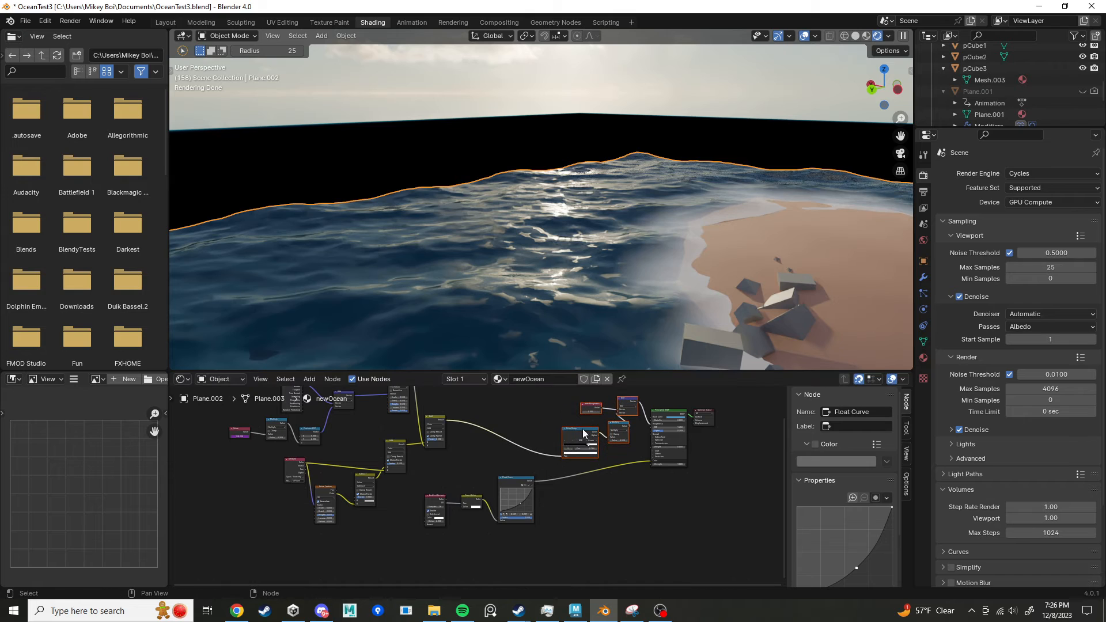
pyautogui.scroll(2, 717, 403)
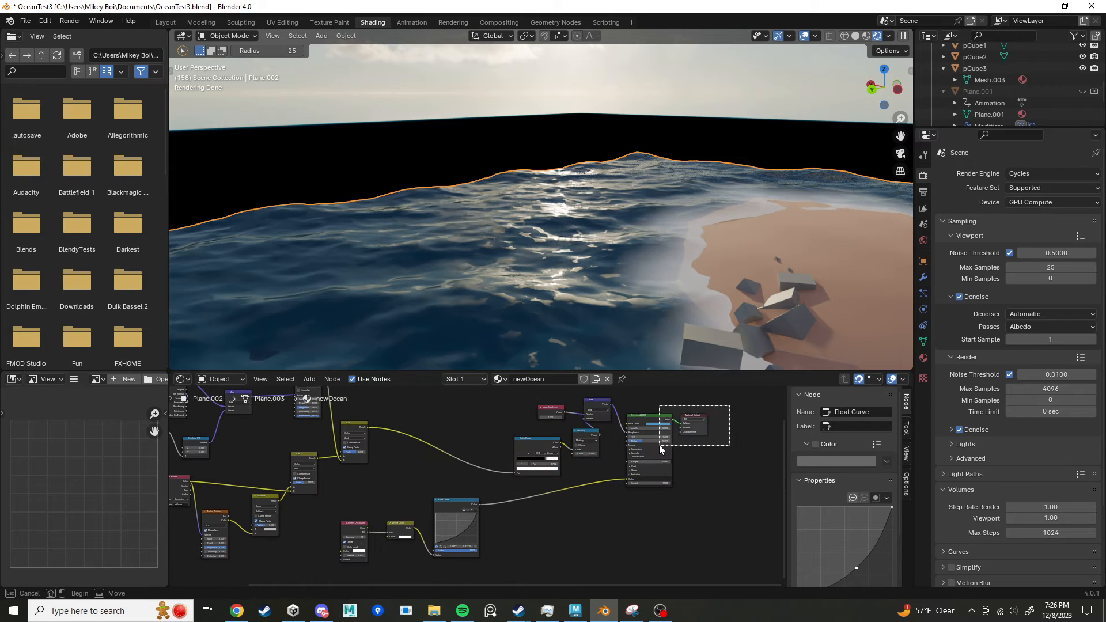
pyautogui.moveTo(651, 414); pyautogui.dragTo(729, 403)
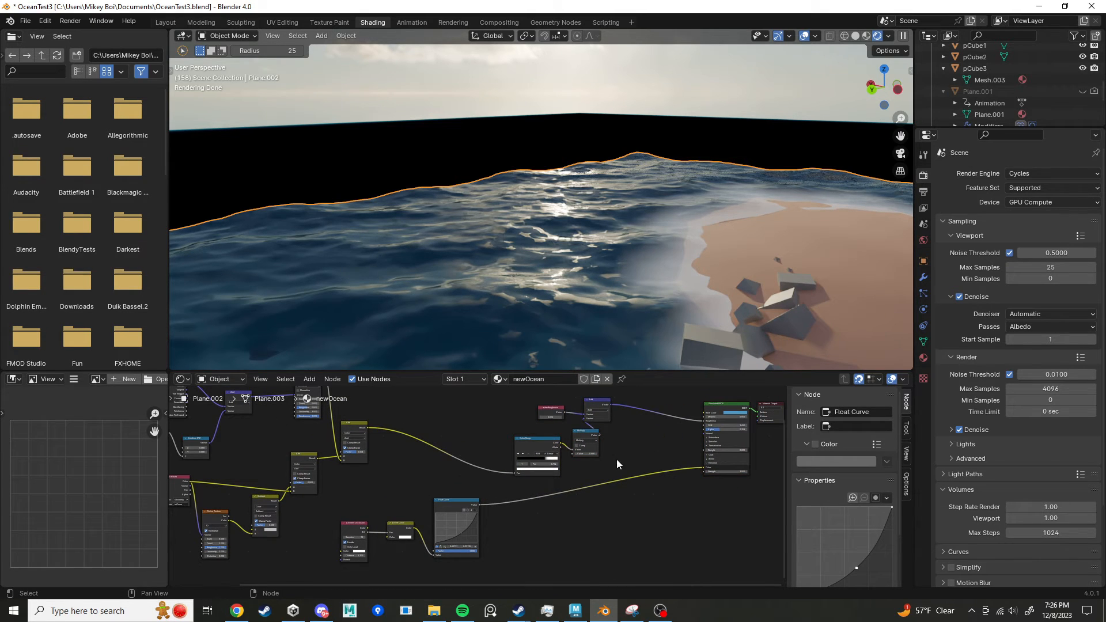
pyautogui.click(525, 445)
# Step: Add a Mix node in Add mode fed by the last foam Add node, and link the Float Curve output into its B input
pyautogui.scroll(2, 537, 437)
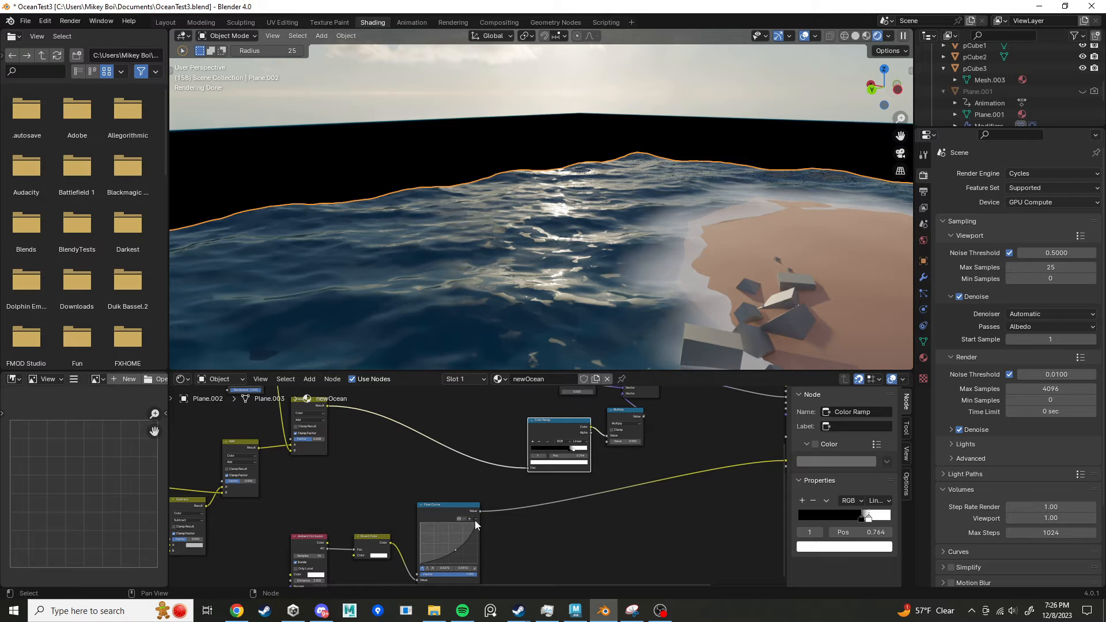
pyautogui.scroll(-1, 469, 475)
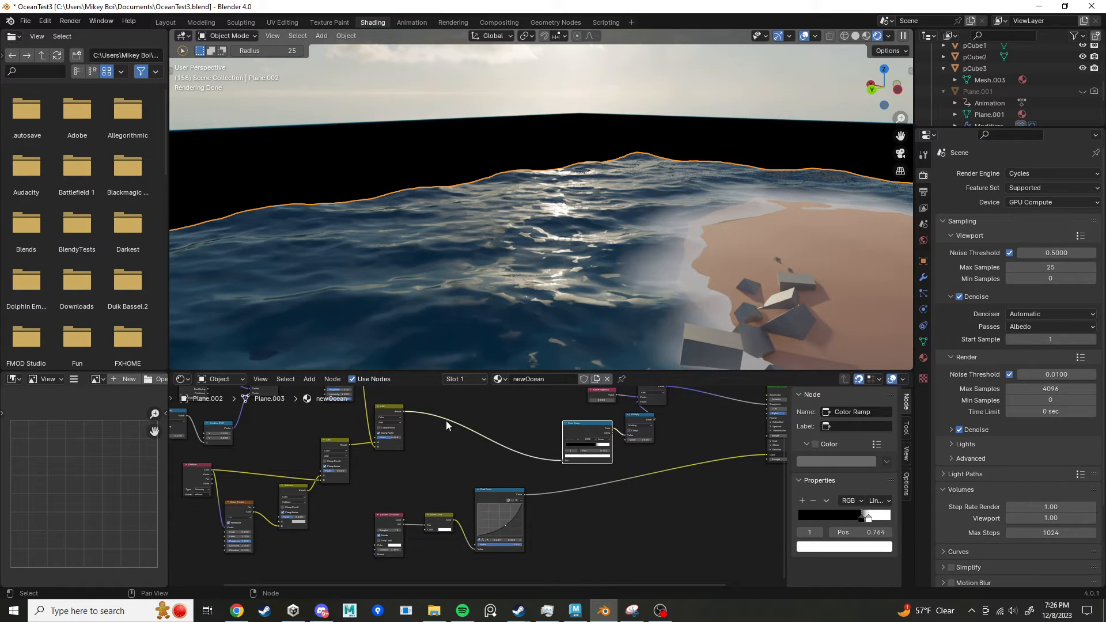
pyautogui.scroll(1, 447, 429)
pyautogui.moveTo(392, 399); pyautogui.dragTo(386, 430, button='middle')
pyautogui.click(388, 429)
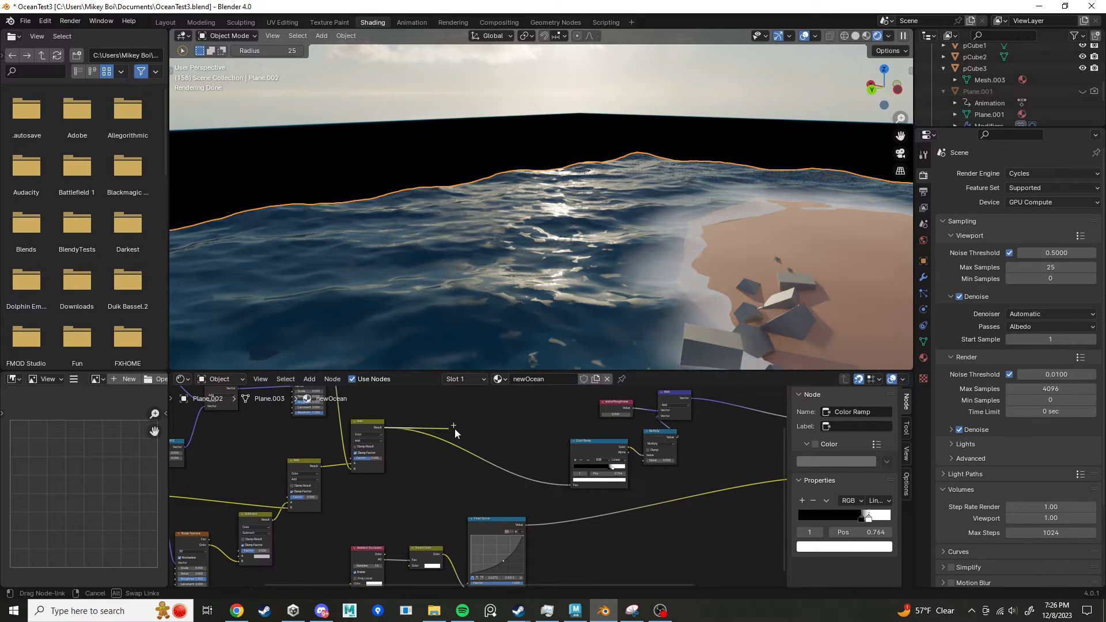
pyautogui.moveTo(386, 429); pyautogui.dragTo(501, 424)
pyautogui.write('a')
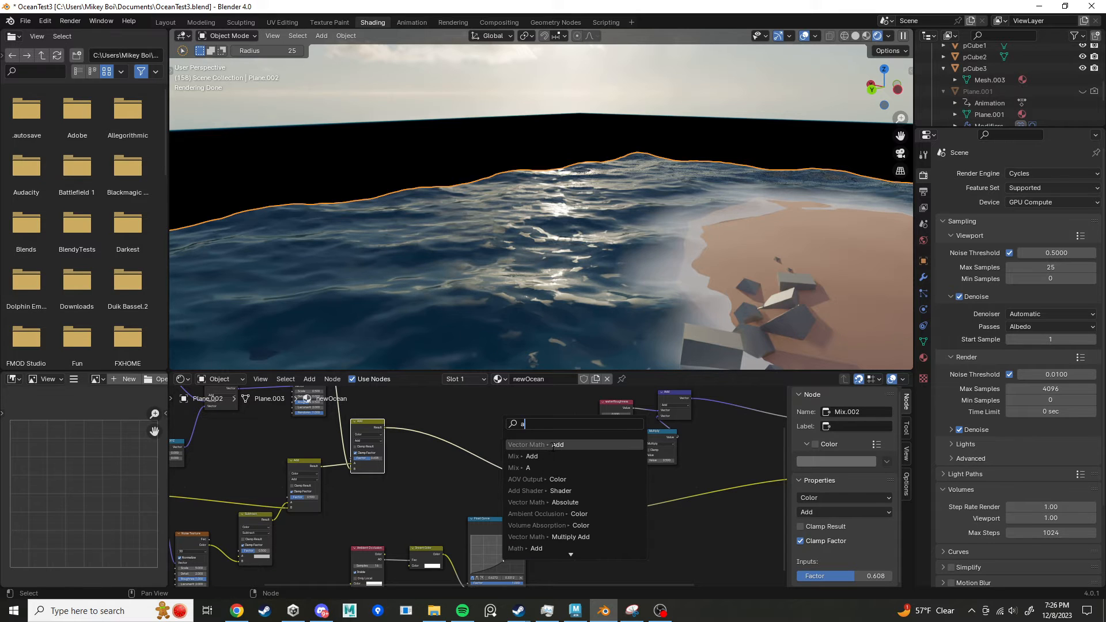
pyautogui.click(540, 457)
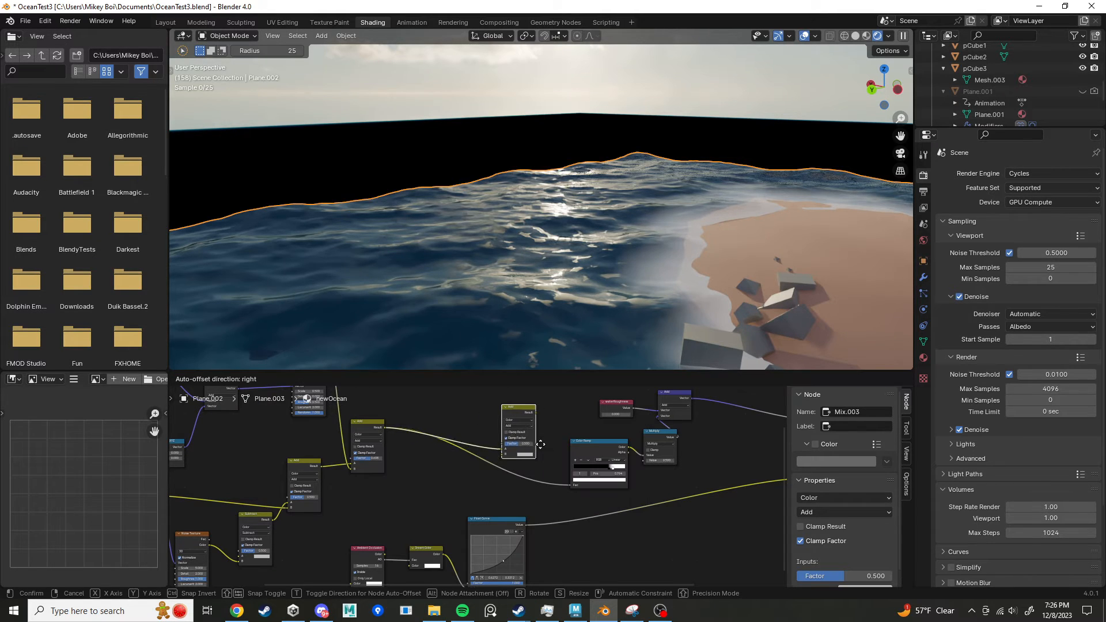
pyautogui.click(556, 438)
pyautogui.moveTo(526, 525); pyautogui.dragTo(541, 442)
# Step: Set the new Add node's factor to 1 and reposition it before the Color Ramp
pyautogui.scroll(2, 541, 458)
pyautogui.moveTo(548, 450); pyautogui.dragTo(523, 459, button='middle')
pyautogui.scroll(-1, 523, 458)
pyautogui.scroll(-1, 496, 419)
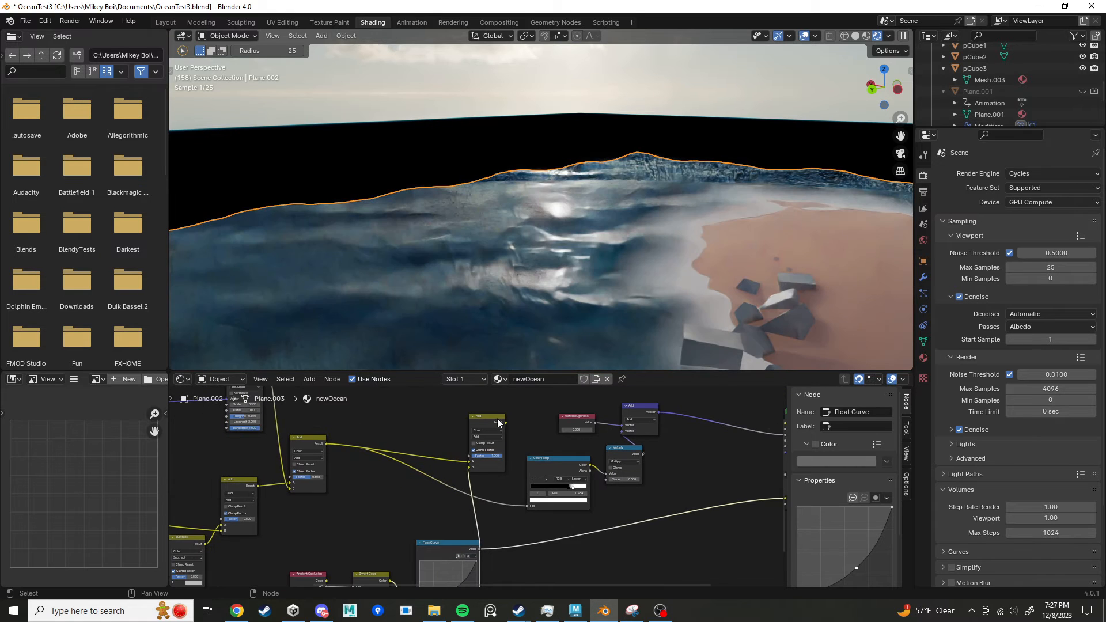
pyautogui.moveTo(493, 417); pyautogui.dragTo(477, 422)
# Step: Link the new Add node's result to the Color Ramp's Fac and the Color Ramp's color to the Principled BSDF's emission color
pyautogui.moveTo(508, 432); pyautogui.dragTo(395, 456, button='middle')
pyautogui.scroll(1, 486, 443)
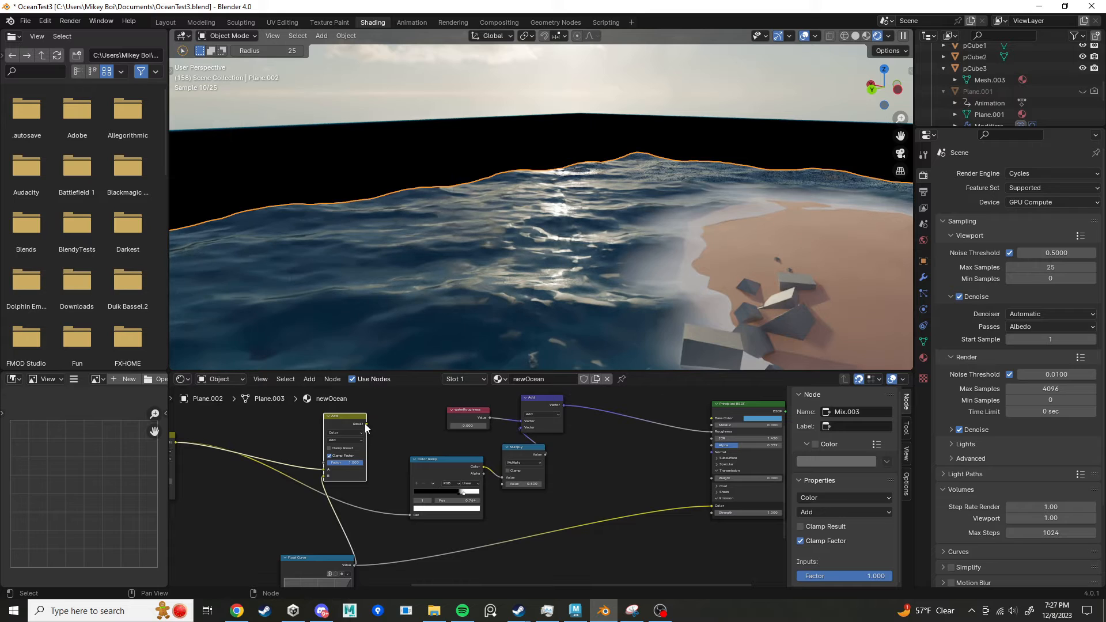
pyautogui.moveTo(365, 424); pyautogui.dragTo(410, 514)
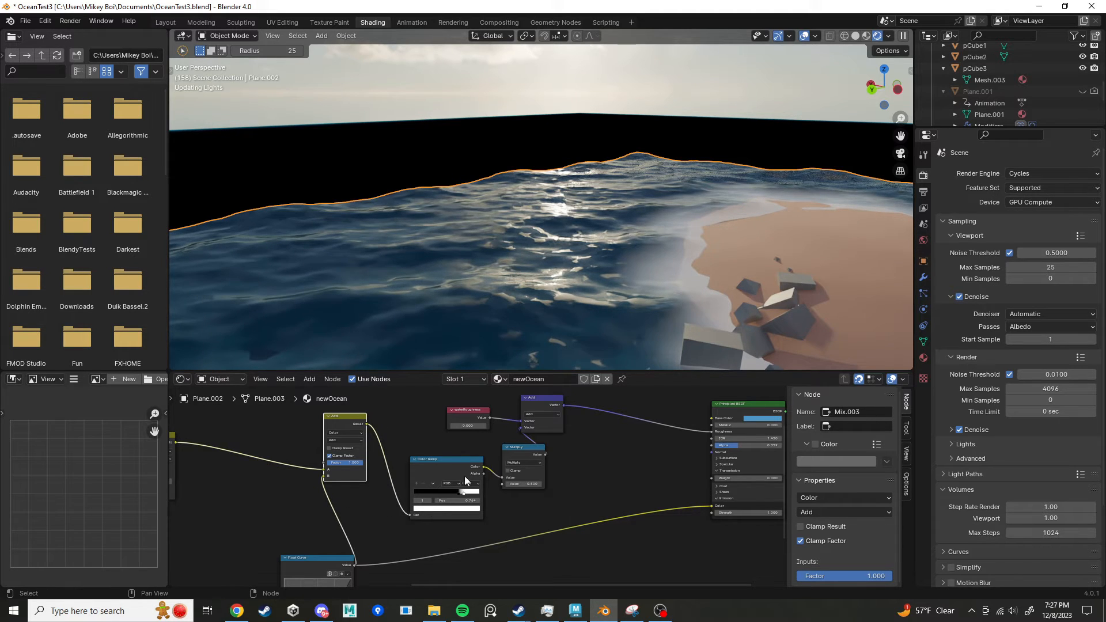
pyautogui.moveTo(484, 468); pyautogui.dragTo(714, 506)
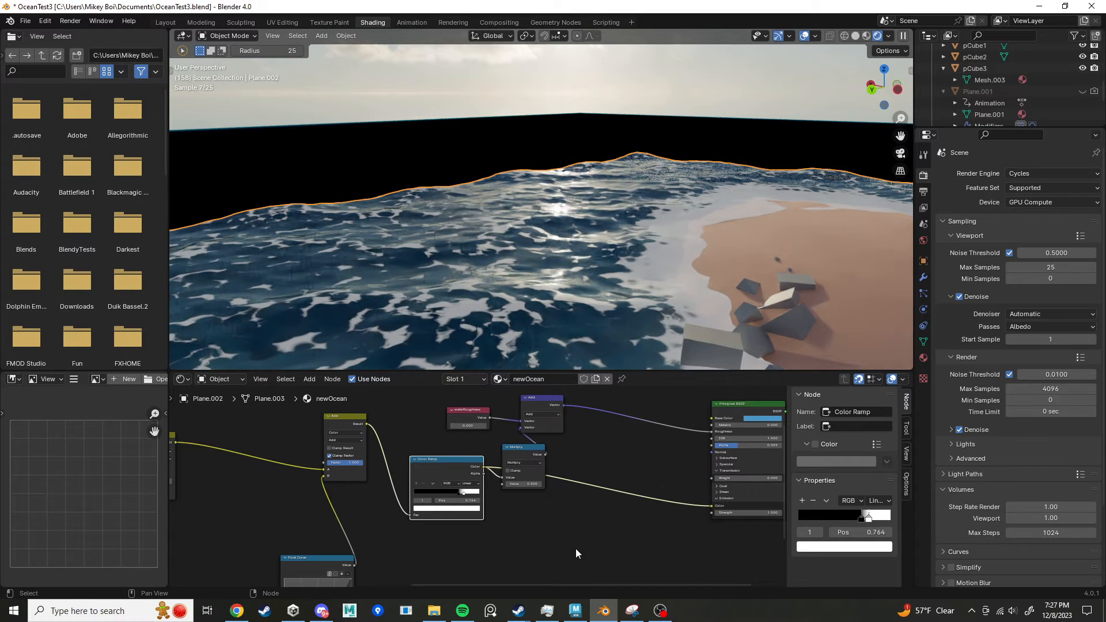
# Step: Pull the Float Curve's control point further toward the lower-right corner of the graph to narrow the foam around the beach and rocks
pyautogui.moveTo(424, 567); pyautogui.dragTo(519, 521, button='middle')
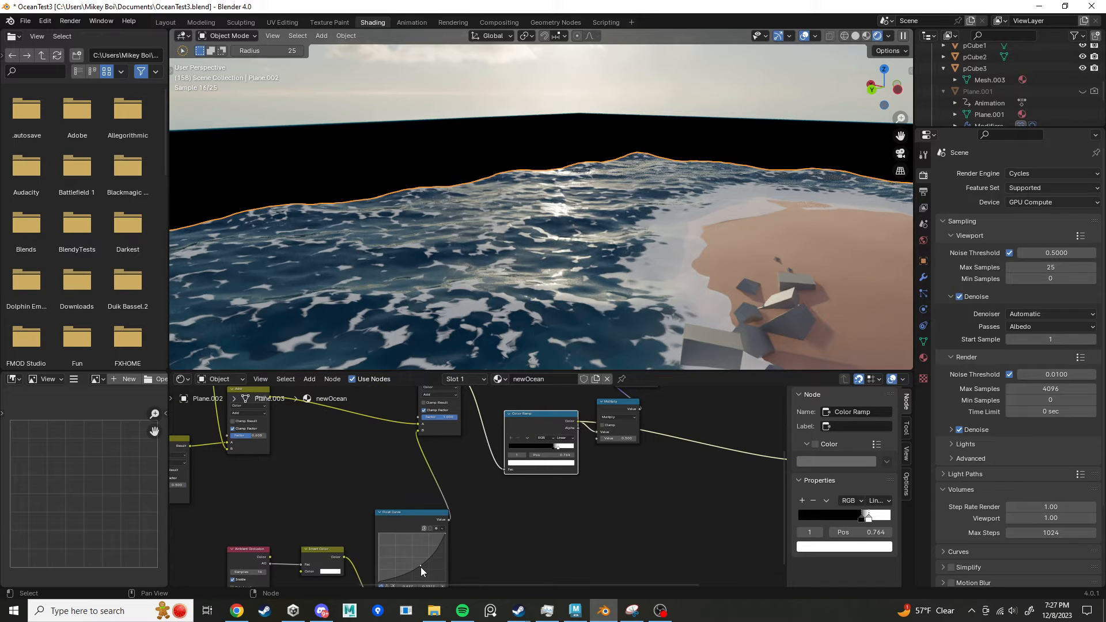
pyautogui.moveTo(420, 567); pyautogui.dragTo(424, 566)
pyautogui.moveTo(426, 568); pyautogui.dragTo(428, 569)
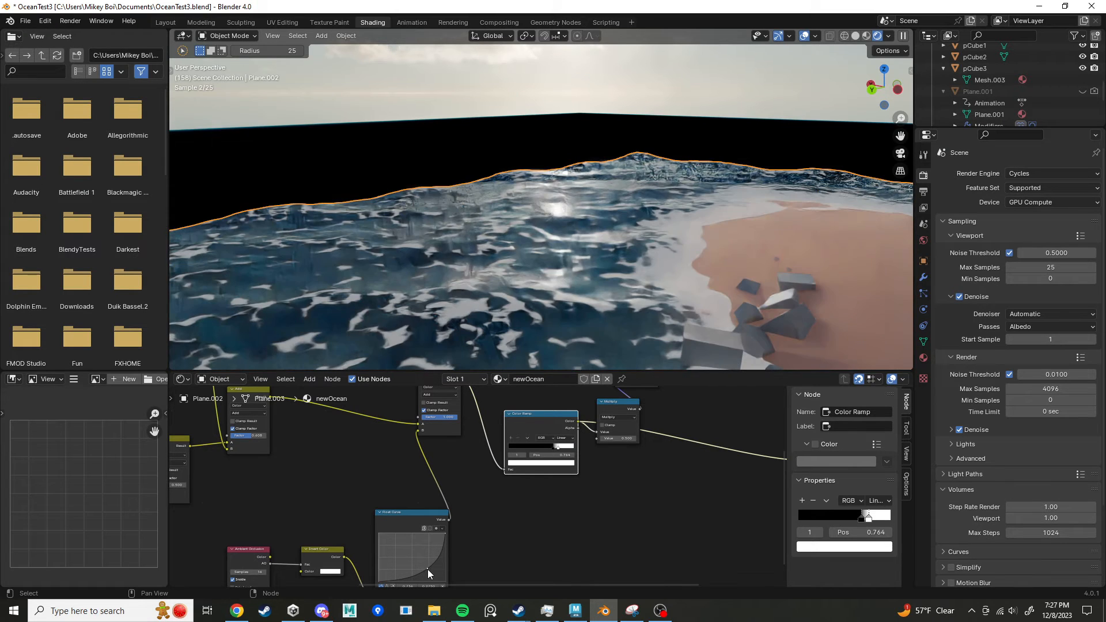
pyautogui.moveTo(428, 569); pyautogui.dragTo(430, 571)
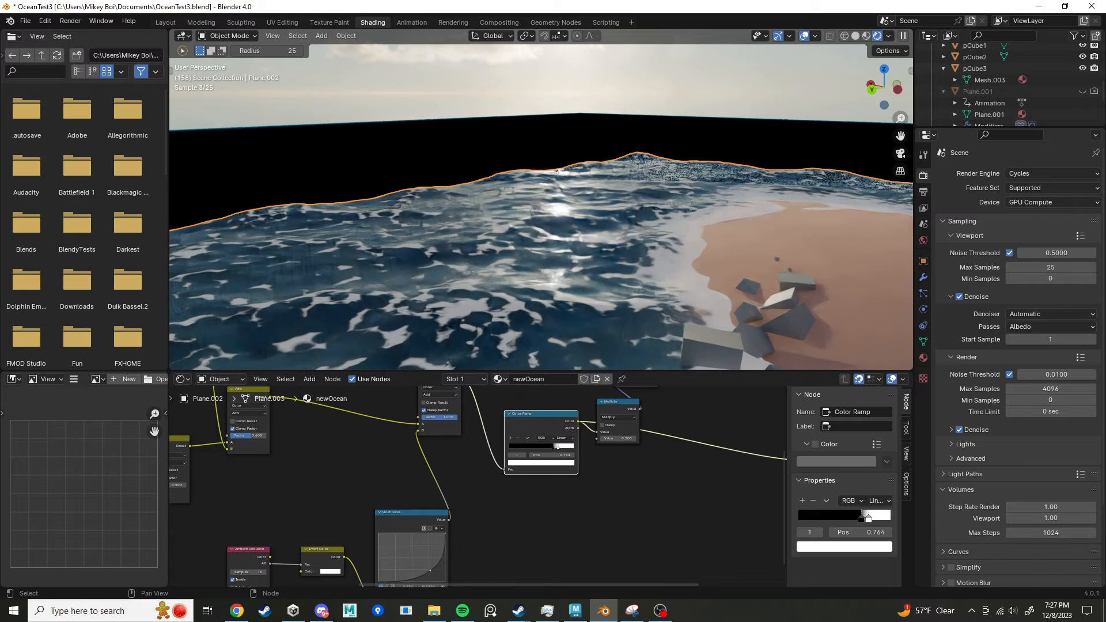
pyautogui.moveTo(429, 572); pyautogui.dragTo(430, 571)
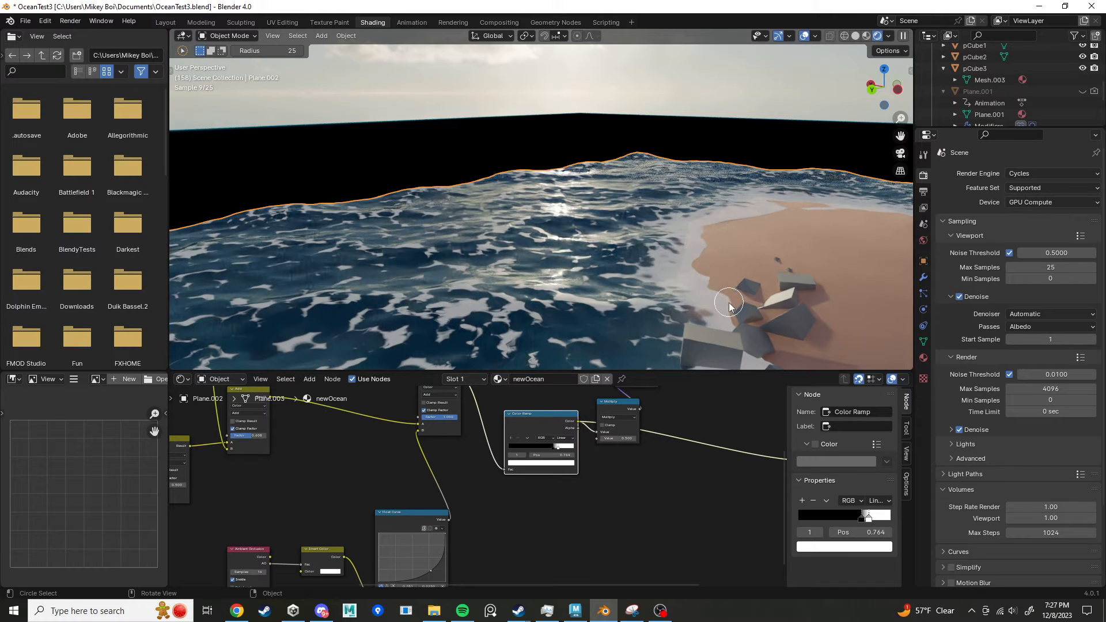
# Step: Brighten the blue base color of the ocean material's Principled BSDF by raising its value
pyautogui.scroll(-1, 611, 519)
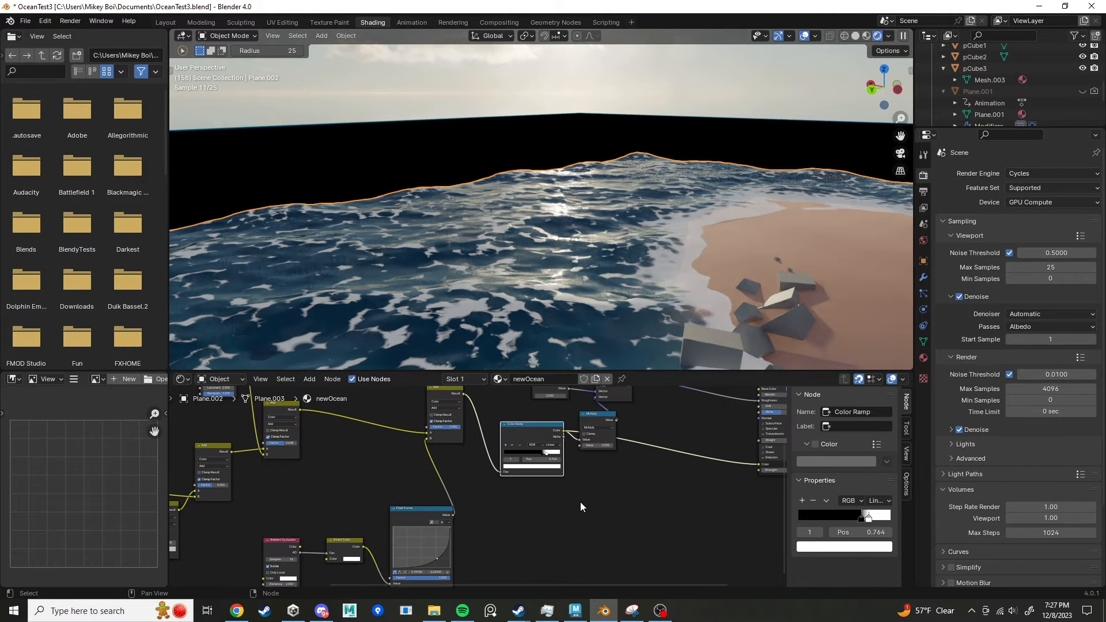
pyautogui.moveTo(564, 526); pyautogui.dragTo(590, 451, button='middle')
pyautogui.scroll(-5, 593, 501)
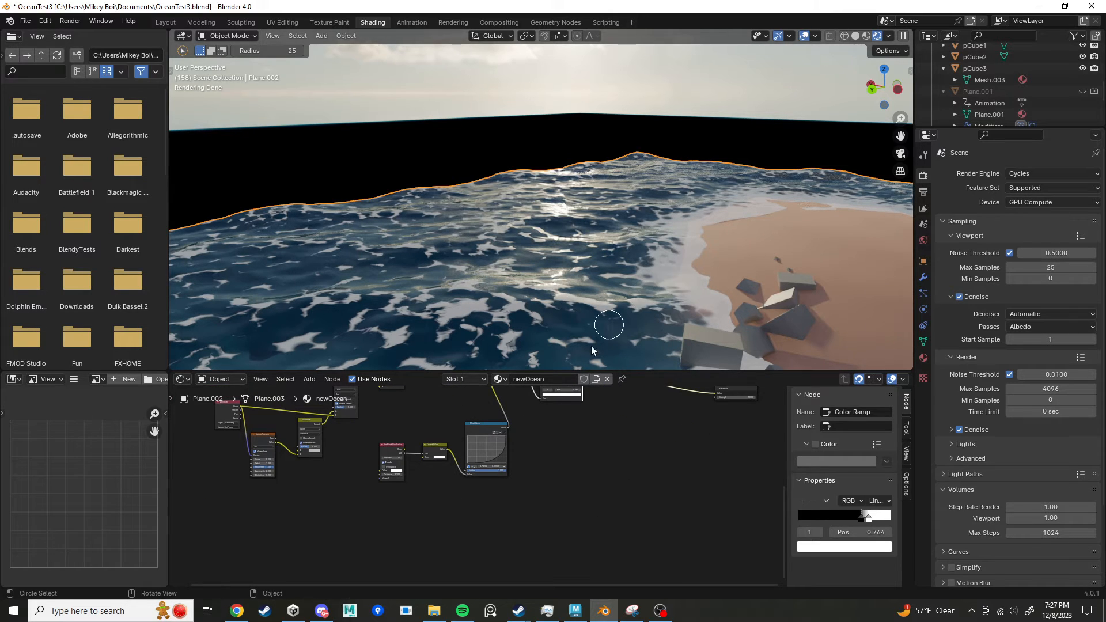
pyautogui.moveTo(544, 494); pyautogui.dragTo(495, 581, button='middle')
pyautogui.moveTo(704, 436); pyautogui.dragTo(607, 450, button='middle')
pyautogui.scroll(5, 645, 472)
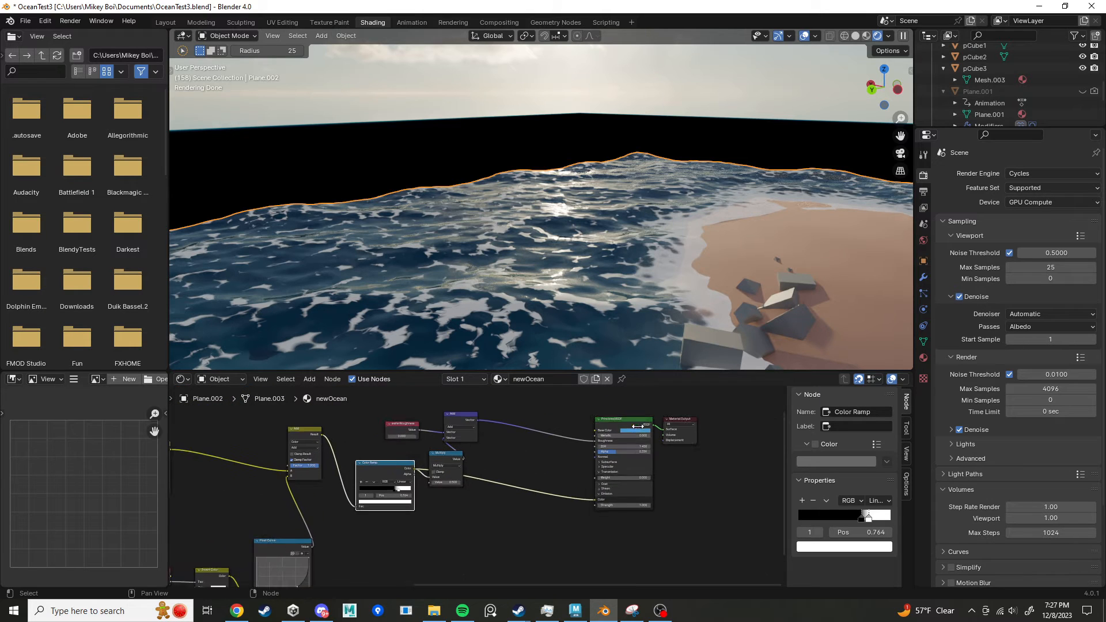
pyautogui.moveTo(693, 497); pyautogui.dragTo(633, 500, button='middle')
pyautogui.click(586, 433)
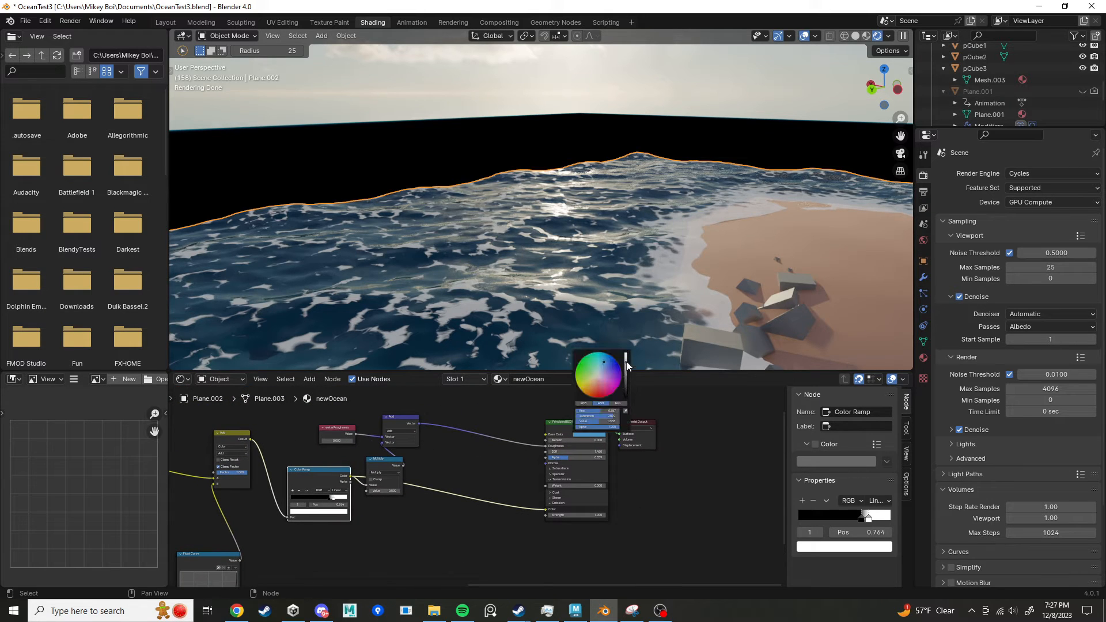
pyautogui.moveTo(626, 362); pyautogui.dragTo(606, 357)
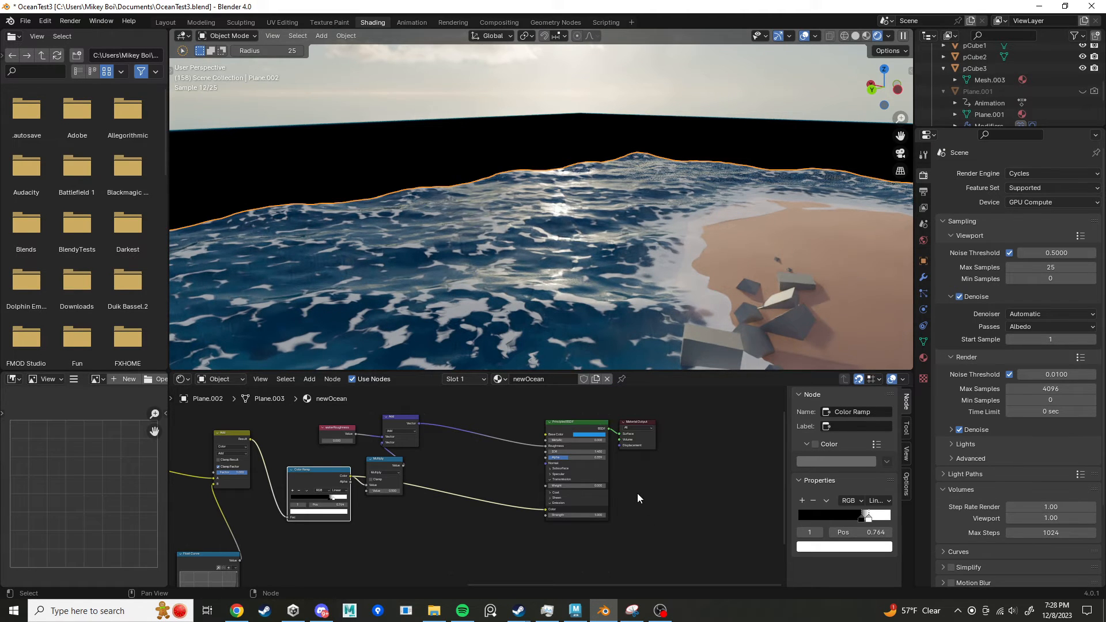
# Step: Switch the scene's render engine from Cycles to EEVEE
pyautogui.moveTo(537, 470); pyautogui.dragTo(679, 433, button='middle')
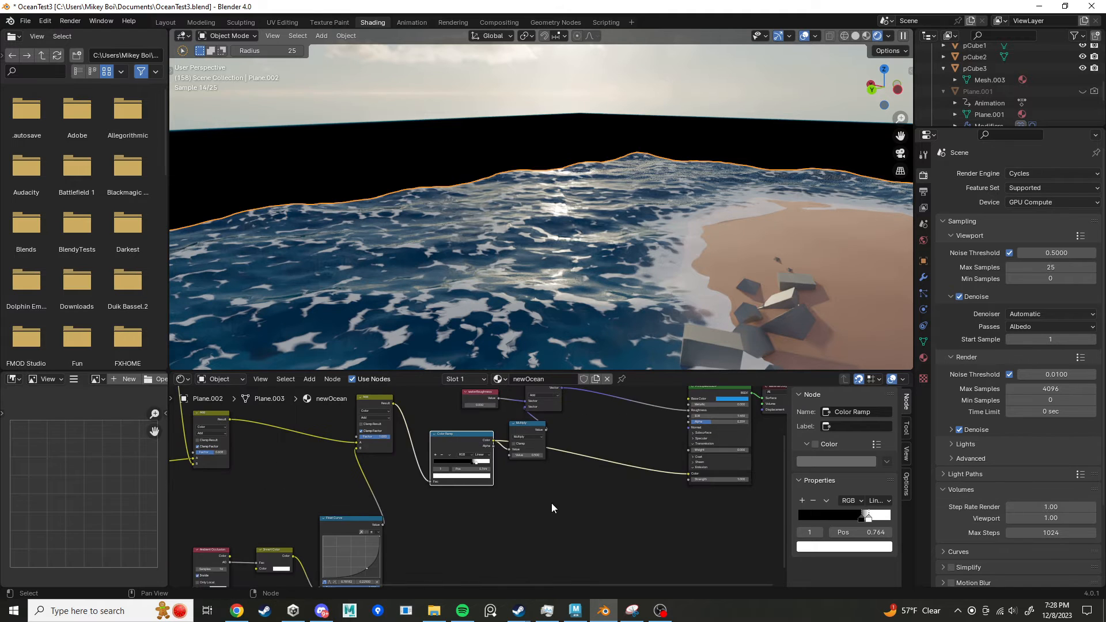
pyautogui.scroll(4, 550, 505)
pyautogui.scroll(-2, 550, 506)
pyautogui.scroll(-5, 522, 477)
pyautogui.moveTo(538, 495); pyautogui.dragTo(529, 449, button='middle')
pyautogui.scroll(-4, 549, 486)
pyautogui.scroll(4, 525, 472)
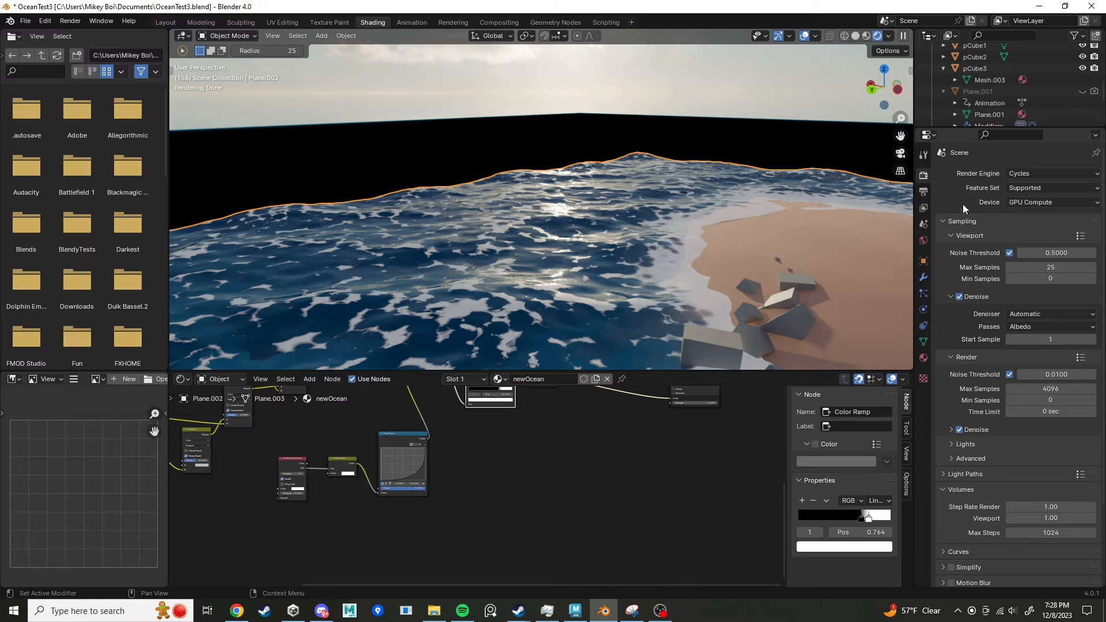
pyautogui.click(1058, 173)
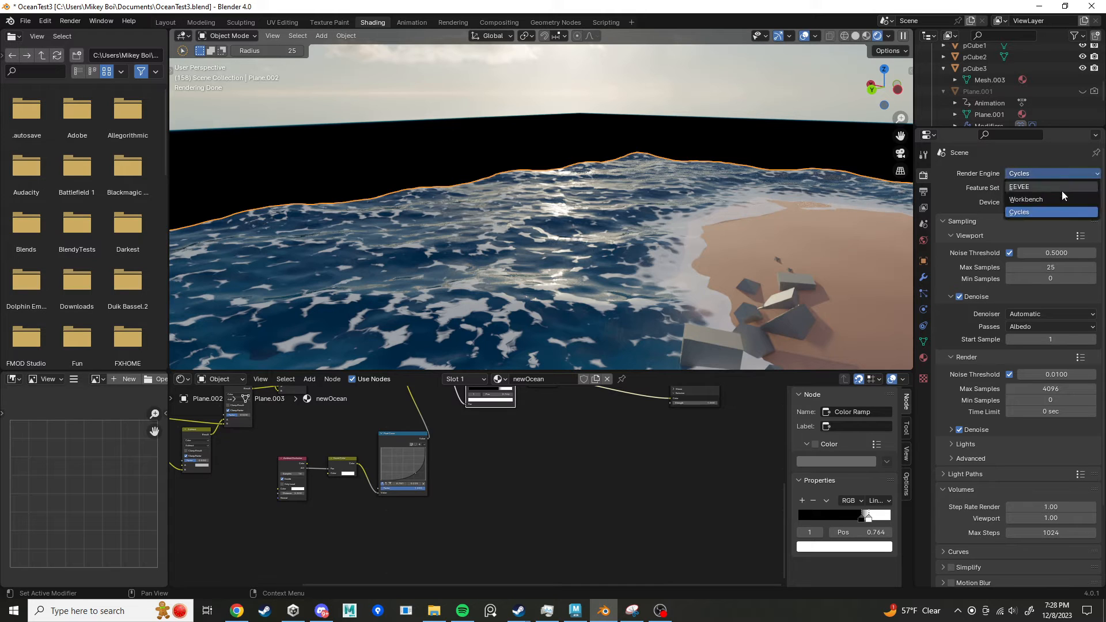
pyautogui.click(1022, 172)
pyautogui.click(1025, 187)
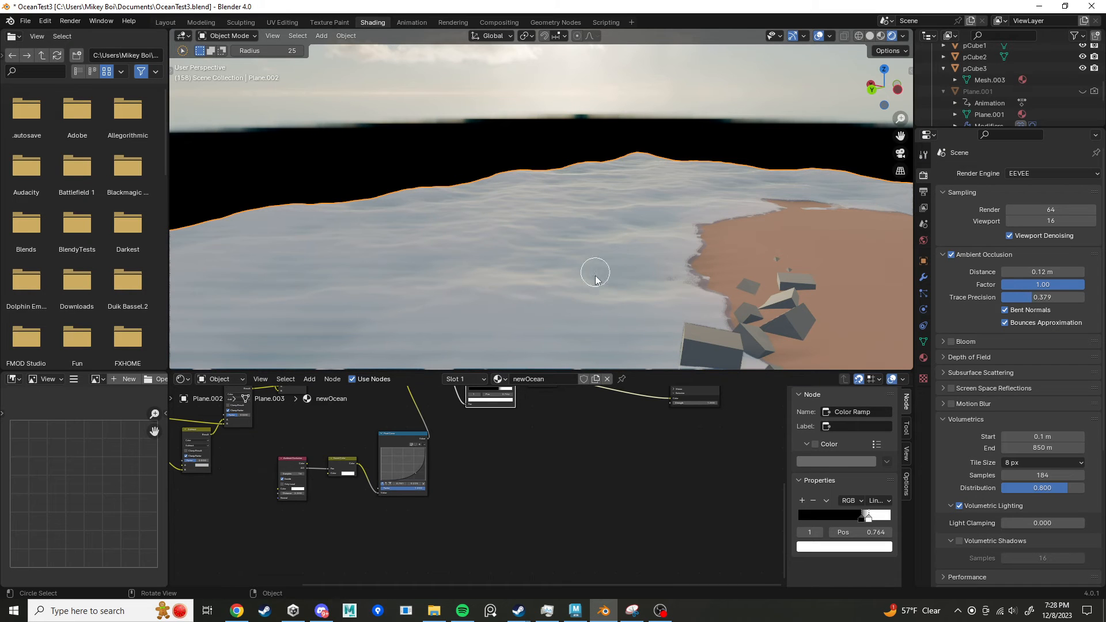
# Step: Disconnect the Color Ramp's color from the Principled BSDF's emission color
pyautogui.scroll(-4, 534, 499)
pyautogui.moveTo(570, 462); pyautogui.dragTo(484, 506, button='middle')
pyautogui.scroll(7, 538, 485)
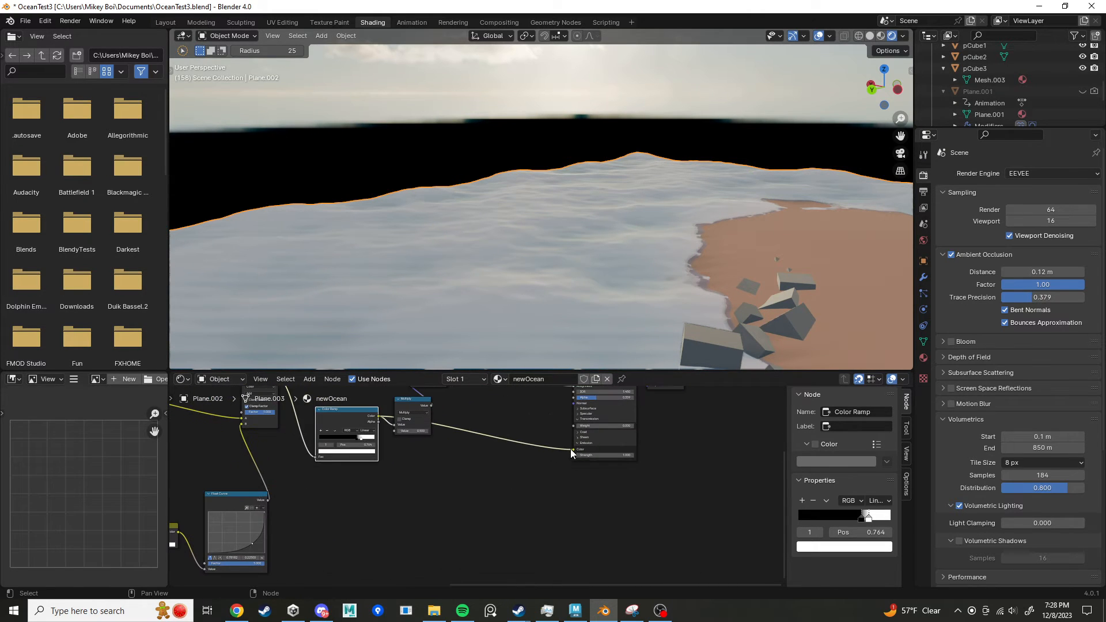
pyautogui.click(570, 450)
pyautogui.moveTo(571, 449); pyautogui.dragTo(545, 474)
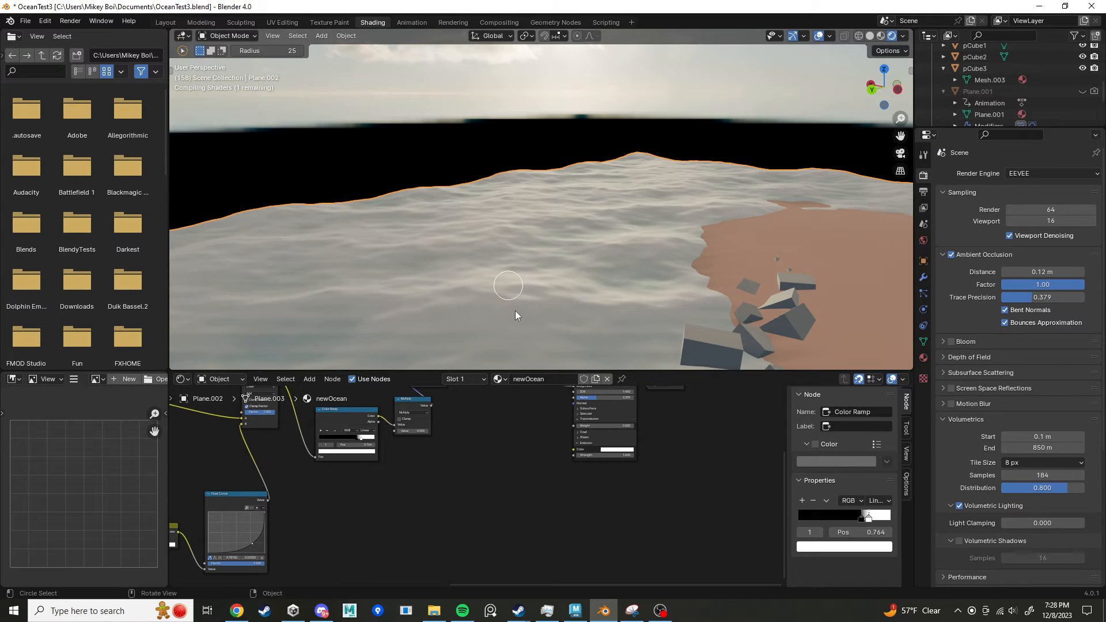
# Step: Try a darker value for the Principled BSDF's base color, and brighten it back to a vivid blue
pyautogui.moveTo(499, 453); pyautogui.dragTo(492, 530, button='middle')
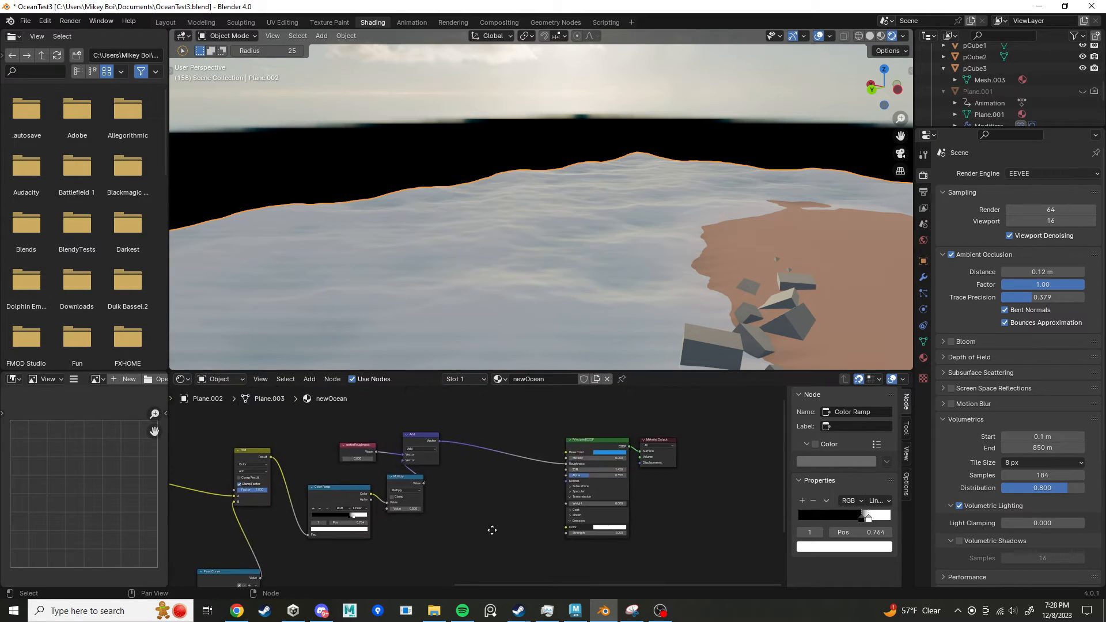
pyautogui.moveTo(537, 485); pyautogui.dragTo(503, 482, button='middle')
pyautogui.scroll(2, 505, 481)
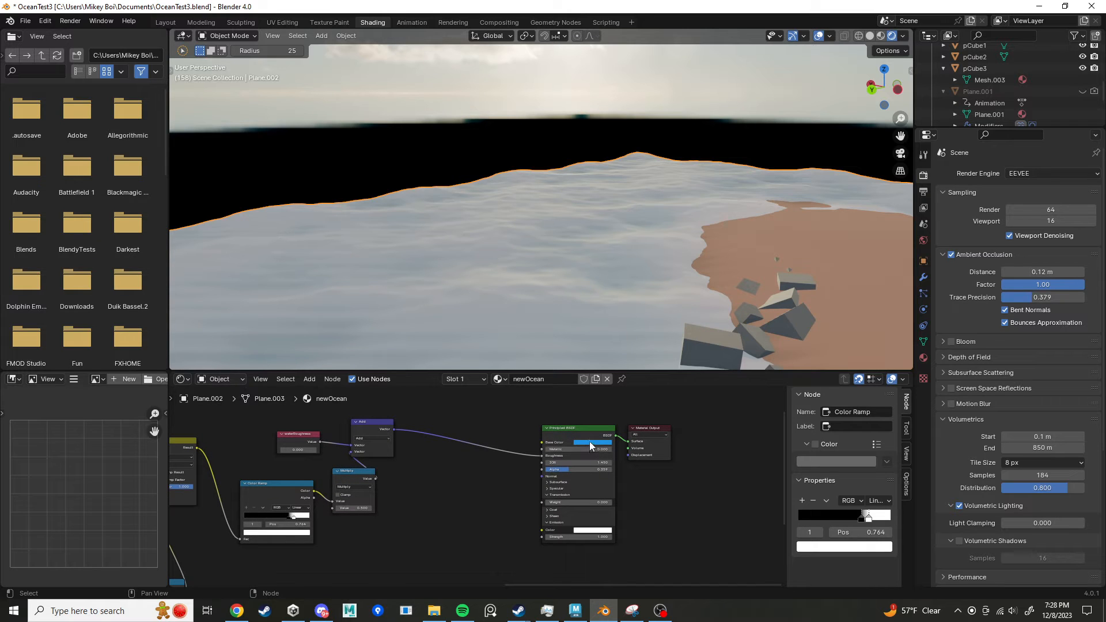
pyautogui.click(589, 441)
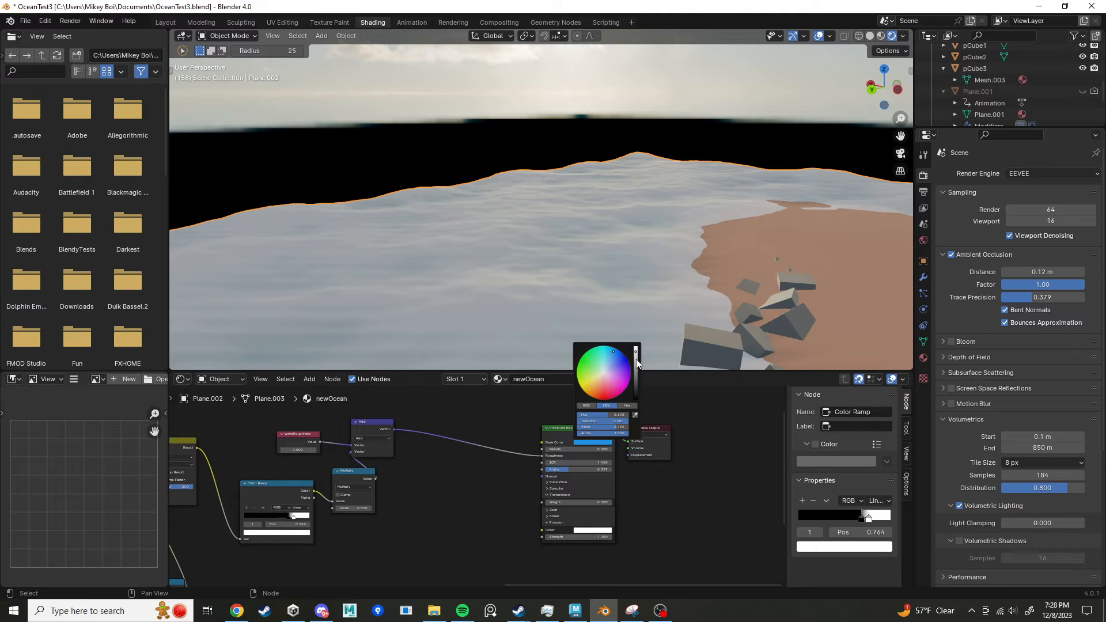
pyautogui.moveTo(636, 351); pyautogui.dragTo(636, 373)
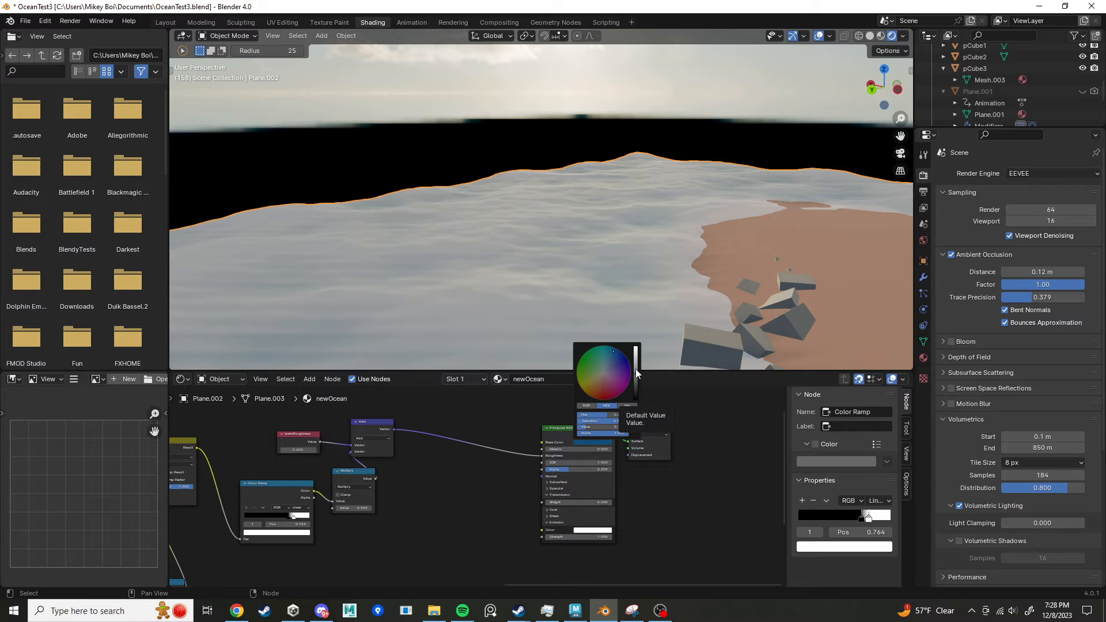
pyautogui.moveTo(636, 369); pyautogui.dragTo(636, 349)
# Step: Darken the Principled BSDF's emission color from white to near black
pyautogui.scroll(2, 658, 475)
pyautogui.scroll(3, 658, 475)
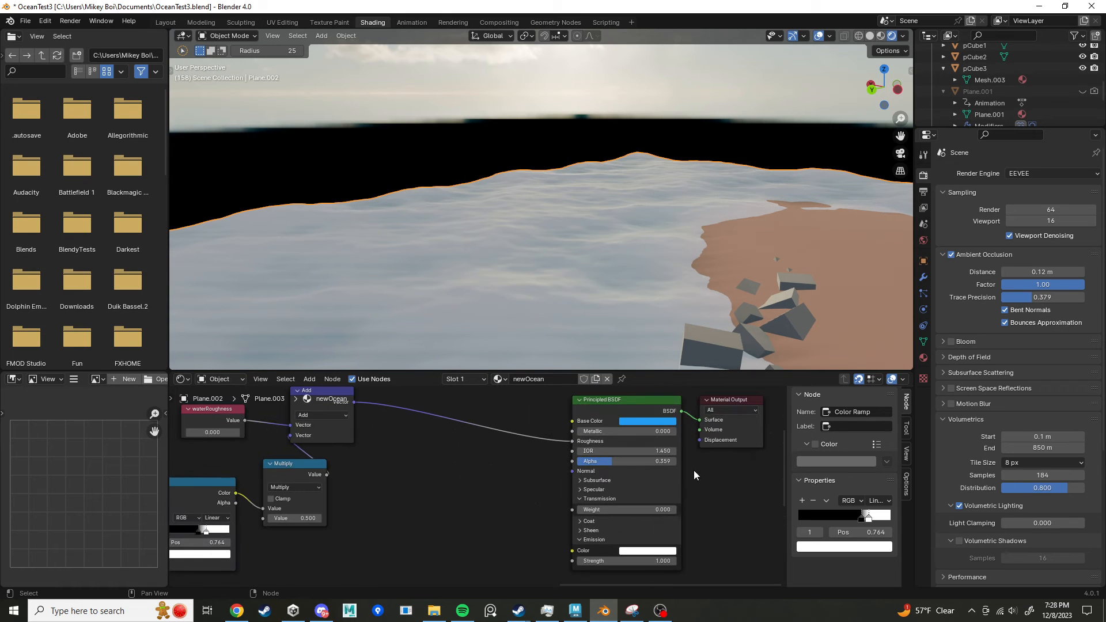
pyautogui.moveTo(715, 479); pyautogui.dragTo(642, 464, button='middle')
pyautogui.click(563, 536)
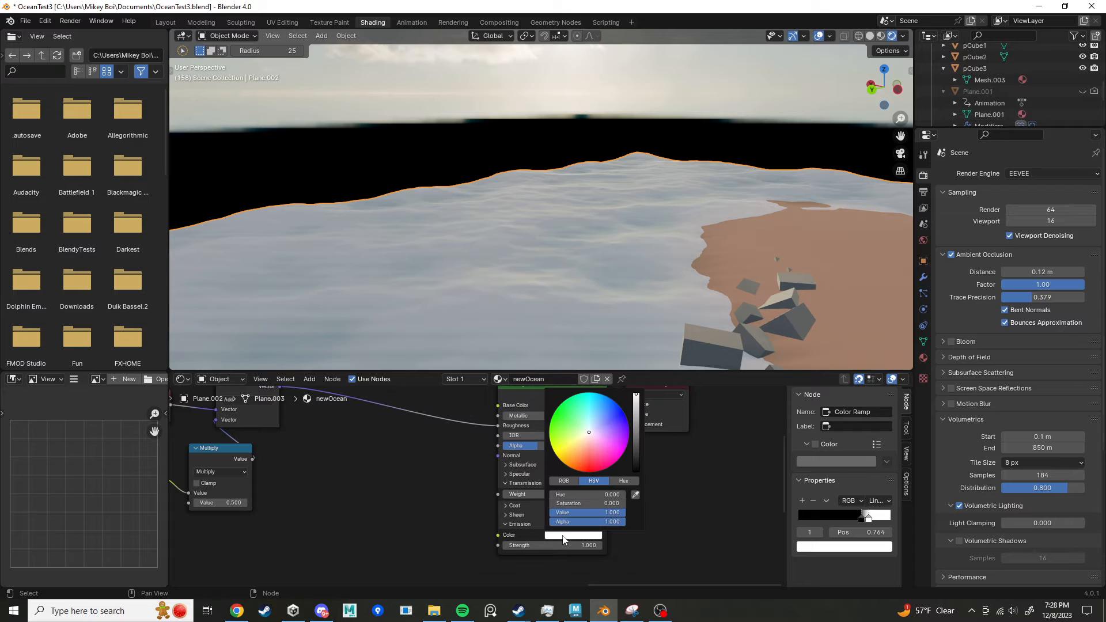
pyautogui.scroll(-20, 603, 437)
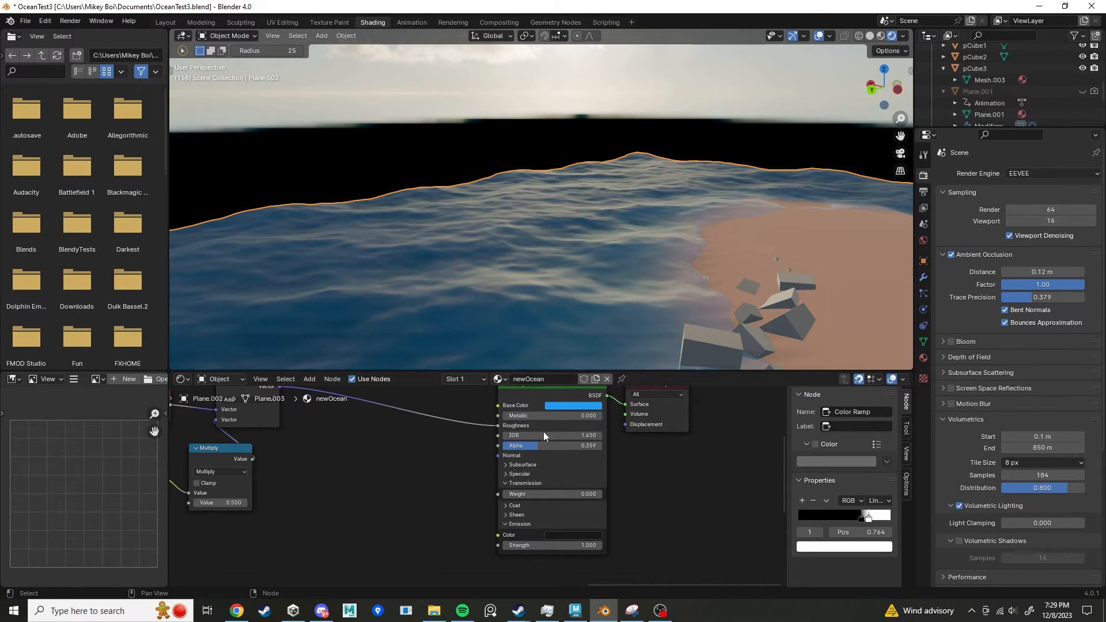
# Step: Examine the ambient-occlusion foam nodes and the water around the beach and rocks in the EEVEE viewport
pyautogui.scroll(-4, 459, 537)
pyautogui.moveTo(390, 512); pyautogui.dragTo(498, 473, button='middle')
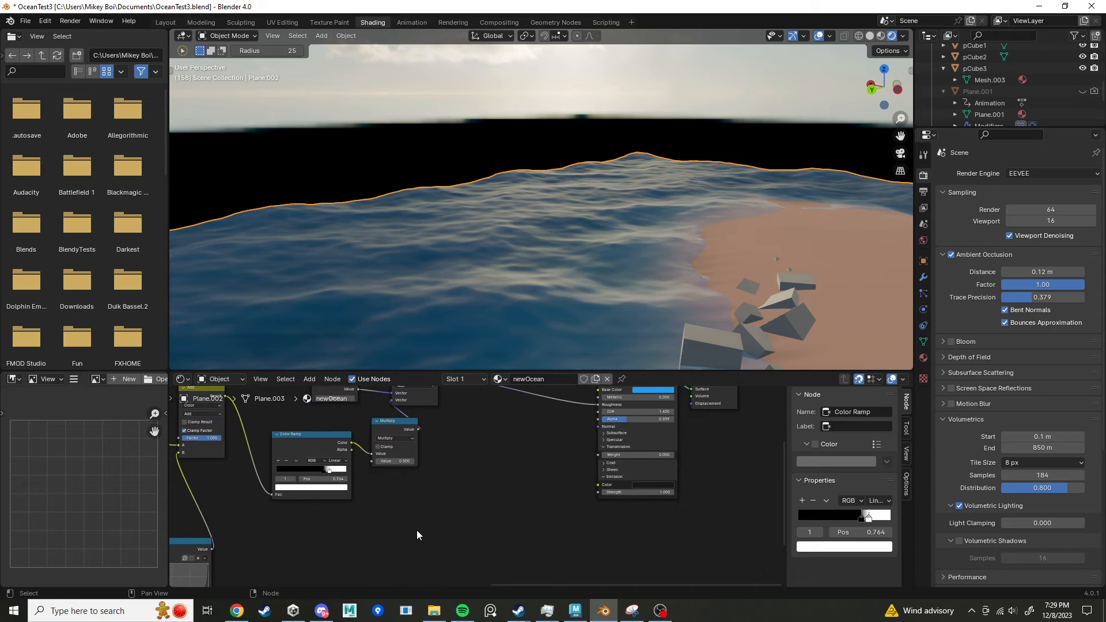
pyautogui.moveTo(467, 509); pyautogui.dragTo(553, 479, button='middle')
pyautogui.scroll(-4, 481, 503)
pyautogui.moveTo(461, 532); pyautogui.dragTo(504, 460, button='middle')
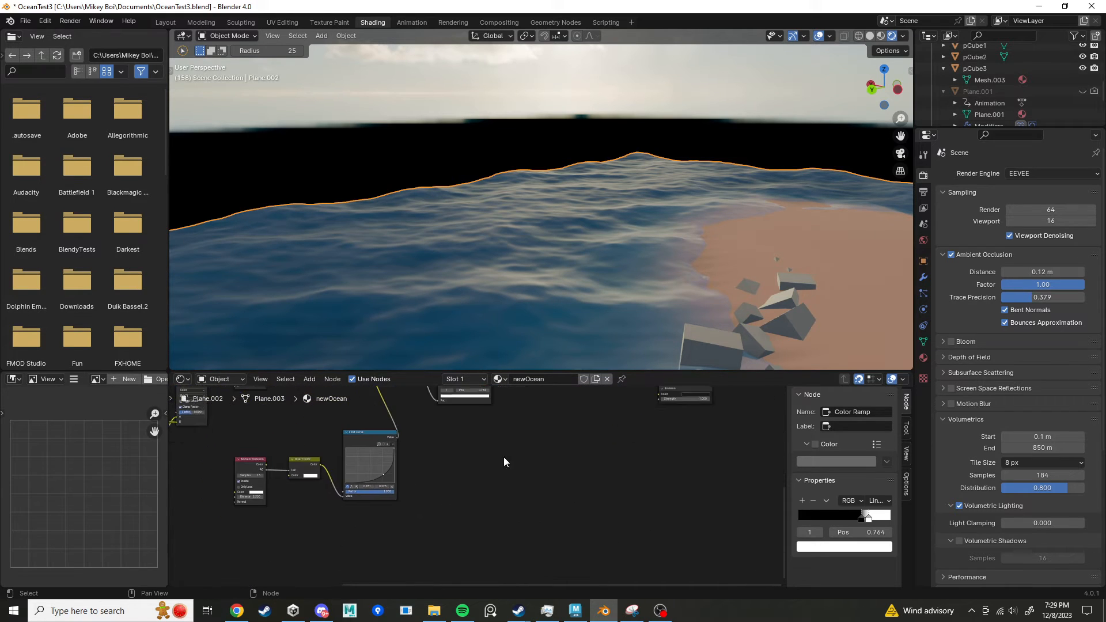
pyautogui.scroll(-3, 489, 483)
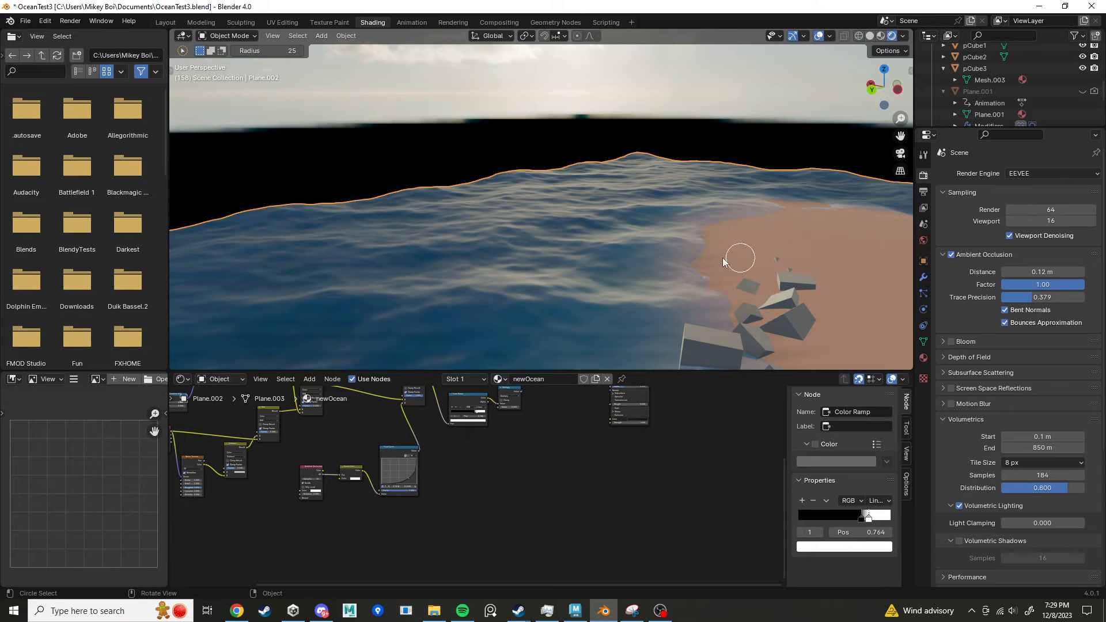
pyautogui.moveTo(635, 260); pyautogui.dragTo(602, 220, button='middle')
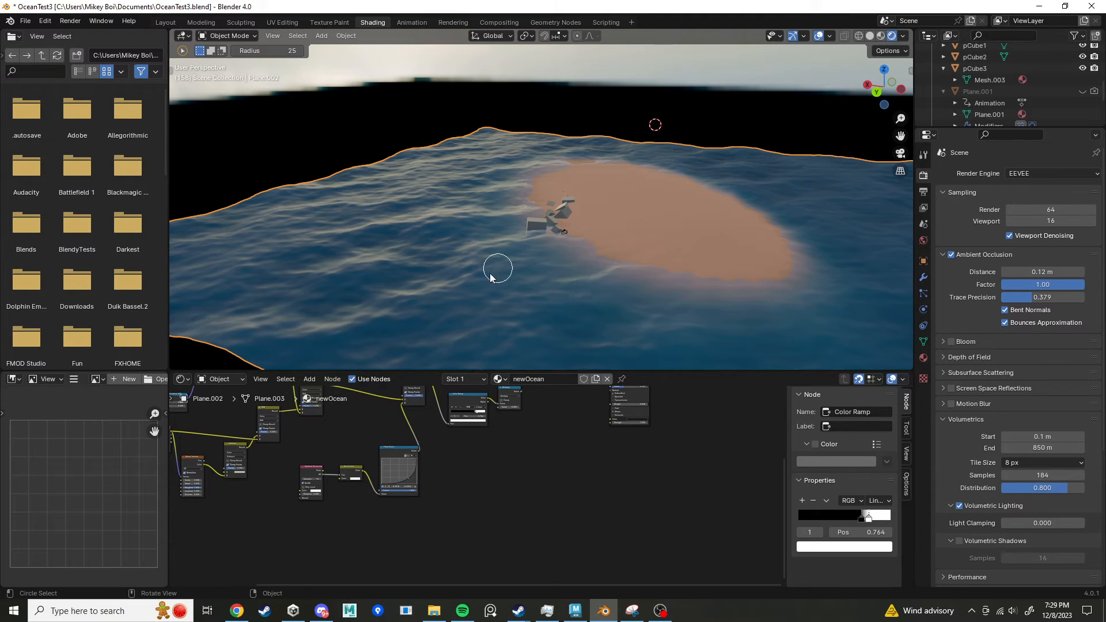
# Step: Add a Vector Math node in Distance mode fed by the Geometry node's Position, placed below the Float Curve
pyautogui.moveTo(542, 466); pyautogui.dragTo(547, 472, button='middle')
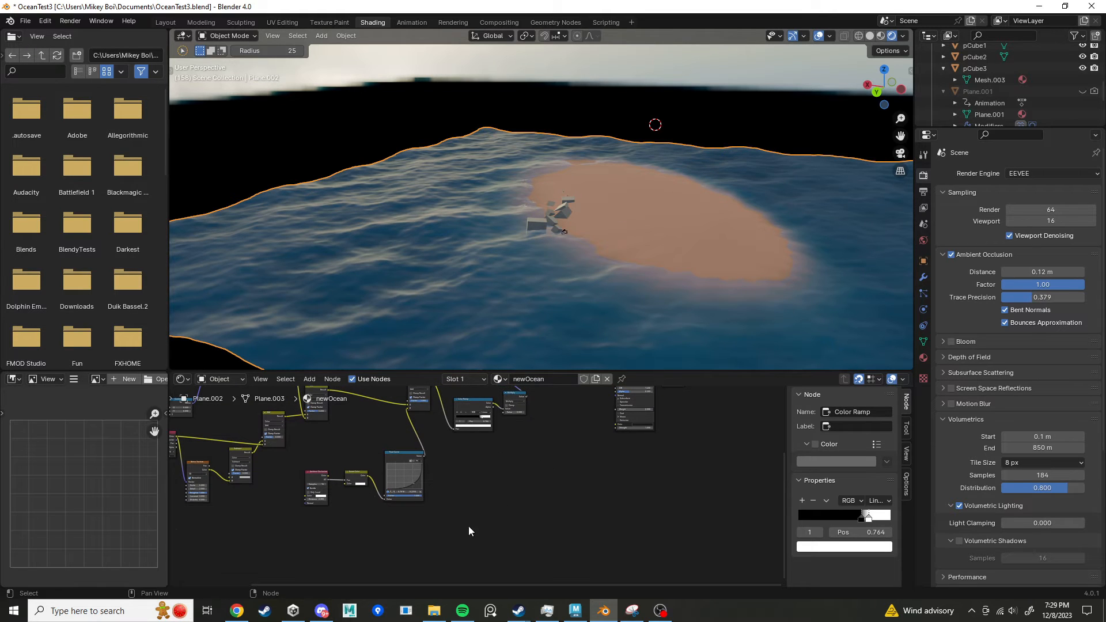
pyautogui.scroll(-3, 485, 526)
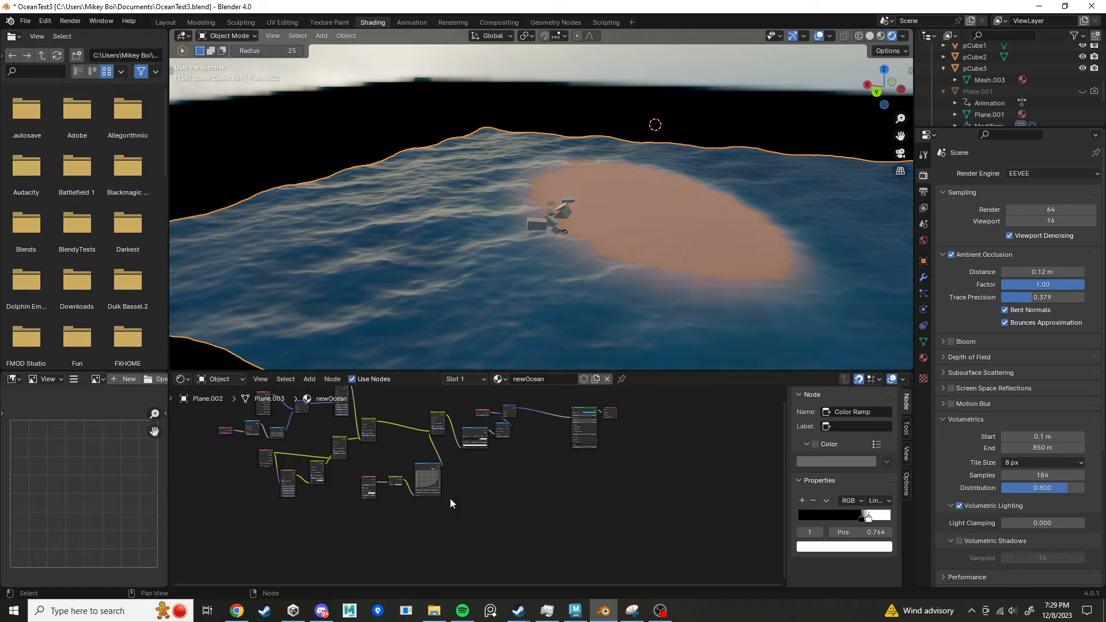
pyautogui.scroll(5, 450, 499)
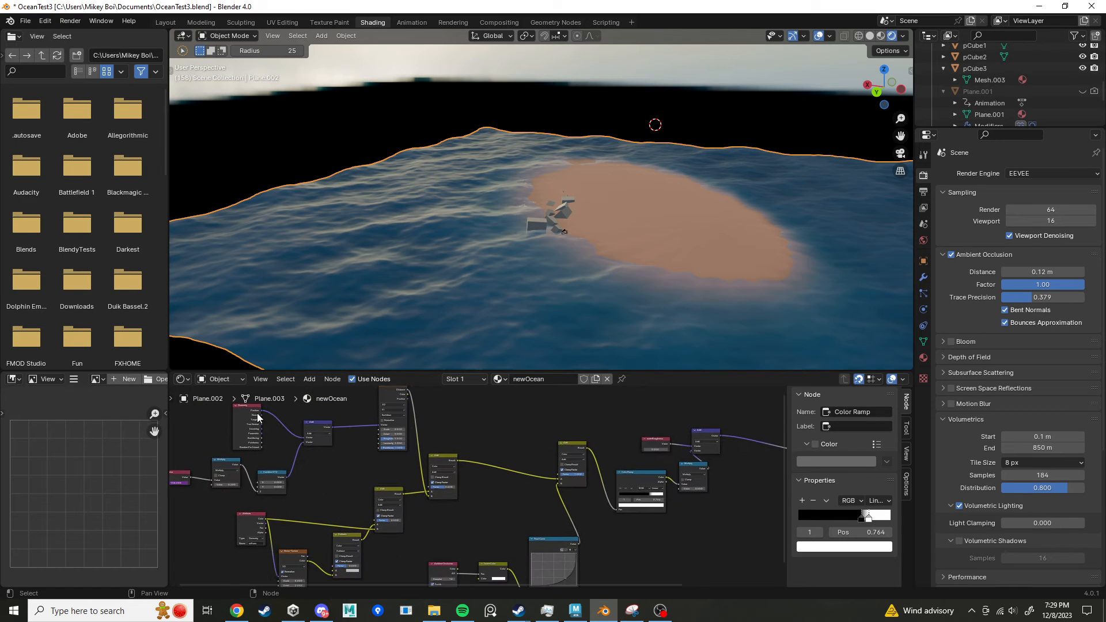
pyautogui.moveTo(261, 410); pyautogui.dragTo(560, 524)
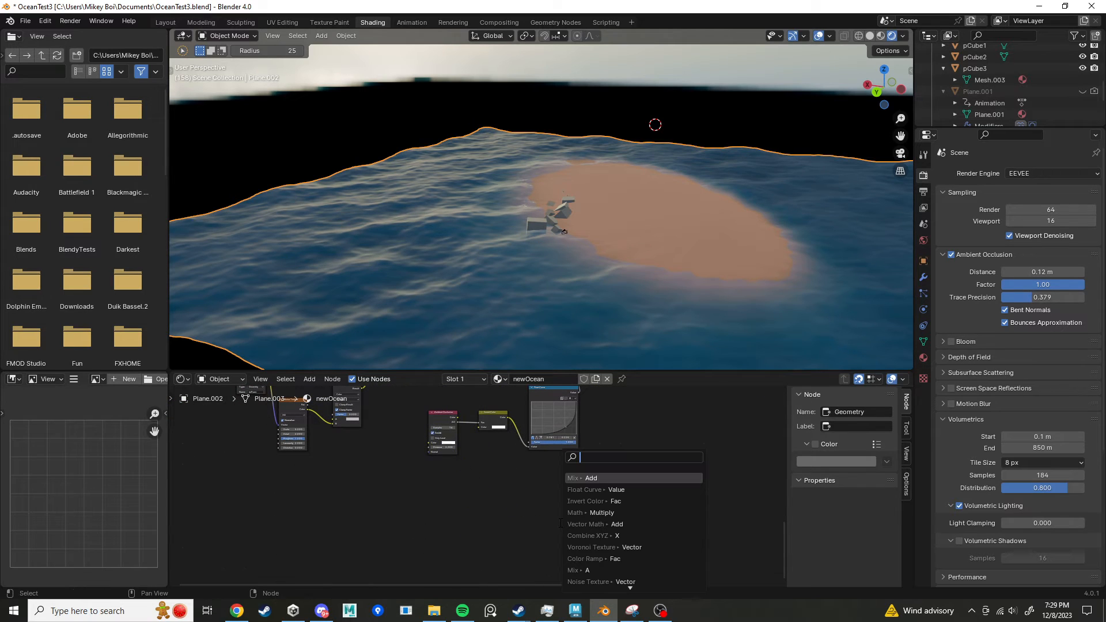
pyautogui.write('dis')
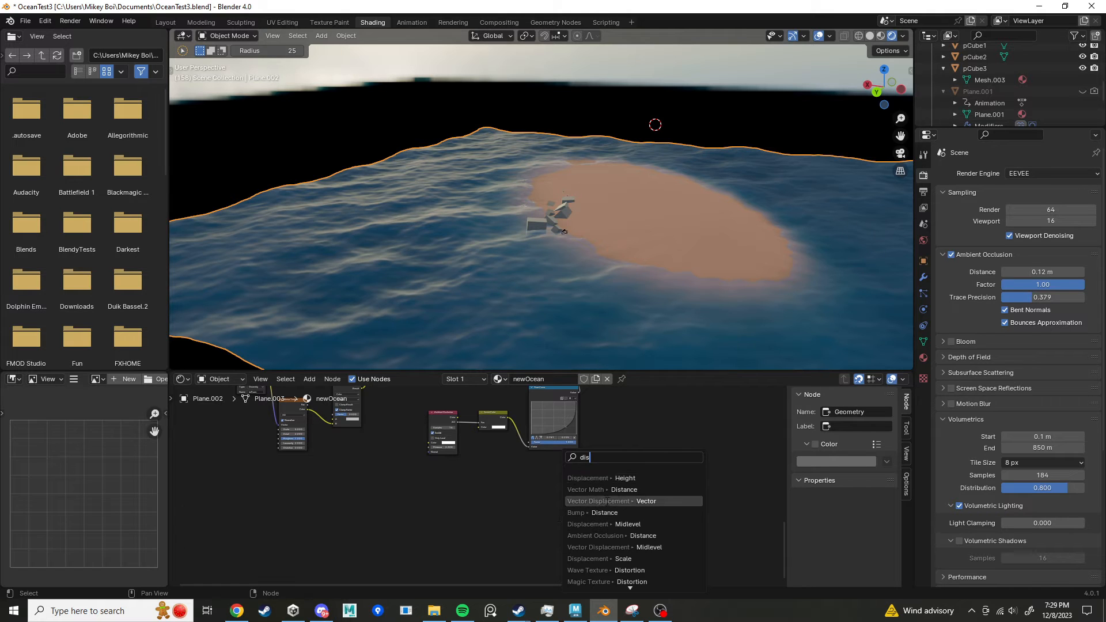
pyautogui.click(625, 489)
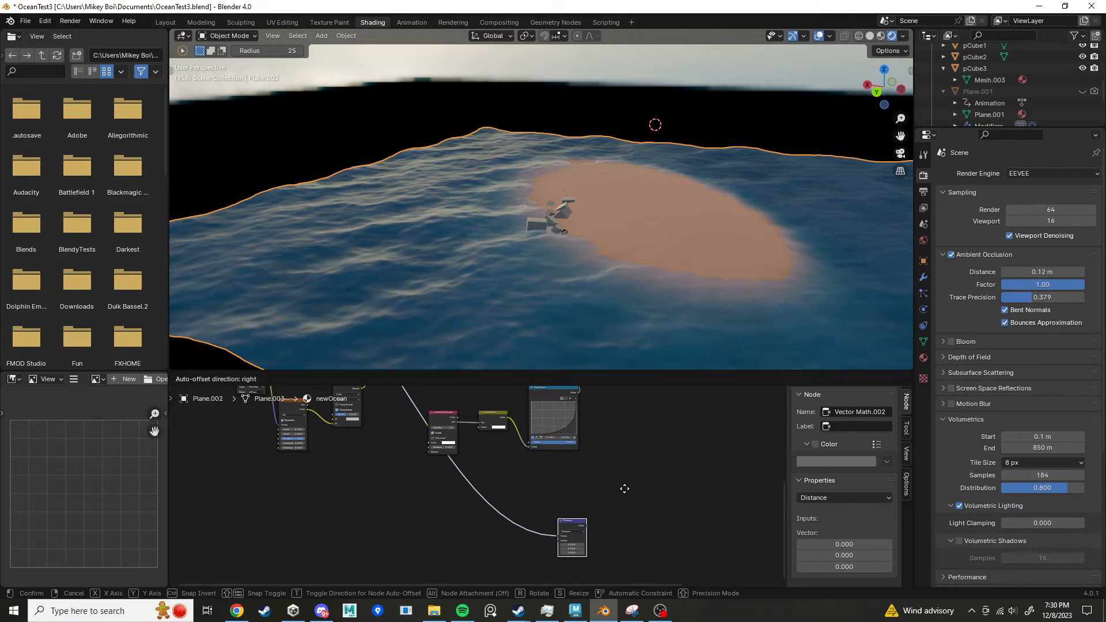
pyautogui.moveTo(647, 513); pyautogui.dragTo(499, 519, button='middle')
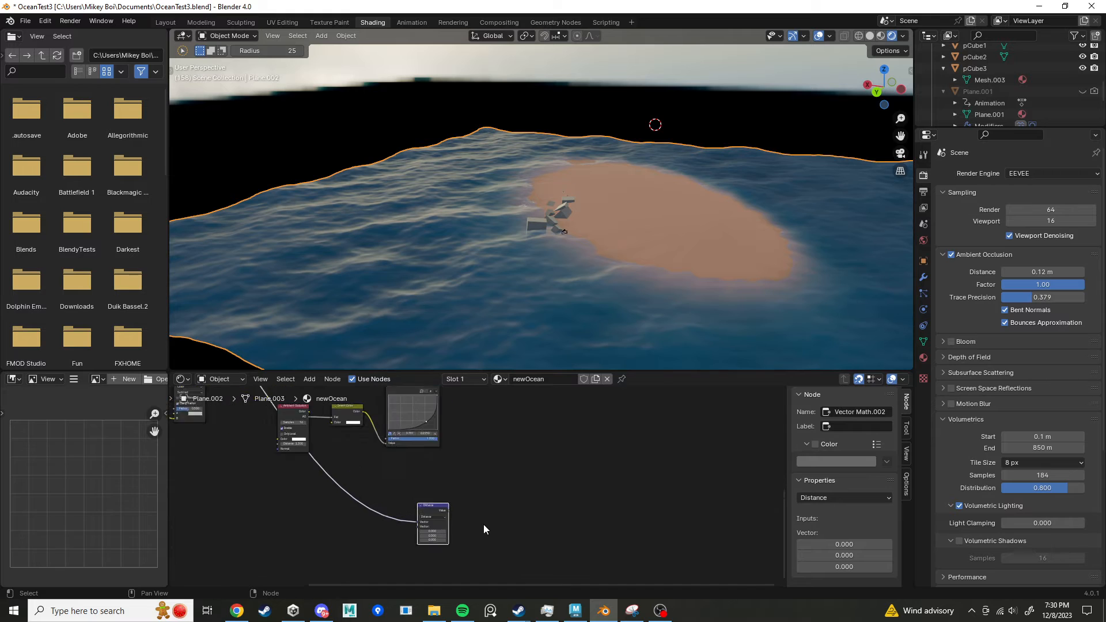
# Step: Link the Distance node's value to the Principled BSDF's emission color
pyautogui.scroll(2, 482, 524)
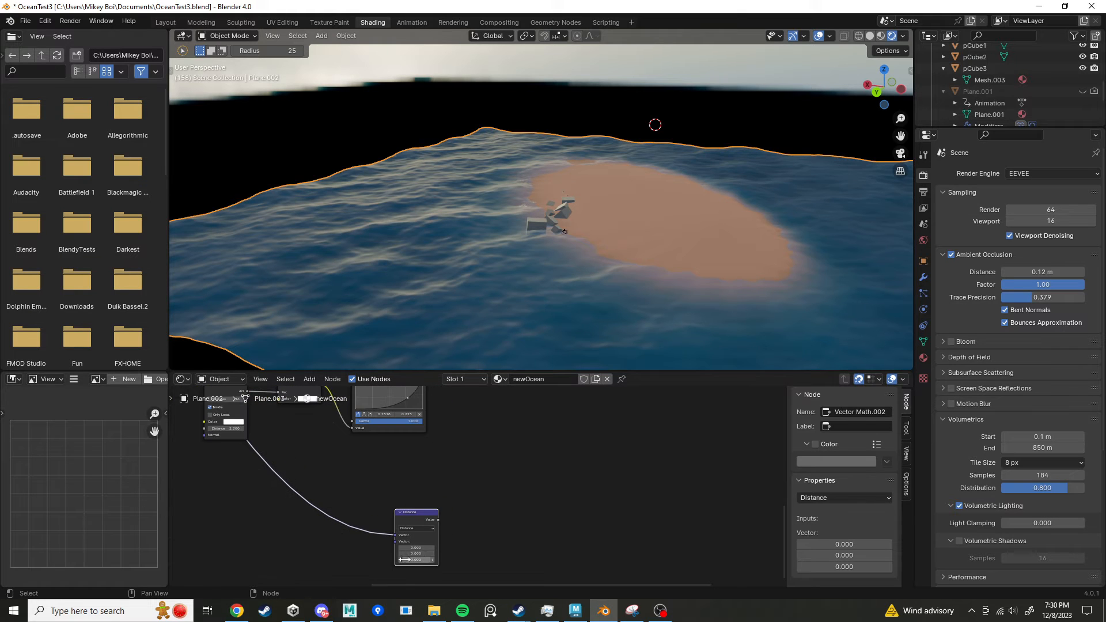
pyautogui.scroll(-6, 476, 499)
pyautogui.moveTo(499, 487); pyautogui.dragTo(431, 547, button='middle')
pyautogui.moveTo(405, 556); pyautogui.dragTo(577, 441)
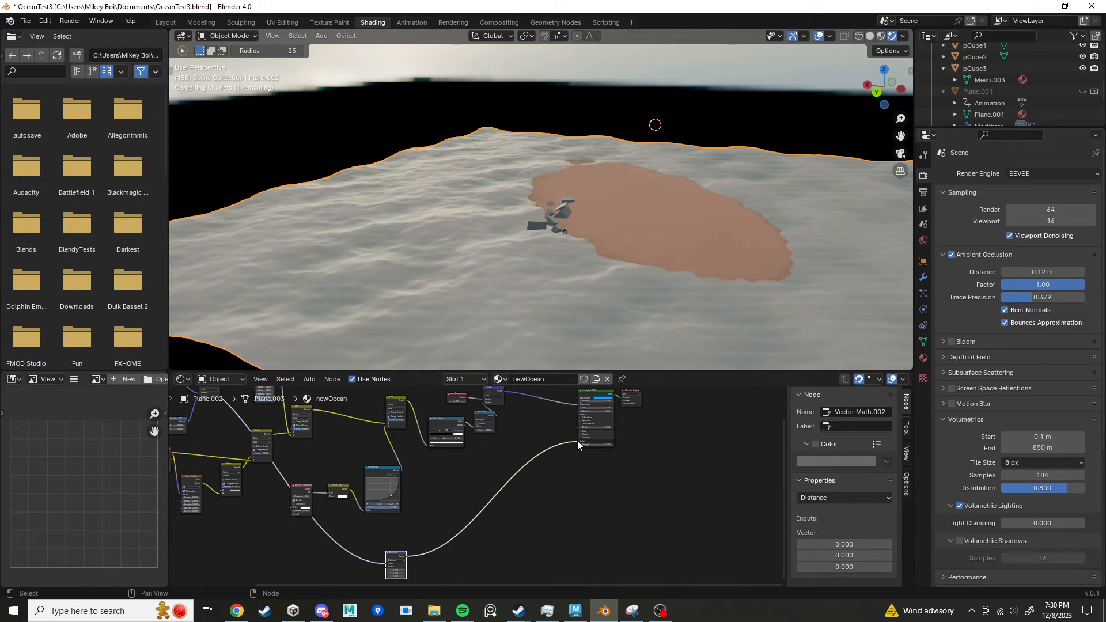
# Step: Hide the beach object pCone1 in the viewport
pyautogui.scroll(3, 596, 468)
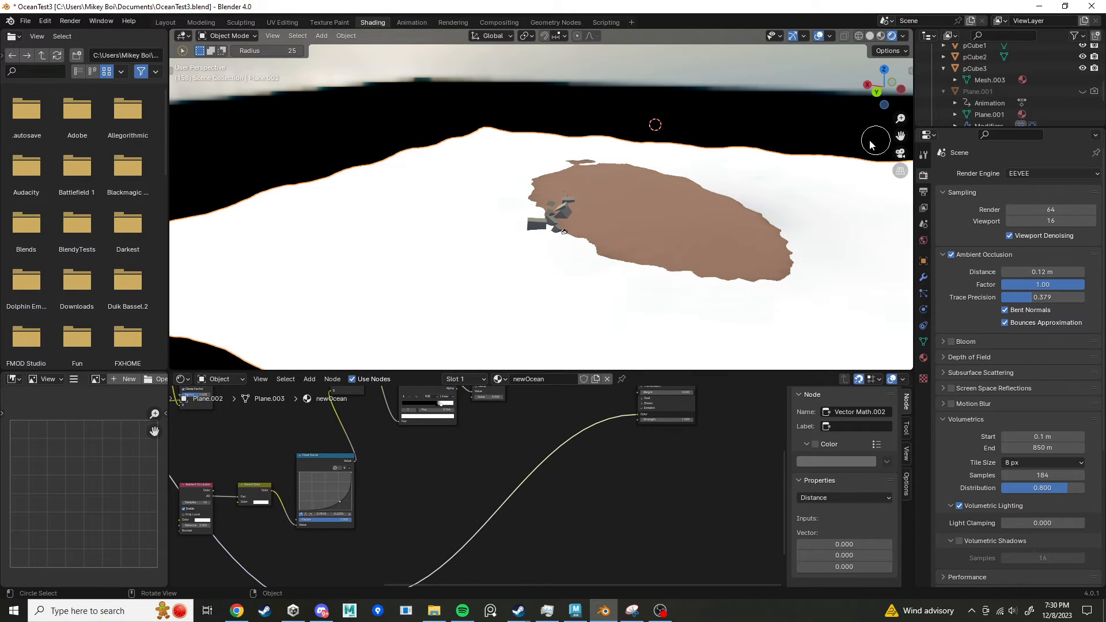
pyautogui.scroll(-4, 1003, 99)
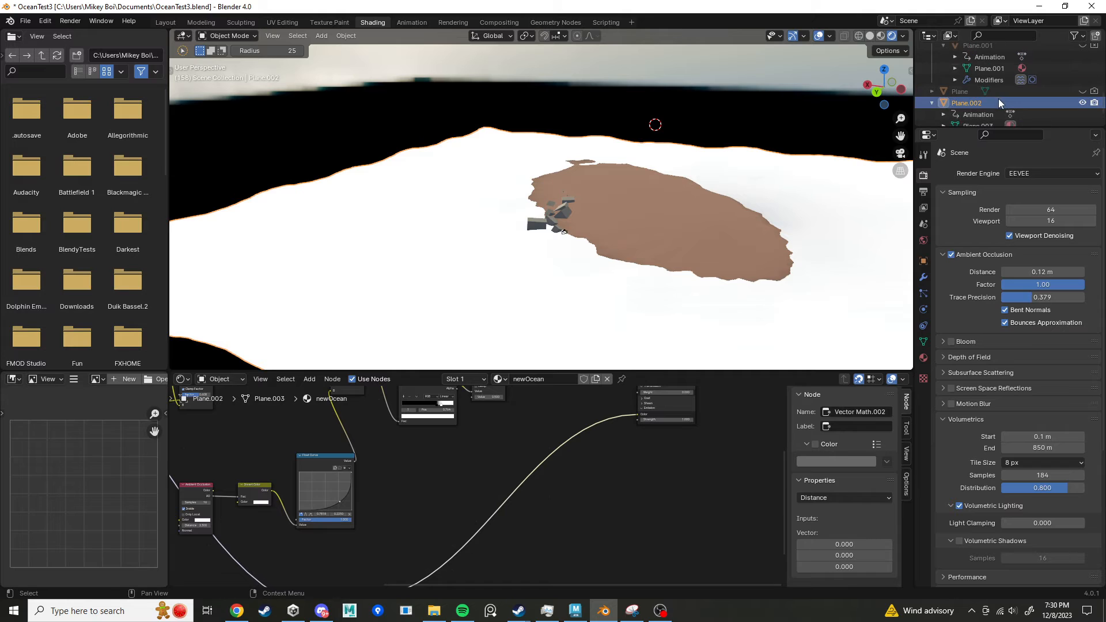
pyautogui.scroll(6, 998, 99)
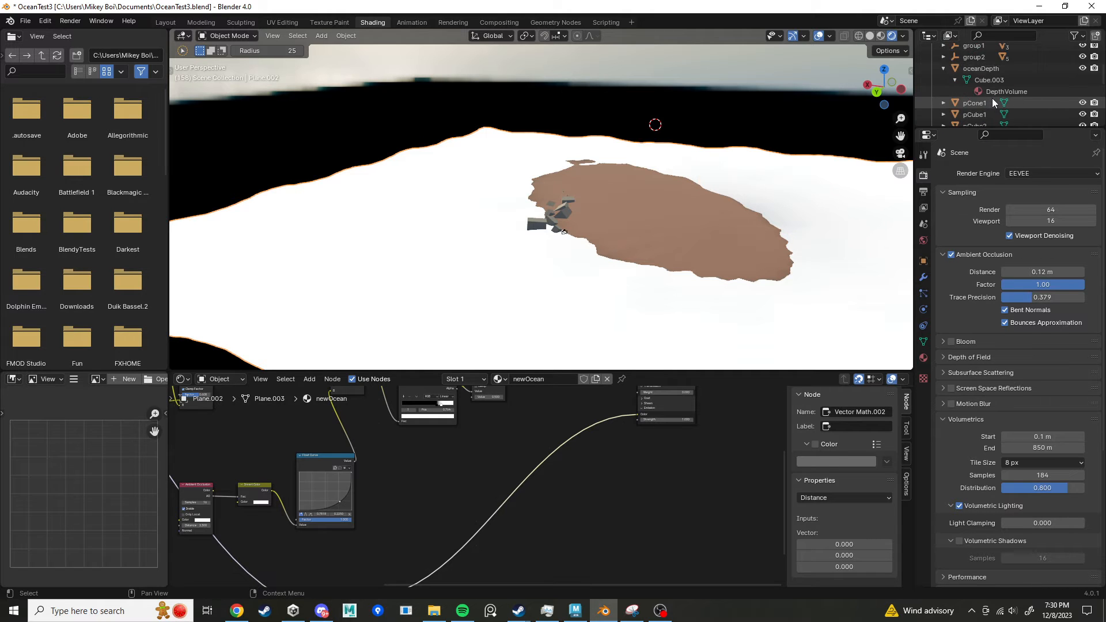
pyautogui.scroll(5, 994, 101)
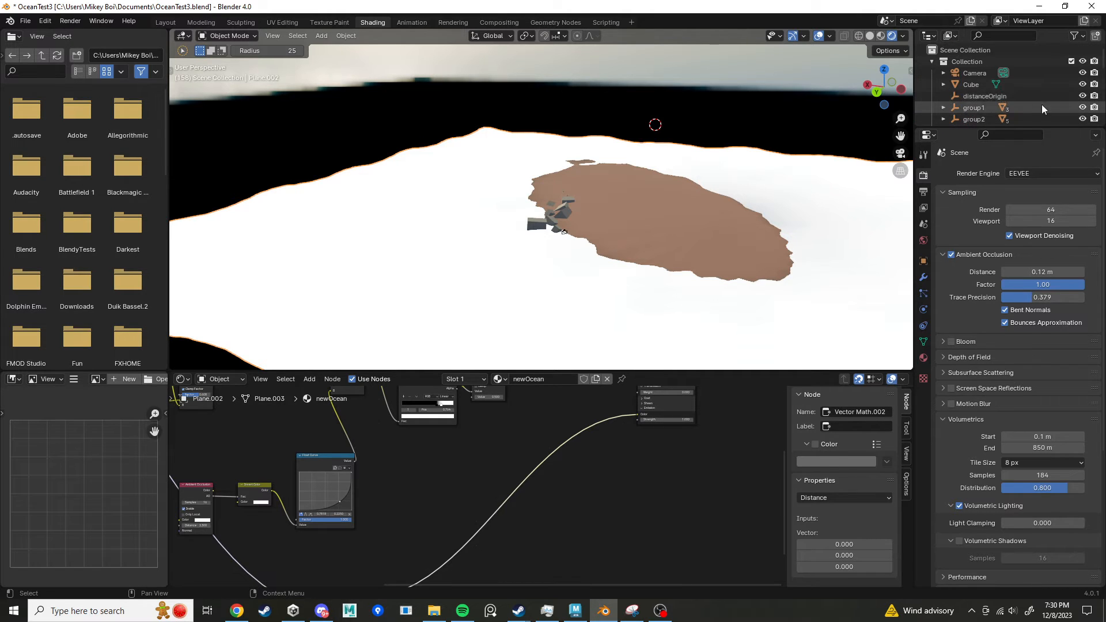
pyautogui.scroll(-5, 1014, 98)
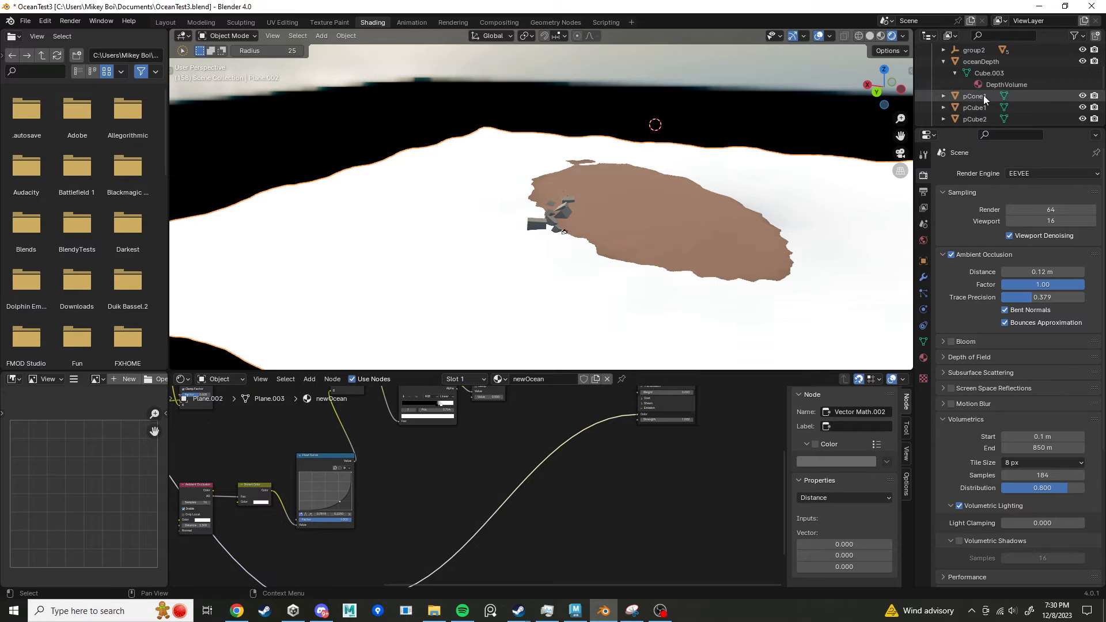
pyautogui.click(1082, 96)
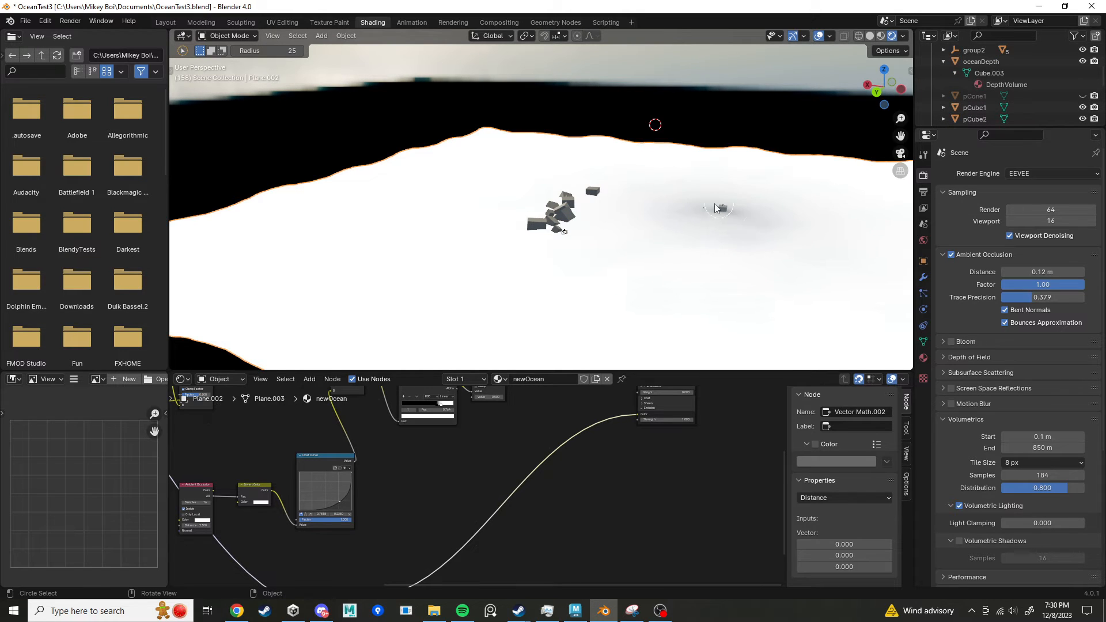
# Step: Examine the Distance node and its links from the Geometry node and to the Principled BSDF
pyautogui.moveTo(591, 491); pyautogui.dragTo(619, 432, button='middle')
pyautogui.moveTo(403, 559); pyautogui.dragTo(531, 512, button='middle')
pyautogui.scroll(6, 531, 512)
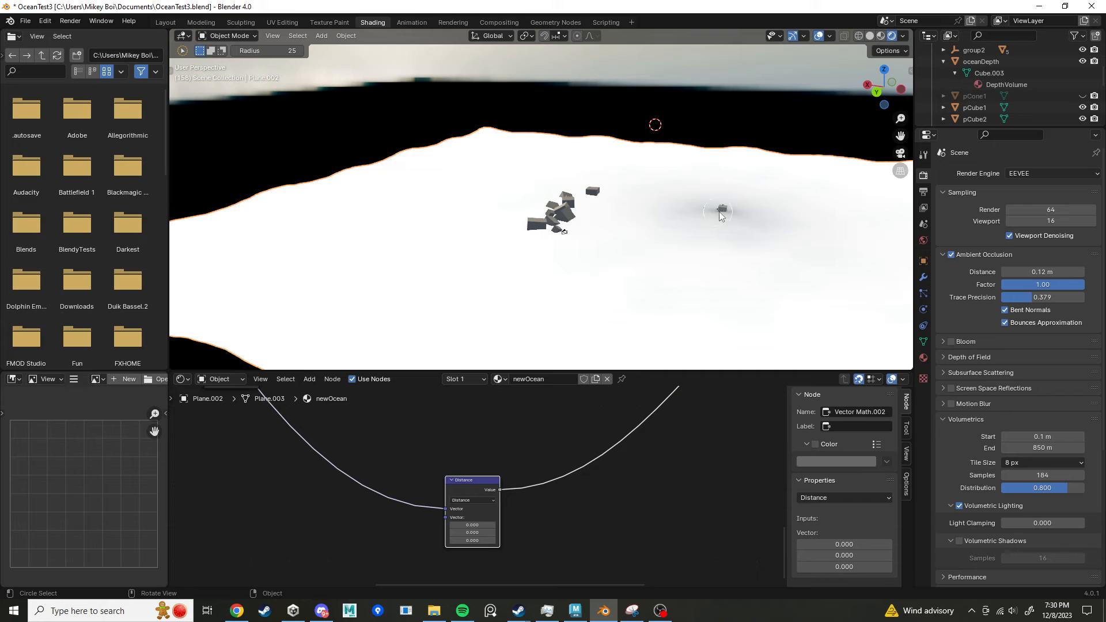
pyautogui.moveTo(528, 504); pyautogui.dragTo(595, 507, button='middle')
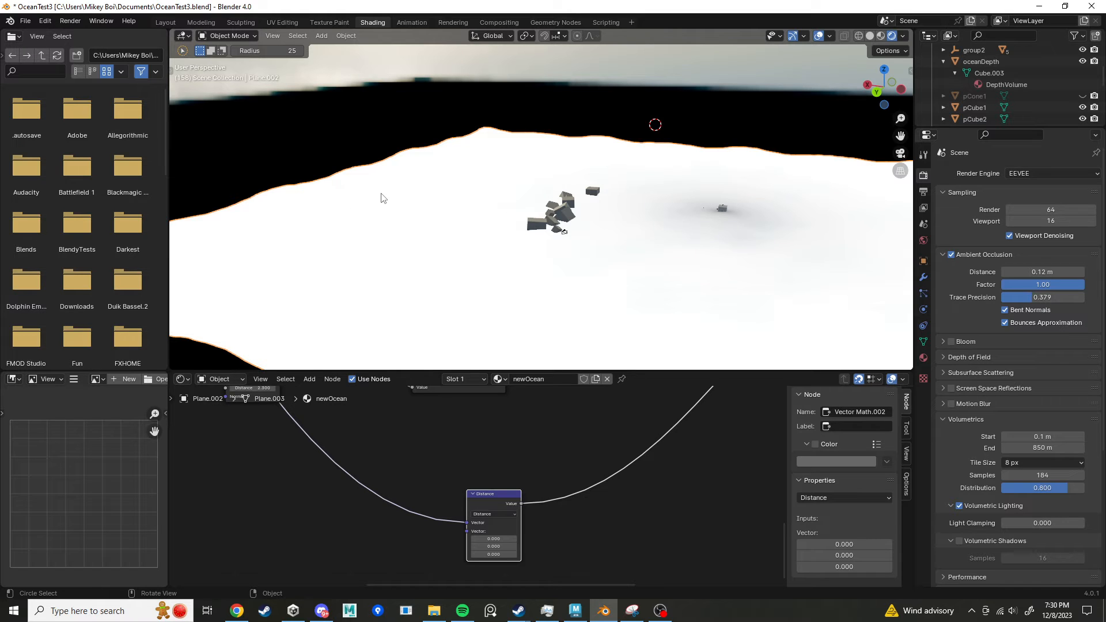
pyautogui.moveTo(578, 478); pyautogui.dragTo(435, 514, button='middle')
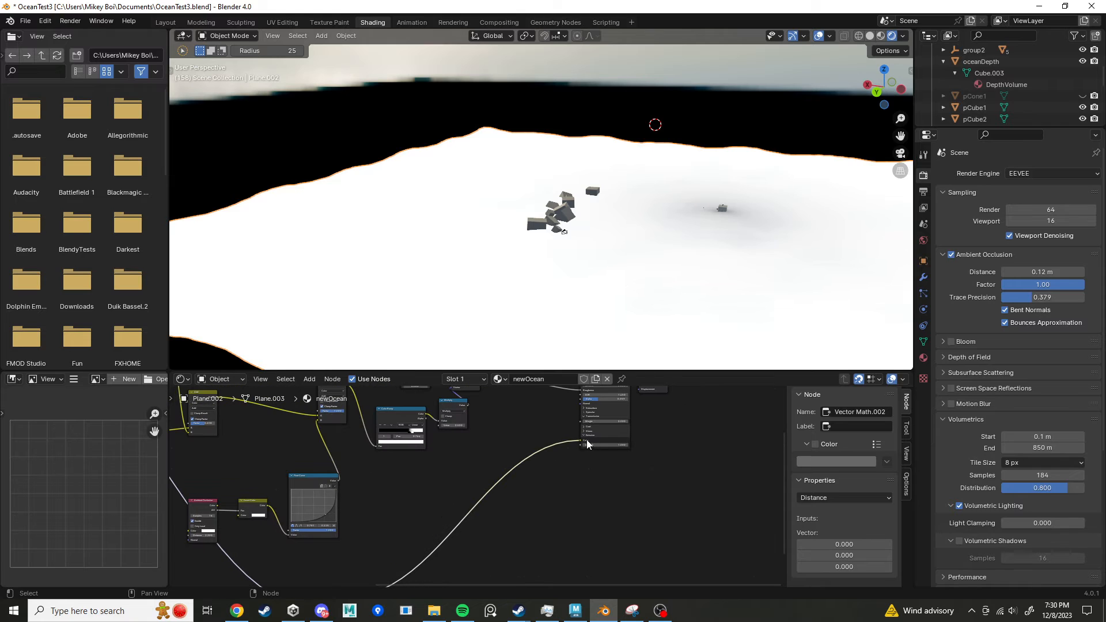
pyautogui.moveTo(465, 482); pyautogui.dragTo(622, 408, button='middle')
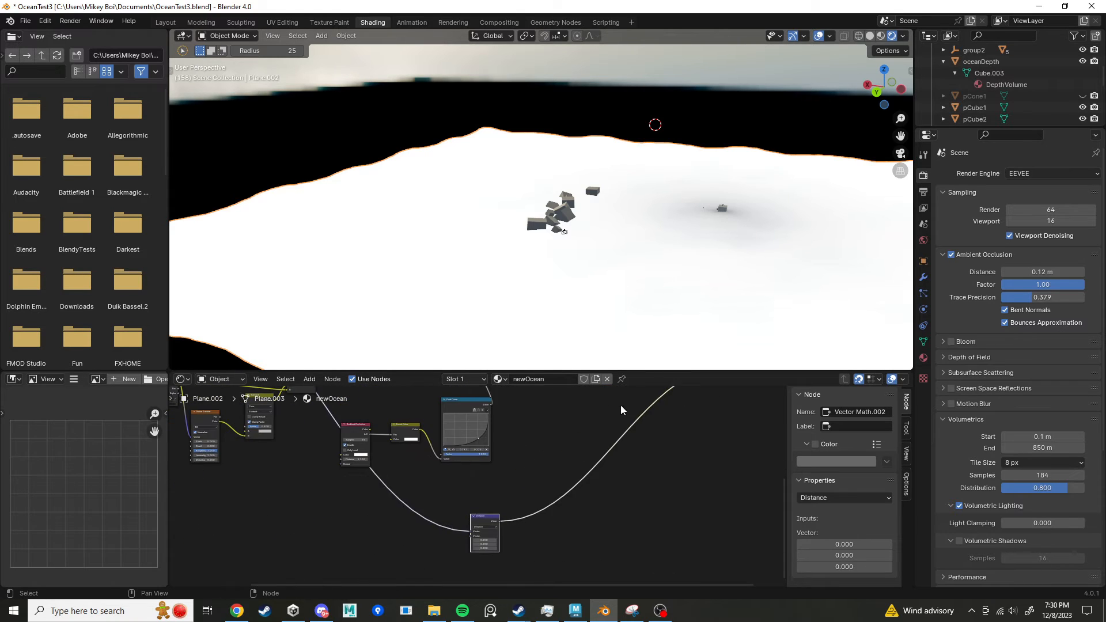
pyautogui.scroll(4, 550, 512)
pyautogui.moveTo(543, 519); pyautogui.dragTo(614, 470, button='middle')
pyautogui.scroll(-7, 419, 491)
pyautogui.moveTo(461, 456); pyautogui.dragTo(382, 542, button='middle')
pyautogui.scroll(-2, 376, 535)
pyautogui.scroll(-2, 346, 455)
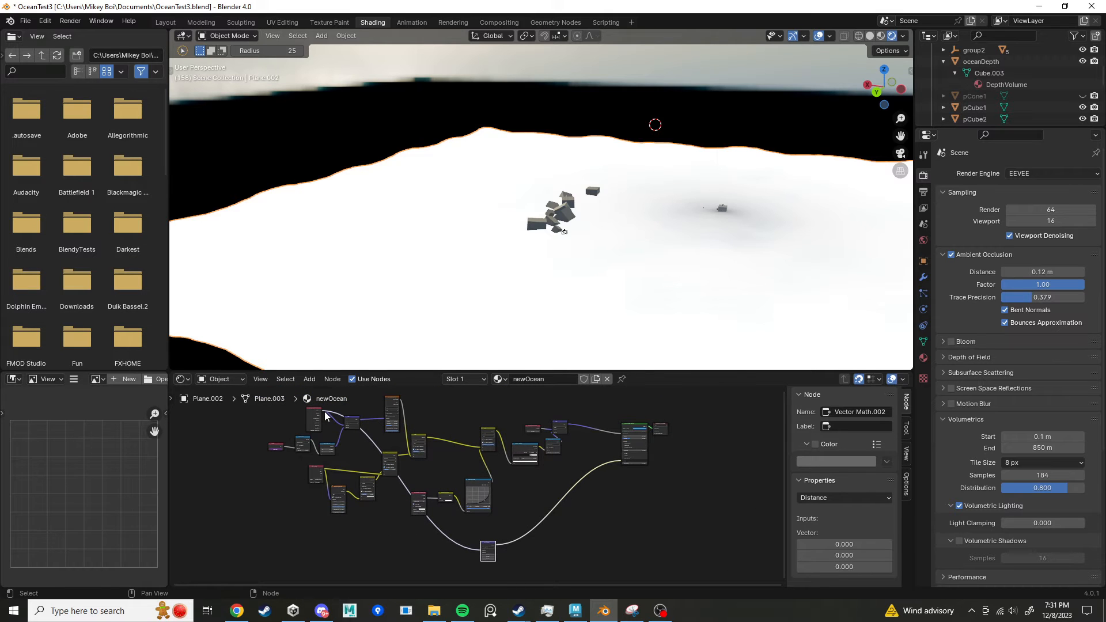
# Step: Add a Vector Math node in Multiply mode fed by the Geometry node's Position, placed before the Distance node
pyautogui.scroll(3, 350, 425)
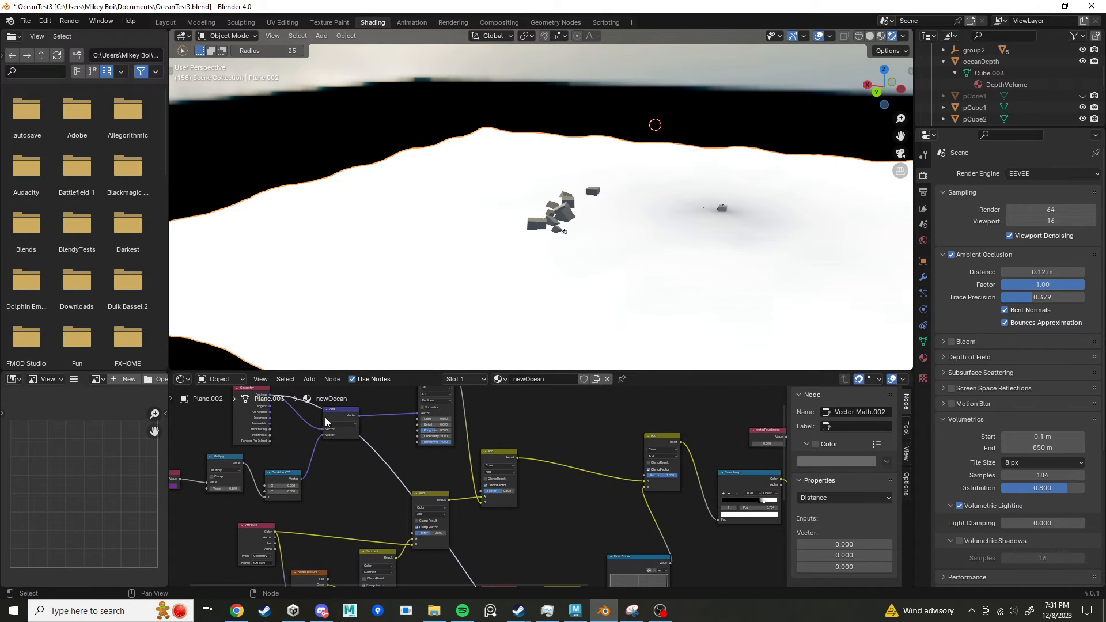
pyautogui.scroll(1, 302, 472)
pyautogui.scroll(-4, 303, 471)
pyautogui.scroll(-3, 316, 429)
pyautogui.moveTo(386, 474); pyautogui.dragTo(349, 448, button='middle')
pyautogui.scroll(-1, 331, 428)
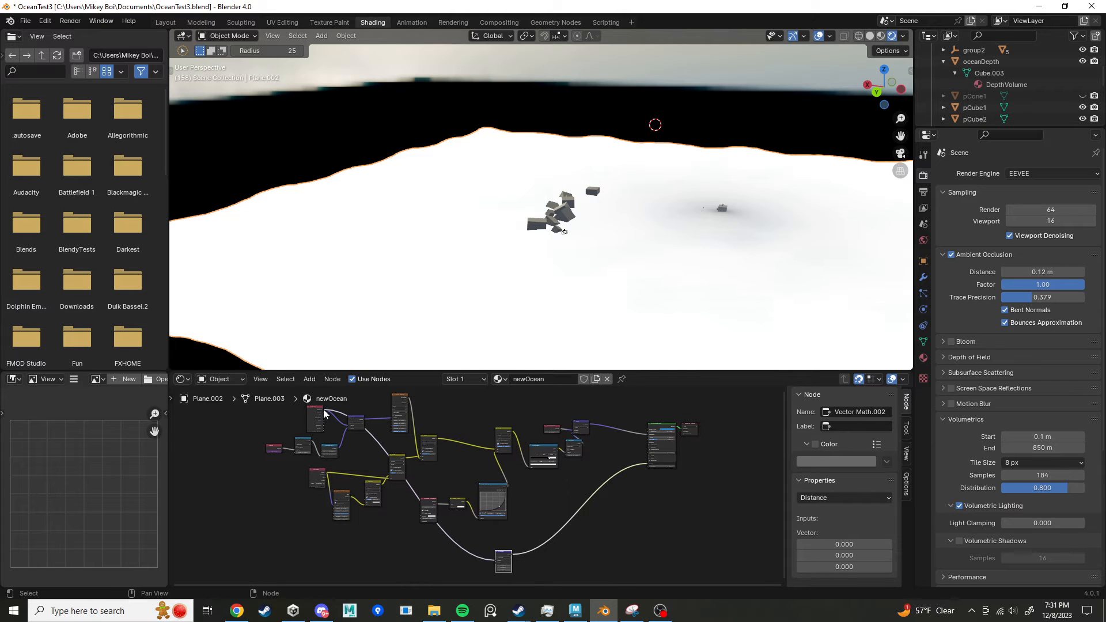
pyautogui.moveTo(326, 414); pyautogui.dragTo(430, 468)
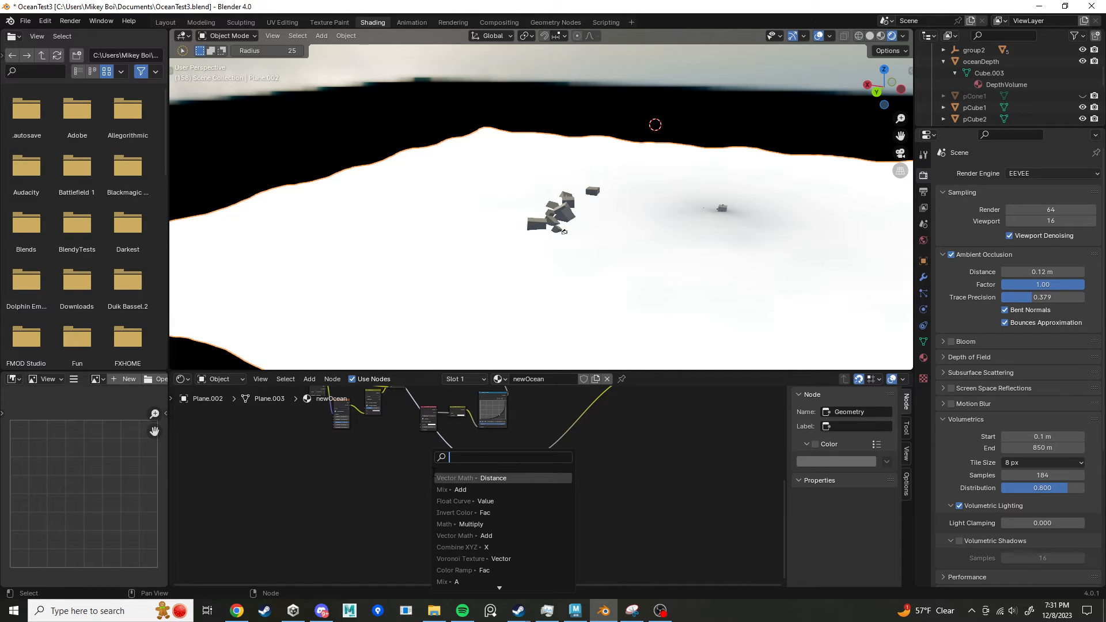
pyautogui.write('mul')
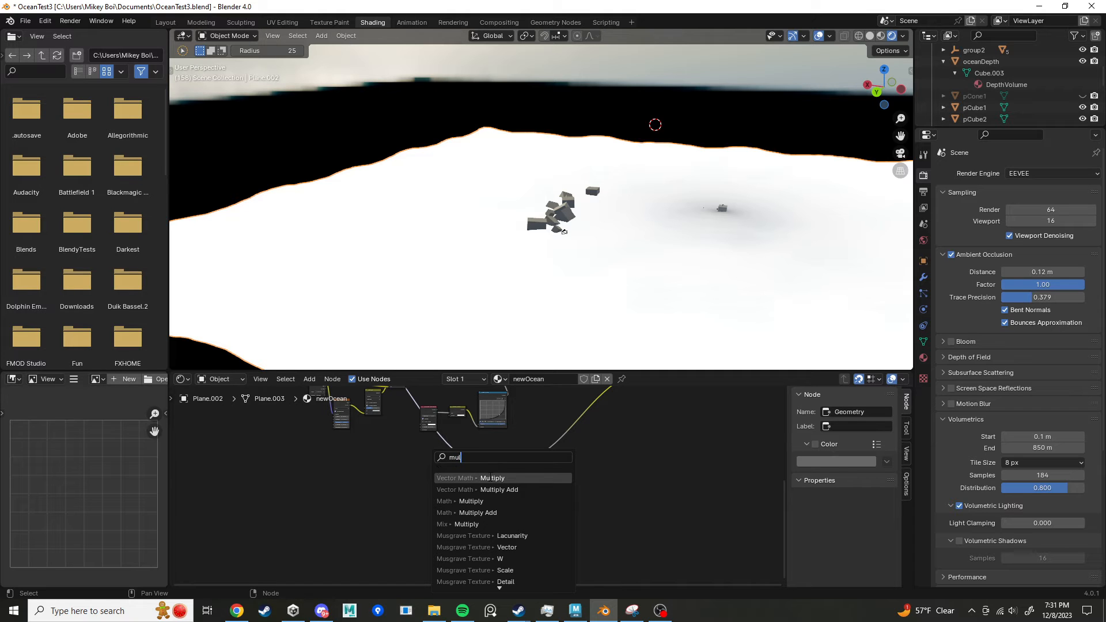
pyautogui.press('Return')
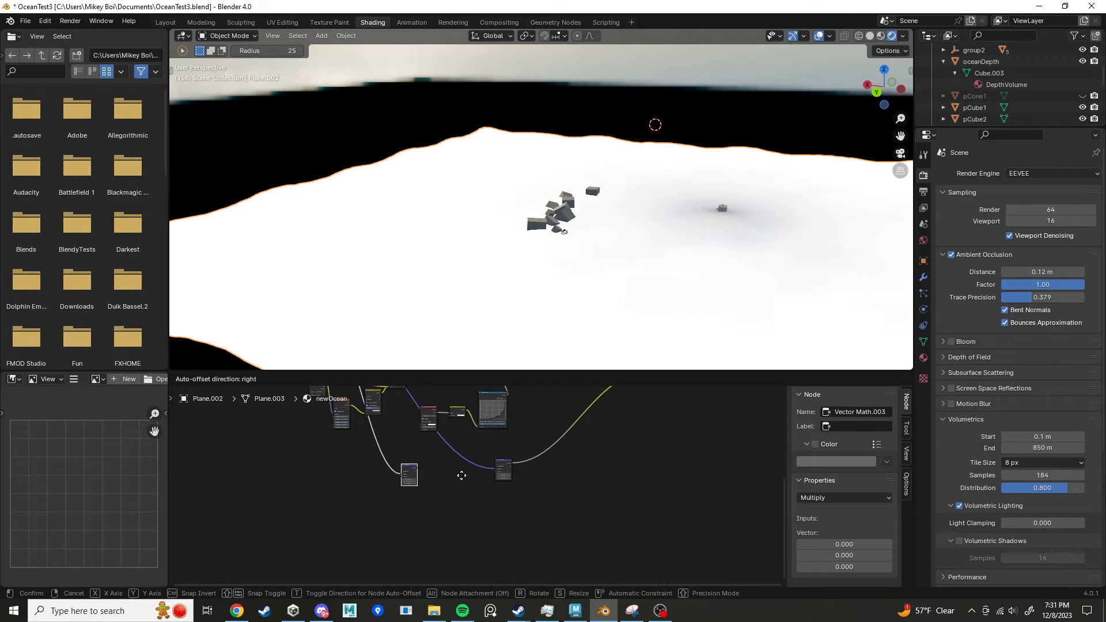
pyautogui.scroll(5, 490, 475)
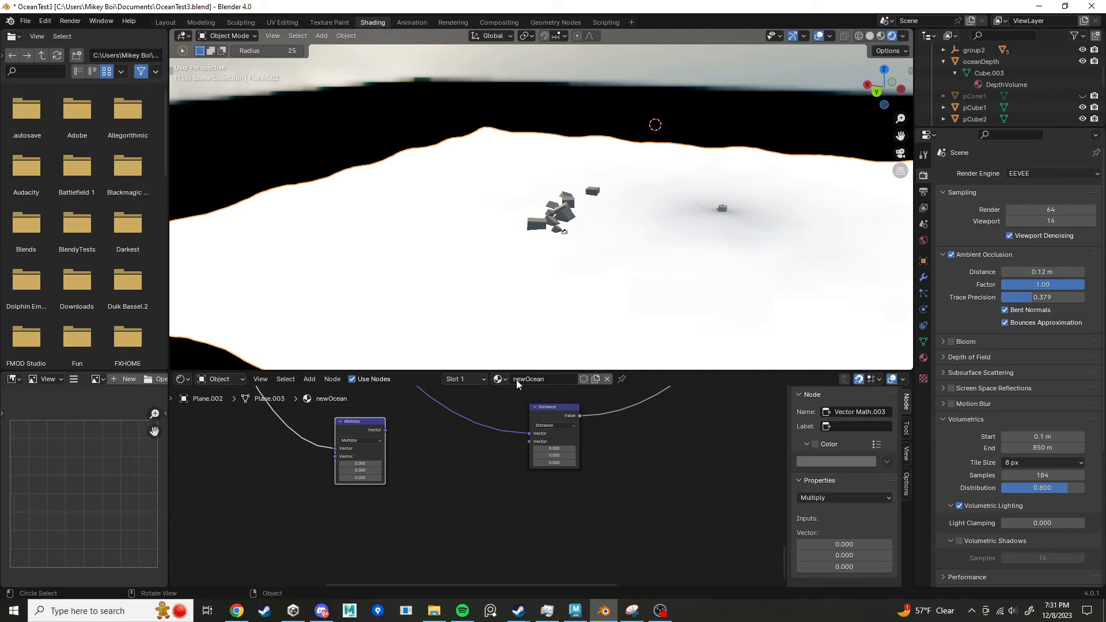
# Step: Add a Value node set to 1 feeding Multiply's second vector, and link Multiply's output to the Distance node's first vector
pyautogui.scroll(2, 459, 468)
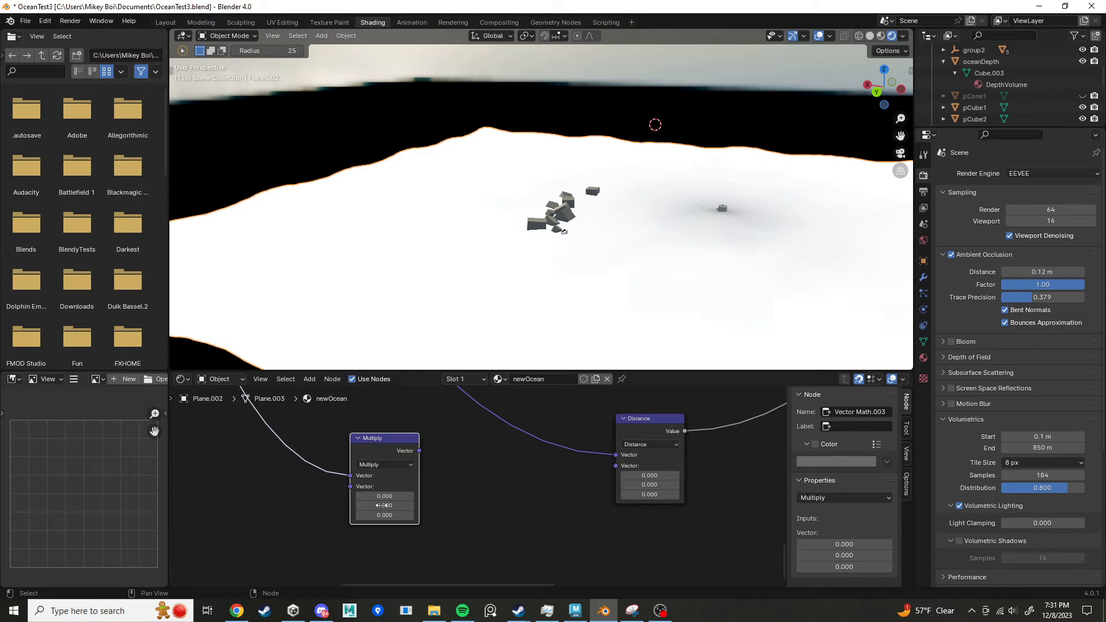
pyautogui.moveTo(503, 501); pyautogui.dragTo(610, 489, button='middle')
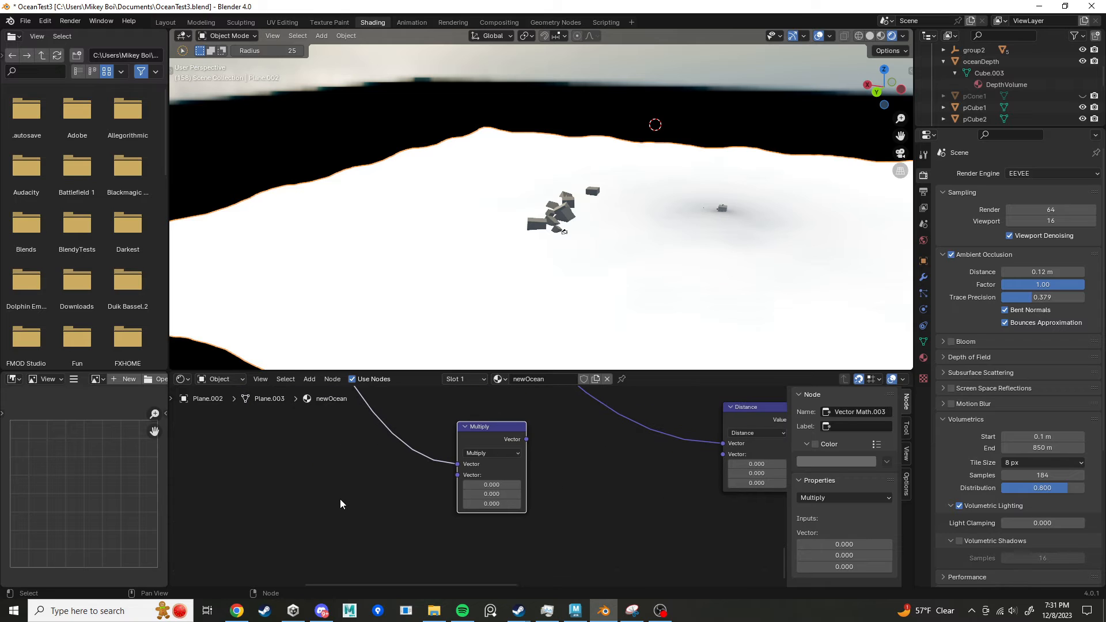
pyautogui.hotkey('shift', 'a')
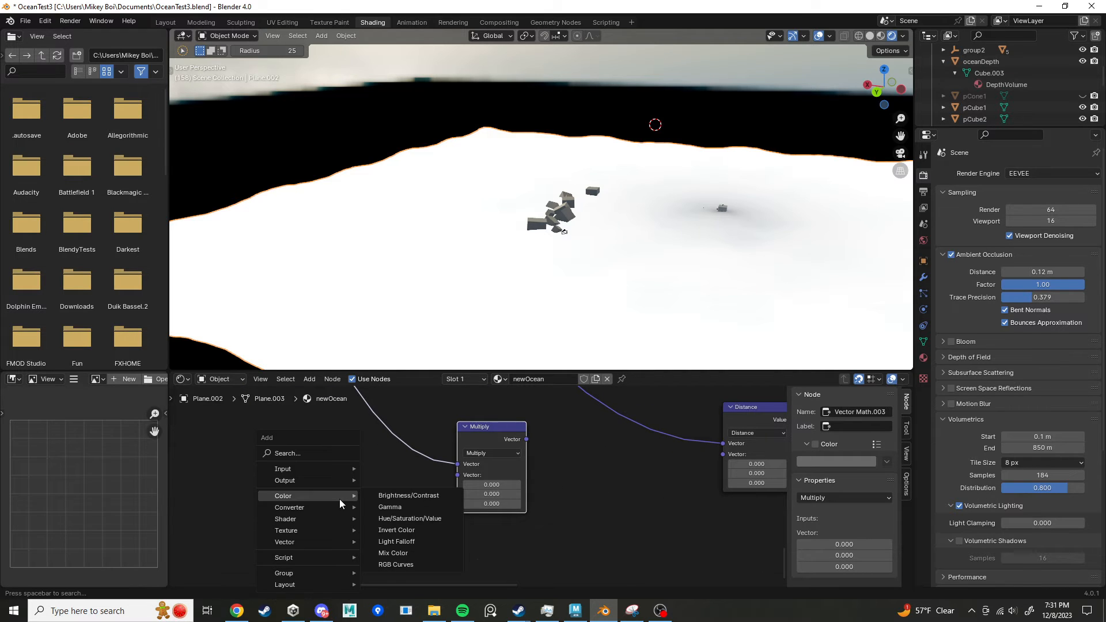
pyautogui.write('va')
pyautogui.press('Return')
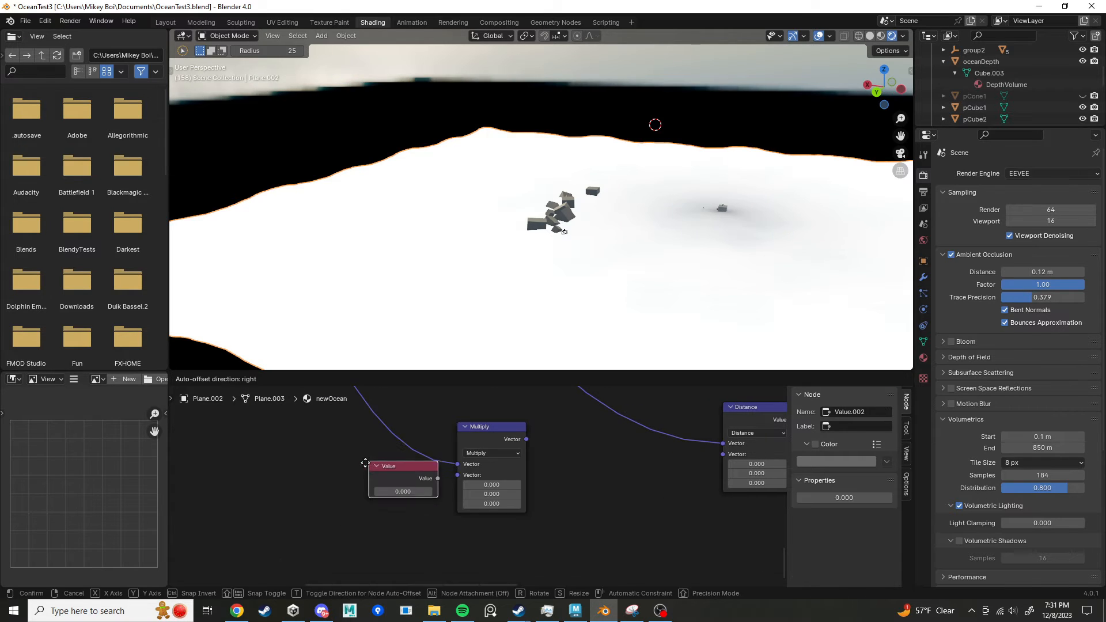
pyautogui.click(326, 470)
pyautogui.moveTo(351, 491); pyautogui.dragTo(458, 475)
pyautogui.moveTo(571, 462); pyautogui.dragTo(448, 475, button='middle')
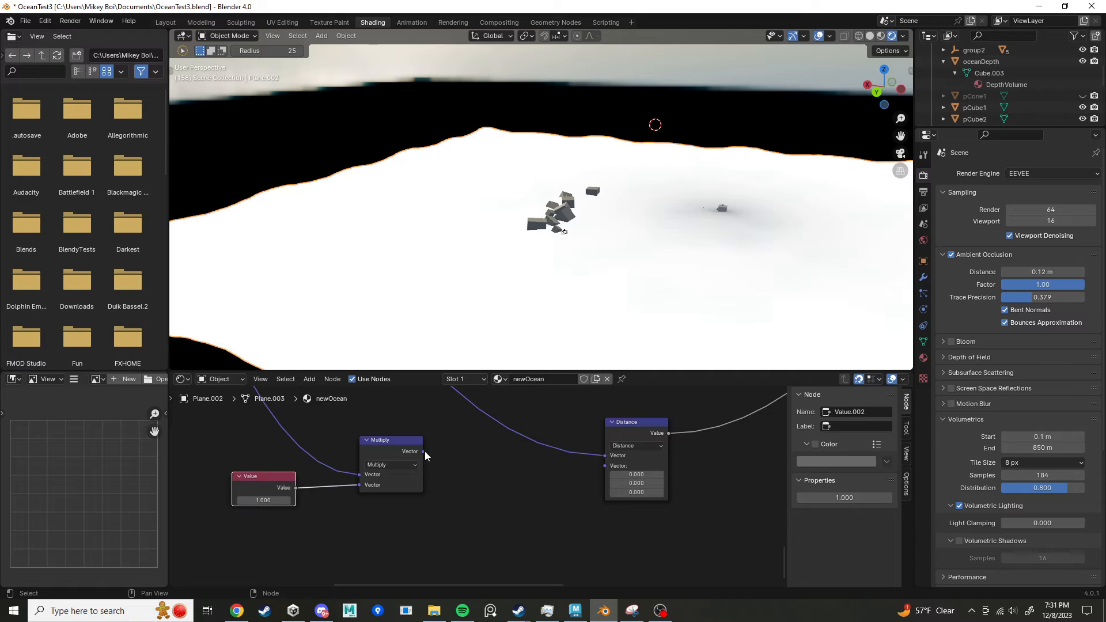
pyautogui.moveTo(423, 452); pyautogui.dragTo(604, 456)
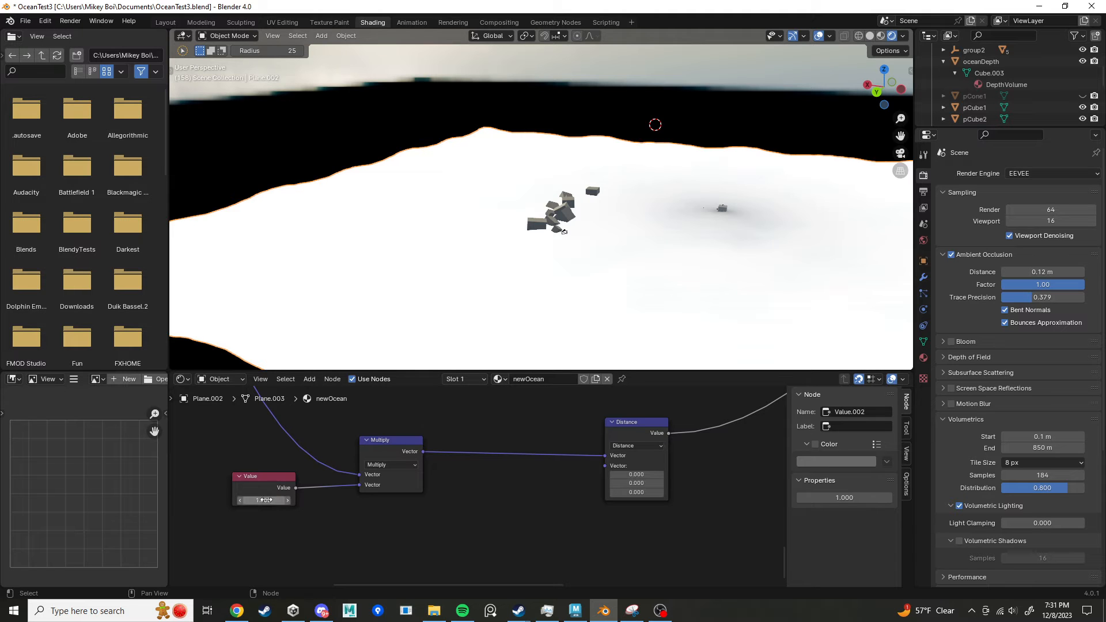
# Step: Lower the Value node feeding Multiply to 0.1, 0.05 and finally 0.02
pyautogui.moveTo(263, 500); pyautogui.dragTo(256, 500)
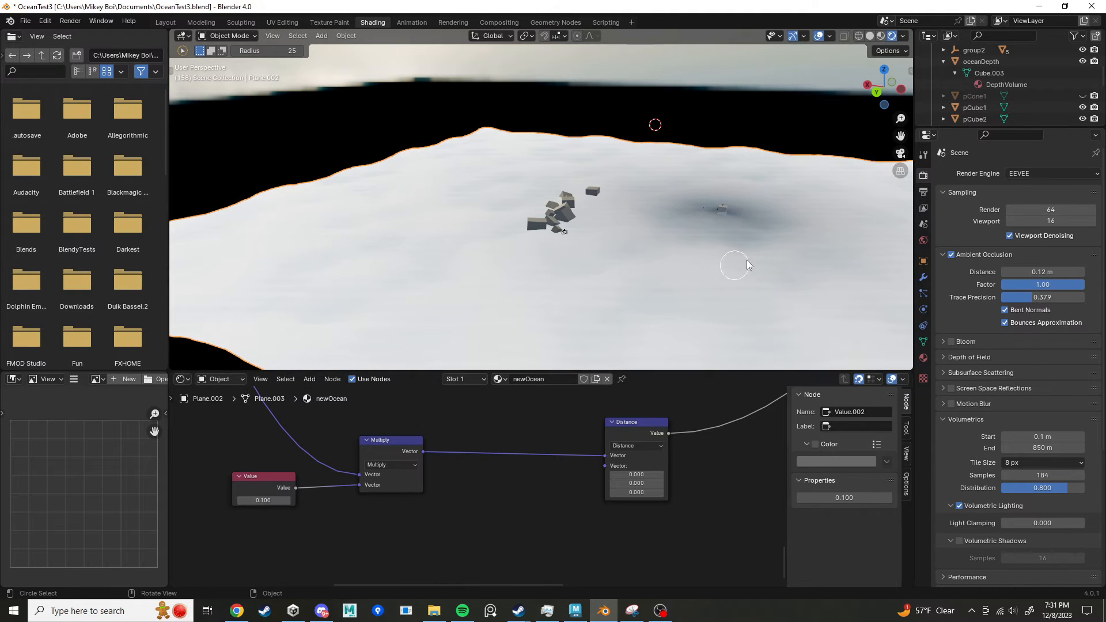
pyautogui.click(275, 500)
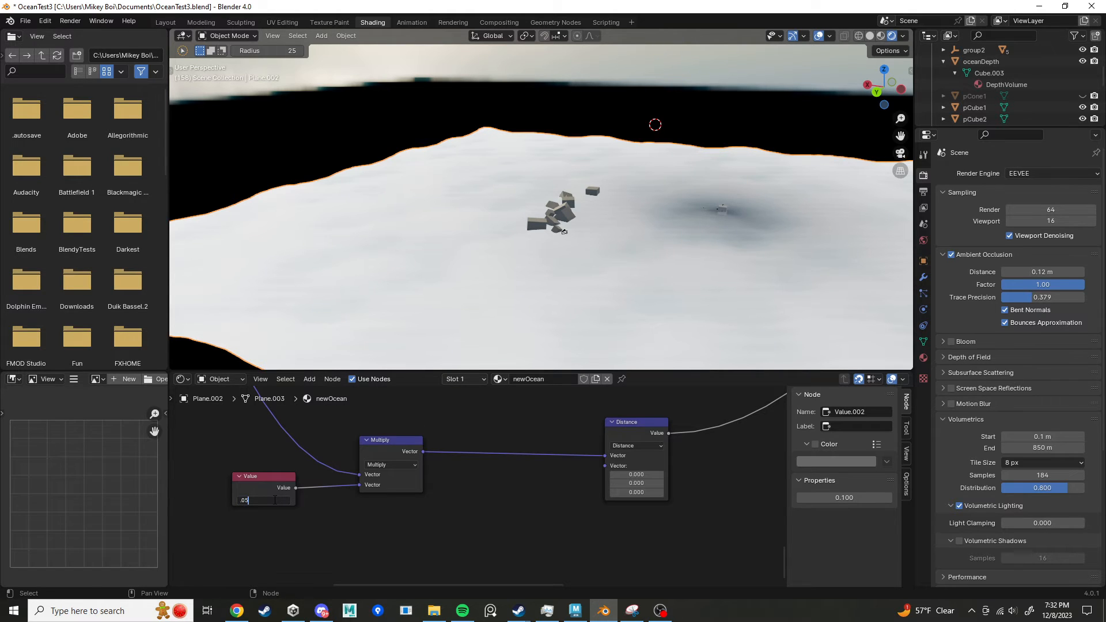
pyautogui.write('.05')
pyautogui.press('Return')
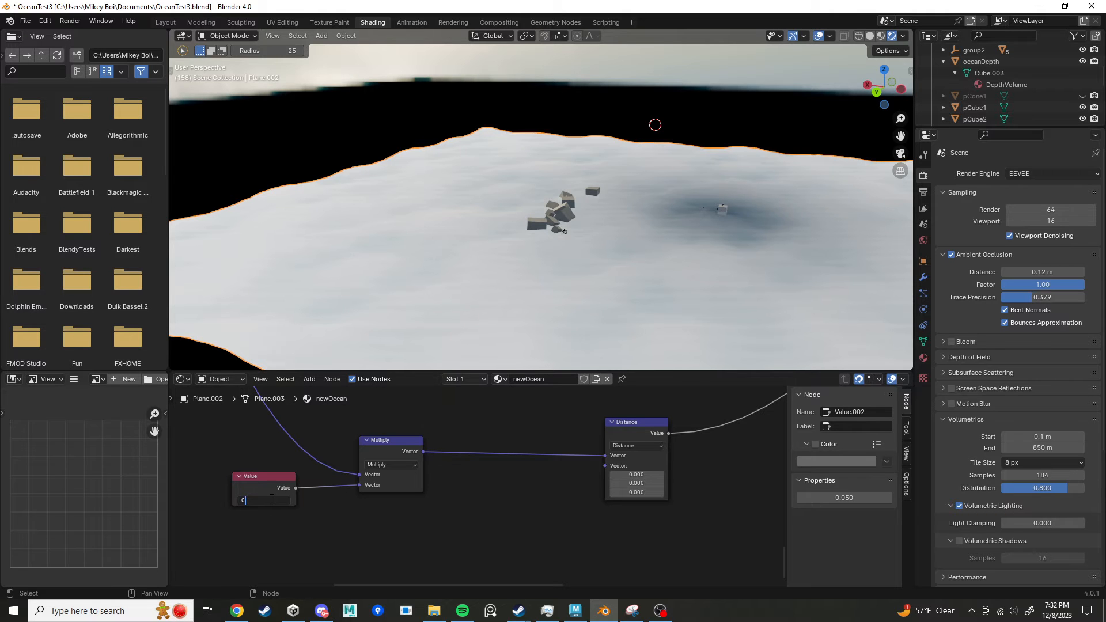
pyautogui.press('Return')
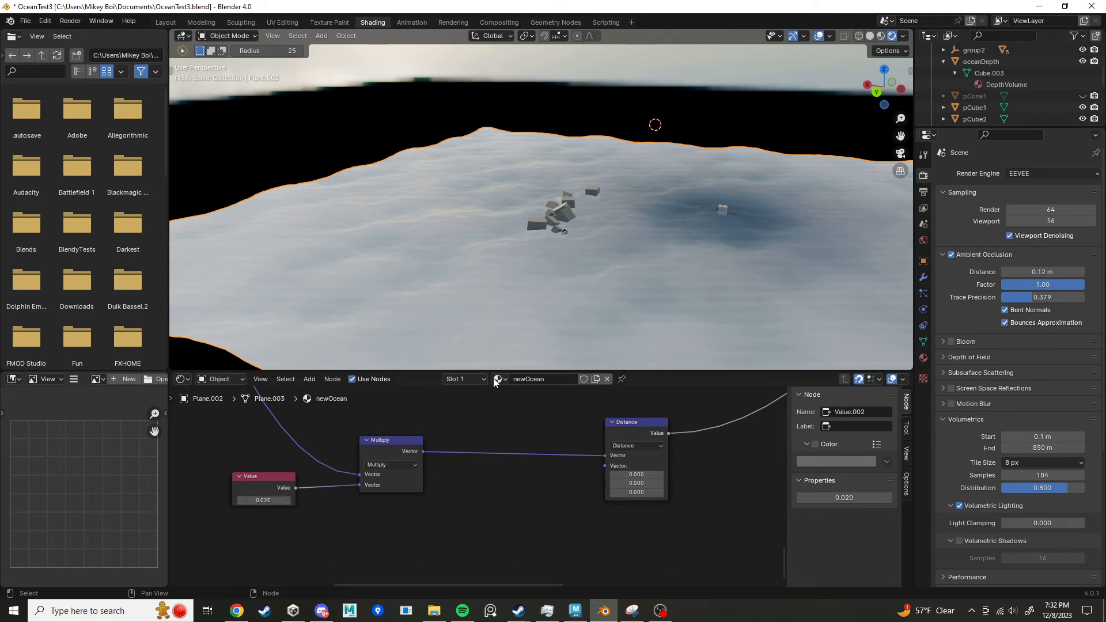
# Step: Move the Distance node closer to Multiply and add an Invert Color node with its Fac fed by the Distance value
pyautogui.scroll(-3, 513, 471)
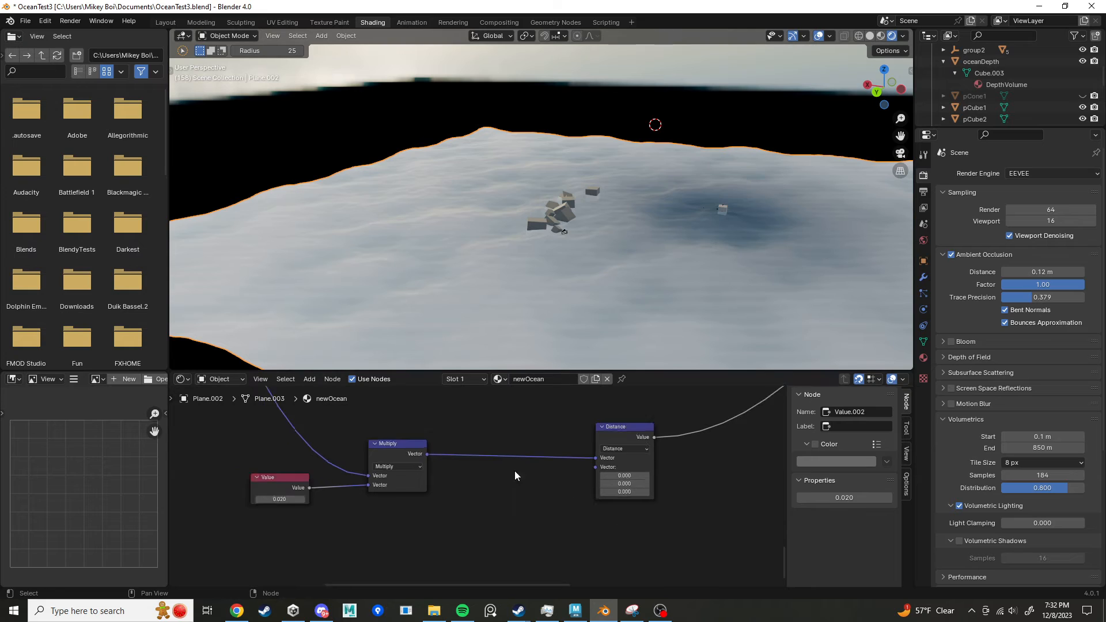
pyautogui.moveTo(519, 488); pyautogui.dragTo(472, 467, button='middle')
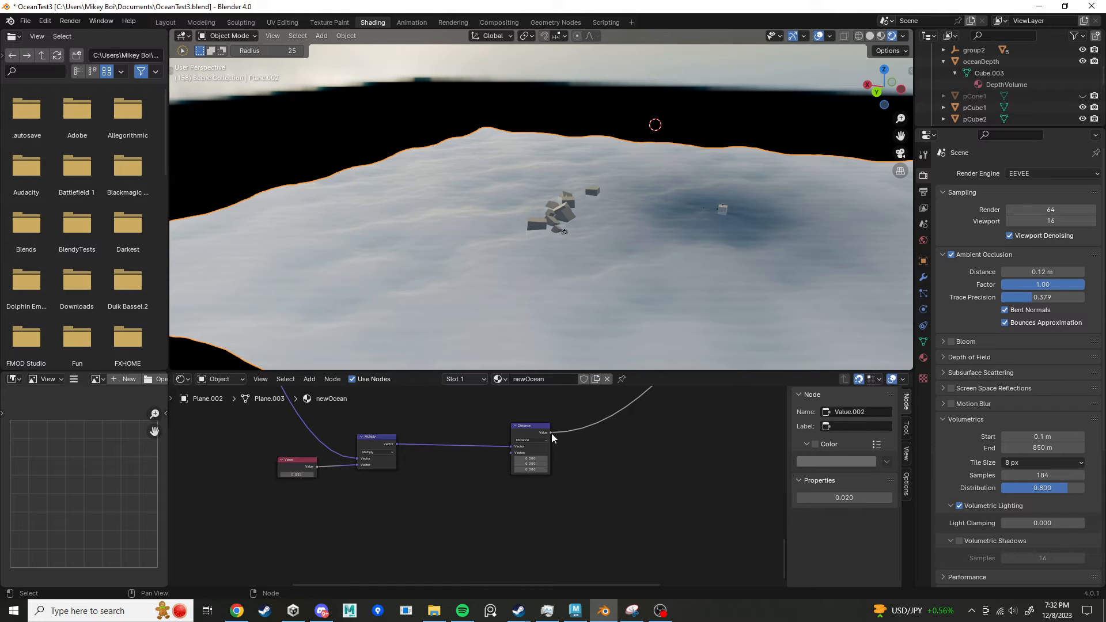
pyautogui.moveTo(535, 430); pyautogui.dragTo(555, 439)
pyautogui.write('in')
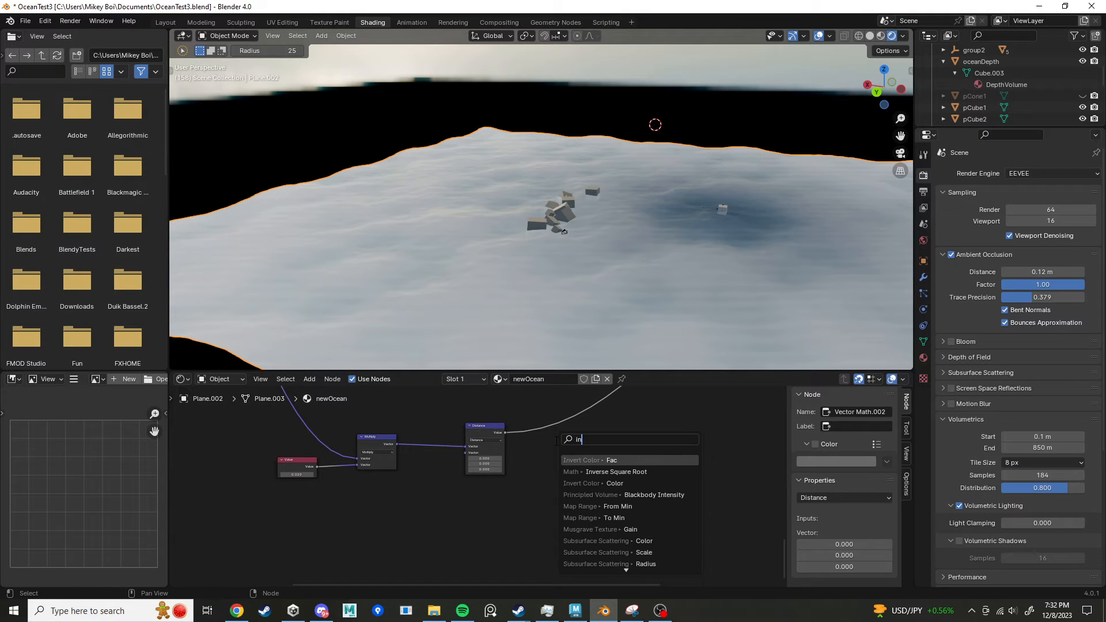
pyautogui.write('ve')
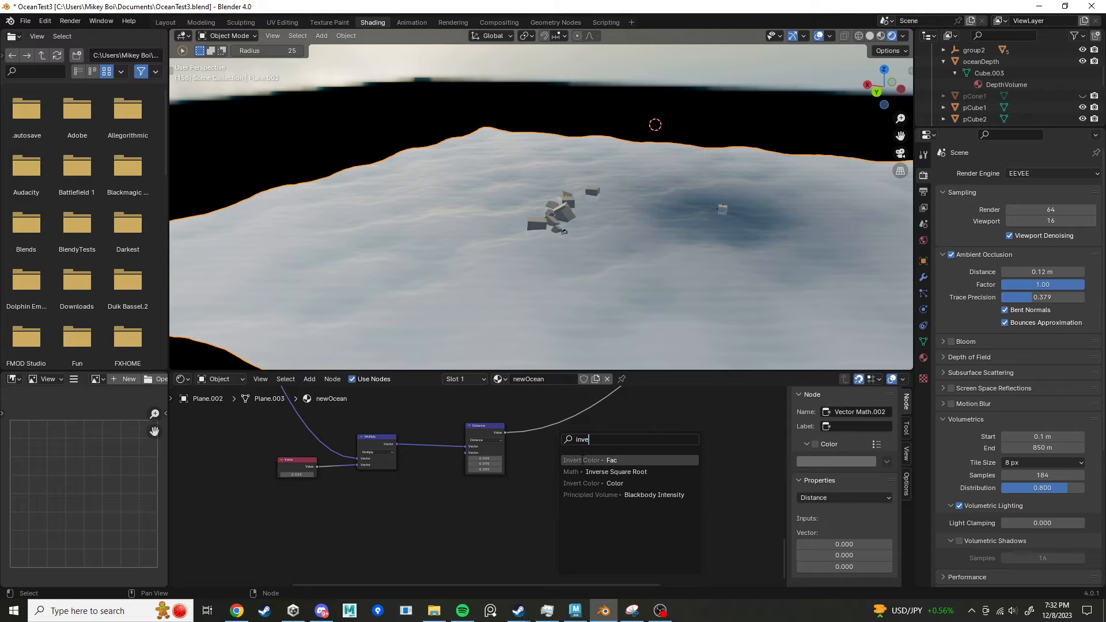
pyautogui.click(587, 459)
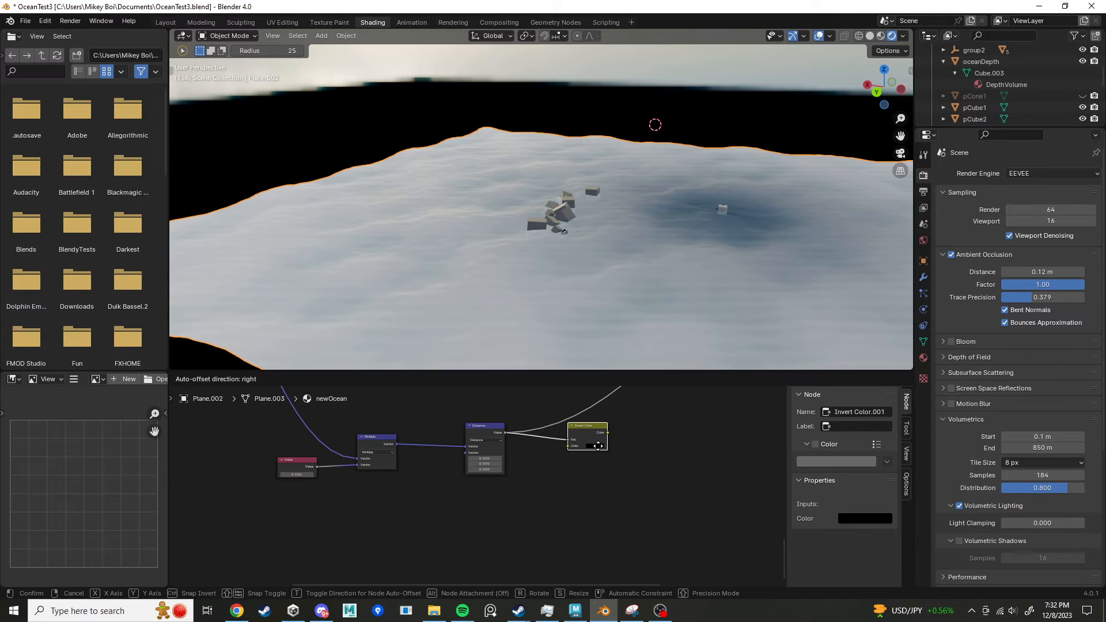
pyautogui.click(589, 442)
# Step: Set the new Invert Color node's color to white and link its output to the Principled BSDF's emission color
pyautogui.scroll(-3, 587, 465)
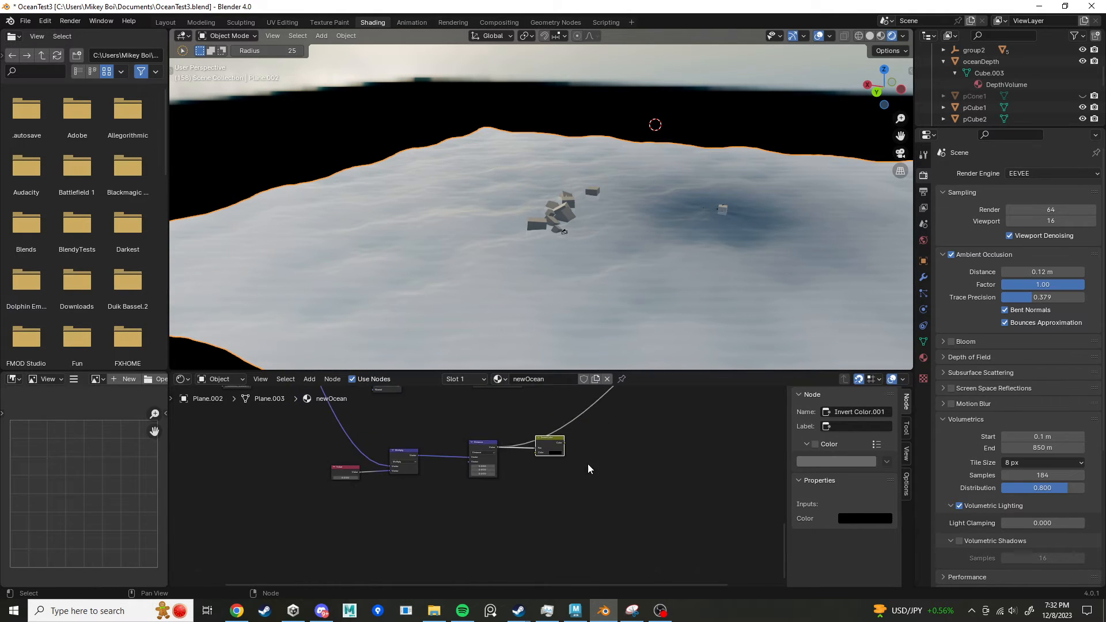
pyautogui.click(850, 517)
pyautogui.moveTo(954, 395); pyautogui.dragTo(954, 341)
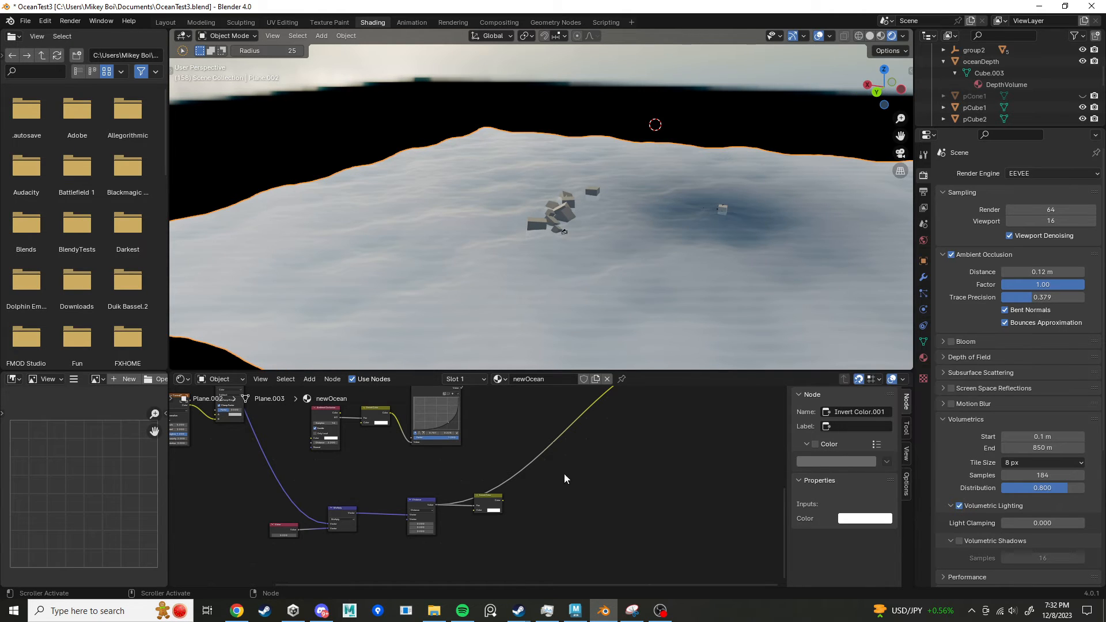
pyautogui.scroll(-2, 507, 507)
pyautogui.moveTo(431, 537); pyautogui.dragTo(590, 417)
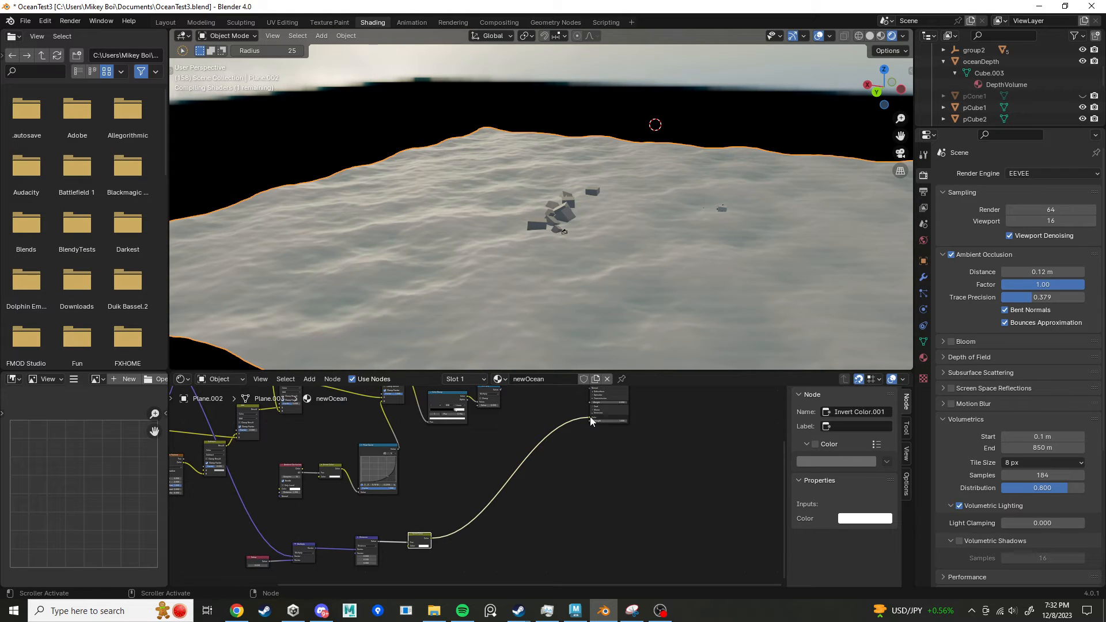
# Step: Add a Clamp node with its Value input fed by the new Invert Color node's output
pyautogui.moveTo(502, 509); pyautogui.dragTo(484, 528, button='middle')
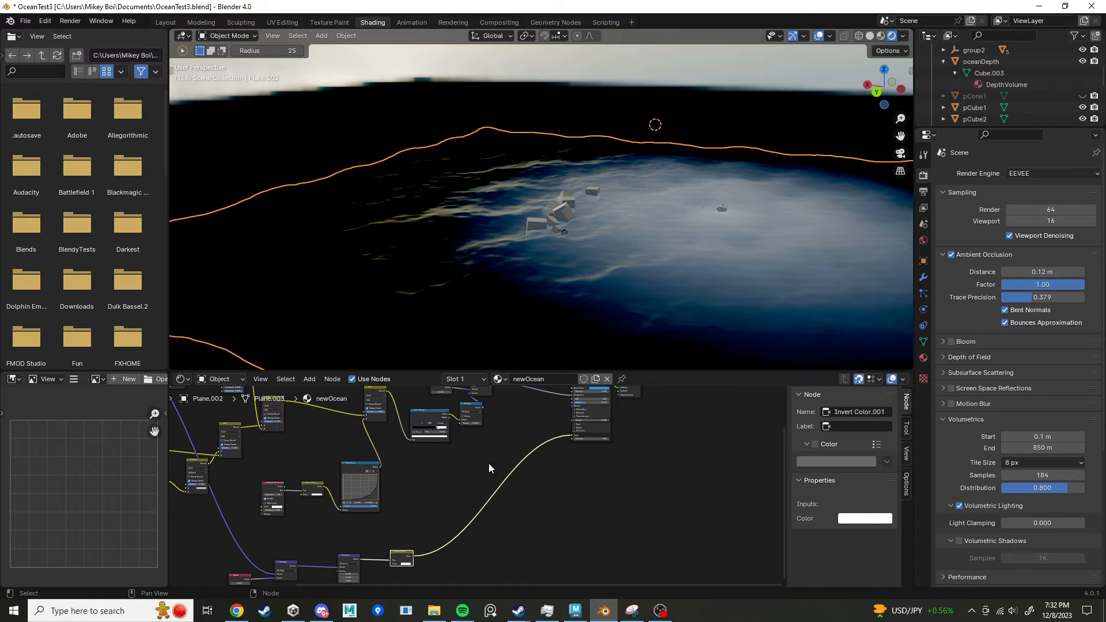
pyautogui.scroll(5, 462, 529)
pyautogui.moveTo(462, 529); pyautogui.dragTo(393, 518, button='middle')
pyautogui.scroll(-2, 452, 474)
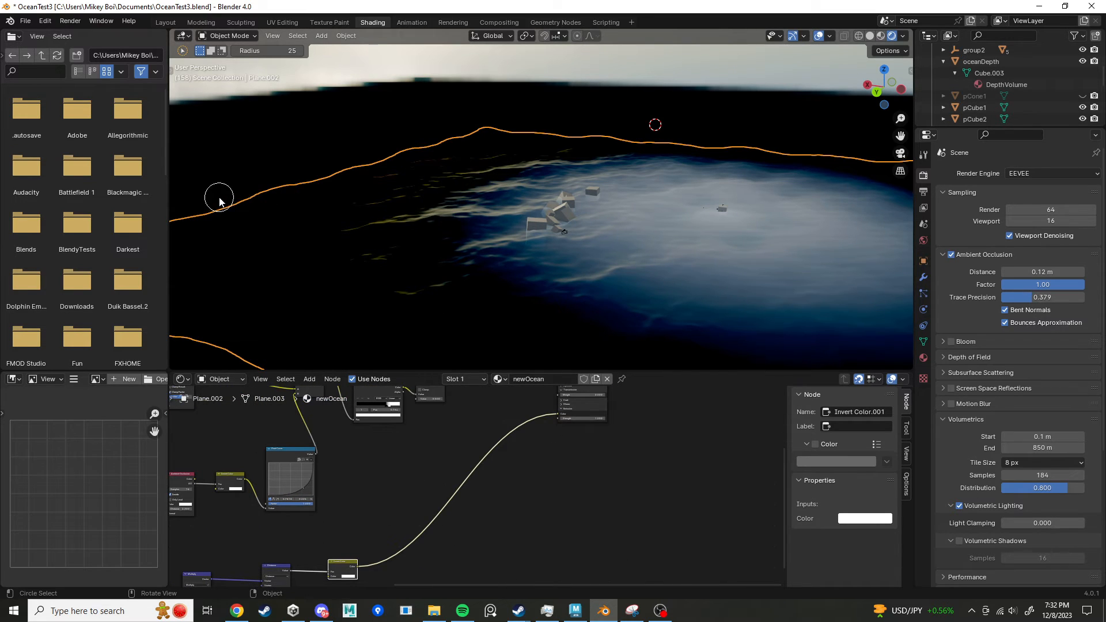
pyautogui.scroll(2, 496, 483)
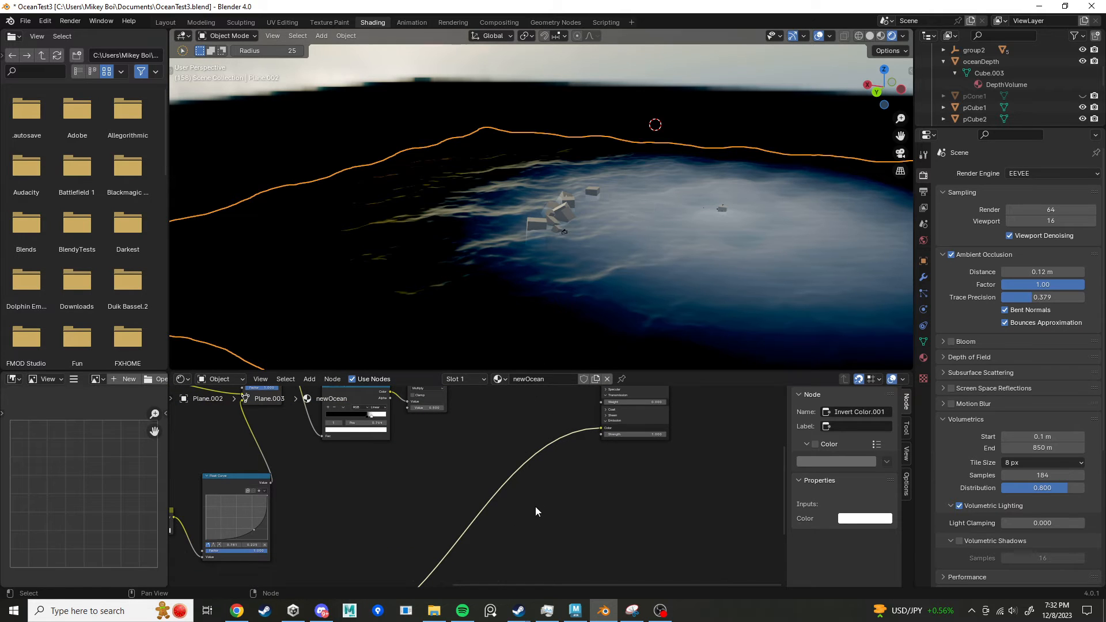
pyautogui.scroll(-3, 534, 508)
pyautogui.moveTo(485, 568); pyautogui.dragTo(433, 512, button='middle')
pyautogui.moveTo(321, 548); pyautogui.dragTo(391, 486)
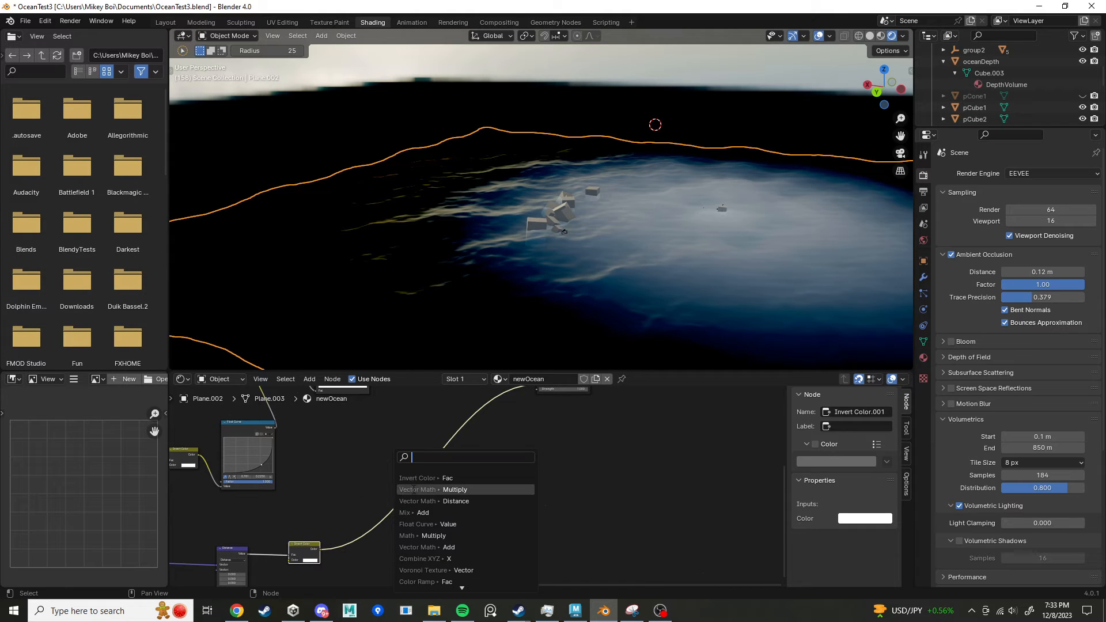
pyautogui.write('clamp')
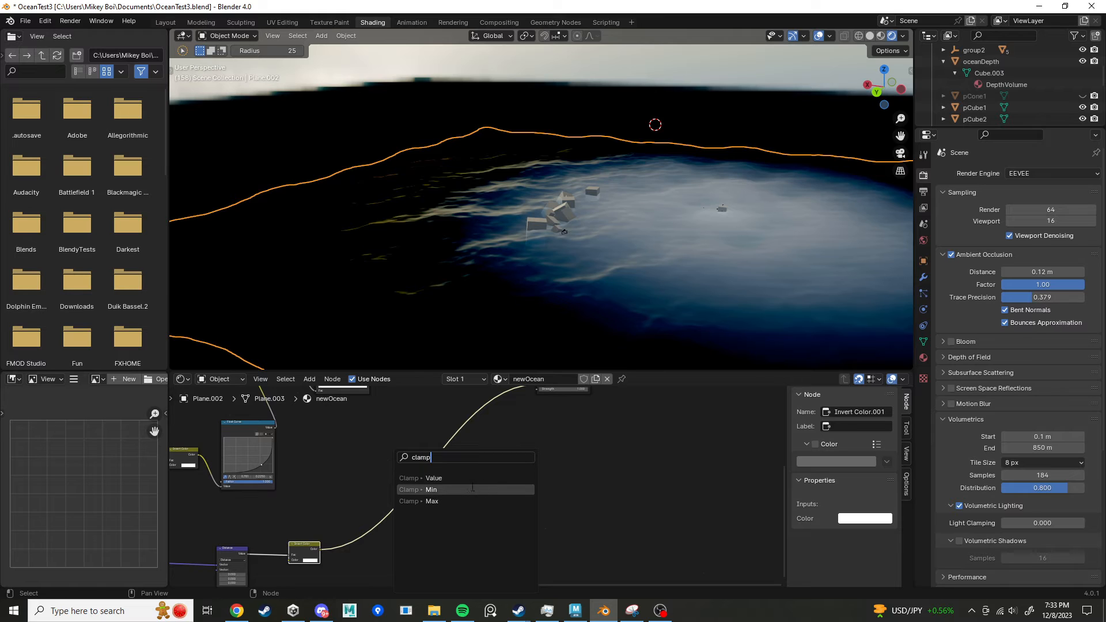
pyautogui.press('Return')
pyautogui.click(420, 547)
# Step: Link the Clamp node's Result to the Principled BSDF's emission color
pyautogui.scroll(2, 397, 558)
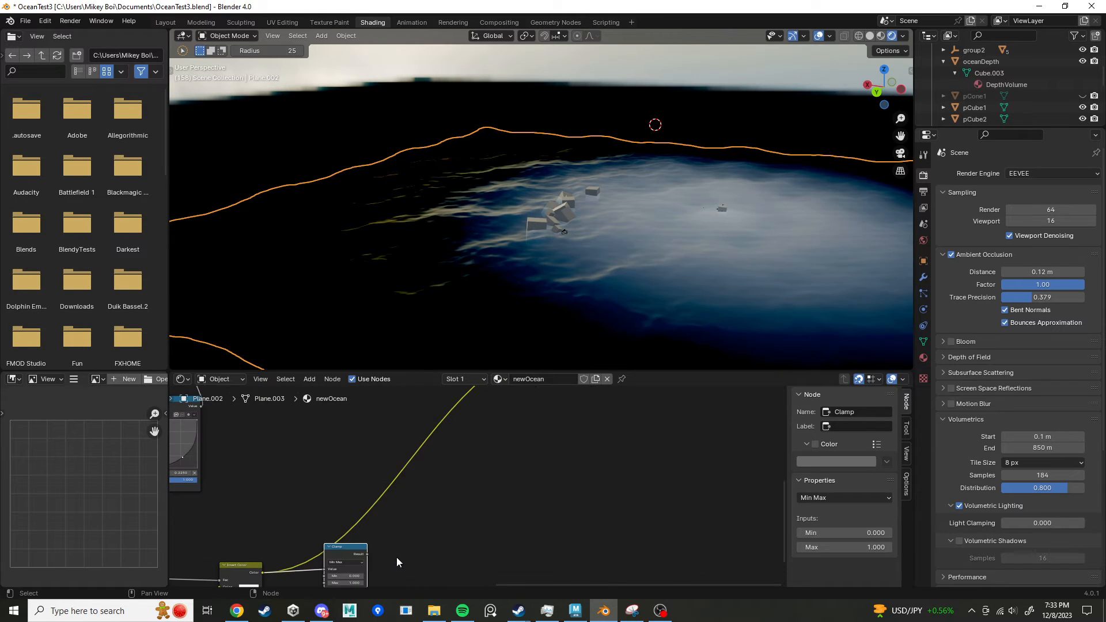
pyautogui.scroll(2, 459, 505)
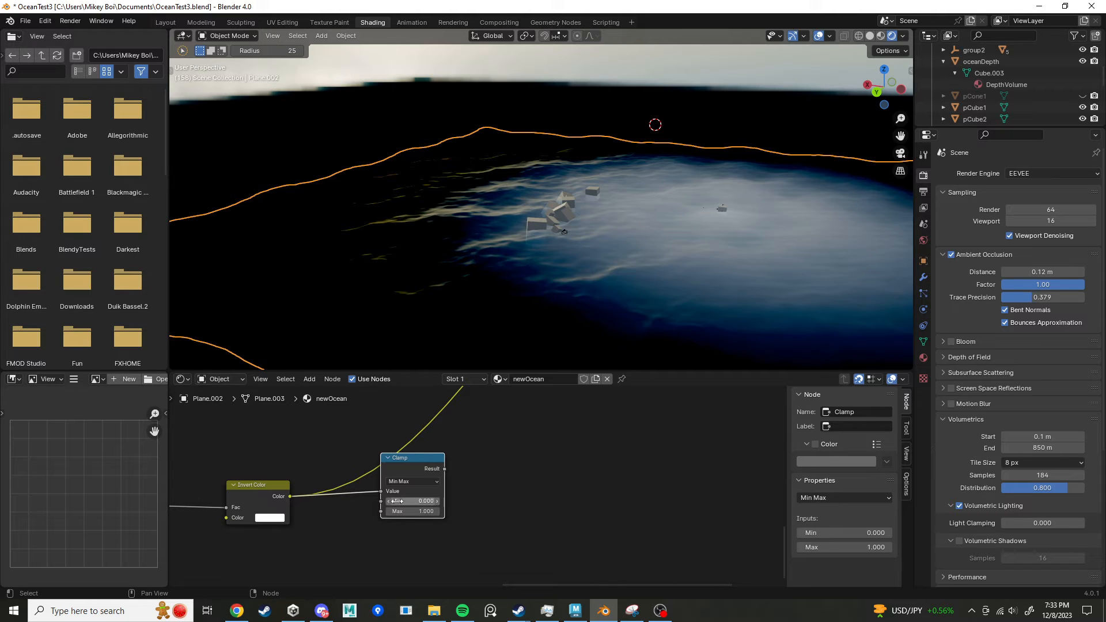
pyautogui.scroll(-3, 513, 486)
pyautogui.moveTo(520, 467); pyautogui.dragTo(450, 523, button='middle')
pyautogui.scroll(-2, 450, 522)
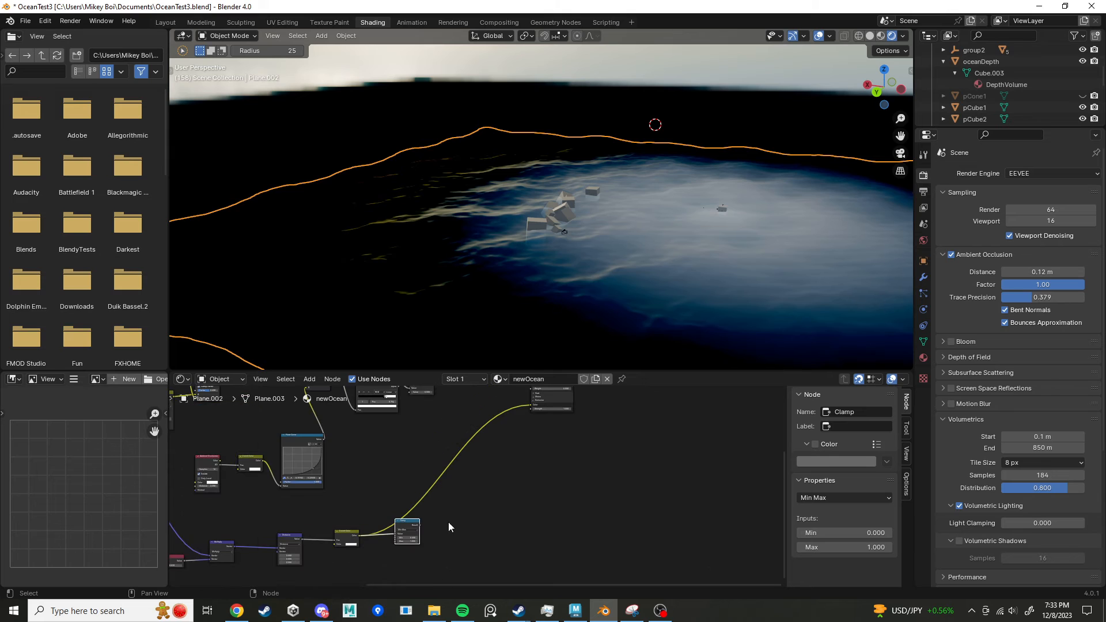
pyautogui.moveTo(419, 524); pyautogui.dragTo(531, 419)
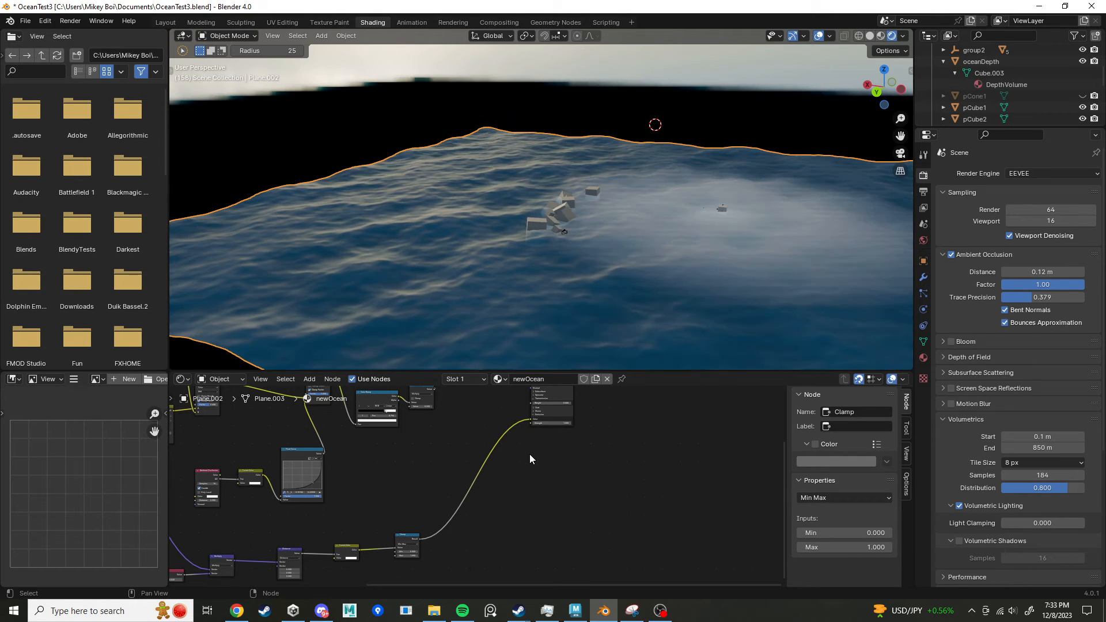
# Step: Set the Value node feeding the vector Multiply to 0.01
pyautogui.scroll(3, 452, 539)
pyautogui.moveTo(466, 539); pyautogui.dragTo(741, 460, button='middle')
pyautogui.scroll(7, 461, 525)
pyautogui.moveTo(436, 519); pyautogui.dragTo(517, 524, button='middle')
pyautogui.scroll(3, 486, 527)
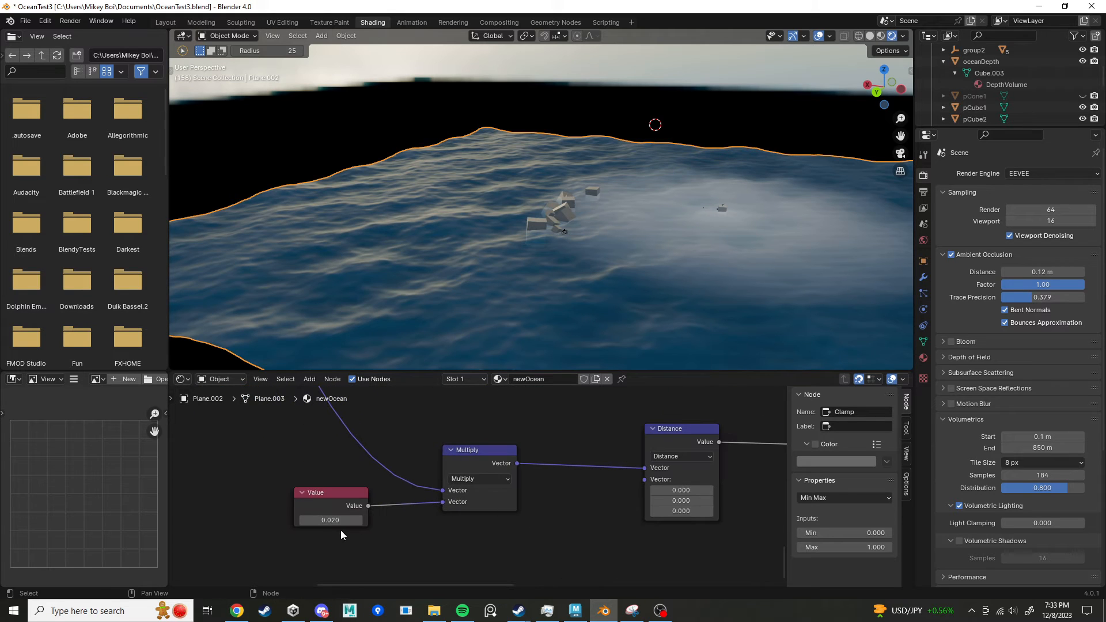
pyautogui.click(339, 520)
pyautogui.click(338, 521)
pyautogui.write('1')
pyautogui.press('Return')
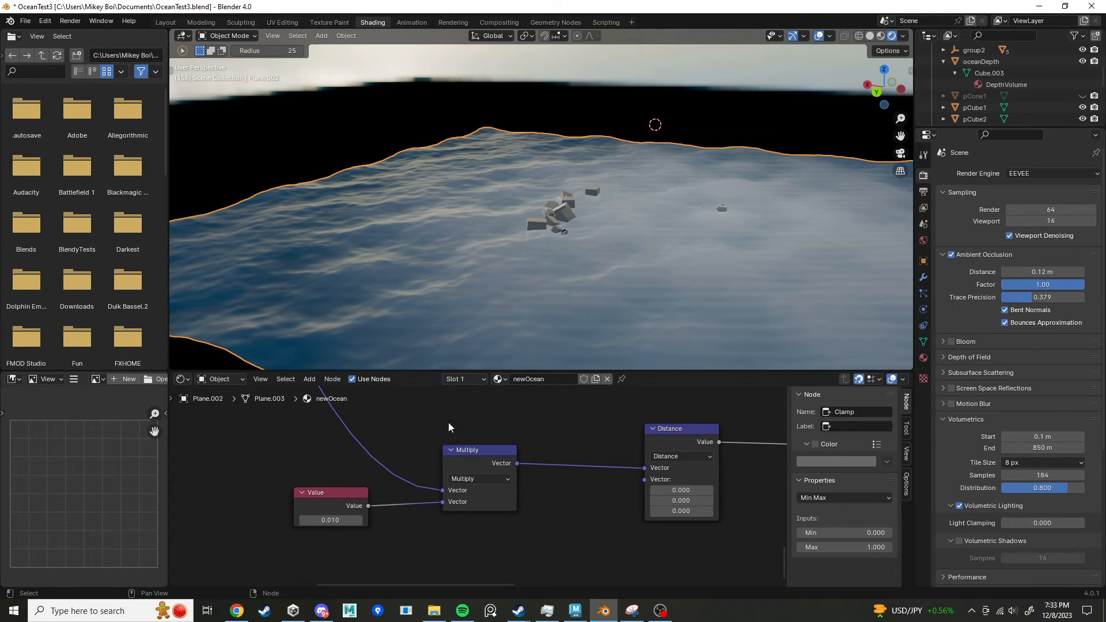
# Step: Check the mask on the ocean plane from above and move the Clamp node closer to Invert Color
pyautogui.scroll(-5, 507, 259)
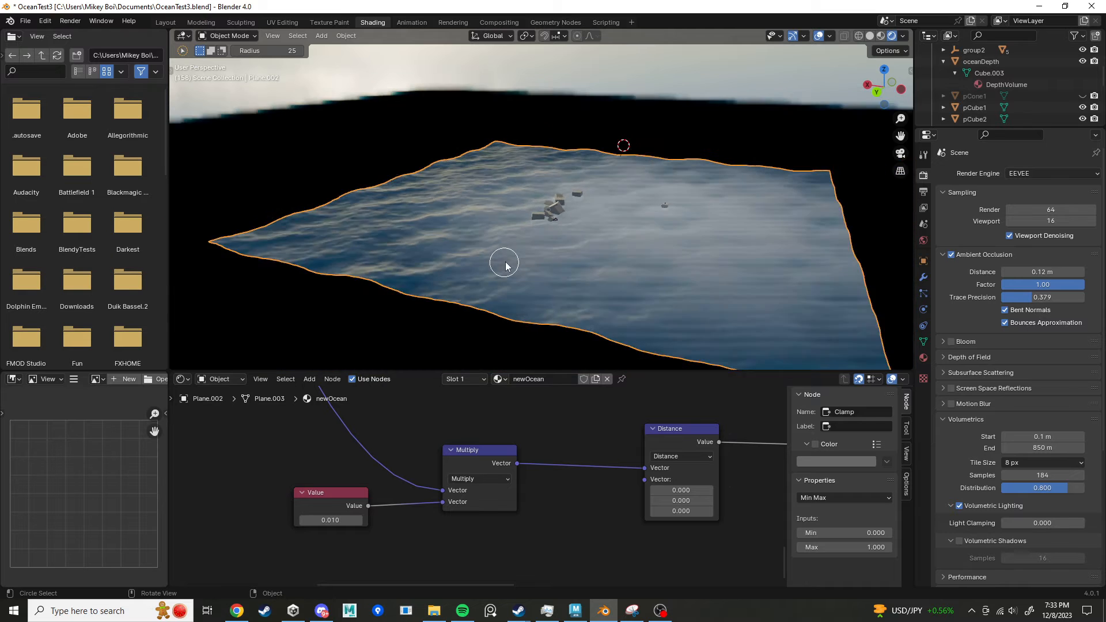
pyautogui.scroll(3, 533, 250)
pyautogui.moveTo(565, 263); pyautogui.dragTo(589, 331, button='middle')
pyautogui.moveTo(636, 239); pyautogui.dragTo(641, 262, button='middle')
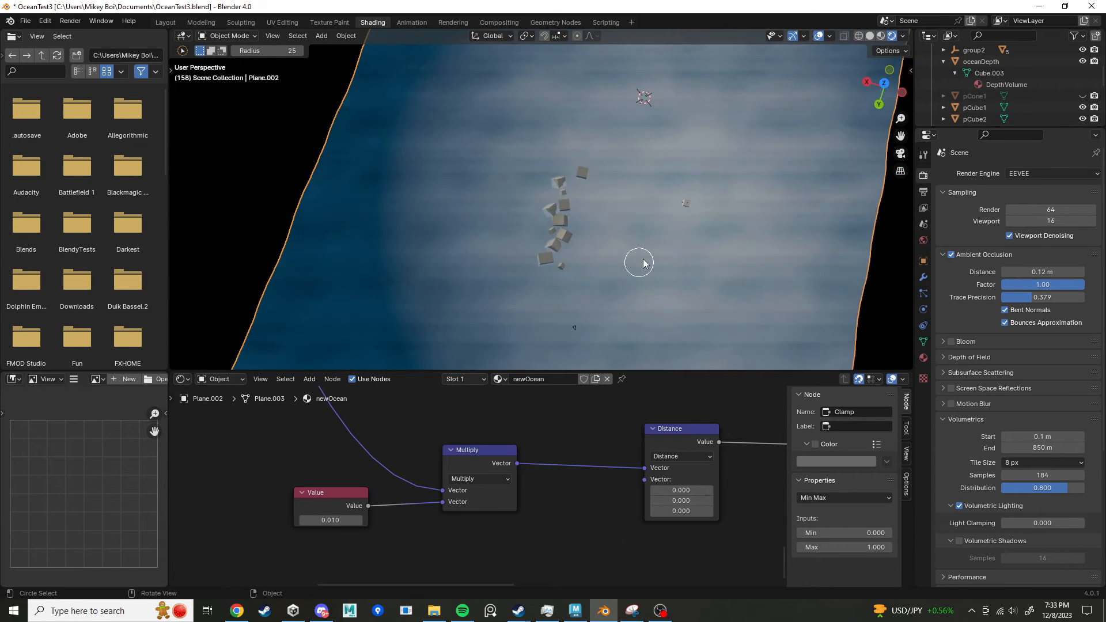
pyautogui.scroll(-4, 518, 486)
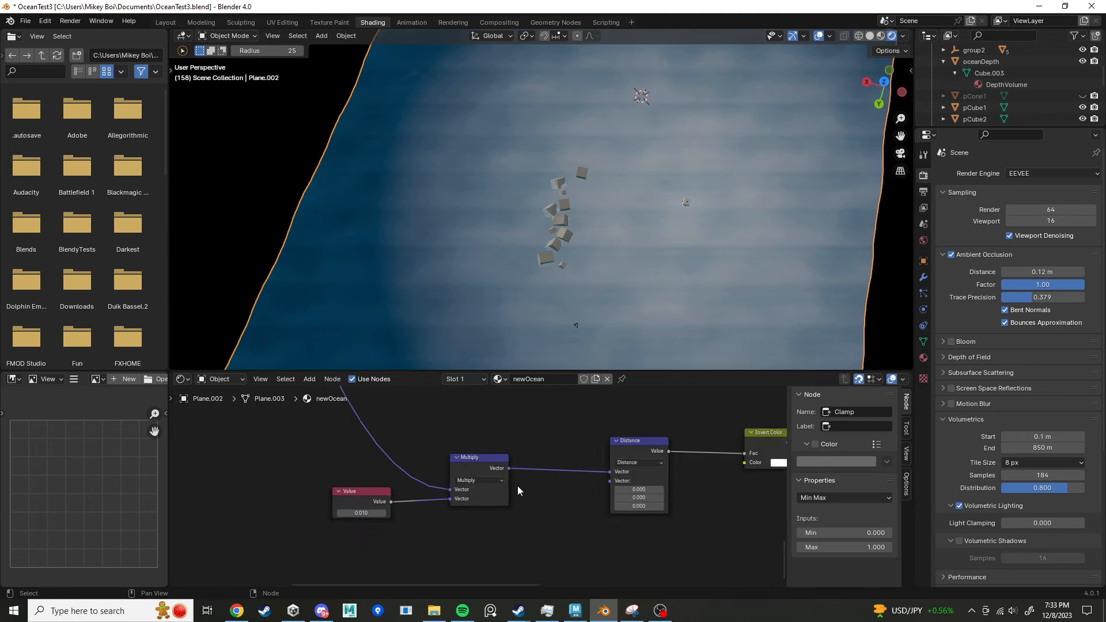
pyautogui.moveTo(656, 514); pyautogui.dragTo(490, 506, button='middle')
pyautogui.scroll(3, 574, 445)
pyautogui.moveTo(573, 444); pyautogui.dragTo(496, 479, button='middle')
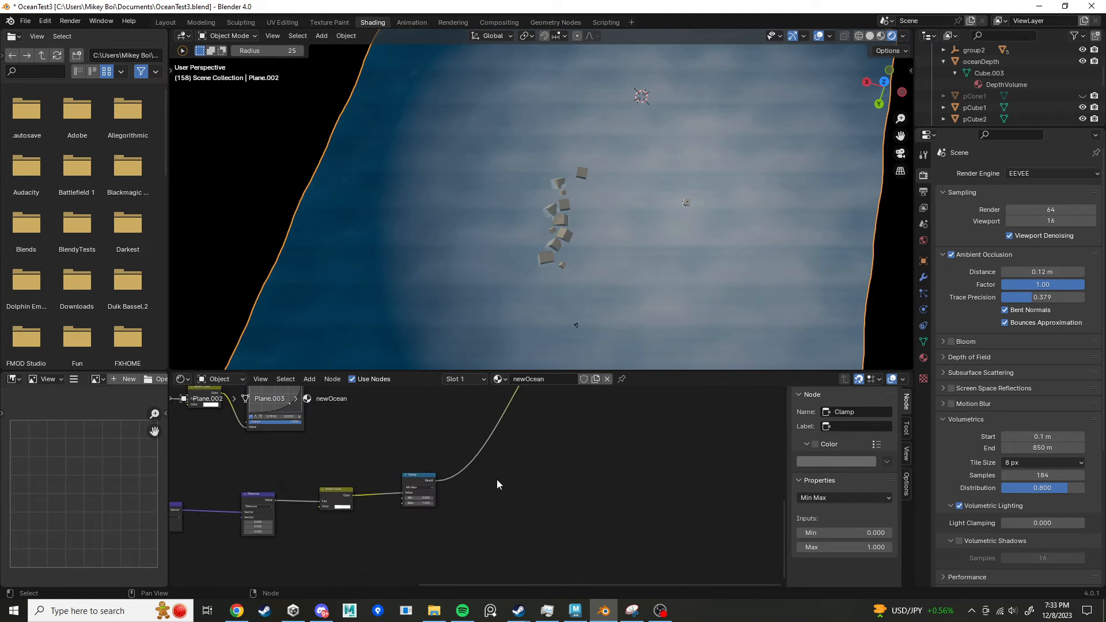
pyautogui.scroll(4, 494, 478)
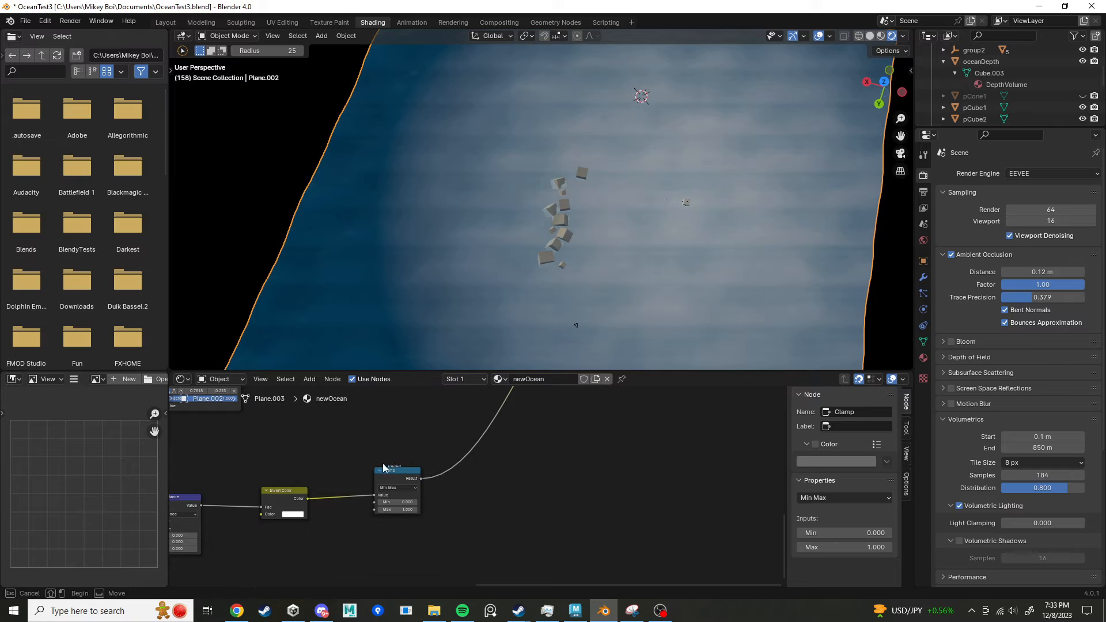
pyautogui.moveTo(400, 471); pyautogui.dragTo(532, 472)
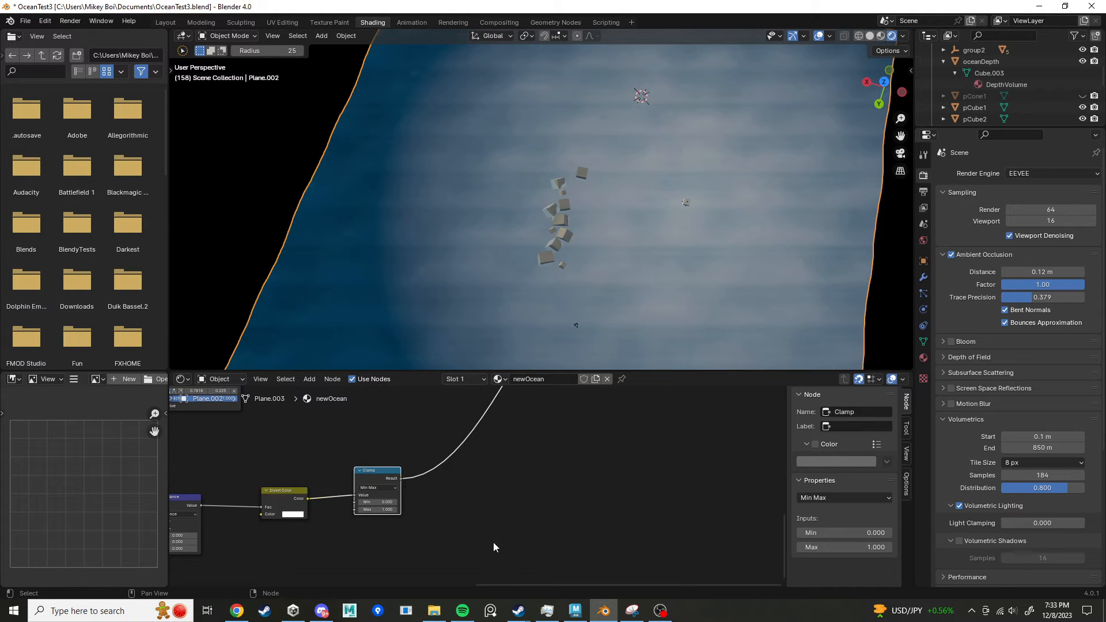
# Step: Switch to Chrome to examine the sine wave visual reference, and return to Blender
pyautogui.click(239, 616)
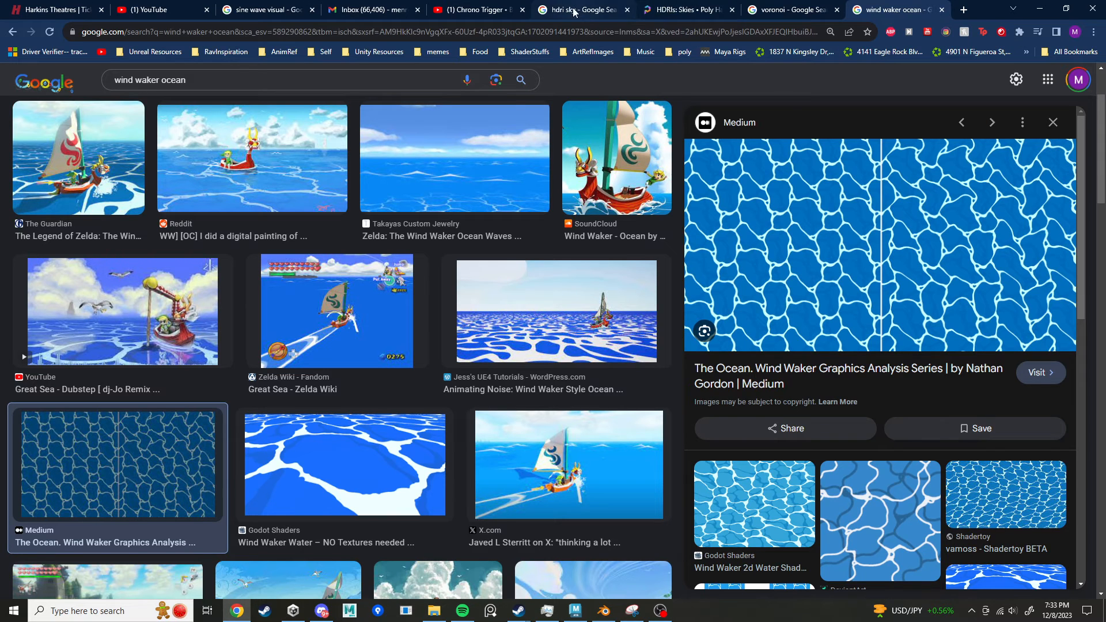
pyautogui.click(267, 10)
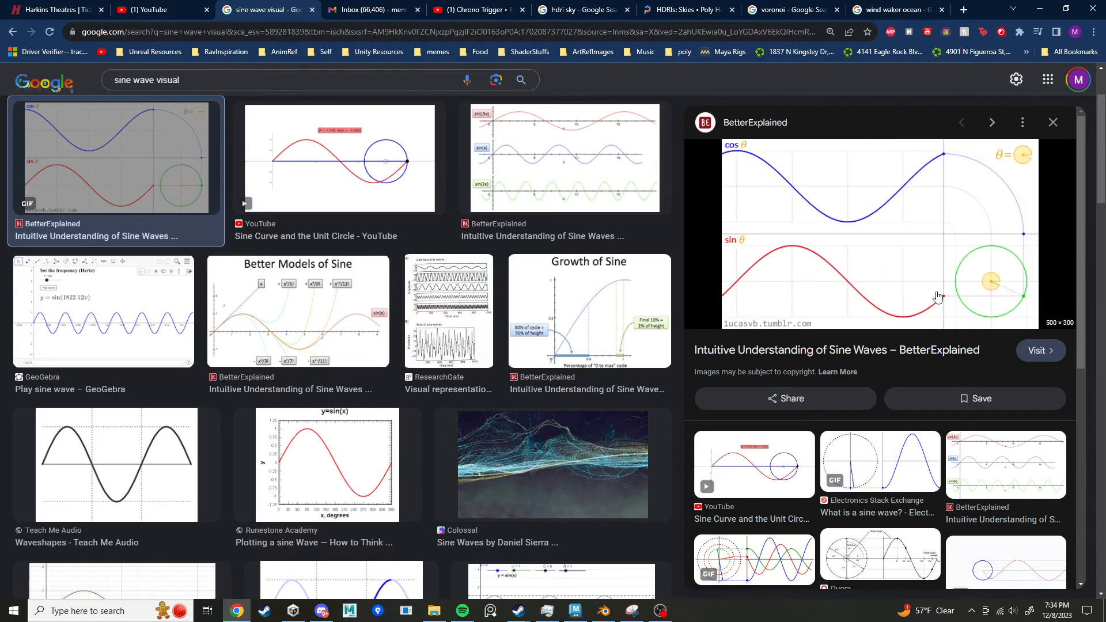
pyautogui.click(599, 615)
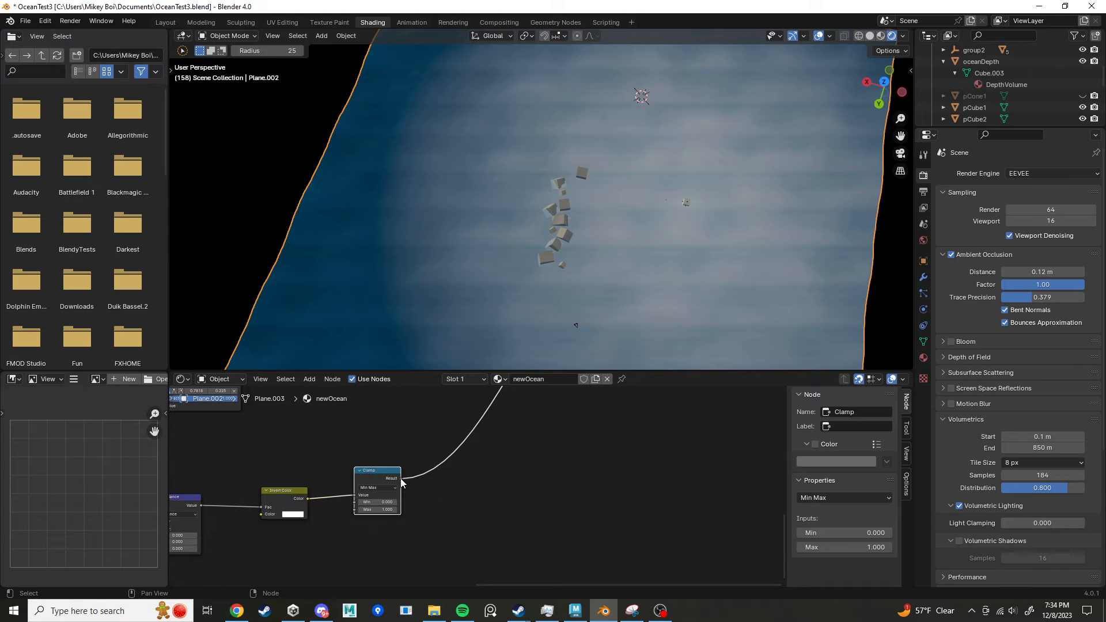
# Step: Add a Sine math node fed by the Clamp node's Result
pyautogui.moveTo(402, 479); pyautogui.dragTo(474, 488)
pyautogui.write('sine')
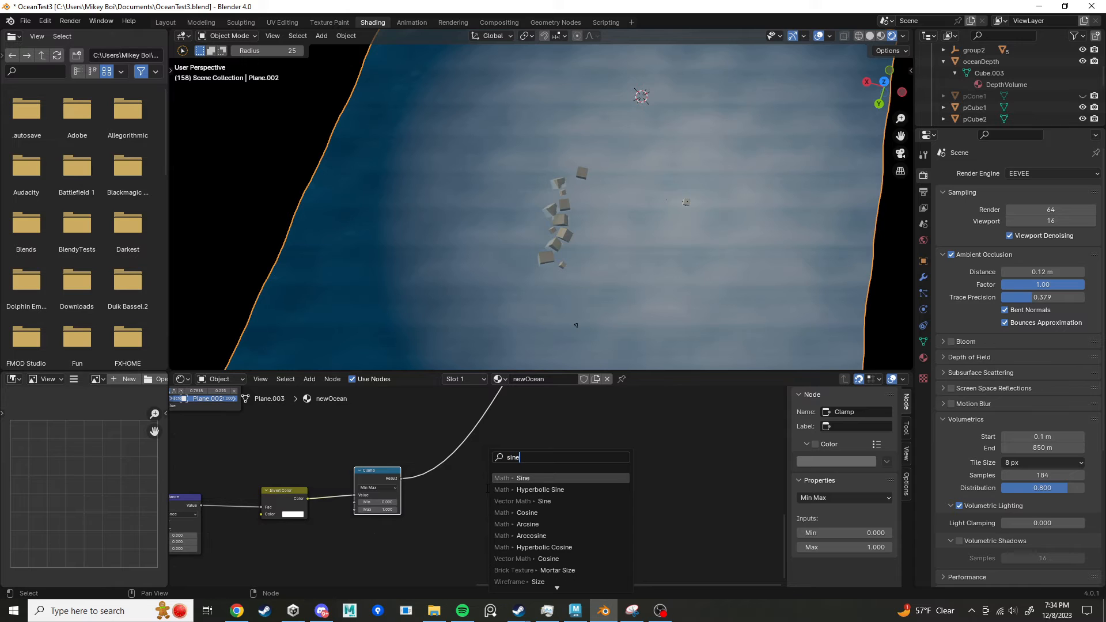
pyautogui.click(523, 479)
pyautogui.click(526, 471)
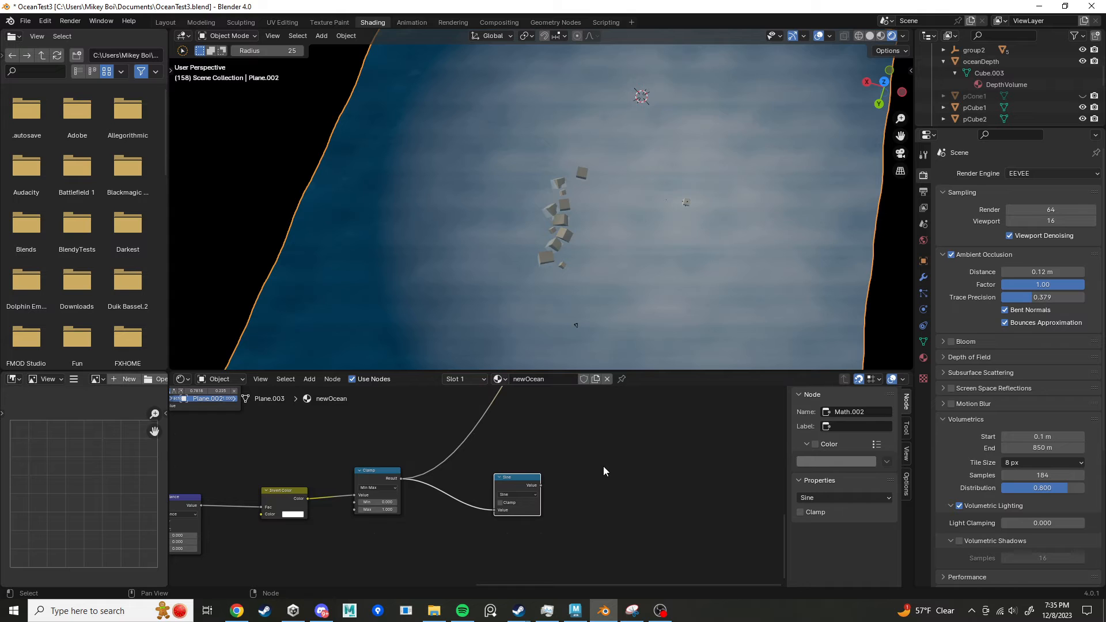
# Step: Recheck the sine curve diagram in Chrome and switch back to Blender
pyautogui.moveTo(237, 610)
pyautogui.click(253, 581)
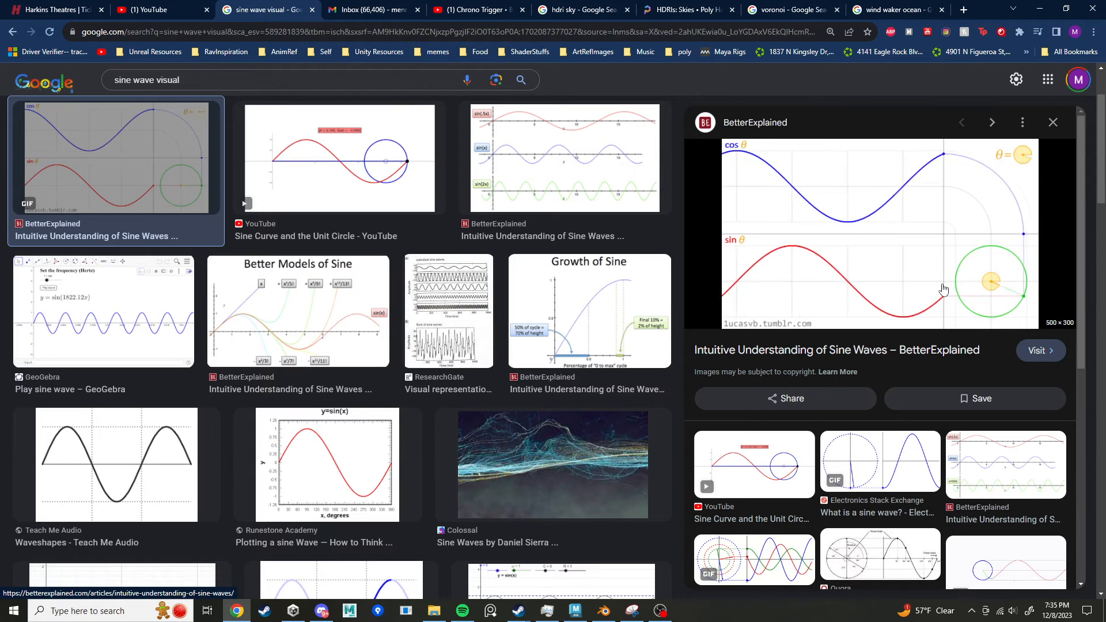
pyautogui.click(604, 610)
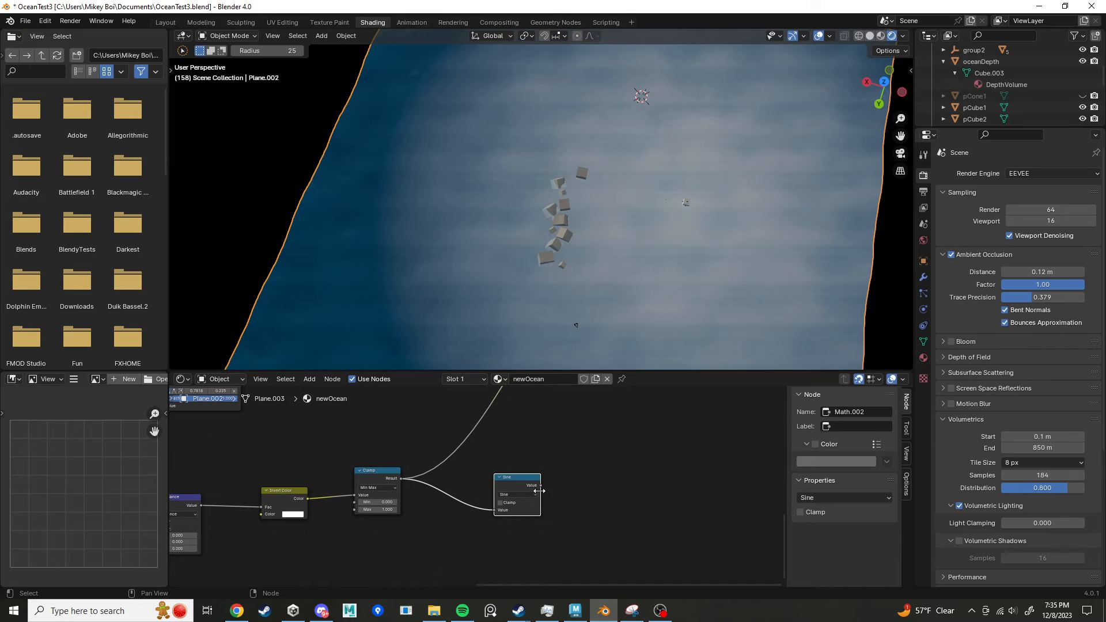
# Step: Link the Sine node's Value output to the Principled BSDF's emission color
pyautogui.moveTo(516, 481); pyautogui.dragTo(510, 469)
pyautogui.scroll(-3, 474, 495)
pyautogui.moveTo(544, 473); pyautogui.dragTo(472, 555, button='middle')
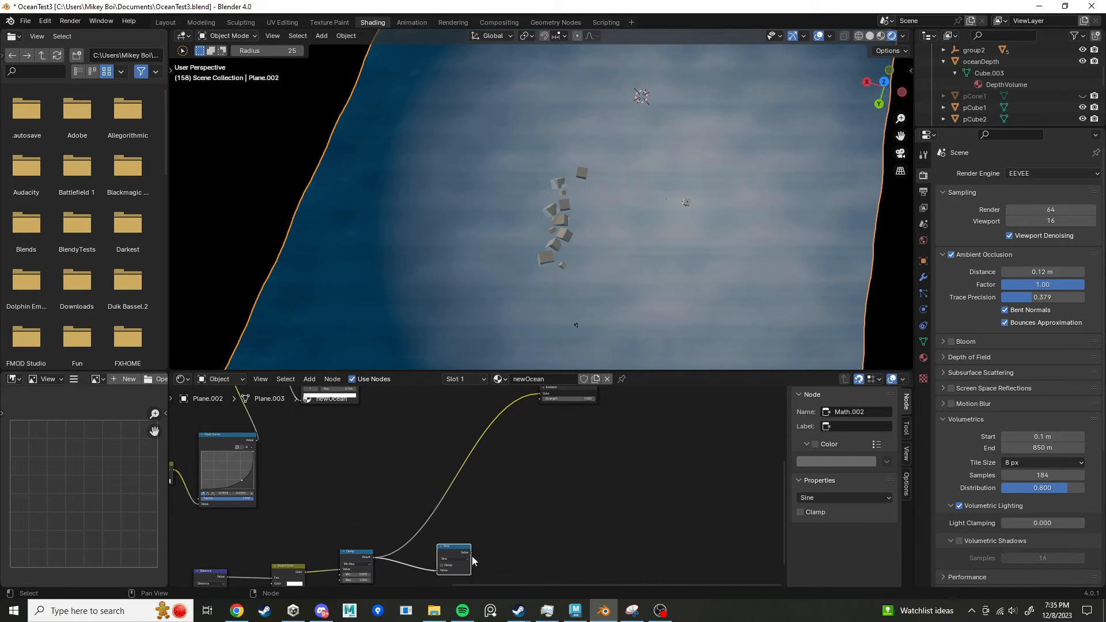
pyautogui.moveTo(471, 553); pyautogui.dragTo(538, 430)
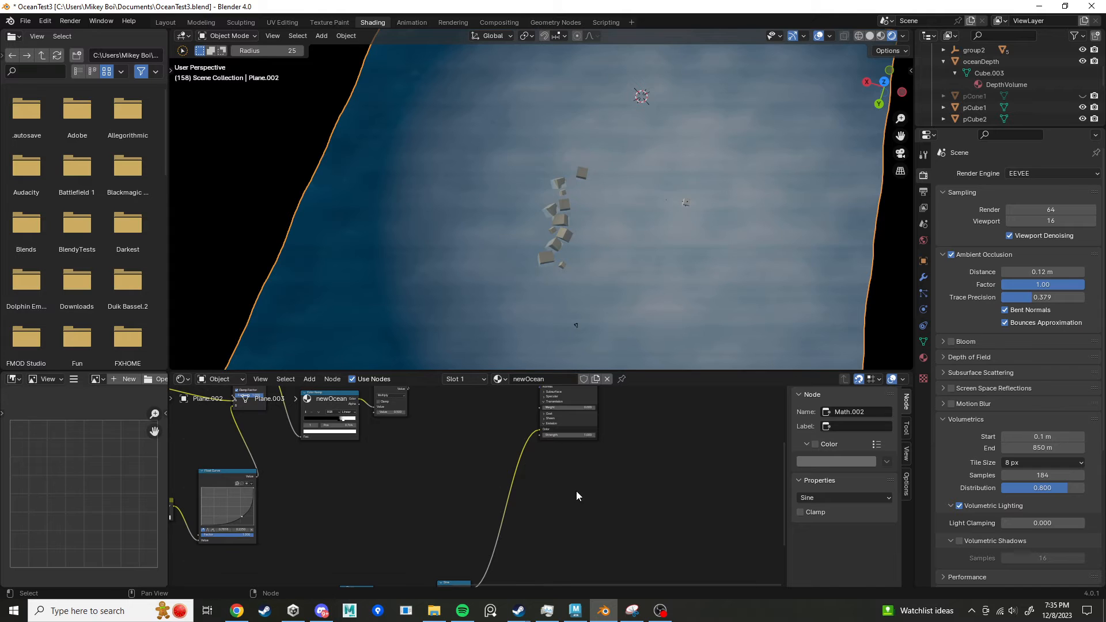
# Step: Move the Sine node away from Clamp and add a Multiply math node below, fed by the Clamp Result
pyautogui.press('KP_Decimal')
pyautogui.moveTo(517, 483); pyautogui.dragTo(540, 473)
pyautogui.scroll(5, 469, 499)
pyautogui.scroll(2, 413, 506)
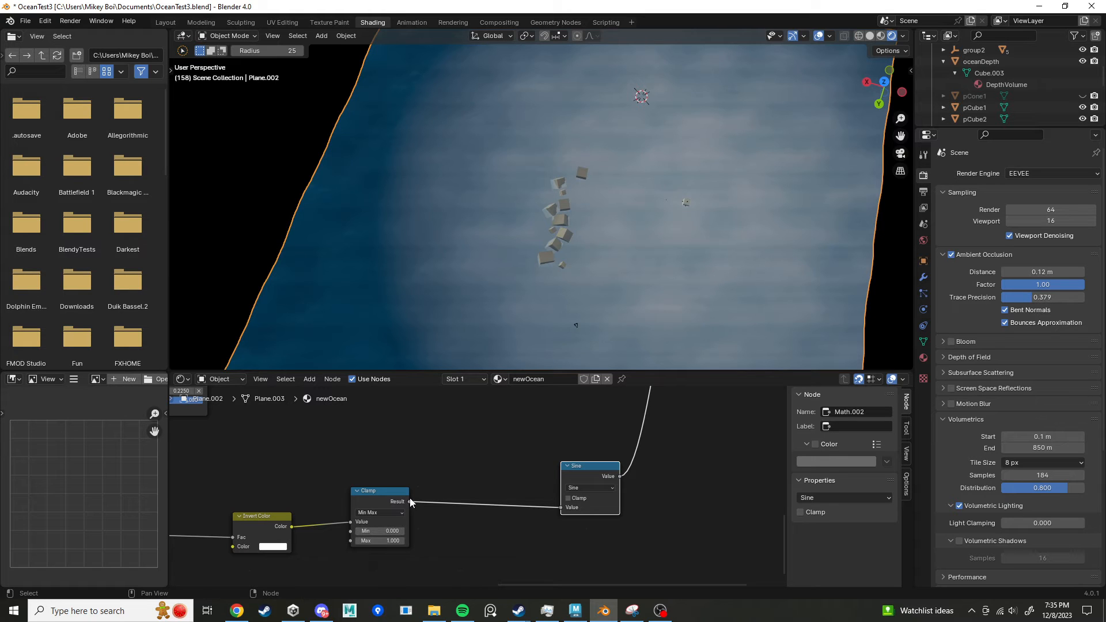
pyautogui.moveTo(410, 502); pyautogui.dragTo(478, 504)
pyautogui.write('mul')
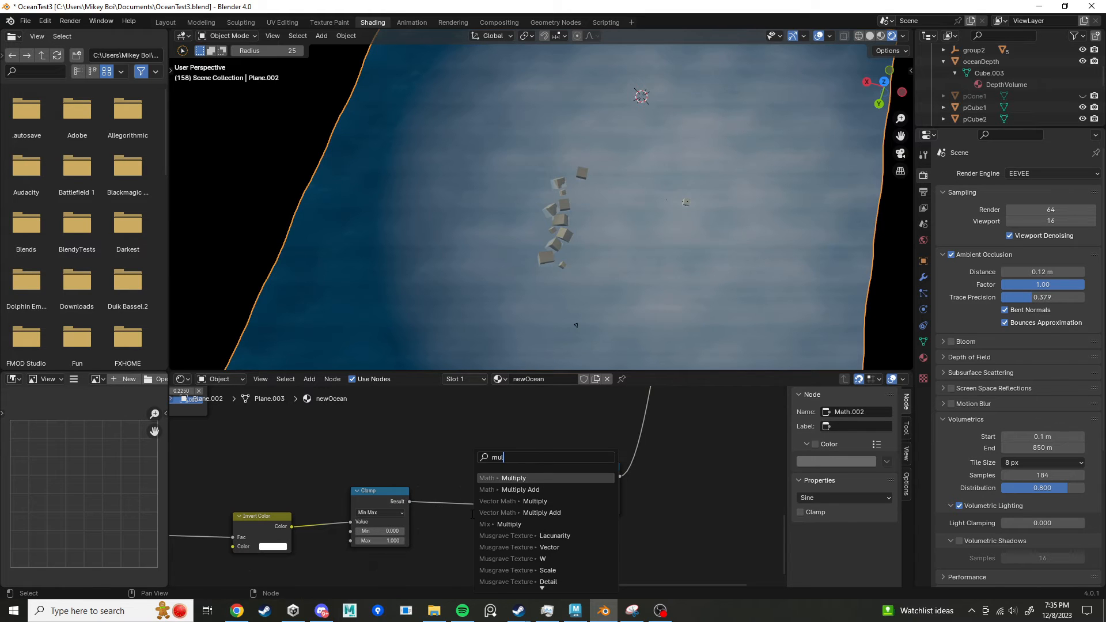
pyautogui.click(504, 499)
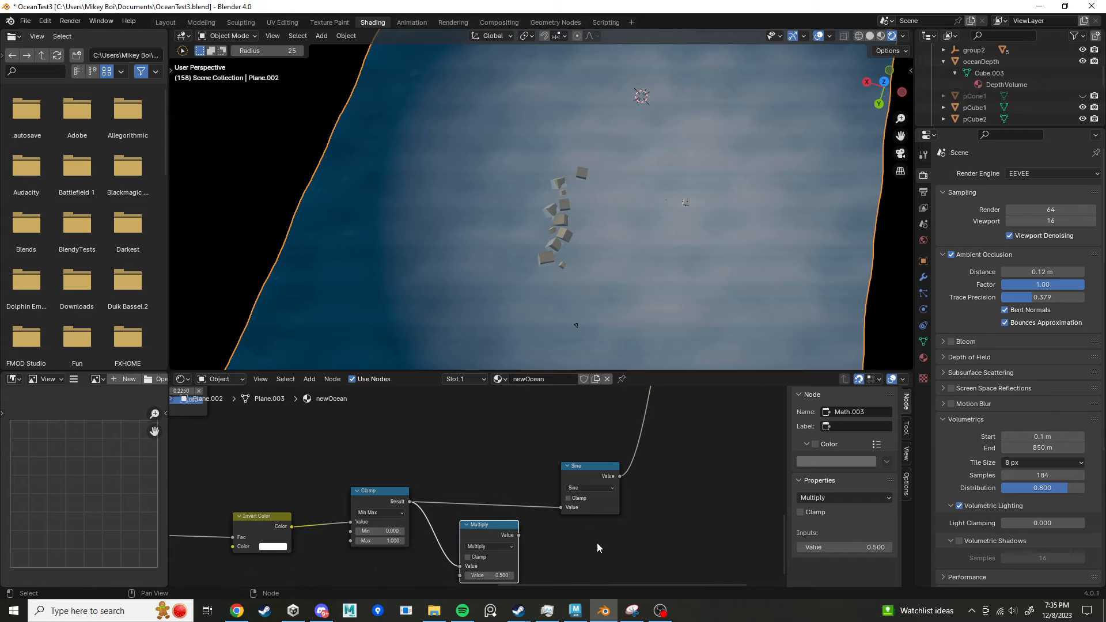
pyautogui.moveTo(596, 543); pyautogui.dragTo(625, 493, button='middle')
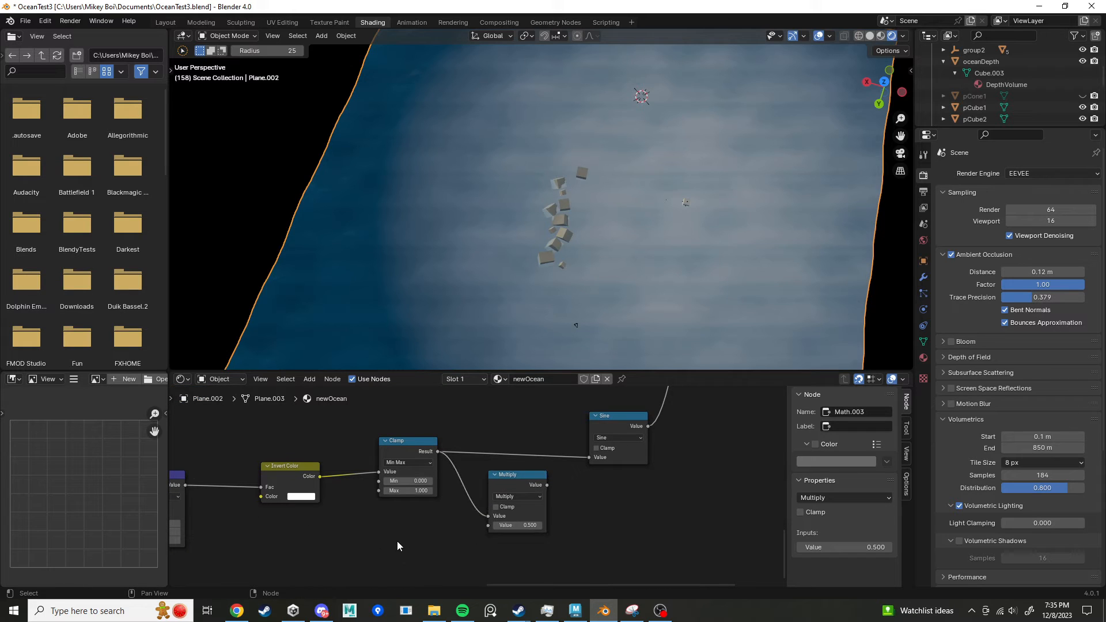
# Step: Add a Value node labelled waveAmount and link it to the new Multiply math node's second value
pyautogui.hotkey('shift', 'a')
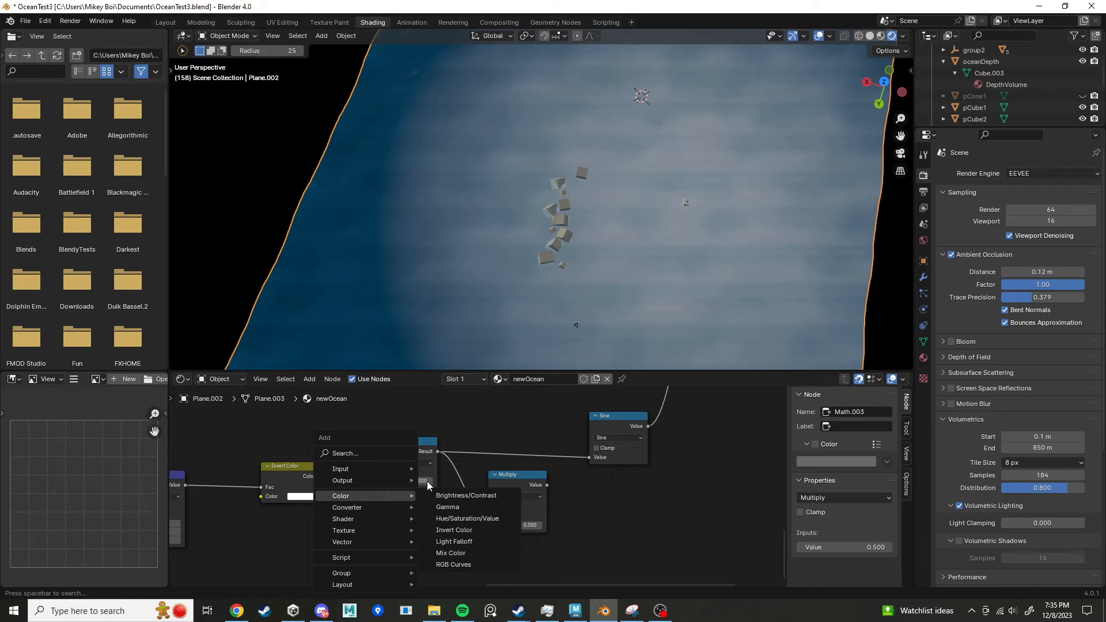
pyautogui.write('va')
pyautogui.click(465, 478)
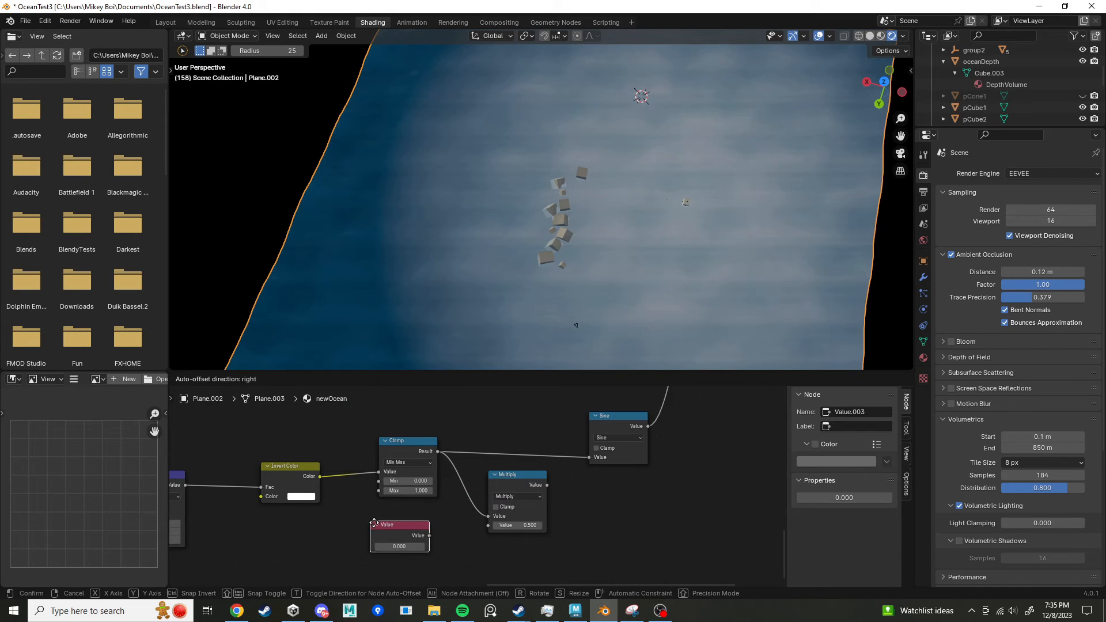
pyautogui.click(374, 523)
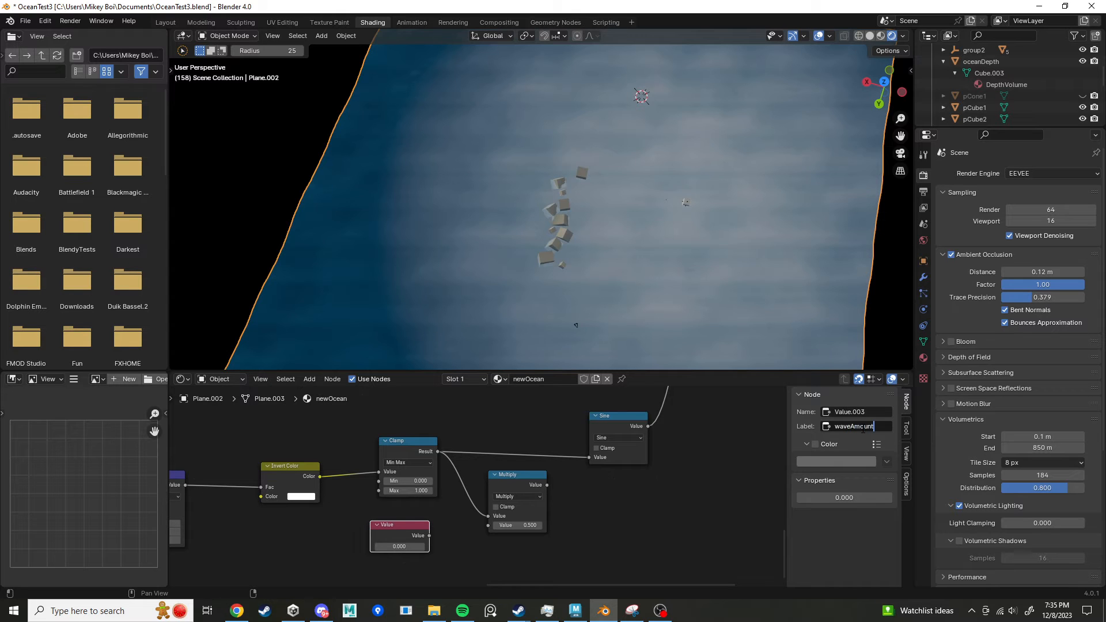
pyautogui.press('Return')
pyautogui.moveTo(430, 538); pyautogui.dragTo(488, 525)
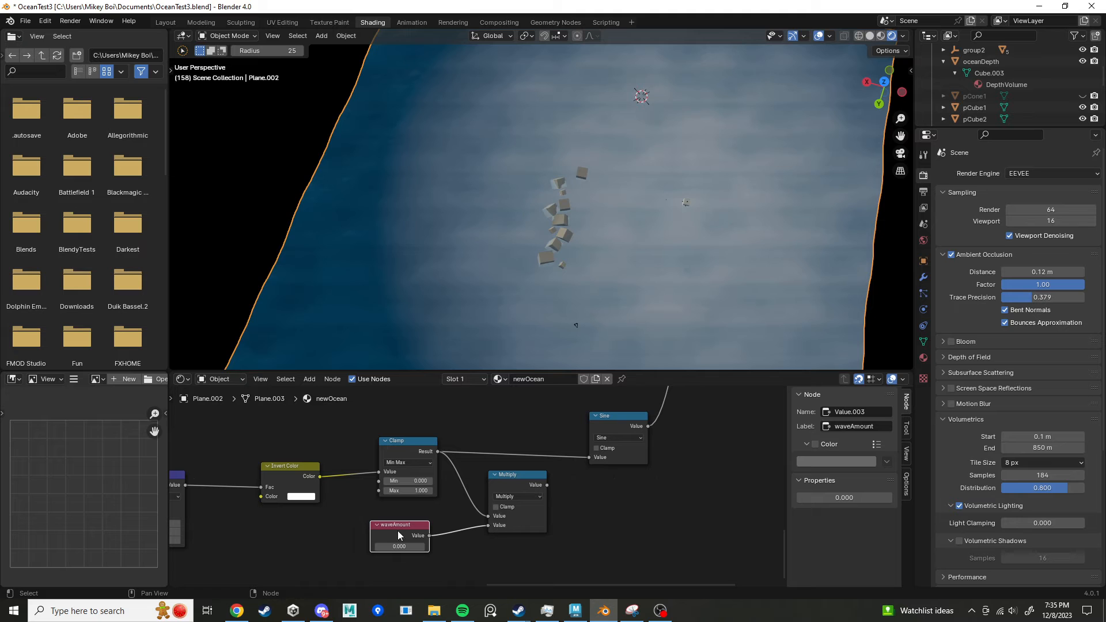
# Step: Set the waveAmount node's value to 3.1
pyautogui.click(400, 547)
pyautogui.write('3.1')
pyautogui.press('Return')
pyautogui.scroll(-2, 544, 492)
pyautogui.scroll(-4, 486, 536)
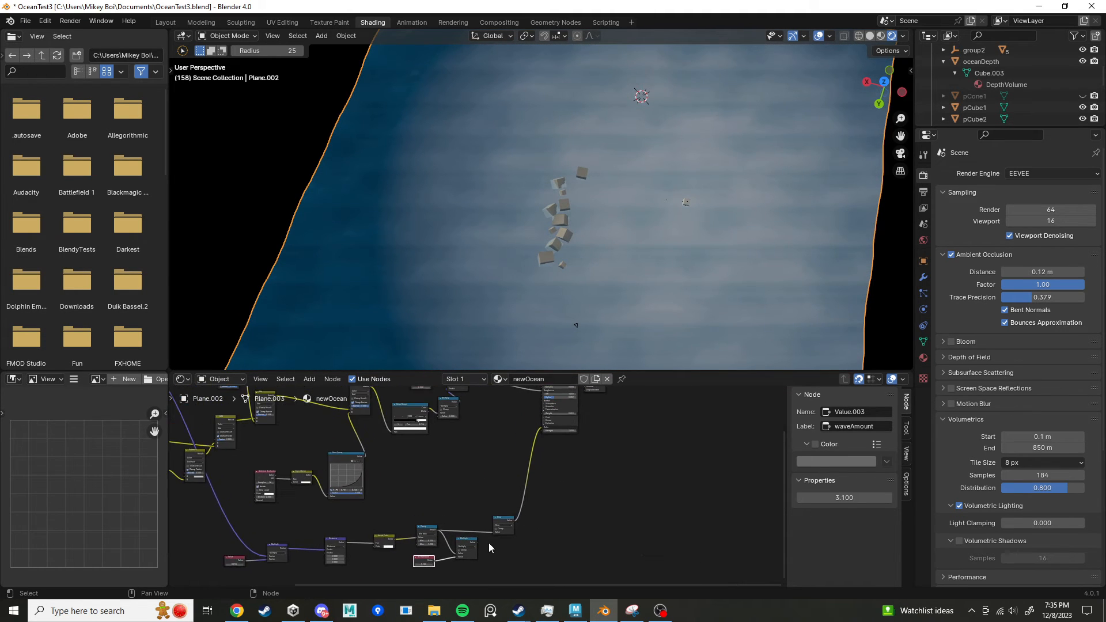
# Step: Link the lower Multiply node's Value output to the Principled BSDF's emission color and set the waveAmount node's value to 22
pyautogui.moveTo(477, 554); pyautogui.dragTo(552, 419)
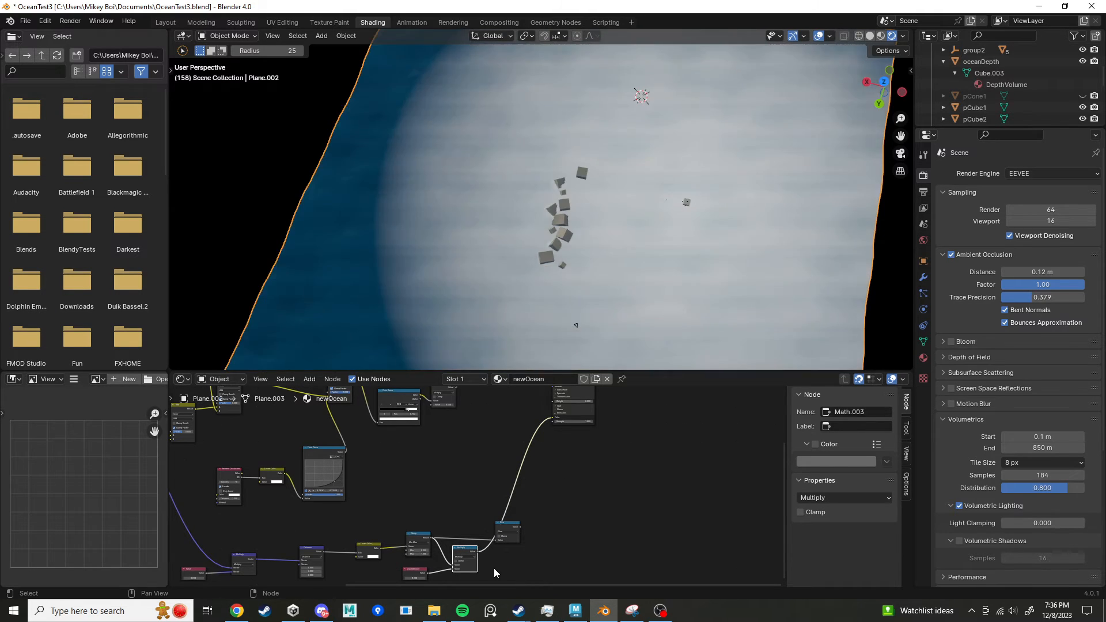
pyautogui.scroll(4, 460, 577)
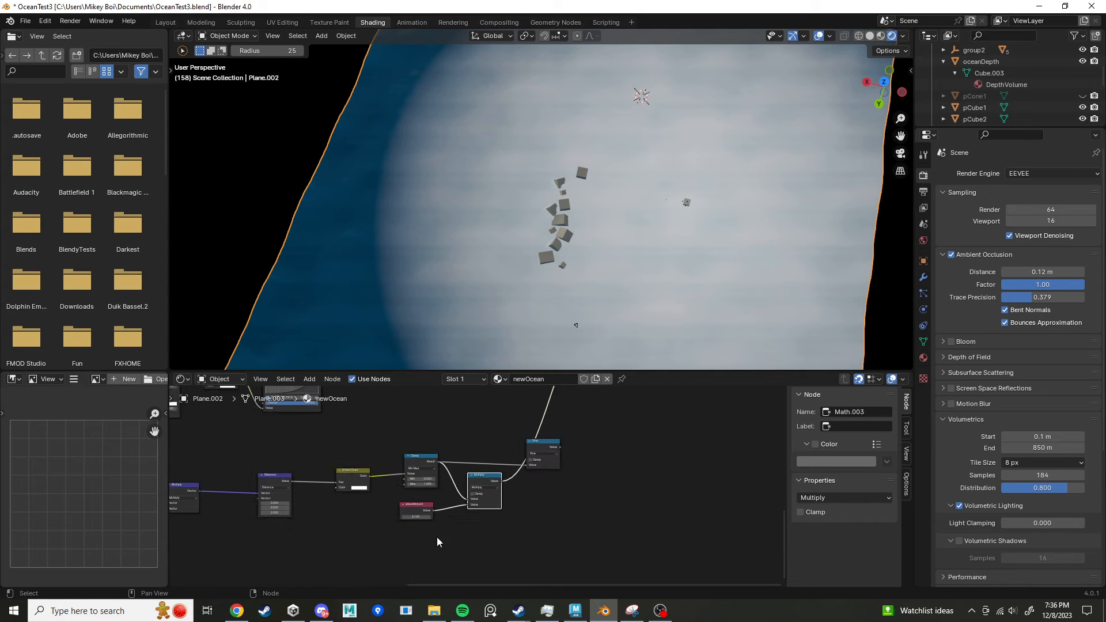
pyautogui.moveTo(391, 529); pyautogui.dragTo(441, 504)
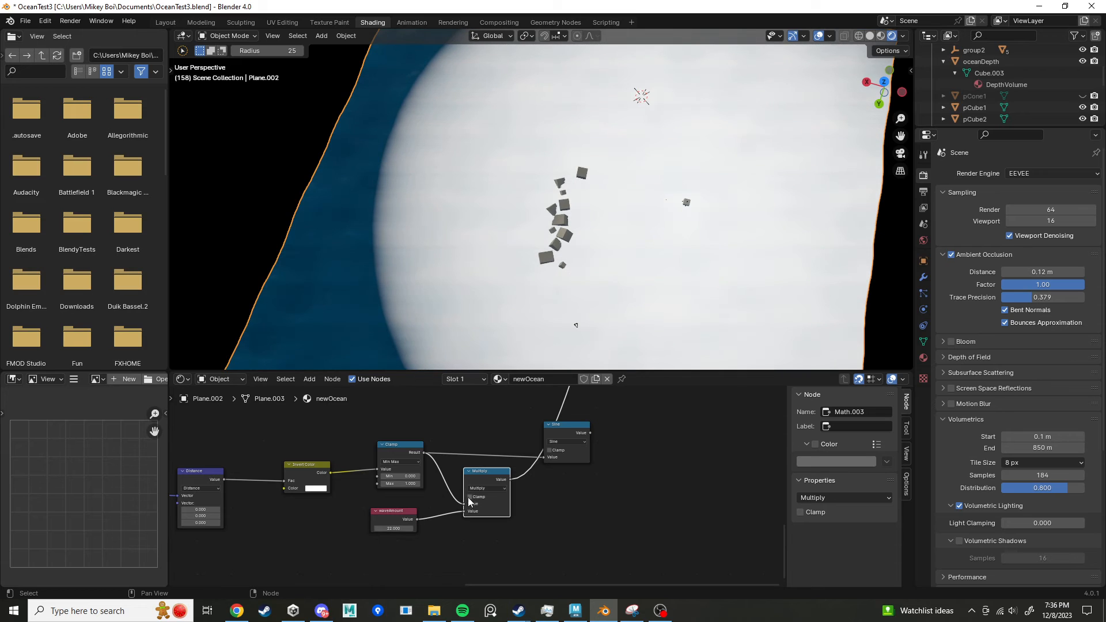
# Step: Reposition the Sine node and route the lower Multiply node's output through it into the Principled BSDF's emission color
pyautogui.moveTo(570, 436); pyautogui.dragTo(609, 429)
pyautogui.moveTo(562, 491); pyautogui.dragTo(469, 546, button='middle')
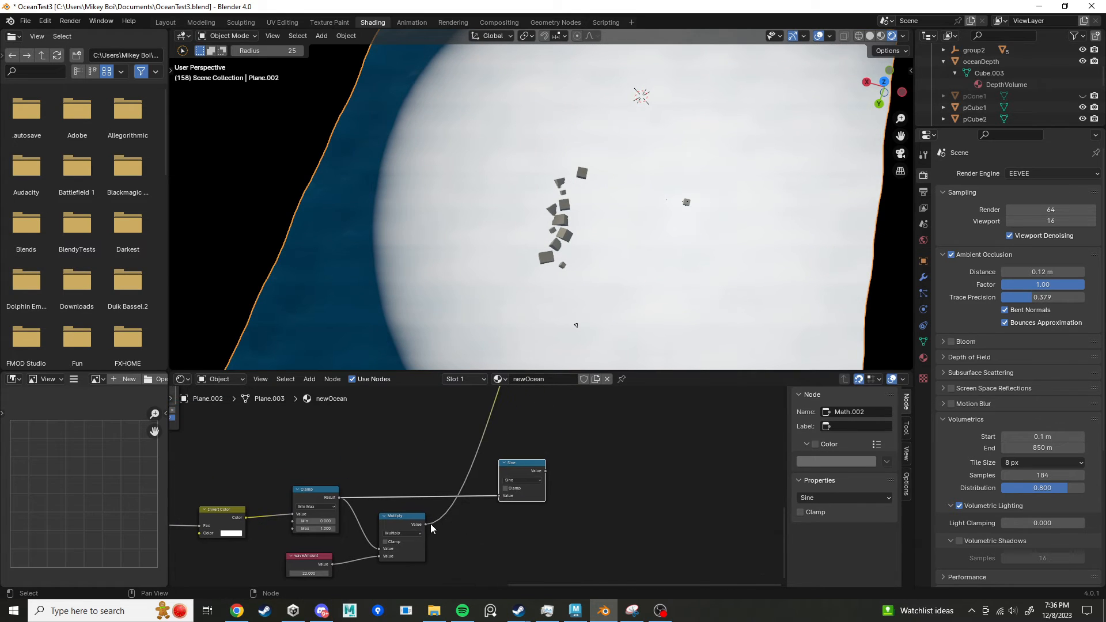
pyautogui.scroll(-4, 426, 528)
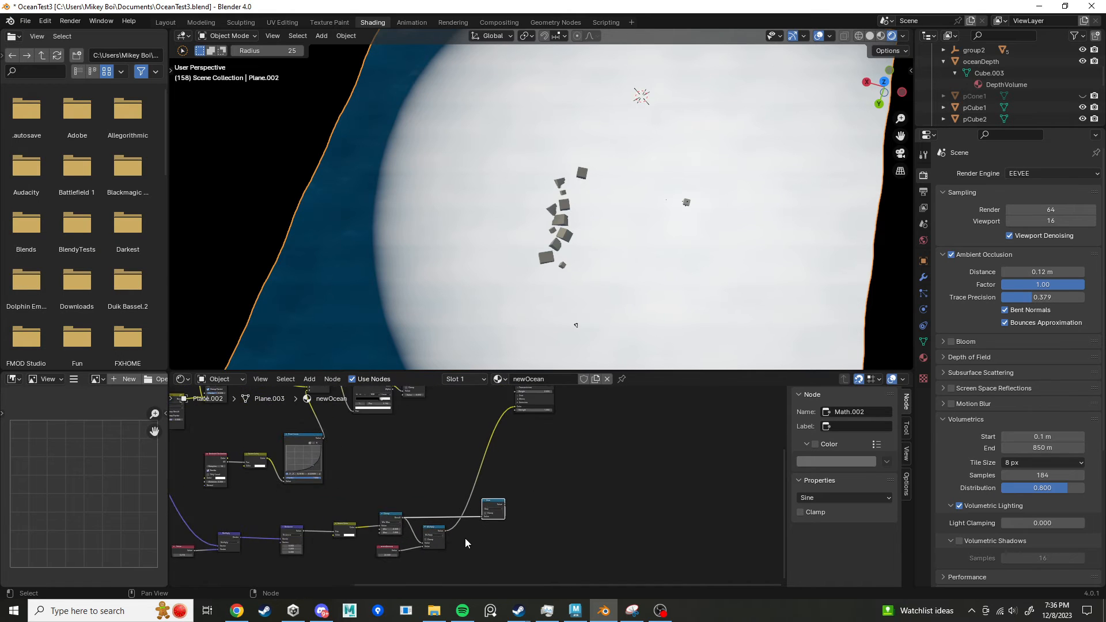
pyautogui.moveTo(431, 546); pyautogui.dragTo(487, 528)
pyautogui.scroll(4, 523, 526)
pyautogui.scroll(-3, 521, 544)
pyautogui.moveTo(535, 523); pyautogui.dragTo(503, 548, button='middle')
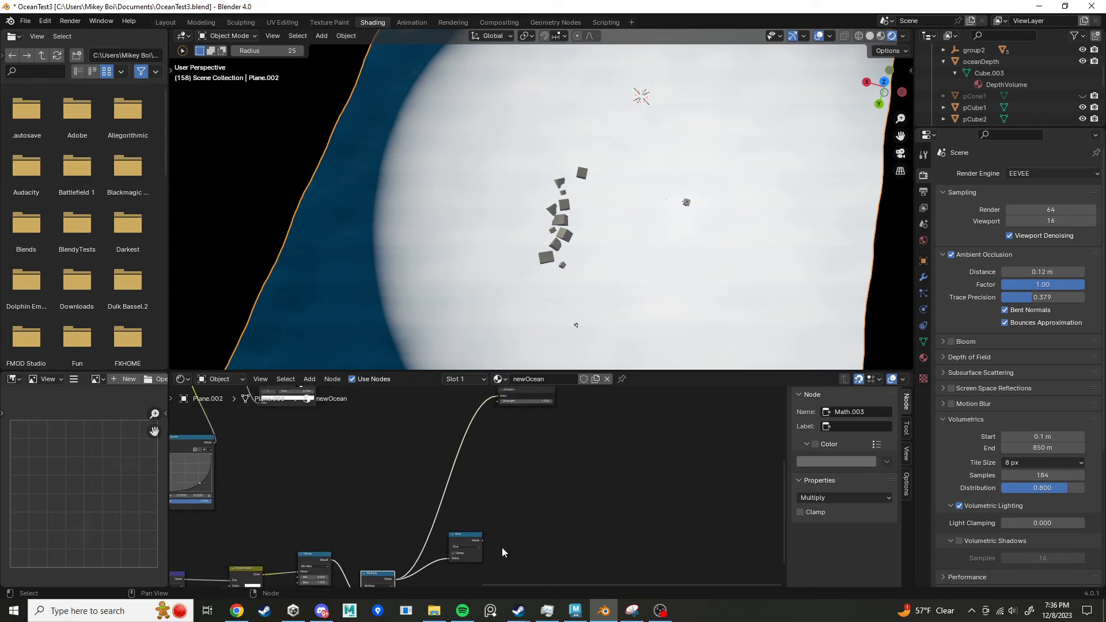
pyautogui.scroll(-2, 503, 553)
pyautogui.moveTo(482, 530); pyautogui.dragTo(494, 419)
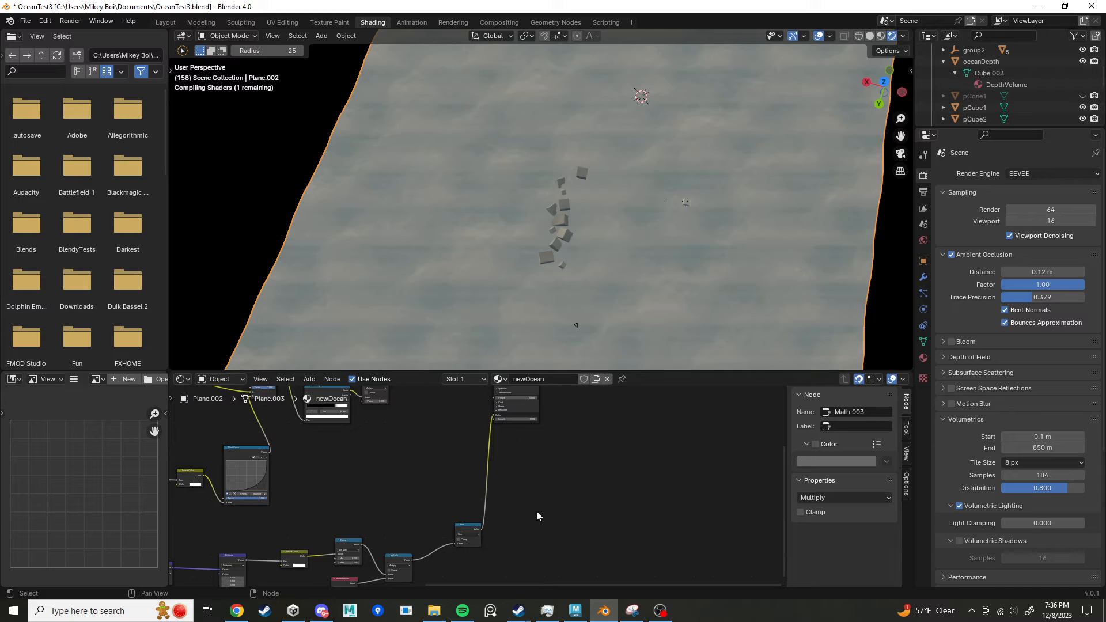
# Step: Spread the waveAmount and Multiply nodes away from Clamp and set the waveAmount value to 31.2
pyautogui.moveTo(515, 525); pyautogui.dragTo(562, 444, button='middle')
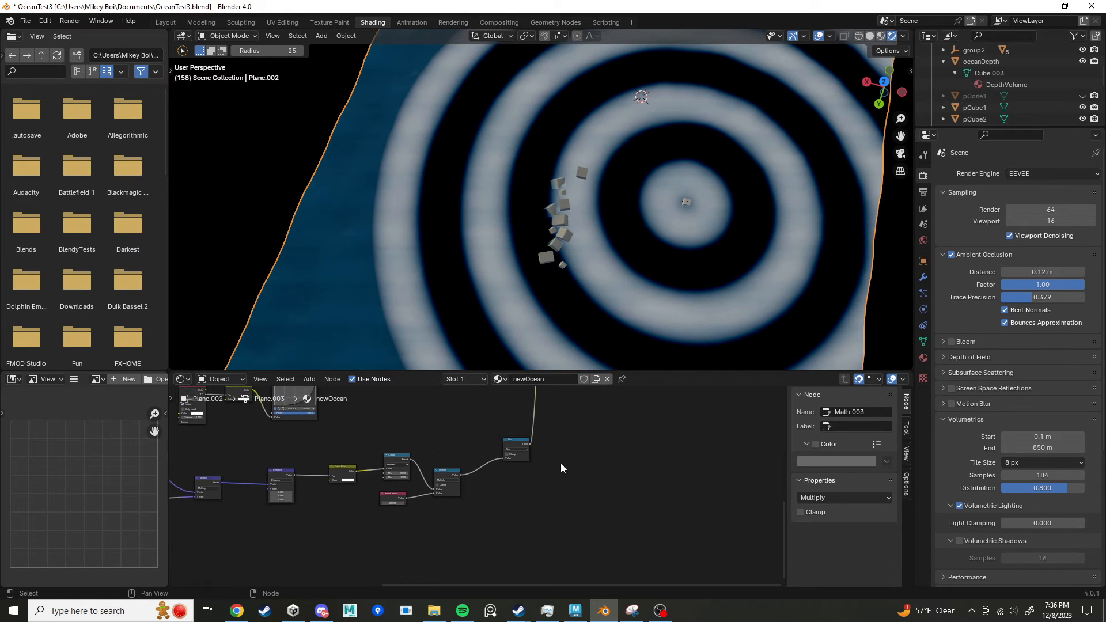
pyautogui.scroll(4, 461, 493)
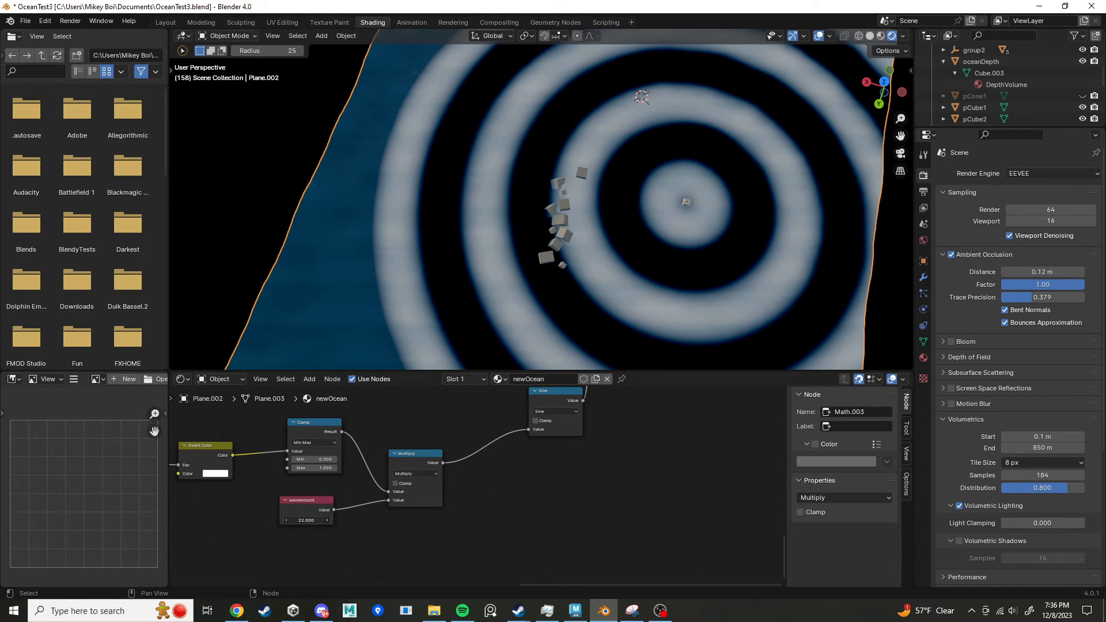
pyautogui.moveTo(306, 520); pyautogui.dragTo(305, 544)
pyautogui.moveTo(411, 459); pyautogui.dragTo(426, 460)
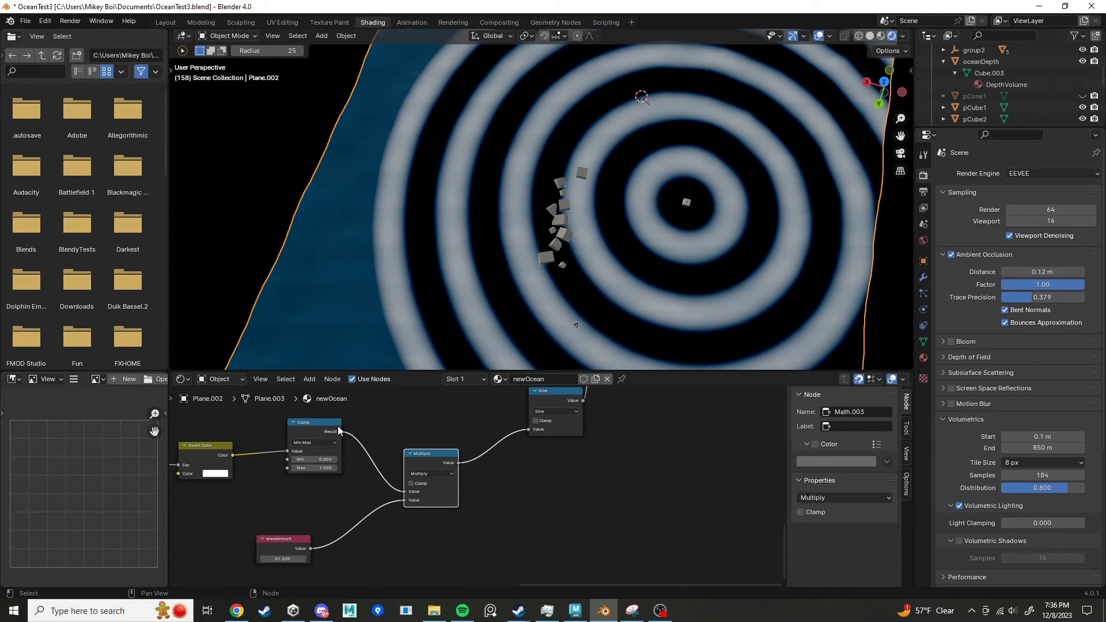
# Step: Set the waveAmount node's value to 22.9
pyautogui.scroll(-2, 340, 433)
pyautogui.press('c')
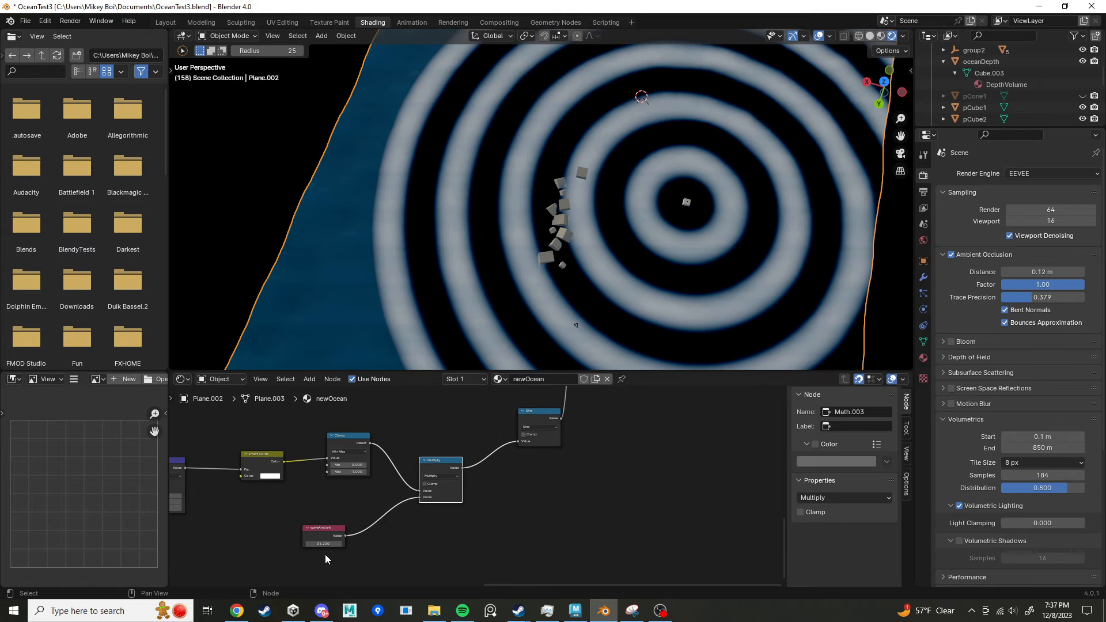
pyautogui.scroll(2, 326, 559)
pyautogui.moveTo(267, 564)
pyautogui.mouseDown()
pyautogui.moveTo(235, 565)
pyautogui.moveTo(278, 569)
pyautogui.mouseUp()
pyautogui.scroll(-1, 434, 544)
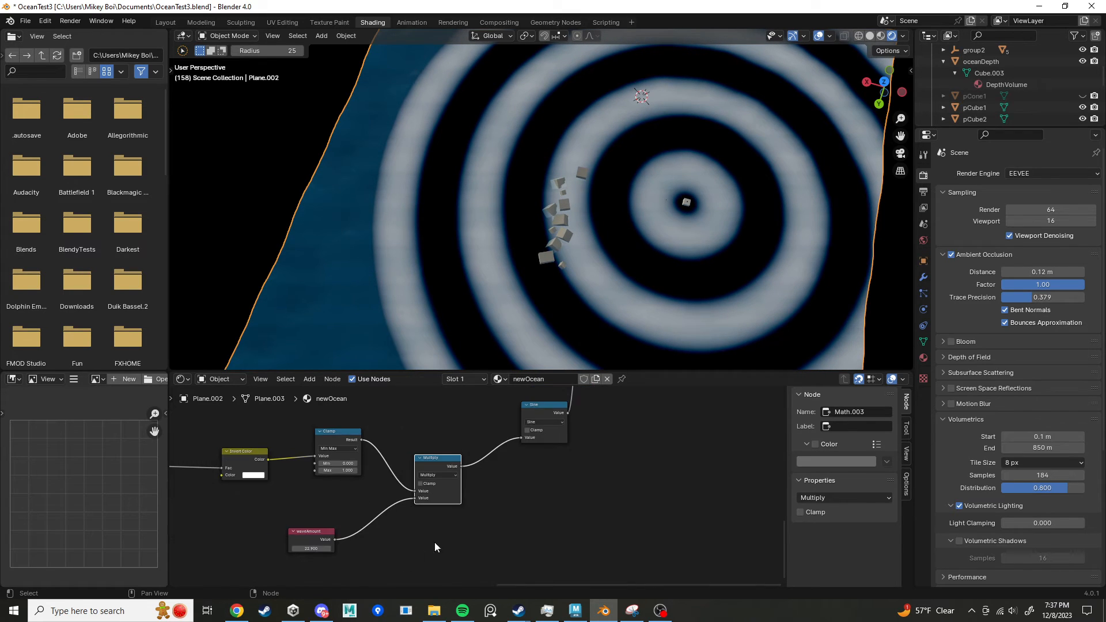
# Step: Move the Invert Color and Clamp nodes closer to the Distance node to tighten the mask chain
pyautogui.moveTo(488, 515); pyautogui.dragTo(389, 579, button='middle')
pyautogui.moveTo(444, 534); pyautogui.dragTo(584, 490, button='middle')
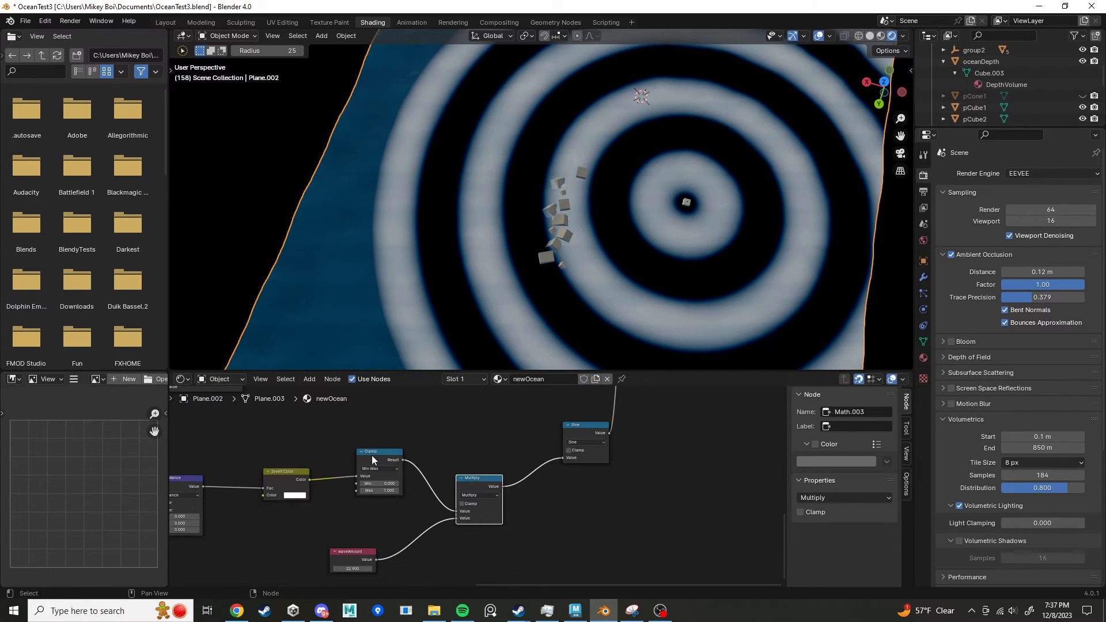
pyautogui.moveTo(371, 455); pyautogui.dragTo(345, 469)
pyautogui.moveTo(390, 443); pyautogui.dragTo(481, 440, button='middle')
pyautogui.moveTo(480, 439); pyautogui.dragTo(388, 483)
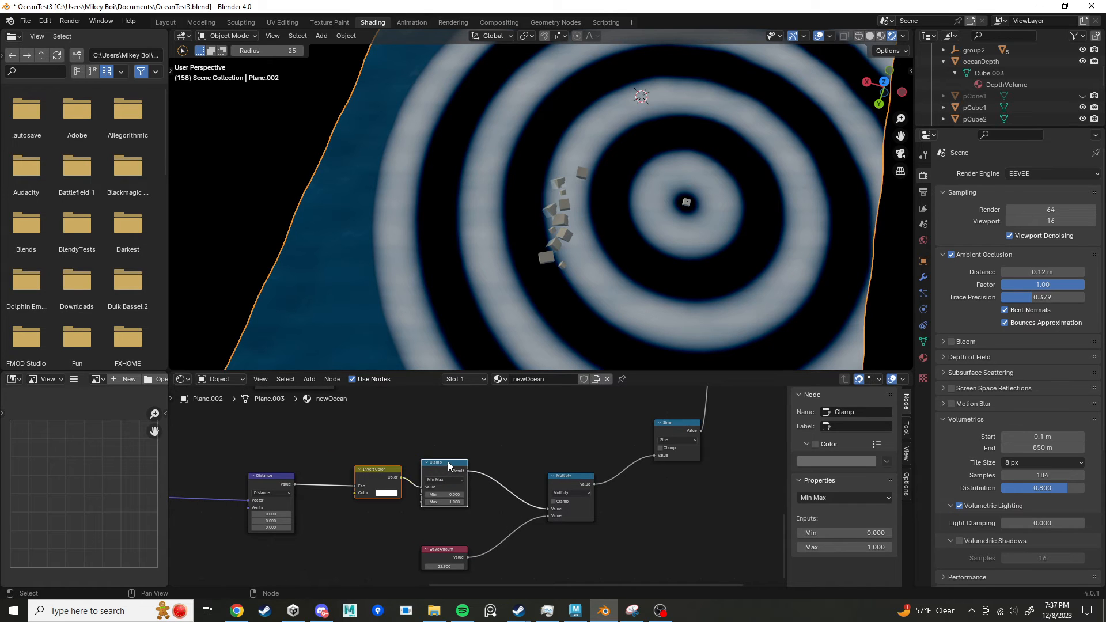
pyautogui.moveTo(448, 462); pyautogui.dragTo(411, 459)
pyautogui.click(510, 447)
# Step: Examine the node chain from the distance mask through Multiply and Sine to the Principled BSDF
pyautogui.scroll(-3, 478, 491)
pyautogui.moveTo(474, 502); pyautogui.dragTo(416, 523, button='middle')
pyautogui.scroll(4, 561, 482)
pyautogui.scroll(-2, 598, 475)
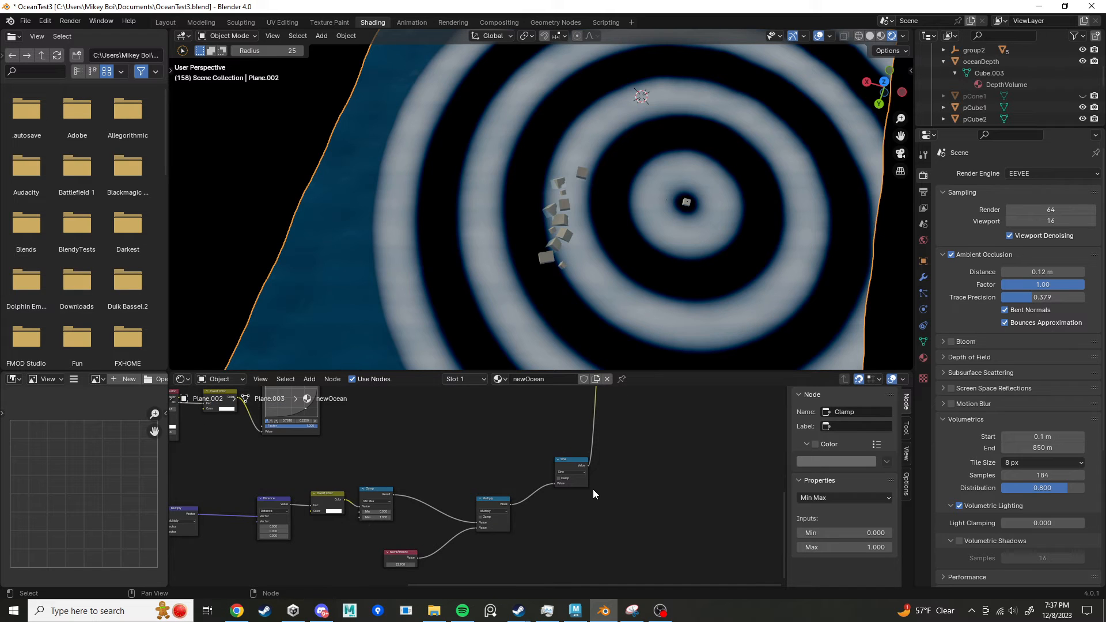
pyautogui.moveTo(555, 457); pyautogui.dragTo(427, 475, button='middle')
pyautogui.scroll(-4, 526, 471)
pyautogui.moveTo(526, 472); pyautogui.dragTo(470, 583, button='middle')
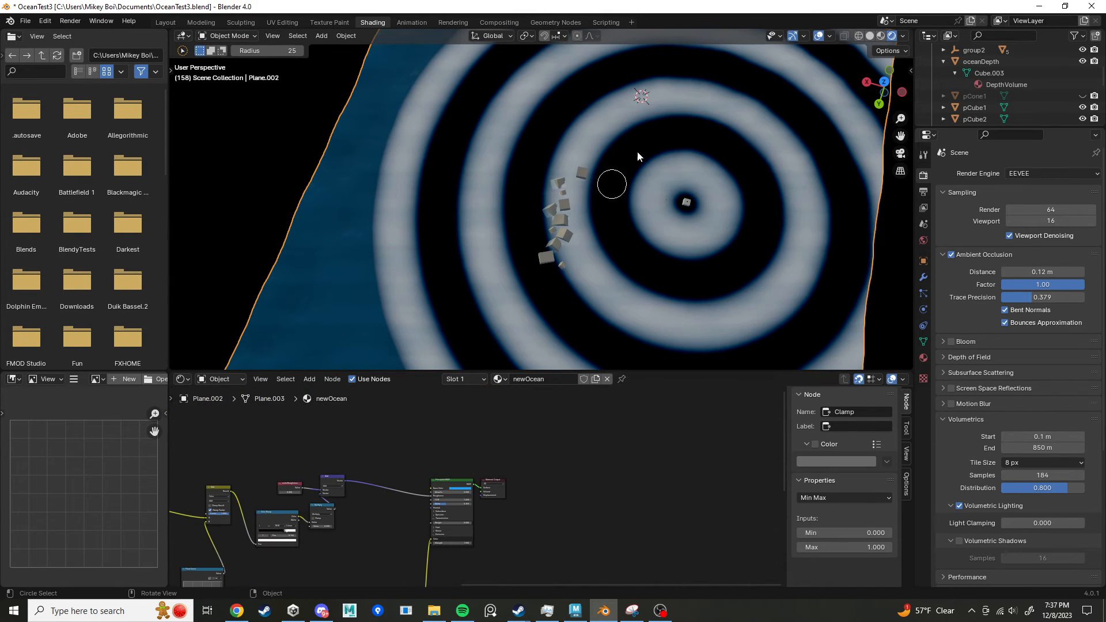
pyautogui.scroll(-2, 518, 509)
pyautogui.scroll(5, 517, 511)
pyautogui.moveTo(514, 511); pyautogui.dragTo(525, 462, button='middle')
pyautogui.moveTo(527, 410); pyautogui.dragTo(585, 420)
# Step: Pull a new link from the Sine node's Value output and search for a remap node to attach
pyautogui.moveTo(519, 508); pyautogui.dragTo(499, 410, button='middle')
pyautogui.scroll(4, 396, 536)
pyautogui.moveTo(368, 557); pyautogui.dragTo(414, 521)
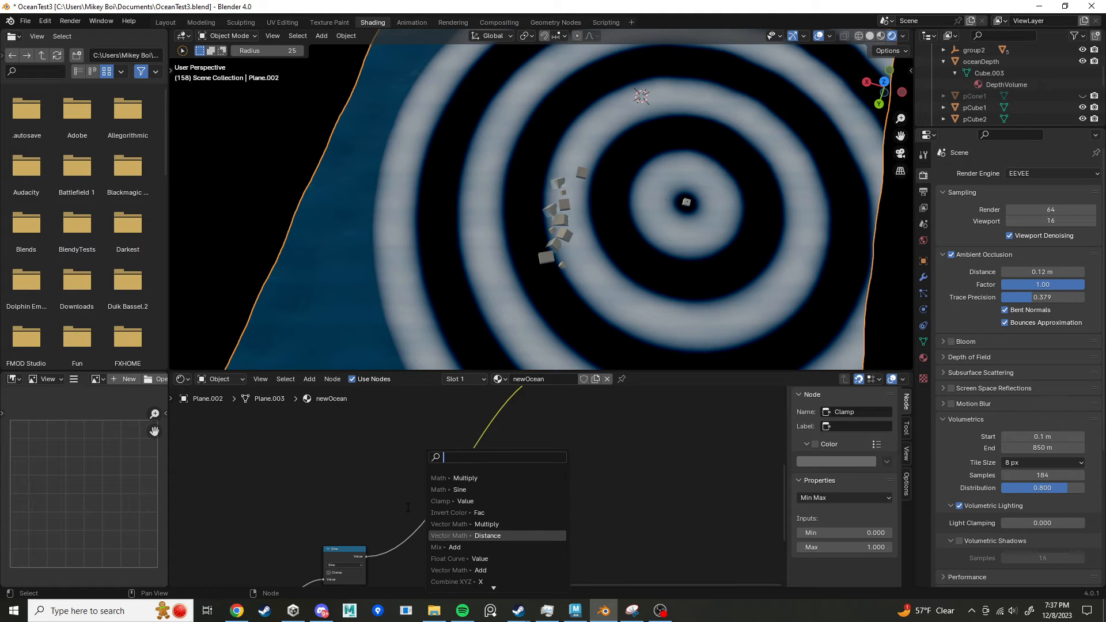
pyautogui.write('remap')
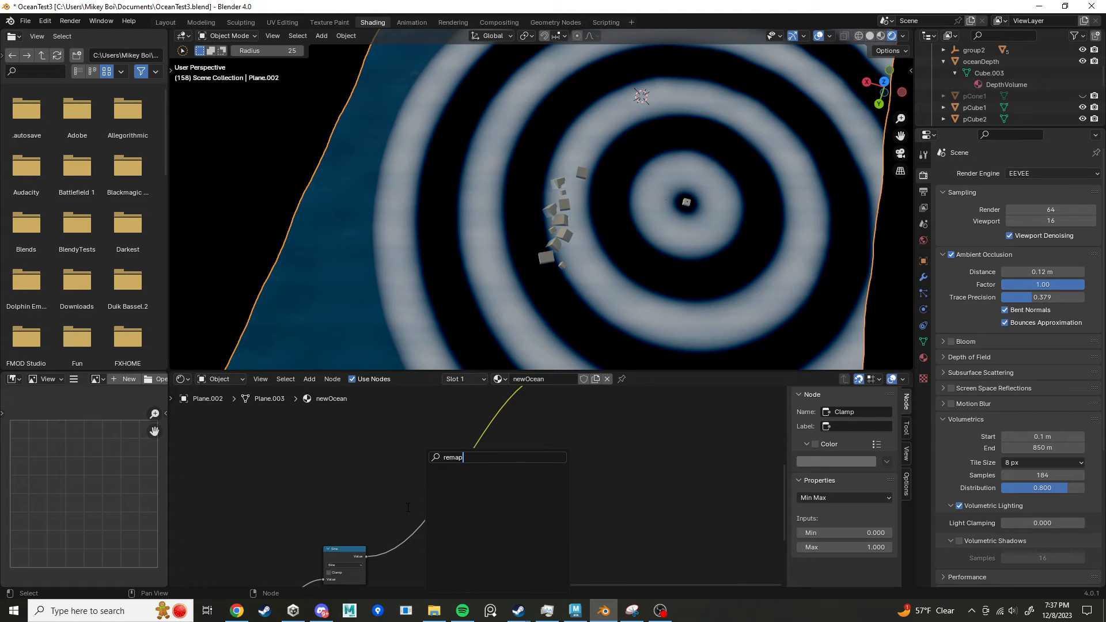
pyautogui.press('BackSpace')
pyautogui.press('BackSpace')
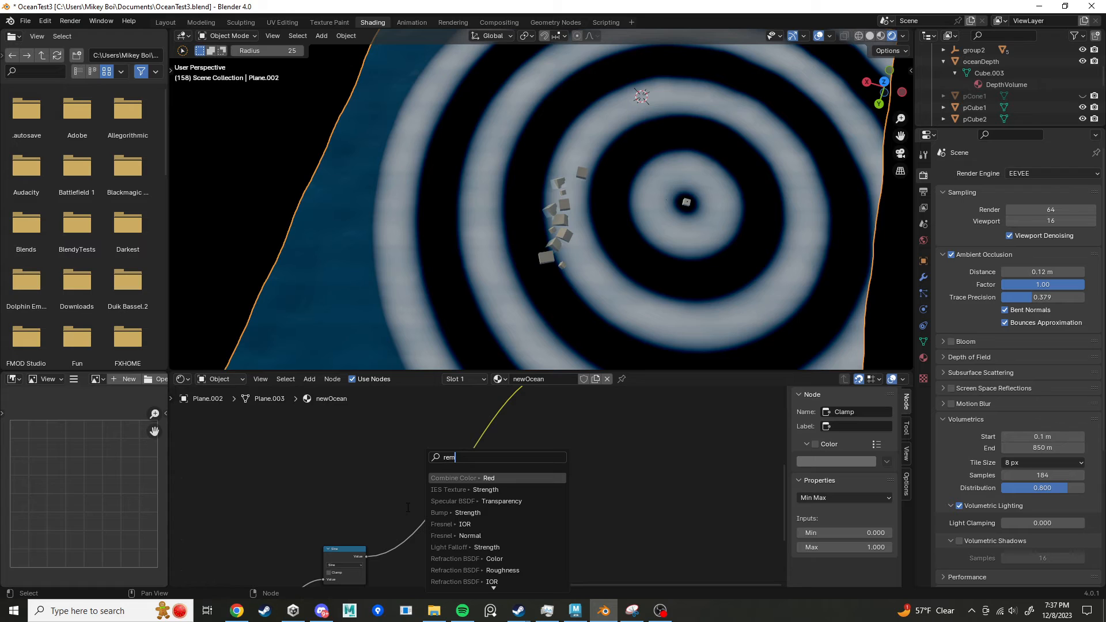
pyautogui.press('BackSpace')
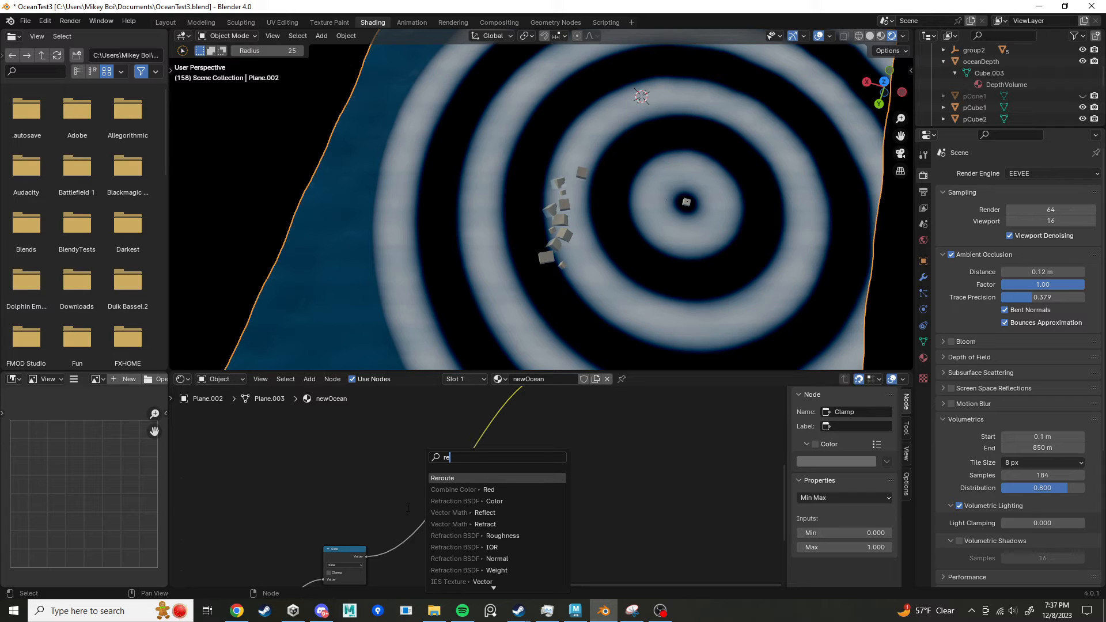
# Step: Add a Map Range node fed by the Sine node's value output
pyautogui.press('BackSpace')
pyautogui.press('BackSpace')
pyautogui.scroll(-5, 530, 538)
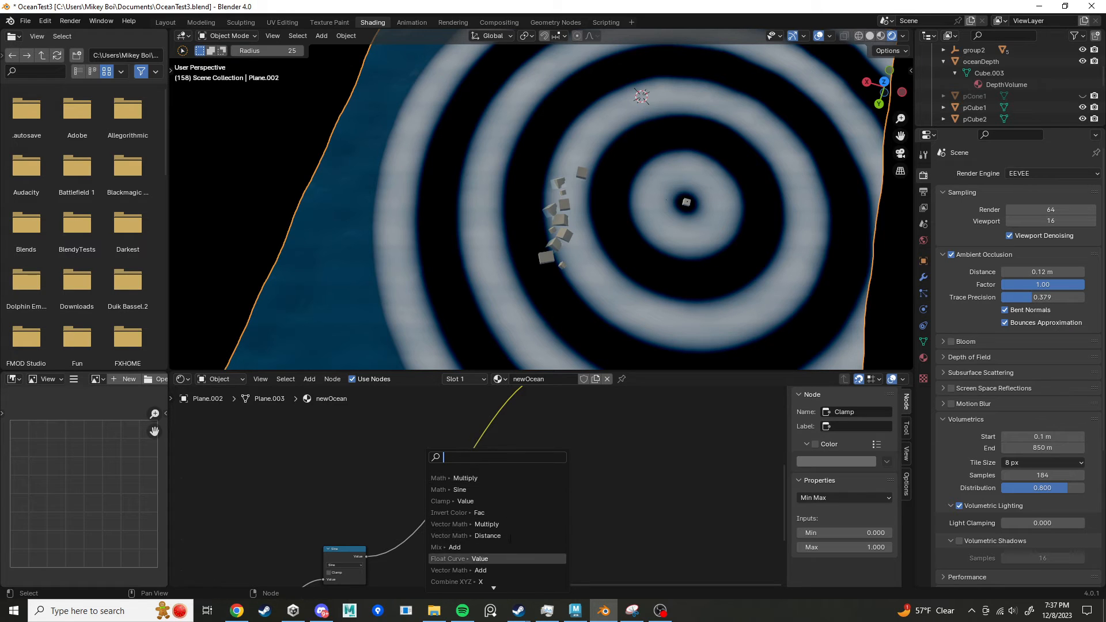
pyautogui.scroll(-4, 529, 538)
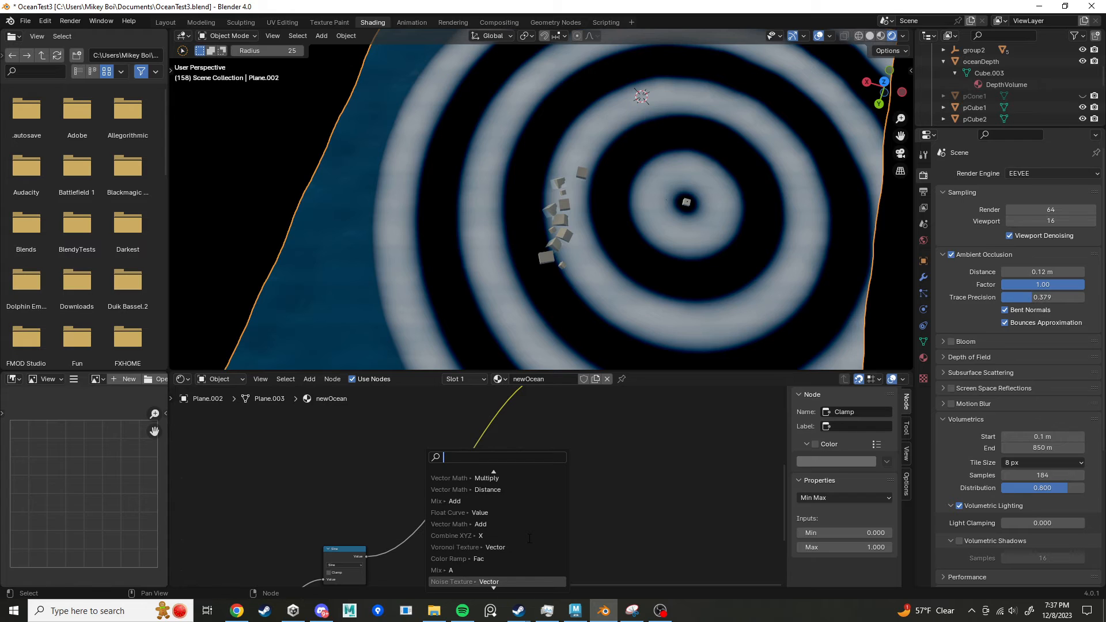
pyautogui.scroll(-6, 530, 538)
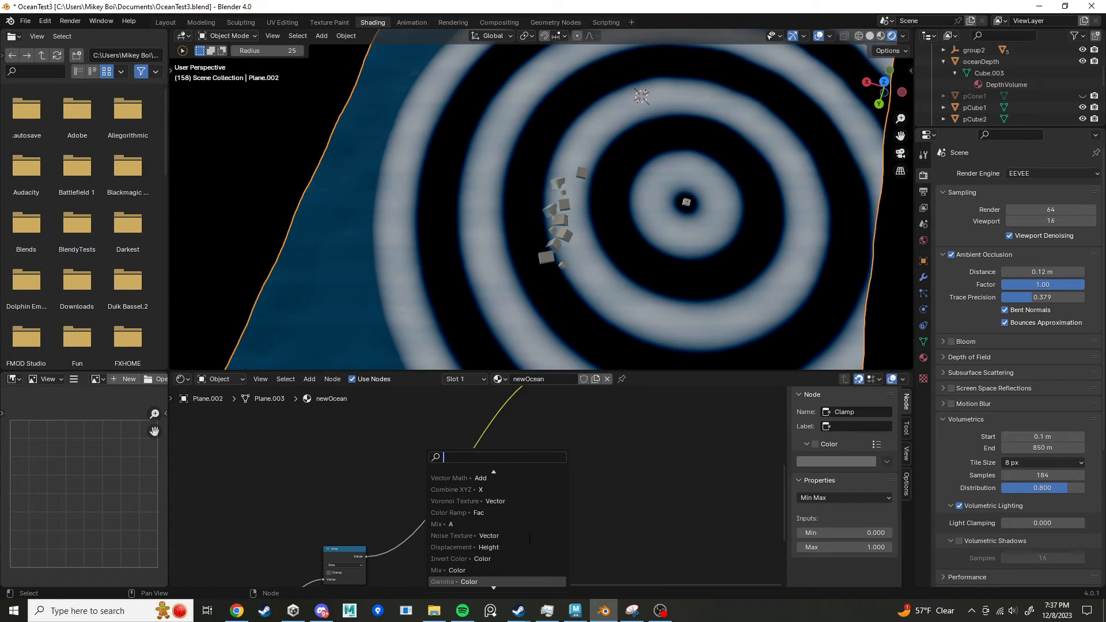
pyautogui.scroll(-1, 529, 538)
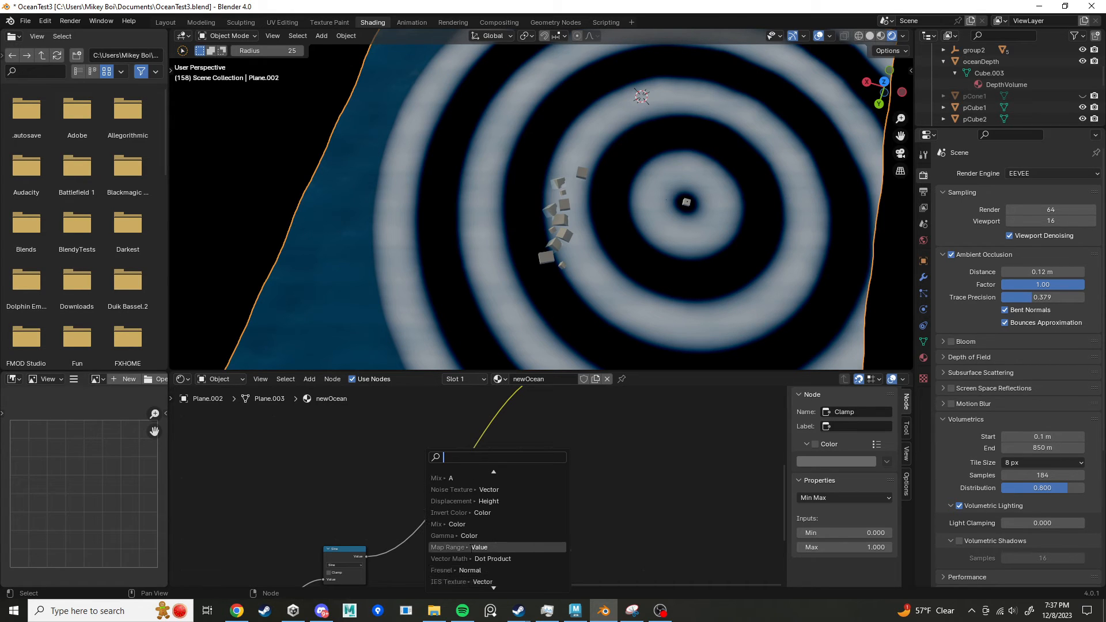
pyautogui.click(463, 548)
pyautogui.click(463, 529)
pyautogui.scroll(3, 536, 526)
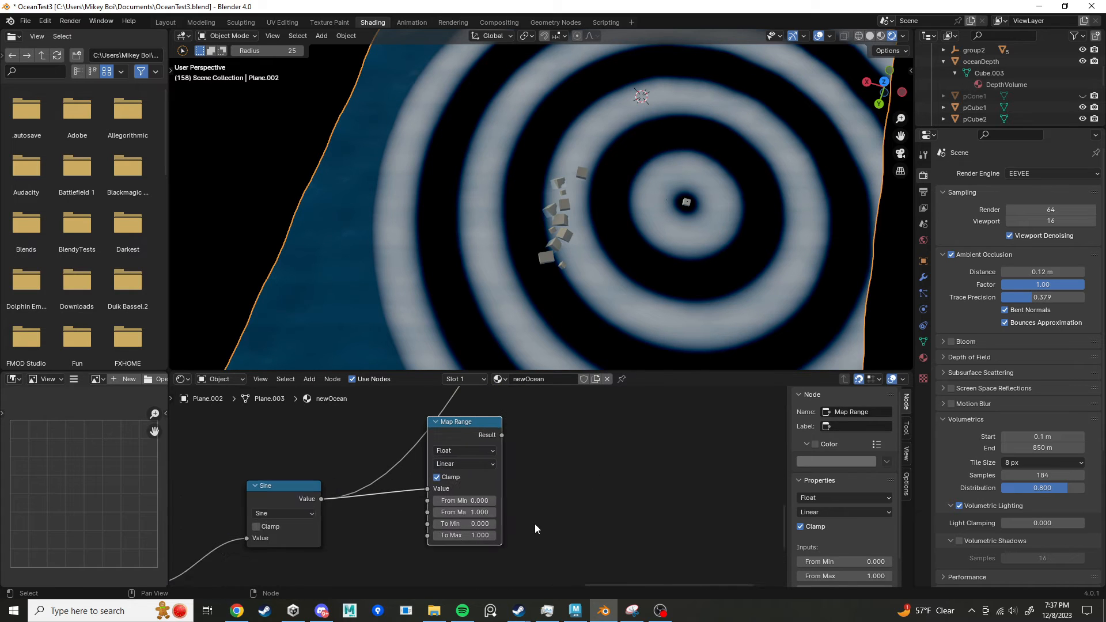
# Step: Set the Map Range node's From Min to -1, comparing it with the sine wave graph in Chrome before returning to Blender
pyautogui.click(473, 503)
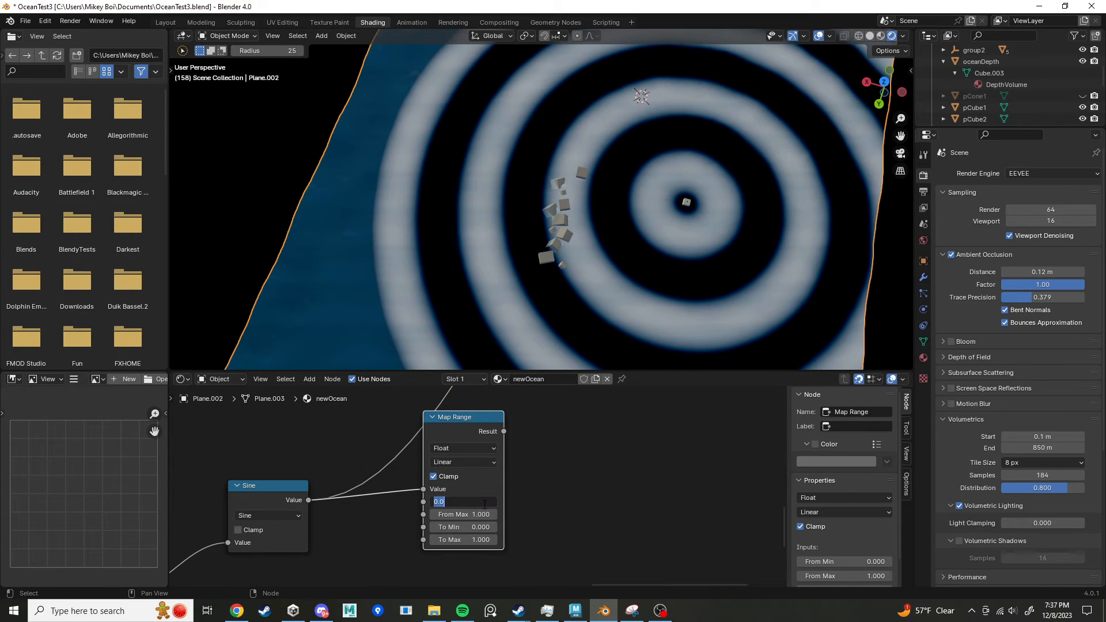
pyautogui.write('-1')
pyautogui.press('Return')
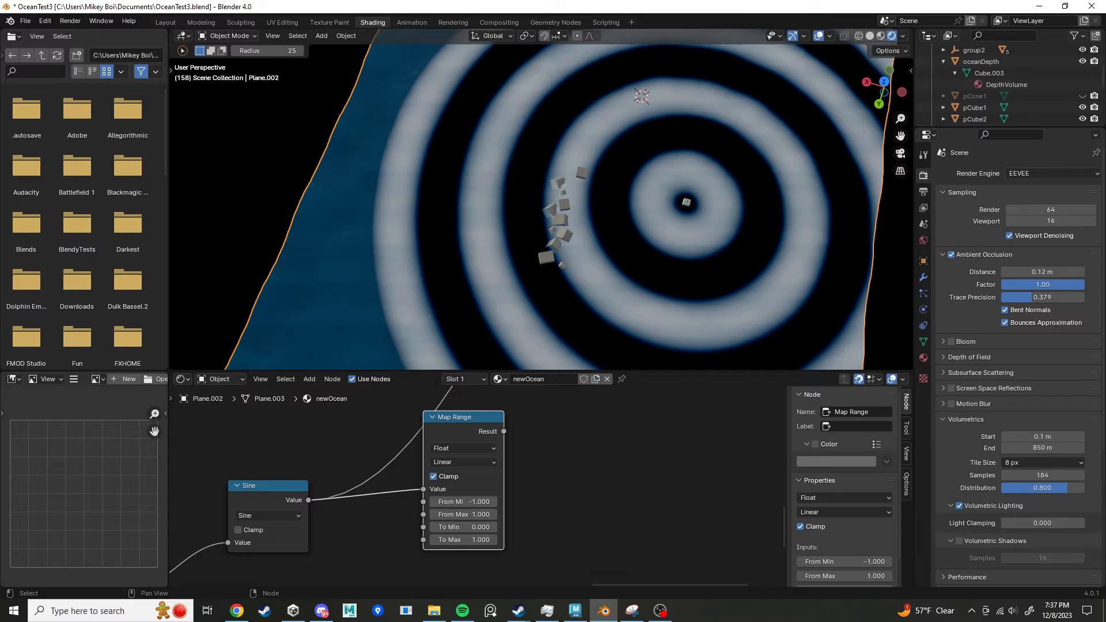
pyautogui.click(237, 611)
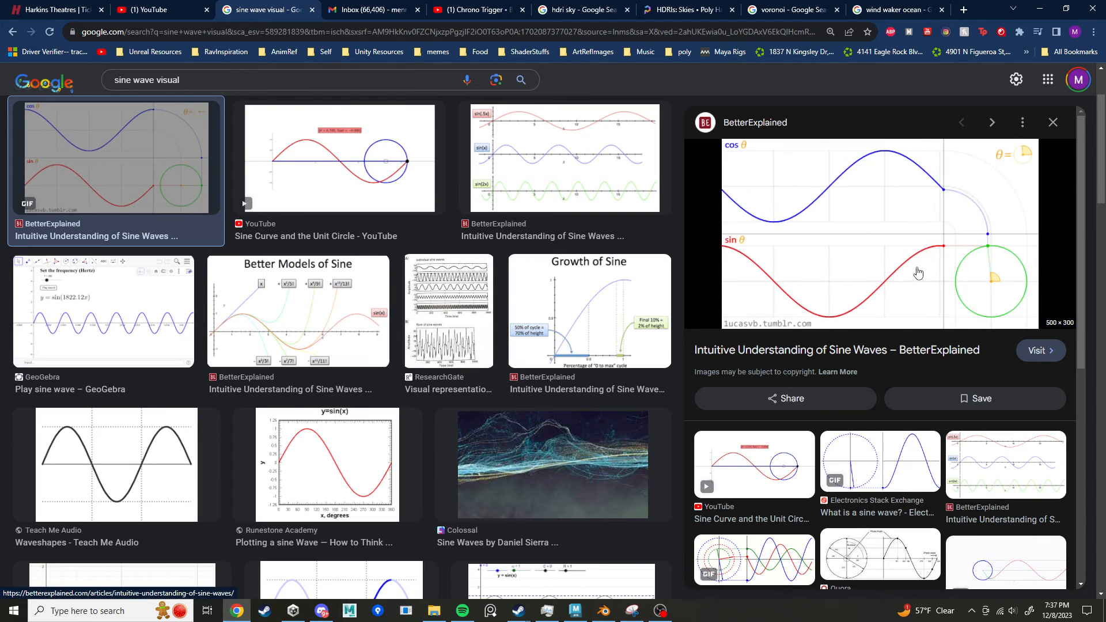
pyautogui.click(603, 610)
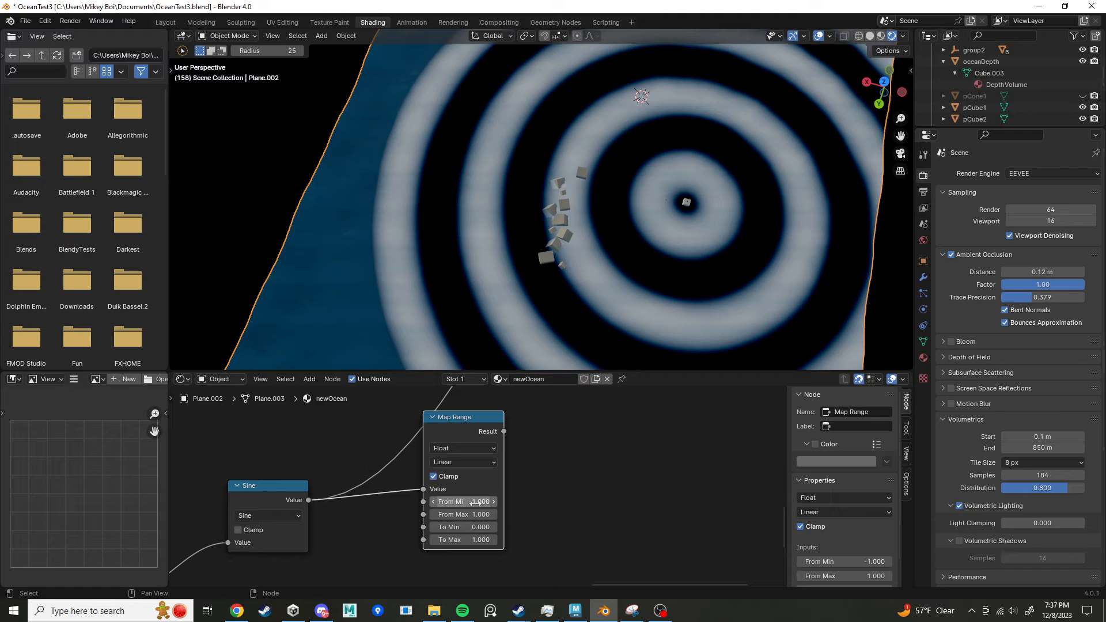
# Step: Connect the Map Range result to the shader's emission color input to preview the rings on the ocean plane
pyautogui.scroll(-5, 471, 528)
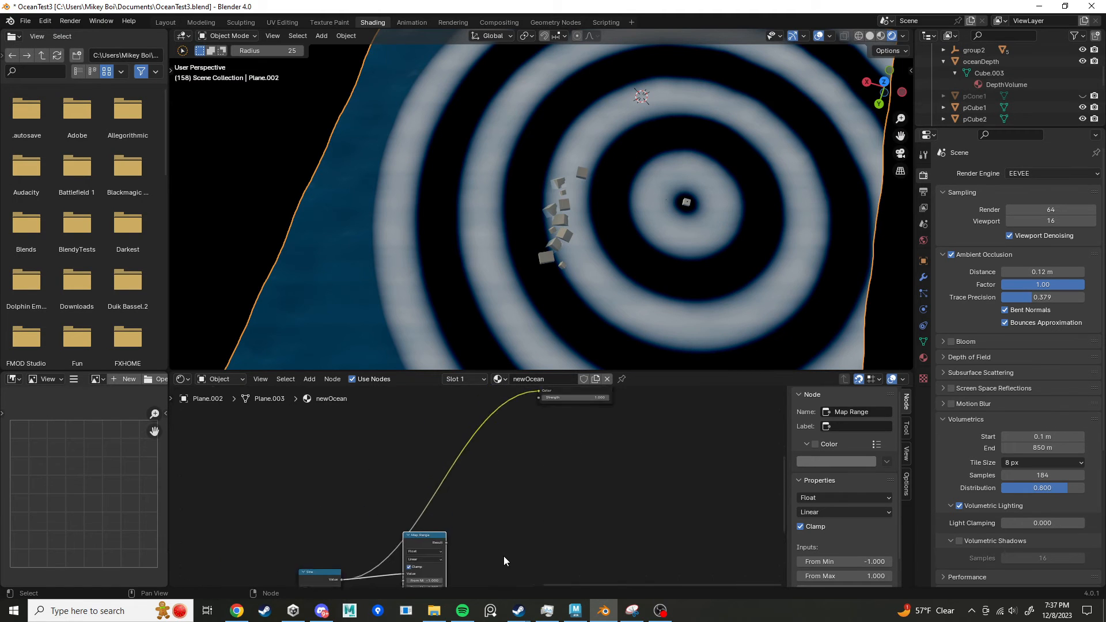
pyautogui.moveTo(453, 530); pyautogui.dragTo(526, 412)
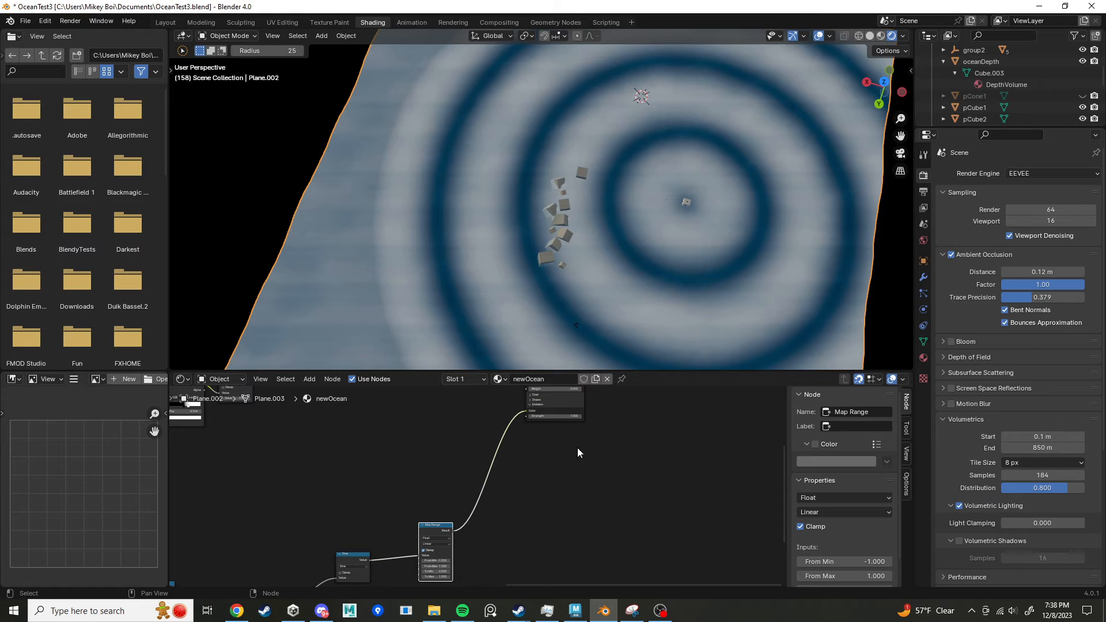
pyautogui.scroll(-4, 507, 260)
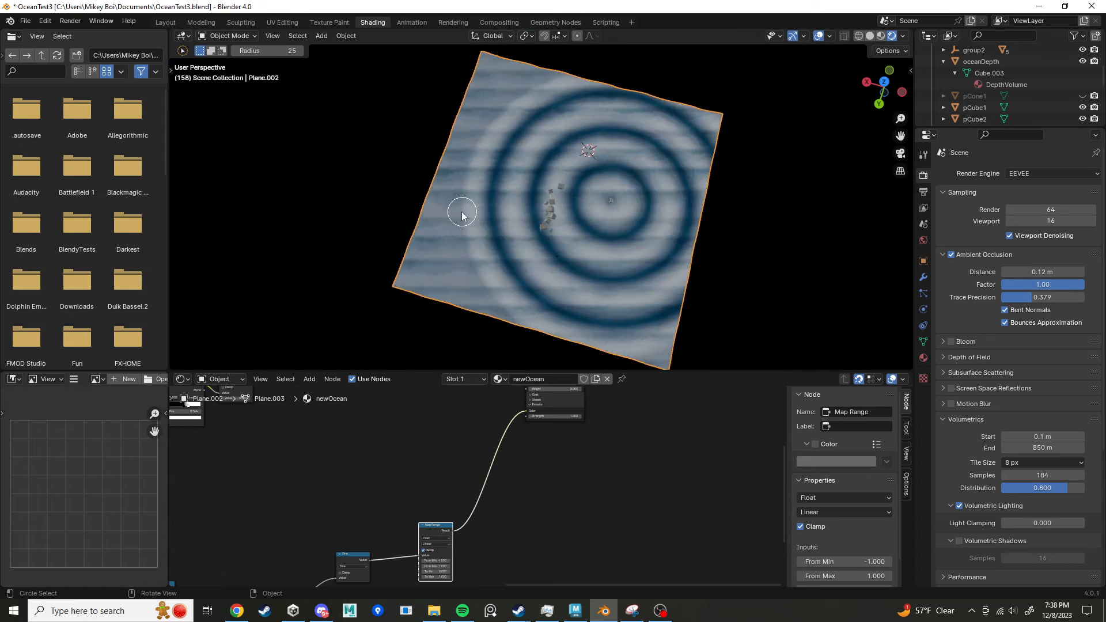
pyautogui.scroll(3, 462, 215)
pyautogui.scroll(-2, 557, 511)
# Step: Adjust the waveAmount value to 24.8
pyautogui.moveTo(558, 510); pyautogui.dragTo(736, 443, button='middle')
pyautogui.scroll(3, 510, 528)
pyautogui.moveTo(433, 559)
pyautogui.mouseDown()
pyautogui.moveTo(454, 559)
pyautogui.moveTo(439, 559)
pyautogui.mouseUp()
pyautogui.scroll(-3, 657, 513)
pyautogui.moveTo(656, 513); pyautogui.dragTo(504, 510, button='middle')
pyautogui.scroll(-3, 505, 511)
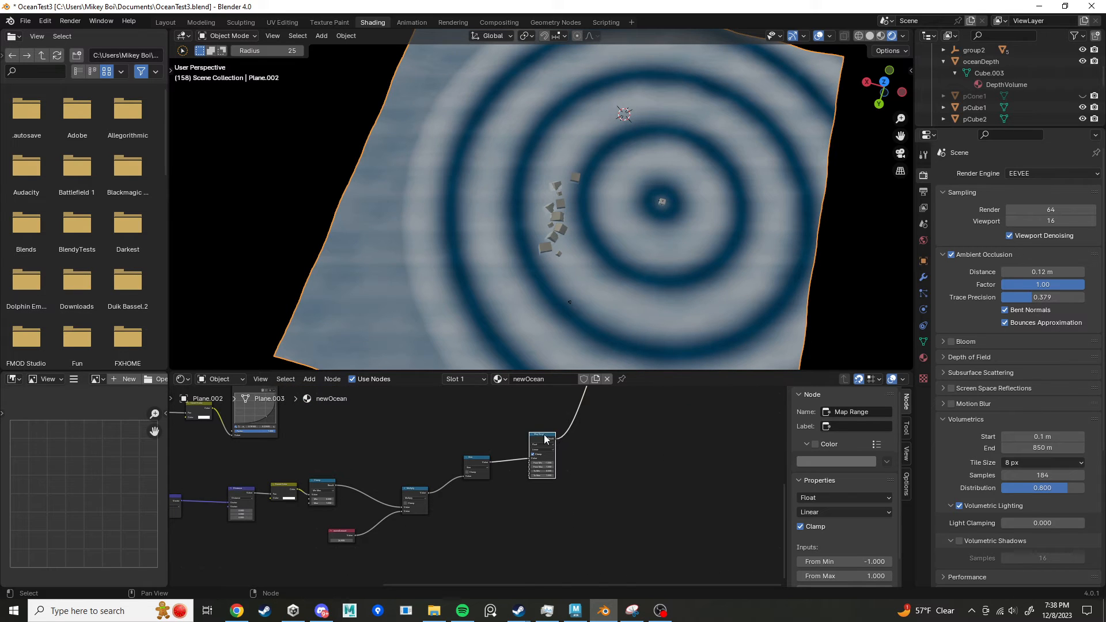
# Step: Connect the Clamp node's result directly to the shader's emission color to preview the radial gradient
pyautogui.scroll(-1, 365, 483)
pyautogui.moveTo(365, 483); pyautogui.dragTo(323, 549, button='middle')
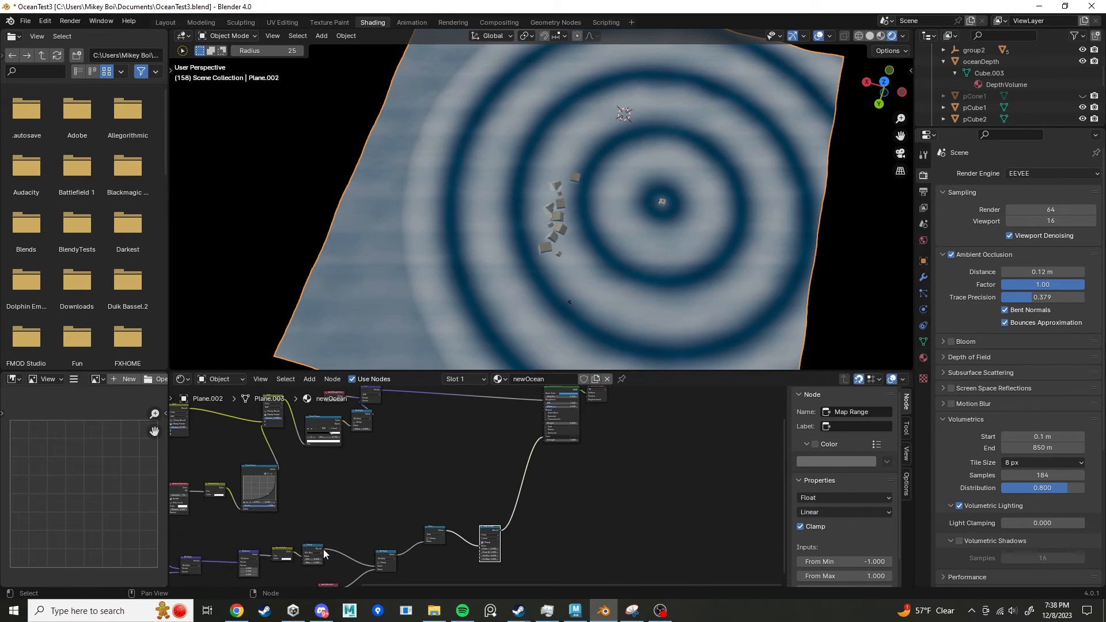
pyautogui.scroll(2, 323, 549)
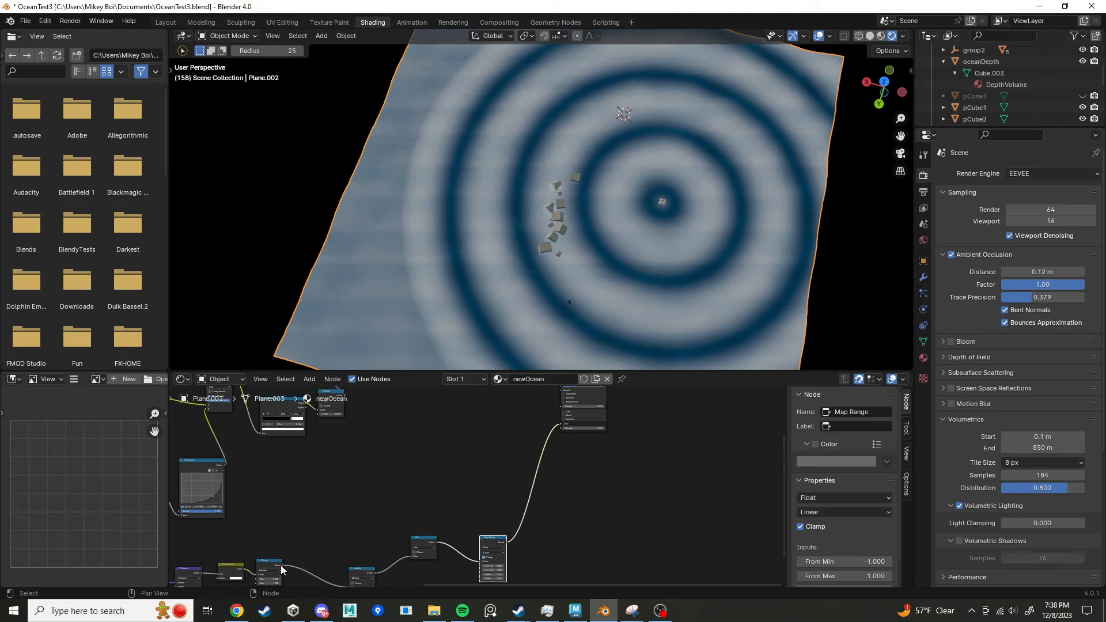
pyautogui.moveTo(282, 564); pyautogui.dragTo(558, 424)
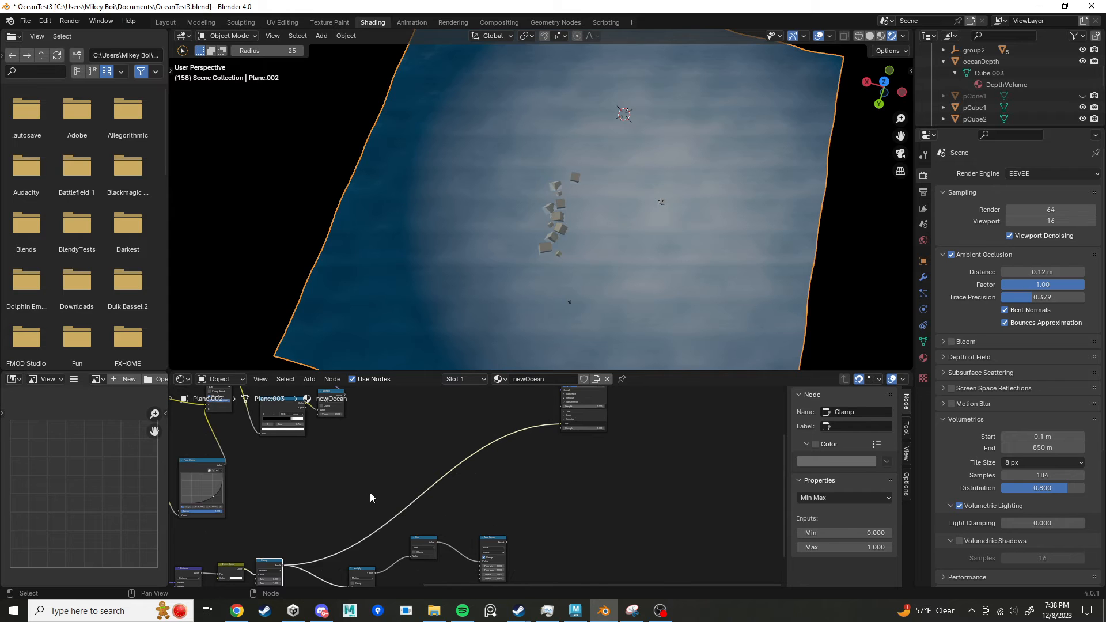
# Step: Add a Multiply math node fed by the Map Range result and place it above that node
pyautogui.moveTo(385, 499); pyautogui.dragTo(357, 478, button='middle')
pyautogui.moveTo(479, 520); pyautogui.dragTo(494, 478)
pyautogui.write('mul')
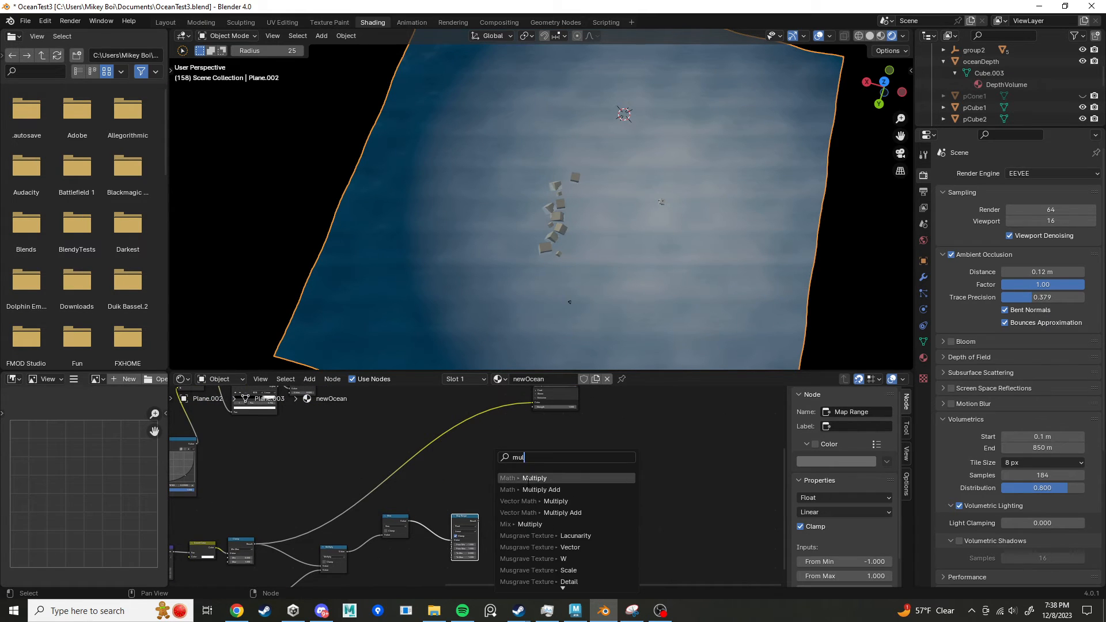
pyautogui.click(527, 481)
pyautogui.click(524, 468)
pyautogui.scroll(1, 518, 473)
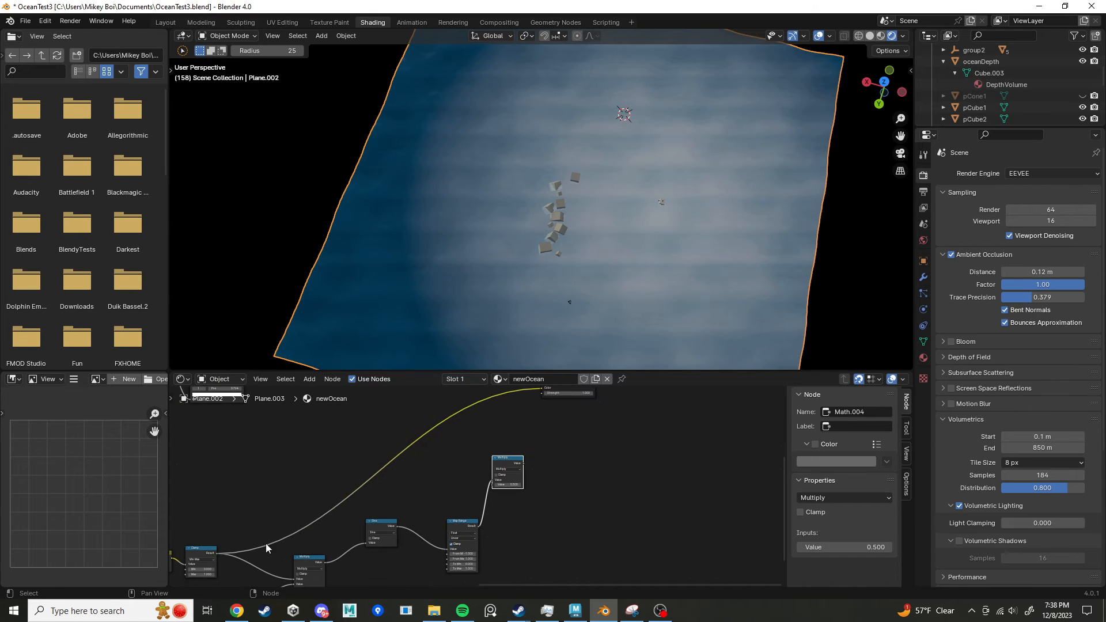
# Step: Connect the Clamp result to the new Multiply node's second value and its output to the shader's emission color
pyautogui.moveTo(217, 553); pyautogui.dragTo(492, 485)
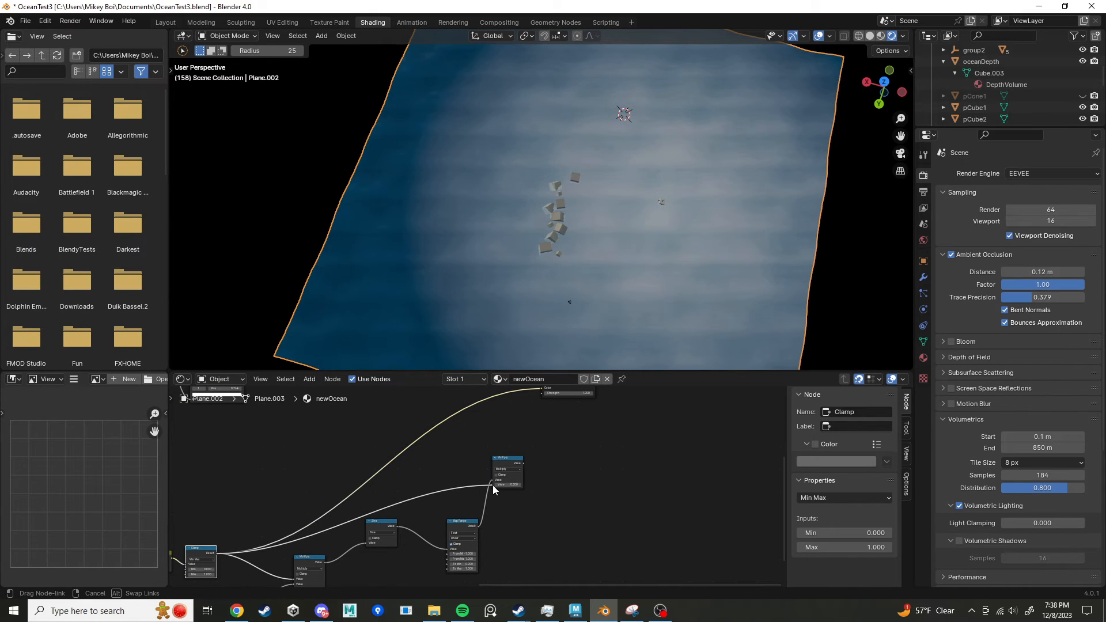
pyautogui.moveTo(530, 460); pyautogui.dragTo(499, 493, button='middle')
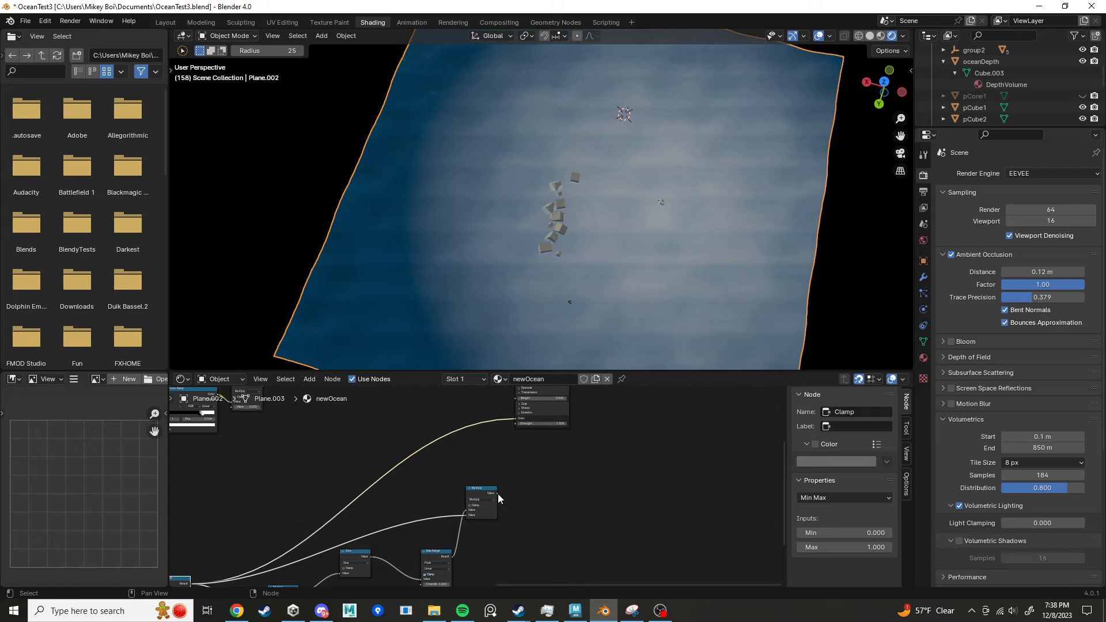
pyautogui.moveTo(497, 495); pyautogui.dragTo(515, 419)
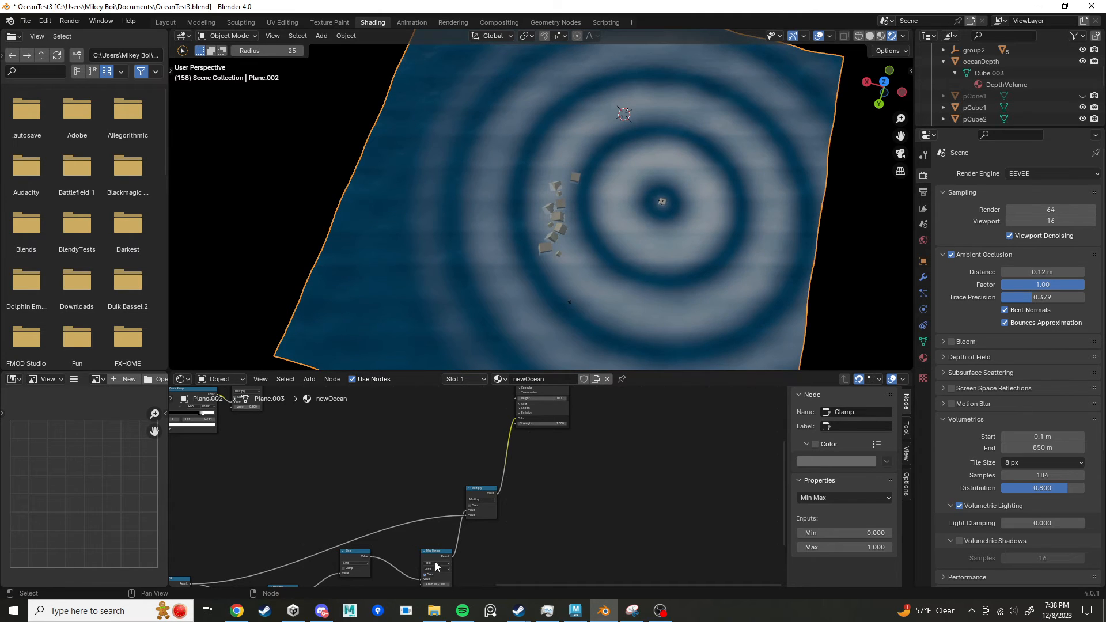
# Step: Set the waveAmount value to 25.8
pyautogui.moveTo(547, 500); pyautogui.dragTo(681, 408, button='middle')
pyautogui.scroll(3, 397, 547)
pyautogui.moveTo(393, 554); pyautogui.dragTo(557, 511, button='middle')
pyautogui.scroll(4, 483, 477)
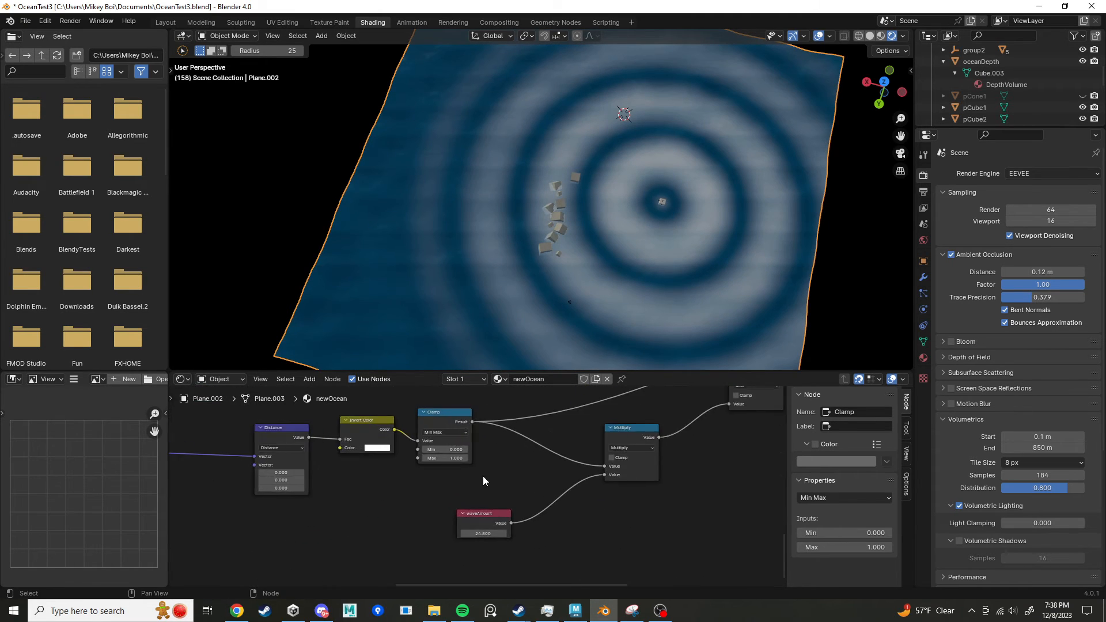
pyautogui.scroll(1, 525, 524)
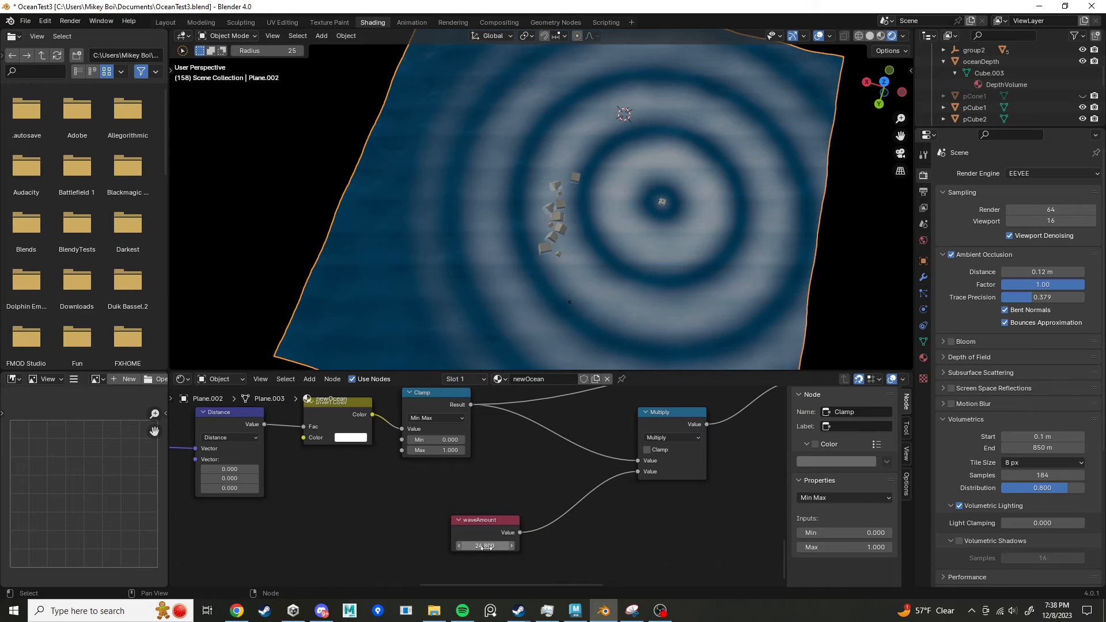
pyautogui.moveTo(486, 548)
pyautogui.mouseDown()
pyautogui.moveTo(519, 547)
pyautogui.moveTo(475, 547)
pyautogui.moveTo(488, 548)
pyautogui.mouseUp()
pyautogui.scroll(-4, 401, 569)
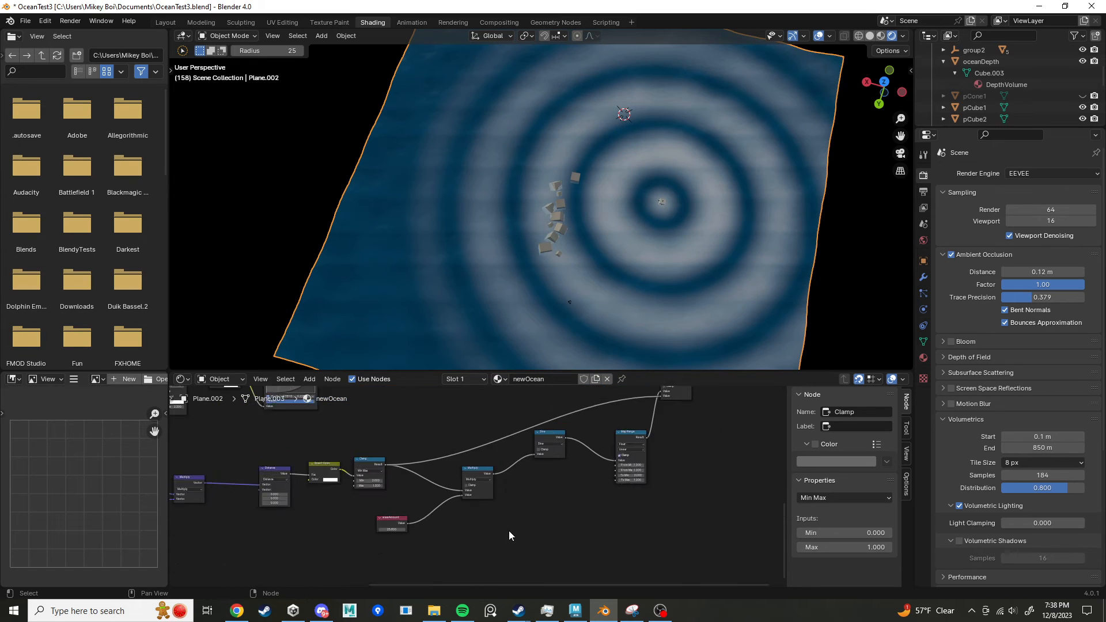
# Step: Move the shader and material output nodes farther right of the final Multiply node to free up space
pyautogui.scroll(-1, 510, 531)
pyautogui.scroll(1, 584, 506)
pyautogui.moveTo(611, 480); pyautogui.dragTo(523, 524, button='middle')
pyautogui.scroll(1, 597, 471)
pyautogui.scroll(-7, 596, 469)
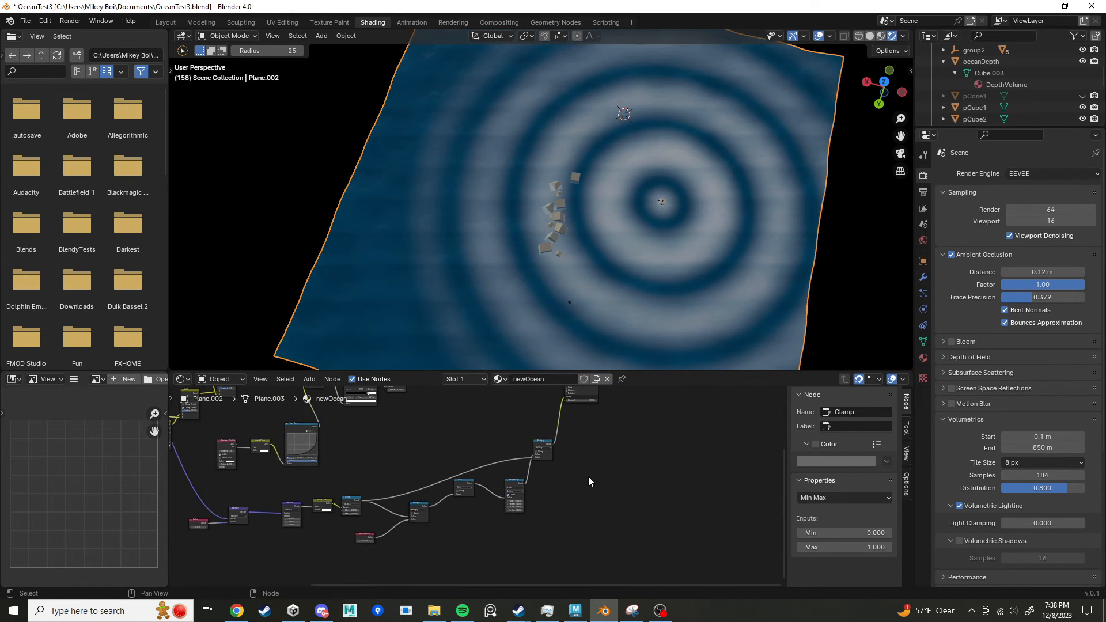
pyautogui.scroll(-2, 589, 476)
pyautogui.moveTo(577, 466); pyautogui.dragTo(544, 499, button='middle')
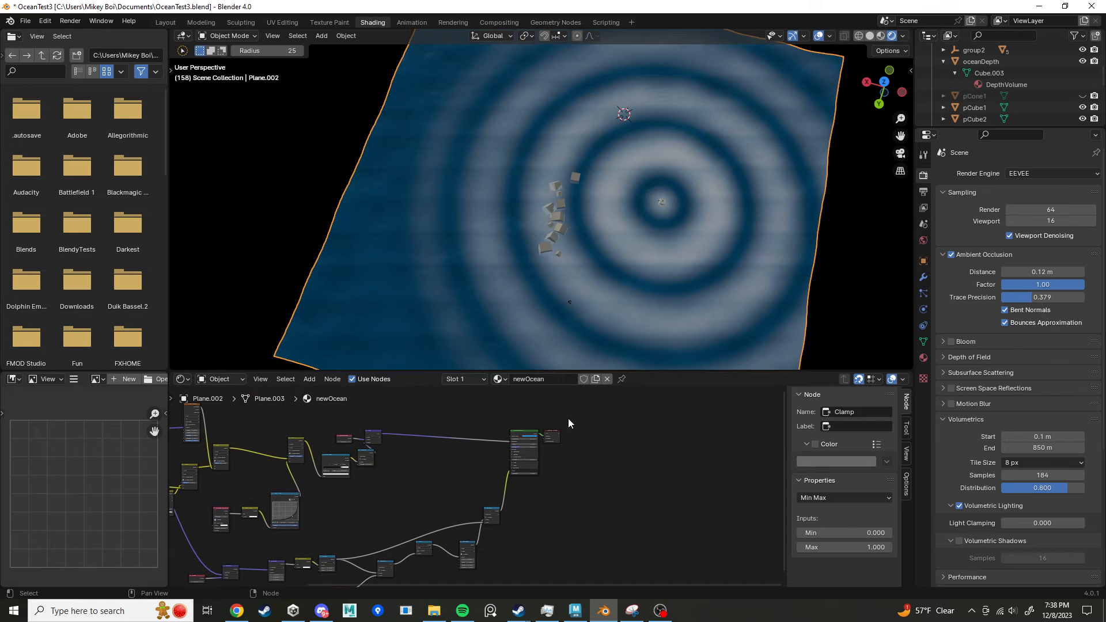
pyautogui.moveTo(568, 423); pyautogui.dragTo(529, 434)
pyautogui.moveTo(600, 523); pyautogui.dragTo(567, 488, button='middle')
pyautogui.scroll(3, 565, 487)
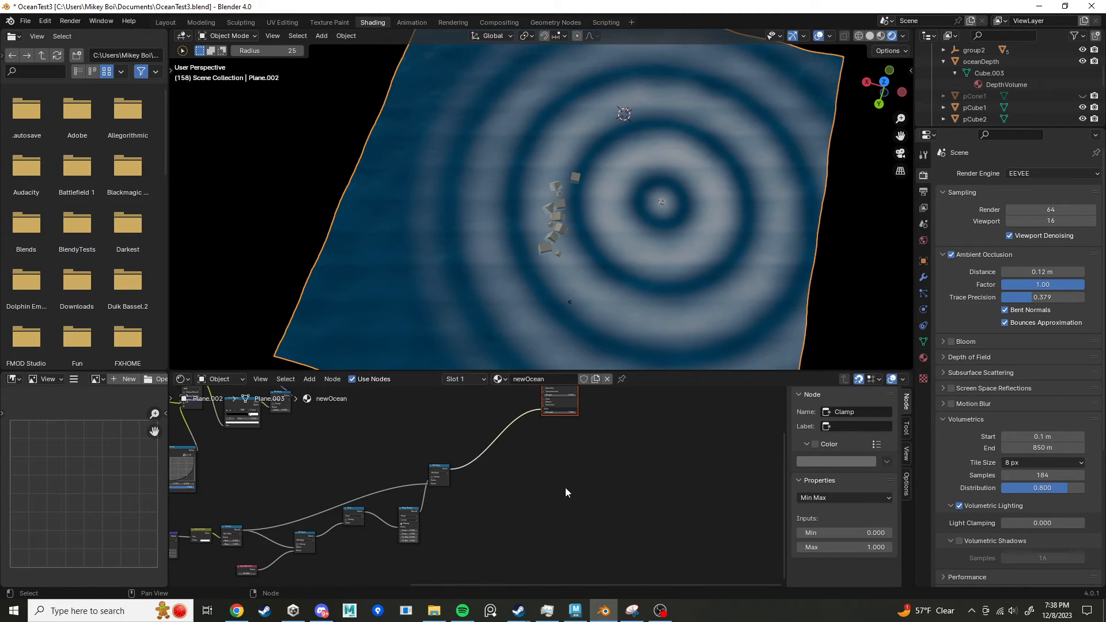
pyautogui.click(498, 535)
# Step: Move the waveAmount node lower, away from the Clamp node
pyautogui.moveTo(498, 535); pyautogui.dragTo(696, 476, button='middle')
pyautogui.scroll(7, 490, 498)
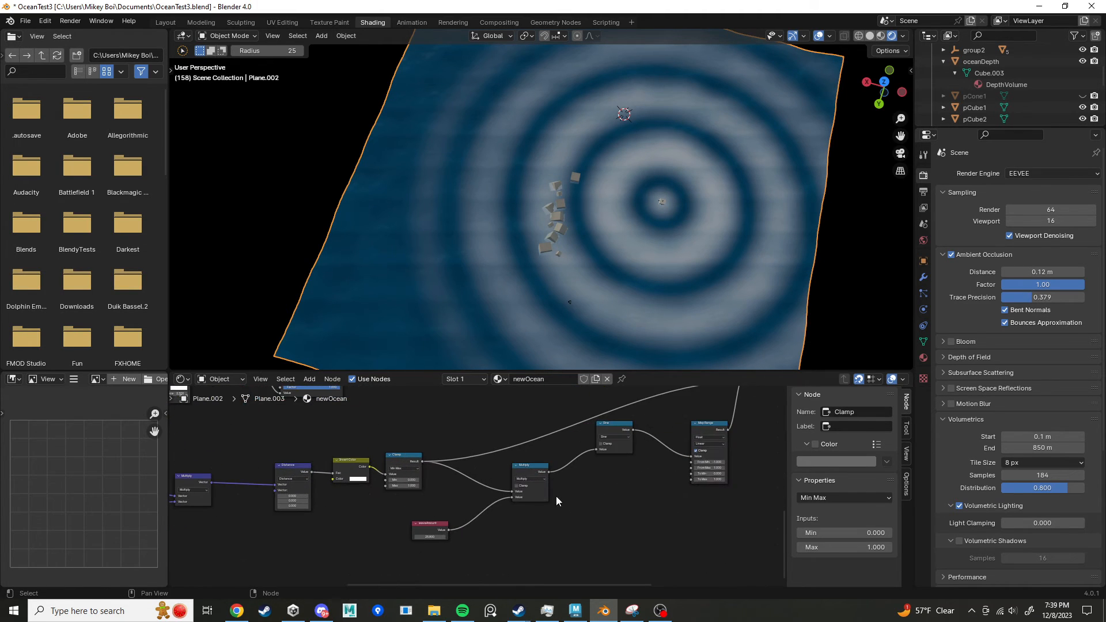
pyautogui.scroll(7, 429, 503)
pyautogui.scroll(-7, 390, 436)
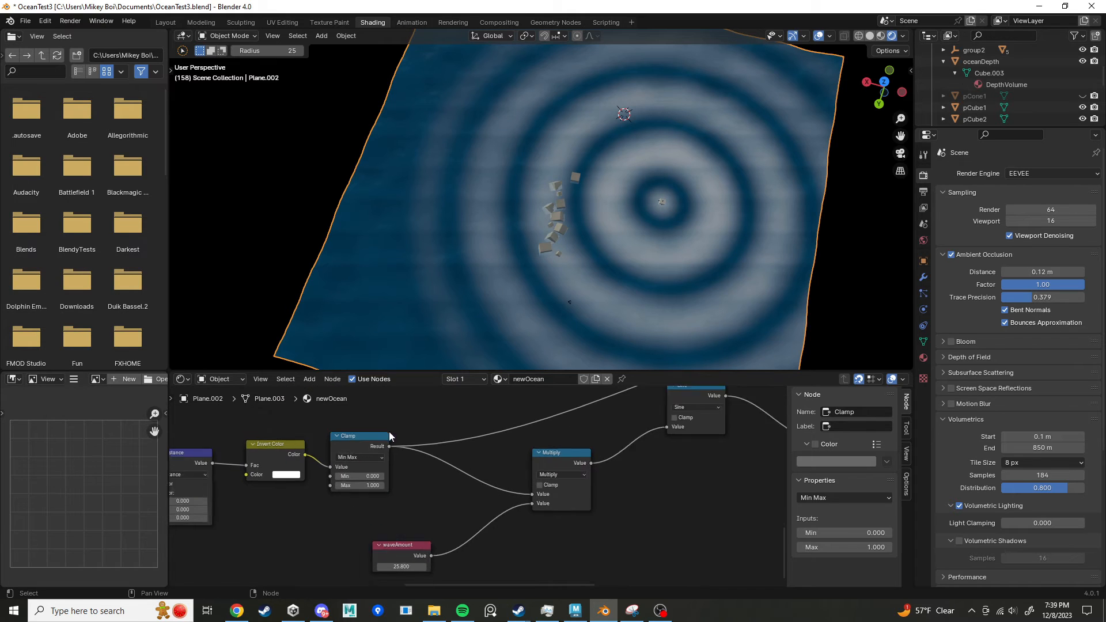
pyautogui.moveTo(429, 530); pyautogui.dragTo(455, 561)
pyautogui.scroll(-2, 537, 495)
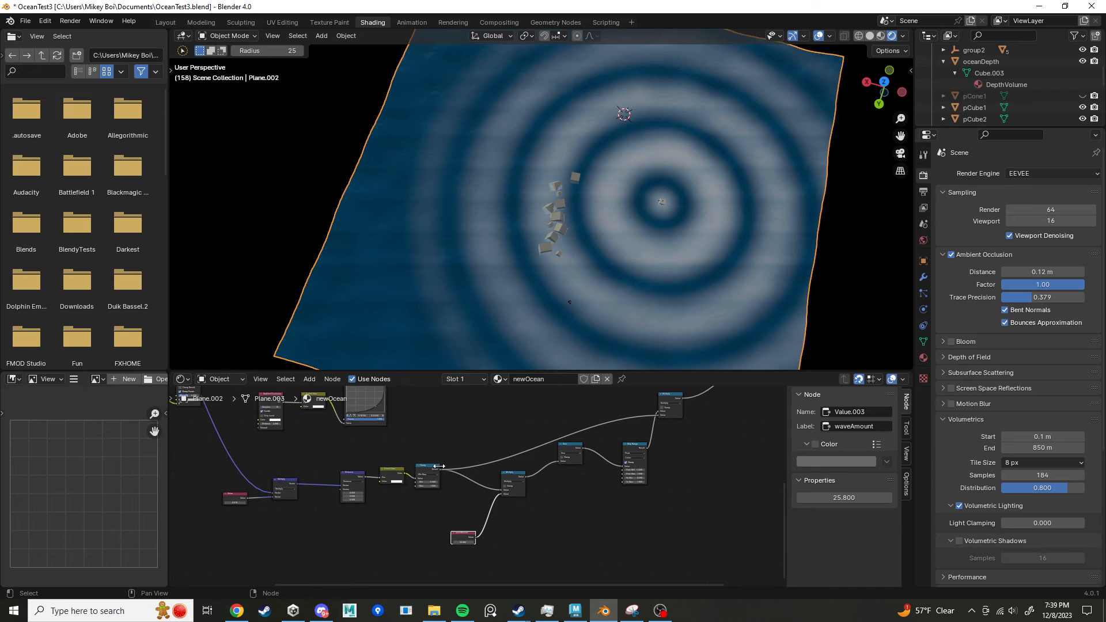
# Step: Move the waveAmount, first Multiply, Sine and Map Range nodes down together to make room after the Clamp node
pyautogui.scroll(2, 537, 493)
pyautogui.moveTo(669, 545); pyautogui.dragTo(468, 462)
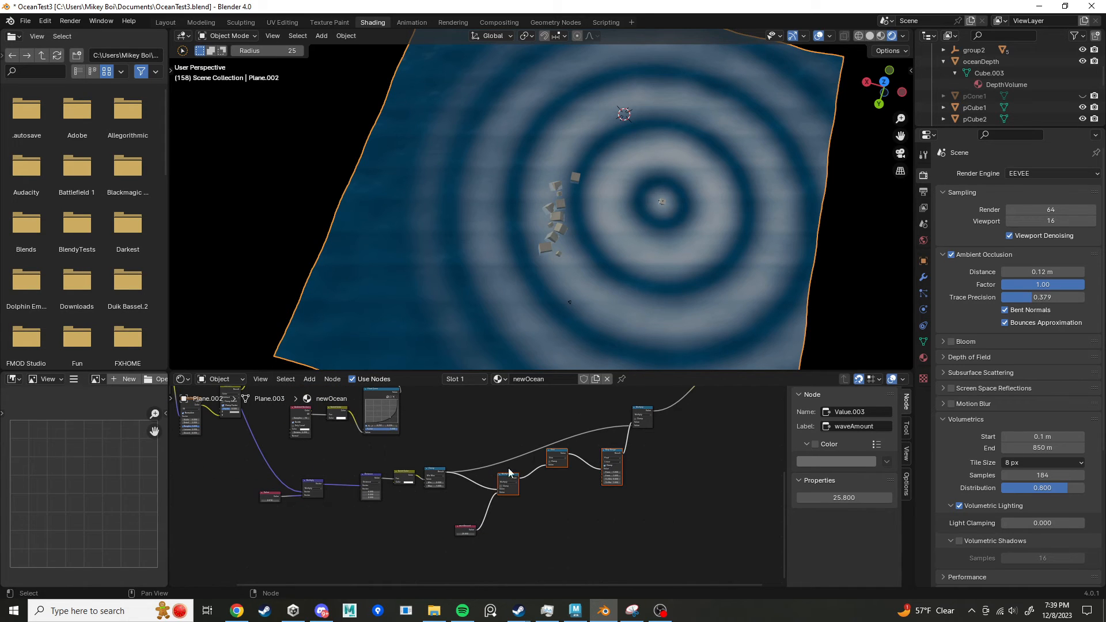
pyautogui.keyDown('shift'); pyautogui.click(466, 531); pyautogui.keyUp('shift')
pyautogui.moveTo(466, 531); pyautogui.dragTo(472, 557)
pyautogui.click(458, 522)
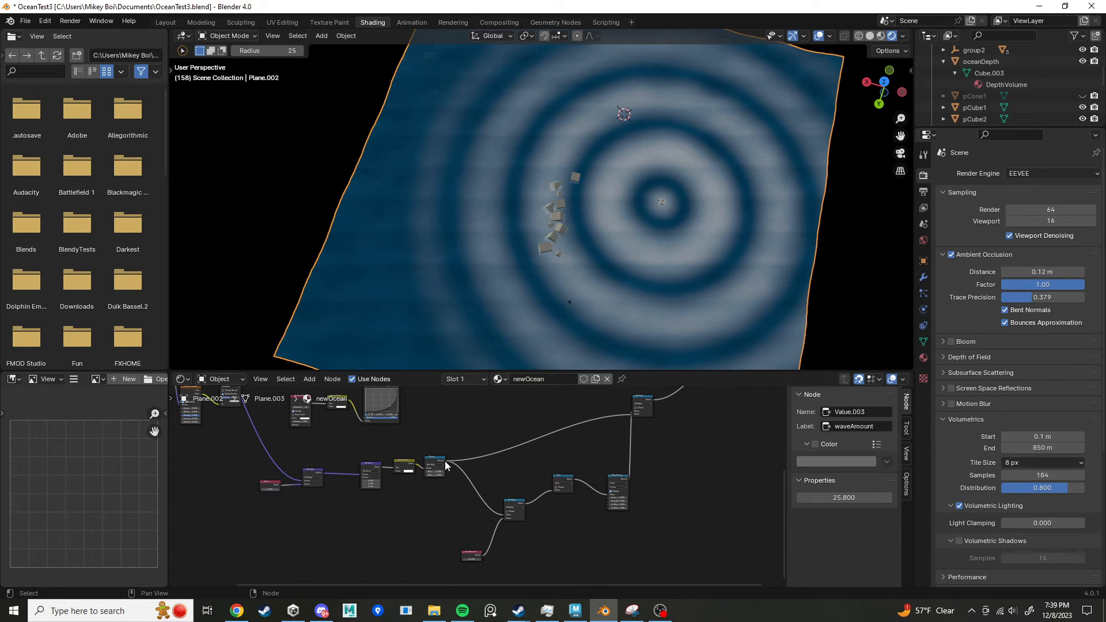
# Step: Add an Add math node fed by the Clamp result and place it above the waveAmount node
pyautogui.moveTo(446, 461); pyautogui.dragTo(455, 505)
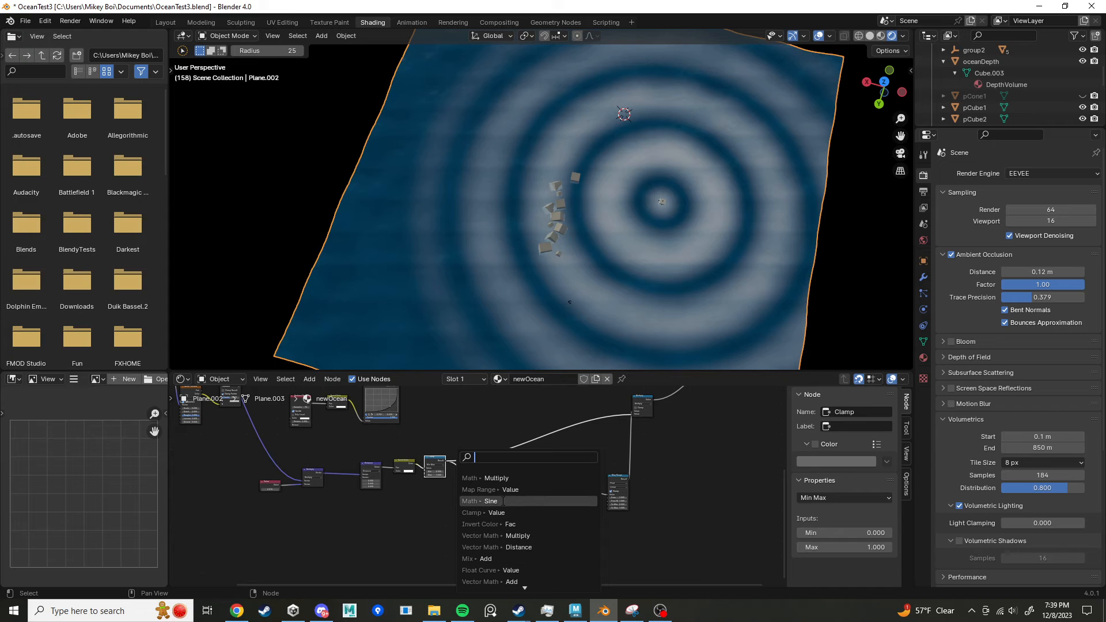
pyautogui.write('math')
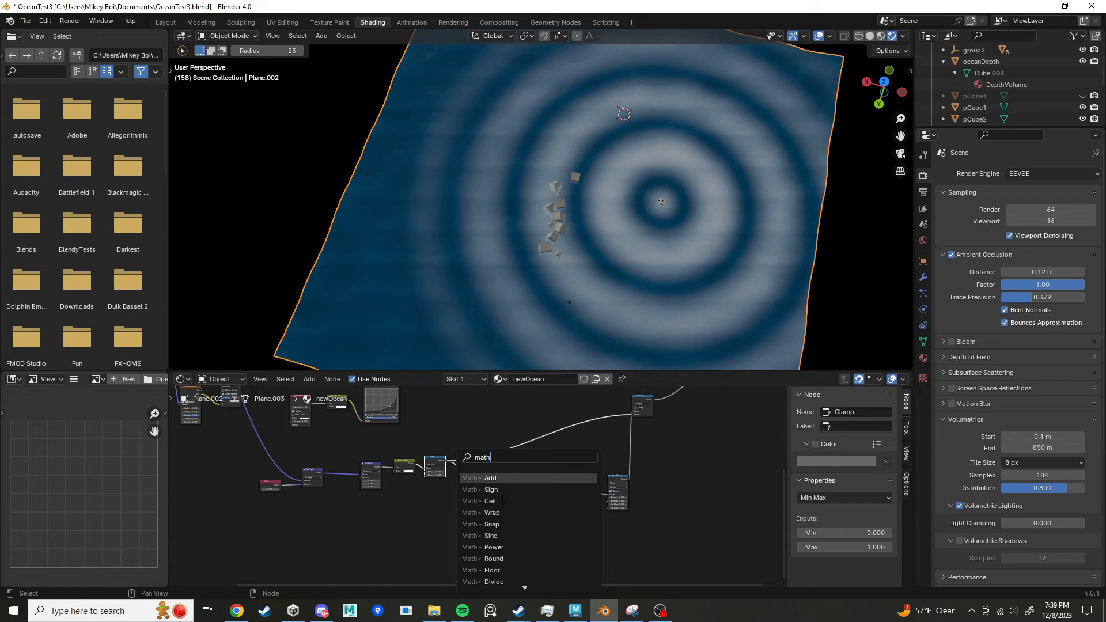
pyautogui.click(492, 480)
pyautogui.click(496, 477)
pyautogui.scroll(4, 477, 489)
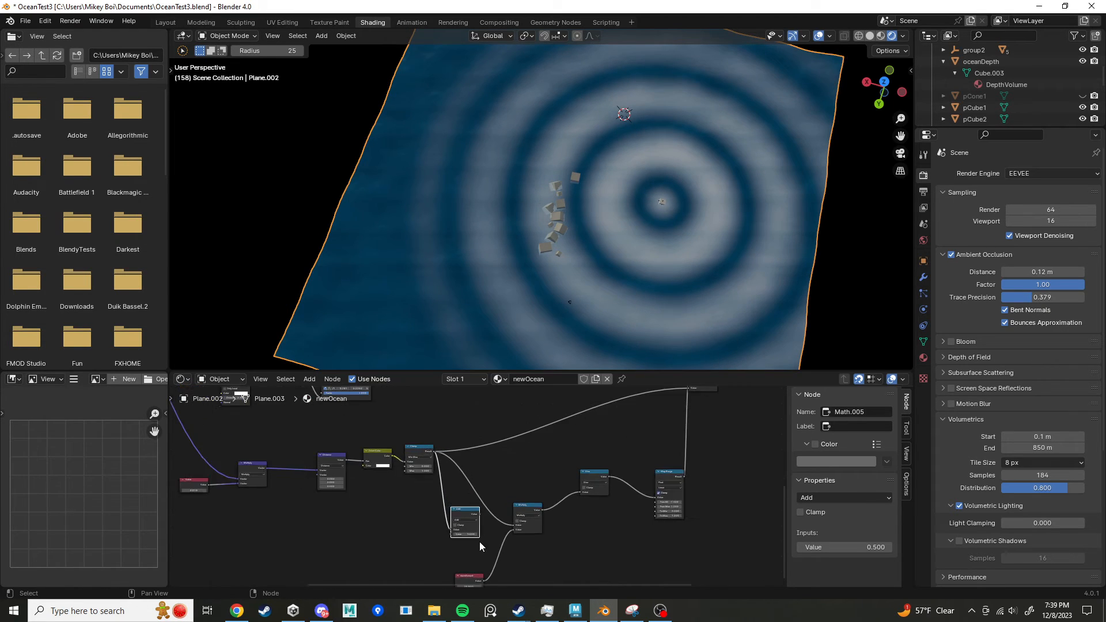
# Step: Add a Value input node beside the new Add node and drive its value with the expression #frame
pyautogui.scroll(4, 481, 541)
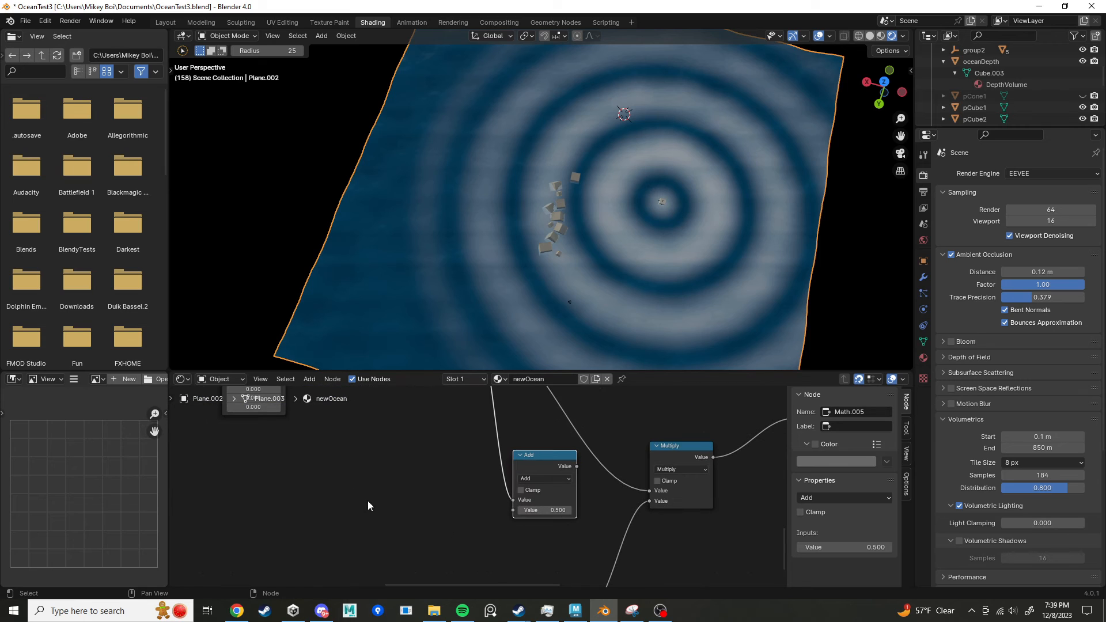
pyautogui.hotkey('shift', 'a')
pyautogui.moveTo(365, 506)
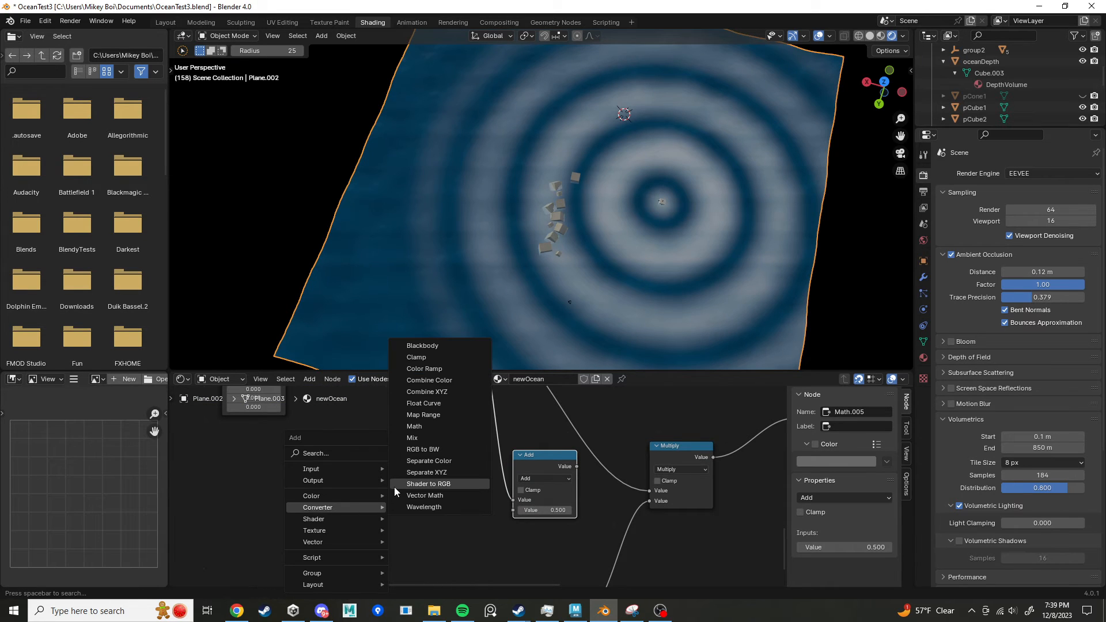
pyautogui.write('va')
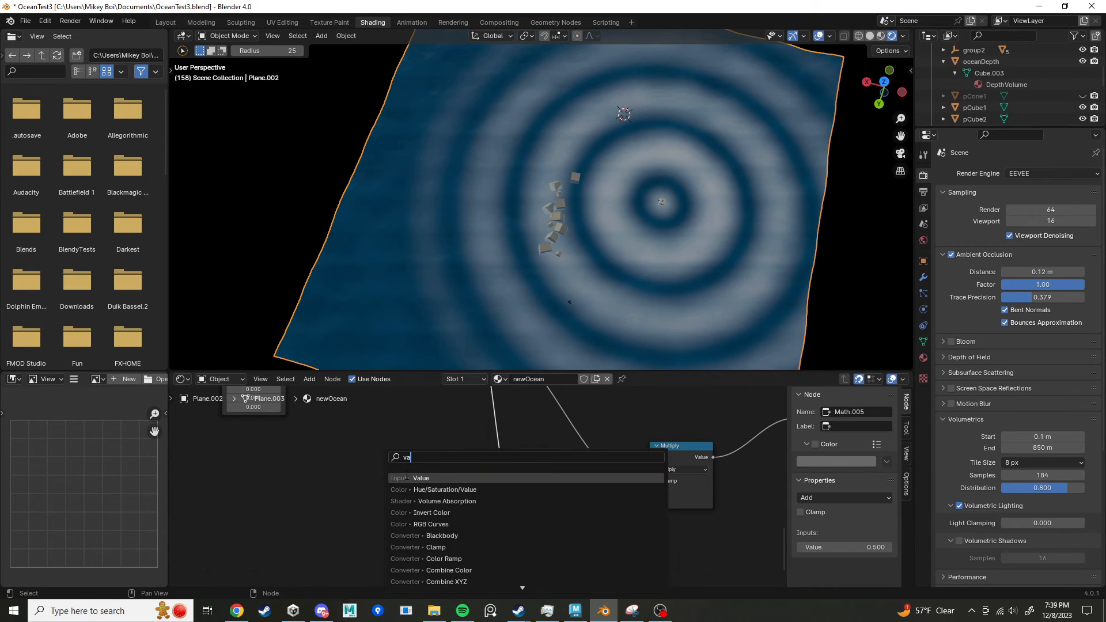
pyautogui.click(416, 477)
pyautogui.click(336, 477)
pyautogui.click(381, 506)
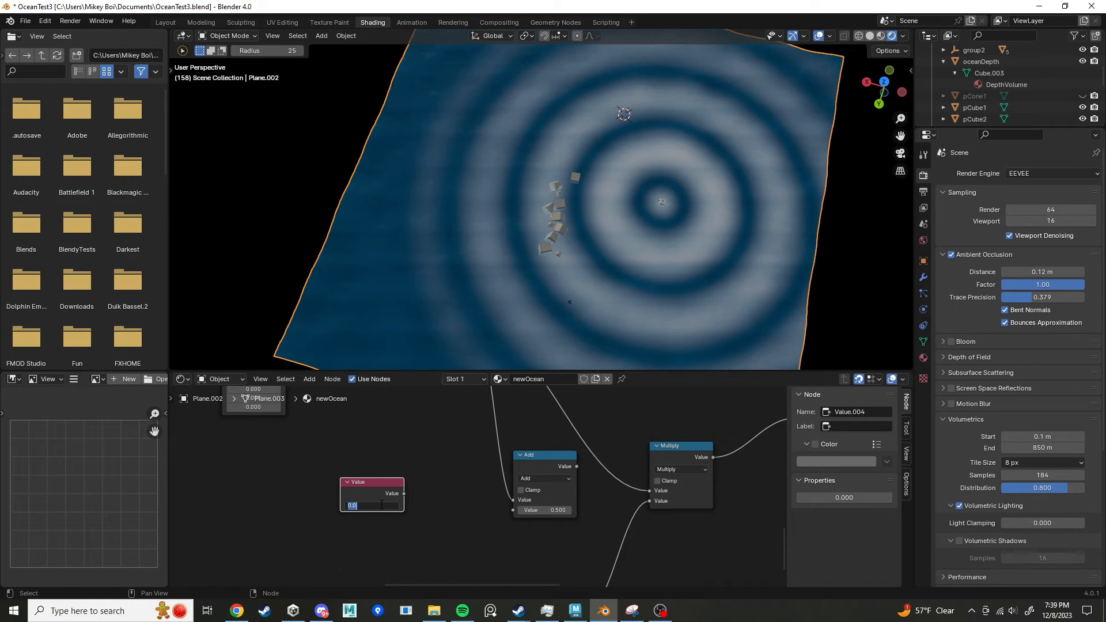
pyautogui.write('#frame')
pyautogui.press('Return')
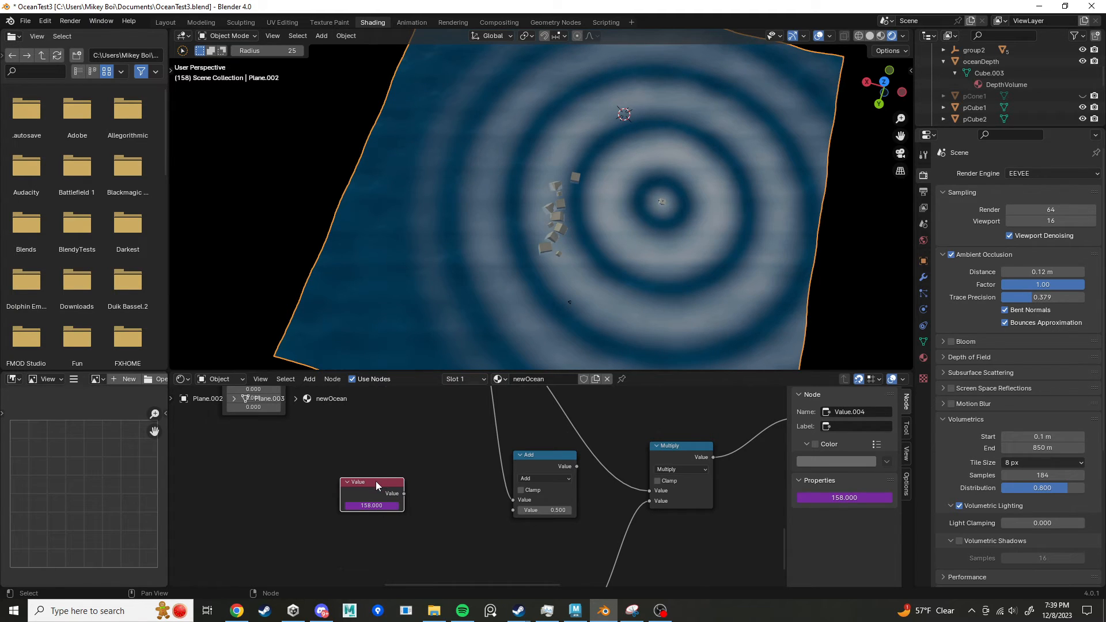
# Step: Feed the frame-driven Value into the Add node, link the Add result to the first Multiply node, and preview the animation
pyautogui.moveTo(395, 494); pyautogui.dragTo(508, 513)
pyautogui.scroll(-3, 476, 507)
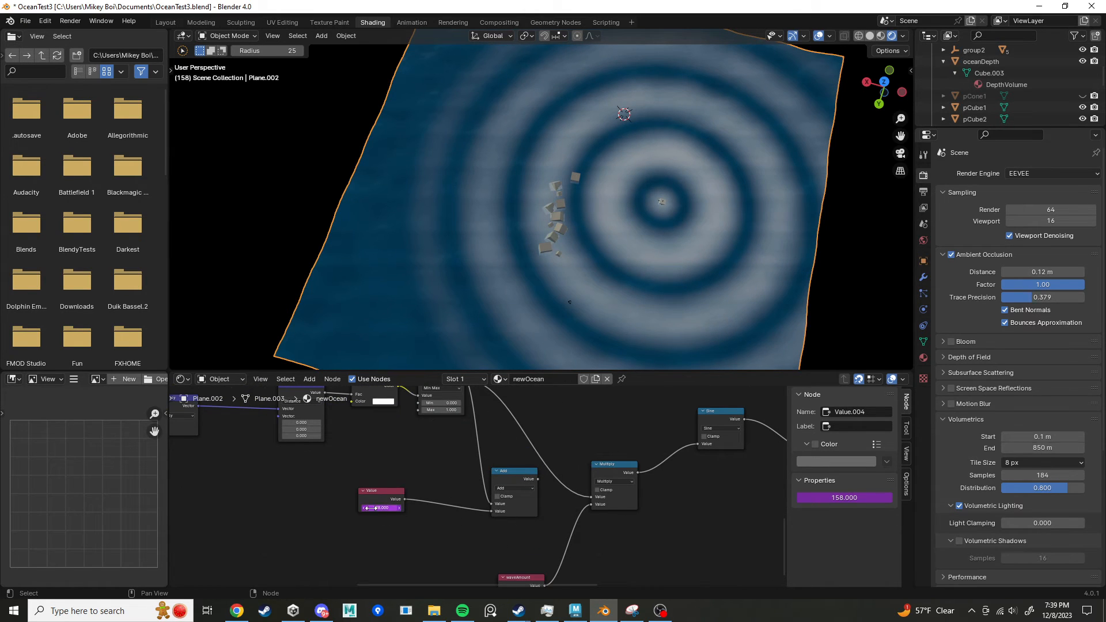
pyautogui.moveTo(470, 446); pyautogui.dragTo(409, 489, button='middle')
pyautogui.moveTo(429, 531); pyautogui.dragTo(374, 488, button='middle')
pyautogui.scroll(-2, 374, 489)
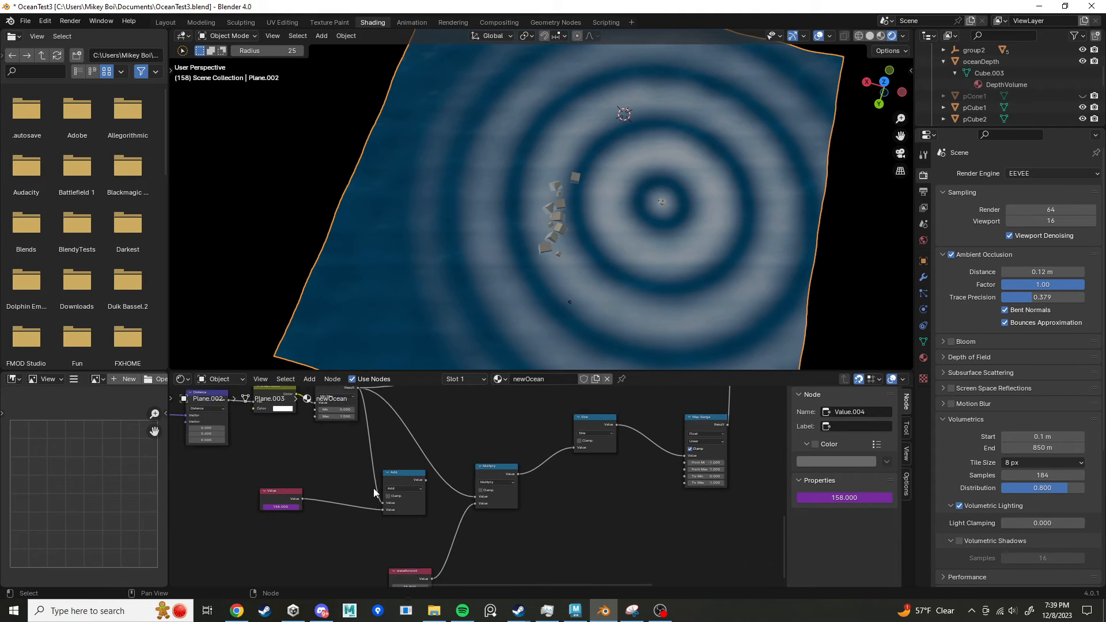
pyautogui.moveTo(455, 496); pyautogui.dragTo(441, 483, button='middle')
pyautogui.moveTo(418, 470); pyautogui.dragTo(461, 486)
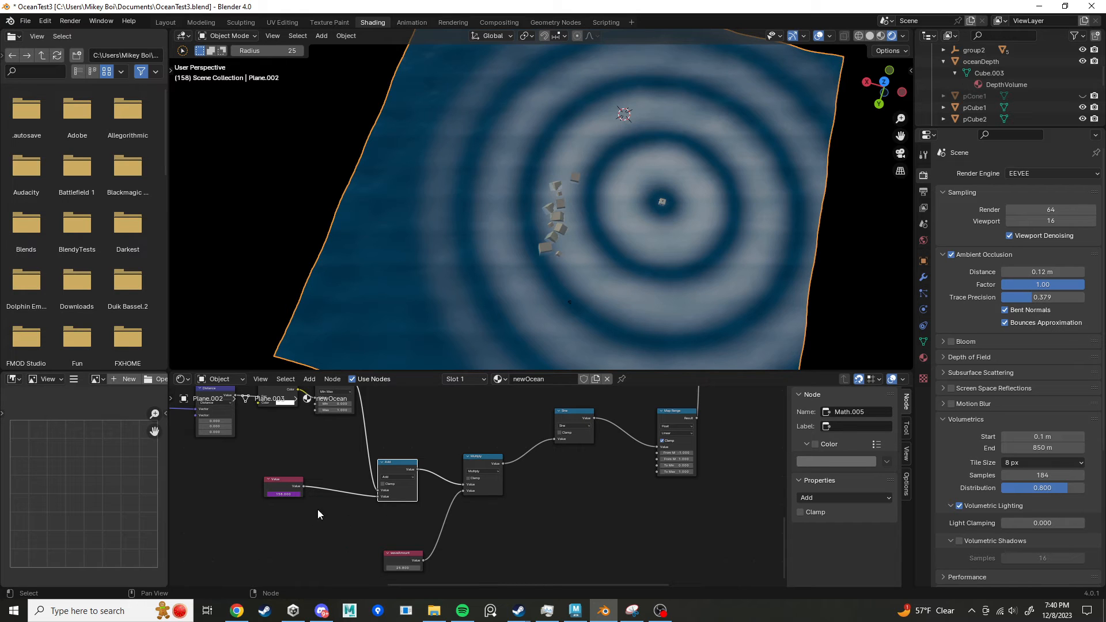
pyautogui.press('space')
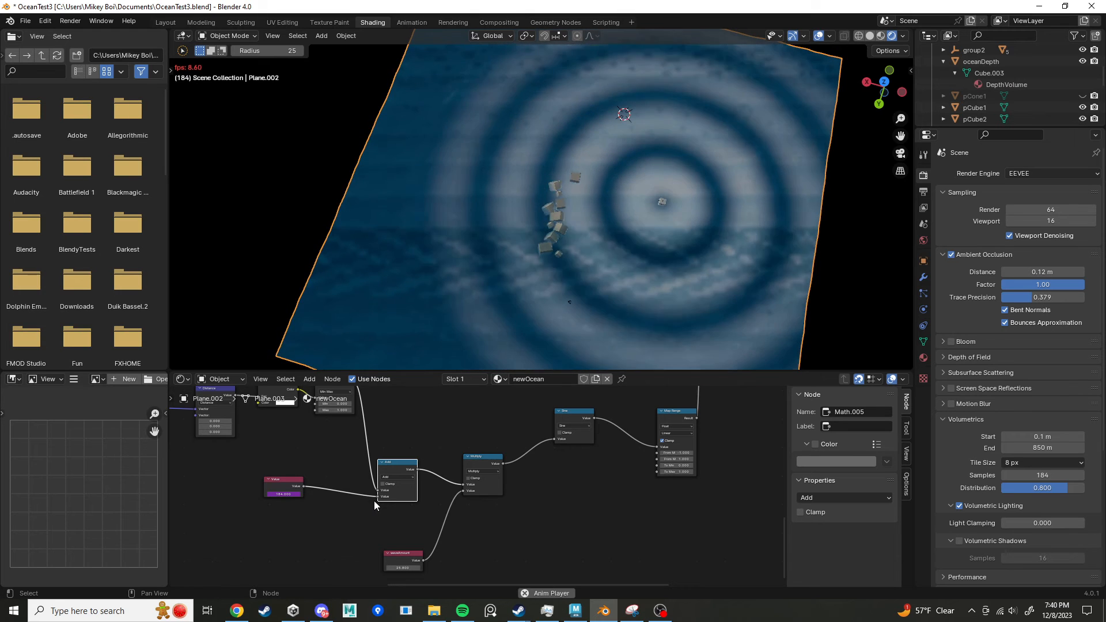
pyautogui.press('space')
# Step: Delete the Value node's driver, replace it with the expression #-frame, and play the animation to preview the ring motion
pyautogui.scroll(3, 291, 517)
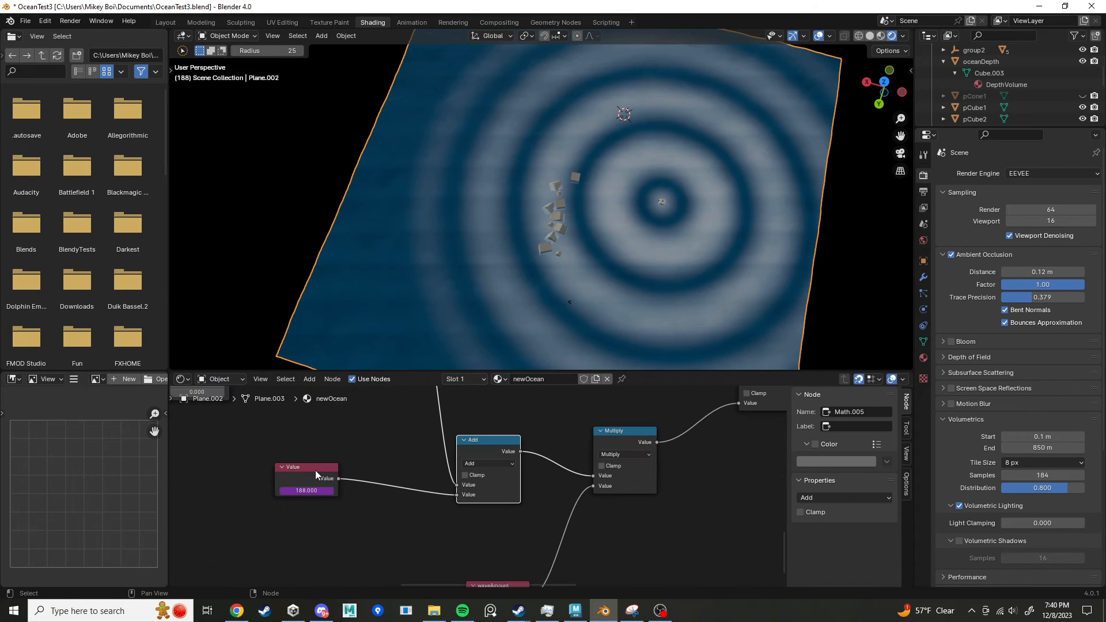
pyautogui.click(315, 470)
pyautogui.moveTo(312, 494); pyautogui.dragTo(430, 499, button='middle')
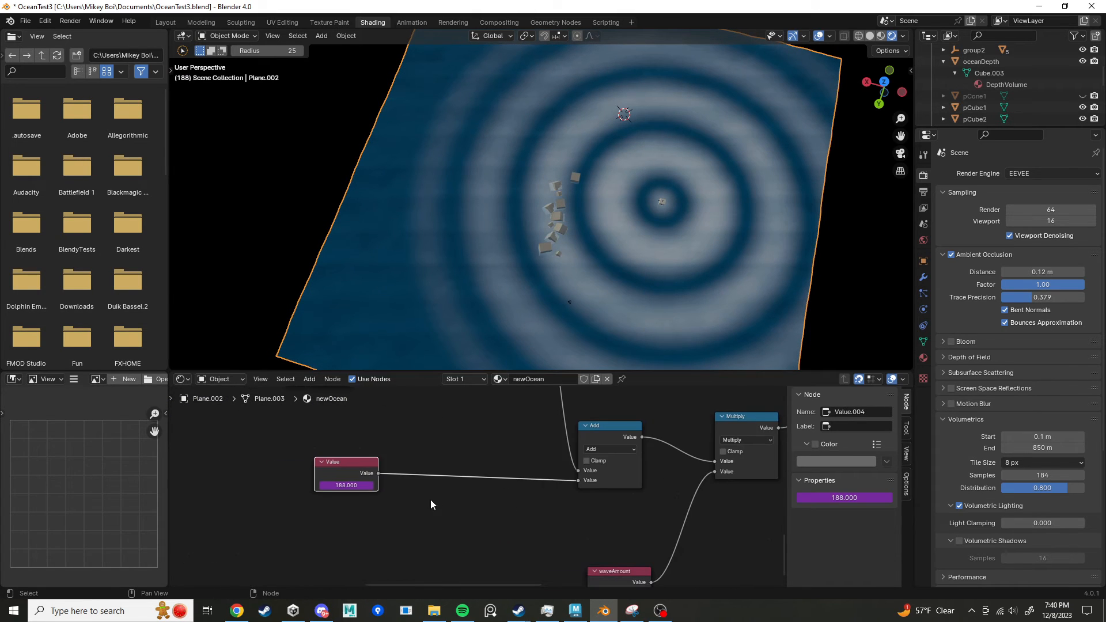
pyautogui.click(346, 486)
pyautogui.press('Escape')
pyautogui.rightClick(366, 484)
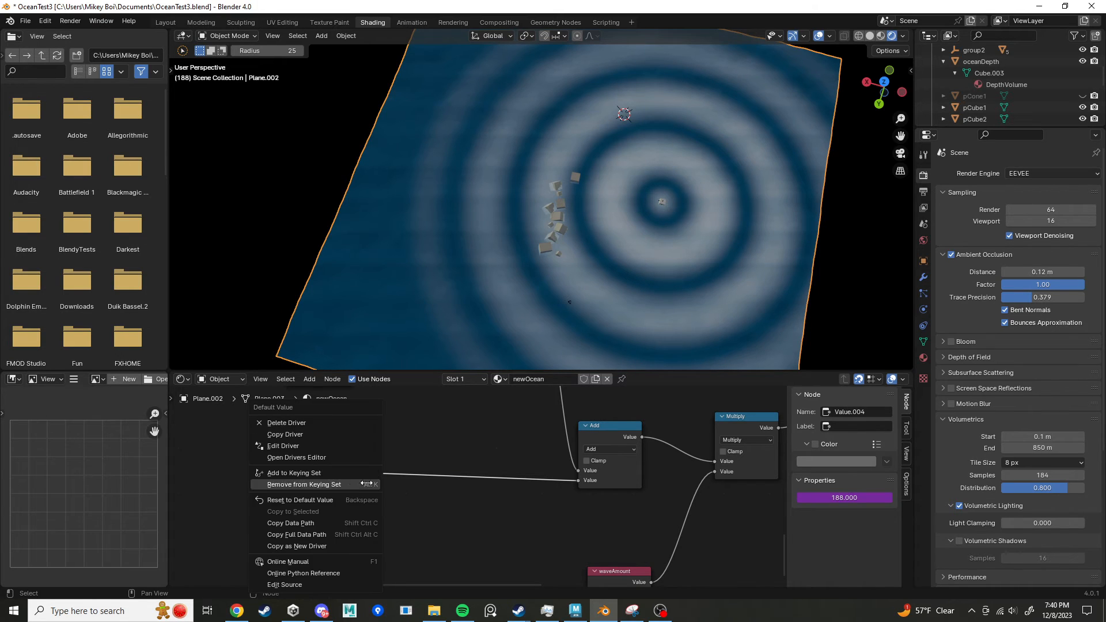
pyautogui.click(298, 421)
pyautogui.click(355, 485)
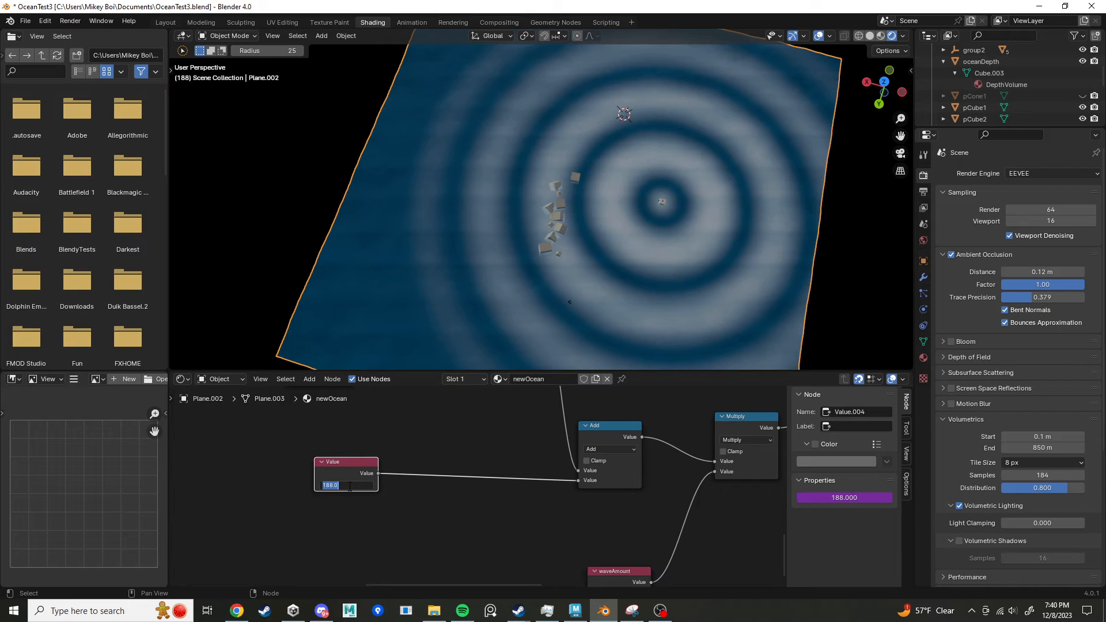
pyautogui.write('#-frame')
pyautogui.press('Return')
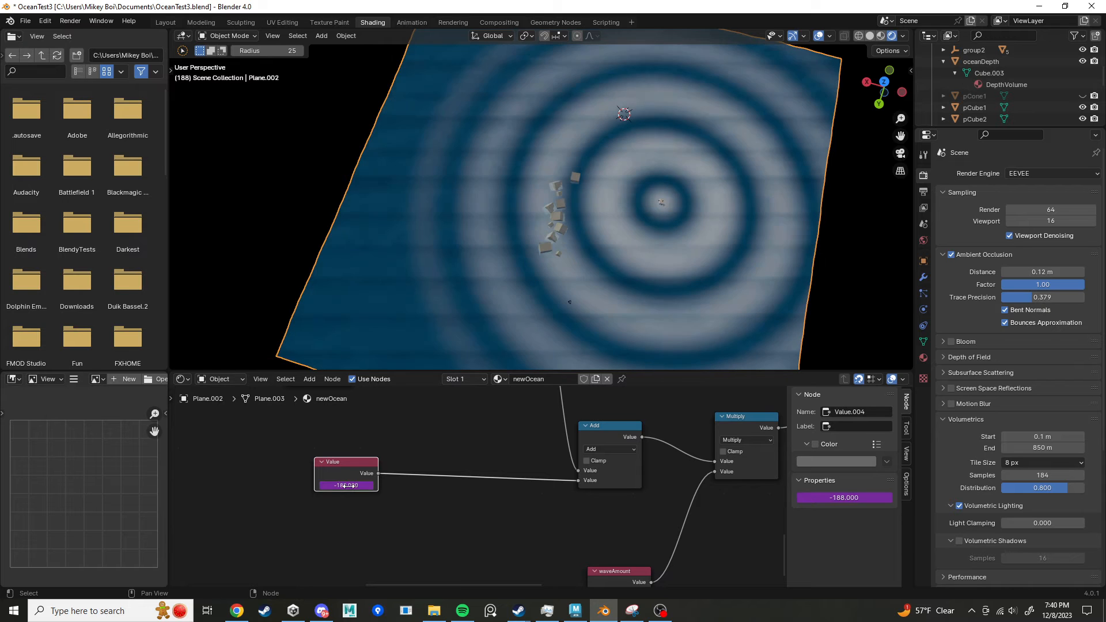
pyautogui.press('space')
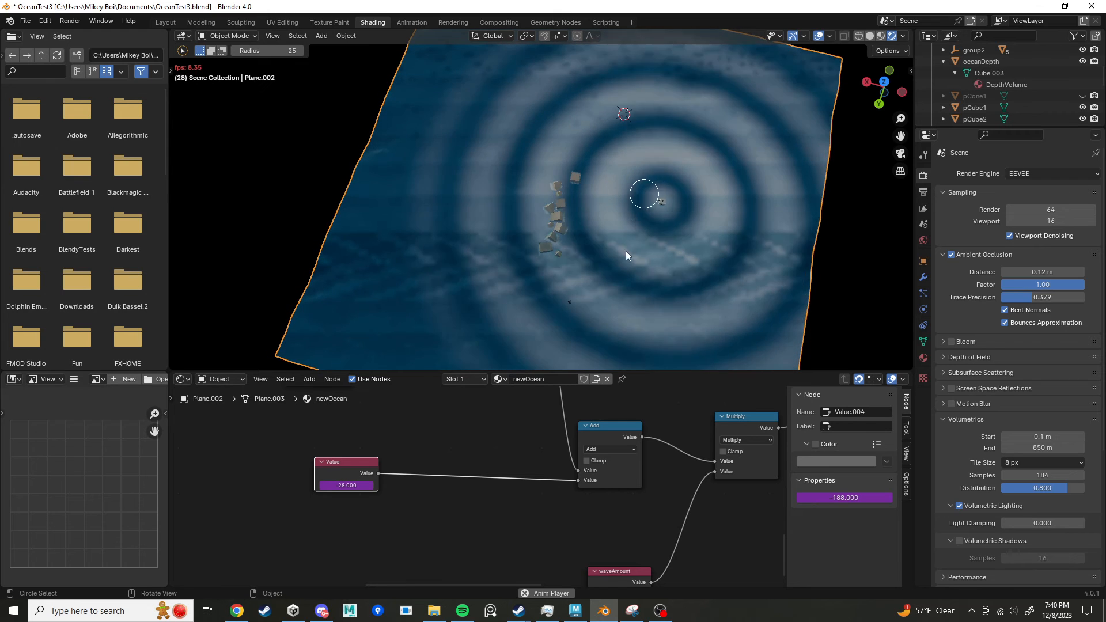
pyautogui.press('space')
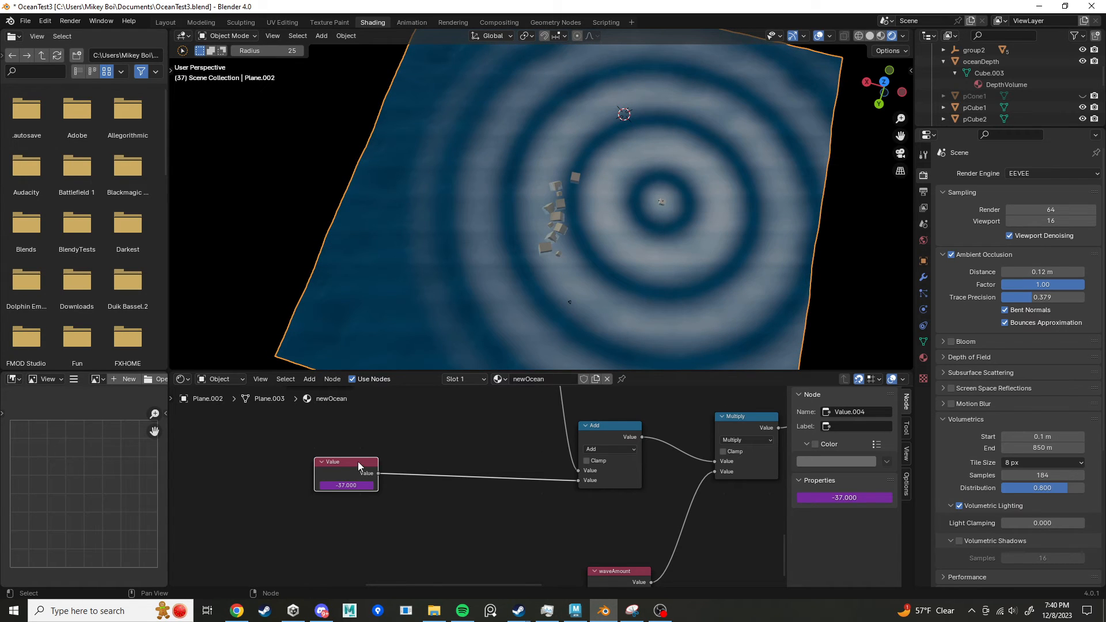
# Step: Move the frame-driven Value node farther left, away from the Add node
pyautogui.moveTo(358, 462); pyautogui.dragTo(322, 462)
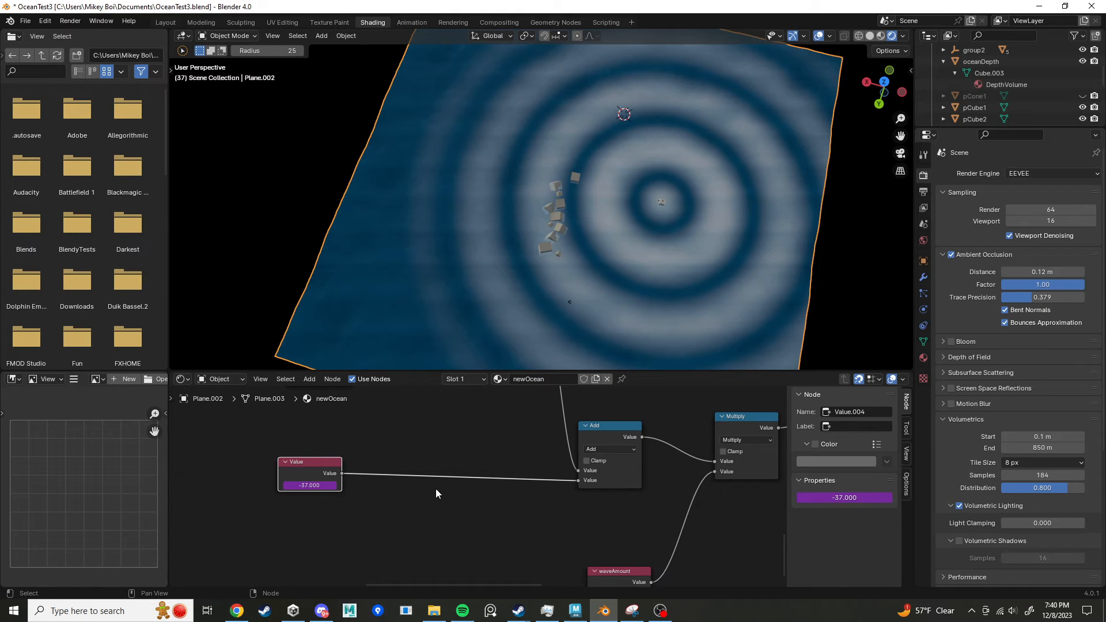
pyautogui.click(304, 484)
pyautogui.press('Escape')
# Step: Examine the Multiply, Sine and Map Range node chain and inspect the ringed ocean surface from a lower angle
pyautogui.scroll(-4, 512, 527)
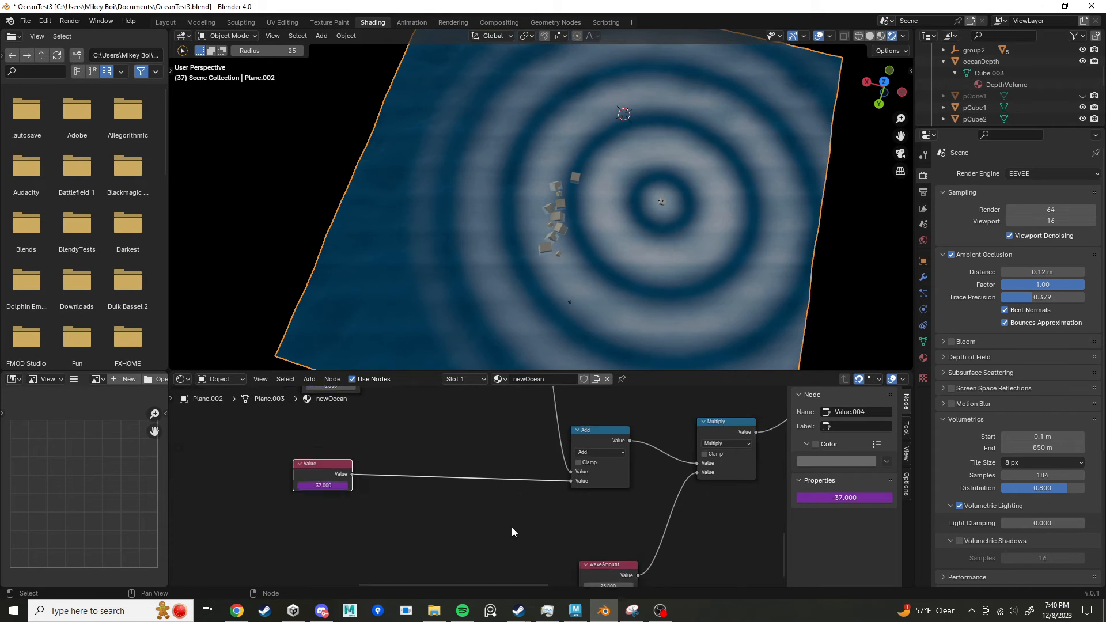
pyautogui.scroll(2, 504, 522)
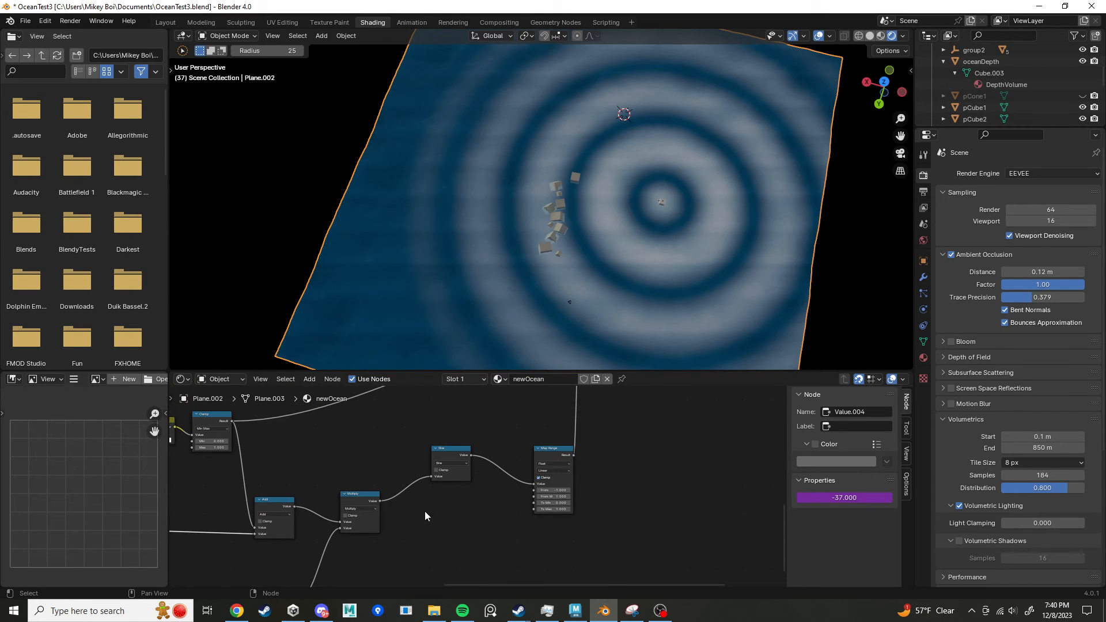
pyautogui.moveTo(425, 516); pyautogui.dragTo(383, 518, button='middle')
pyautogui.scroll(2, 537, 477)
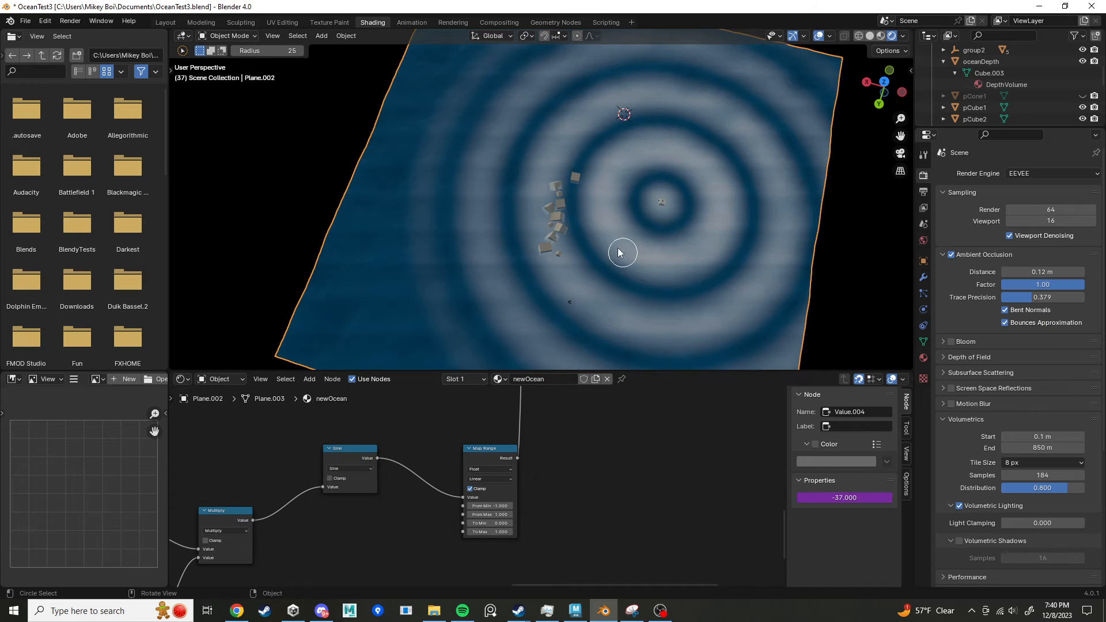
pyautogui.moveTo(553, 463); pyautogui.dragTo(630, 444, button='middle')
pyautogui.scroll(-4, 498, 483)
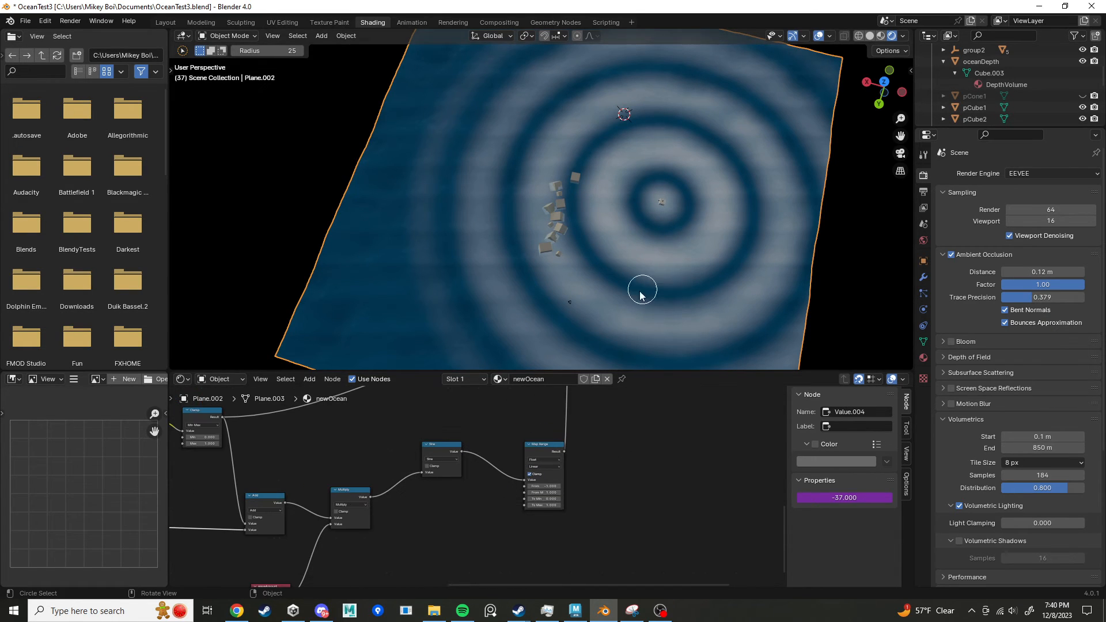
pyautogui.moveTo(641, 288); pyautogui.dragTo(620, 248, button='middle')
pyautogui.scroll(6, 620, 245)
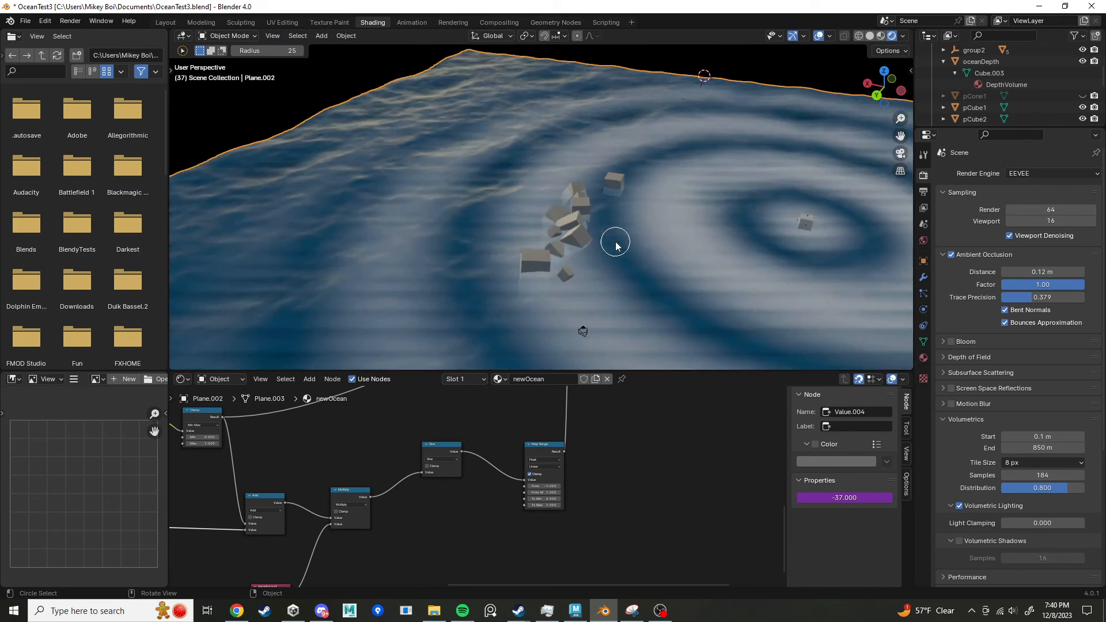
pyautogui.scroll(-4, 777, 186)
pyautogui.scroll(2, 987, 88)
# Step: Find the hidden pCone1 object in the scene hierarchy and make it visible in the viewport
pyautogui.scroll(-4, 989, 95)
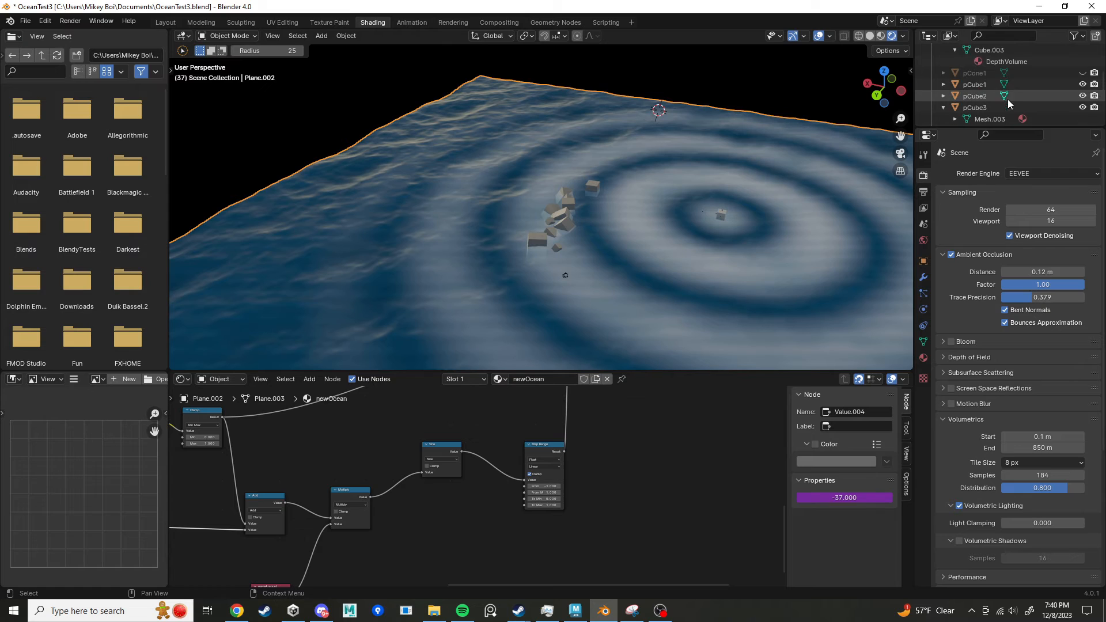
pyautogui.scroll(-6, 1003, 106)
pyautogui.scroll(1, 997, 101)
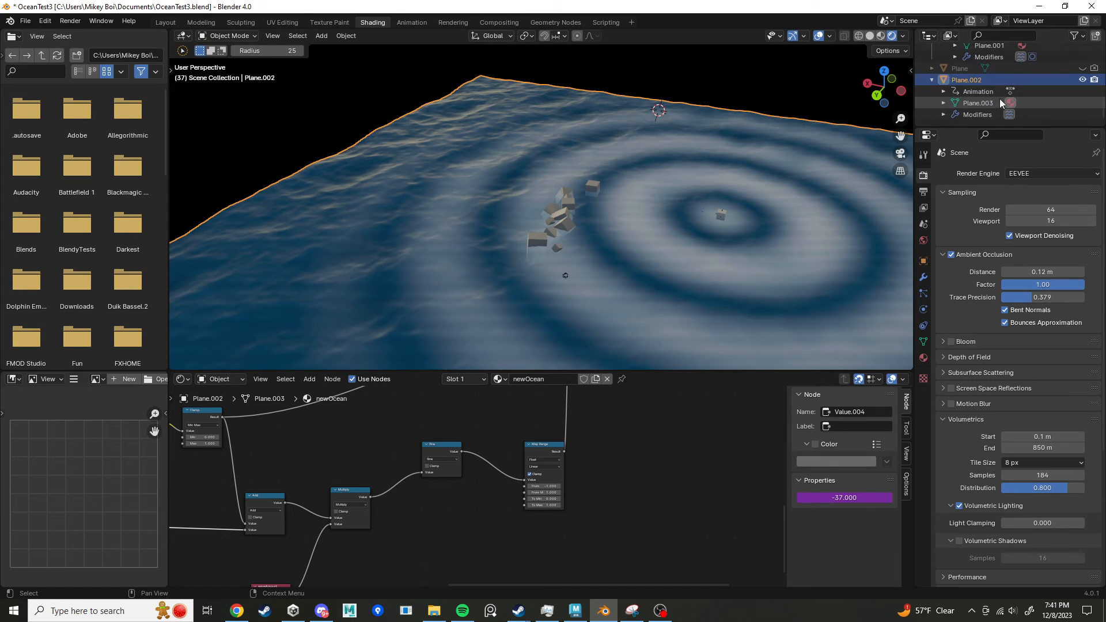
pyautogui.scroll(8, 997, 96)
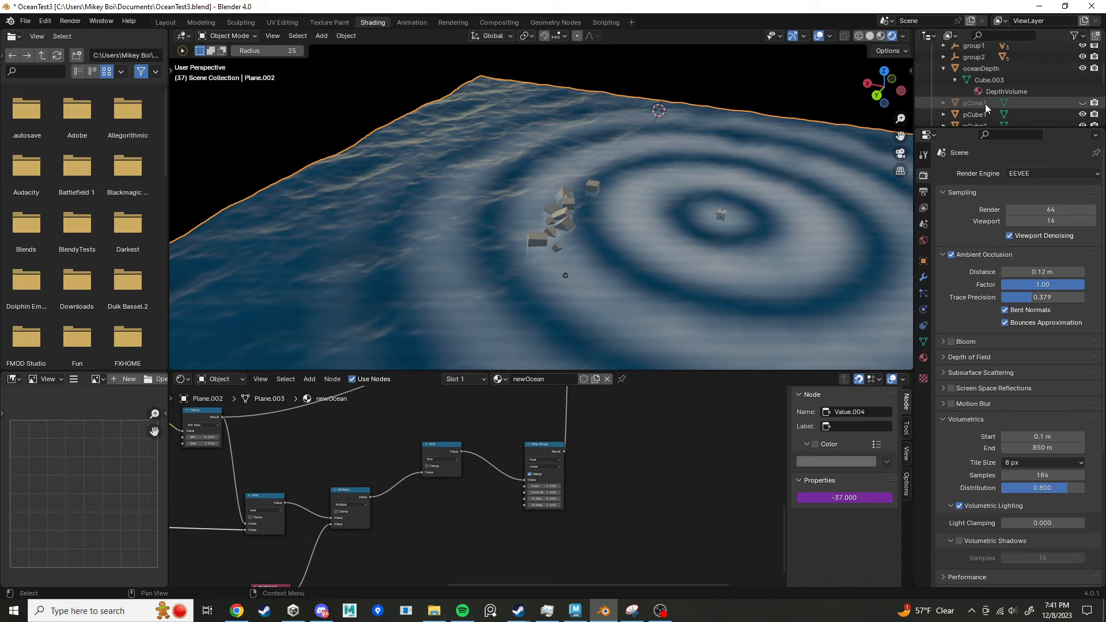
pyautogui.scroll(-2, 1005, 91)
pyautogui.click(646, 213)
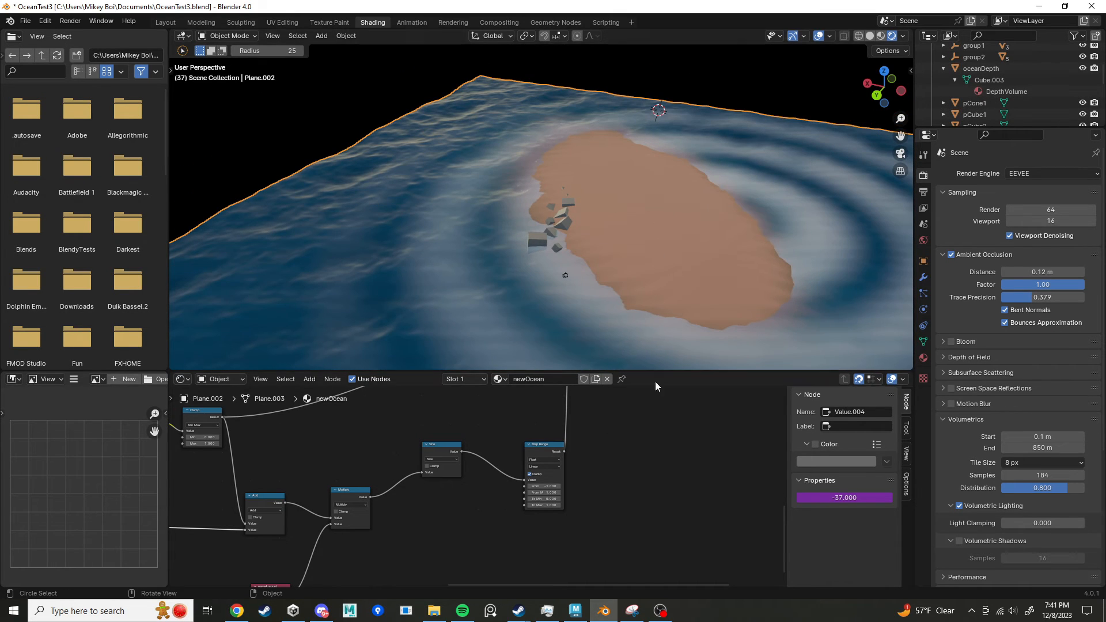
# Step: Shift the ring centre by setting the first component of the Distance node's second vector to 0.2
pyautogui.moveTo(618, 454); pyautogui.dragTo(829, 448, button='middle')
pyautogui.scroll(-2, 4, 474)
pyautogui.scroll(-1, 339, 495)
pyautogui.moveTo(339, 494)
pyautogui.mouseDown(button='middle')
pyautogui.moveTo(508, 490)
pyautogui.moveTo(545, 513)
pyautogui.mouseUp(button='middle')
pyautogui.scroll(3, 417, 498)
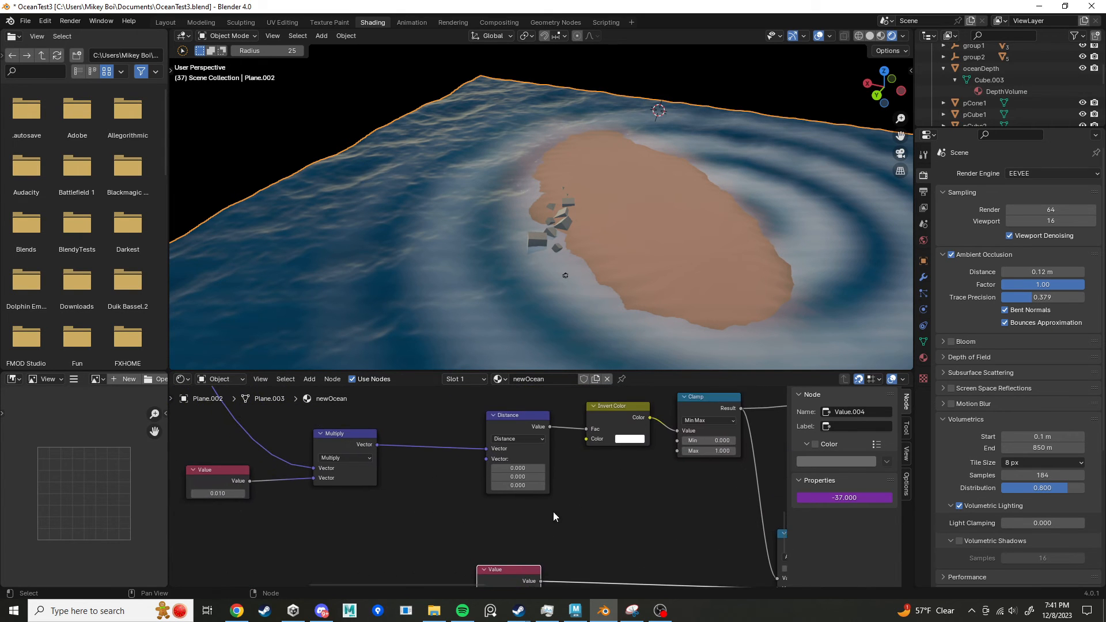
pyautogui.scroll(3, 516, 478)
pyautogui.moveTo(528, 464)
pyautogui.mouseDown()
pyautogui.moveTo(503, 463)
pyautogui.moveTo(540, 463)
pyautogui.moveTo(500, 463)
pyautogui.moveTo(538, 463)
pyautogui.moveTo(518, 463)
pyautogui.mouseUp()
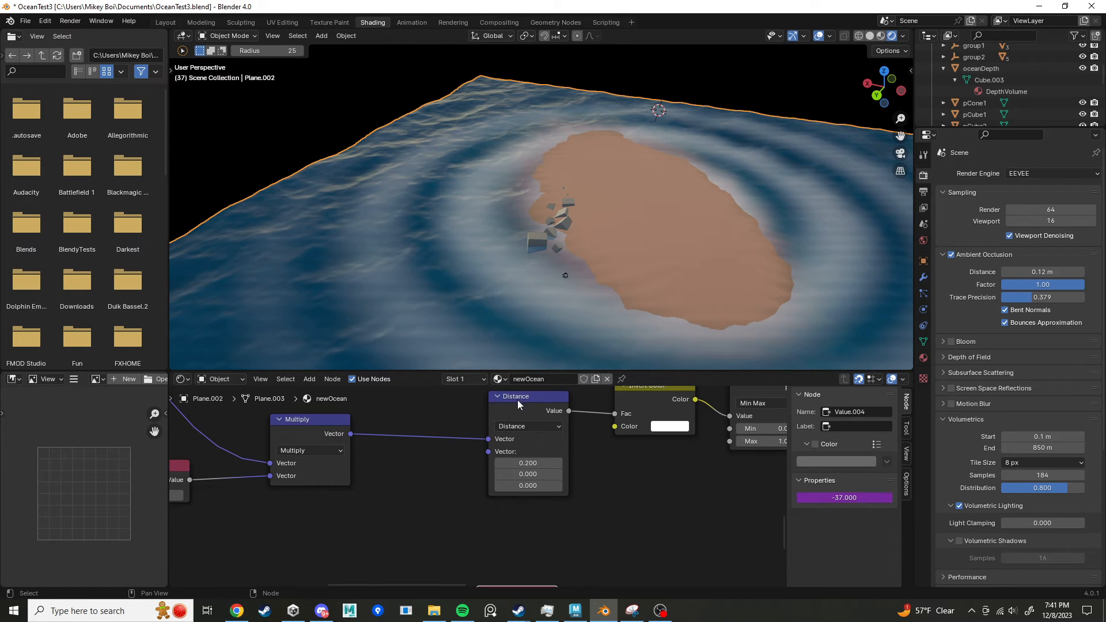
pyautogui.click(528, 463)
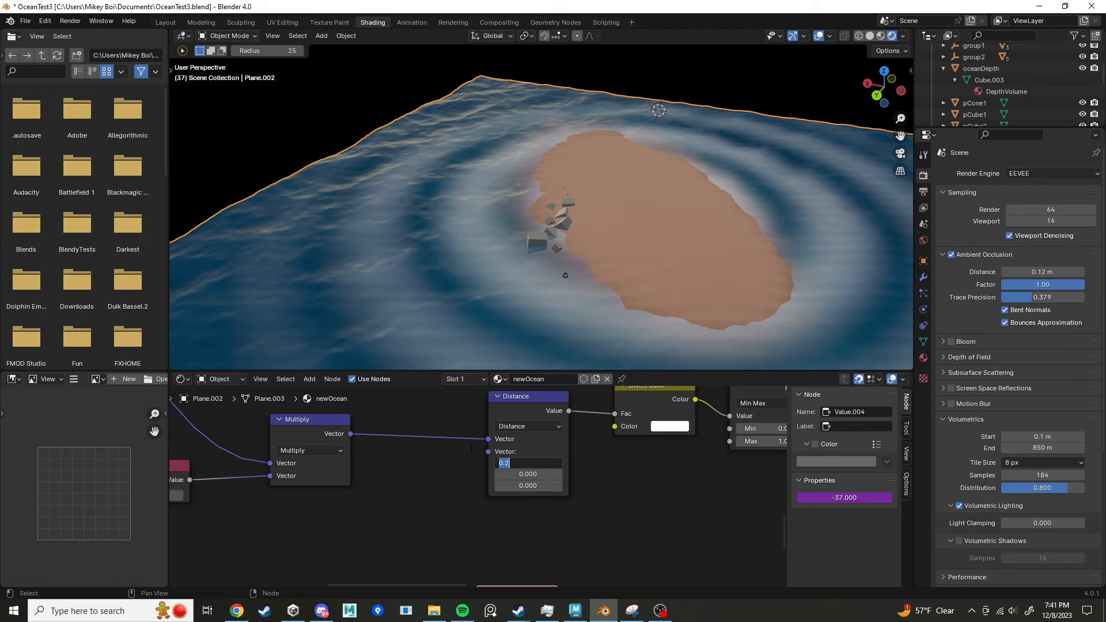
pyautogui.click(459, 462)
# Step: Move the final Multiply node so that it sits above and to the right of the Map Range node
pyautogui.scroll(-10, 500, 488)
pyautogui.moveTo(577, 500); pyautogui.dragTo(313, 462, button='middle')
pyautogui.scroll(-5, 593, 495)
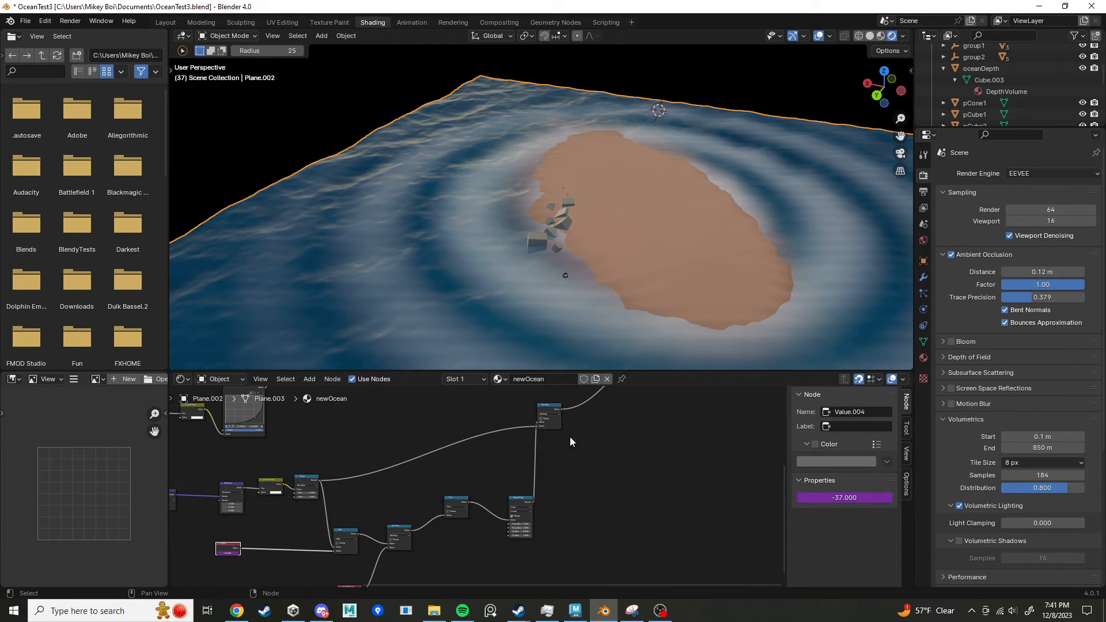
pyautogui.scroll(-2, 591, 451)
pyautogui.moveTo(621, 410); pyautogui.dragTo(508, 487)
pyautogui.click(520, 558)
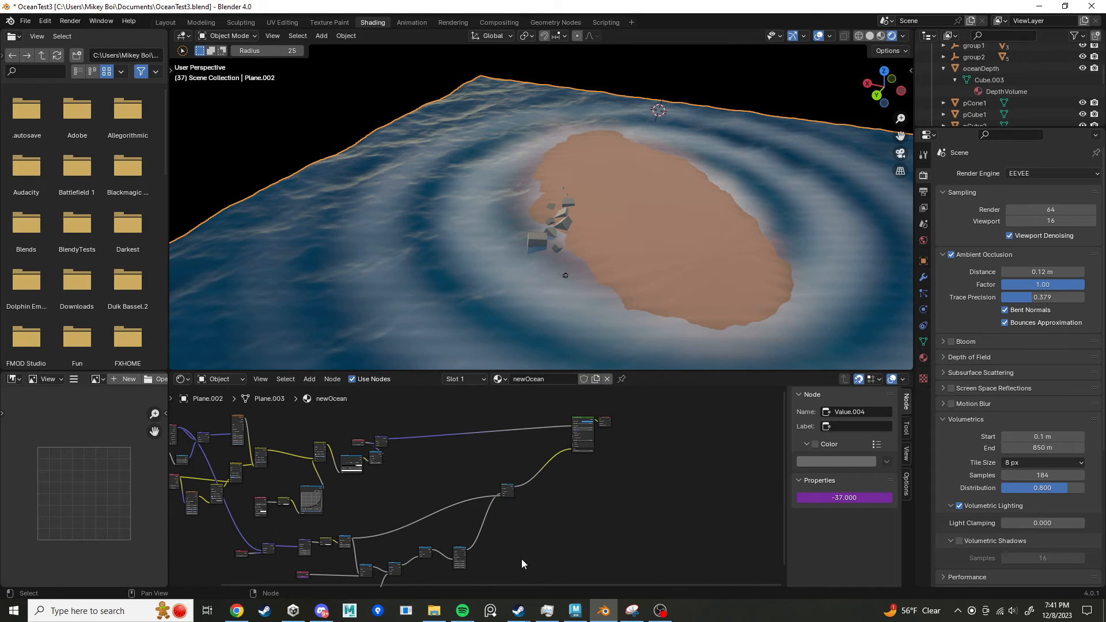
pyautogui.scroll(8, 512, 509)
pyautogui.moveTo(493, 558); pyautogui.dragTo(509, 487, button='middle')
pyautogui.scroll(3, 502, 489)
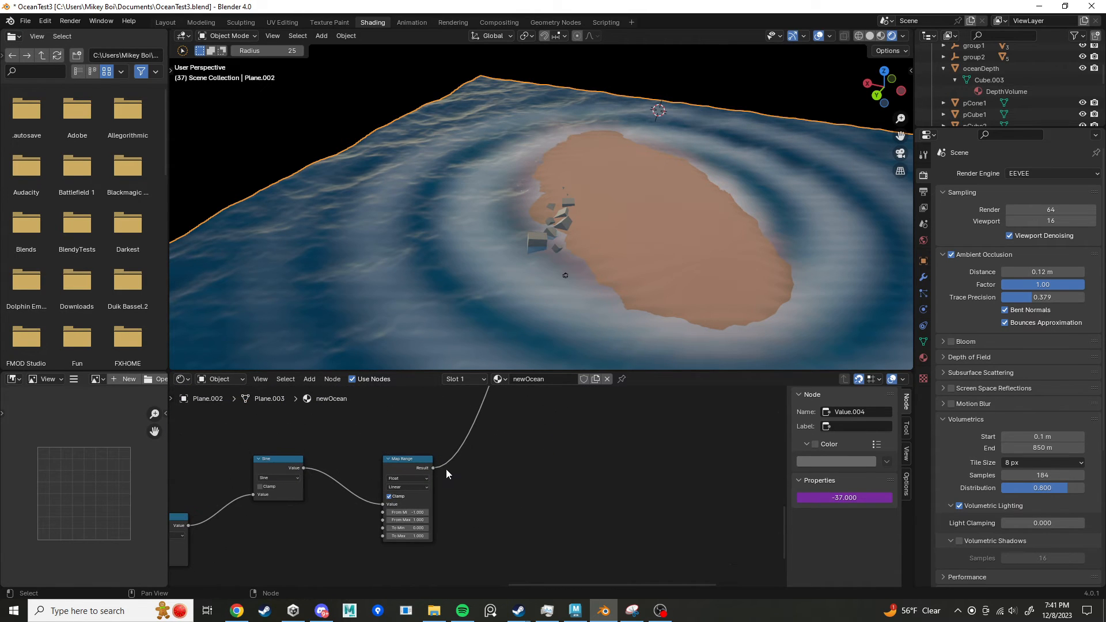
# Step: Move the final Multiply node down, close beside the Map Range node and roughly level with the Clamp node
pyautogui.moveTo(434, 467); pyautogui.dragTo(500, 421)
pyautogui.press('Escape')
pyautogui.scroll(-2, 605, 526)
pyautogui.scroll(-2, 605, 525)
pyautogui.scroll(-1, 563, 499)
pyautogui.moveTo(560, 485); pyautogui.dragTo(553, 545, button='middle')
pyautogui.scroll(-1, 566, 476)
pyautogui.moveTo(519, 460); pyautogui.dragTo(498, 560)
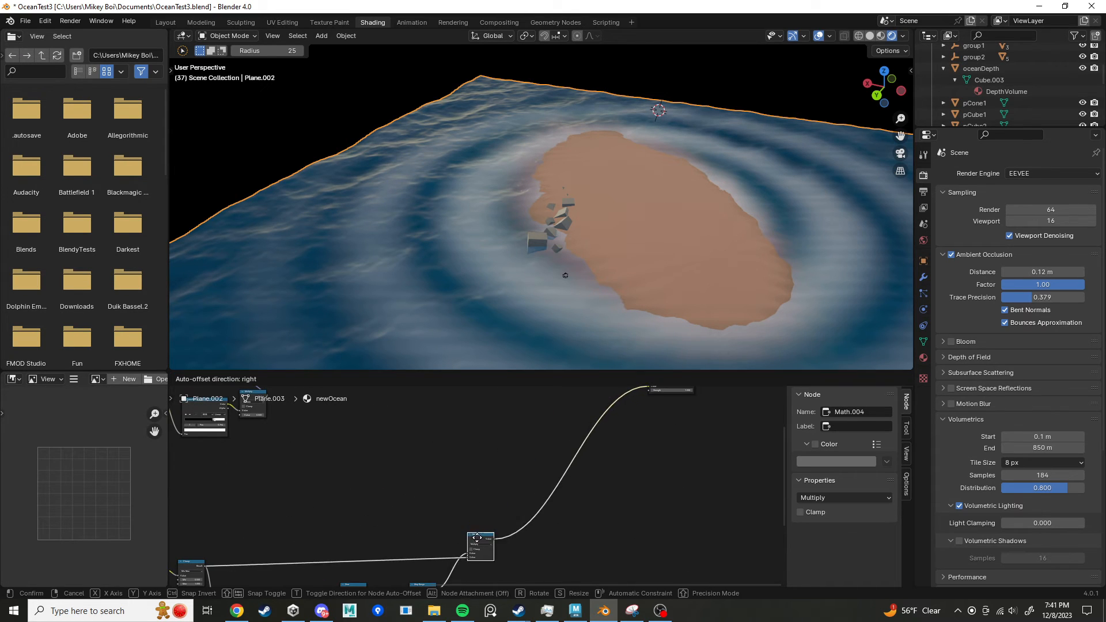
pyautogui.scroll(1, 558, 548)
pyautogui.scroll(2, 556, 551)
pyautogui.scroll(-5, 553, 542)
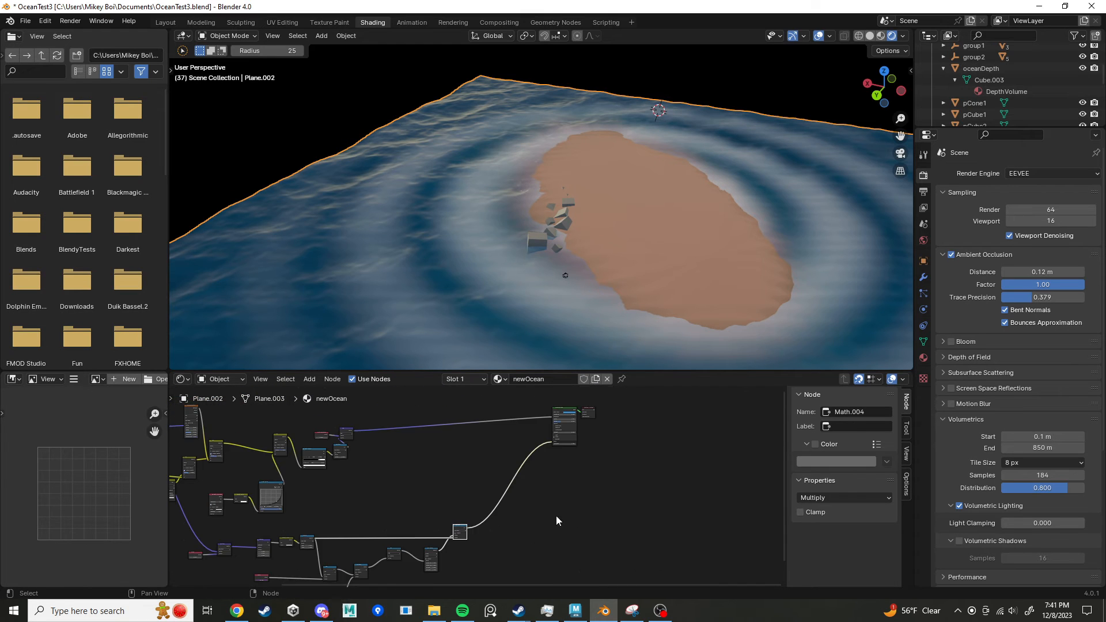
# Step: Move the Color Ramp node and its selected neighbours to the right, closer to the shader node
pyautogui.moveTo(467, 475); pyautogui.dragTo(534, 472, button='middle')
pyautogui.scroll(2, 473, 456)
pyautogui.scroll(-3, 433, 417)
pyautogui.moveTo(436, 409); pyautogui.dragTo(605, 433)
pyautogui.scroll(1, 620, 511)
pyautogui.moveTo(643, 539); pyautogui.dragTo(554, 529, button='middle')
pyautogui.scroll(3, 528, 530)
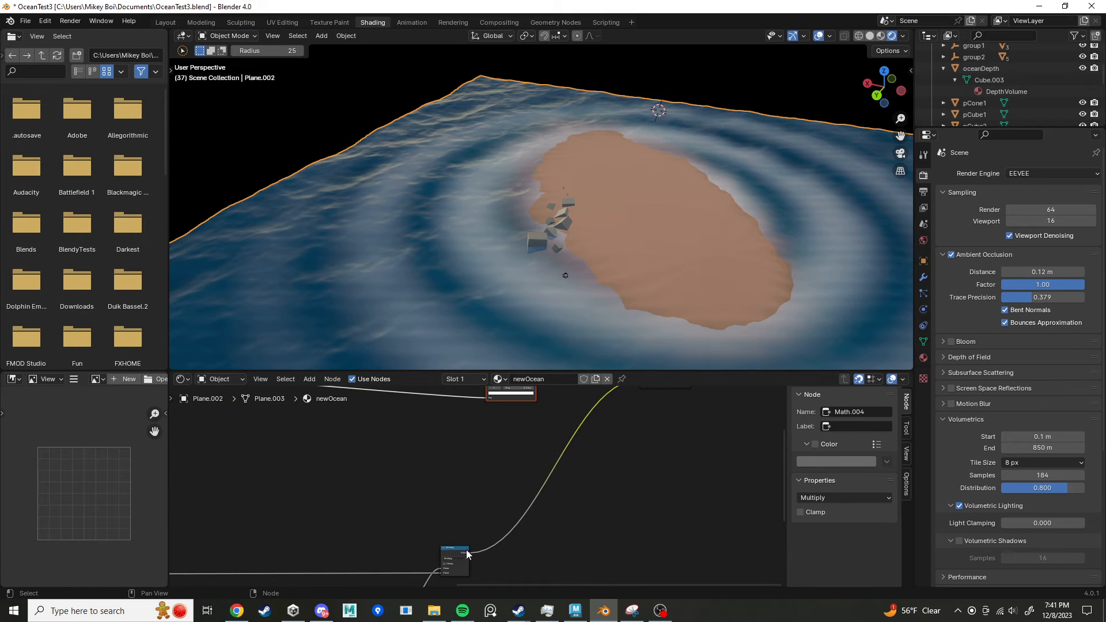
# Step: Add a Vector Math Add node fed by the result of the last colour Add mix node, ahead of the Color Ramp
pyautogui.moveTo(465, 548); pyautogui.dragTo(450, 549)
pyautogui.scroll(-2, 473, 548)
pyautogui.moveTo(486, 543); pyautogui.dragTo(456, 565, button='middle')
pyautogui.scroll(2, 466, 480)
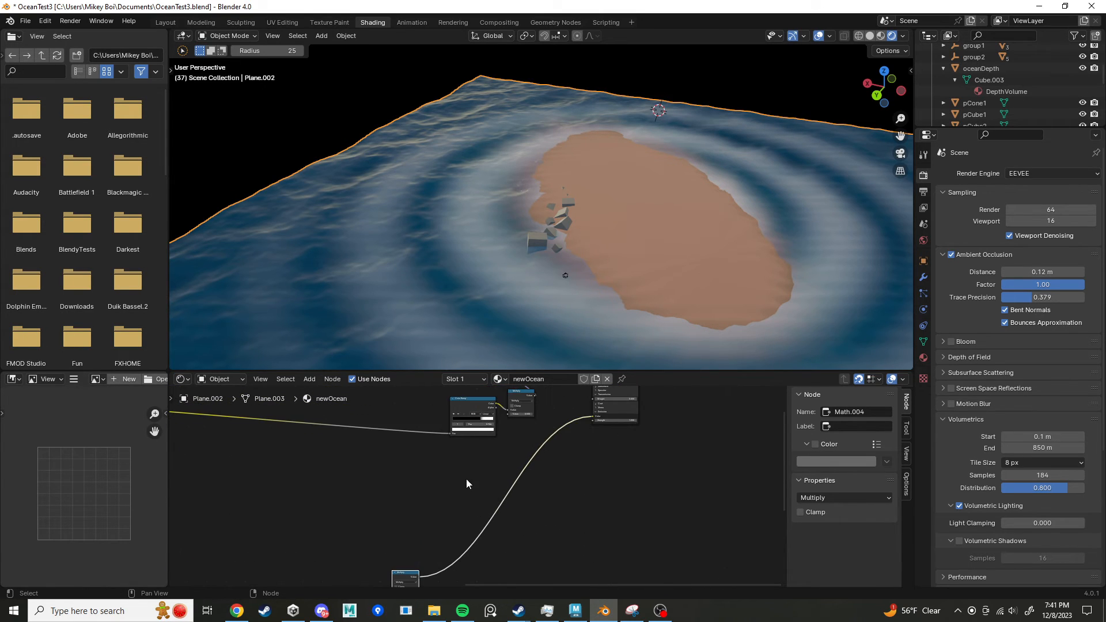
pyautogui.moveTo(465, 479); pyautogui.dragTo(702, 505, button='middle')
pyautogui.moveTo(323, 427); pyautogui.dragTo(599, 465)
pyautogui.write('ad')
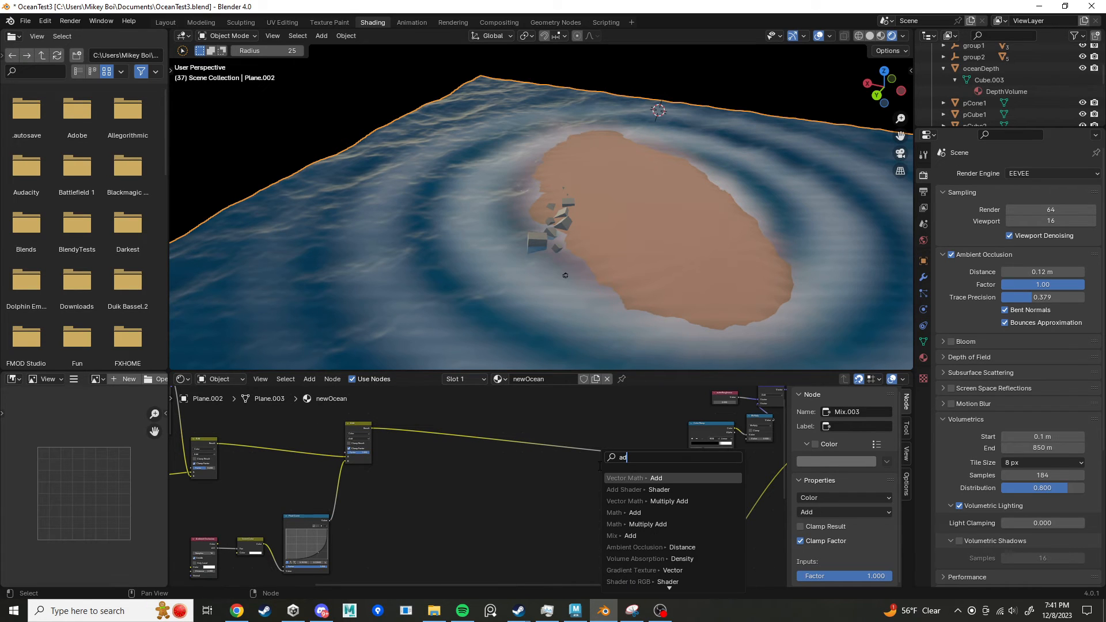
pyautogui.click(644, 478)
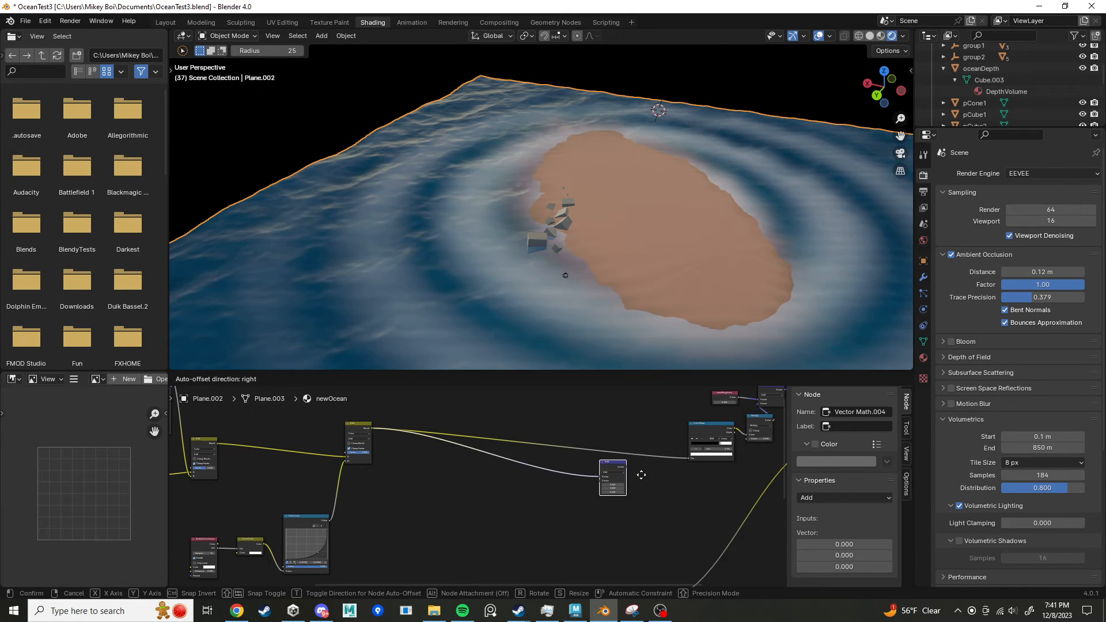
pyautogui.moveTo(689, 494); pyautogui.dragTo(609, 449, button='middle')
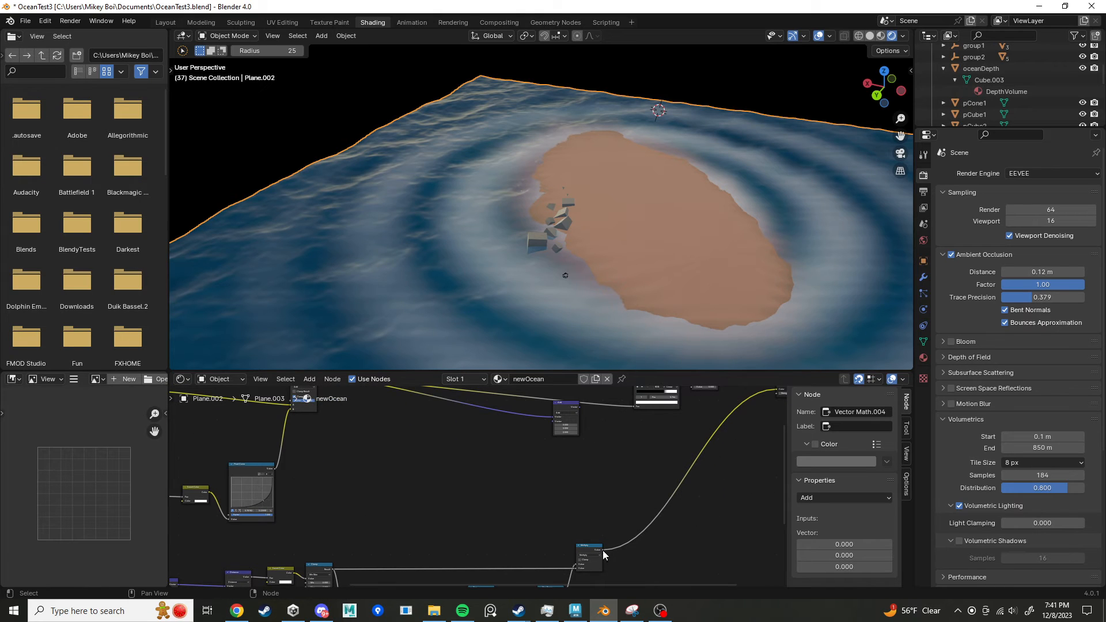
# Step: Connect the ring Multiply output to the new Add node's second vector, and feed the Add result into the Color Ramp's Fac
pyautogui.moveTo(603, 551); pyautogui.dragTo(552, 423)
pyautogui.moveTo(636, 442); pyautogui.dragTo(530, 521, button='middle')
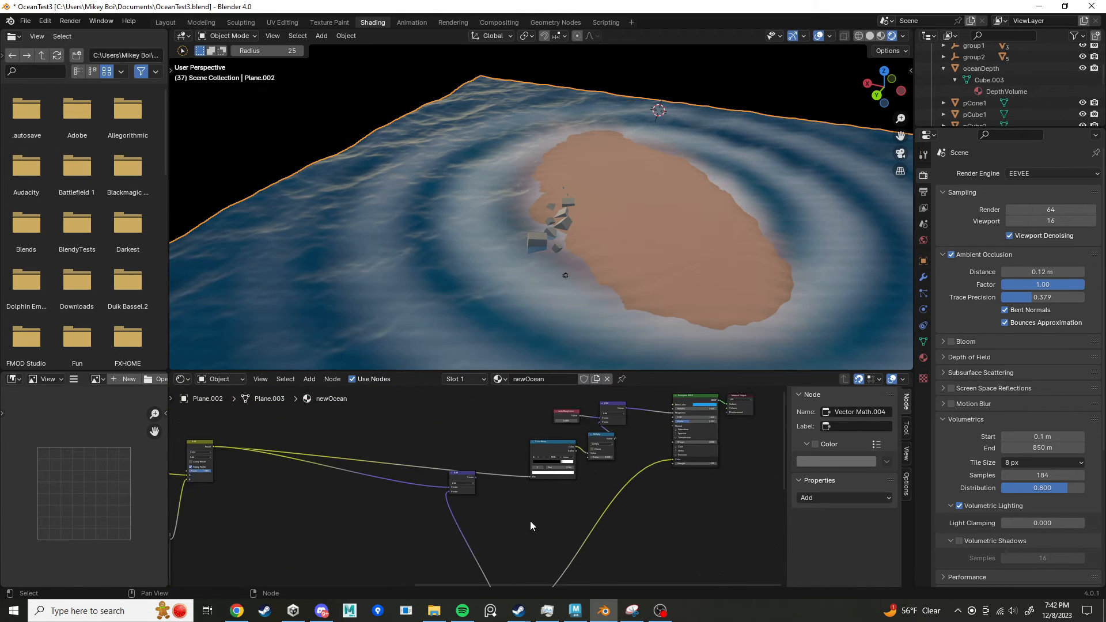
pyautogui.scroll(7, 496, 496)
pyautogui.moveTo(475, 471); pyautogui.dragTo(568, 470)
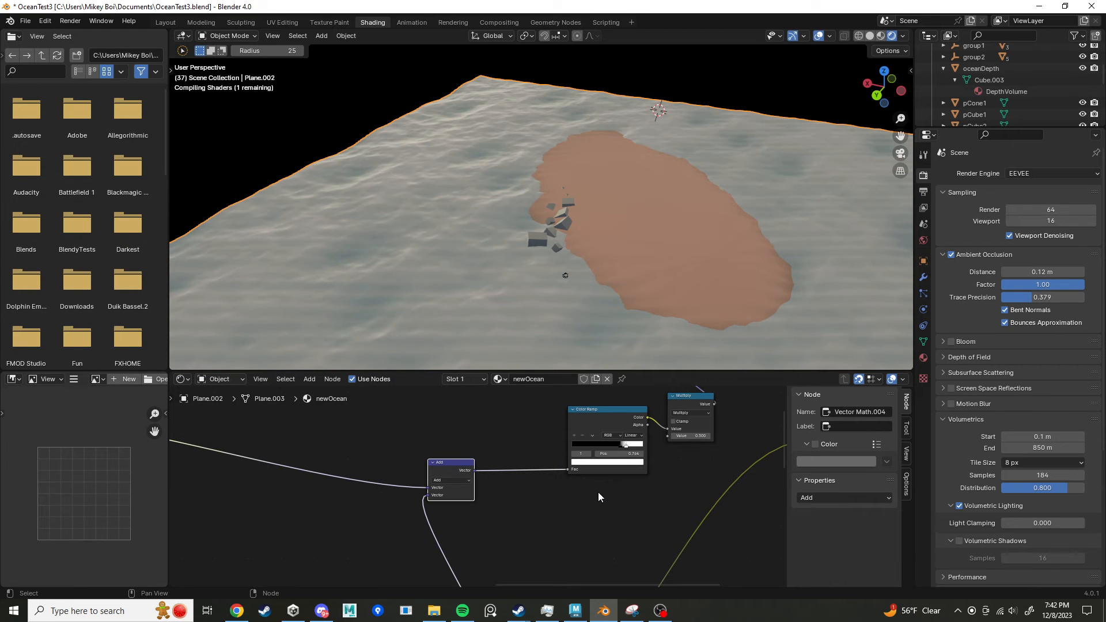
# Step: Link the Color Ramp's Color output to the shader's Emission Color input, replacing its existing link
pyautogui.scroll(-3, 598, 492)
pyautogui.moveTo(633, 476); pyautogui.dragTo(530, 500, button='middle')
pyautogui.scroll(4, 500, 512)
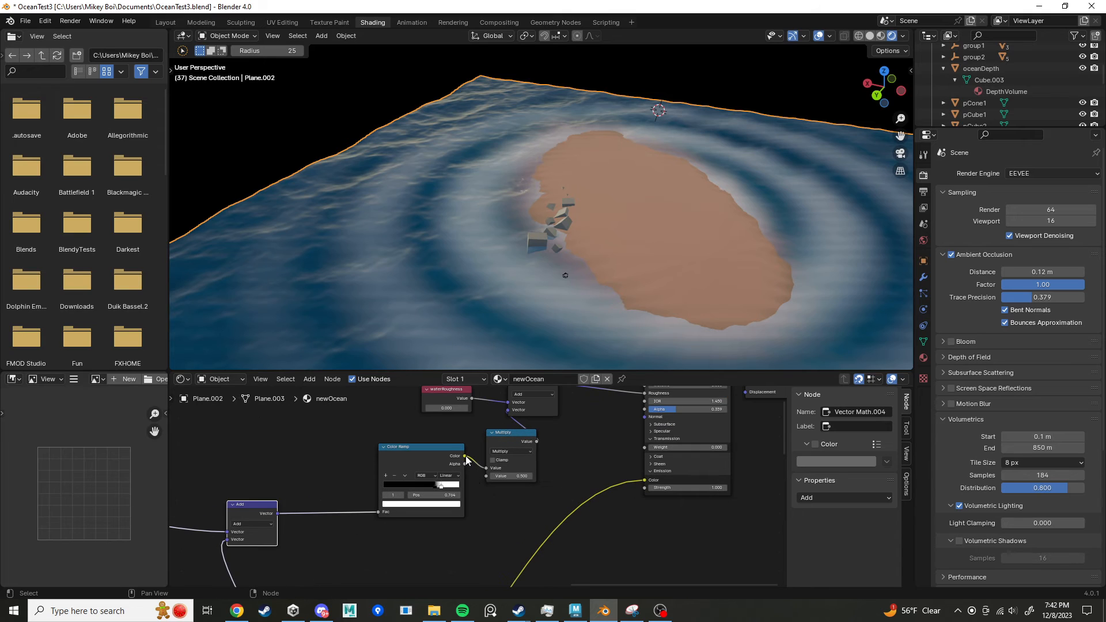
pyautogui.moveTo(465, 456); pyautogui.dragTo(644, 480)
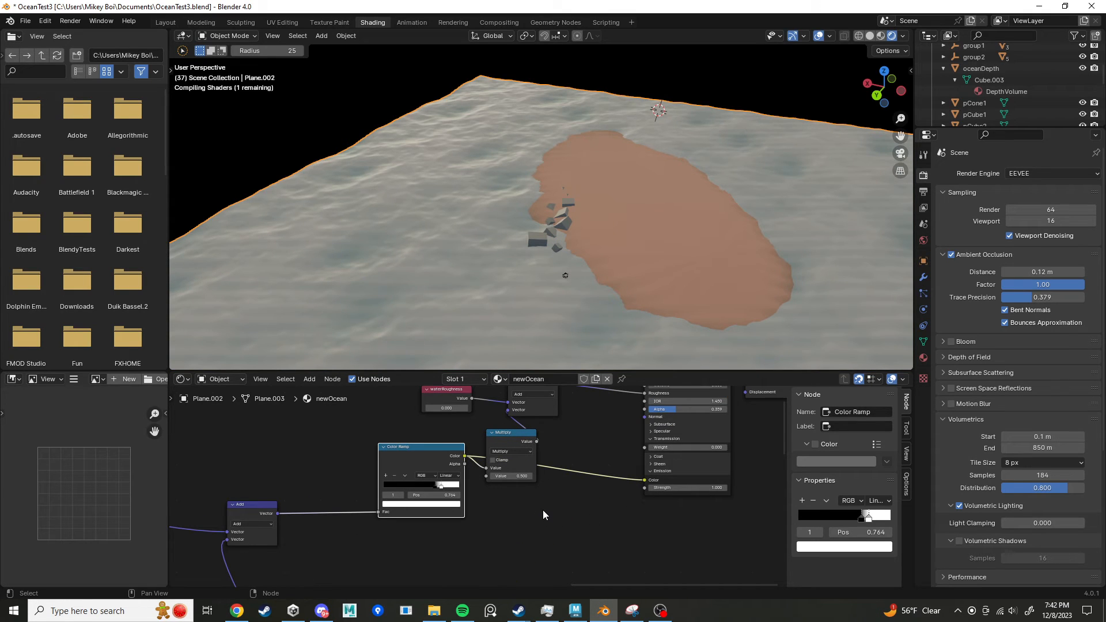
# Step: Switch the render engine to Cycles for the ocean's Ambient Occlusion nodes
pyautogui.moveTo(541, 514); pyautogui.dragTo(790, 484, button='middle')
pyautogui.scroll(-5, 20, 528)
pyautogui.scroll(-3, 324, 514)
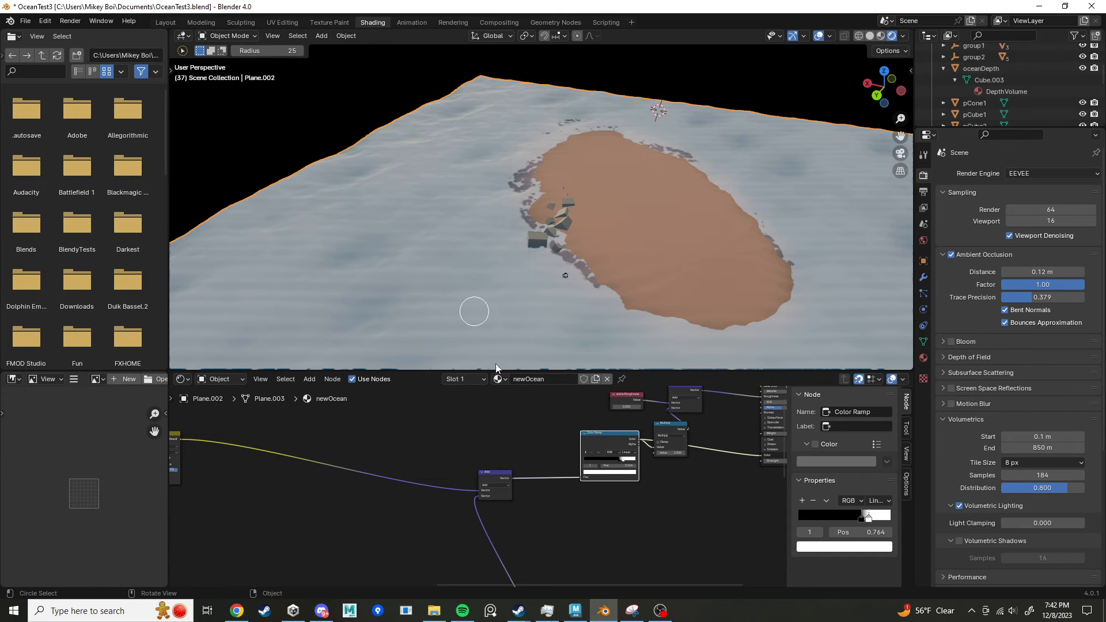
pyautogui.scroll(-2, 631, 526)
pyautogui.scroll(-2, 630, 520)
pyautogui.moveTo(194, 567); pyautogui.dragTo(436, 498, button='middle')
pyautogui.scroll(9, 415, 491)
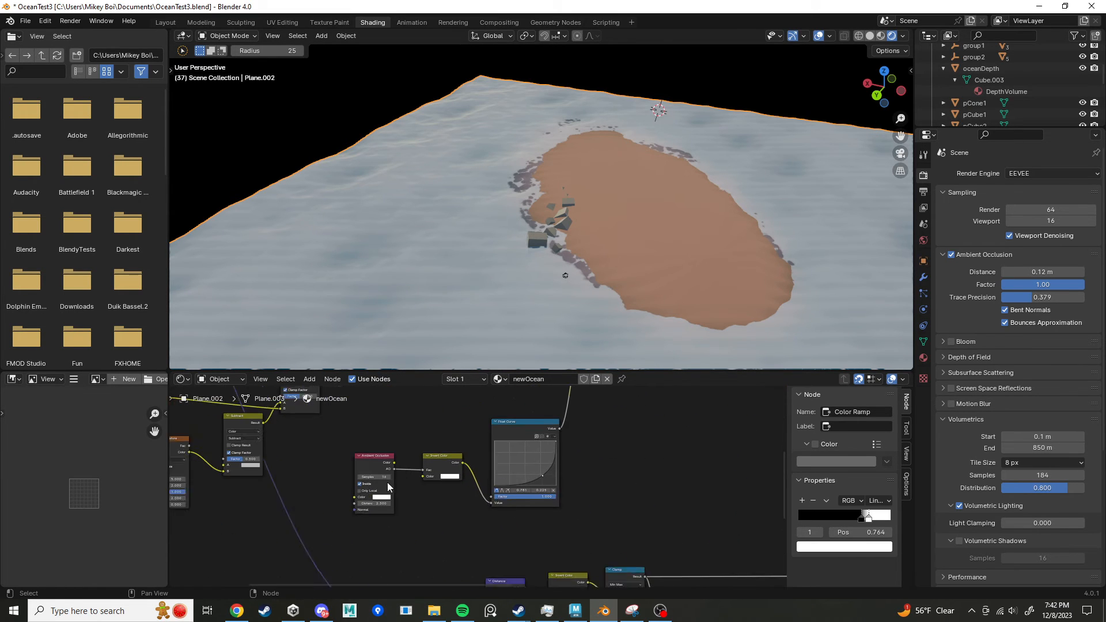
pyautogui.moveTo(632, 498); pyautogui.dragTo(517, 506, button='middle')
pyautogui.click(1033, 173)
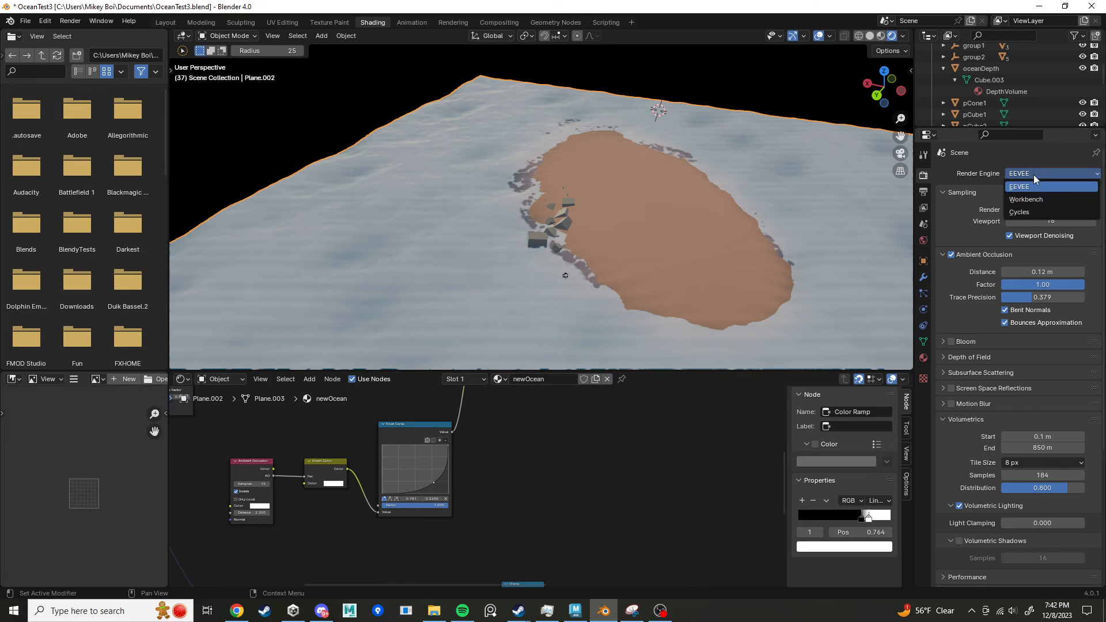
pyautogui.click(1028, 213)
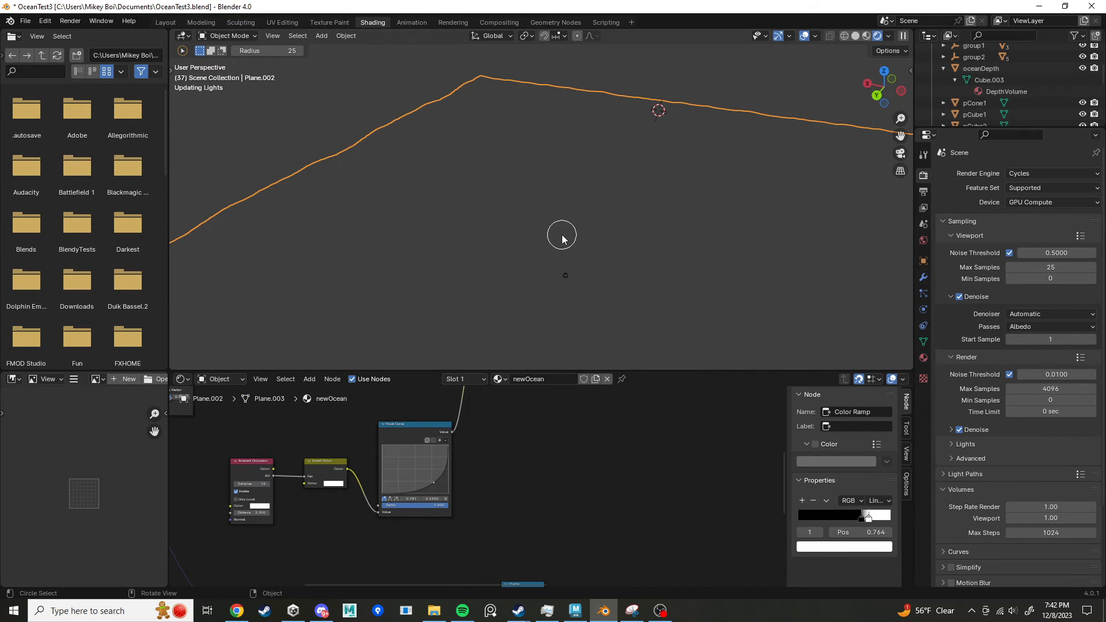
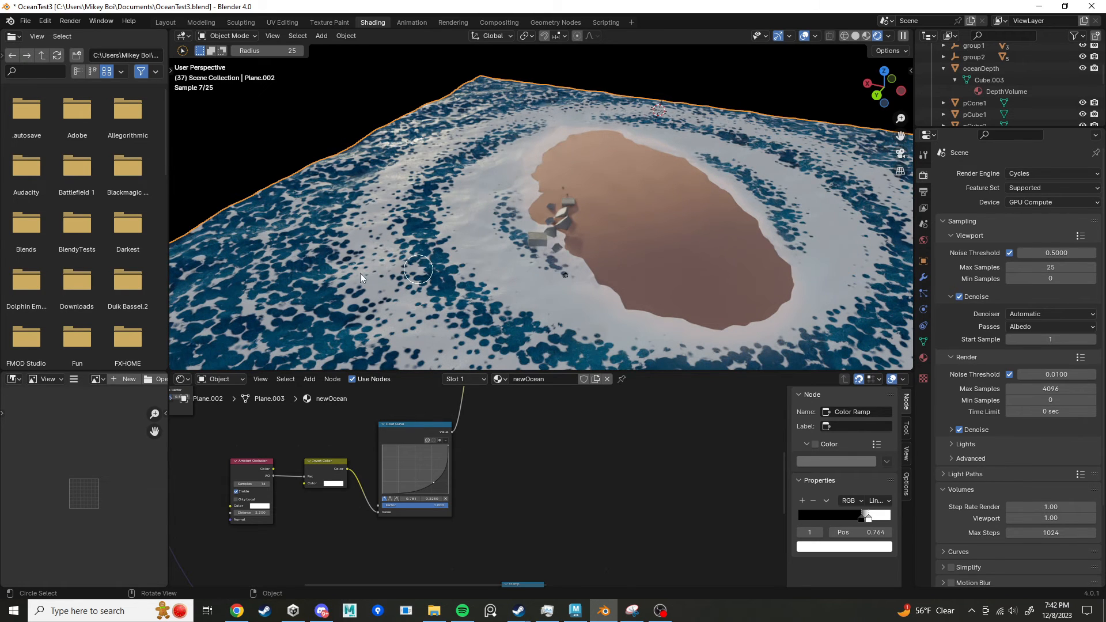
# Step: Set the Voronoi texture's Scale to 0.3
pyautogui.scroll(-3, 504, 403)
pyautogui.moveTo(593, 477); pyautogui.dragTo(494, 432, button='middle')
pyautogui.moveTo(397, 435); pyautogui.dragTo(646, 457, button='middle')
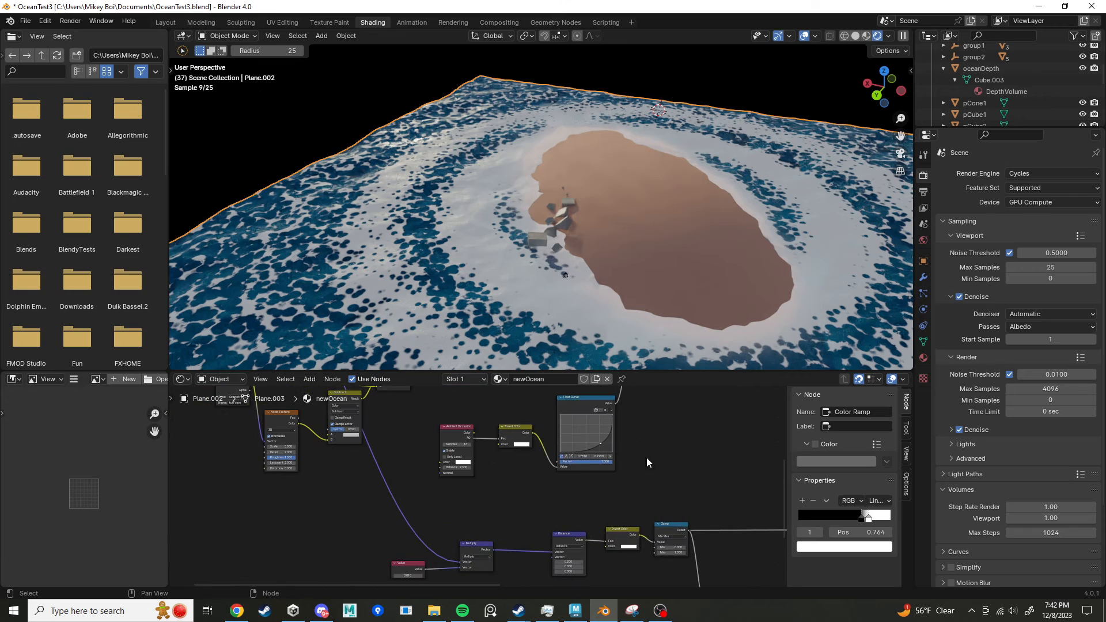
pyautogui.scroll(-2, 510, 495)
pyautogui.moveTo(498, 507); pyautogui.dragTo(502, 585, button='middle')
pyautogui.moveTo(509, 458); pyautogui.dragTo(511, 473, button='middle')
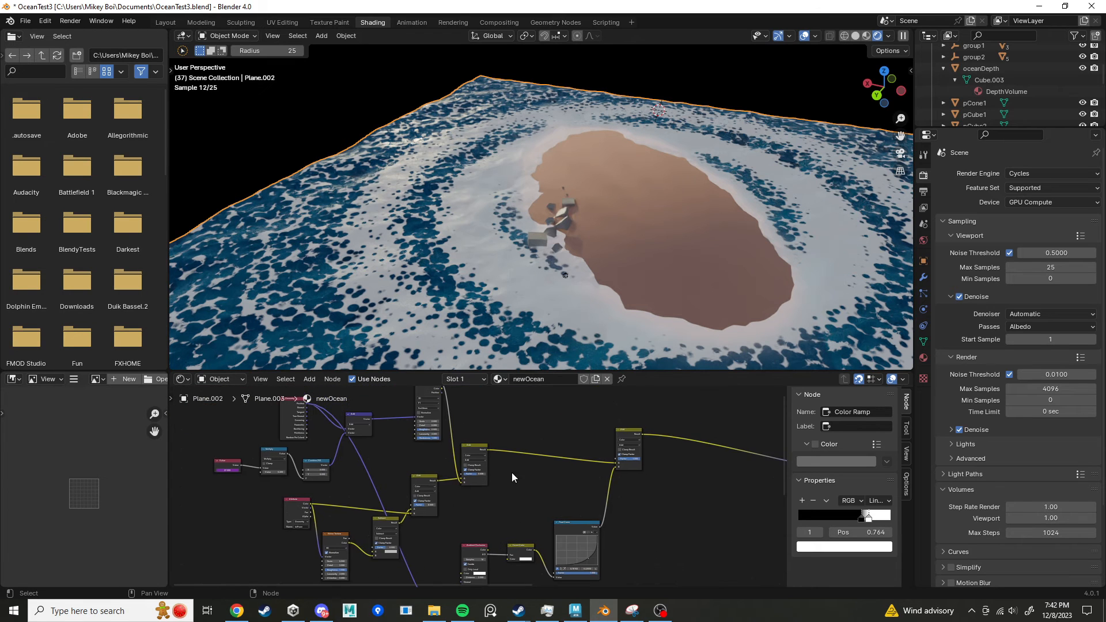
pyautogui.scroll(3, 467, 415)
pyautogui.moveTo(470, 414); pyautogui.dragTo(541, 461, button='middle')
pyautogui.scroll(5, 523, 451)
pyautogui.scroll(3, 540, 461)
pyautogui.scroll(1, 484, 490)
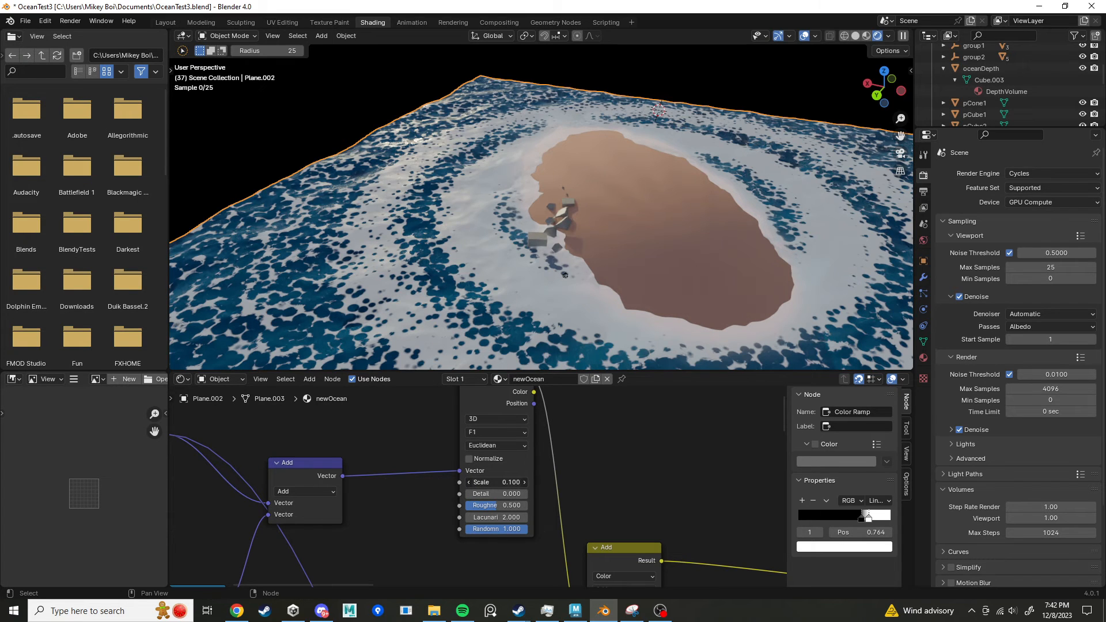
pyautogui.click(469, 483)
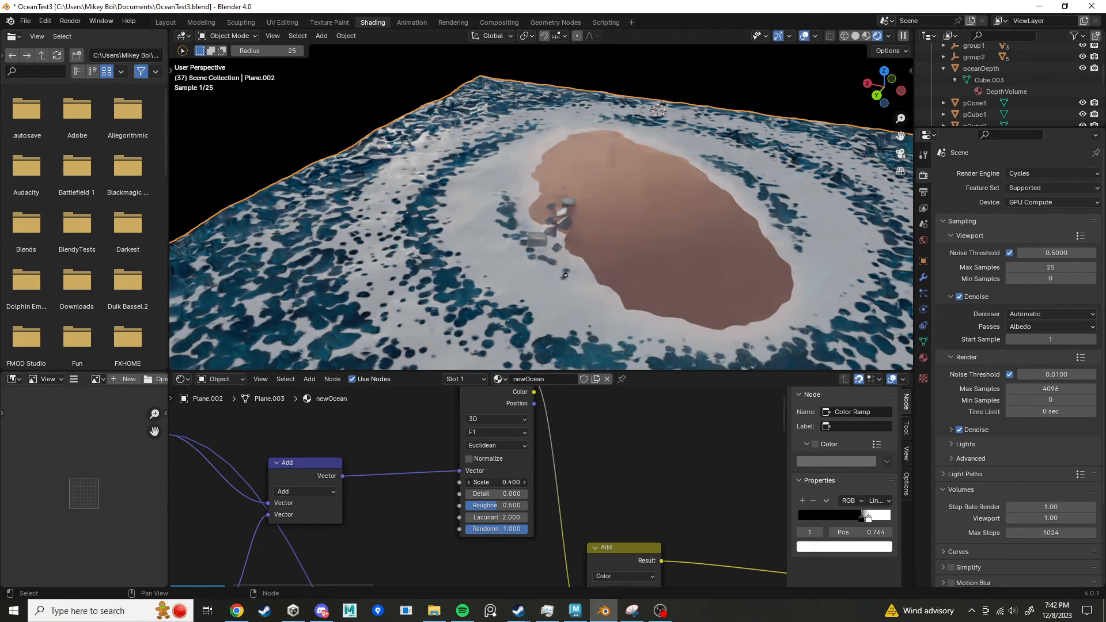
pyautogui.click(469, 482)
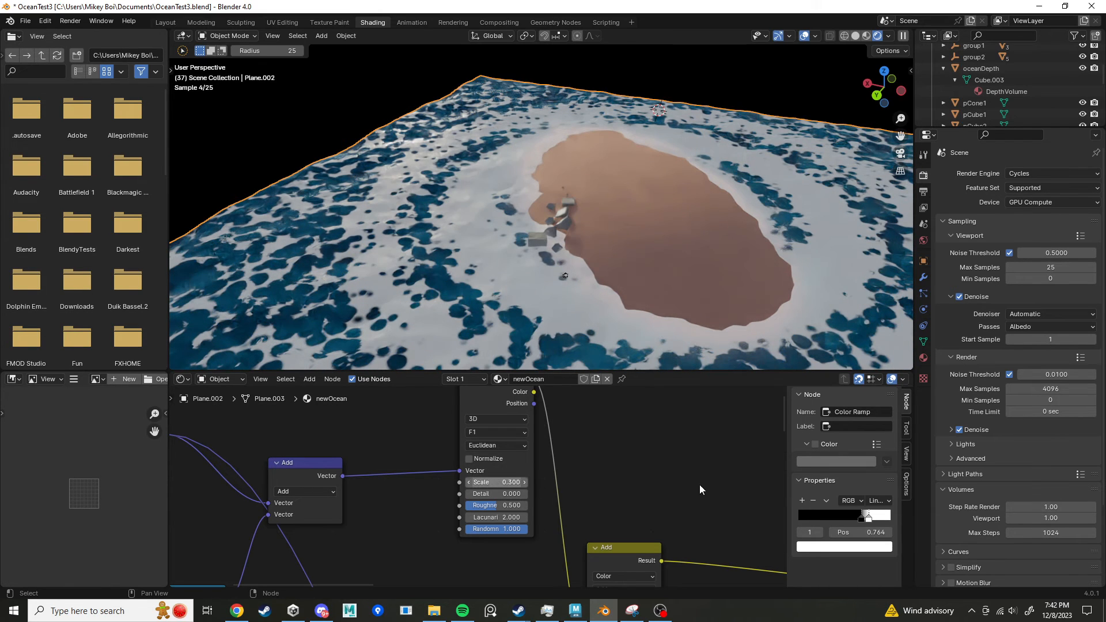
# Step: Add a Float Curve node with its Value input fed by the final ring Multiply node
pyautogui.scroll(-4, 606, 488)
pyautogui.scroll(-4, 581, 478)
pyautogui.moveTo(632, 562); pyautogui.dragTo(427, 426, button='middle')
pyautogui.scroll(-3, 623, 486)
pyautogui.scroll(3, 655, 478)
pyautogui.scroll(6, 637, 473)
pyautogui.moveTo(632, 475); pyautogui.dragTo(490, 513, button='middle')
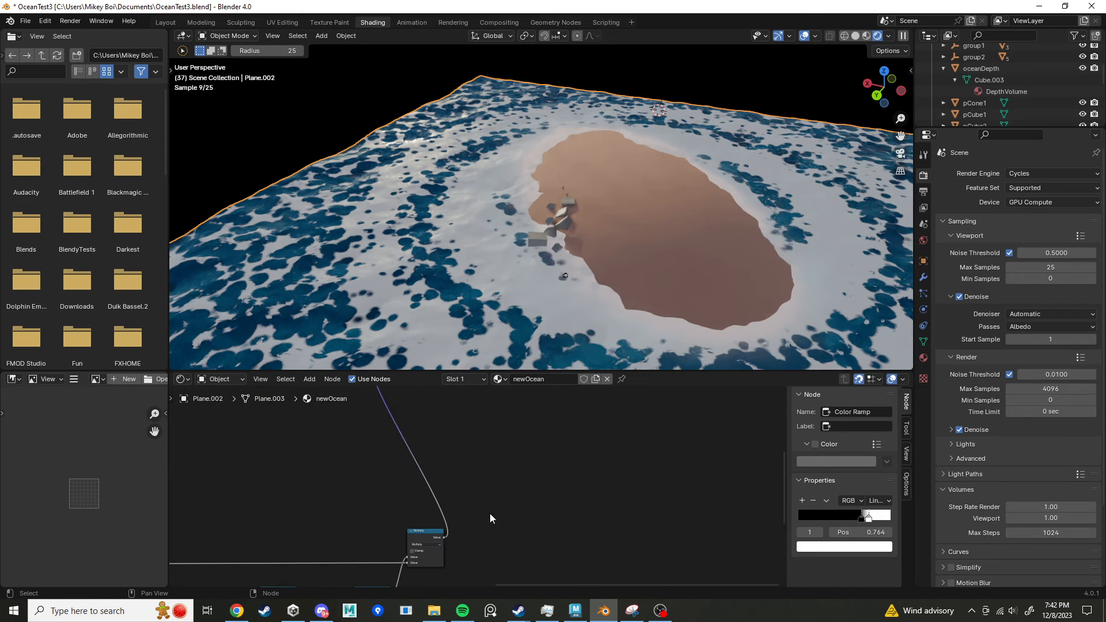
pyautogui.scroll(-4, 448, 534)
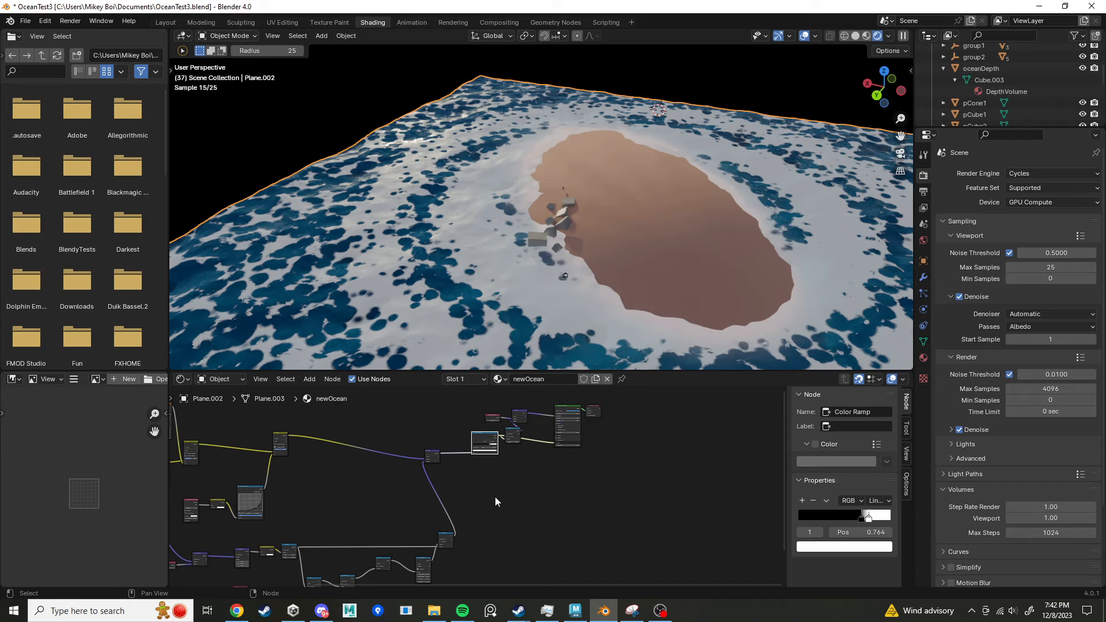
pyautogui.scroll(5, 456, 537)
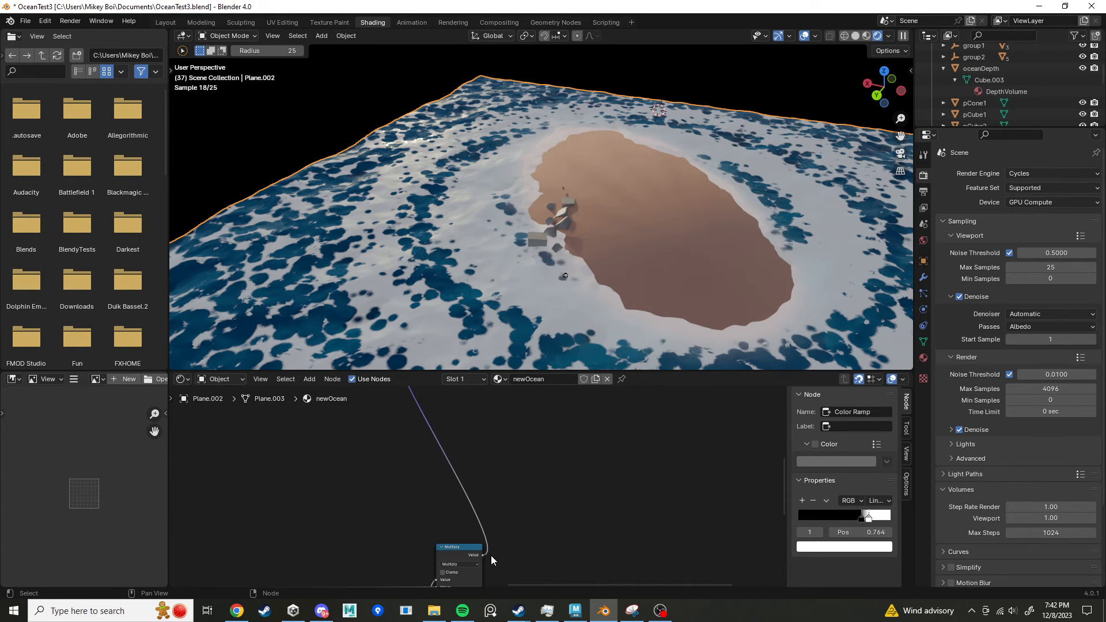
pyautogui.moveTo(467, 527); pyautogui.dragTo(545, 474)
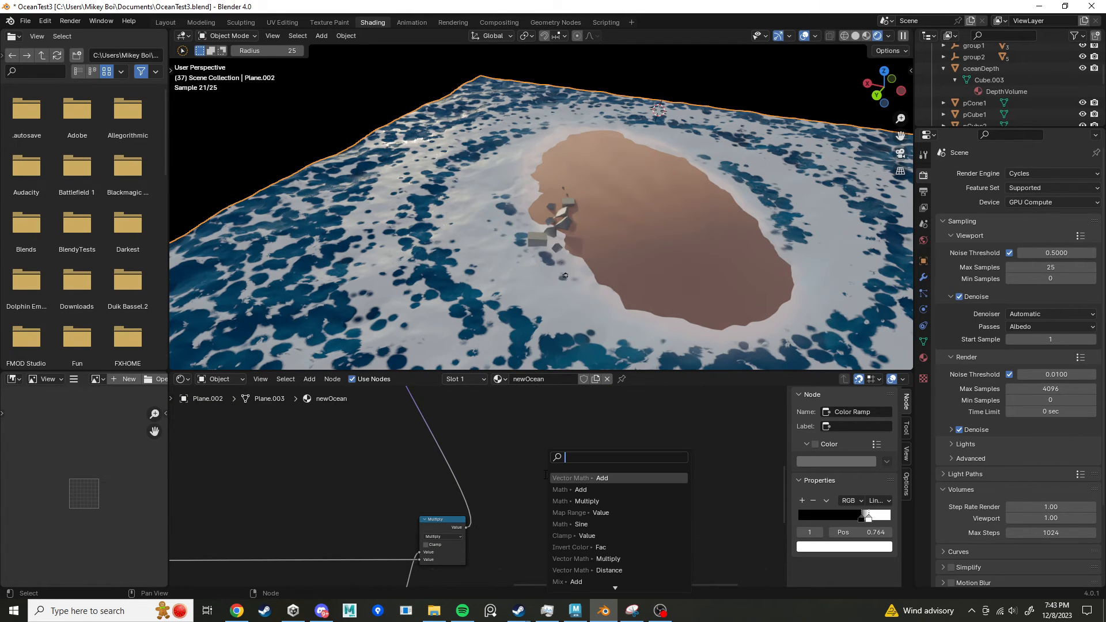
pyautogui.write('curve')
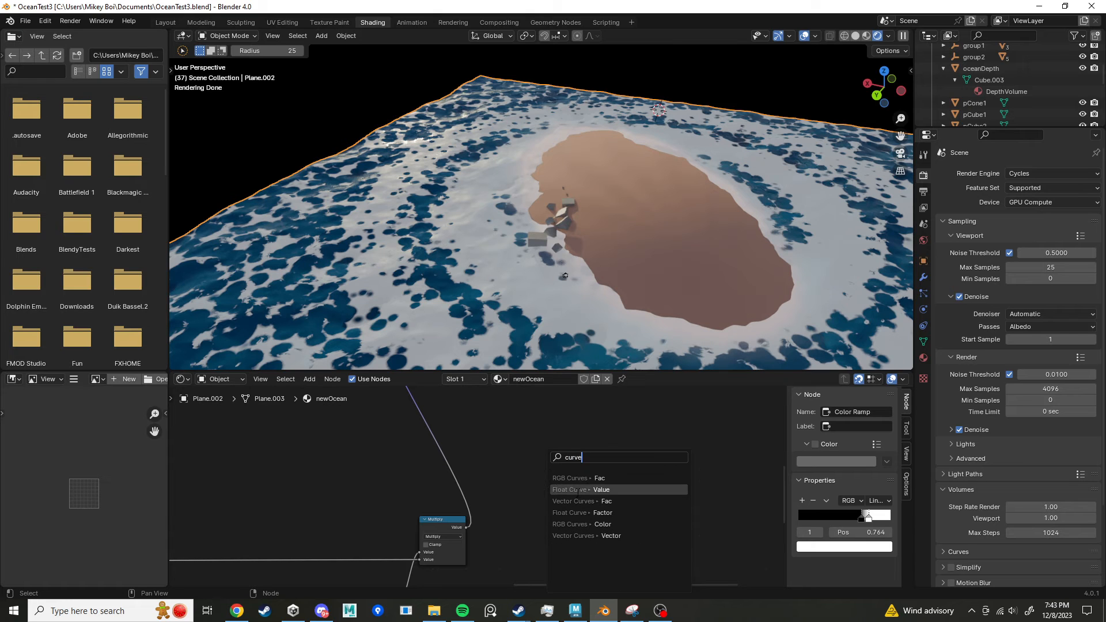
pyautogui.click(576, 490)
pyautogui.click(565, 476)
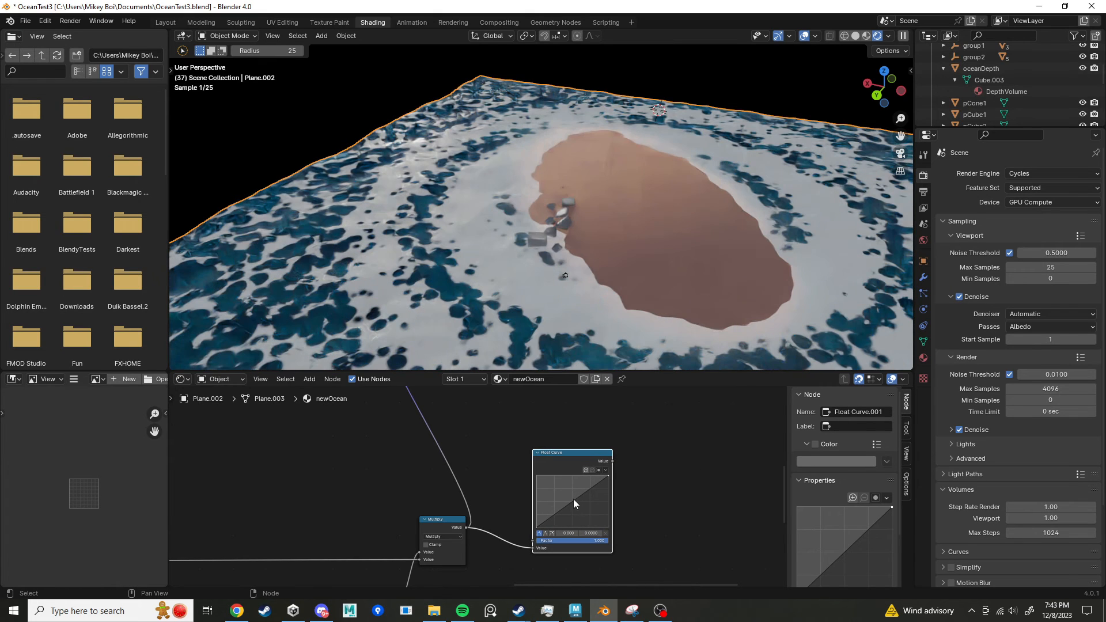
# Step: Route the Float Curve into the Add node's second vector and bend the curve down with a middle point at about 0.62, 0.24
pyautogui.moveTo(573, 500); pyautogui.dragTo(410, 414)
pyautogui.scroll(-2, 643, 491)
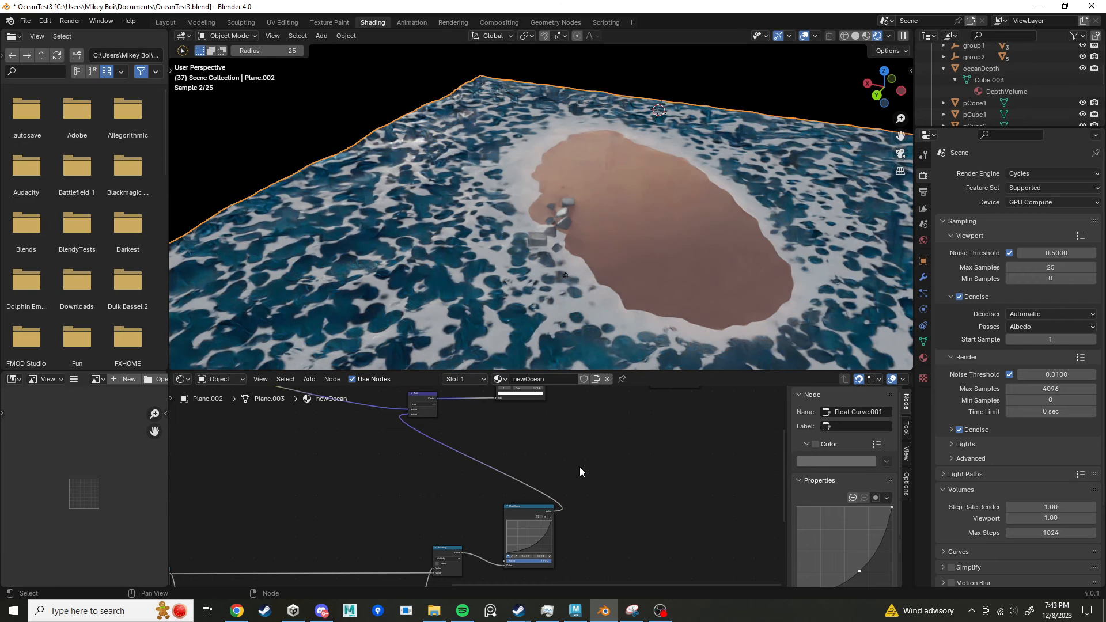
pyautogui.scroll(3, 580, 467)
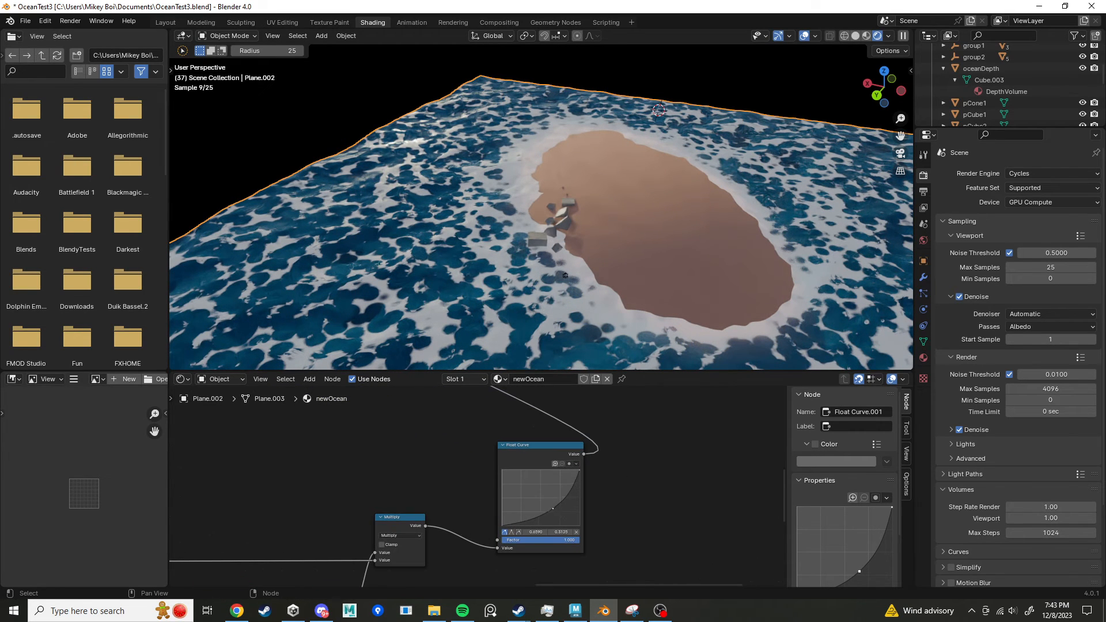
pyautogui.moveTo(552, 511)
pyautogui.mouseDown()
pyautogui.moveTo(543, 497)
pyautogui.moveTo(550, 512)
pyautogui.mouseUp()
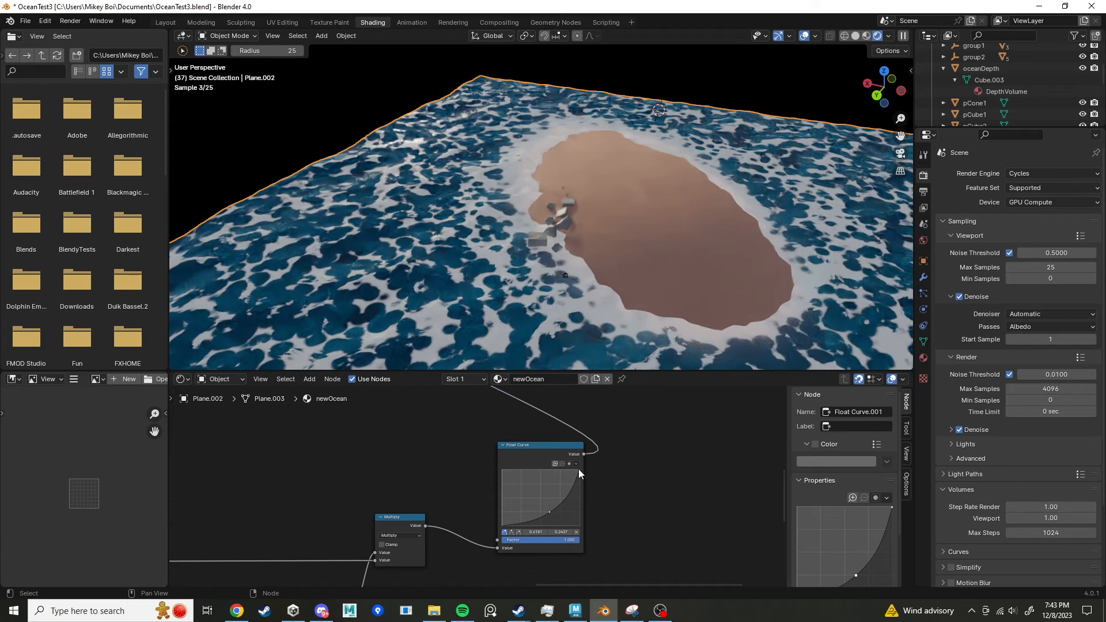
# Step: Steepen the Float Curve by moving its end point inward along the upper edge and its middle point to about 0.48, 0.20
pyautogui.click(578, 470)
pyautogui.moveTo(578, 470); pyautogui.dragTo(575, 469)
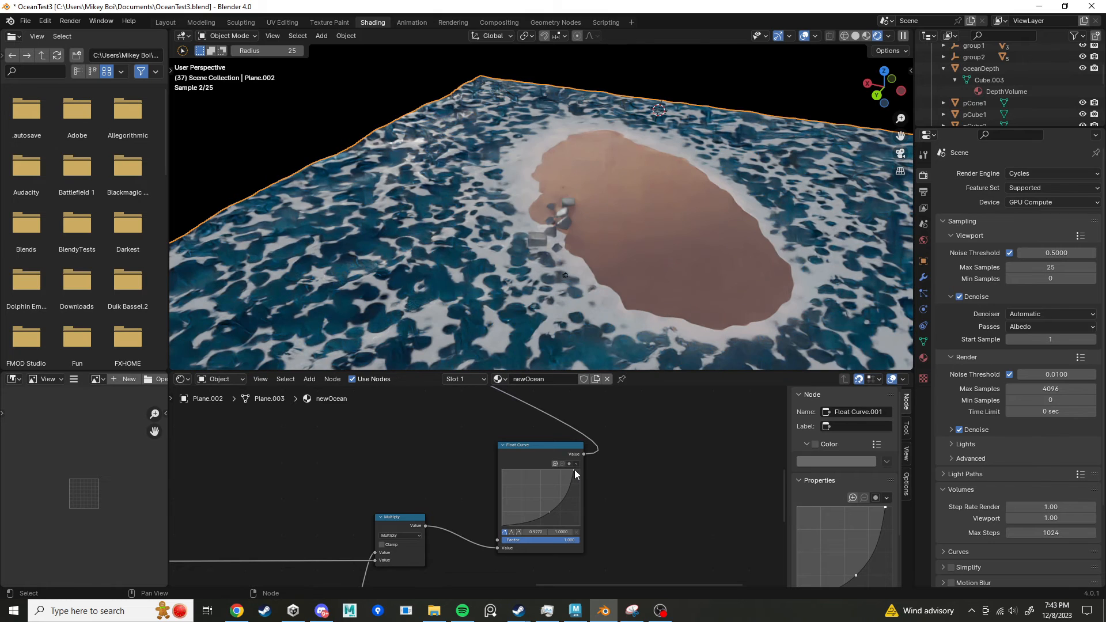
pyautogui.moveTo(575, 469); pyautogui.dragTo(566, 469)
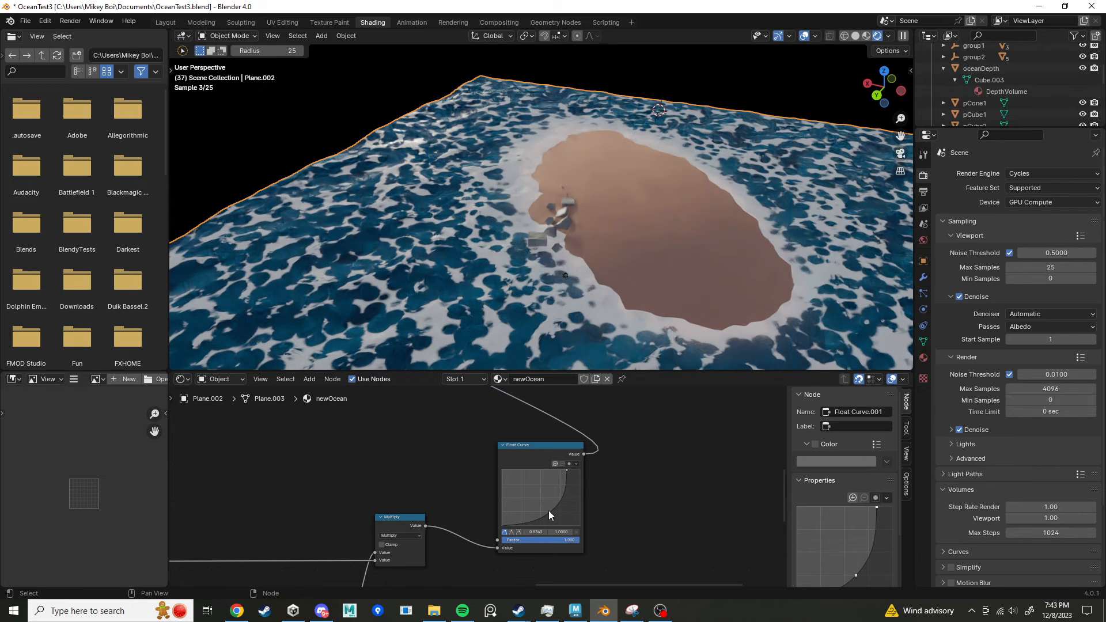
pyautogui.moveTo(549, 511); pyautogui.dragTo(531, 513)
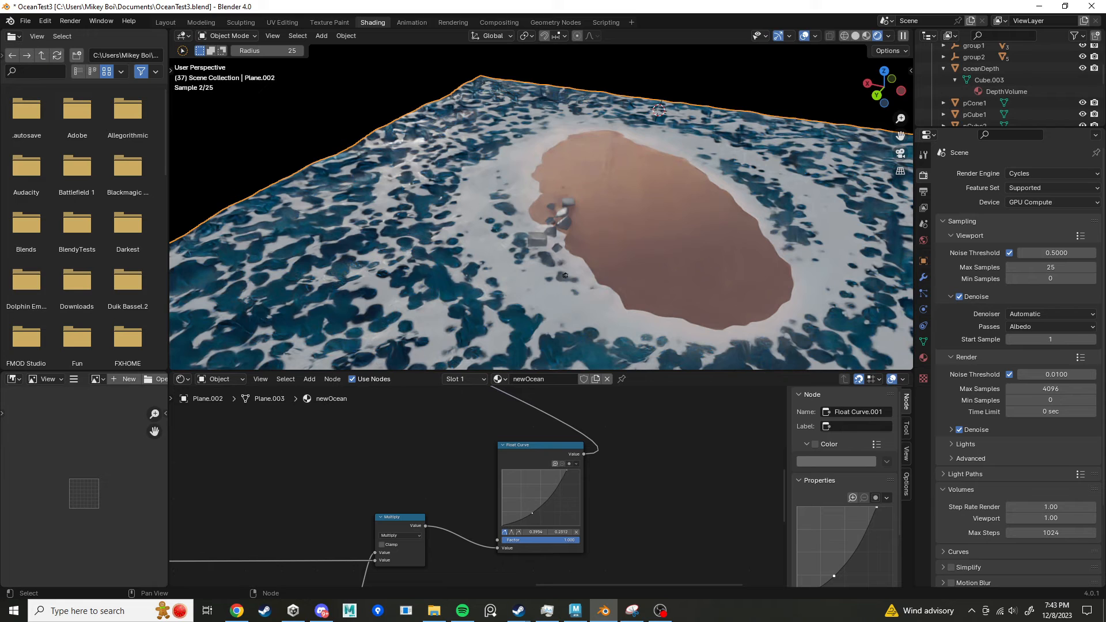
pyautogui.moveTo(533, 513); pyautogui.dragTo(536, 515)
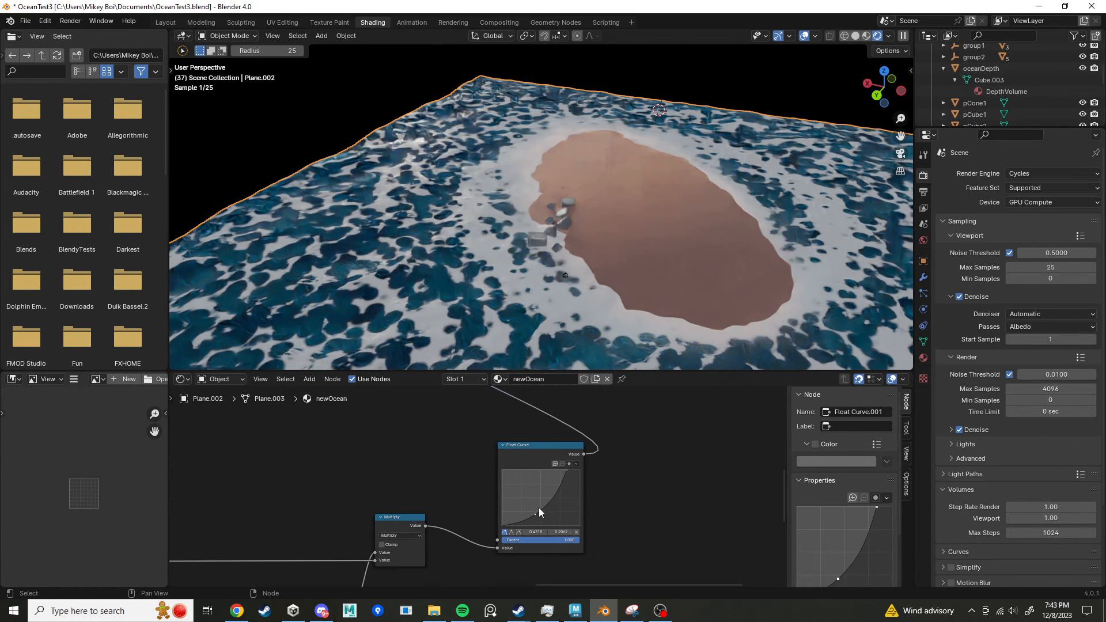
pyautogui.moveTo(566, 470); pyautogui.dragTo(560, 469)
pyautogui.moveTo(539, 510); pyautogui.dragTo(538, 514)
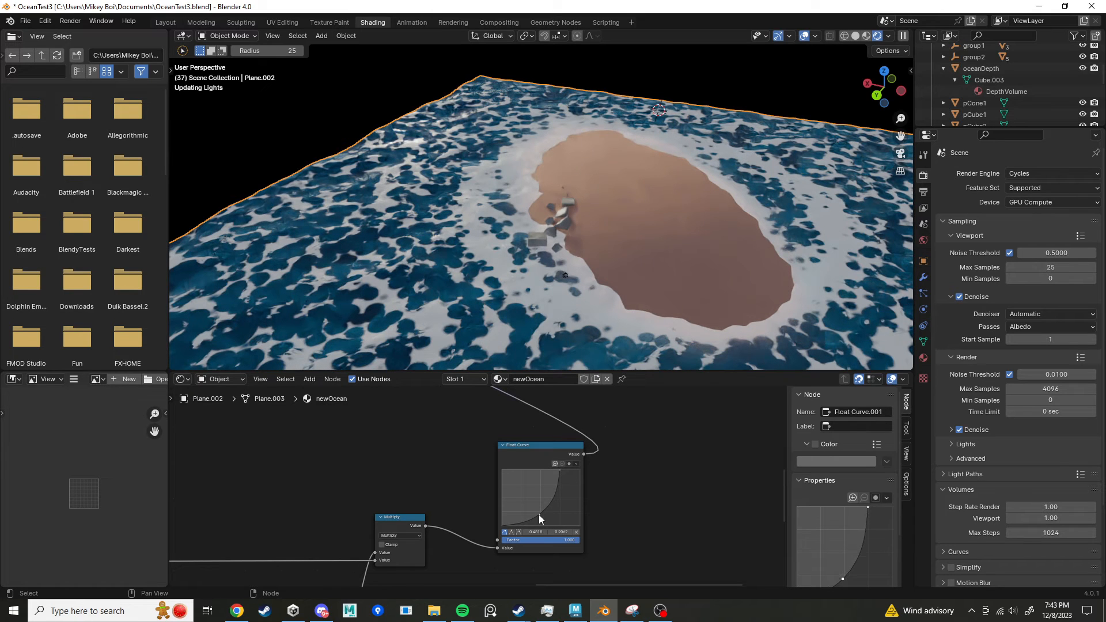
# Step: Set the Value node feeding the vector Multiply ahead of the Distance node to 0.005
pyautogui.scroll(-2, 651, 502)
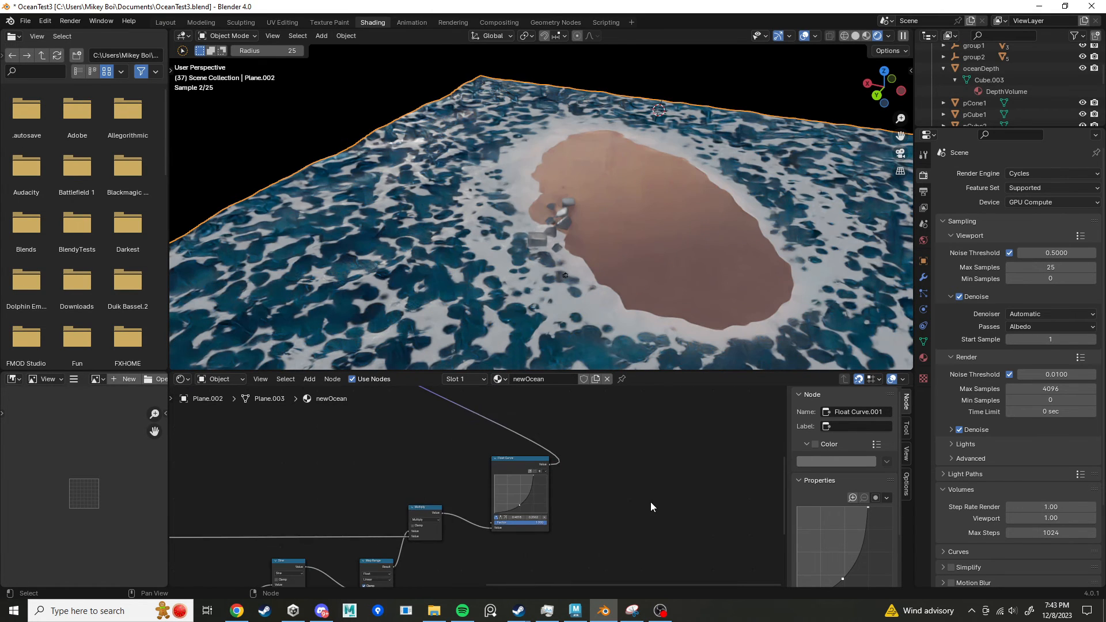
pyautogui.moveTo(521, 477); pyautogui.dragTo(703, 444, button='middle')
pyautogui.scroll(-3, 438, 506)
pyautogui.scroll(5, 415, 512)
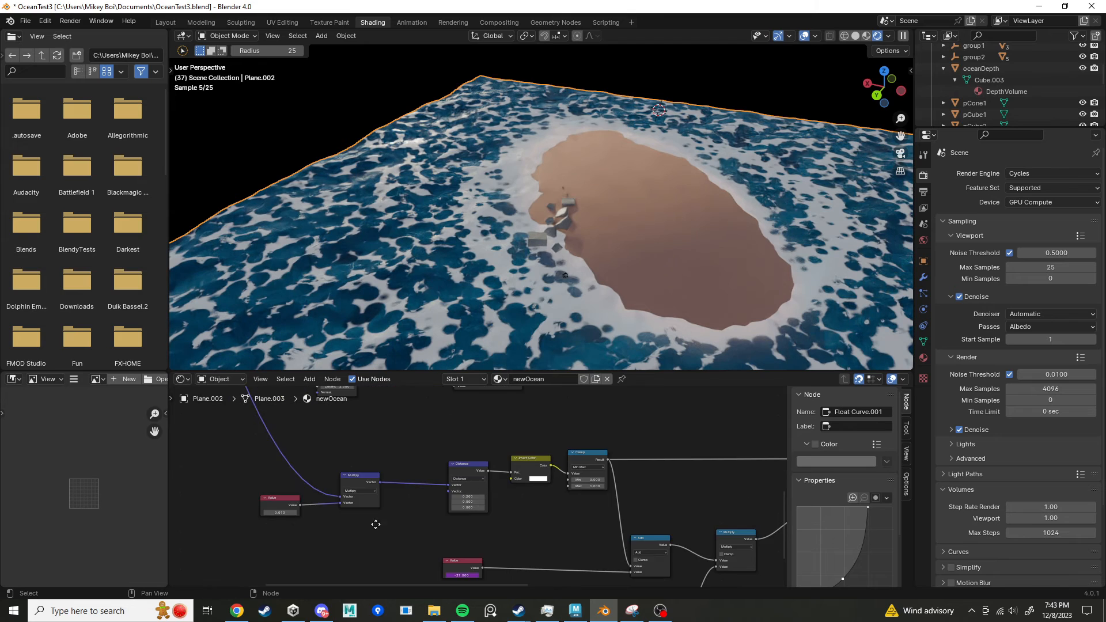
pyautogui.moveTo(375, 523); pyautogui.dragTo(549, 497, button='middle')
pyautogui.scroll(4, 397, 517)
pyautogui.scroll(1, 398, 517)
pyautogui.click(455, 491)
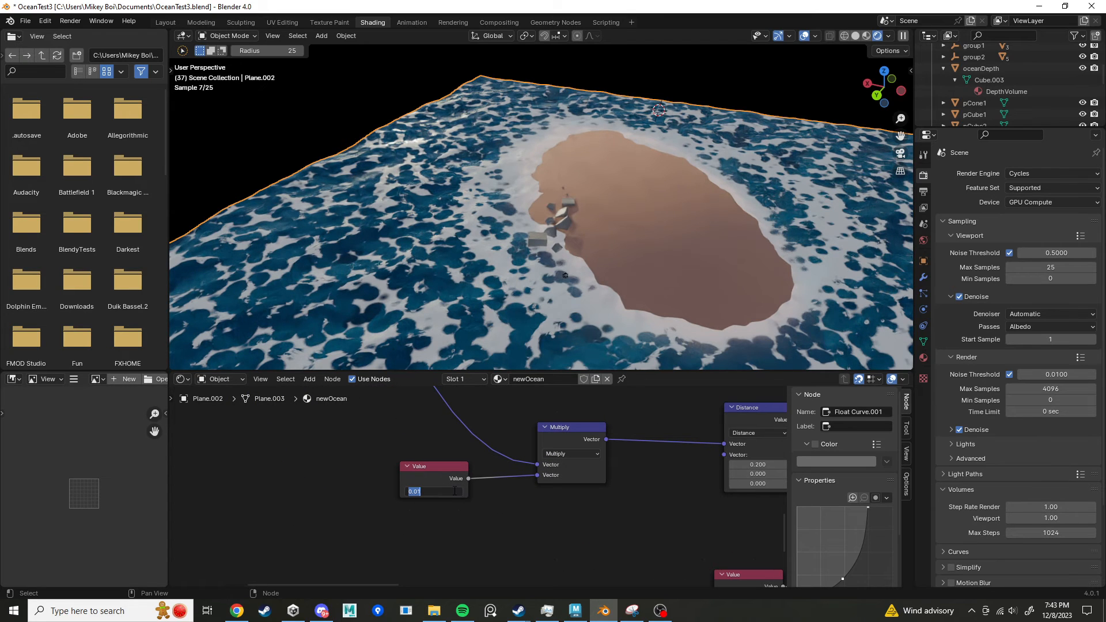
pyautogui.write('.005')
pyautogui.press('Return')
# Step: Set the X component of the Distance node's second vector to 0.1
pyautogui.scroll(-6, 482, 456)
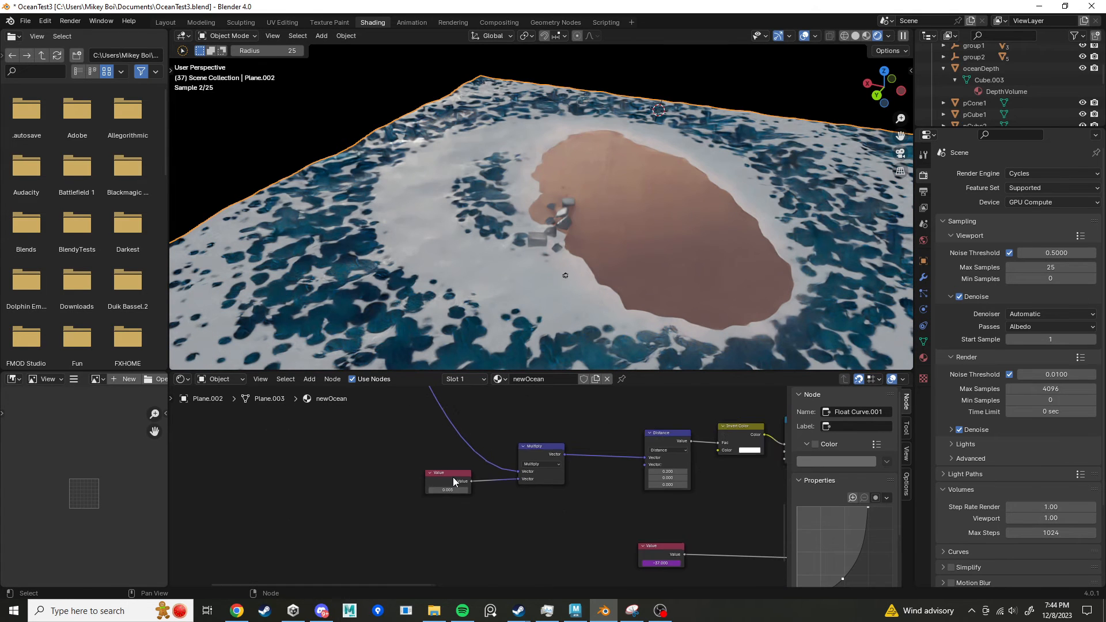
pyautogui.scroll(5, 530, 494)
pyautogui.moveTo(556, 487); pyautogui.dragTo(319, 478, button='middle')
pyautogui.scroll(3, 488, 457)
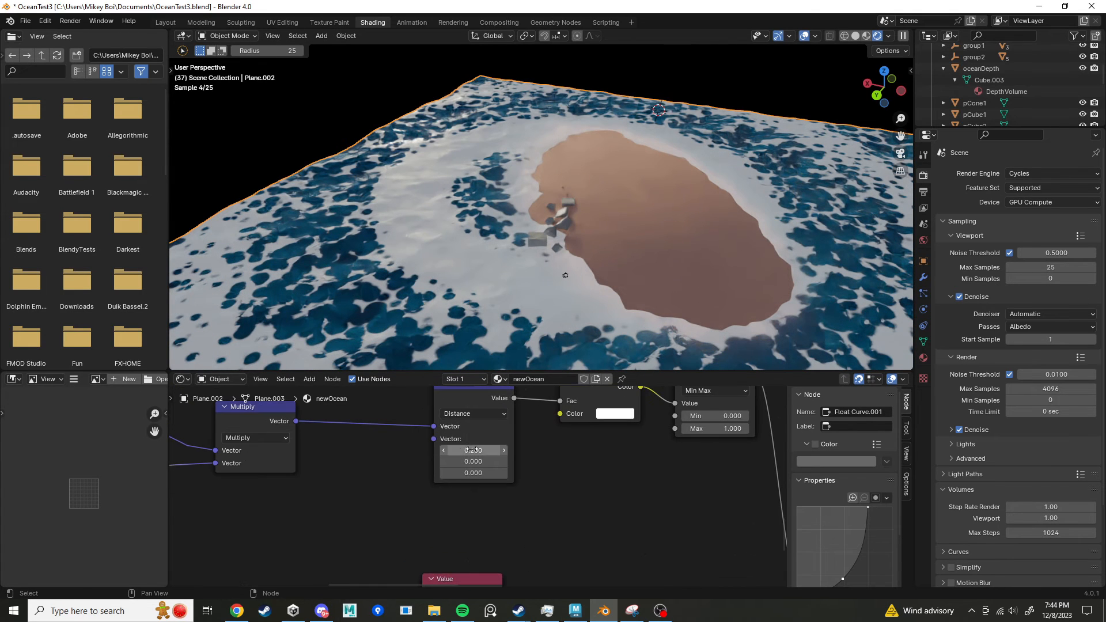
pyautogui.click(483, 451)
pyautogui.moveTo(483, 451)
pyautogui.mouseDown()
pyautogui.moveTo(495, 451)
pyautogui.moveTo(486, 449)
pyautogui.mouseUp()
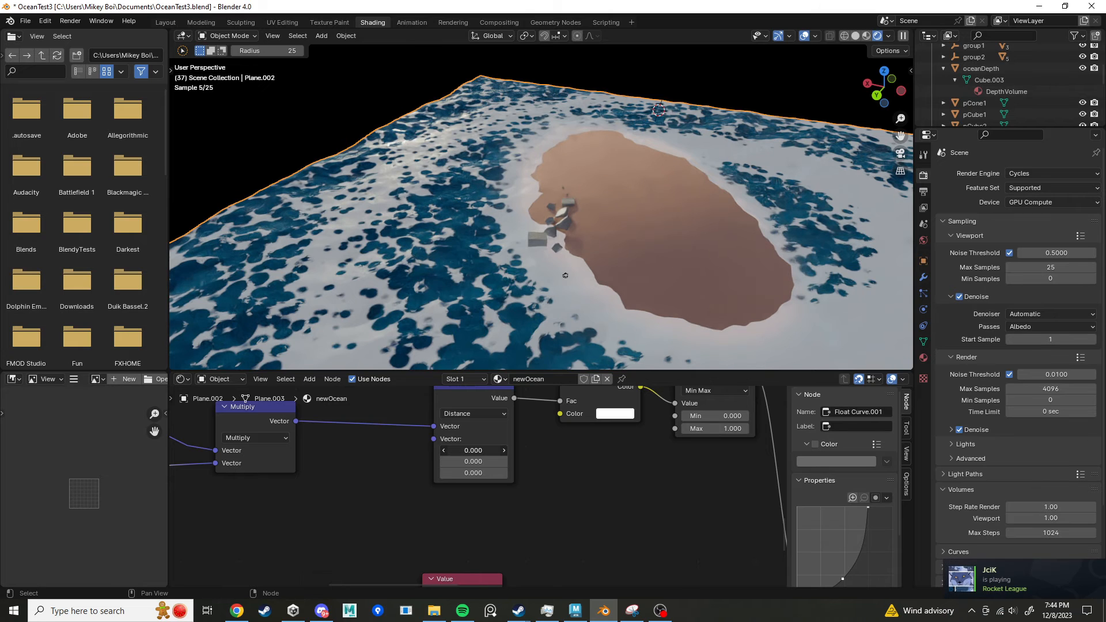
pyautogui.moveTo(473, 450); pyautogui.dragTo(480, 451)
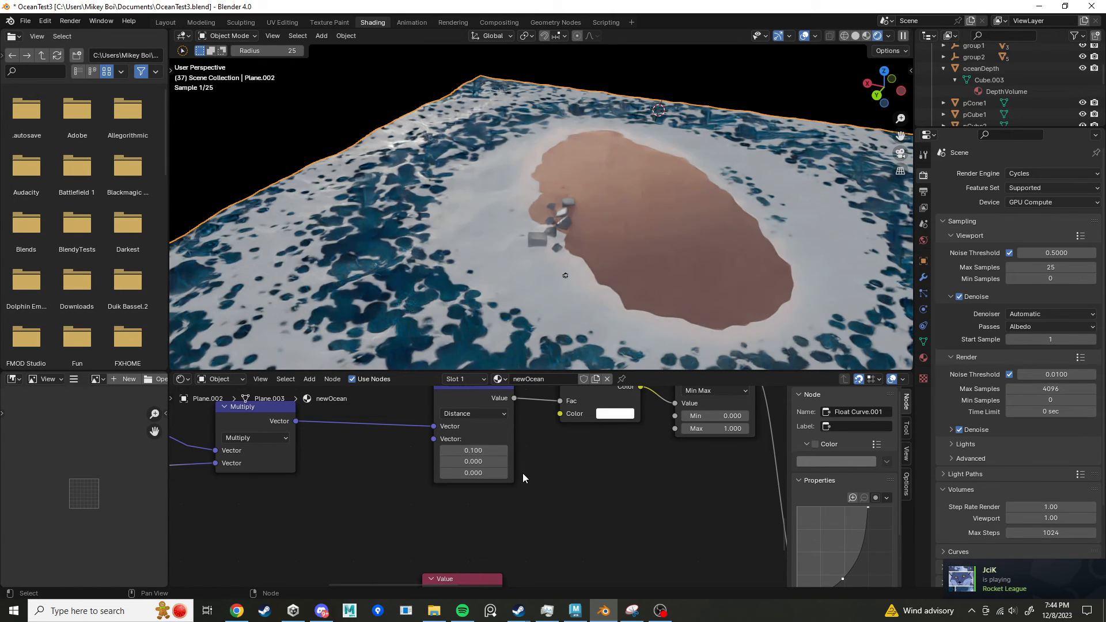
# Step: Soften the ring Float Curve by moving its end point to about 0.91, 1.0 and its middle point to about 0.60, 0.20
pyautogui.scroll(-6, 523, 473)
pyautogui.scroll(-3, 548, 476)
pyautogui.moveTo(538, 473); pyautogui.dragTo(475, 472, button='middle')
pyautogui.moveTo(633, 481); pyautogui.dragTo(420, 471, button='middle')
pyautogui.moveTo(749, 468); pyautogui.dragTo(489, 547, button='middle')
pyautogui.scroll(1, 637, 450)
pyautogui.scroll(5, 638, 451)
pyautogui.moveTo(637, 451); pyautogui.dragTo(503, 508, button='middle')
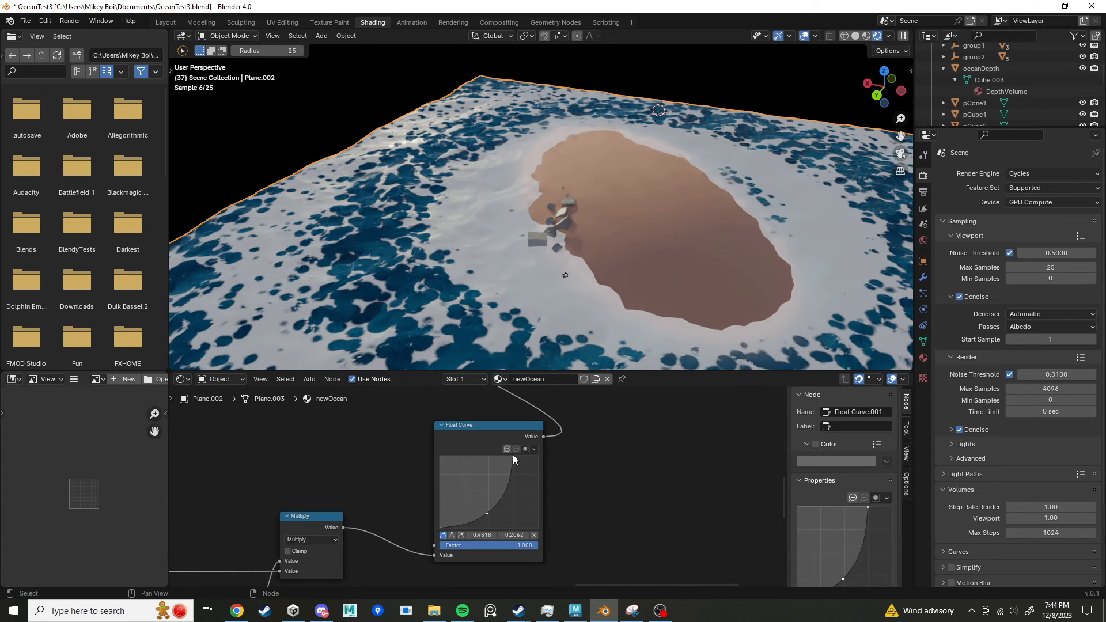
pyautogui.click(514, 457)
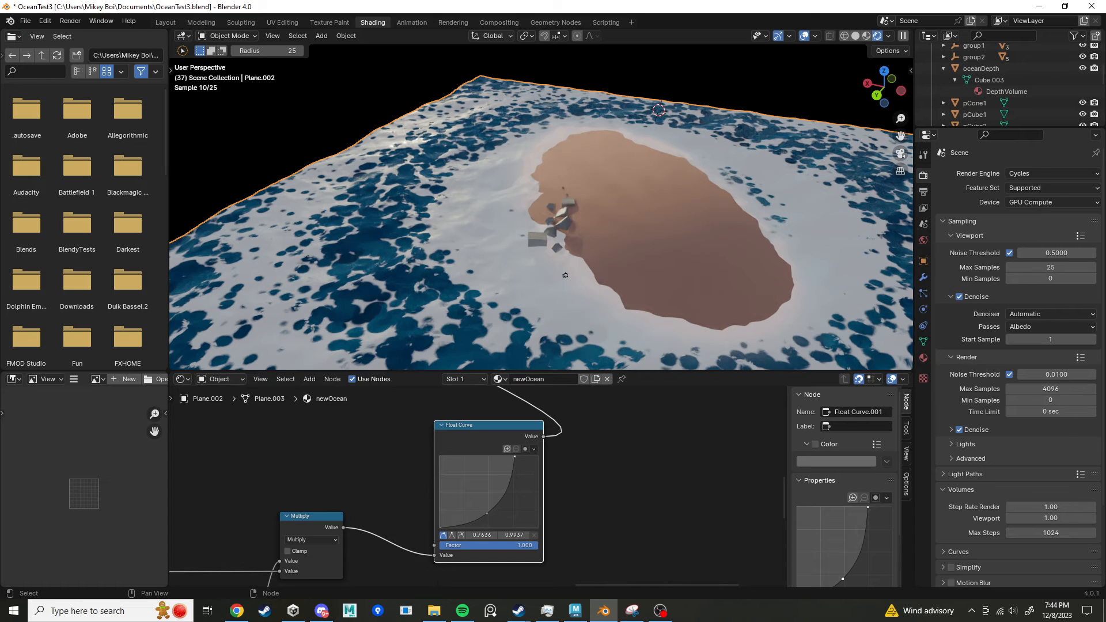
pyautogui.moveTo(514, 456); pyautogui.dragTo(529, 456)
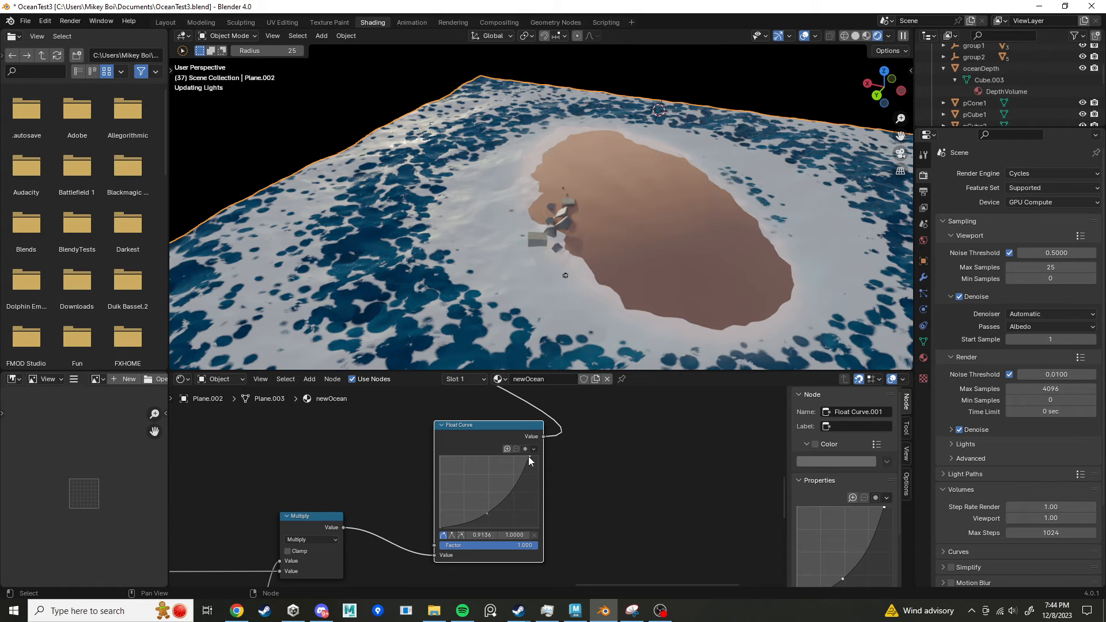
pyautogui.moveTo(487, 513); pyautogui.dragTo(498, 513)
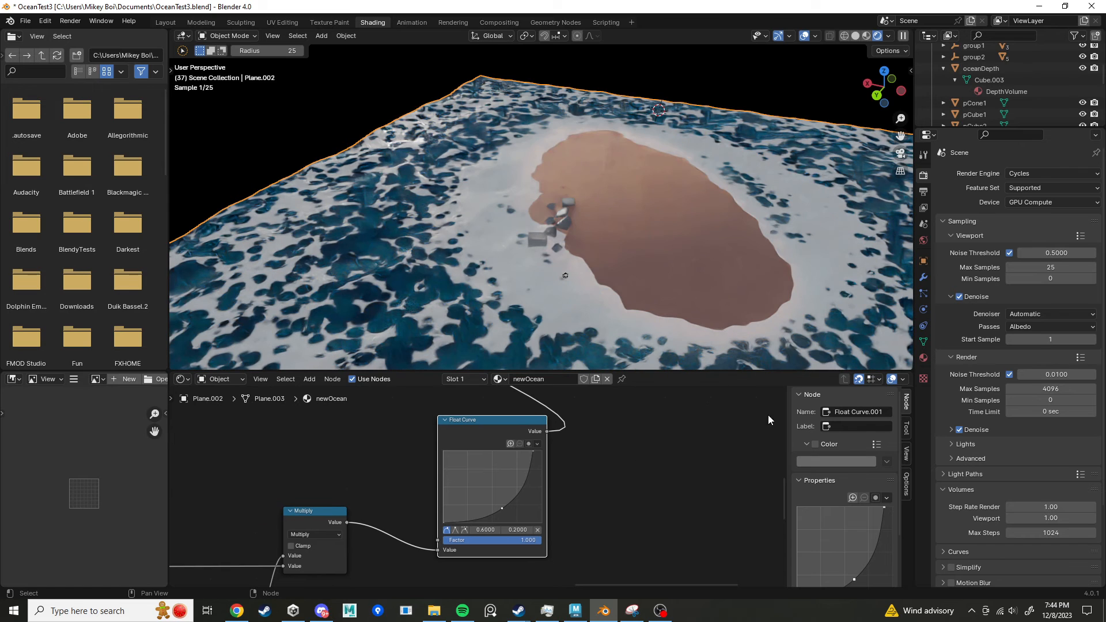
# Step: Label the animated Value node feeding the Add node "waveSpeed"
pyautogui.scroll(-4, 651, 412)
pyautogui.moveTo(282, 506); pyautogui.dragTo(650, 444, button='middle')
pyautogui.scroll(-1, 468, 505)
pyautogui.scroll(5, 471, 477)
pyautogui.moveTo(311, 468); pyautogui.dragTo(370, 502, button='middle')
pyautogui.scroll(4, 501, 484)
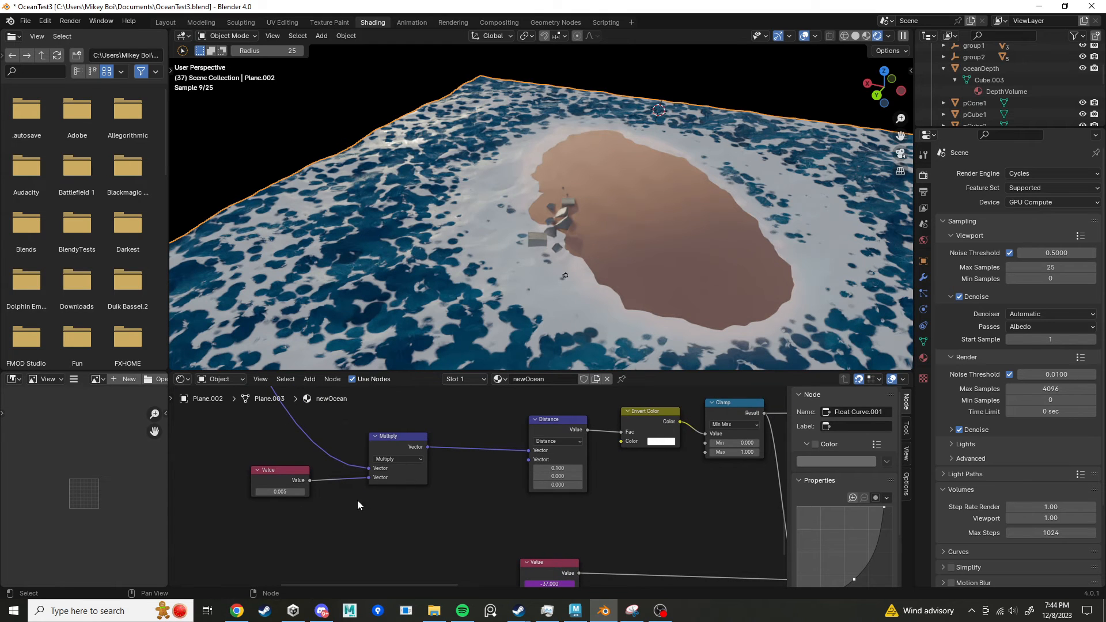
pyautogui.scroll(-6, 484, 495)
pyautogui.moveTo(674, 533); pyautogui.dragTo(478, 444, button='middle')
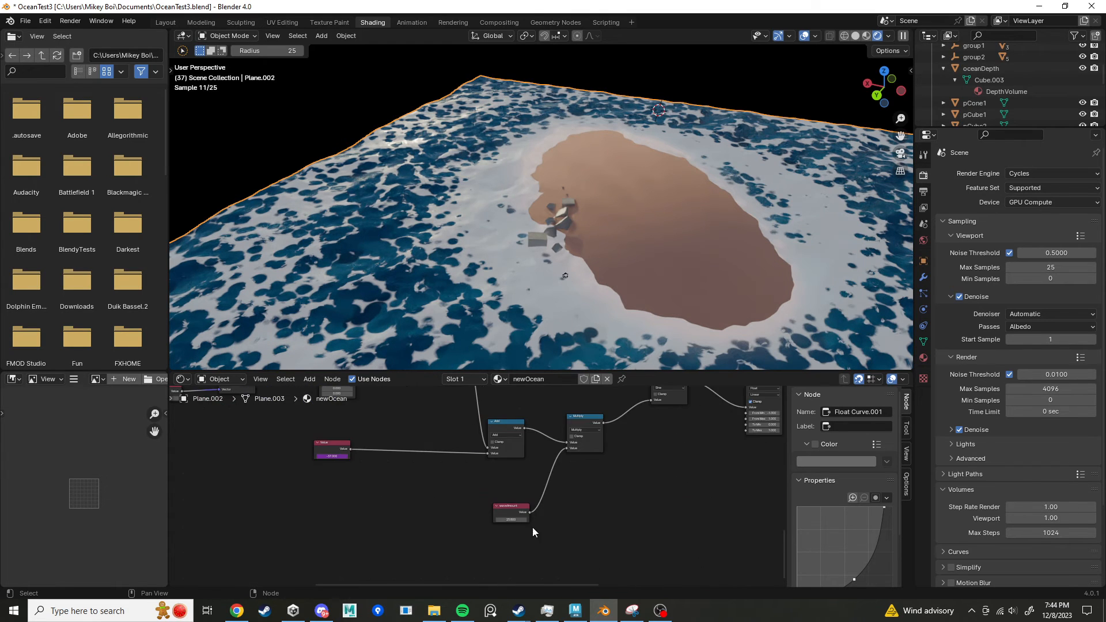
pyautogui.scroll(3, 510, 527)
pyautogui.moveTo(506, 524); pyautogui.dragTo(647, 536, button='middle')
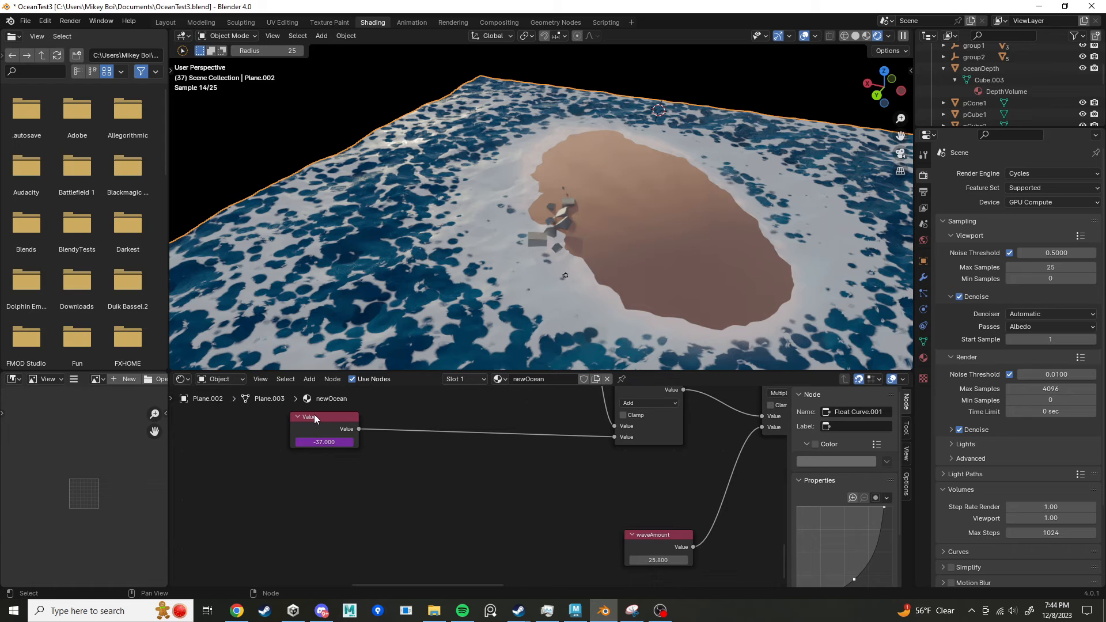
pyautogui.click(311, 417)
pyautogui.click(846, 426)
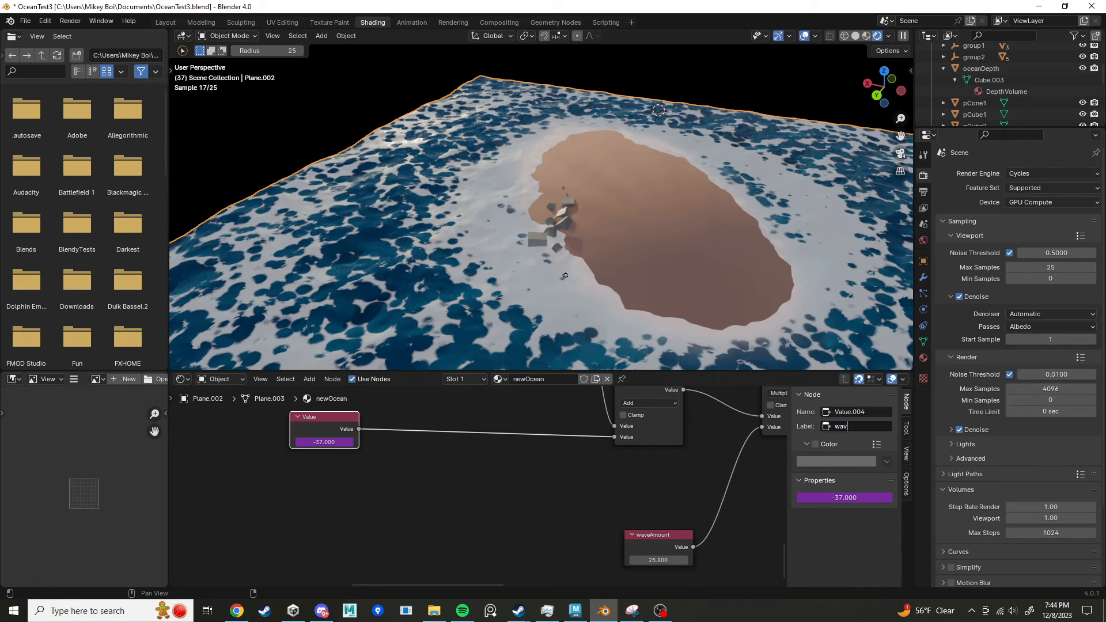
pyautogui.write('waveSpeed')
pyautogui.press('Return')
# Step: Set the waveAmount value to 41.7
pyautogui.scroll(-3, 507, 476)
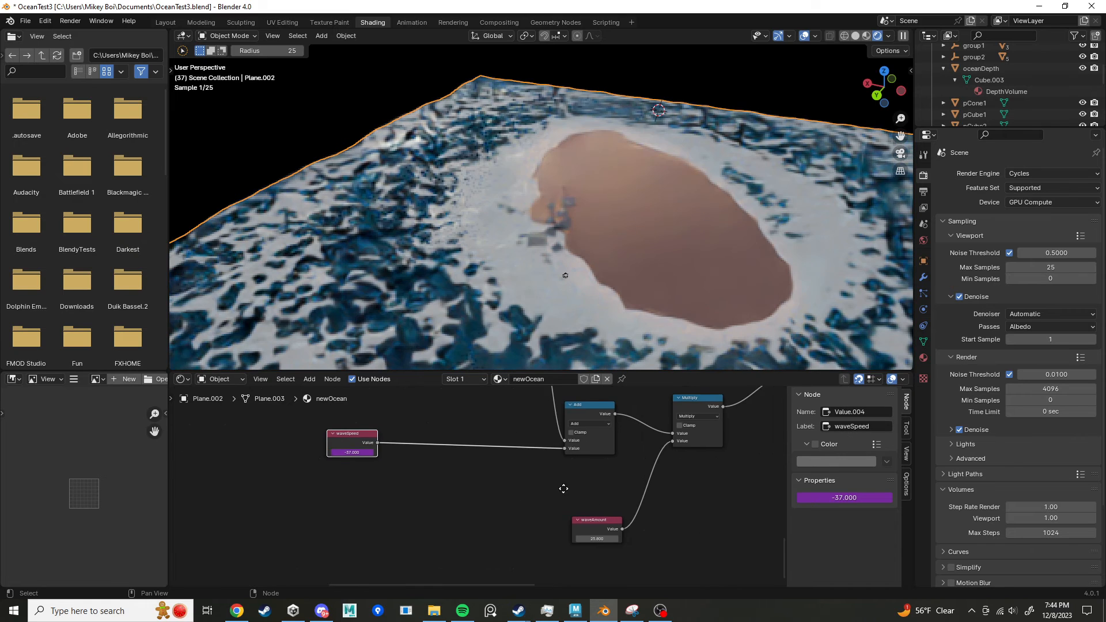
pyautogui.click(450, 519)
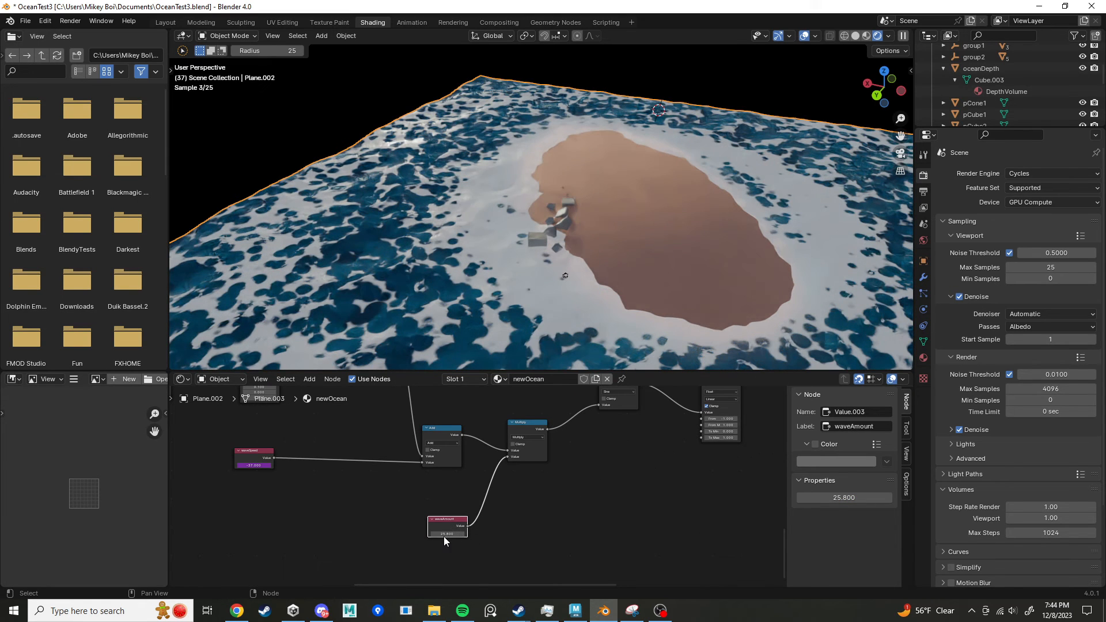
pyautogui.moveTo(447, 534); pyautogui.dragTo(544, 534)
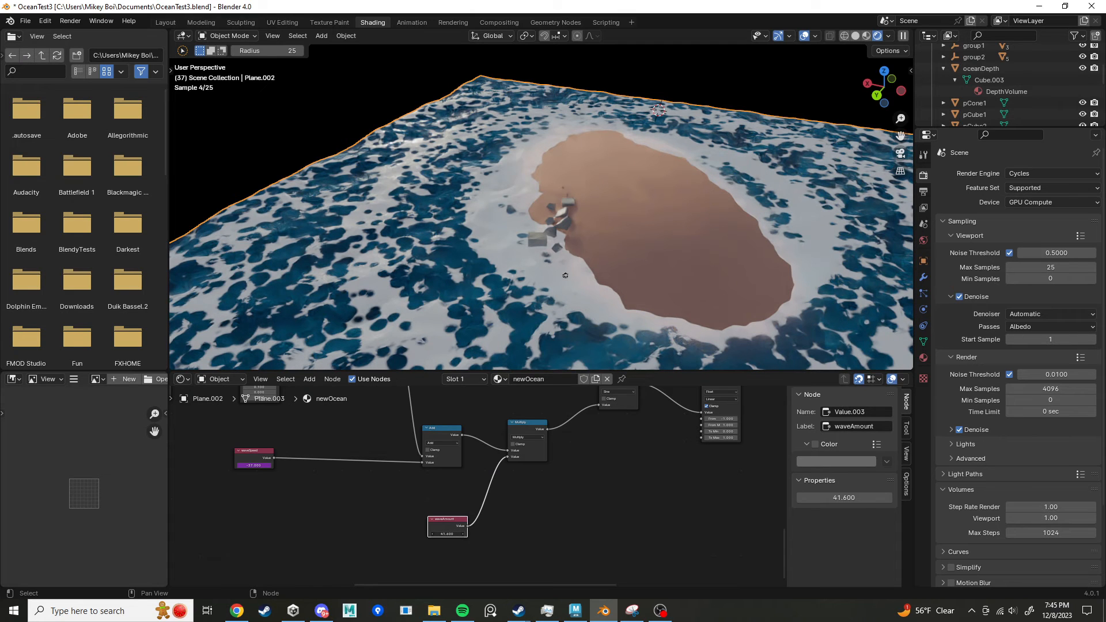
pyautogui.moveTo(448, 534); pyautogui.dragTo(450, 533)
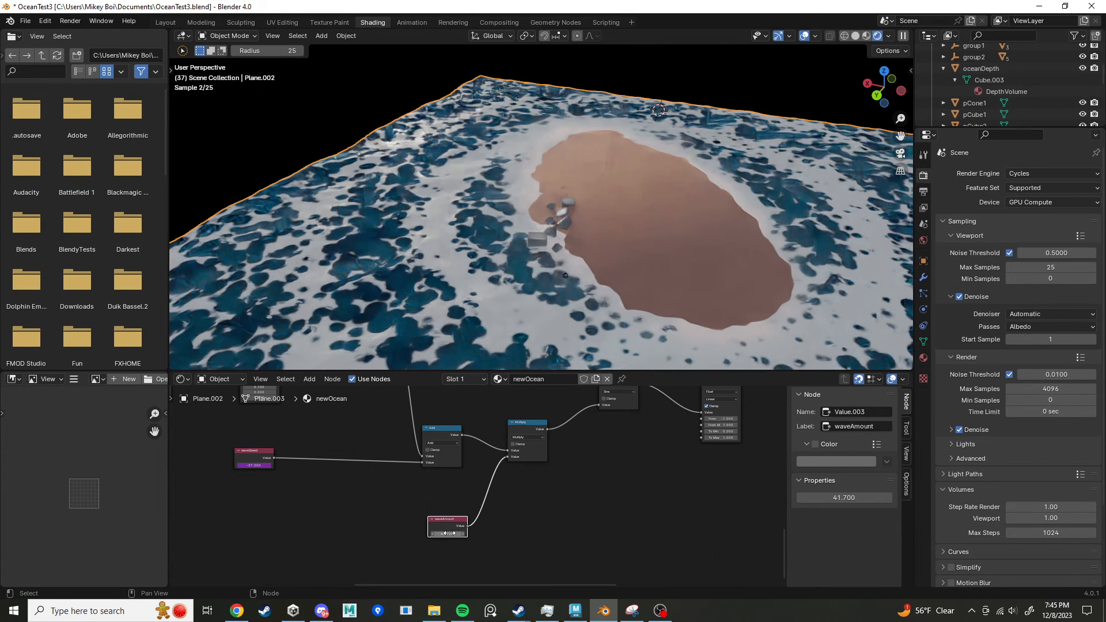
pyautogui.scroll(-5, 577, 478)
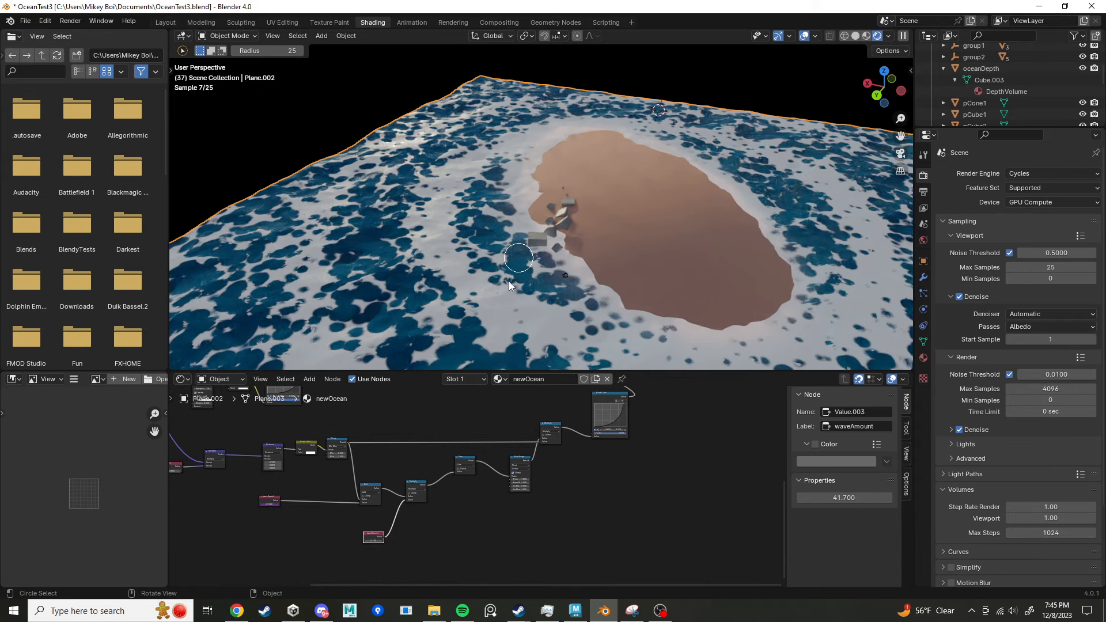
pyautogui.moveTo(644, 503); pyautogui.dragTo(560, 553, button='middle')
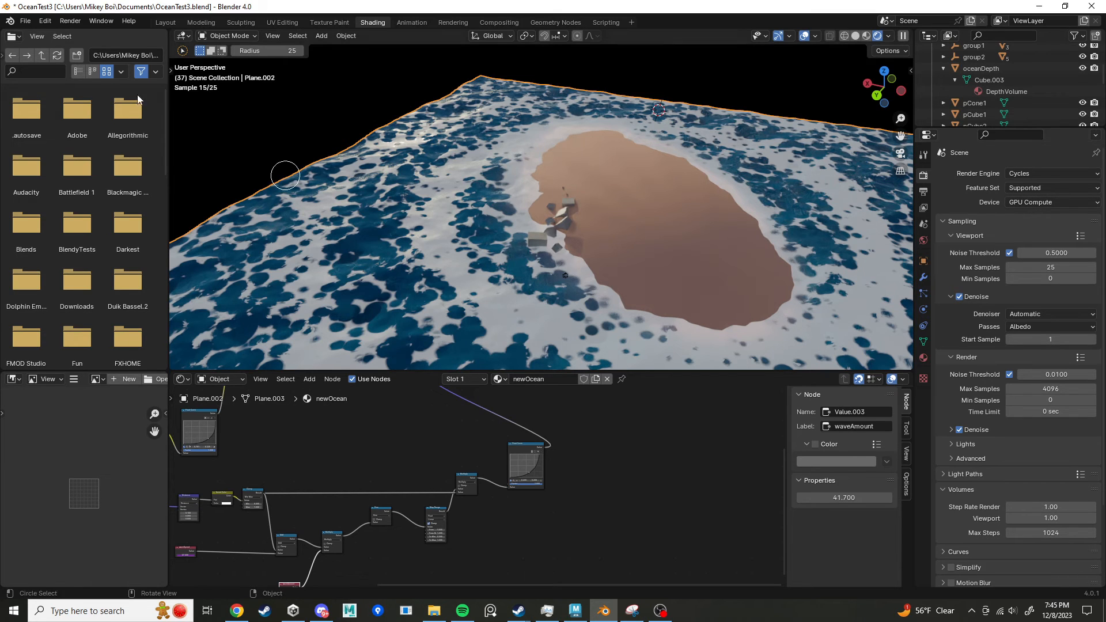
# Step: Try OptiX as the Cycles render device in the system preferences, switch back to CUDA and close the preferences
pyautogui.click(47, 21)
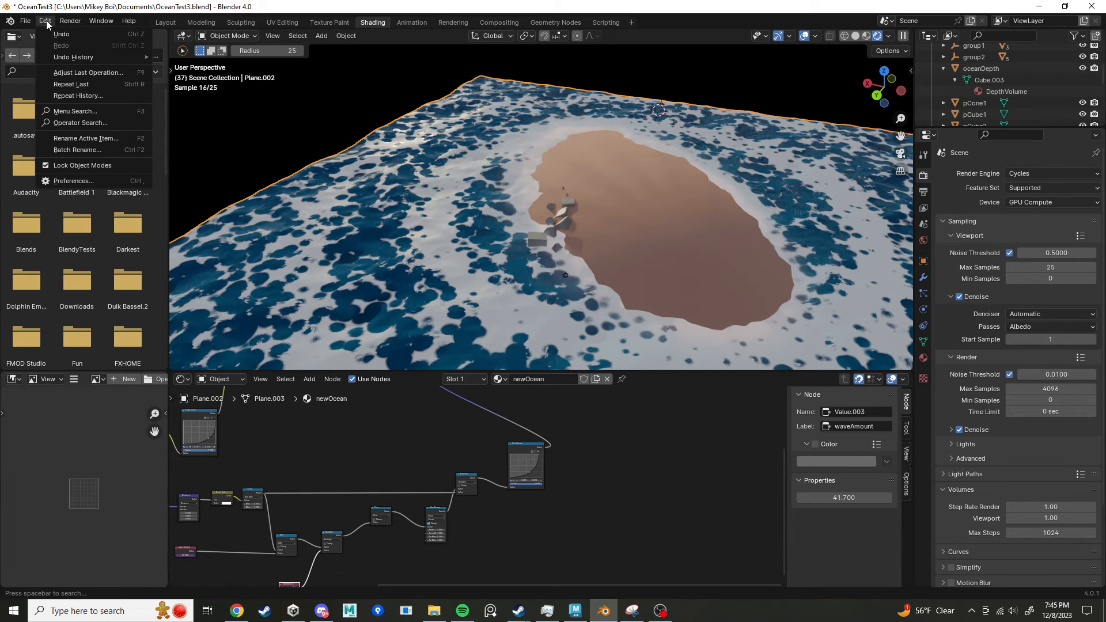
pyautogui.click(76, 177)
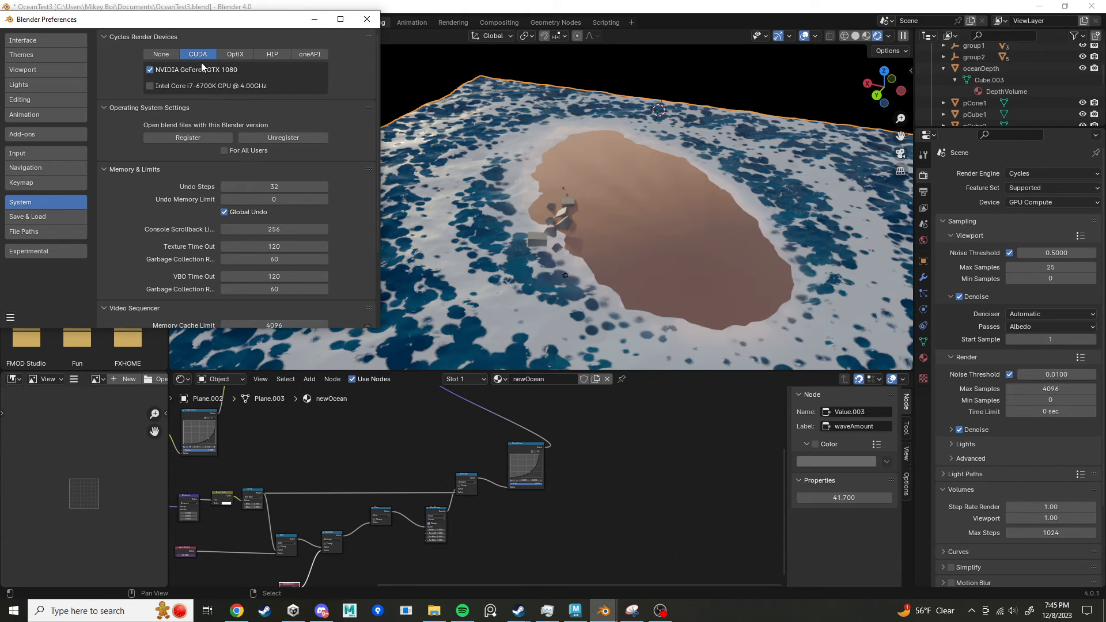
pyautogui.click(233, 54)
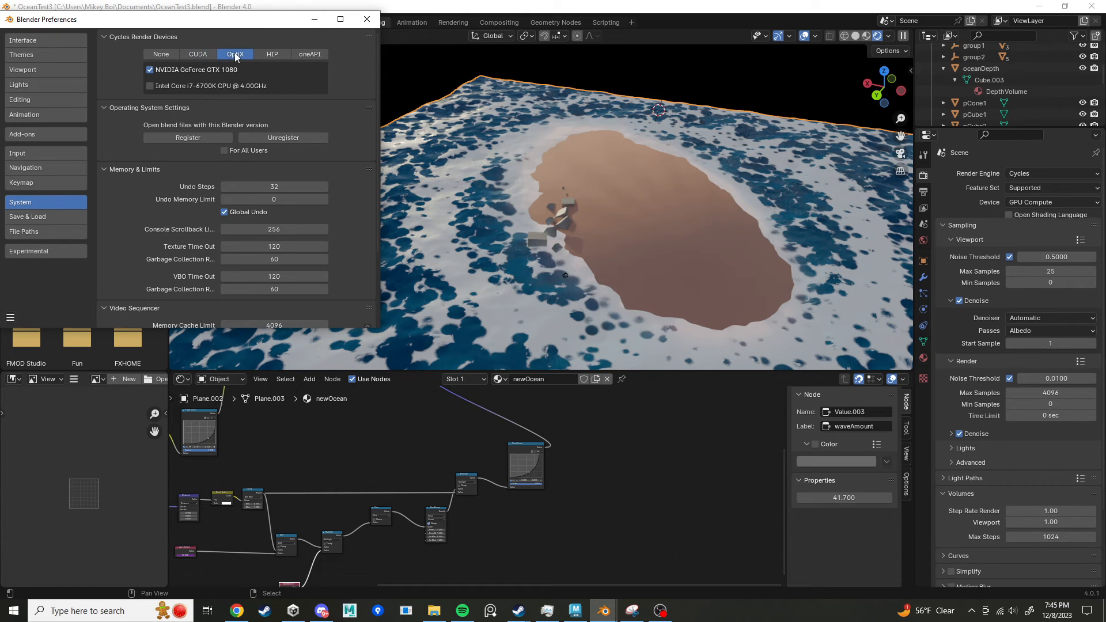
pyautogui.click(197, 54)
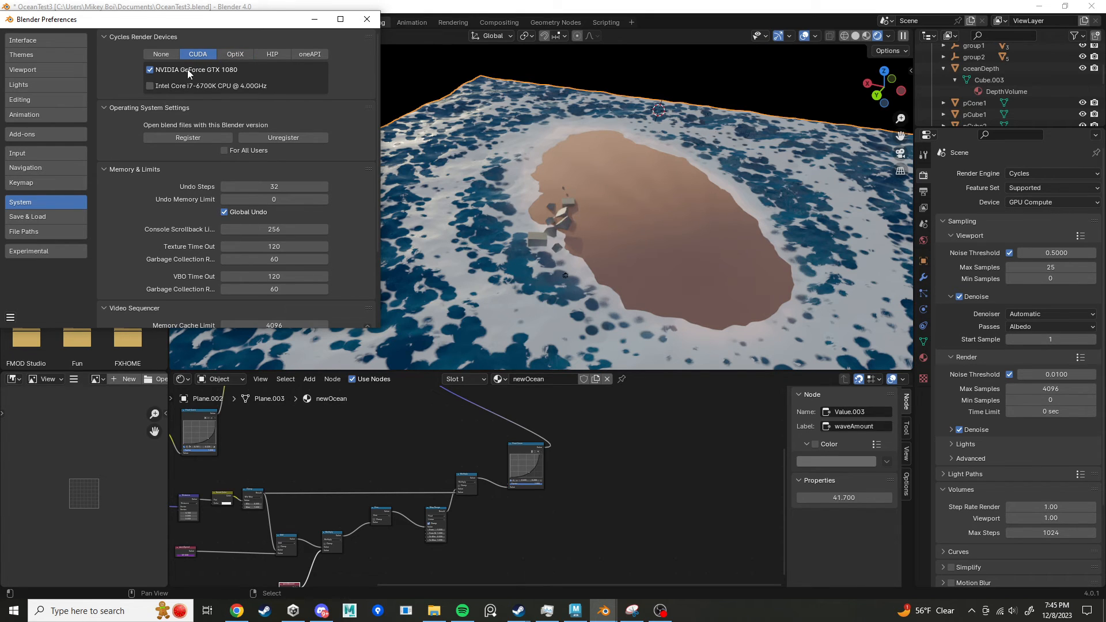
pyautogui.click(367, 22)
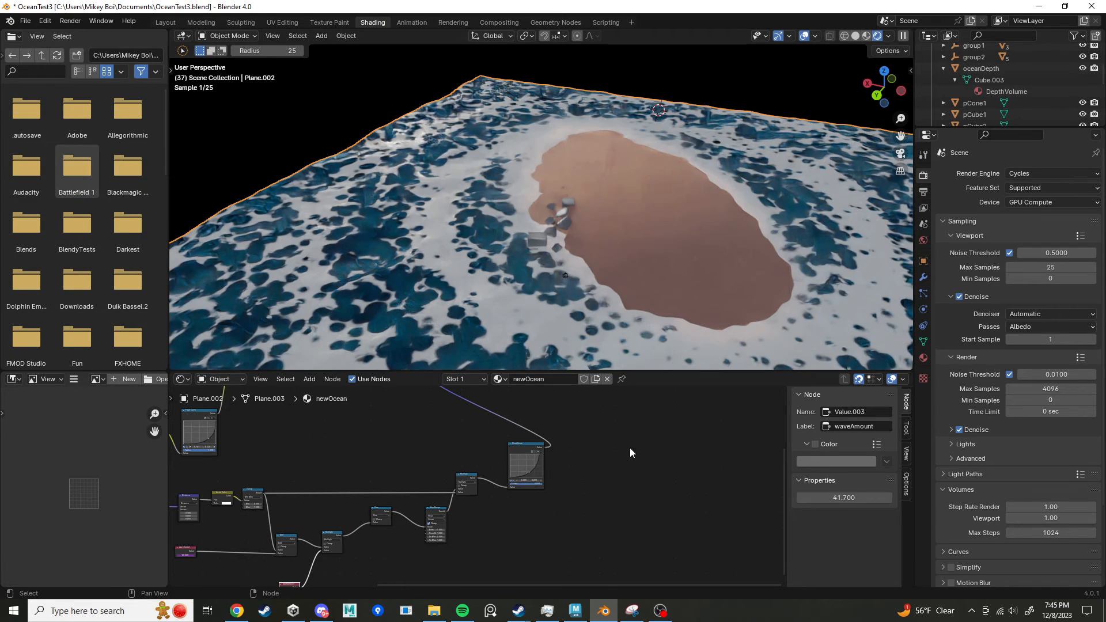
# Step: Move the Material Output node farther away from the Principled BSDF to make room between them
pyautogui.scroll(-2, 537, 526)
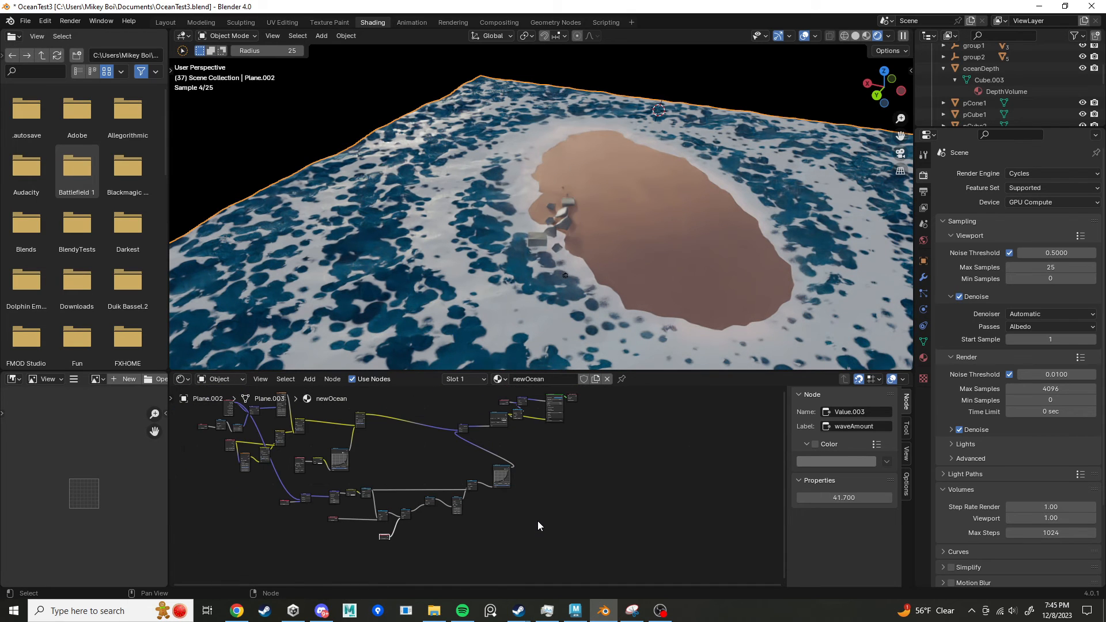
pyautogui.scroll(-1, 551, 485)
pyautogui.scroll(-2, 548, 490)
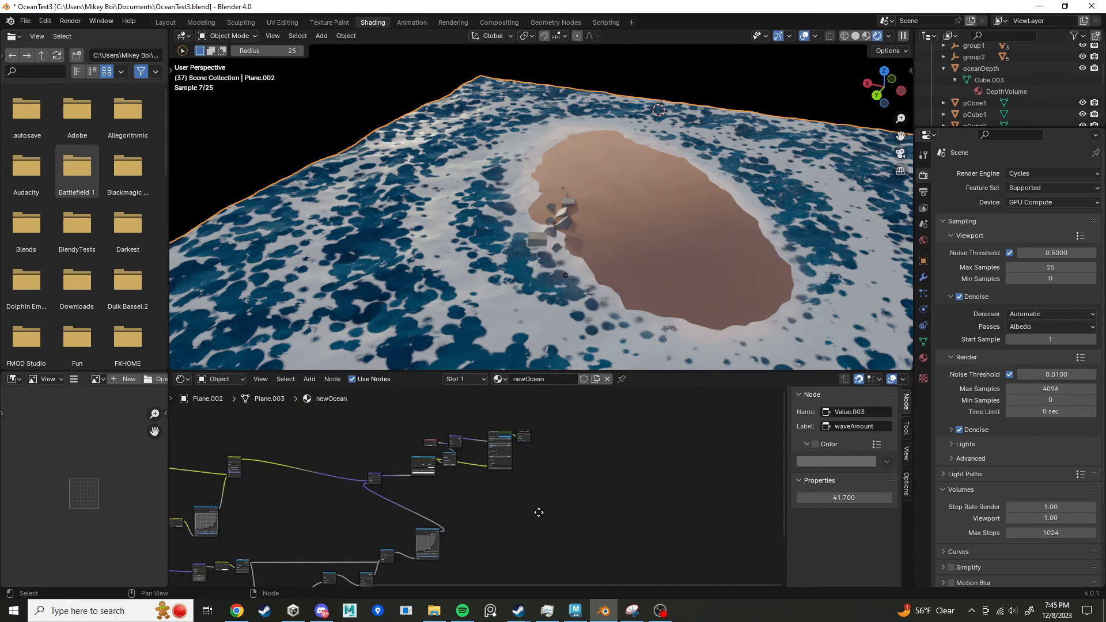
pyautogui.scroll(4, 501, 469)
pyautogui.moveTo(481, 444); pyautogui.dragTo(621, 444)
pyautogui.click(617, 507)
pyautogui.scroll(4, 593, 512)
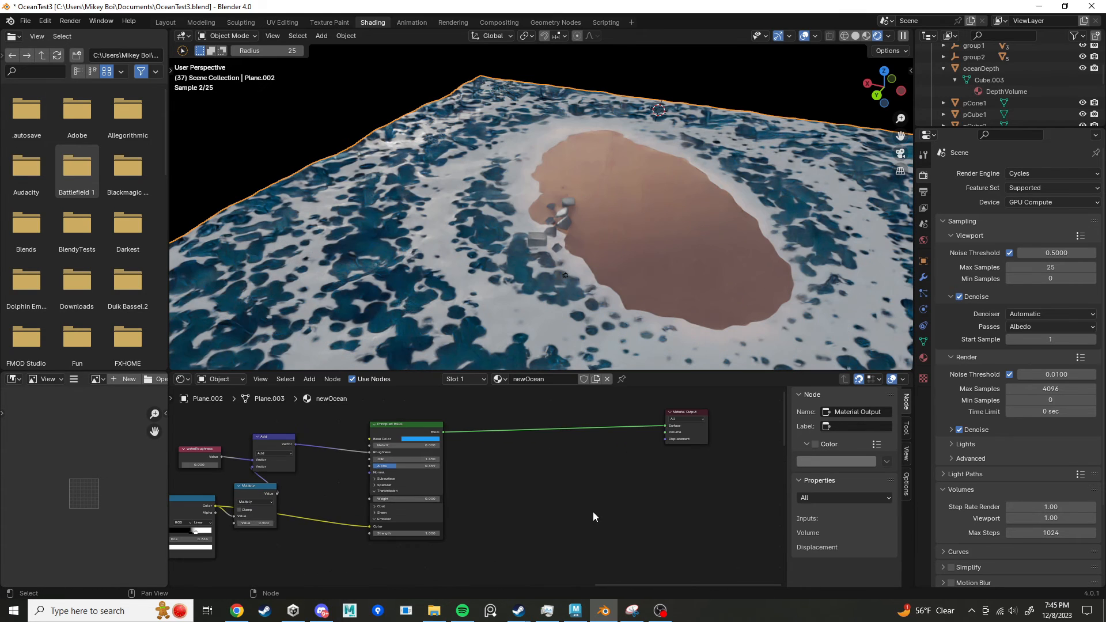
# Step: Examine the foam rings around the island's shoreline from a closer, lower angle and review the wave node chain
pyautogui.scroll(-10, 592, 511)
pyautogui.moveTo(517, 542); pyautogui.dragTo(611, 443, button='middle')
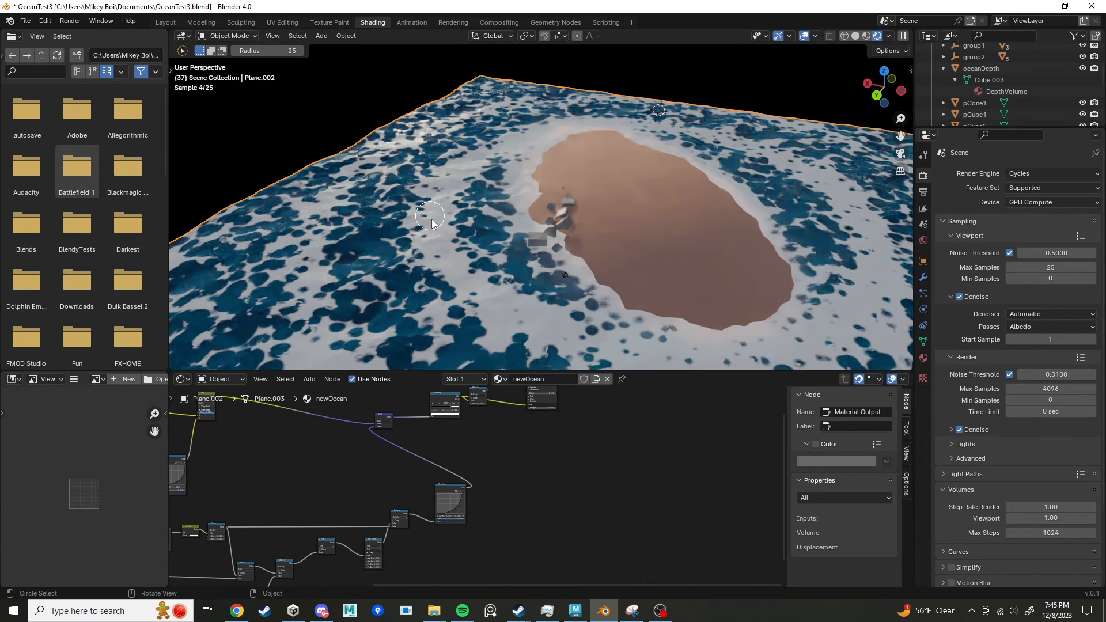
pyautogui.scroll(4, 510, 326)
pyautogui.scroll(-2, 510, 328)
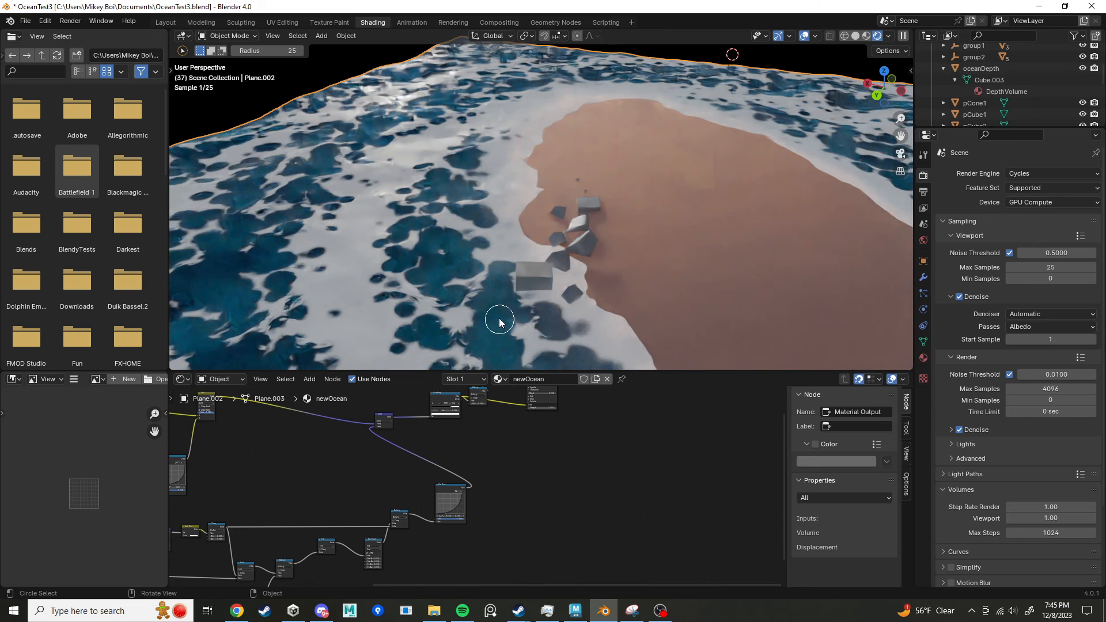
pyautogui.moveTo(496, 312)
pyautogui.mouseDown(button='middle')
pyautogui.moveTo(494, 288)
pyautogui.moveTo(499, 320)
pyautogui.mouseUp(button='middle')
pyautogui.moveTo(606, 479); pyautogui.dragTo(665, 445, button='middle')
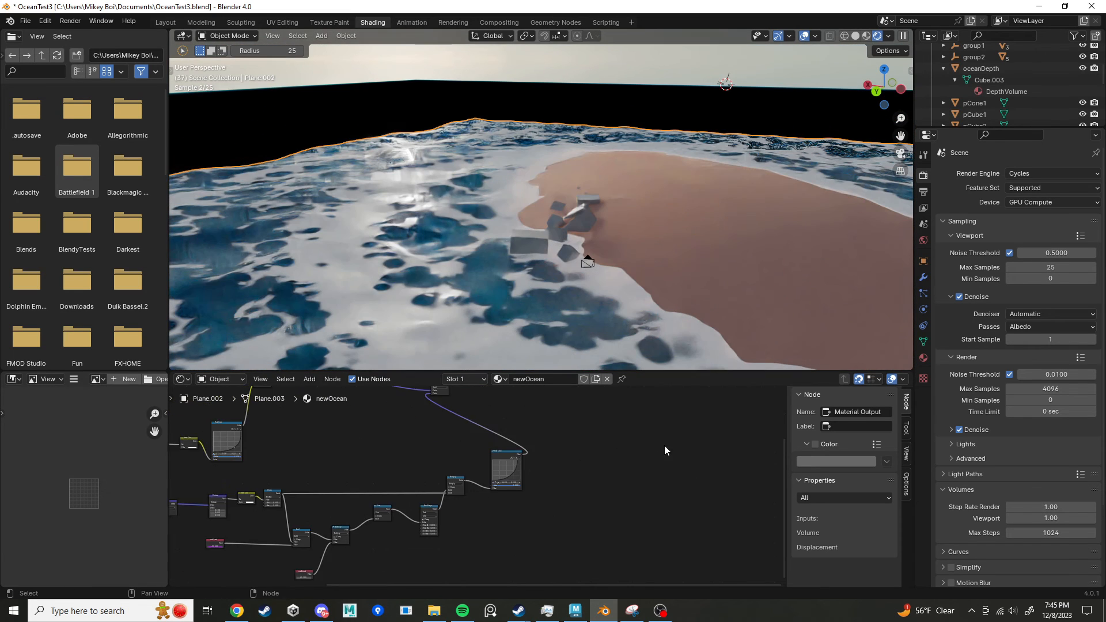
pyautogui.scroll(-3, 665, 445)
pyautogui.moveTo(585, 475); pyautogui.dragTo(498, 517, button='middle')
pyautogui.scroll(-2, 504, 510)
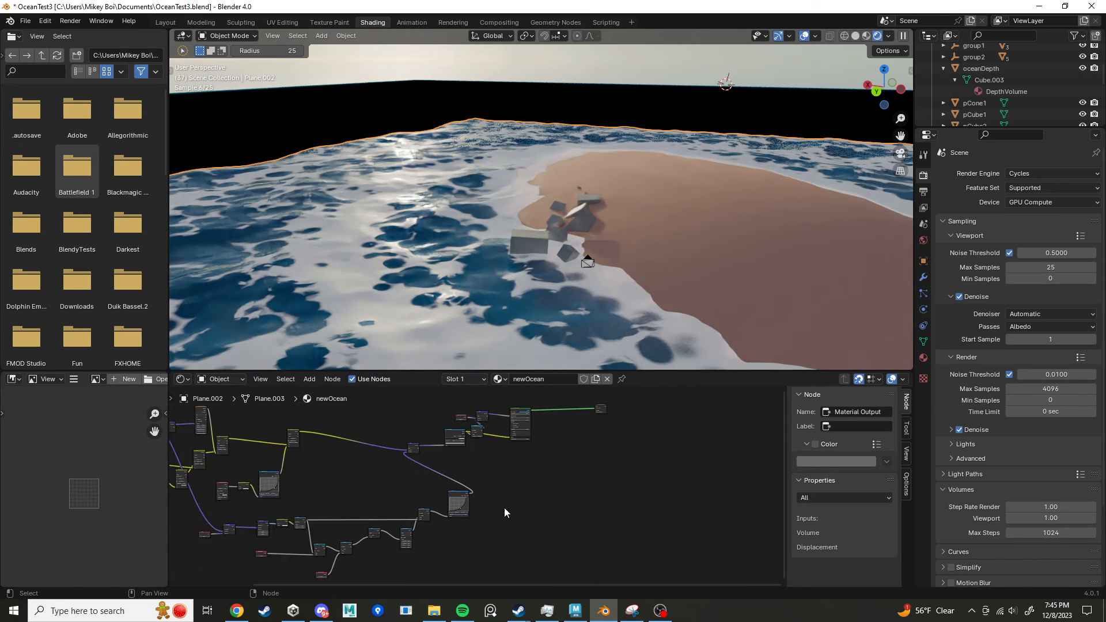
pyautogui.scroll(10, 505, 501)
pyautogui.moveTo(575, 434); pyautogui.dragTo(695, 349, button='middle')
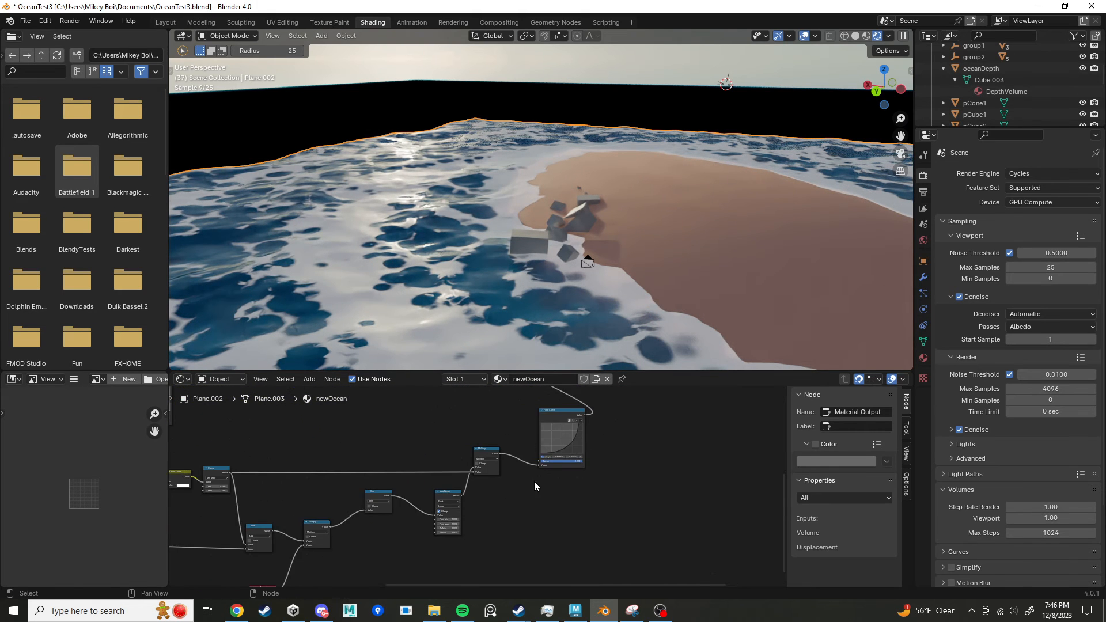
pyautogui.scroll(3, 537, 481)
pyautogui.moveTo(543, 483); pyautogui.dragTo(454, 483, button='middle')
pyautogui.scroll(2, 439, 483)
pyautogui.scroll(-3, 422, 448)
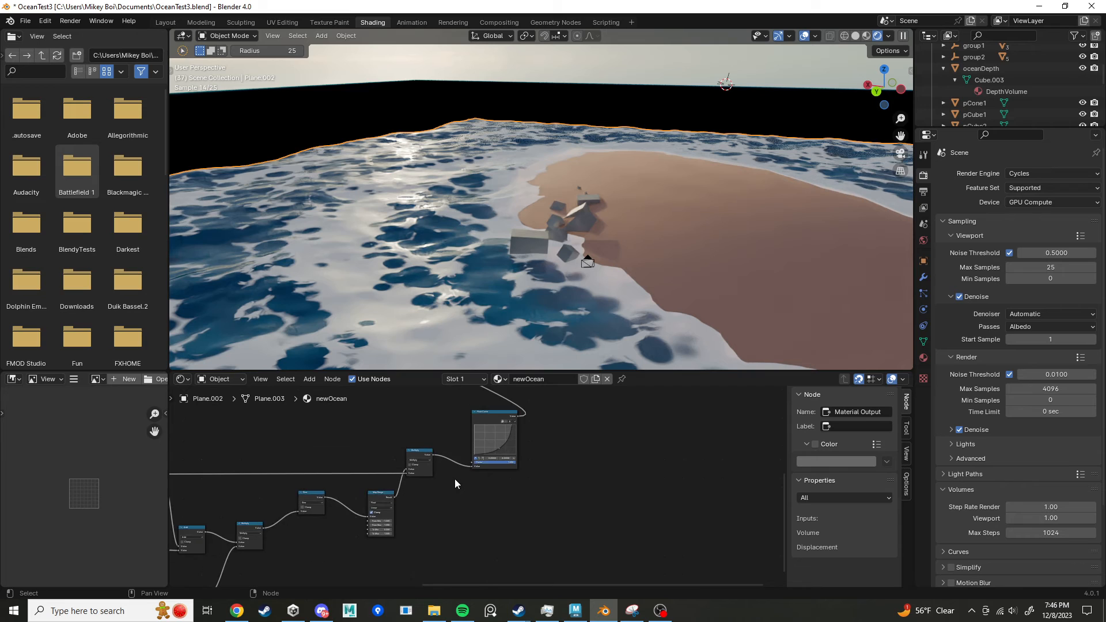
# Step: Add a Displacement node with its Height fed by the output of the final Multiply node in the wave chain
pyautogui.moveTo(442, 461); pyautogui.dragTo(541, 535)
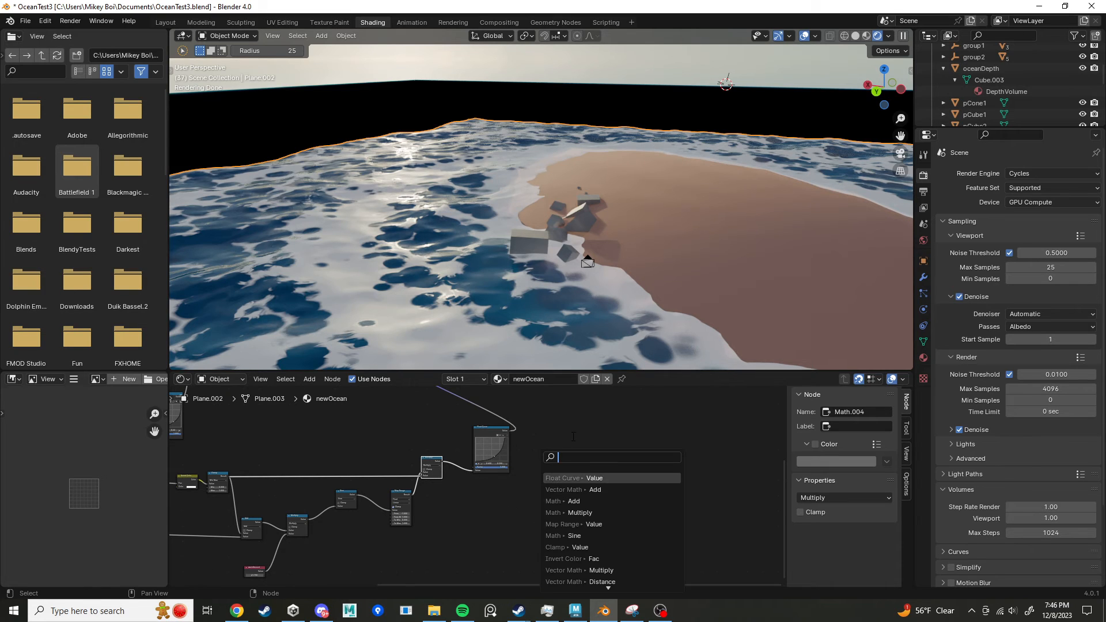
pyautogui.write('dis')
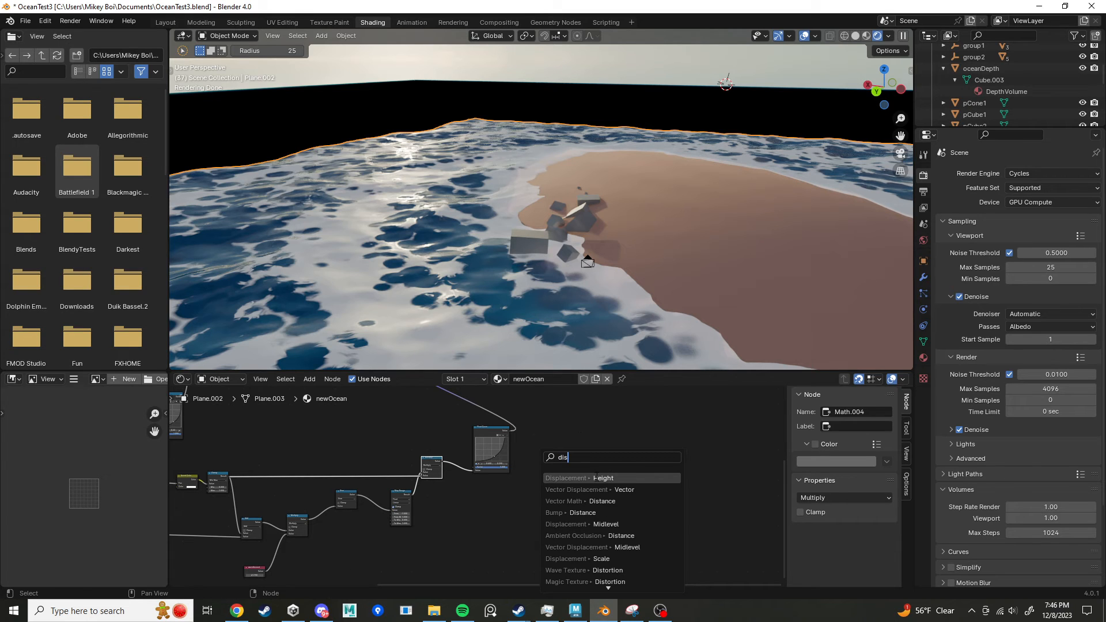
pyautogui.click(597, 477)
pyautogui.click(604, 466)
pyautogui.moveTo(583, 531); pyautogui.dragTo(579, 499, button='middle')
pyautogui.scroll(3, 579, 499)
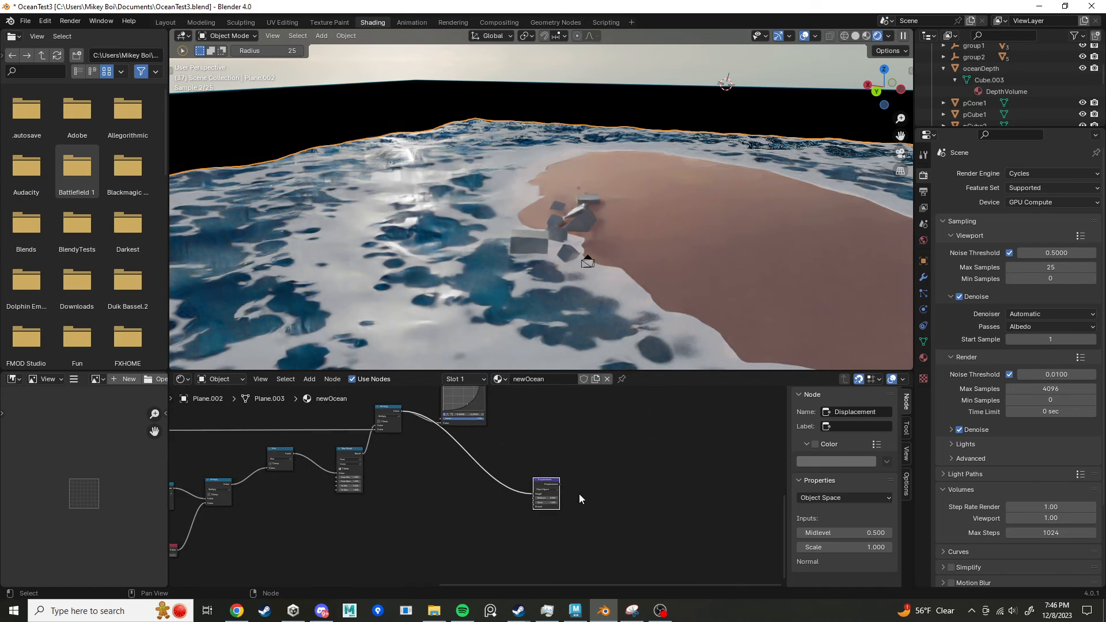
# Step: Set the Midlevel of the Displacement node to 0
pyautogui.scroll(7, 580, 499)
pyautogui.moveTo(646, 508); pyautogui.dragTo(503, 531, button='middle')
pyautogui.scroll(4, 499, 524)
pyautogui.moveTo(469, 496); pyautogui.dragTo(496, 452)
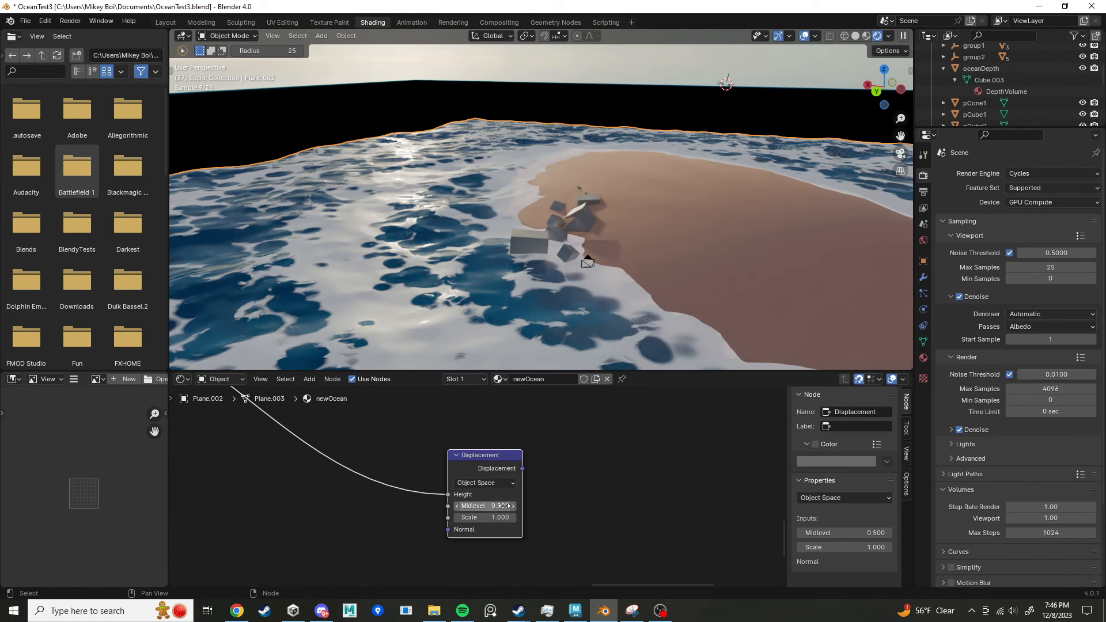
pyautogui.click(500, 506)
pyautogui.press('Return')
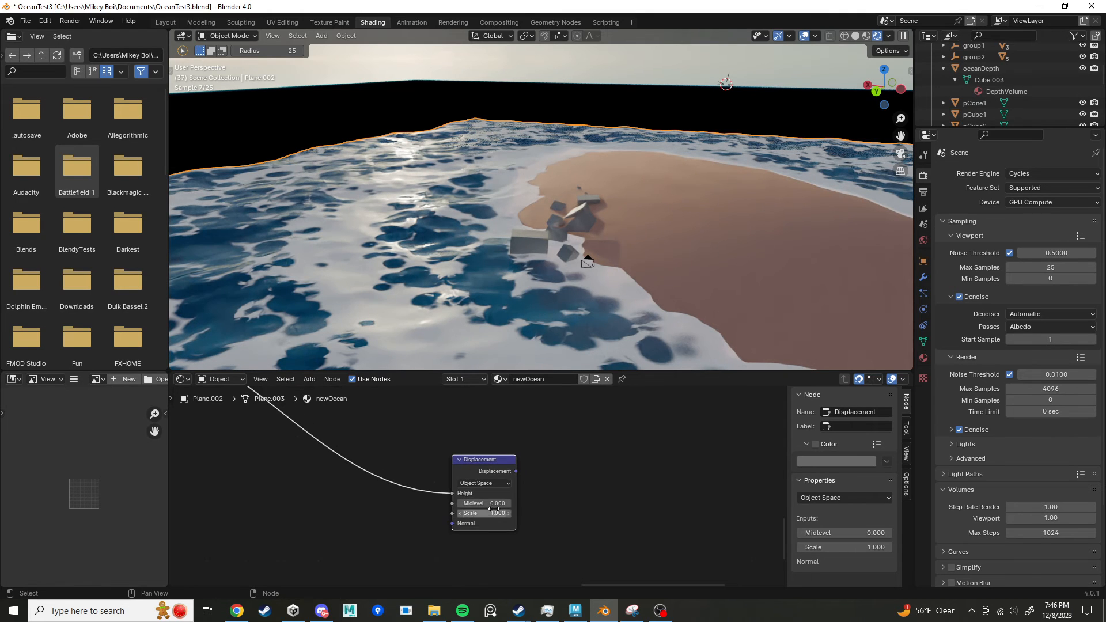
# Step: Connect the Displacement node's output to the Displacement input of the Material Output
pyautogui.scroll(-3, 546, 507)
pyautogui.scroll(-5, 547, 496)
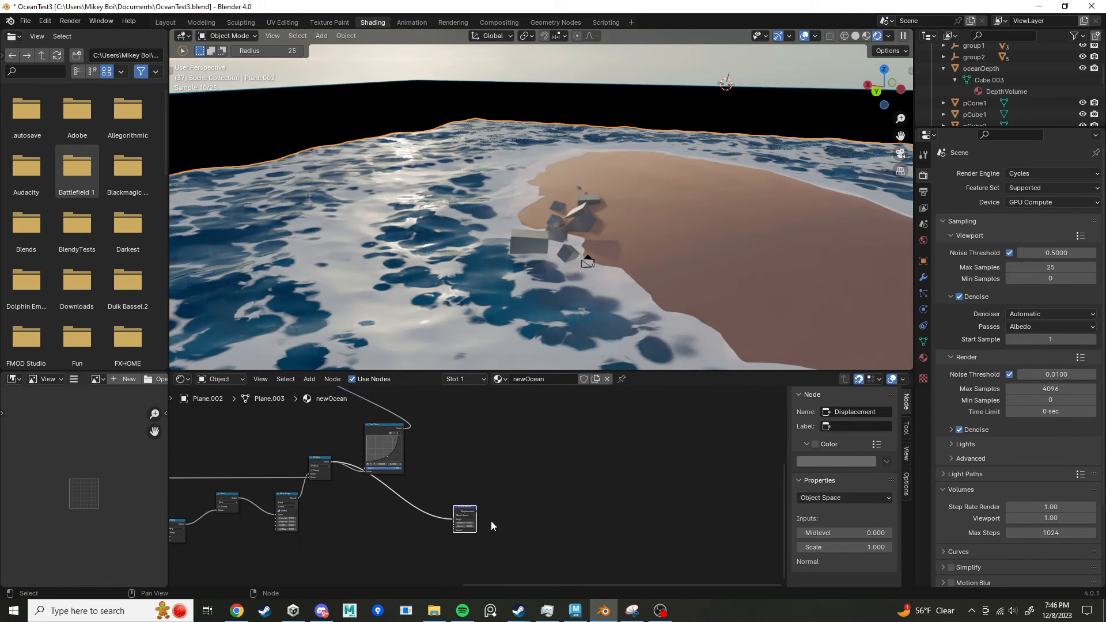
pyautogui.scroll(4, 485, 541)
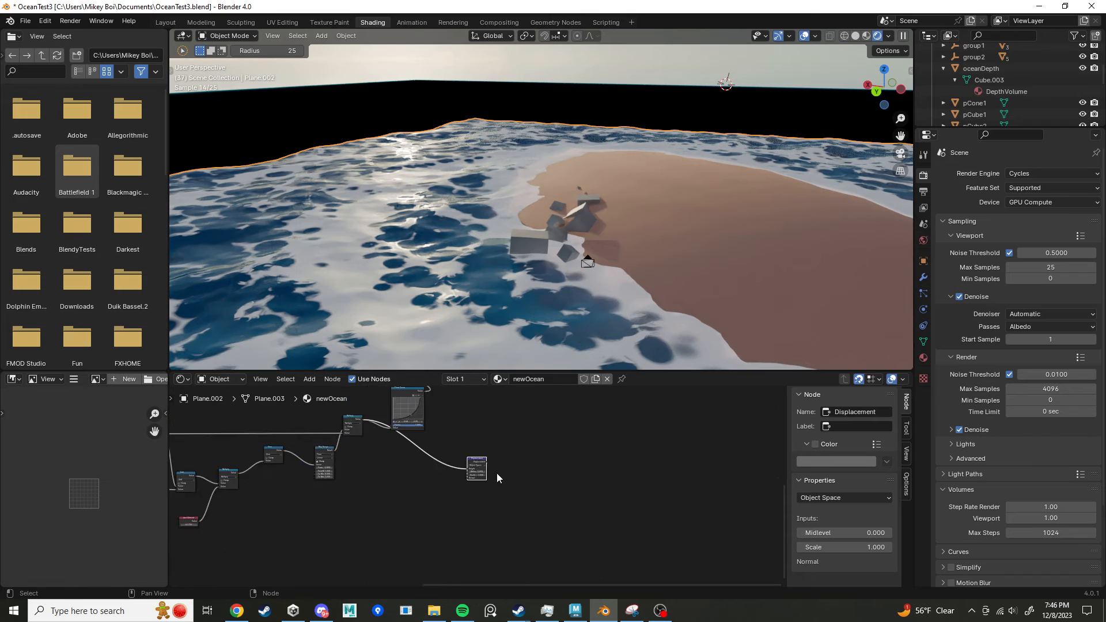
pyautogui.moveTo(500, 457); pyautogui.dragTo(440, 552, button='middle')
pyautogui.scroll(-3, 485, 527)
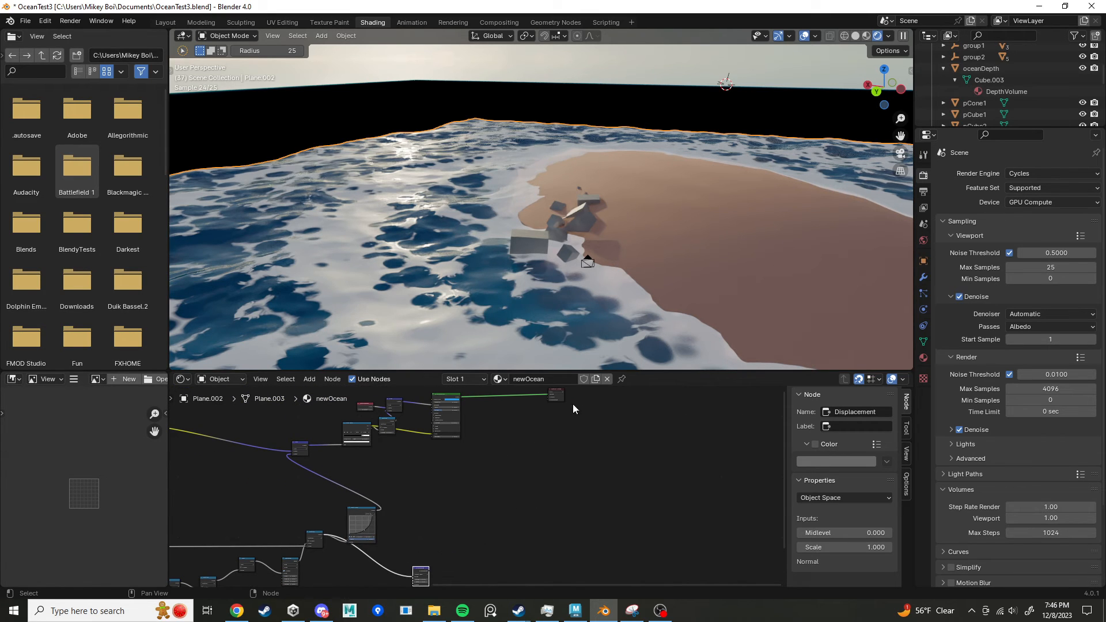
pyautogui.scroll(2, 574, 404)
pyautogui.moveTo(579, 389); pyautogui.dragTo(516, 434, button='middle')
pyautogui.scroll(6, 501, 568)
pyautogui.scroll(8, 473, 483)
pyautogui.moveTo(494, 470); pyautogui.dragTo(477, 500, button='middle')
pyautogui.scroll(-5, 468, 516)
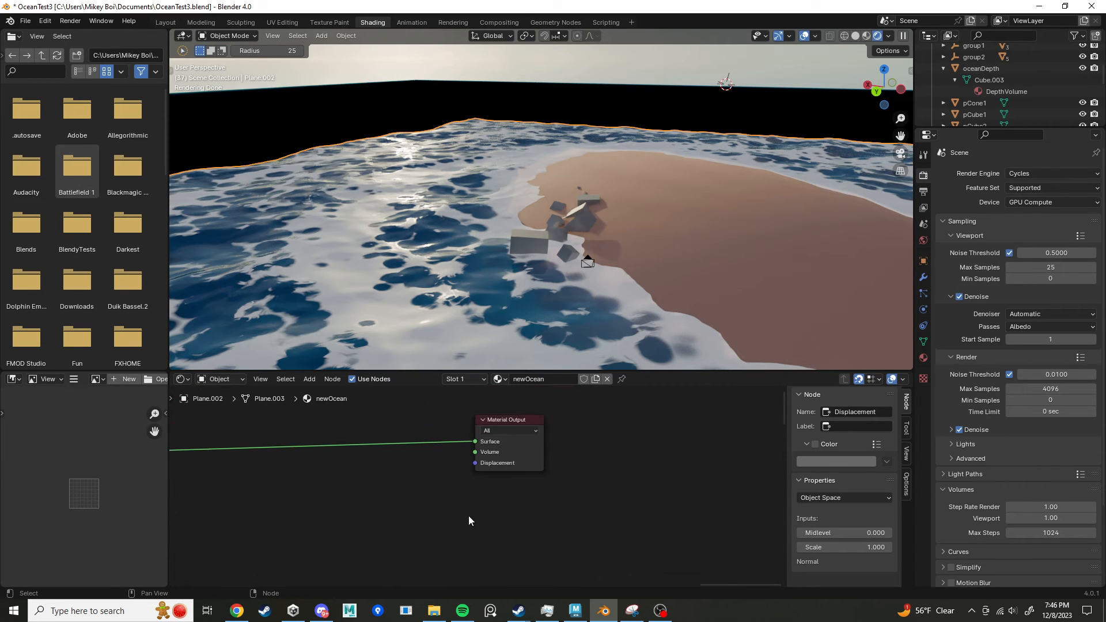
pyautogui.scroll(-7, 469, 516)
pyautogui.moveTo(431, 539); pyautogui.dragTo(518, 410, button='middle')
pyautogui.moveTo(475, 477); pyautogui.dragTo(447, 500, button='middle')
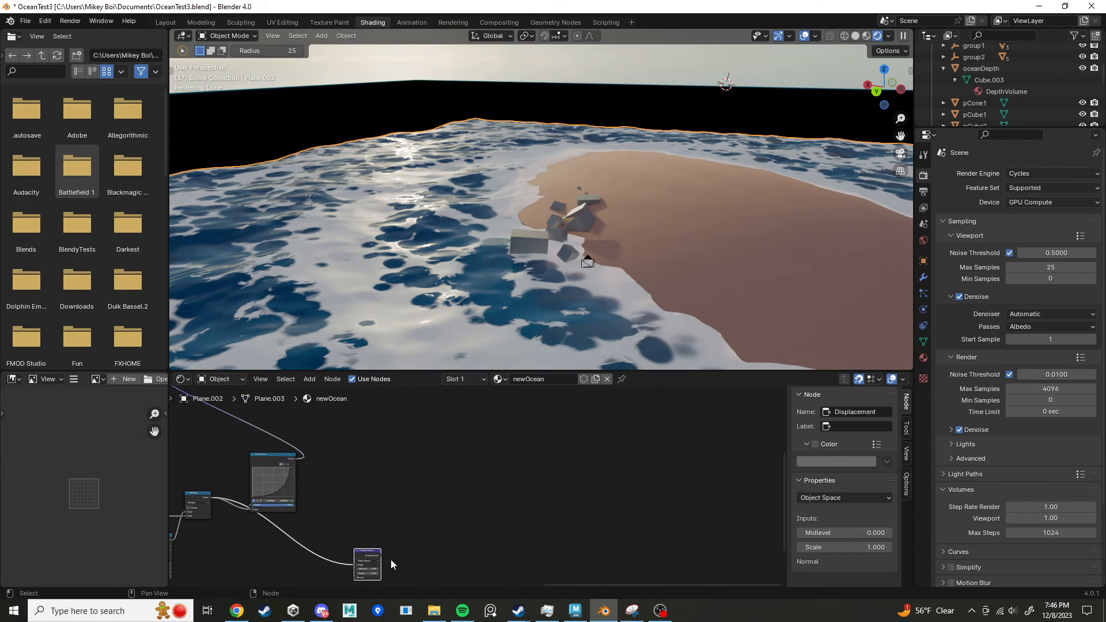
pyautogui.scroll(-4, 391, 559)
pyautogui.moveTo(397, 559)
pyautogui.mouseDown(button='middle')
pyautogui.moveTo(420, 538)
pyautogui.moveTo(376, 567)
pyautogui.mouseUp(button='middle')
pyautogui.moveTo(371, 572); pyautogui.dragTo(508, 446)
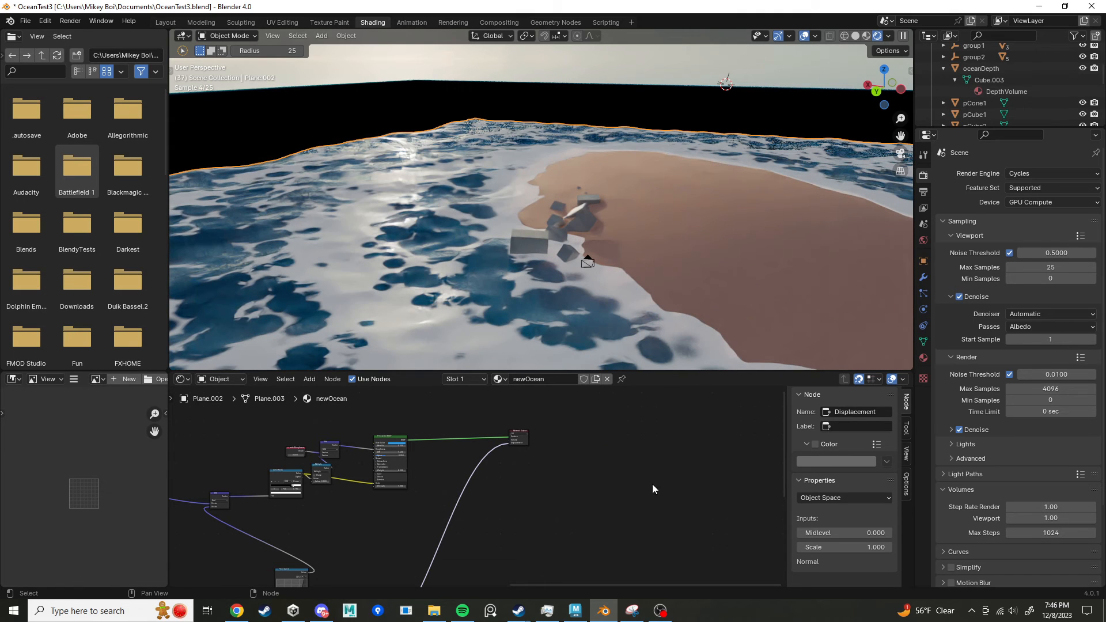
# Step: Set the newOcean material's surface displacement method to Displacement and Bump
pyautogui.click(907, 485)
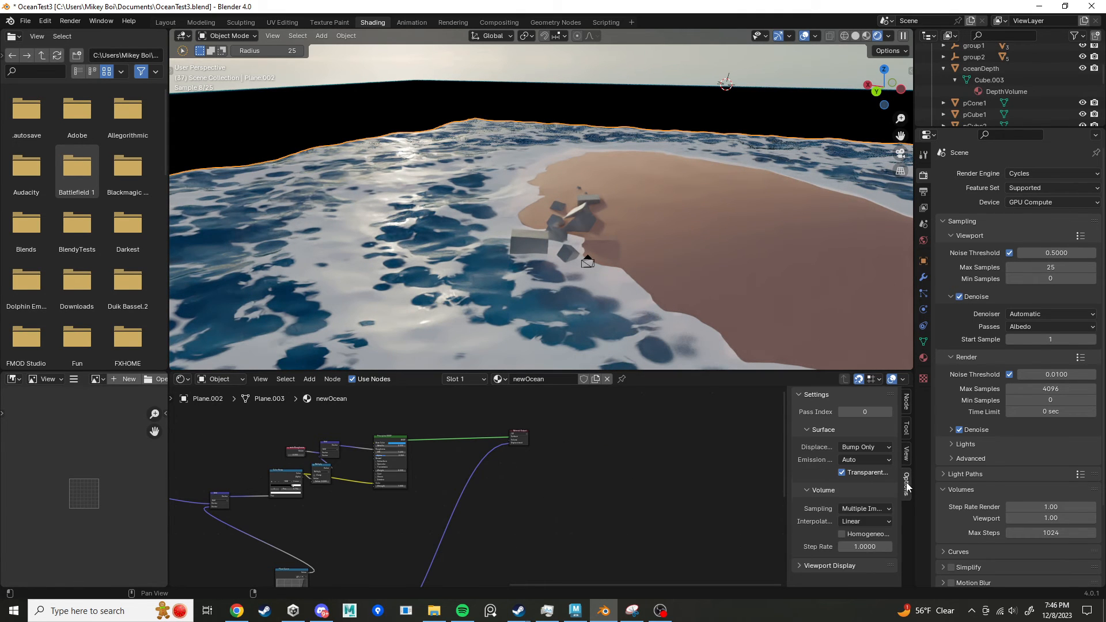
pyautogui.click(864, 447)
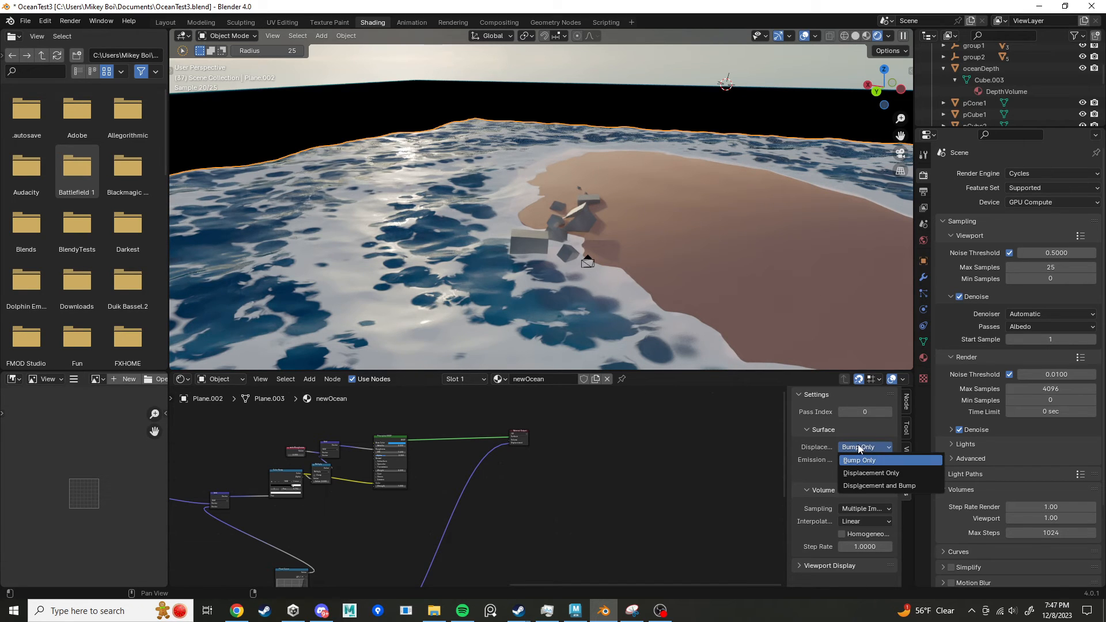
pyautogui.click(865, 485)
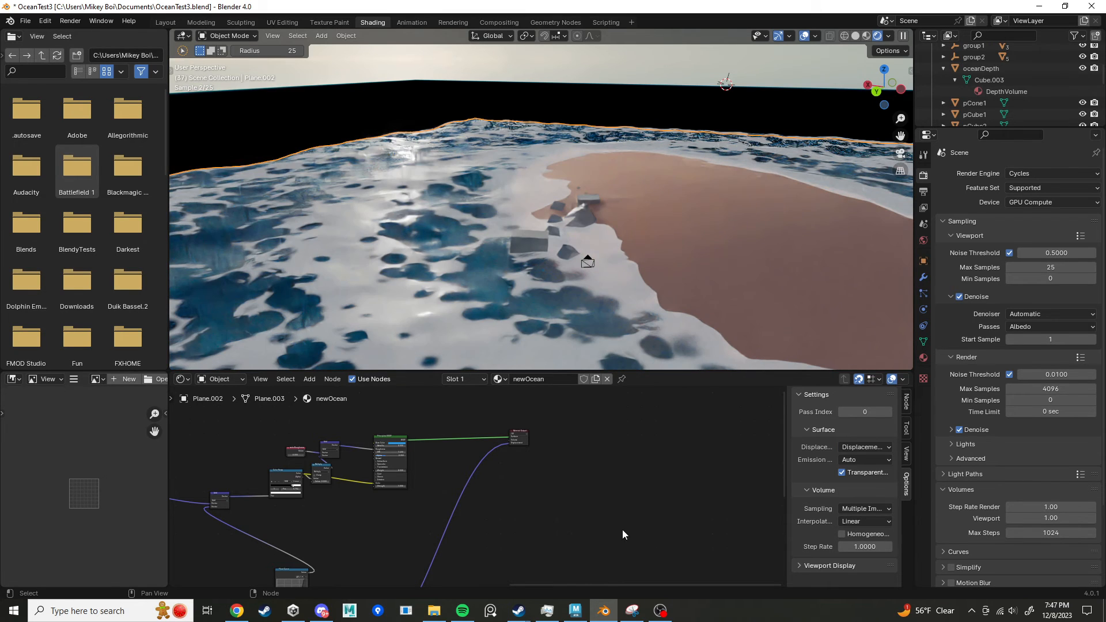
# Step: Raise the Displacement node's Scale to 4.6 to make the shore waves taller
pyautogui.moveTo(576, 510); pyautogui.dragTo(643, 433, button='middle')
pyautogui.scroll(10, 554, 520)
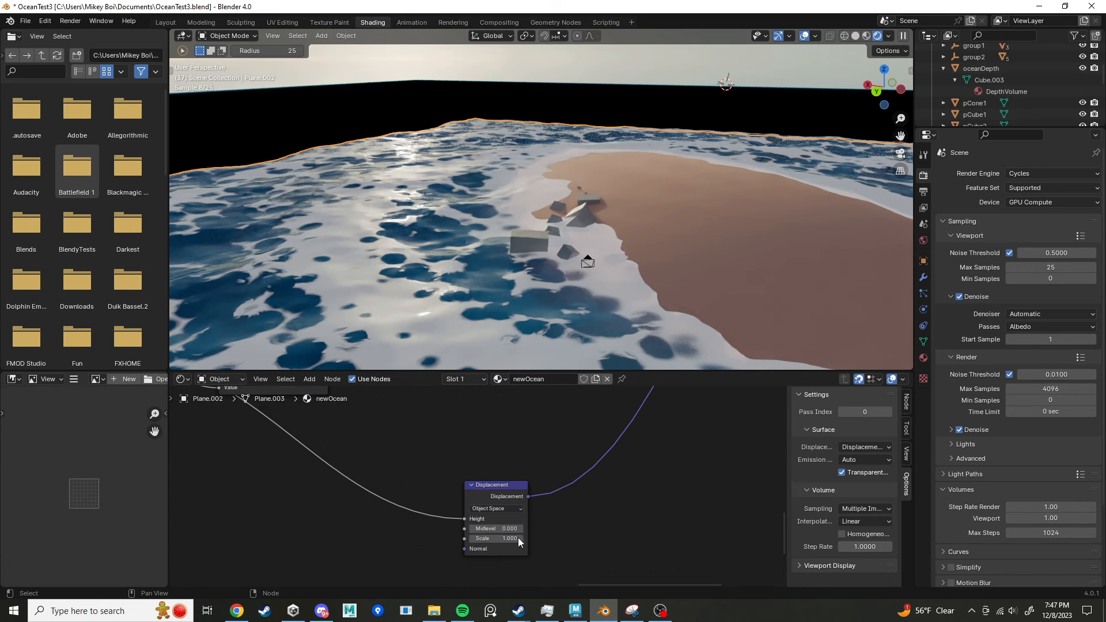
pyautogui.moveTo(500, 539); pyautogui.dragTo(540, 539)
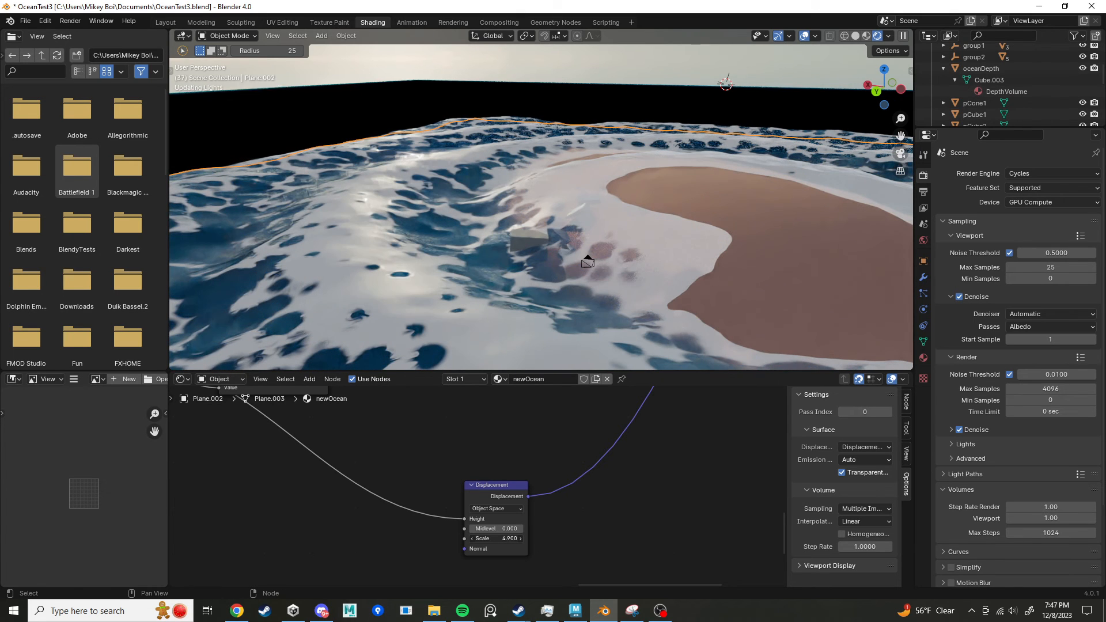
pyautogui.moveTo(512, 539); pyautogui.dragTo(510, 539)
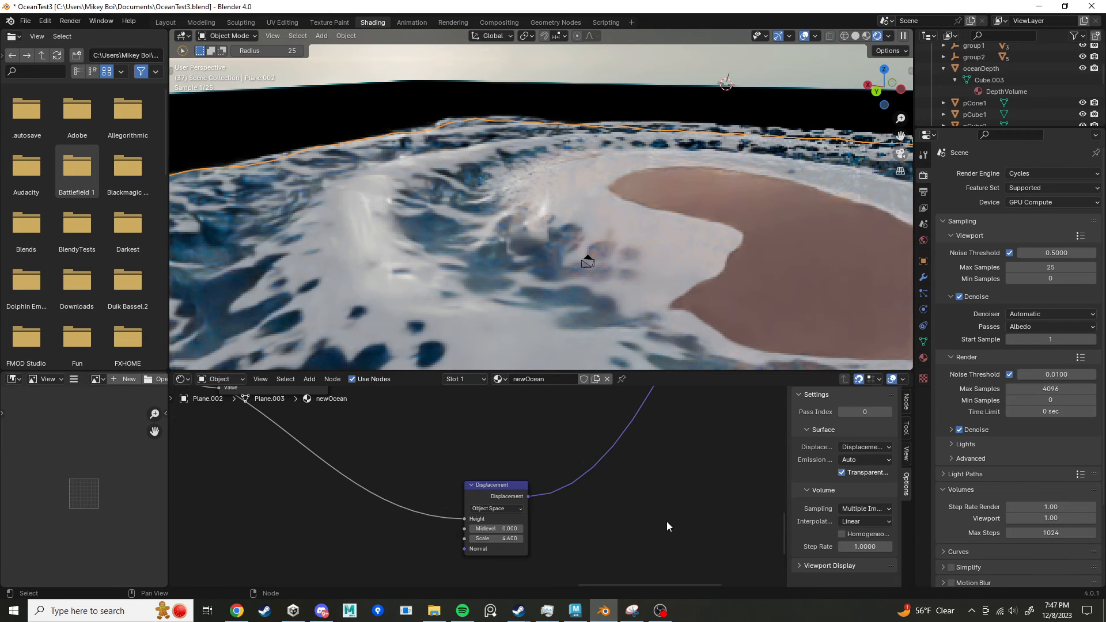
# Step: Reshape the foam's Float Curve with its end point at 1.0, 1.0 and its middle point at about 0.76, 0.24
pyautogui.scroll(-4, 513, 493)
pyautogui.moveTo(571, 528); pyautogui.dragTo(673, 587, button='middle')
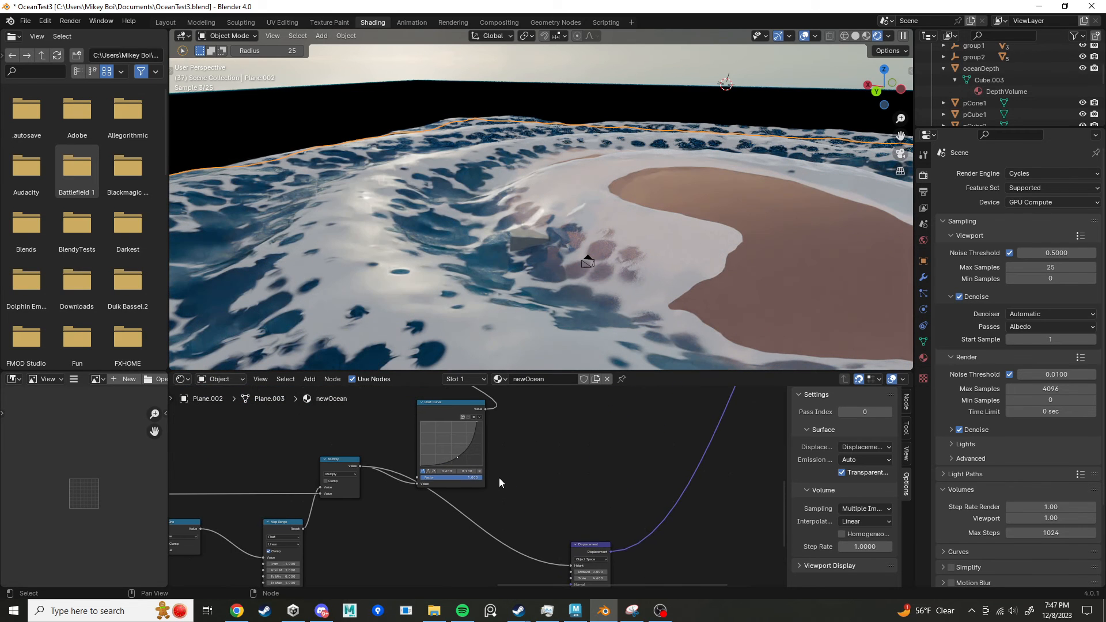
pyautogui.scroll(2, 500, 477)
pyautogui.moveTo(515, 453); pyautogui.dragTo(572, 490, button='middle')
pyautogui.scroll(5, 536, 474)
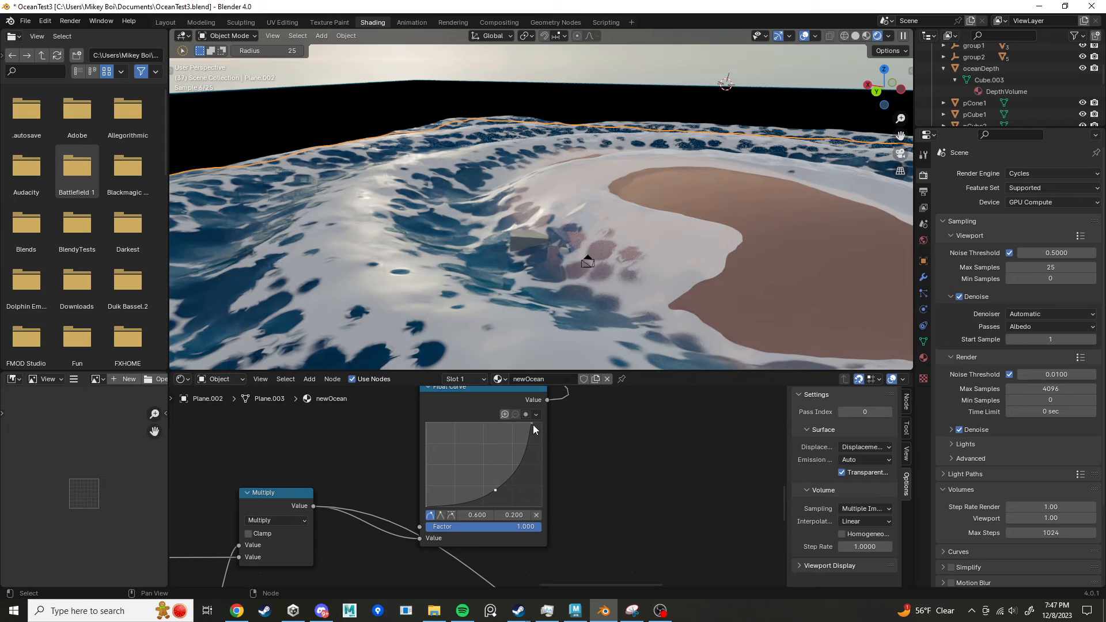
pyautogui.moveTo(532, 424); pyautogui.dragTo(541, 423)
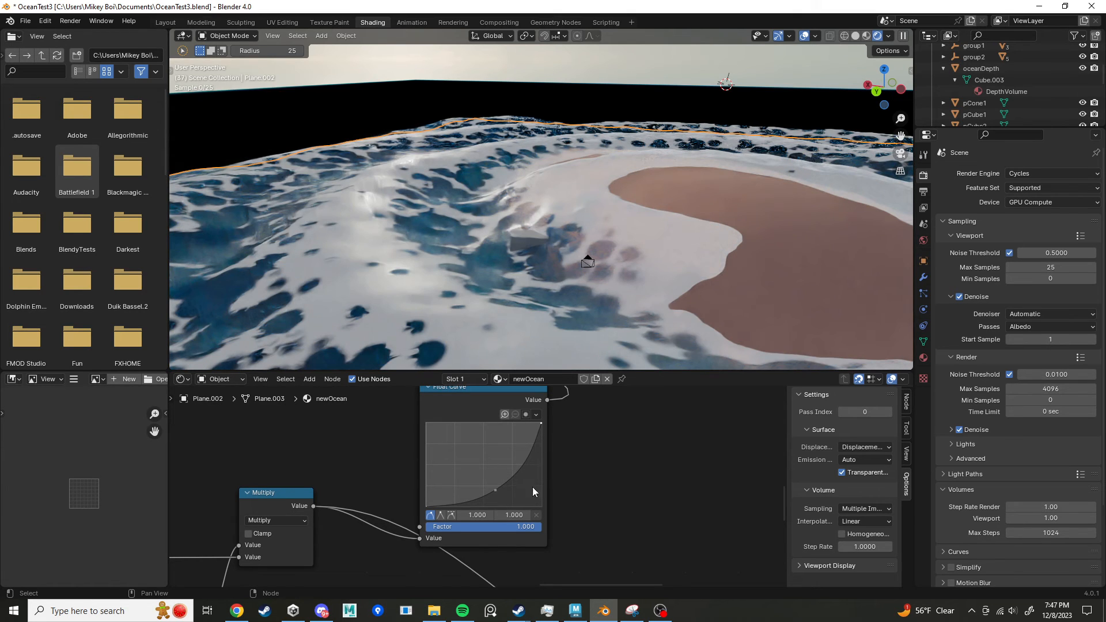
pyautogui.moveTo(496, 490); pyautogui.dragTo(510, 488)
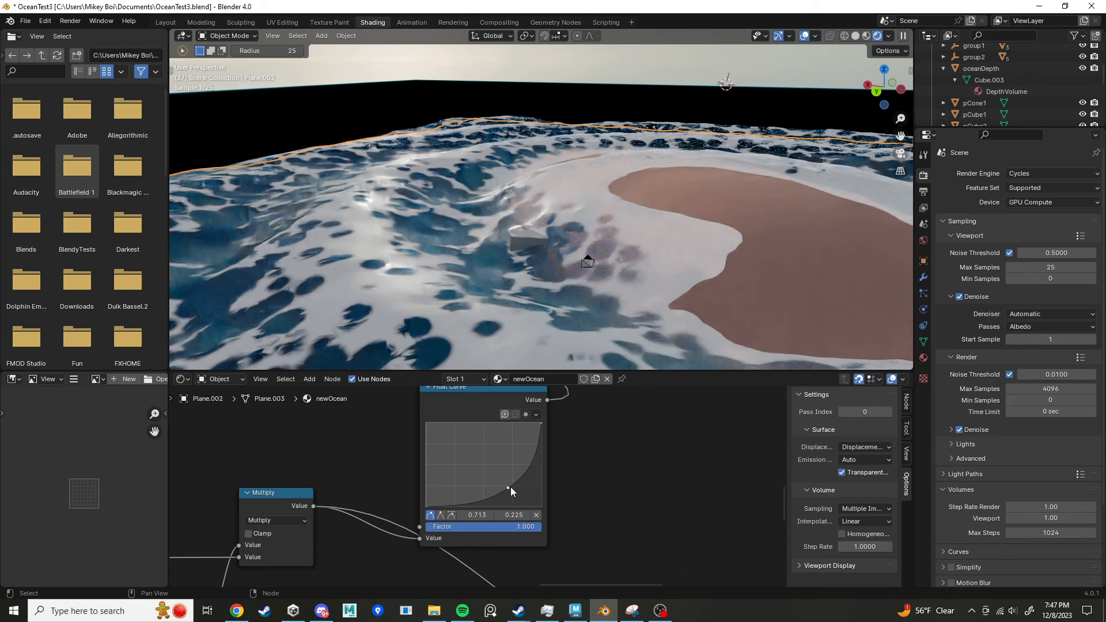
pyautogui.moveTo(510, 488); pyautogui.dragTo(512, 487)
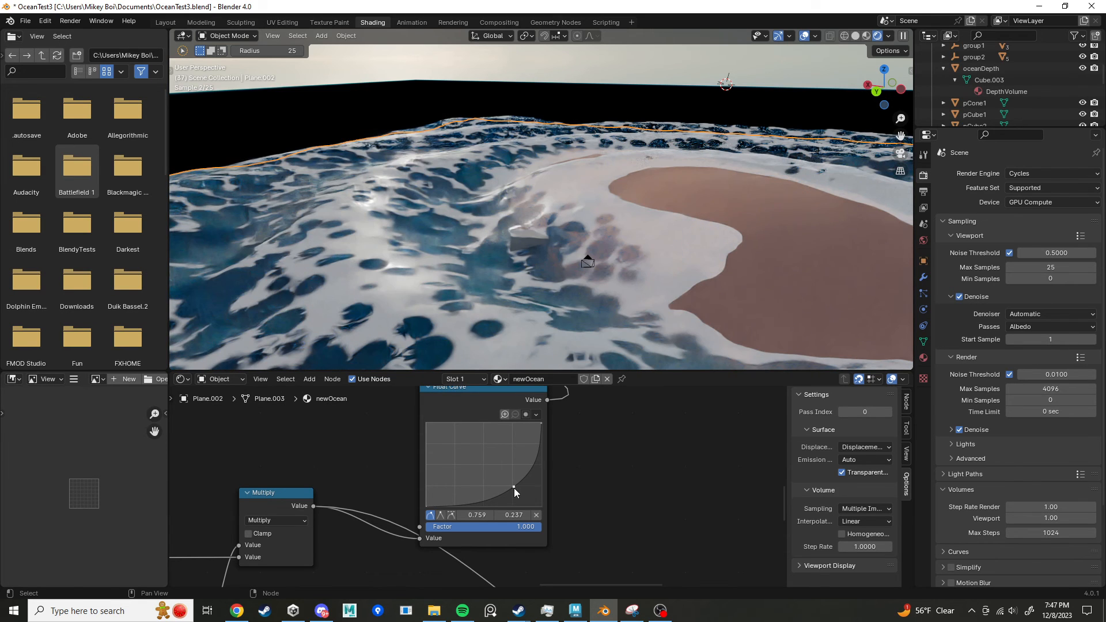
# Step: Insert a separate Float Curve node between the Multiply output and the Displacement node's Height
pyautogui.scroll(-3, 562, 500)
pyautogui.moveTo(561, 506); pyautogui.dragTo(357, 437, button='middle')
pyautogui.moveTo(348, 428); pyautogui.dragTo(409, 524)
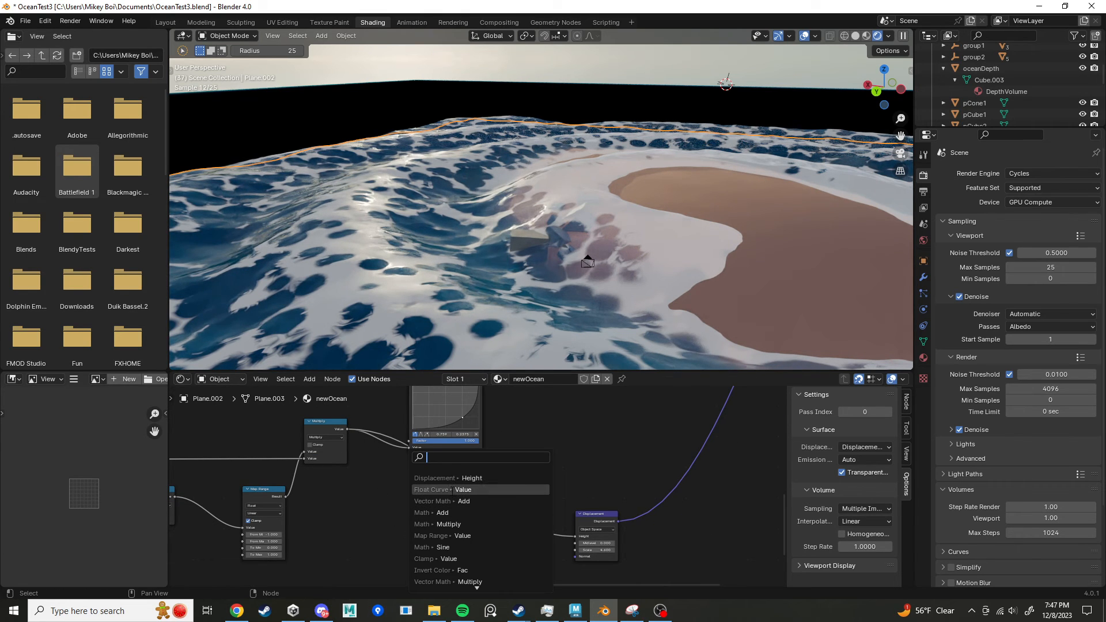
pyautogui.click(449, 492)
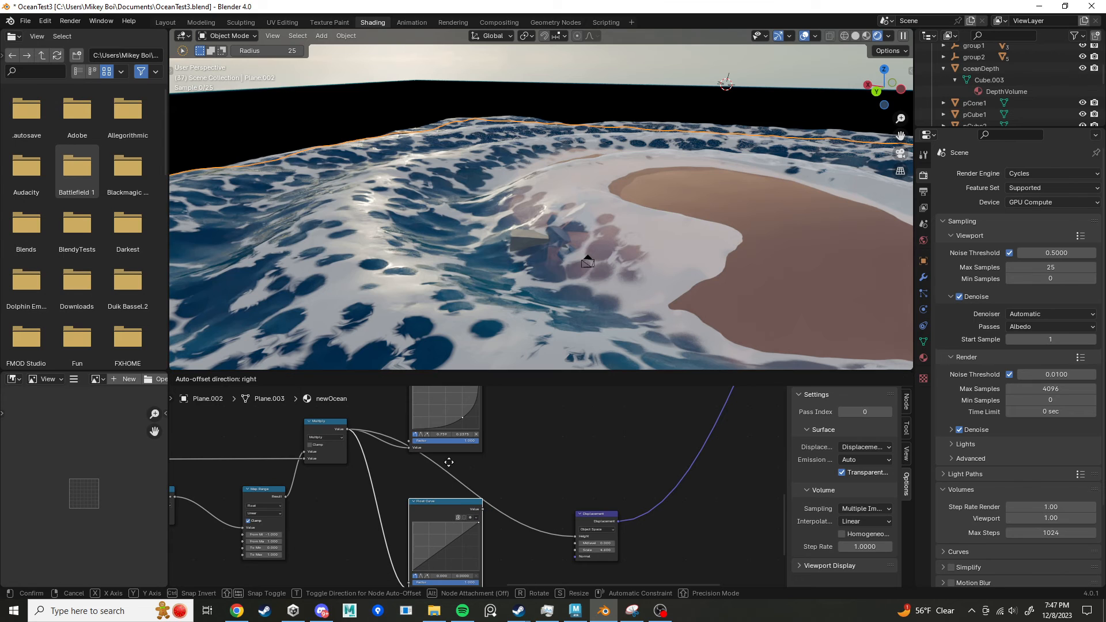
pyautogui.click(450, 462)
pyautogui.moveTo(541, 484); pyautogui.dragTo(512, 458, button='middle')
pyautogui.scroll(1, 478, 484)
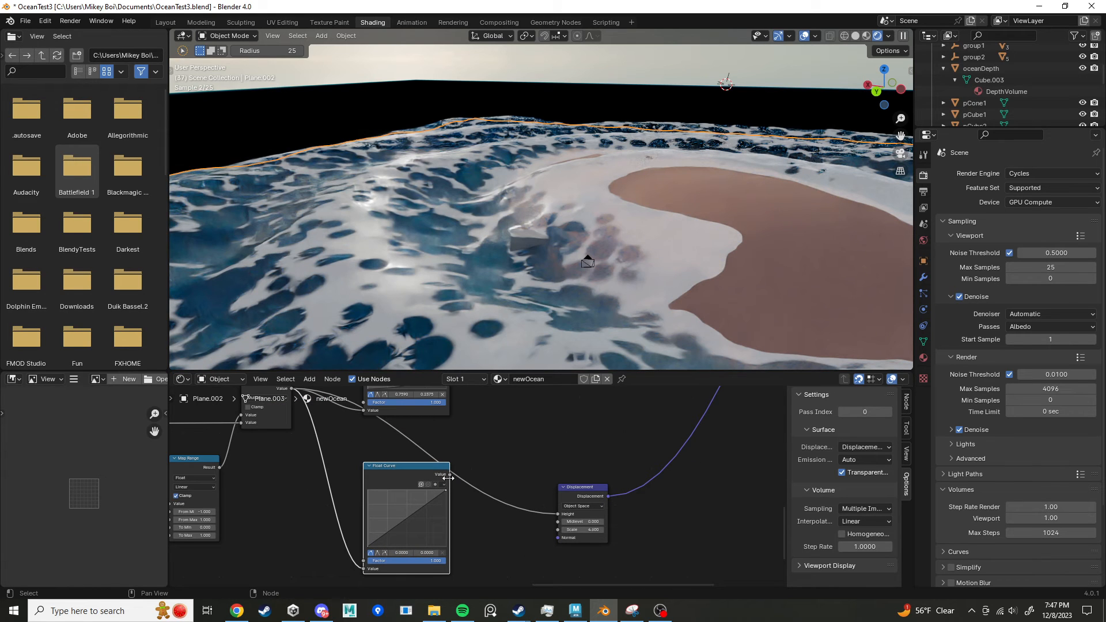
pyautogui.moveTo(450, 474); pyautogui.dragTo(558, 514)
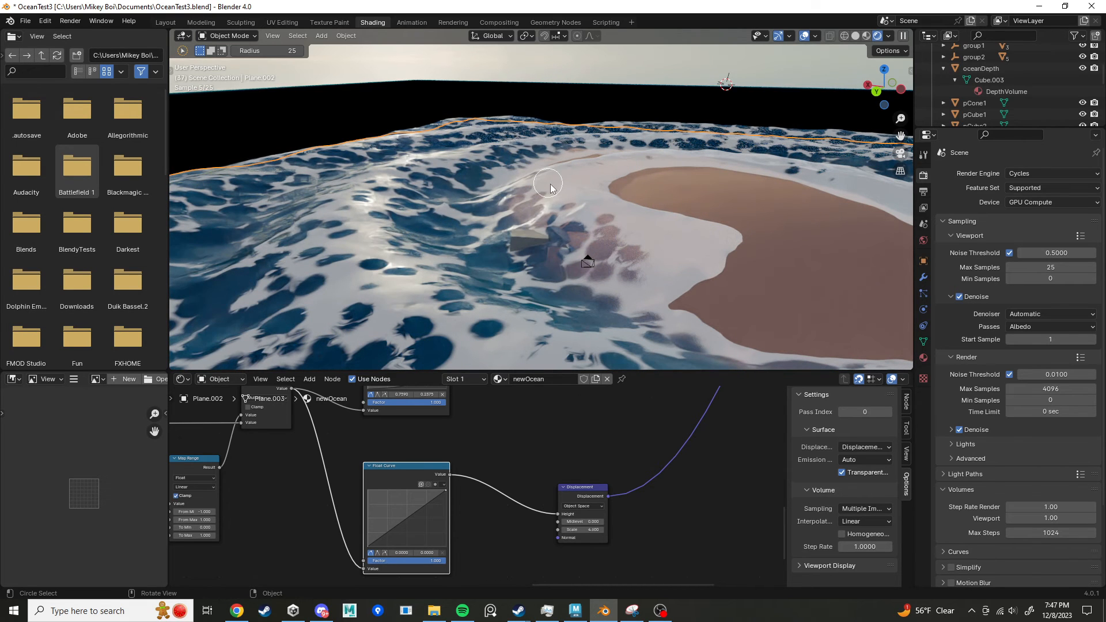
# Step: Switch to Chrome to examine the sine wave reference images, and return to Blender
pyautogui.moveTo(241, 610)
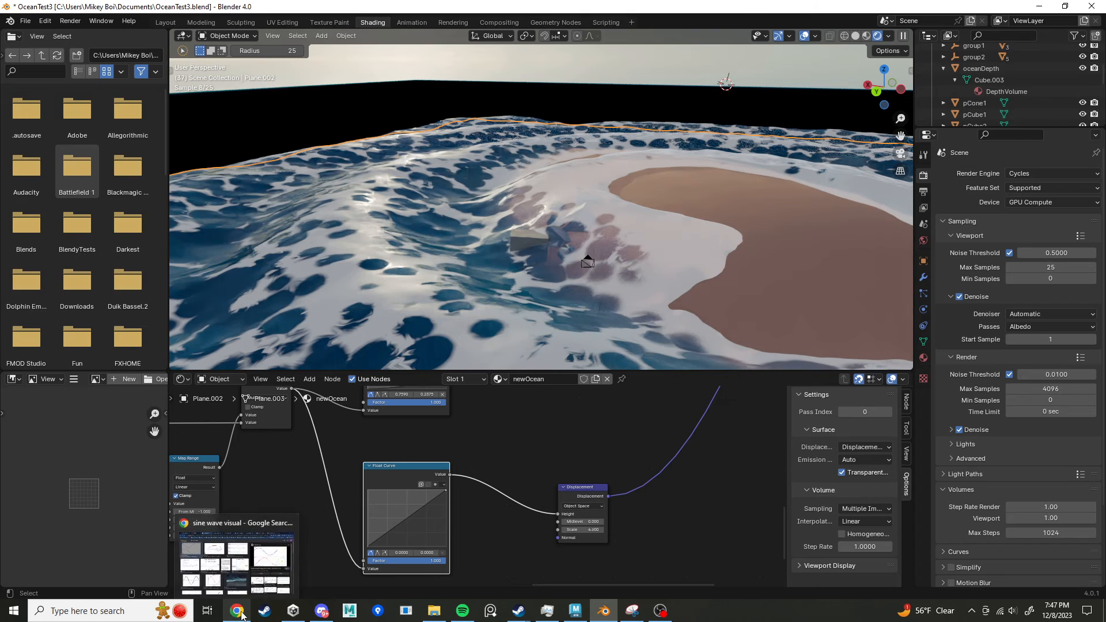
pyautogui.click(250, 579)
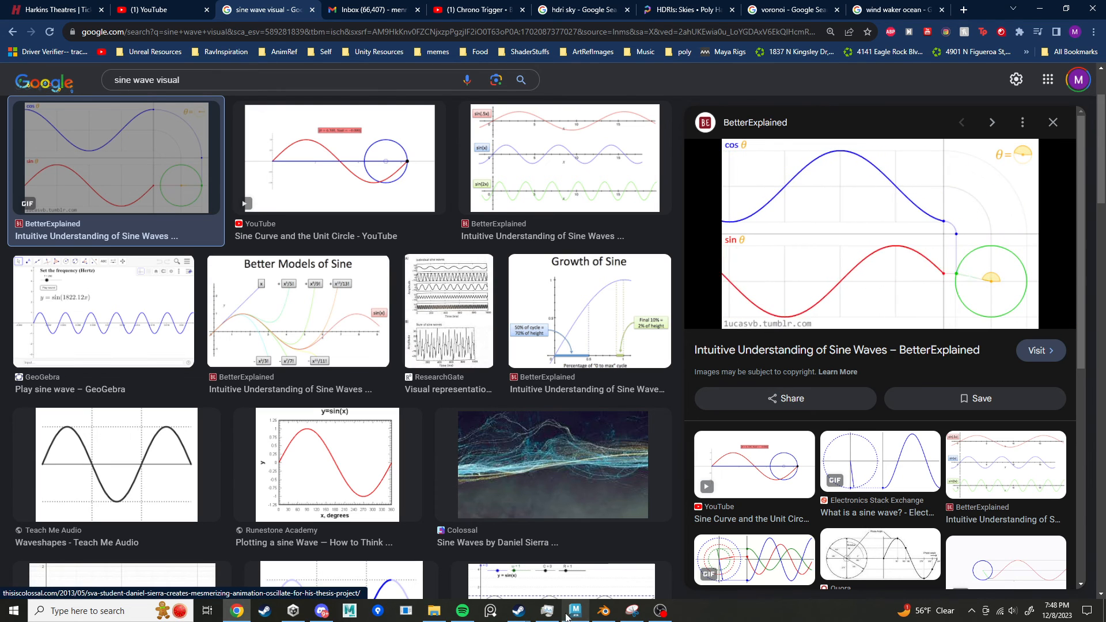
pyautogui.moveTo(603, 613)
pyautogui.click(617, 566)
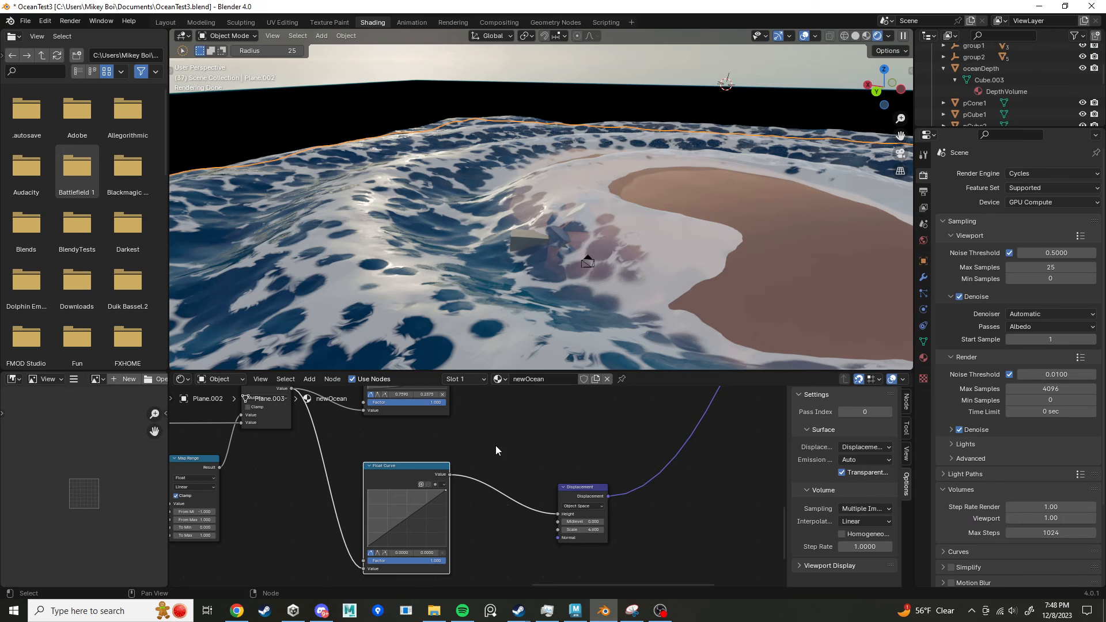
# Step: Bend the displacement Float Curve with points at about 0.45, 0.13 and 0.87, 0.51, and pull its end point in to about 0.96, 1.0
pyautogui.moveTo(408, 520); pyautogui.dragTo(415, 530)
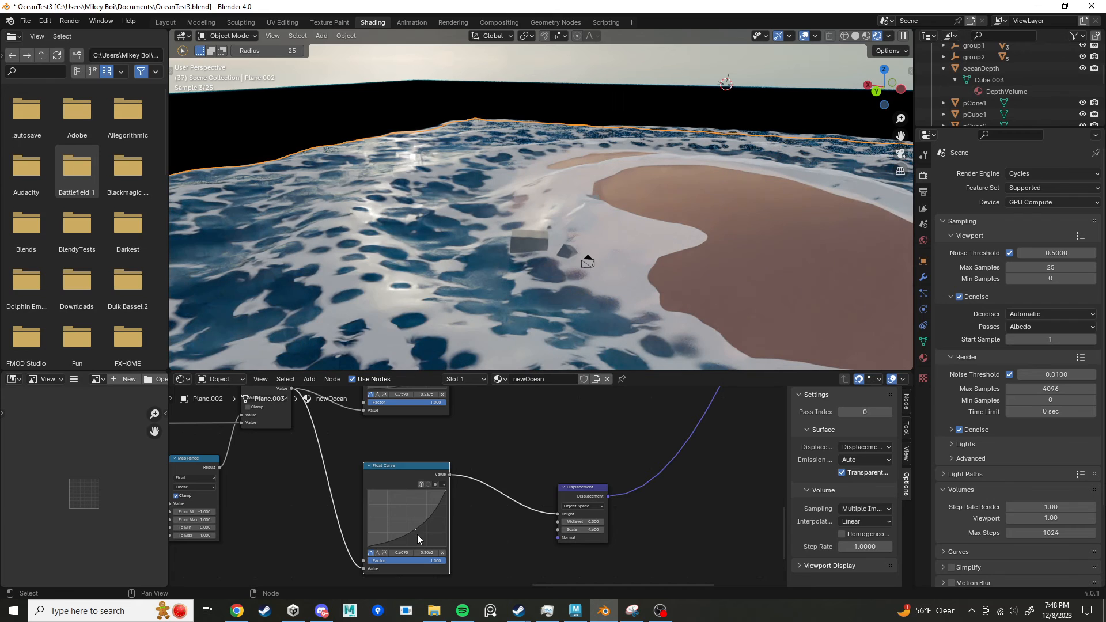
pyautogui.moveTo(416, 530); pyautogui.dragTo(420, 534)
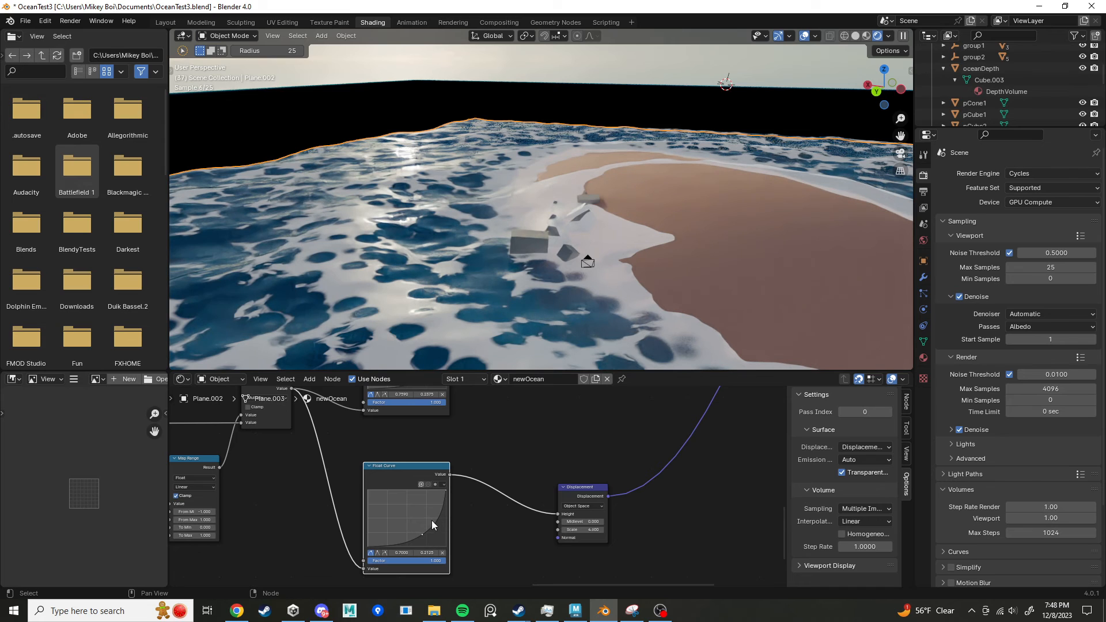
pyautogui.click(444, 490)
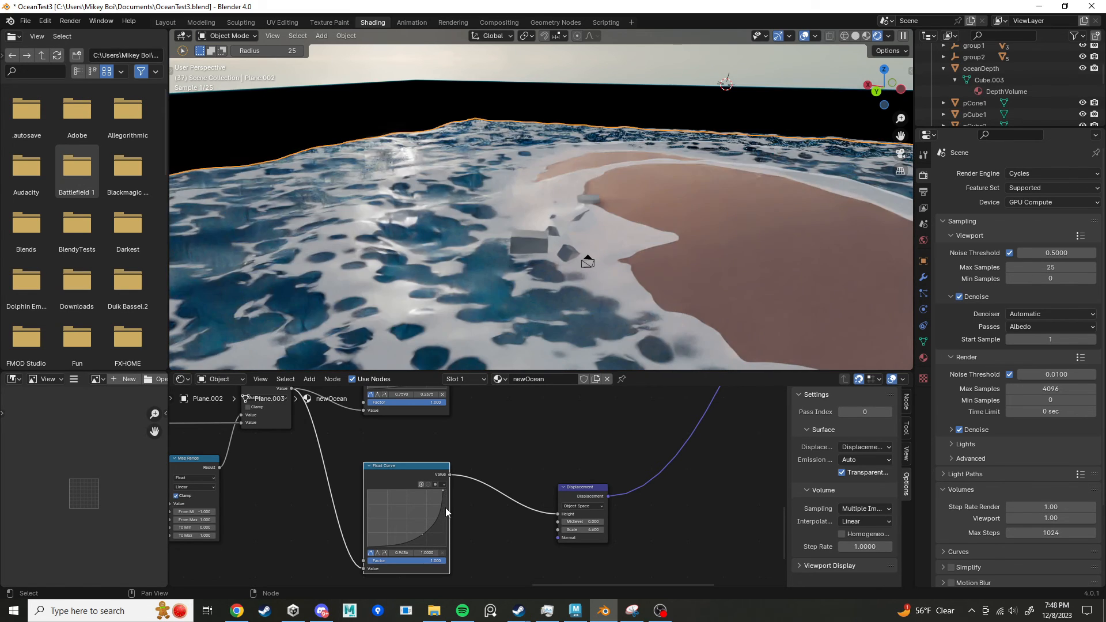
pyautogui.moveTo(423, 533)
pyautogui.mouseDown()
pyautogui.moveTo(400, 538)
pyautogui.moveTo(430, 515)
pyautogui.mouseUp()
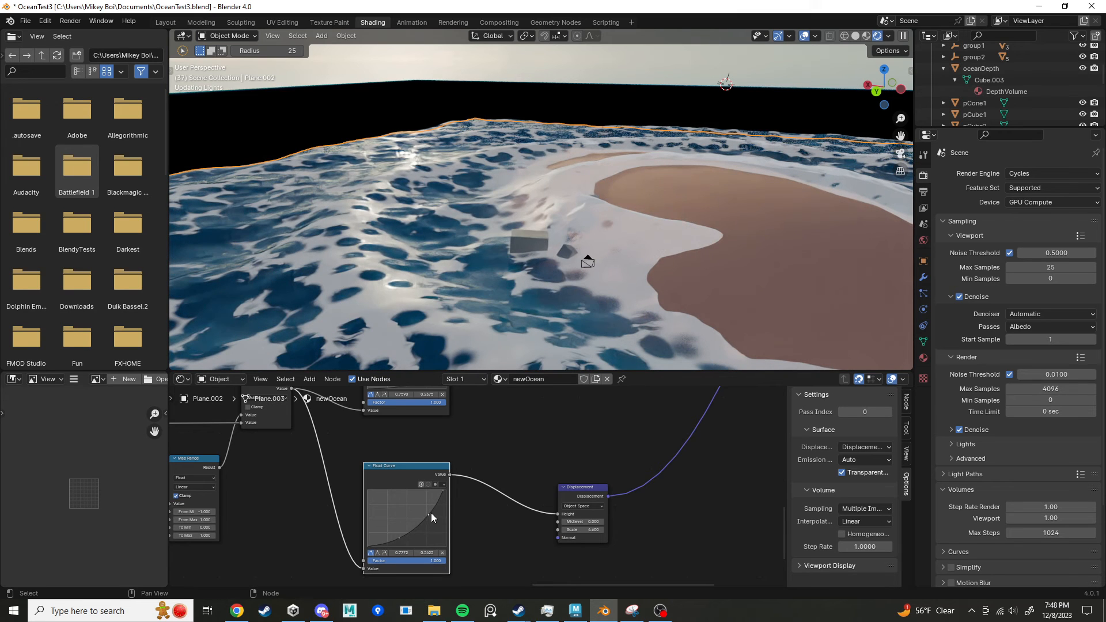
pyautogui.moveTo(428, 514); pyautogui.dragTo(403, 539)
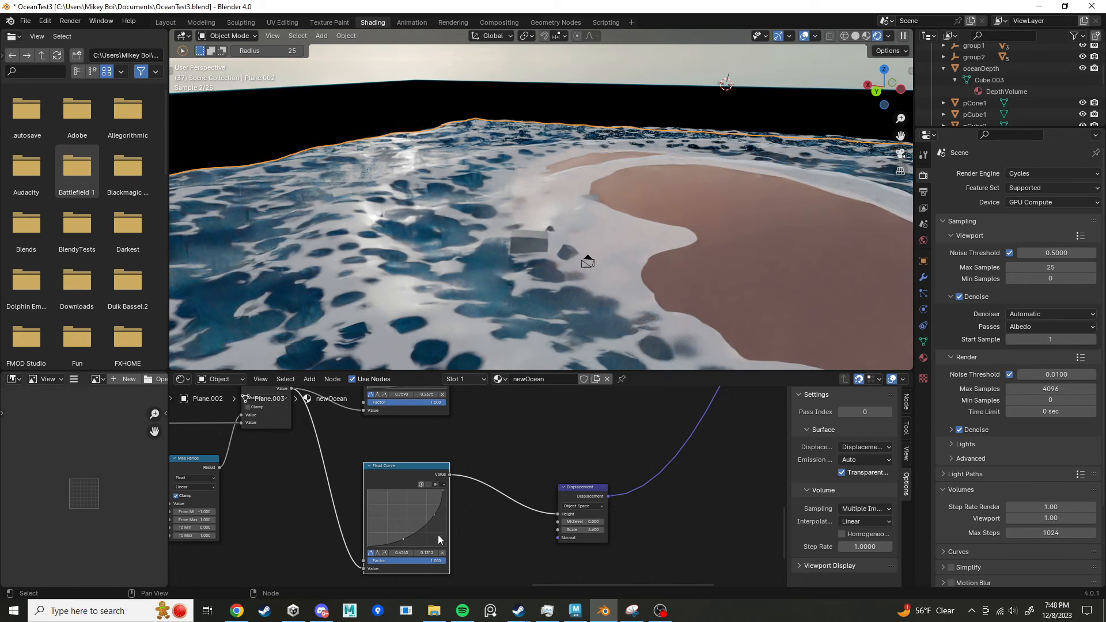
pyautogui.moveTo(434, 515); pyautogui.dragTo(435, 516)
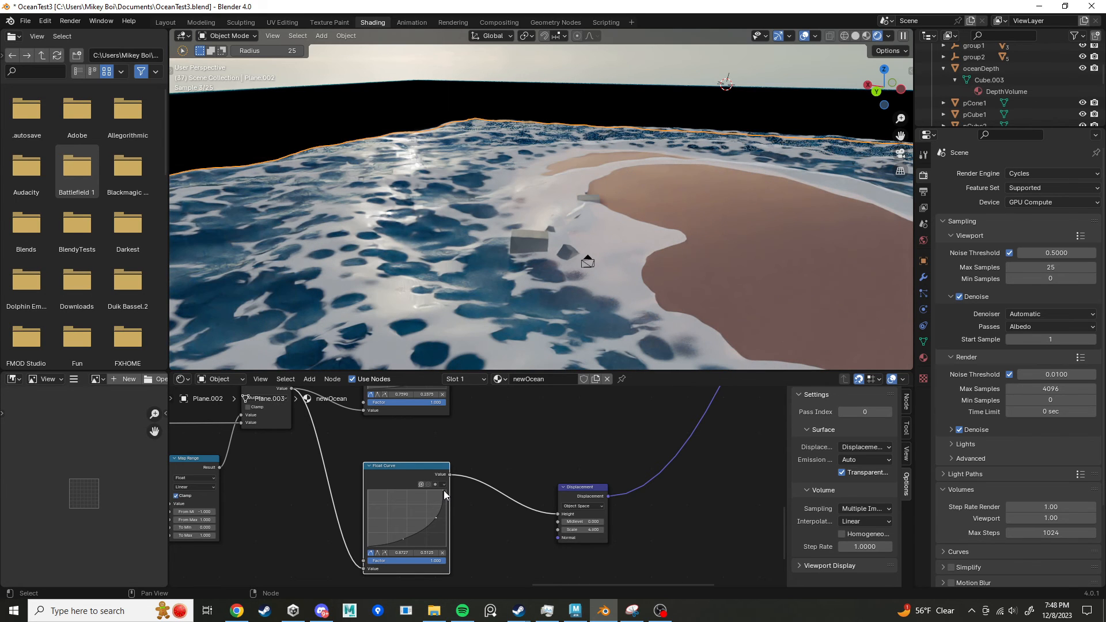
# Step: Reshape the displacement Float Curve with its end point at 1.0, 1.0 and points at about 0.52, 0.13 and 0.95, 0.96
pyautogui.click(445, 492)
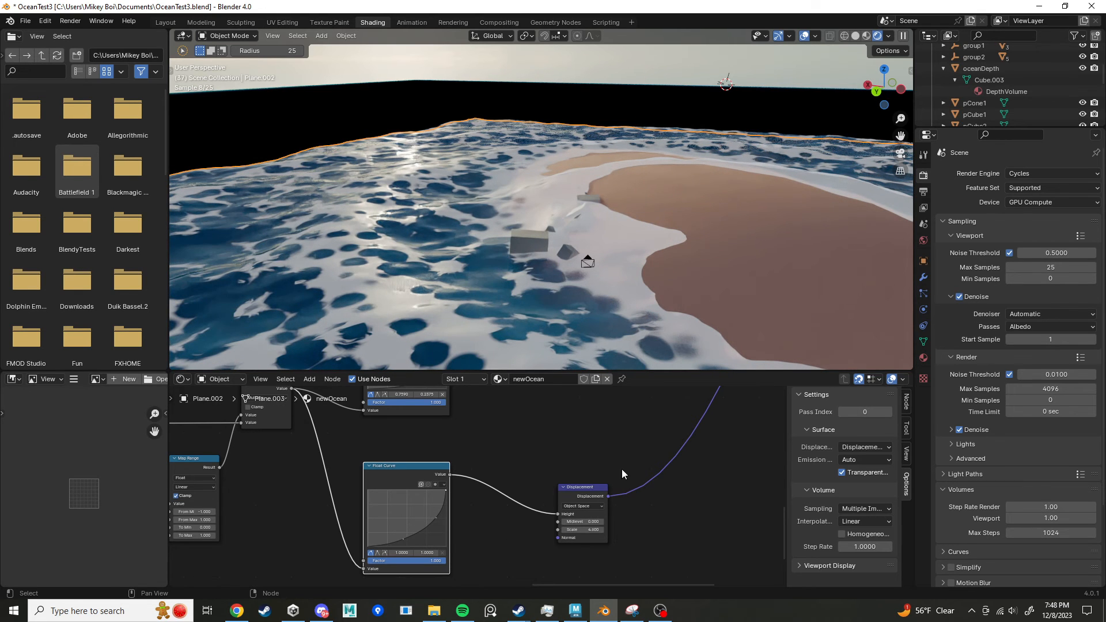
pyautogui.moveTo(578, 488); pyautogui.dragTo(585, 482)
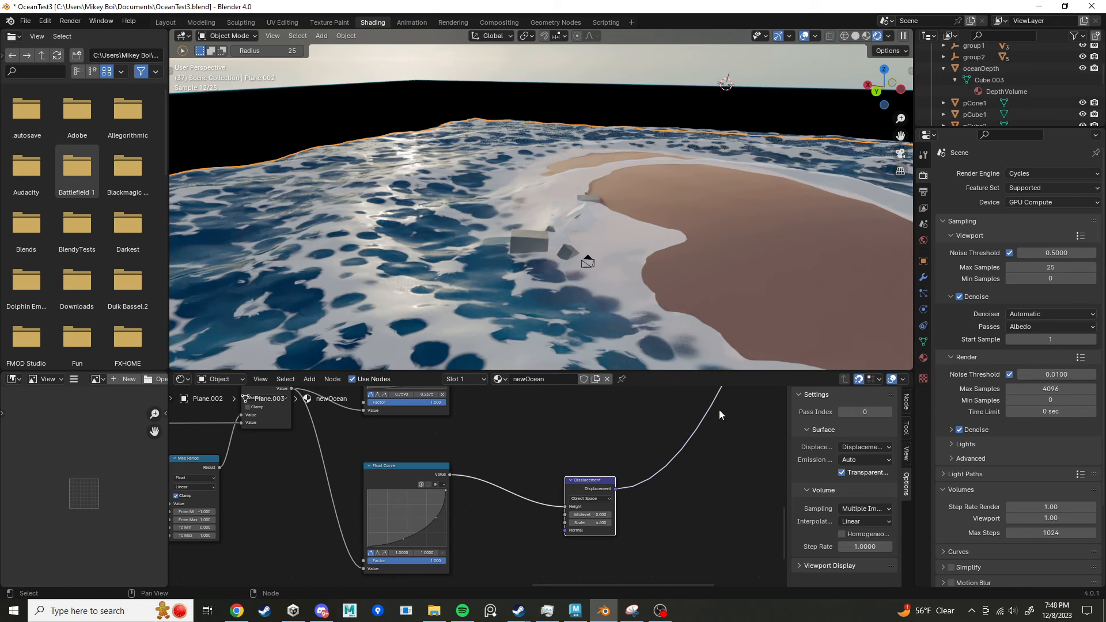
pyautogui.scroll(4, 610, 548)
pyautogui.moveTo(528, 536); pyautogui.dragTo(523, 483, button='middle')
pyautogui.scroll(2, 450, 489)
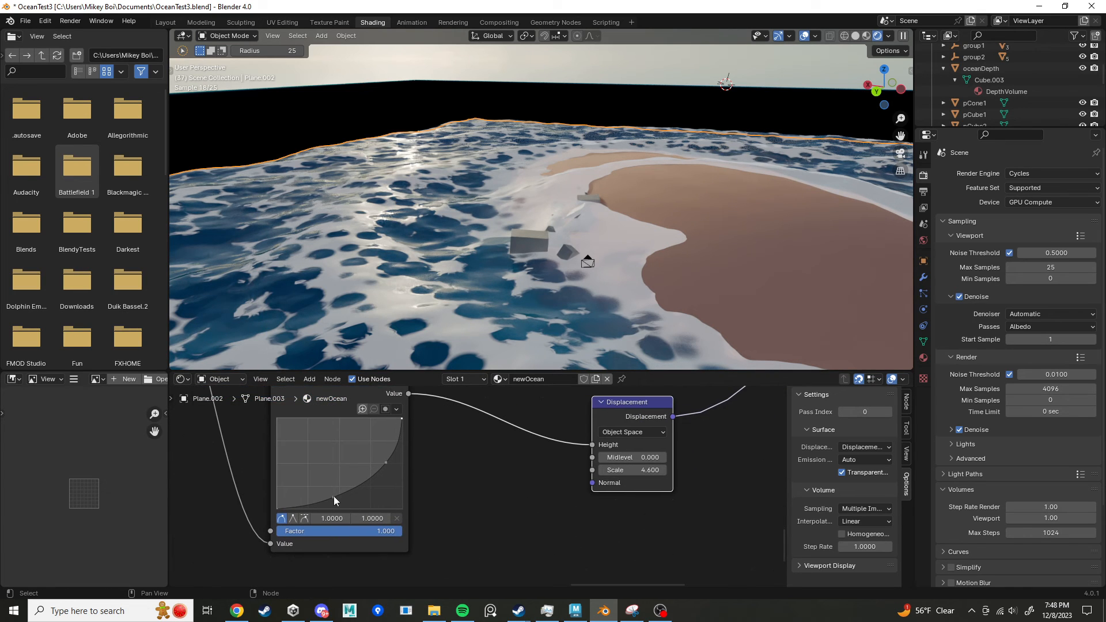
pyautogui.moveTo(333, 496); pyautogui.dragTo(343, 499)
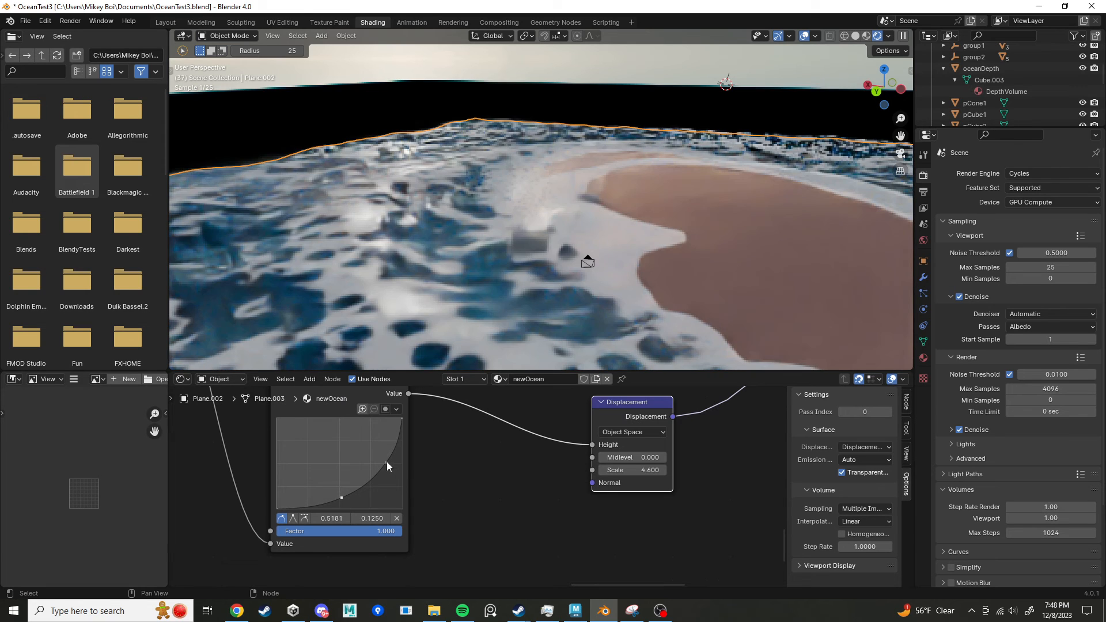
pyautogui.moveTo(386, 462); pyautogui.dragTo(395, 428)
pyautogui.moveTo(396, 424); pyautogui.dragTo(397, 423)
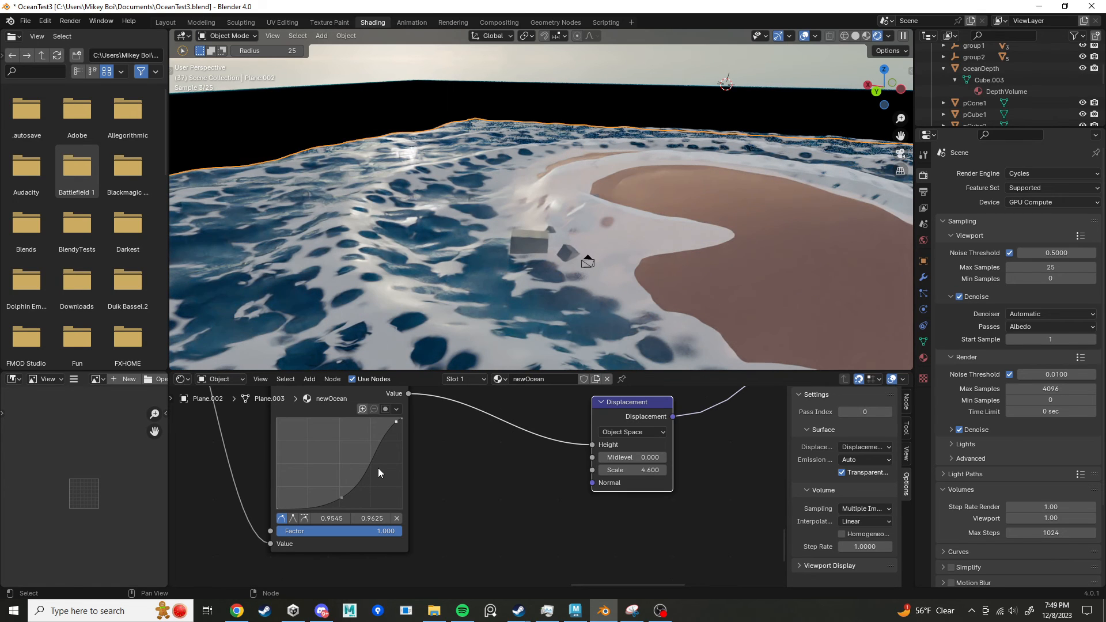
# Step: Adjust the Displacement node's Scale through 1.4 and 2.0, settling on 3.0
pyautogui.moveTo(634, 471)
pyautogui.mouseDown()
pyautogui.moveTo(599, 470)
pyautogui.moveTo(611, 470)
pyautogui.mouseUp()
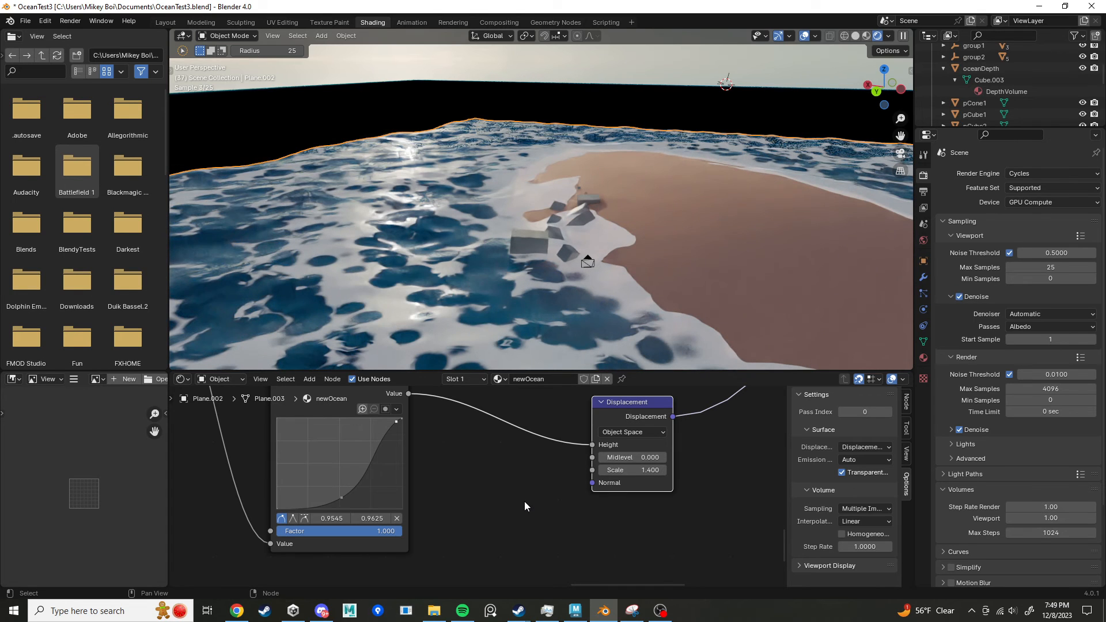
pyautogui.doubleClick(646, 469)
pyautogui.write('2')
pyautogui.press('Return')
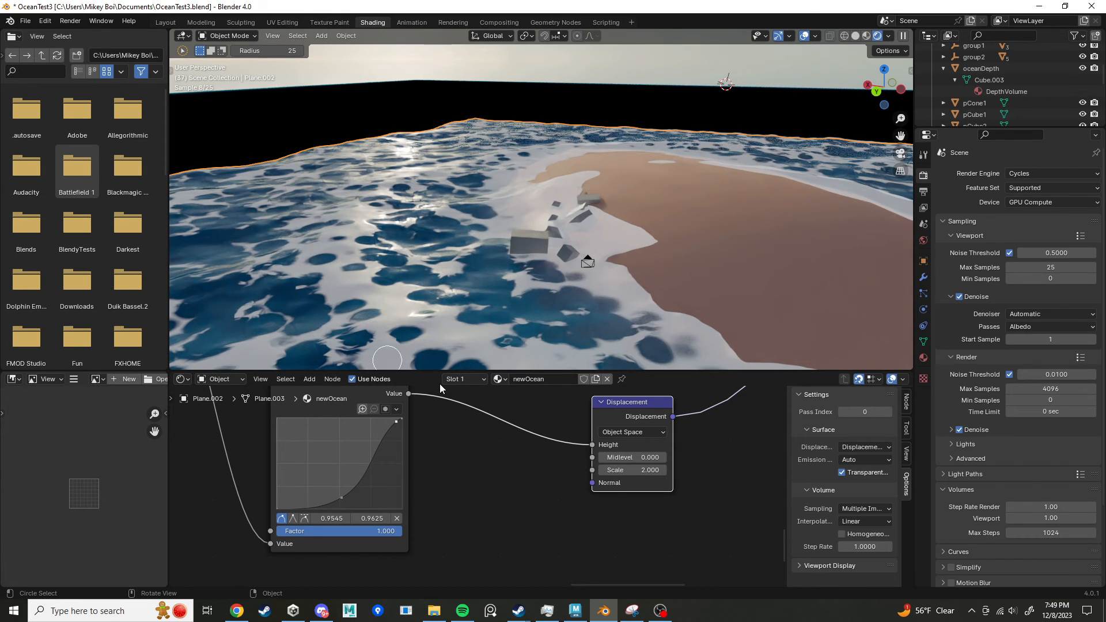
pyautogui.scroll(-4, 509, 459)
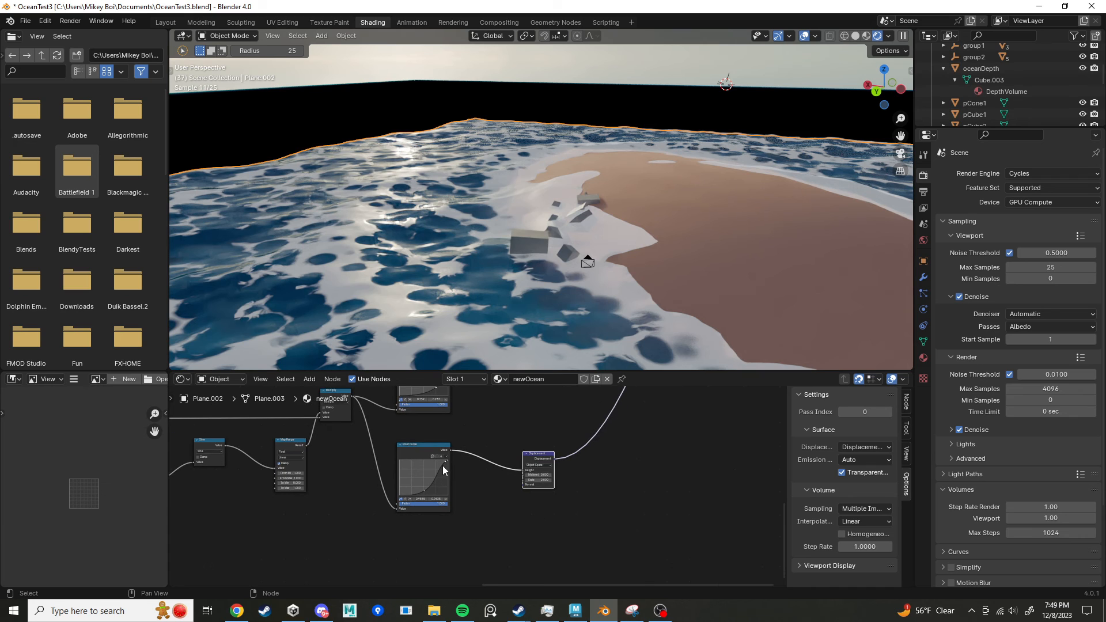
pyautogui.scroll(5, 444, 468)
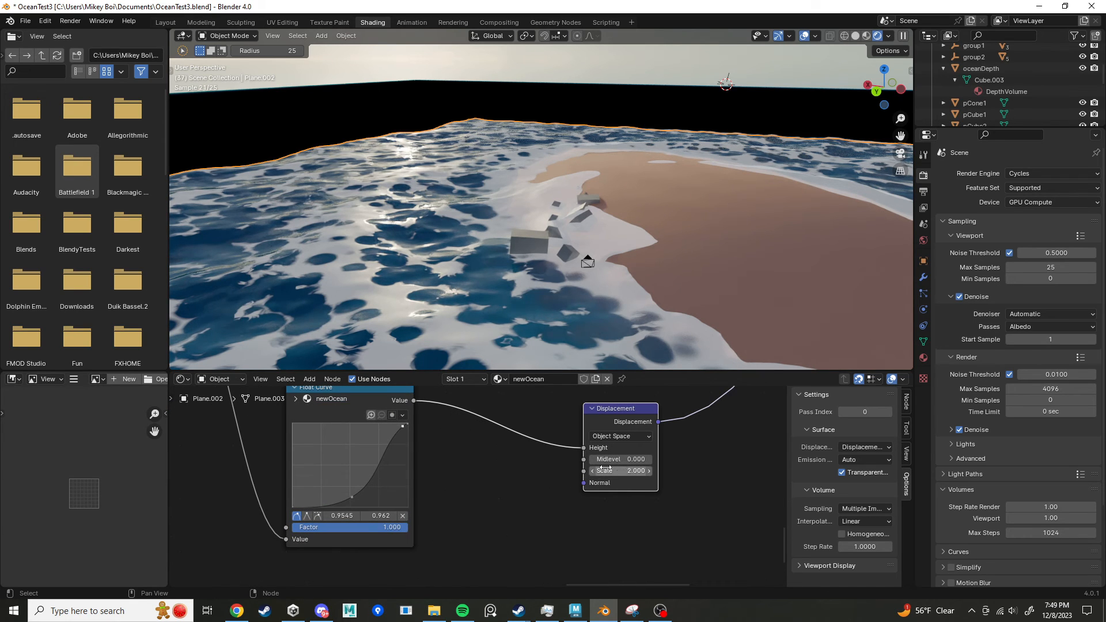
pyautogui.moveTo(603, 469); pyautogui.dragTo(657, 469)
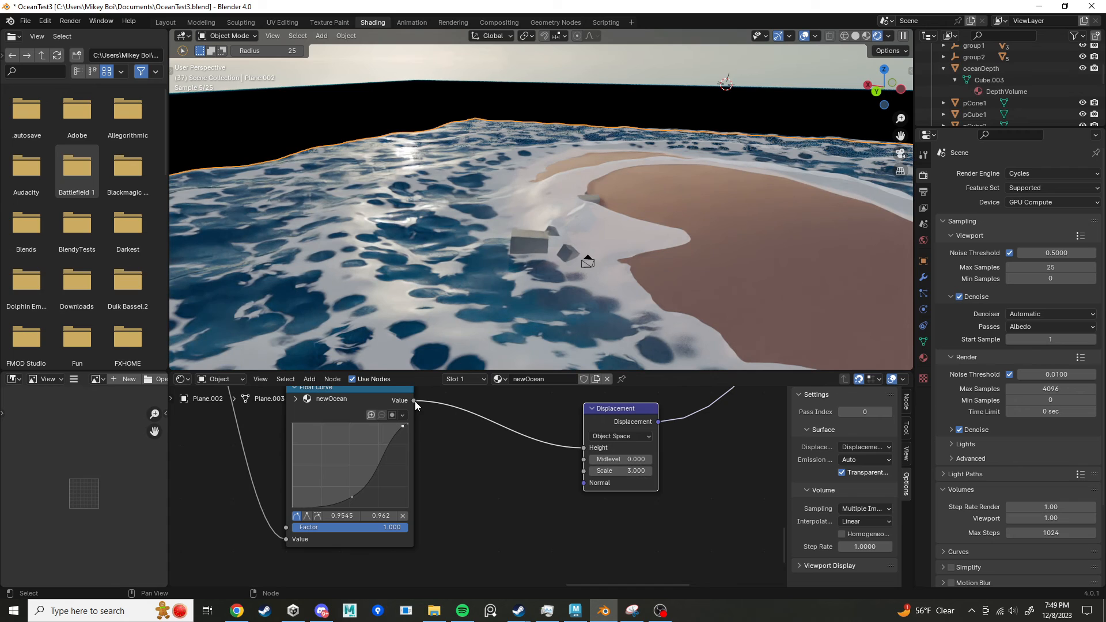
# Step: Insert a Multiply math node between the displacement Float Curve's output and the Displacement node's Height
pyautogui.moveTo(413, 400); pyautogui.dragTo(467, 437)
pyautogui.write('math')
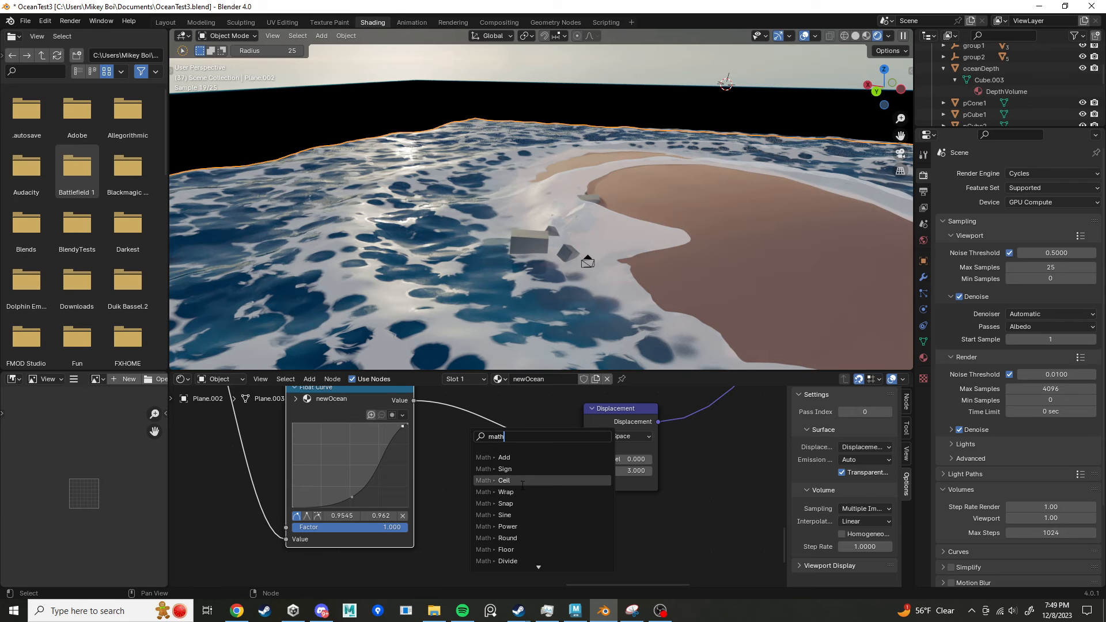
pyautogui.write(' mu')
pyautogui.click(517, 458)
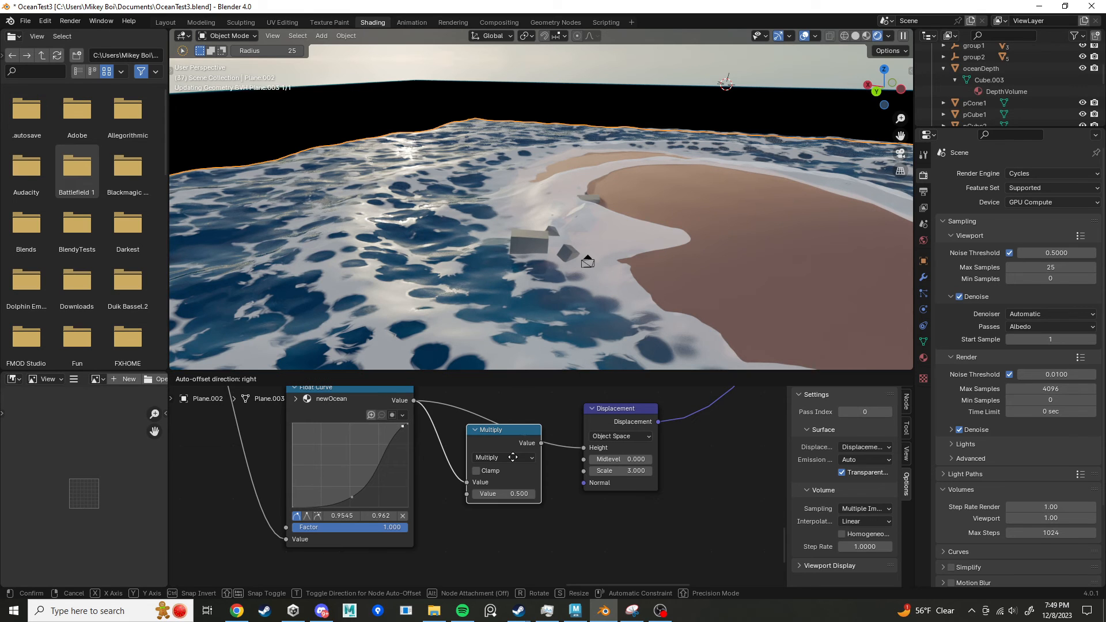
pyautogui.click(517, 441)
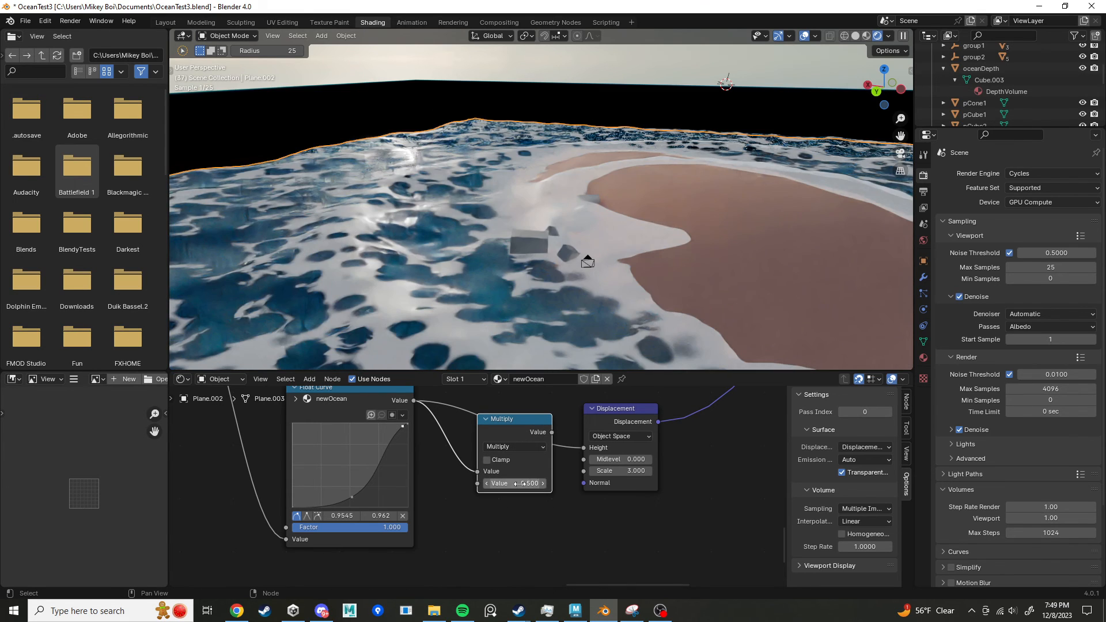
pyautogui.moveTo(552, 432); pyautogui.dragTo(578, 448)
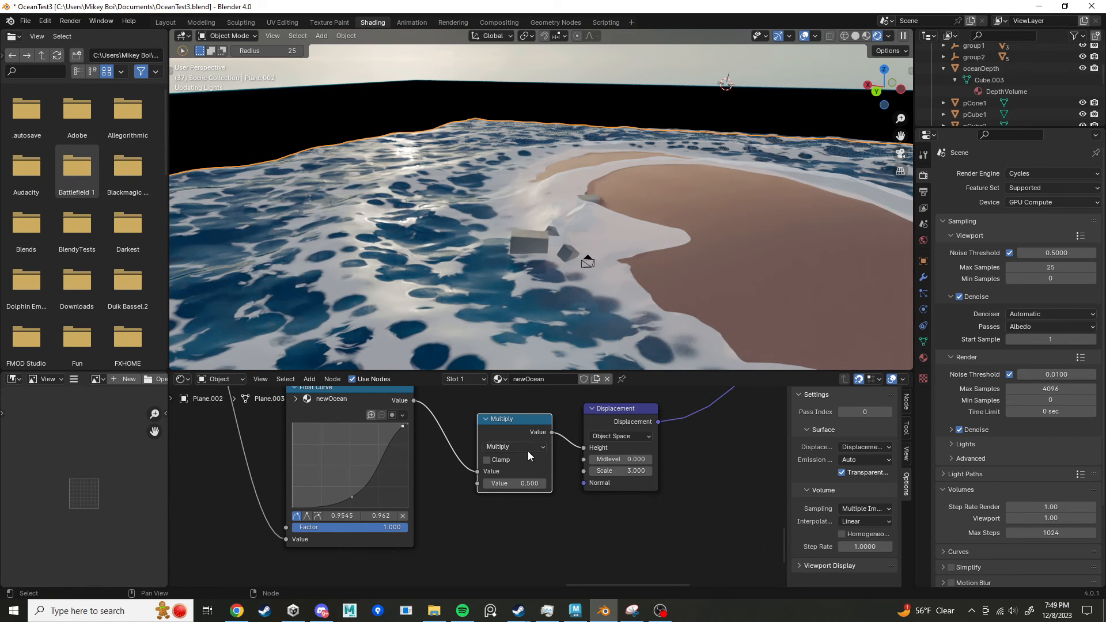
# Step: Set the new Multiply node's value to 1.5 and lower the Float Curve's upper point to about 0.97, 0.875
pyautogui.moveTo(515, 483); pyautogui.dragTo(572, 484)
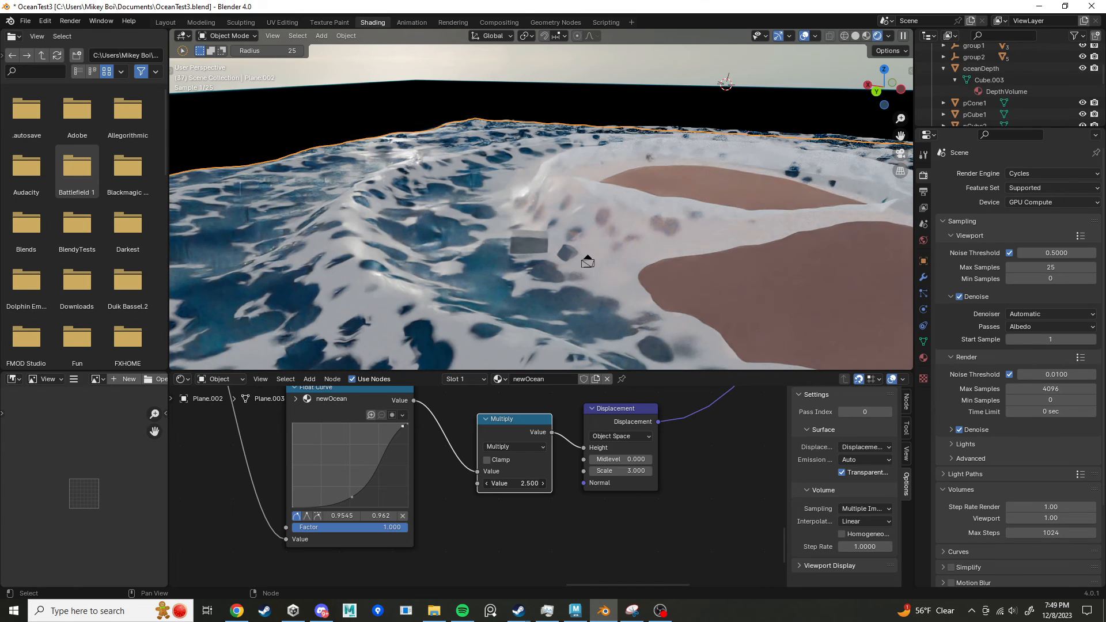
pyautogui.moveTo(549, 484); pyautogui.dragTo(529, 481)
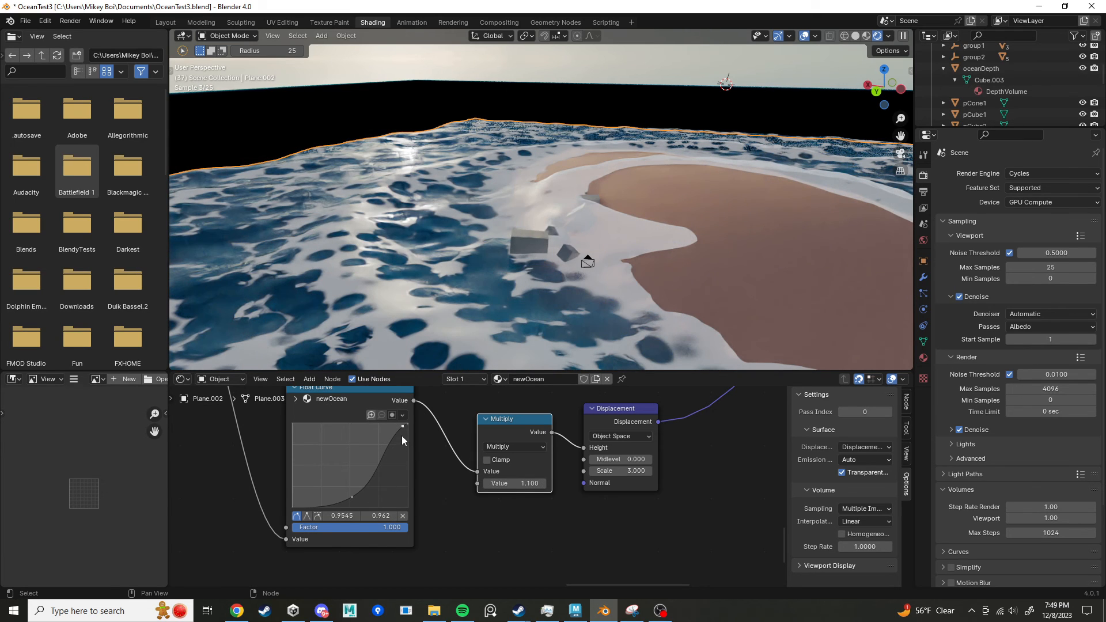
pyautogui.moveTo(403, 427); pyautogui.dragTo(405, 433)
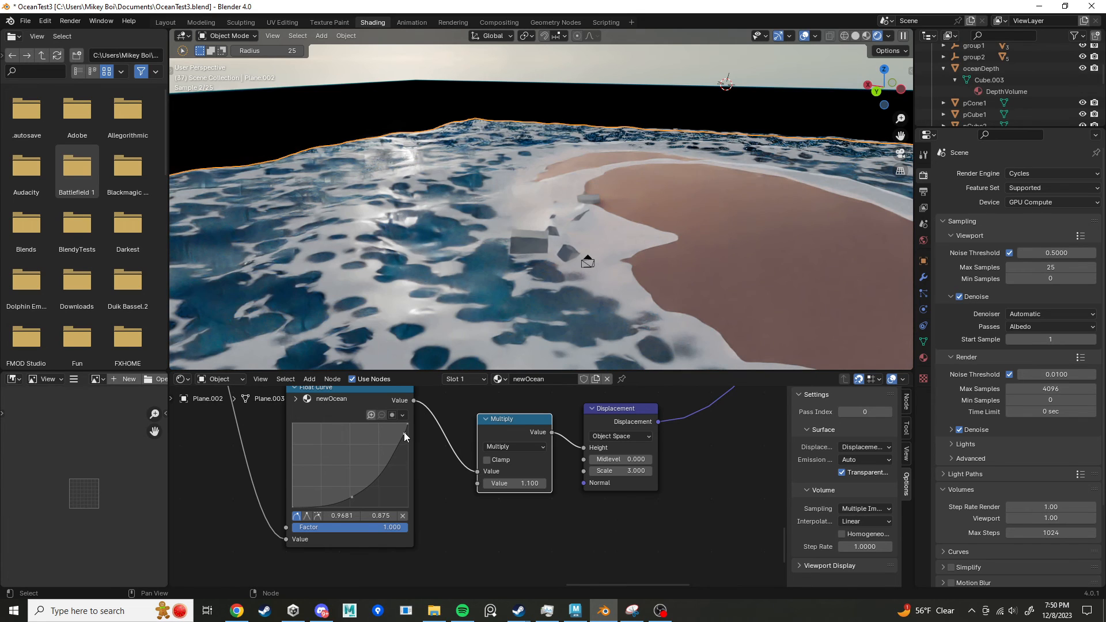
pyautogui.moveTo(524, 483); pyautogui.dragTo(531, 482)
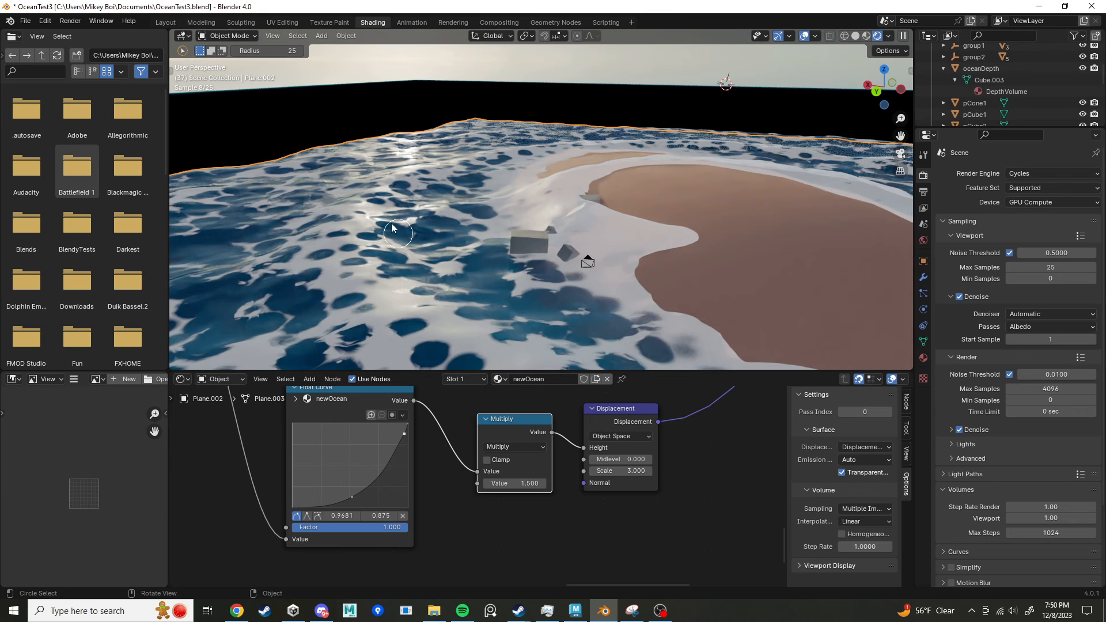
# Step: Set the Value node that feeds the vector Multiply before the Distance node to 0.003
pyautogui.scroll(-5, 478, 484)
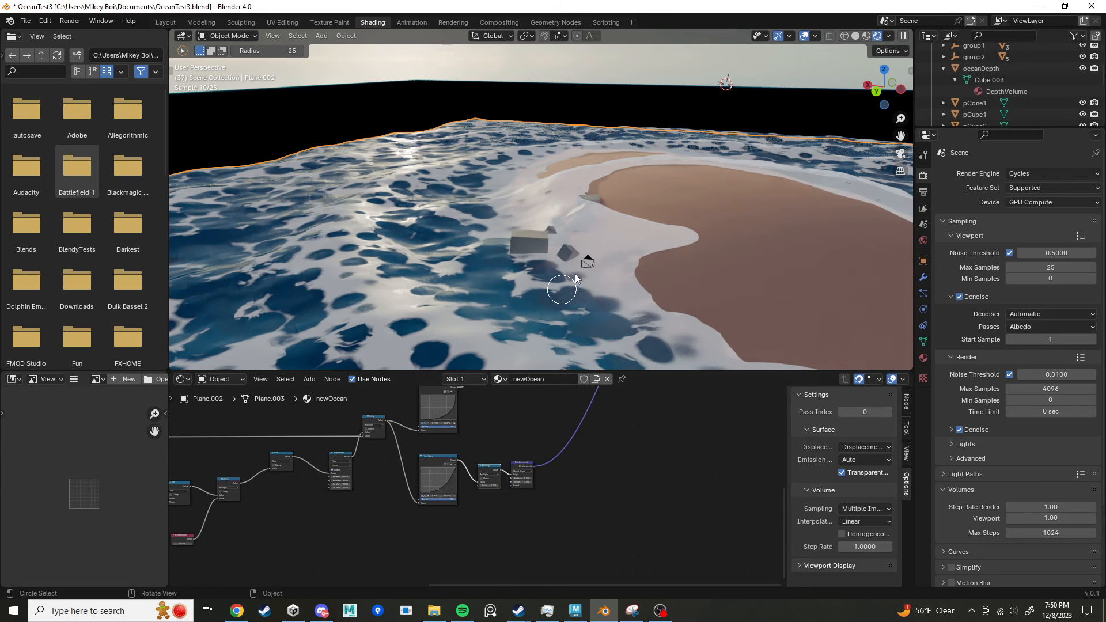
pyautogui.scroll(-6, 1030, 109)
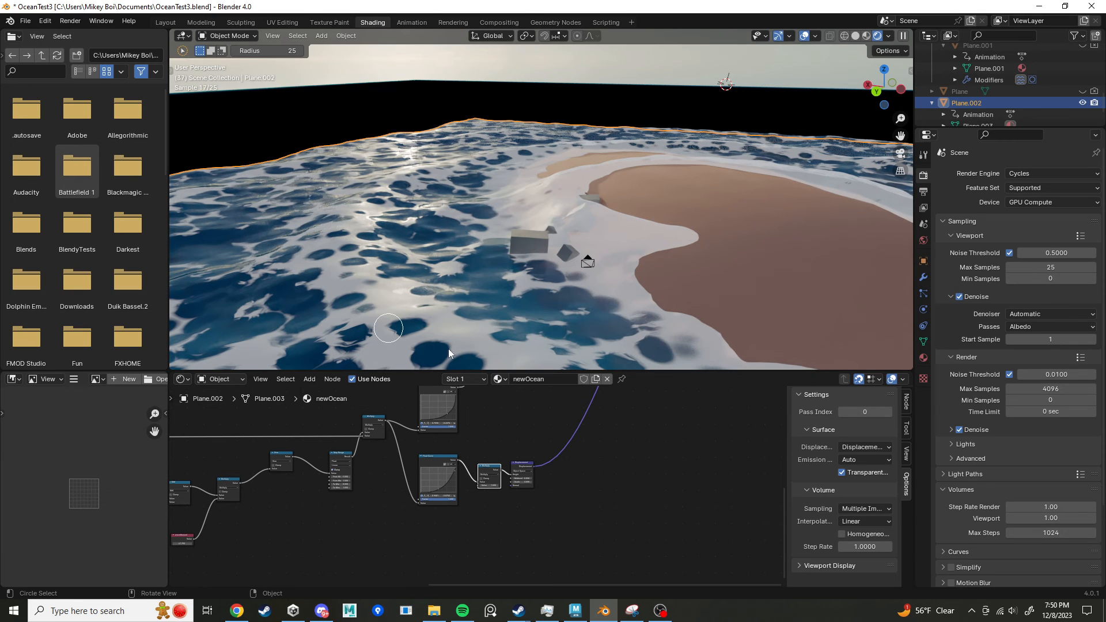
pyautogui.scroll(-5, 561, 490)
pyautogui.moveTo(561, 490); pyautogui.dragTo(743, 486, button='middle')
pyautogui.scroll(5, 416, 462)
pyautogui.scroll(4, 522, 501)
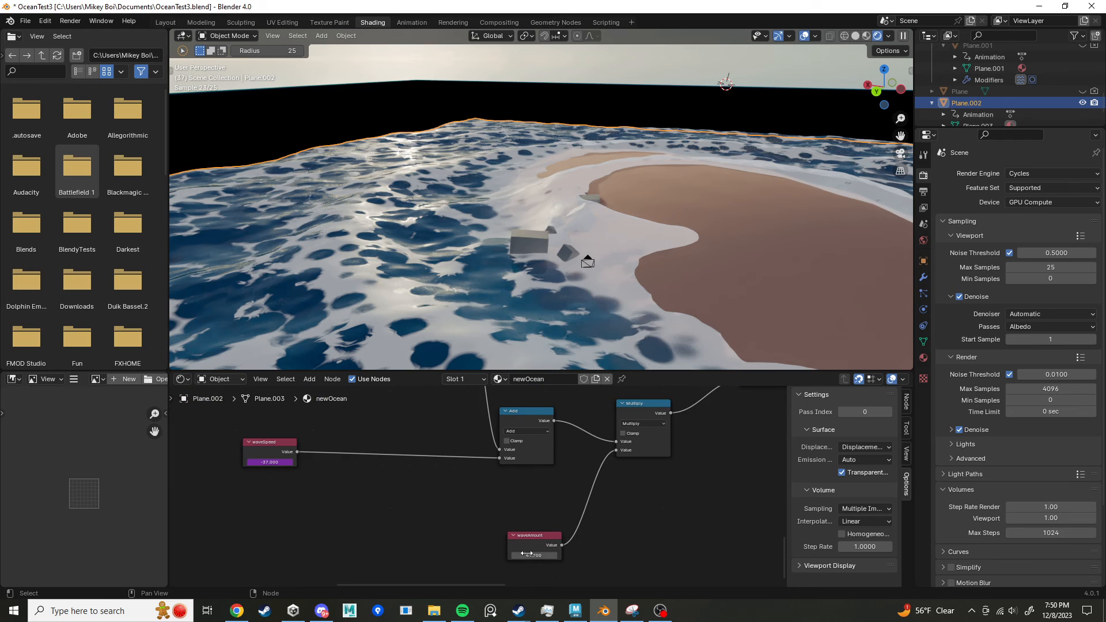
pyautogui.moveTo(466, 490); pyautogui.dragTo(644, 516, button='middle')
pyautogui.moveTo(284, 464); pyautogui.dragTo(531, 515, button='middle')
pyautogui.scroll(3, 477, 488)
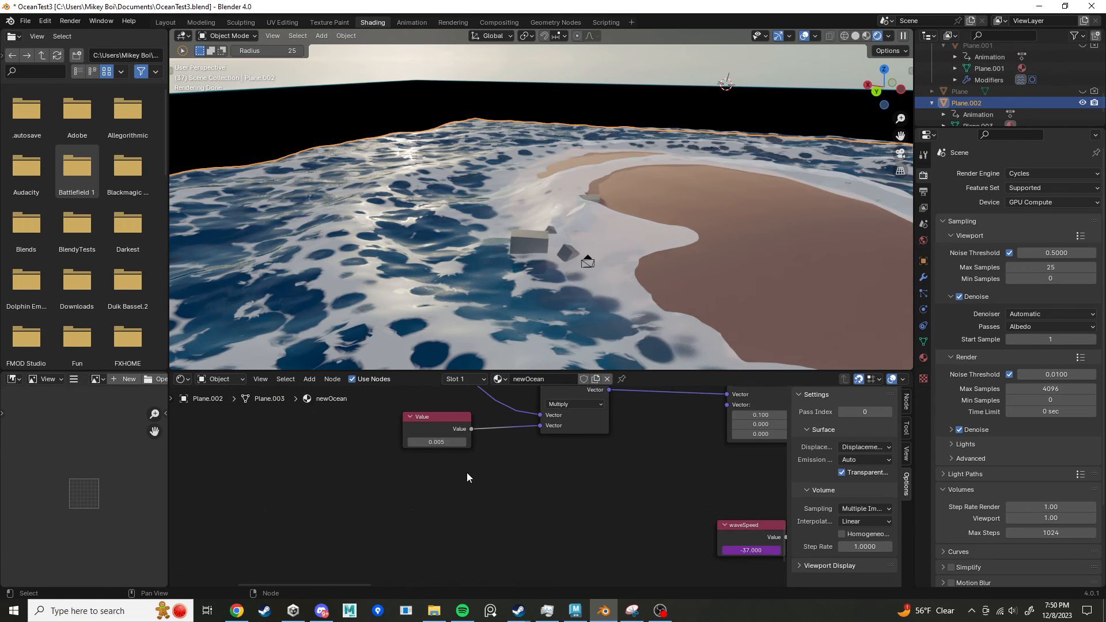
pyautogui.moveTo(471, 475); pyautogui.dragTo(469, 516, button='middle')
pyautogui.click(425, 458)
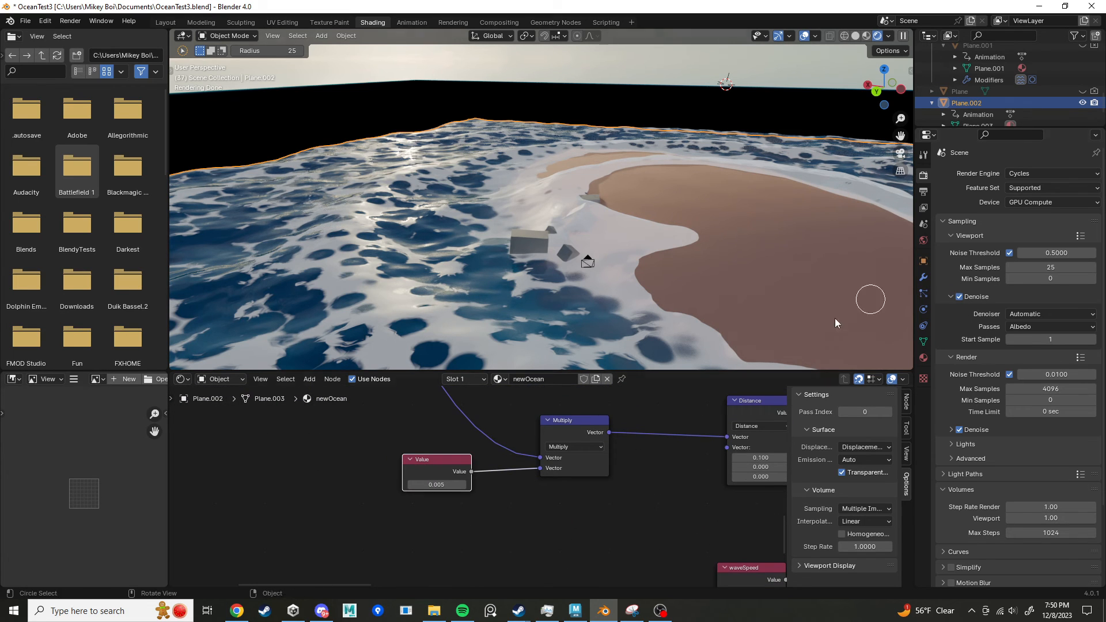
pyautogui.moveTo(451, 459); pyautogui.dragTo(441, 448)
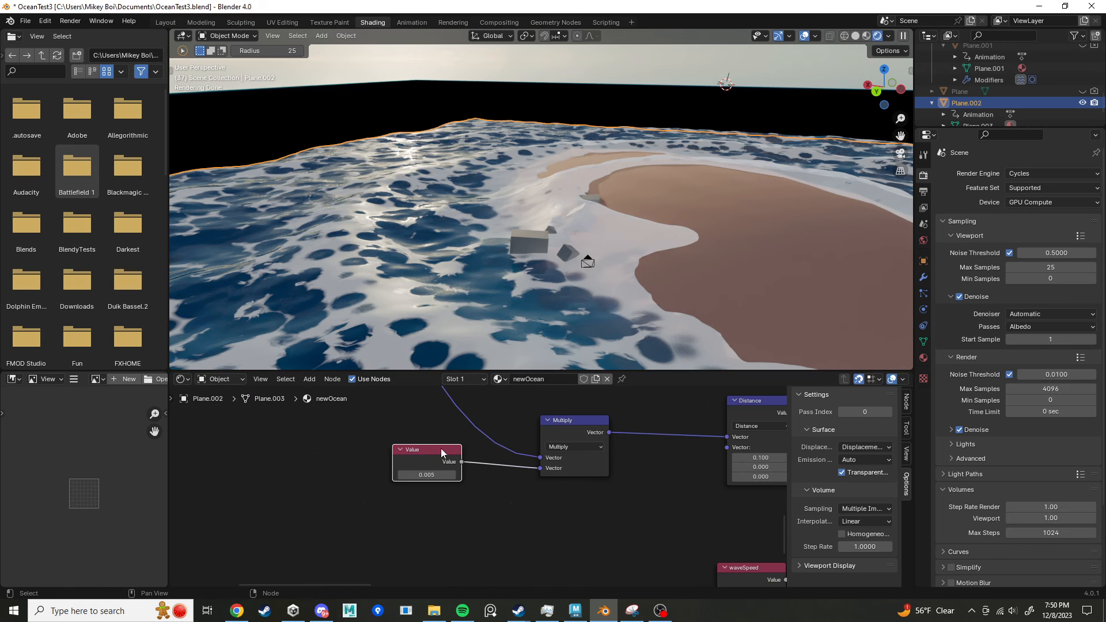
pyautogui.click(434, 476)
pyautogui.press('Return')
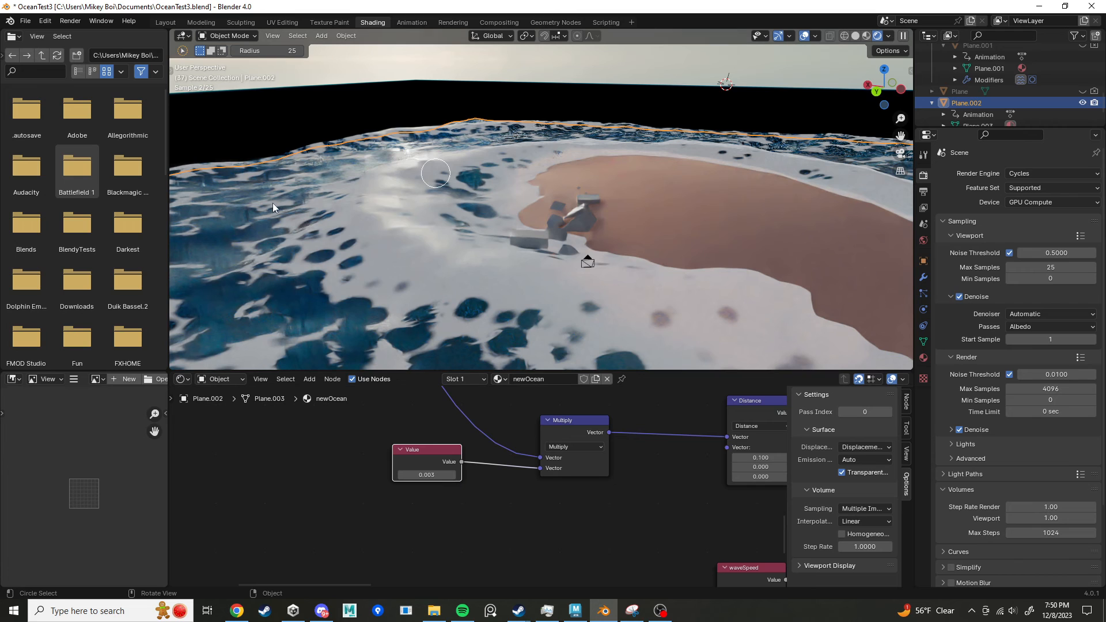
# Step: Raise the waveAmount value to 78.7
pyautogui.scroll(-5, 541, 443)
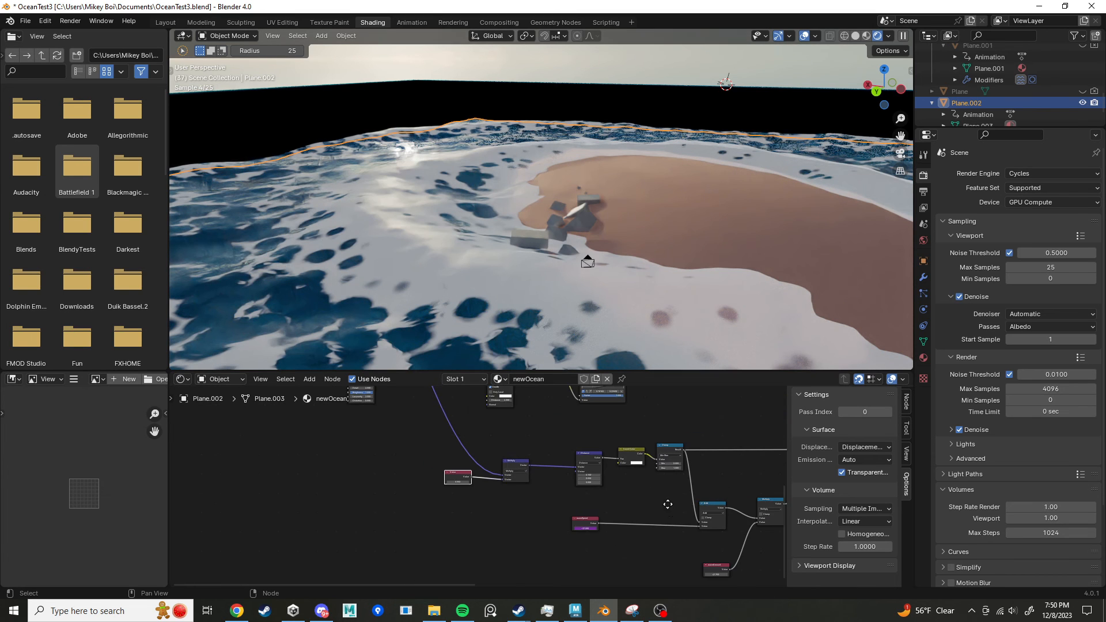
pyautogui.scroll(2, 561, 447)
pyautogui.moveTo(531, 503); pyautogui.dragTo(385, 552, button='middle')
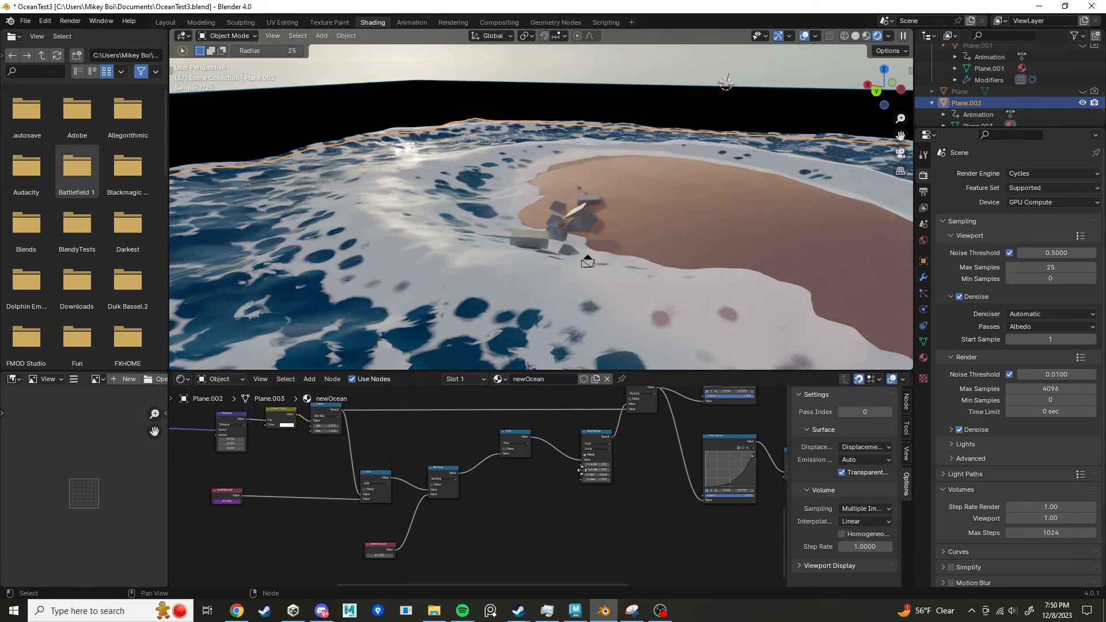
pyautogui.scroll(1, 344, 476)
pyautogui.moveTo(249, 503); pyautogui.dragTo(501, 499, button='middle')
pyautogui.scroll(3, 388, 473)
pyautogui.scroll(4, 485, 495)
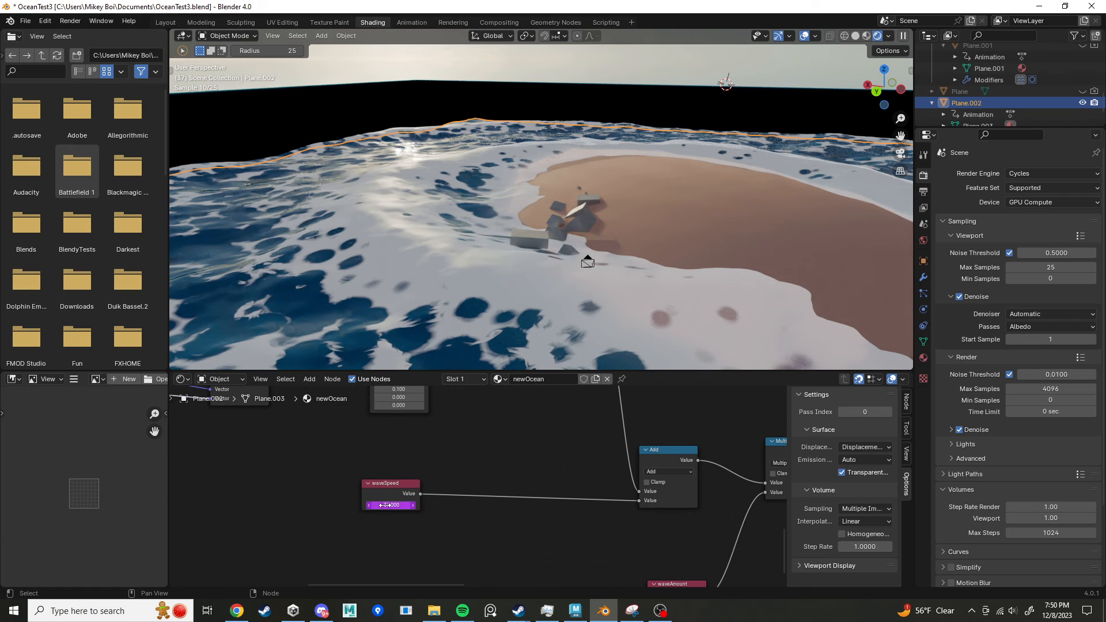
pyautogui.moveTo(473, 465); pyautogui.dragTo(443, 447, button='middle')
pyautogui.moveTo(503, 521); pyautogui.dragTo(465, 499, button='middle')
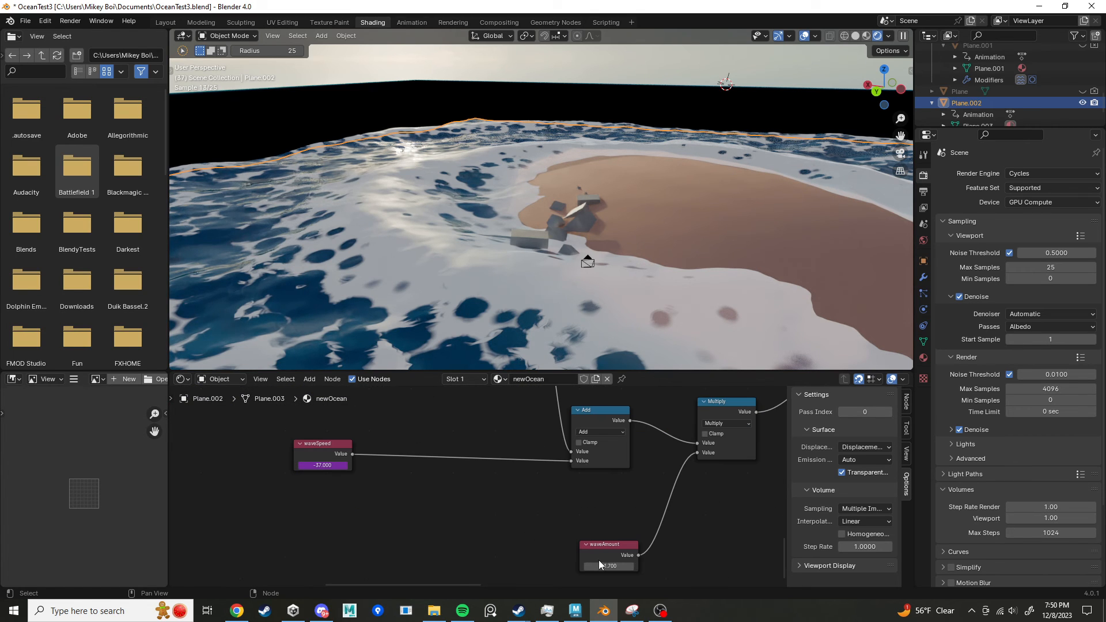
pyautogui.moveTo(609, 566); pyautogui.dragTo(625, 567)
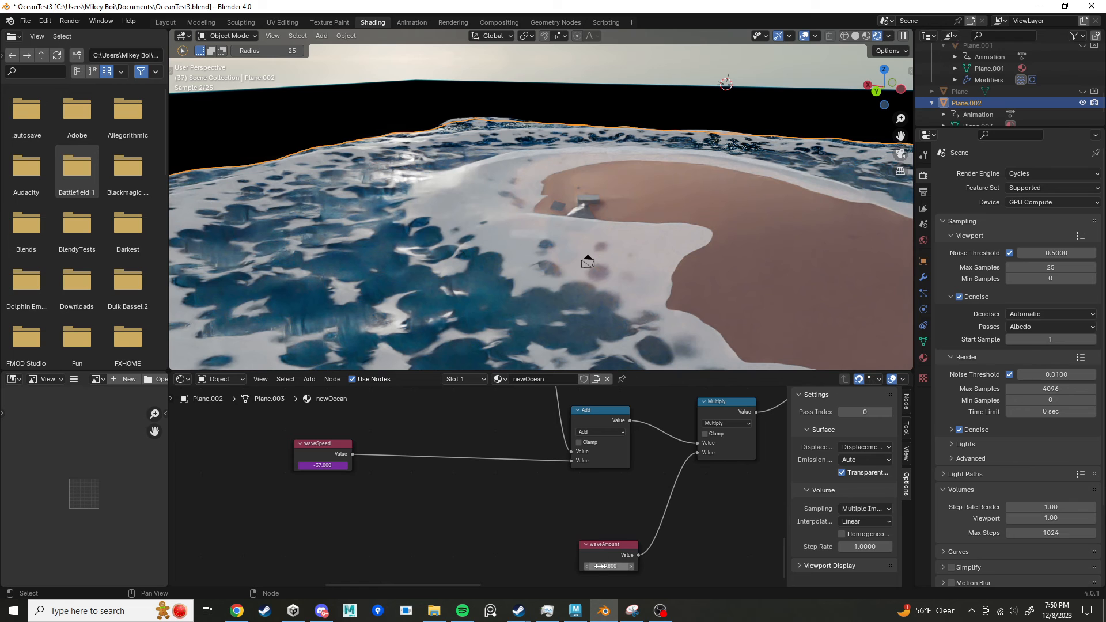
pyautogui.moveTo(609, 567); pyautogui.dragTo(636, 566)
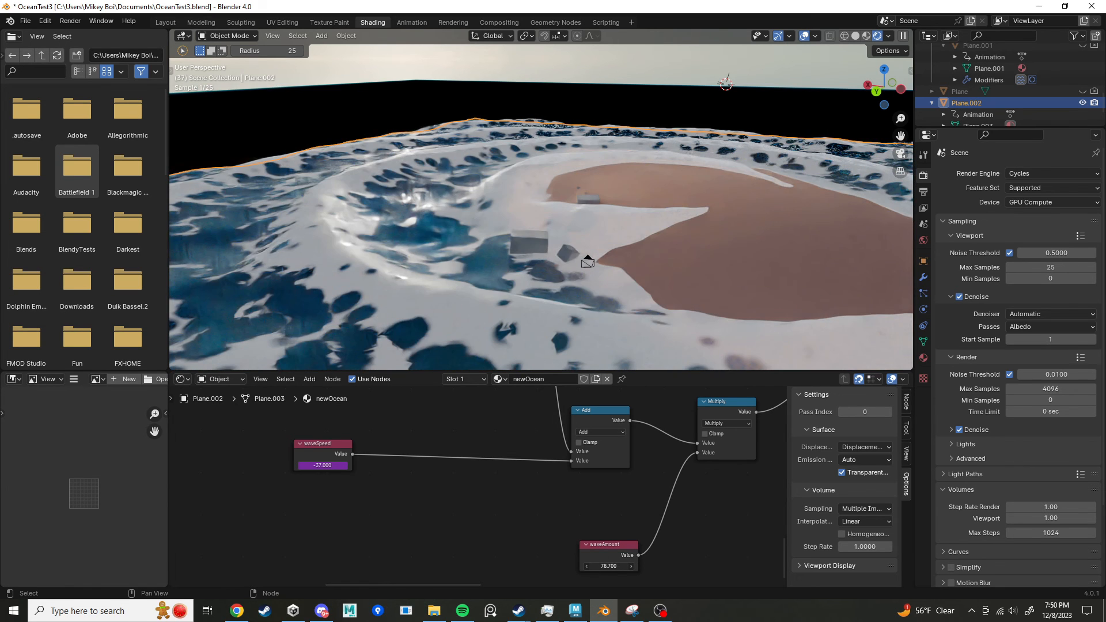
# Step: Lower the displacement Float Curve's upper point to about 0.91, 0.62
pyautogui.moveTo(665, 506); pyautogui.dragTo(173, 491, button='middle')
pyautogui.scroll(6, 493, 465)
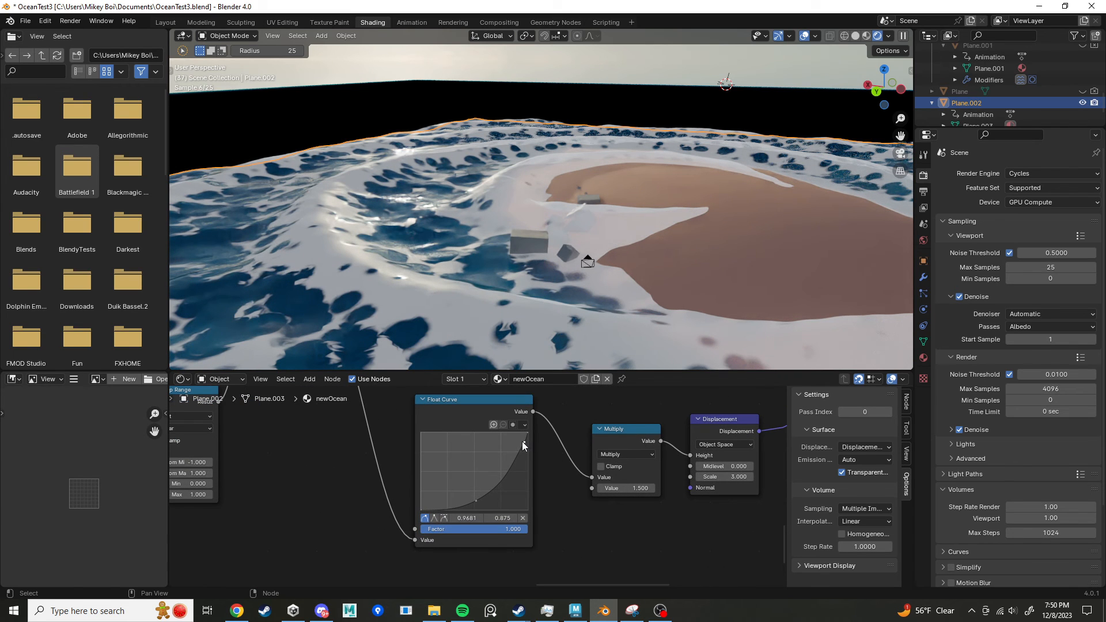
pyautogui.moveTo(522, 441); pyautogui.dragTo(524, 445)
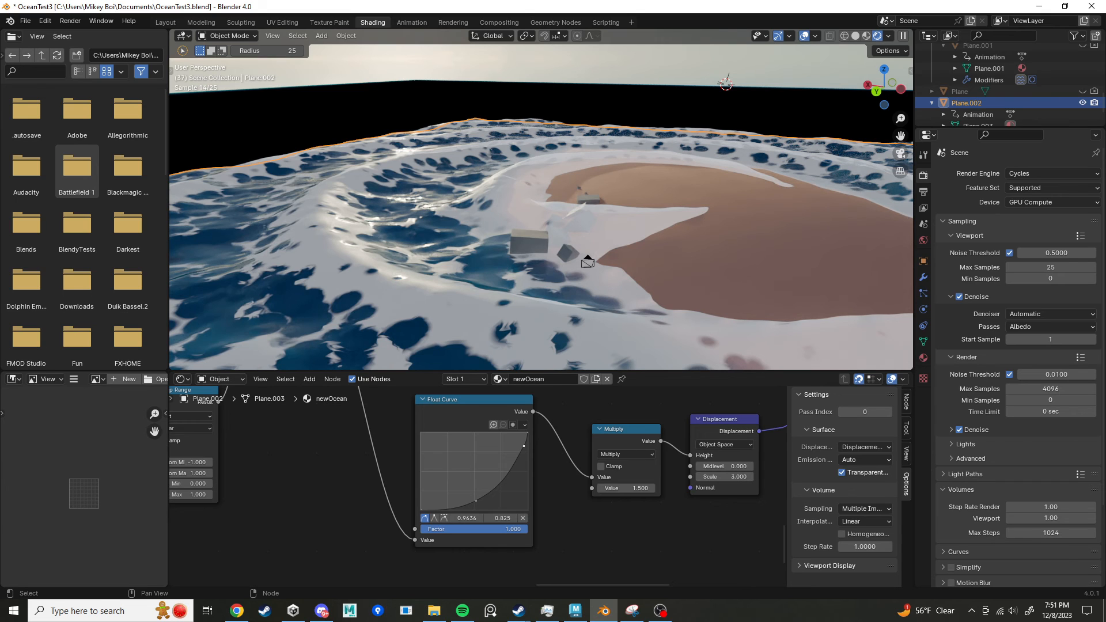
pyautogui.moveTo(521, 450); pyautogui.dragTo(521, 457)
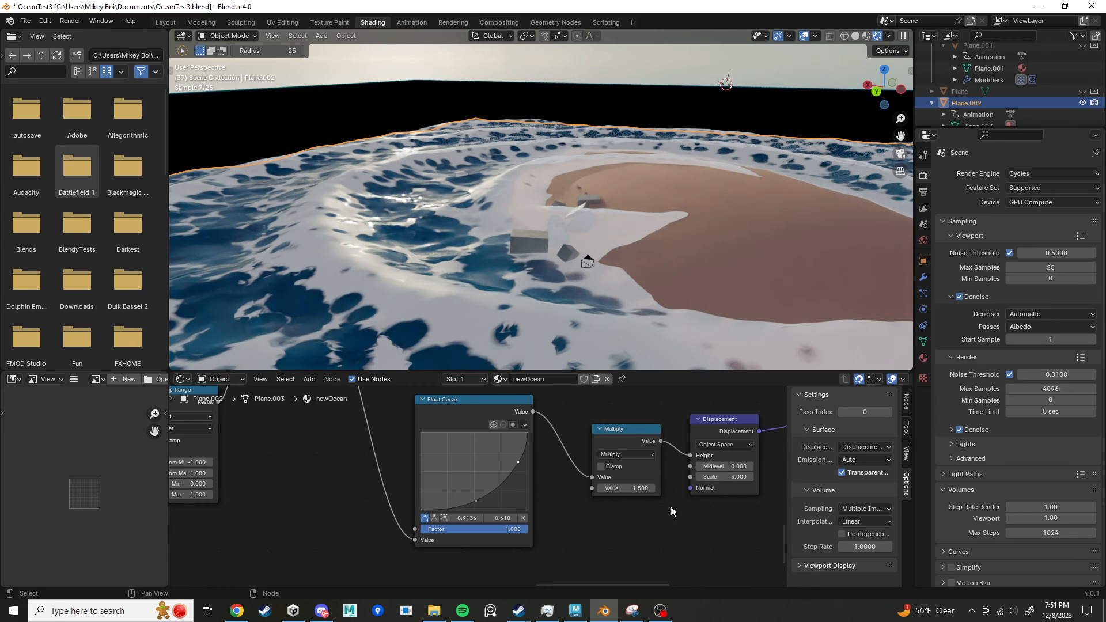
pyautogui.scroll(-2, 651, 519)
pyautogui.moveTo(638, 527); pyautogui.dragTo(467, 523, button='middle')
pyautogui.scroll(-4, 542, 484)
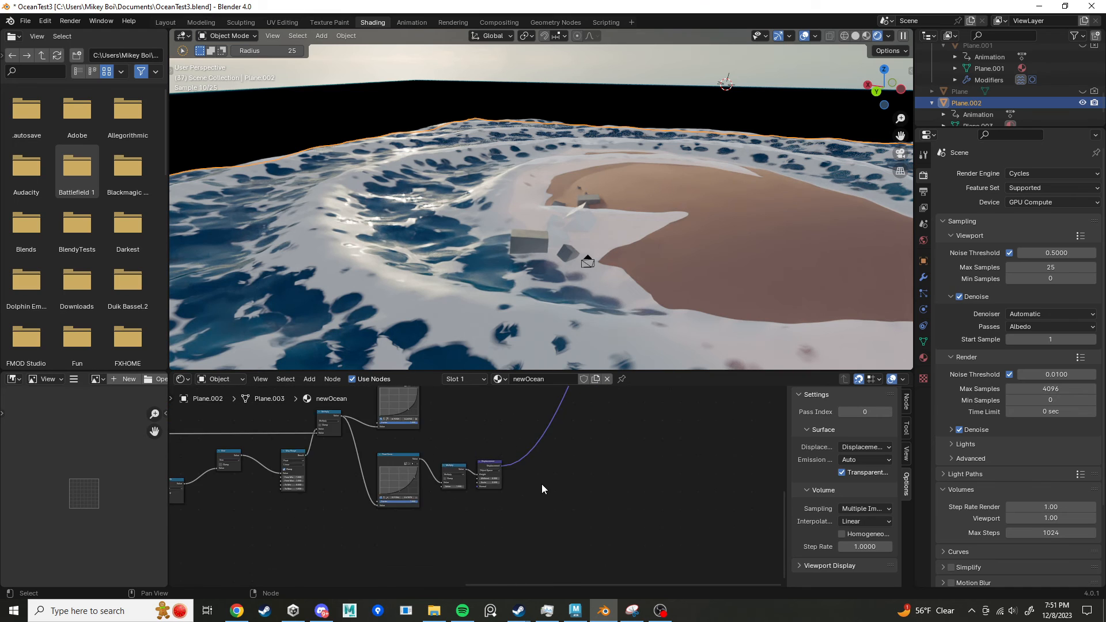
# Step: Move the Principled BSDF and Material Output nodes farther from the foam Color Ramp to make room between them
pyautogui.moveTo(541, 488); pyautogui.dragTo(508, 509, button='middle')
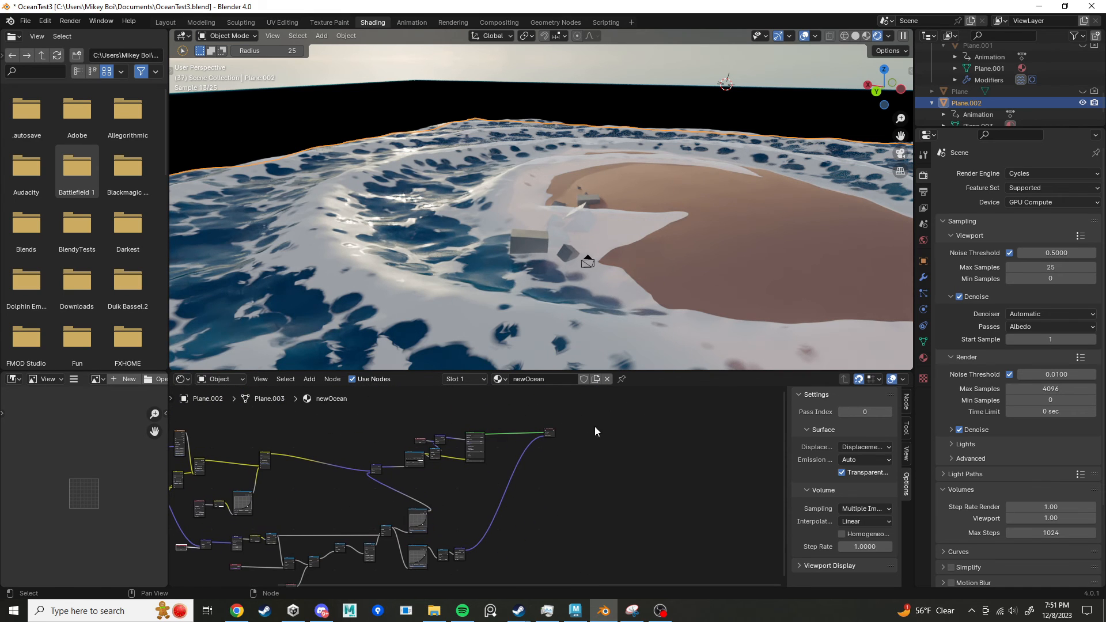
pyautogui.moveTo(601, 415); pyautogui.dragTo(473, 438)
pyautogui.keyDown('ctrl'); pyautogui.moveTo(476, 431); pyautogui.dragTo(537, 433, button='right'); pyautogui.keyUp('ctrl')
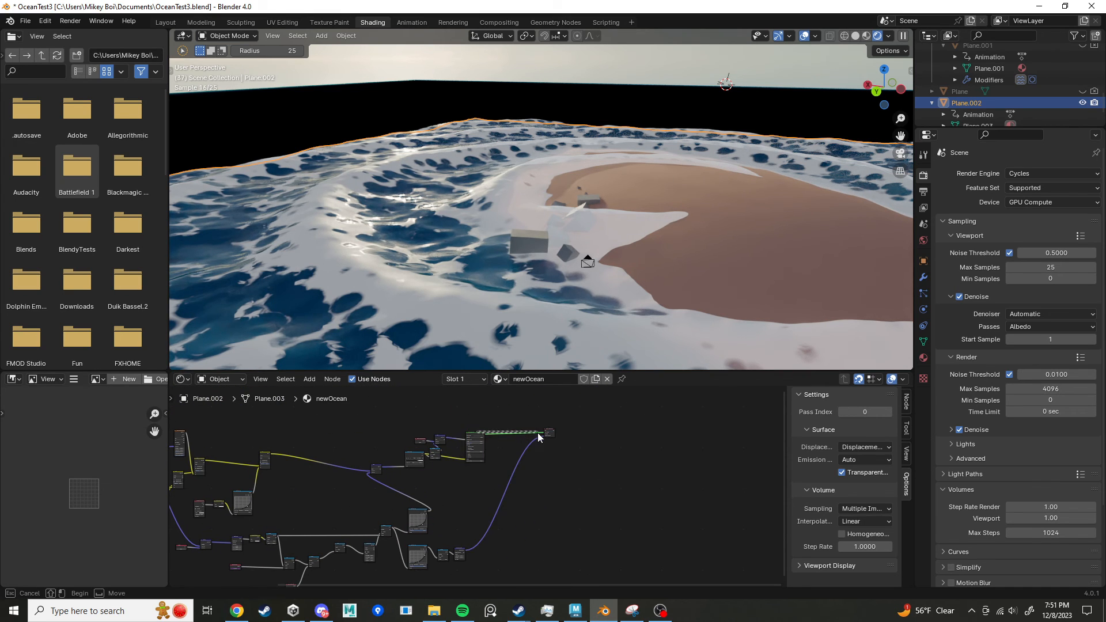
pyautogui.moveTo(610, 454); pyautogui.dragTo(612, 455)
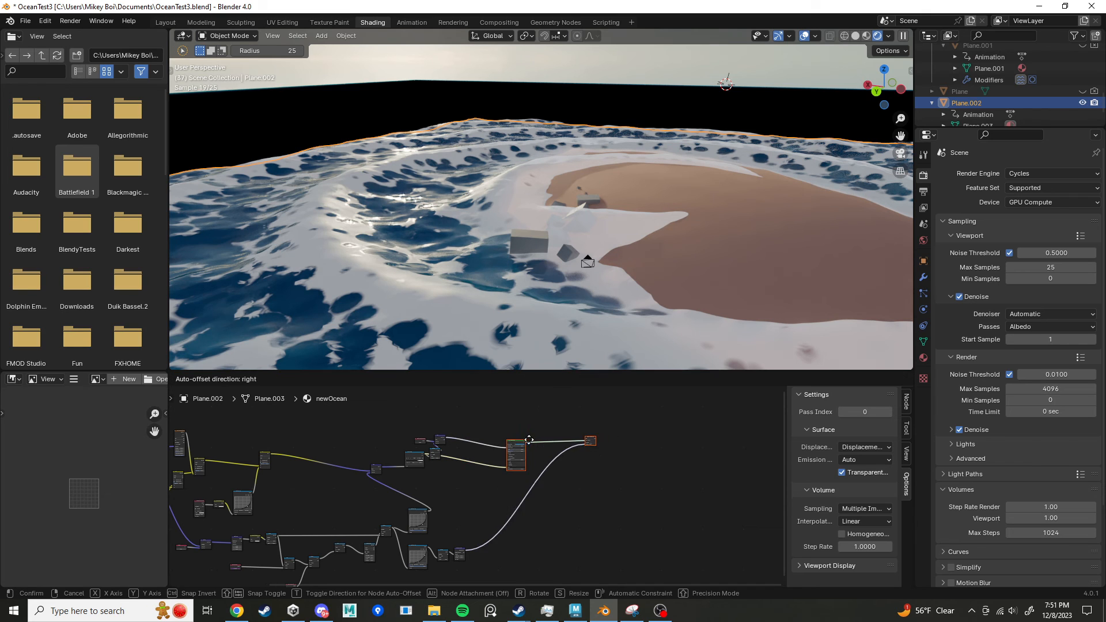
# Step: Arrange the roughness Value, Multiply and vector Add nodes compactly together between the Color Ramp and the Principled BSDF
pyautogui.scroll(2, 502, 508)
pyautogui.scroll(3, 454, 490)
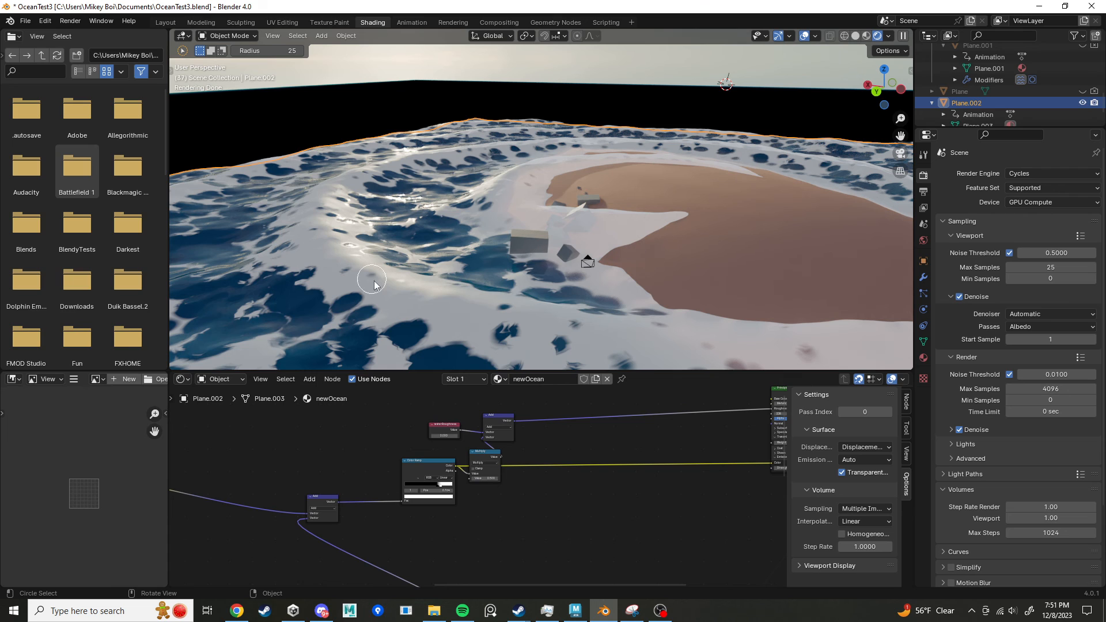
pyautogui.scroll(2, 573, 512)
pyautogui.scroll(-6, 562, 502)
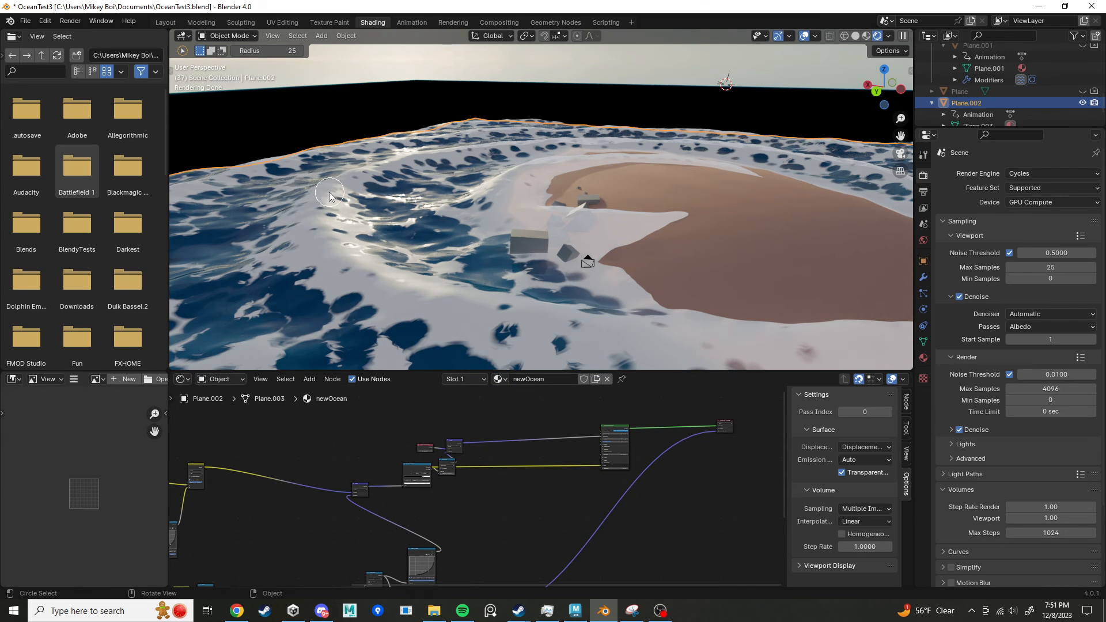
pyautogui.scroll(2, 513, 481)
pyautogui.scroll(2, 482, 448)
pyautogui.moveTo(482, 448); pyautogui.dragTo(351, 462, button='middle')
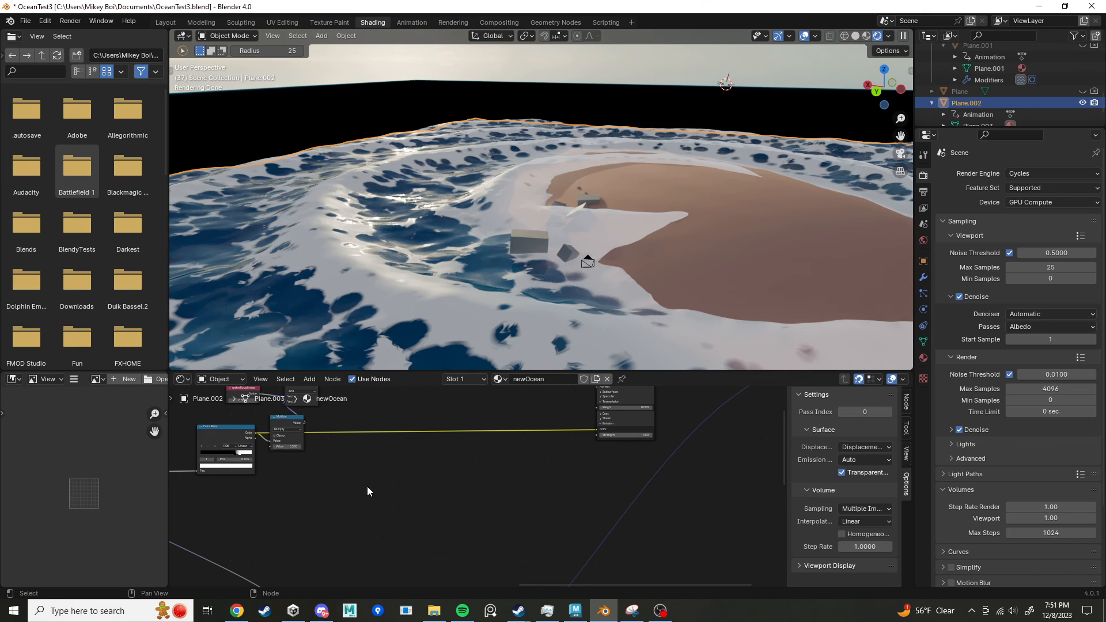
pyautogui.scroll(-2, 368, 486)
pyautogui.scroll(4, 378, 435)
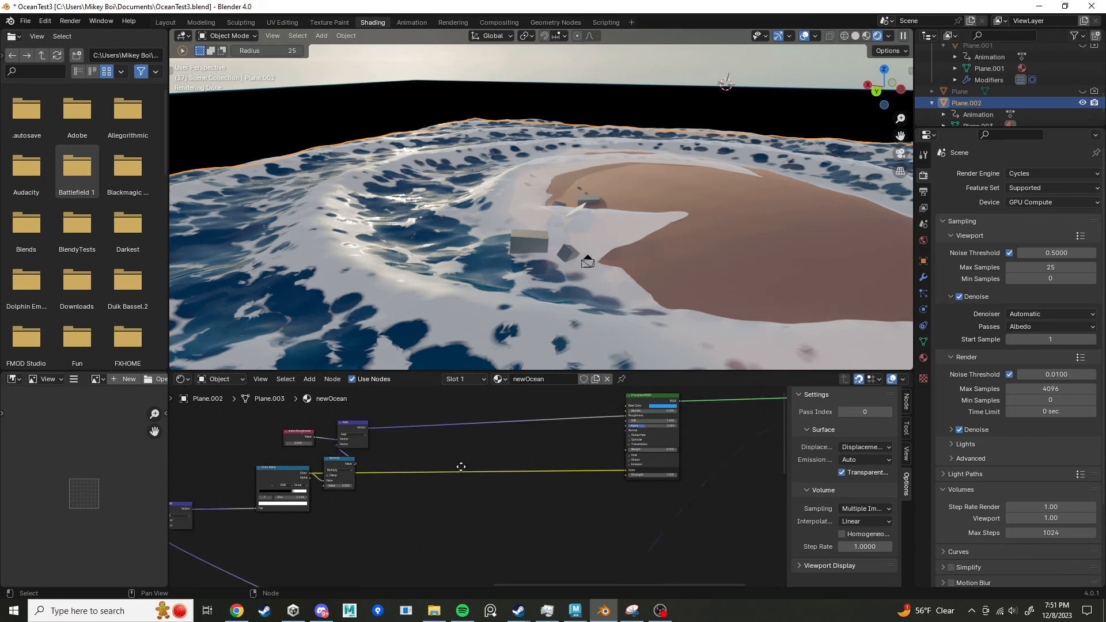
pyautogui.moveTo(428, 438); pyautogui.dragTo(447, 458)
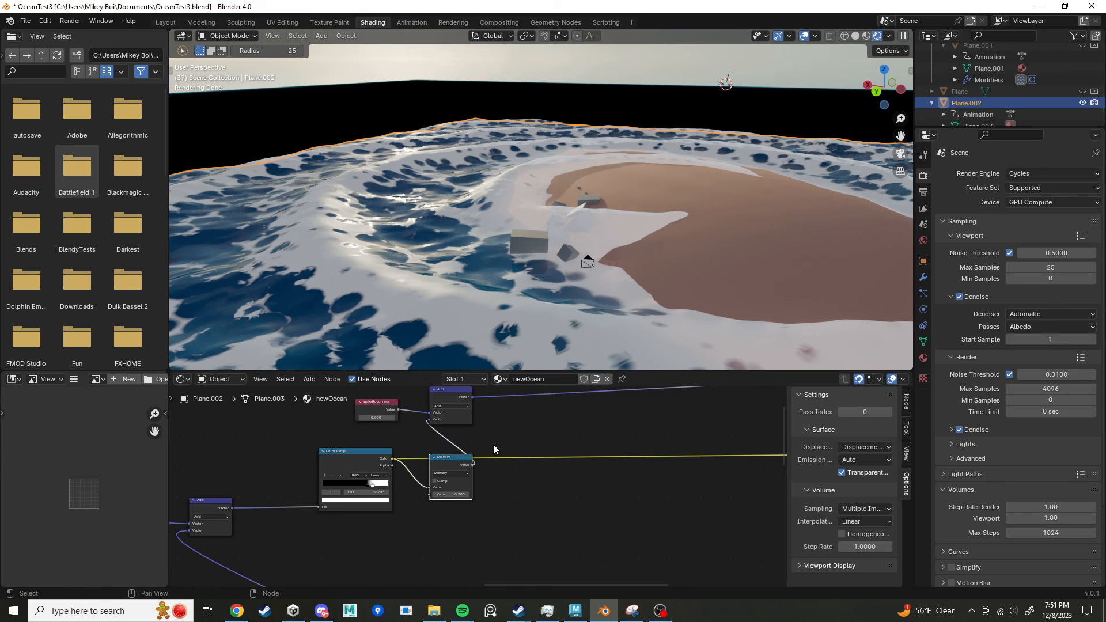
pyautogui.moveTo(493, 444); pyautogui.dragTo(398, 487, button='middle')
pyautogui.scroll(-1, 398, 486)
pyautogui.moveTo(293, 427); pyautogui.dragTo(510, 423)
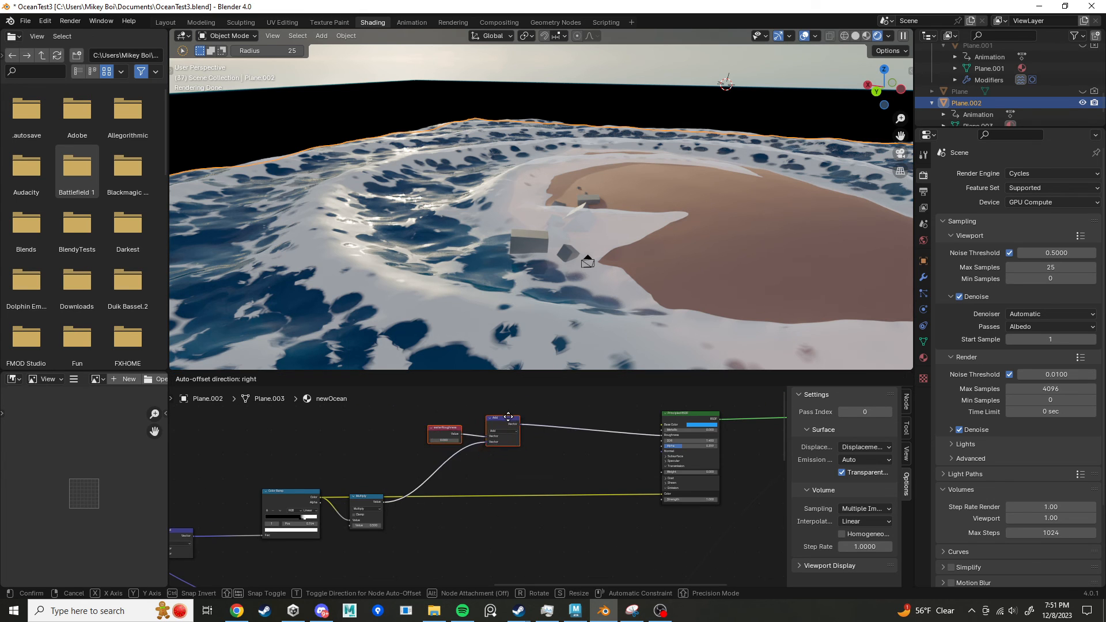
pyautogui.moveTo(365, 496); pyautogui.dragTo(415, 439)
pyautogui.moveTo(507, 450); pyautogui.dragTo(465, 449)
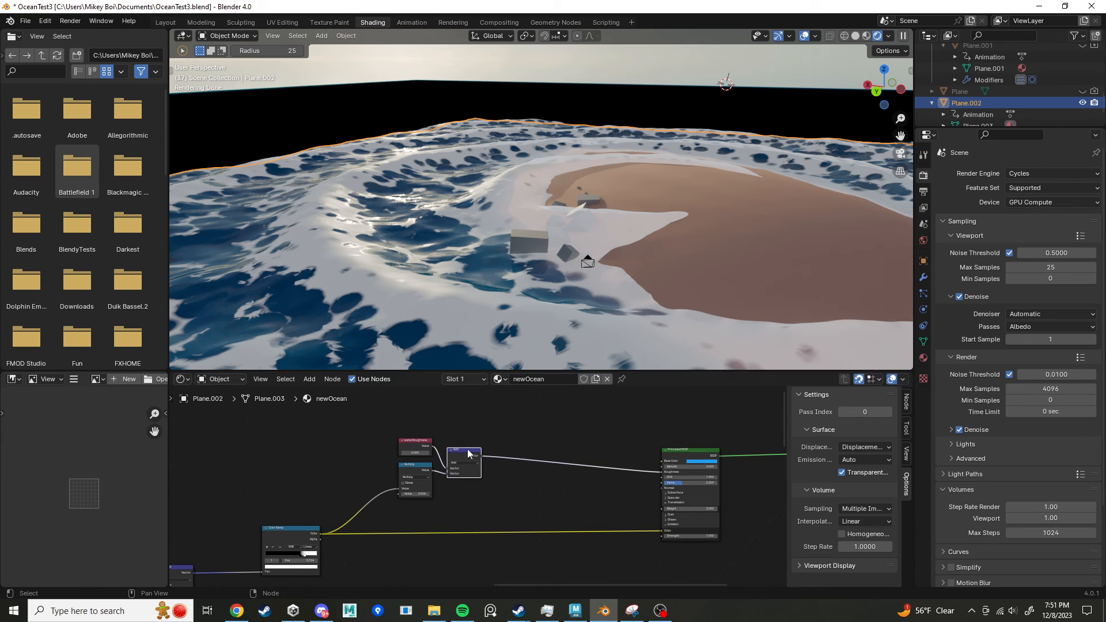
# Step: Join the roughness Value, Multiply and Add nodes in a new frame labelled roughnessCalc
pyautogui.moveTo(381, 421); pyautogui.dragTo(502, 518)
pyautogui.rightClick(413, 465)
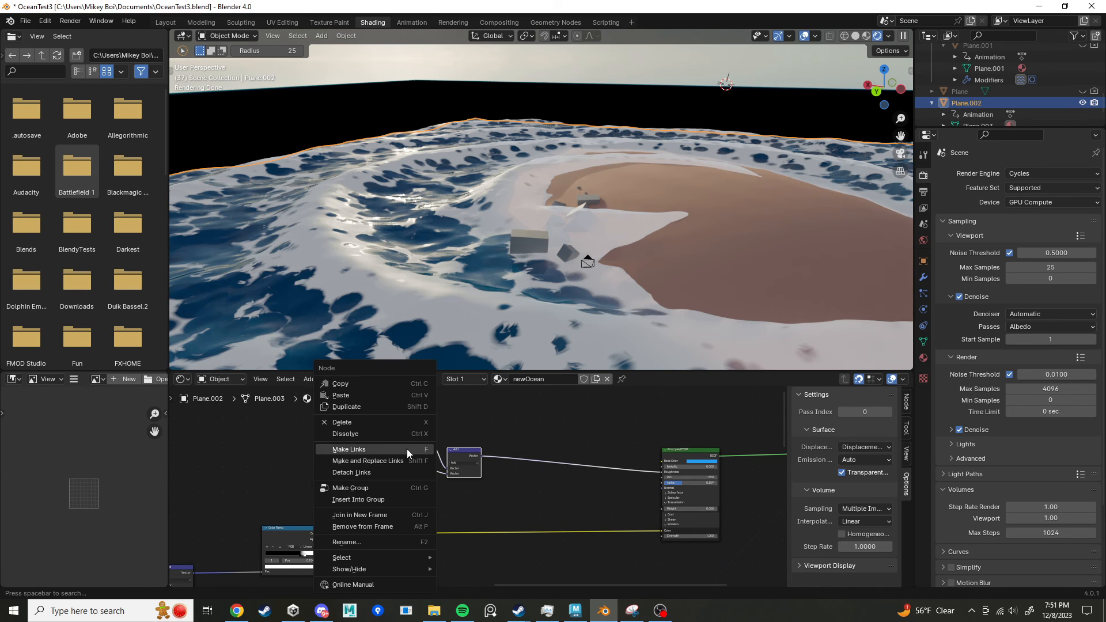
pyautogui.click(365, 515)
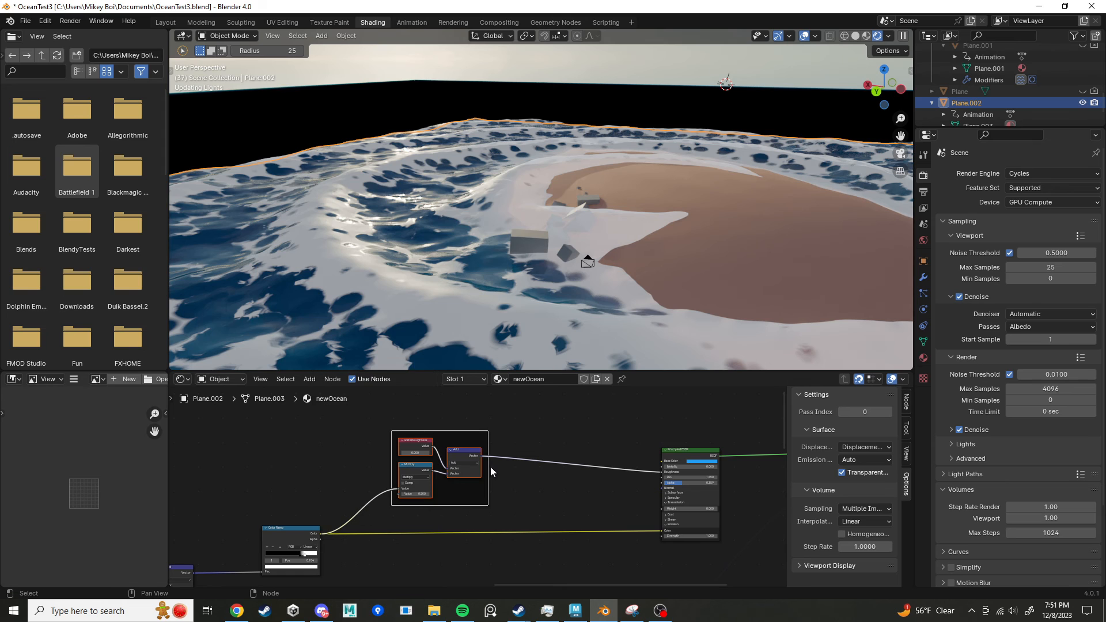
pyautogui.click(906, 401)
pyautogui.write('r')
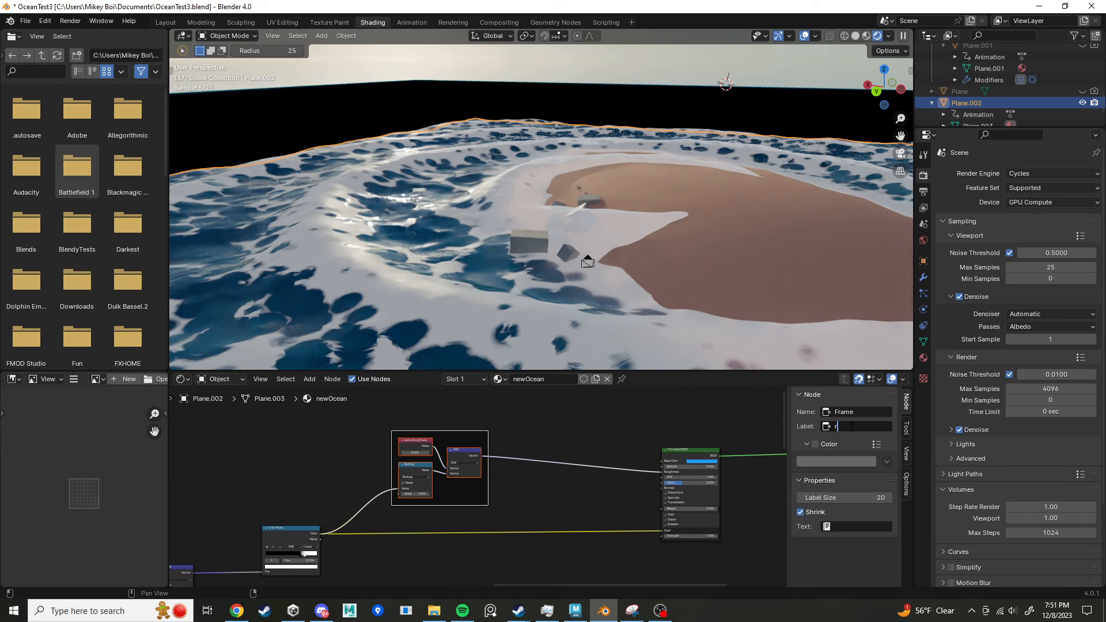
pyautogui.write('oughnessCalc')
pyautogui.press('Return')
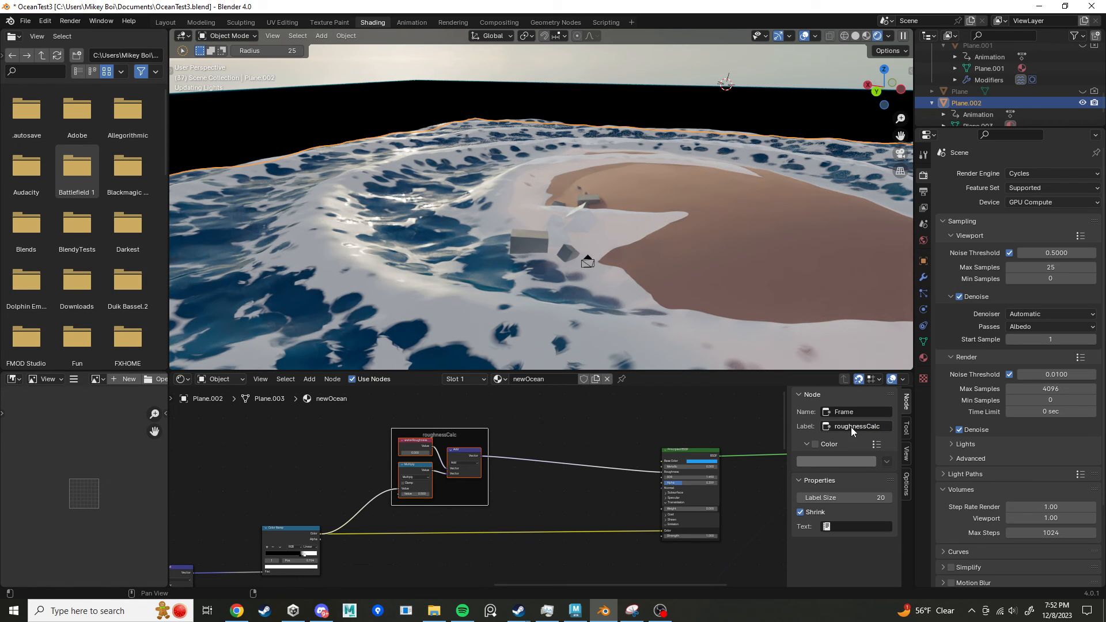
# Step: Reposition the foam Color Ramp node slightly lower, clear of the roughnessCalc frame
pyautogui.click(545, 499)
pyautogui.moveTo(548, 479); pyautogui.dragTo(631, 425, button='middle')
pyautogui.scroll(1, 396, 525)
pyautogui.scroll(2, 424, 507)
pyautogui.moveTo(434, 498); pyautogui.dragTo(404, 488, button='middle')
pyautogui.scroll(1, 396, 496)
pyautogui.scroll(-2, 371, 495)
pyautogui.scroll(2, 406, 487)
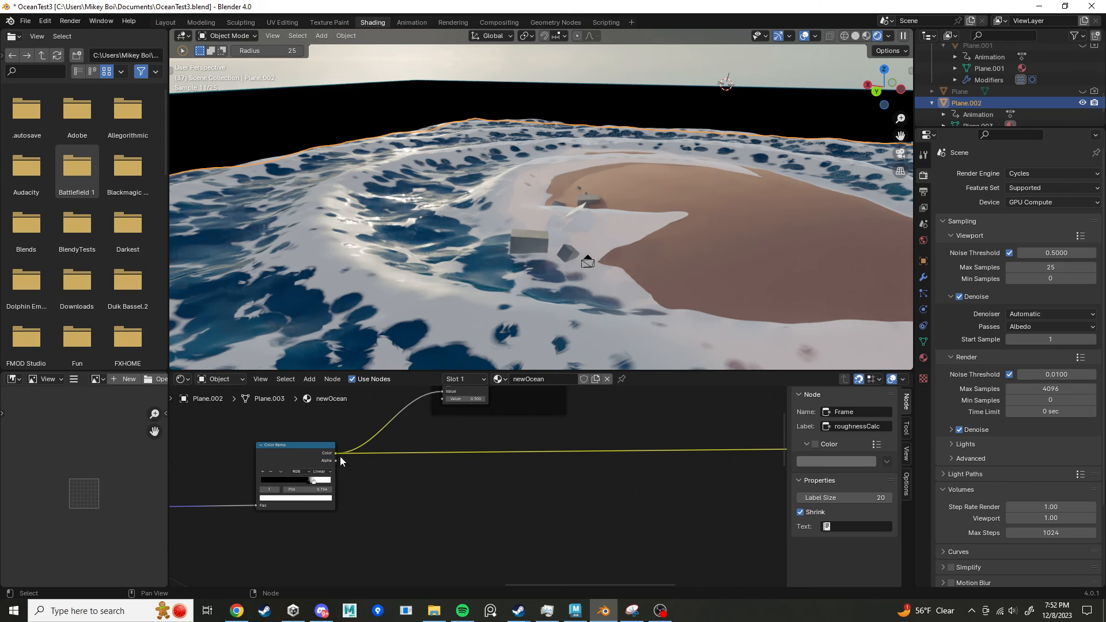
pyautogui.scroll(-3, 338, 461)
pyautogui.moveTo(323, 465); pyautogui.dragTo(371, 470, button='middle')
pyautogui.scroll(-2, 374, 463)
pyautogui.click(360, 459)
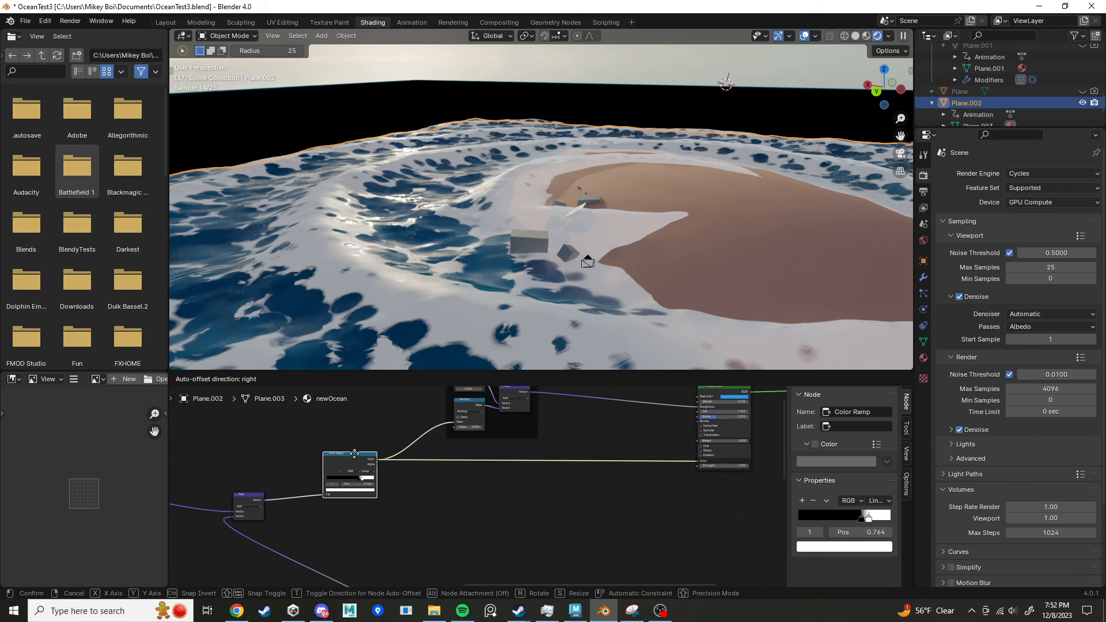
pyautogui.moveTo(359, 458); pyautogui.dragTo(360, 463)
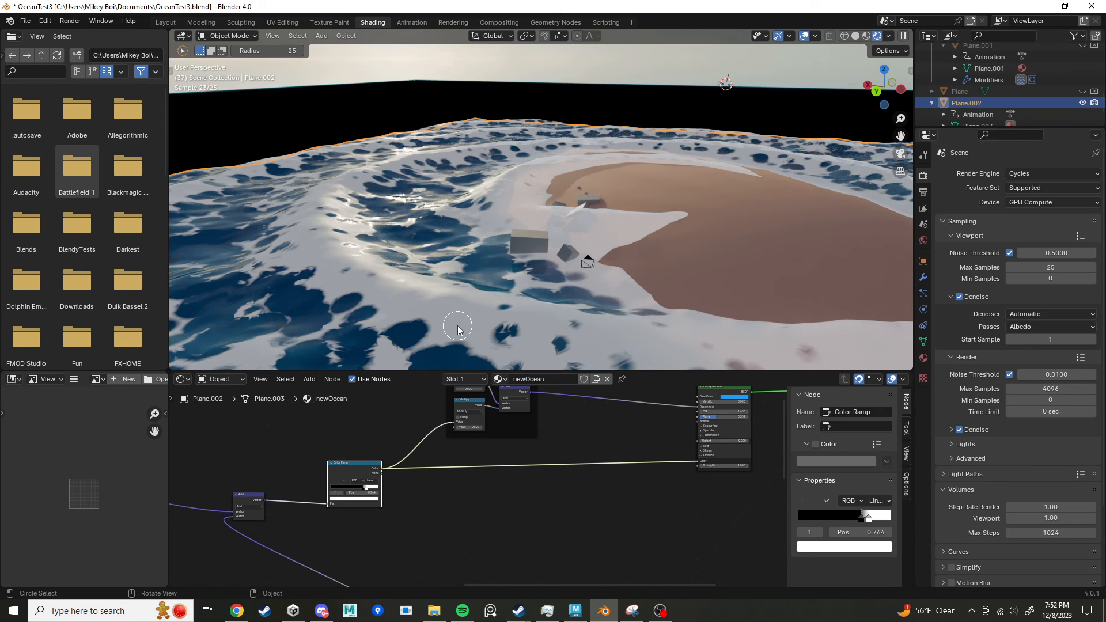
# Step: Move the Multiply and Displacement nodes farther away from the displacement Float Curve to leave a gap for more nodes
pyautogui.scroll(-4, 461, 483)
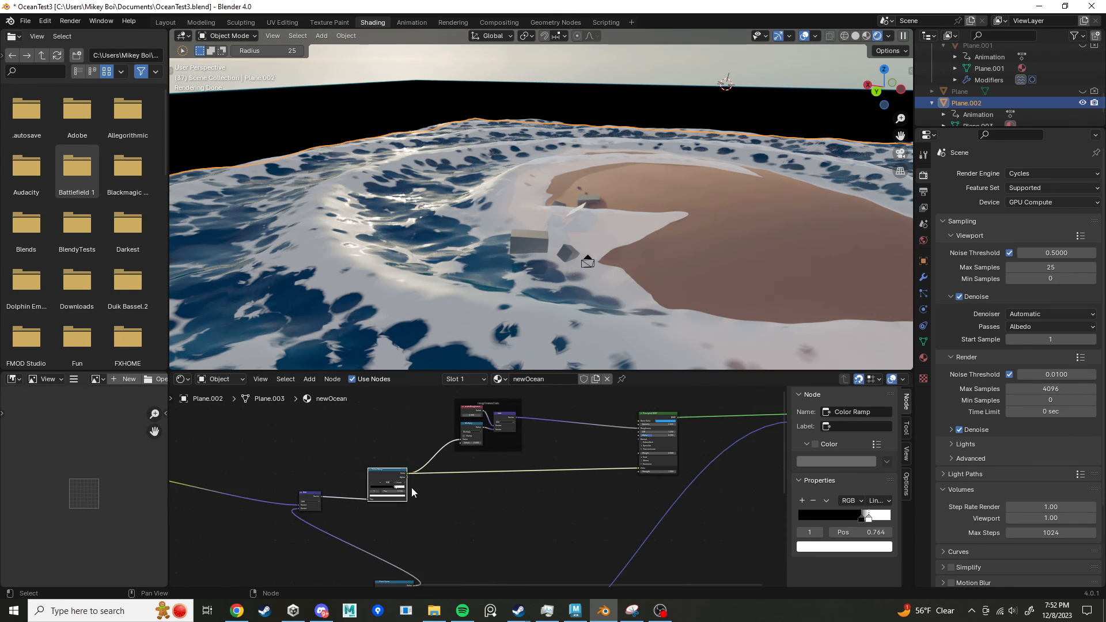
pyautogui.moveTo(432, 507); pyautogui.dragTo(353, 478, button='middle')
pyautogui.scroll(-4, 407, 472)
pyautogui.scroll(3, 355, 478)
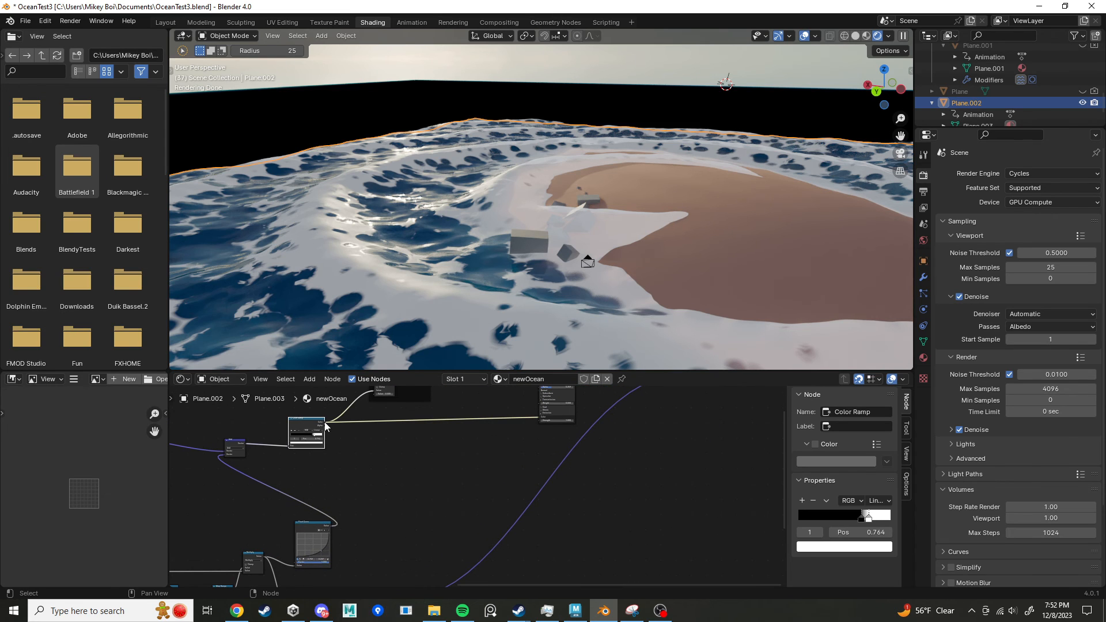
pyautogui.moveTo(441, 491); pyautogui.dragTo(413, 406, button='middle')
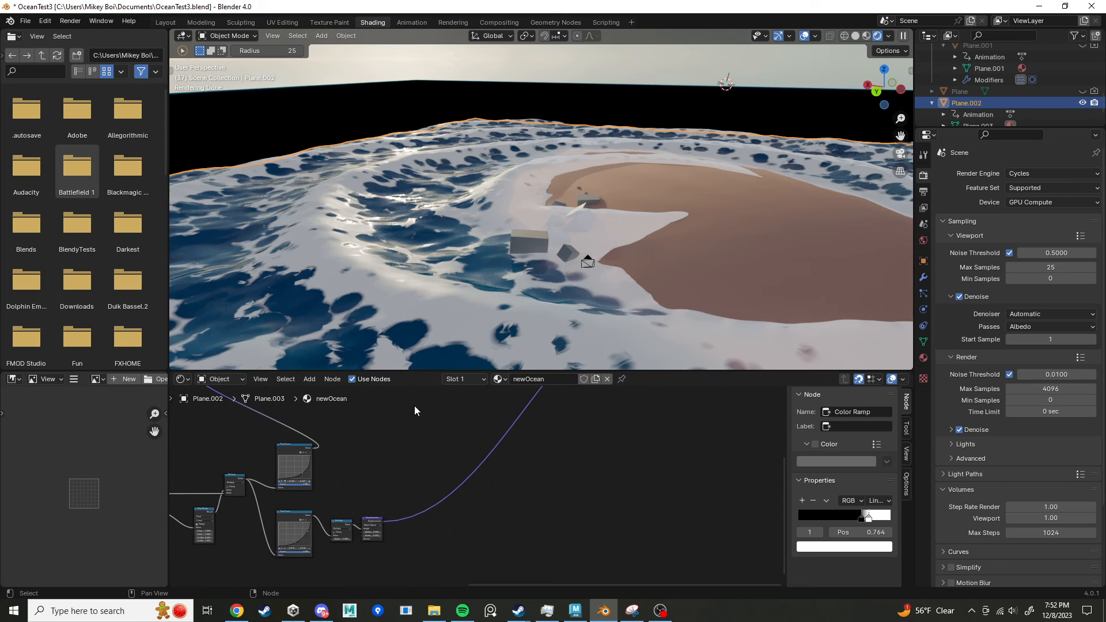
pyautogui.moveTo(445, 506); pyautogui.dragTo(474, 501, button='middle')
pyautogui.moveTo(490, 460); pyautogui.dragTo(534, 460)
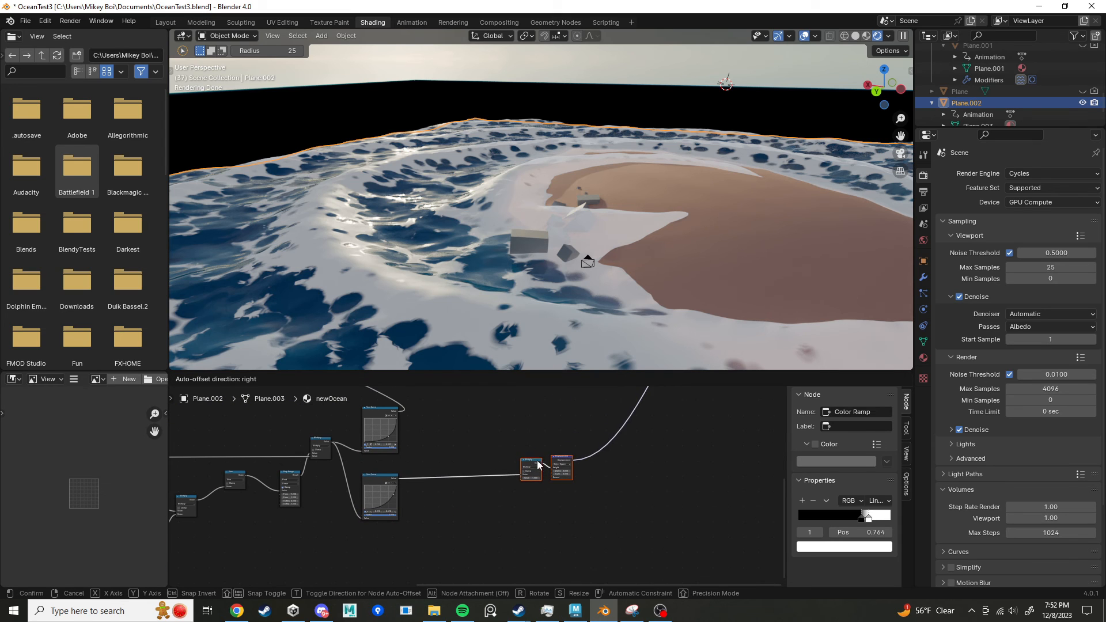
pyautogui.click(508, 517)
# Step: Add a Geometry node in the empty space below the displacement Float Curve
pyautogui.scroll(-2, 485, 519)
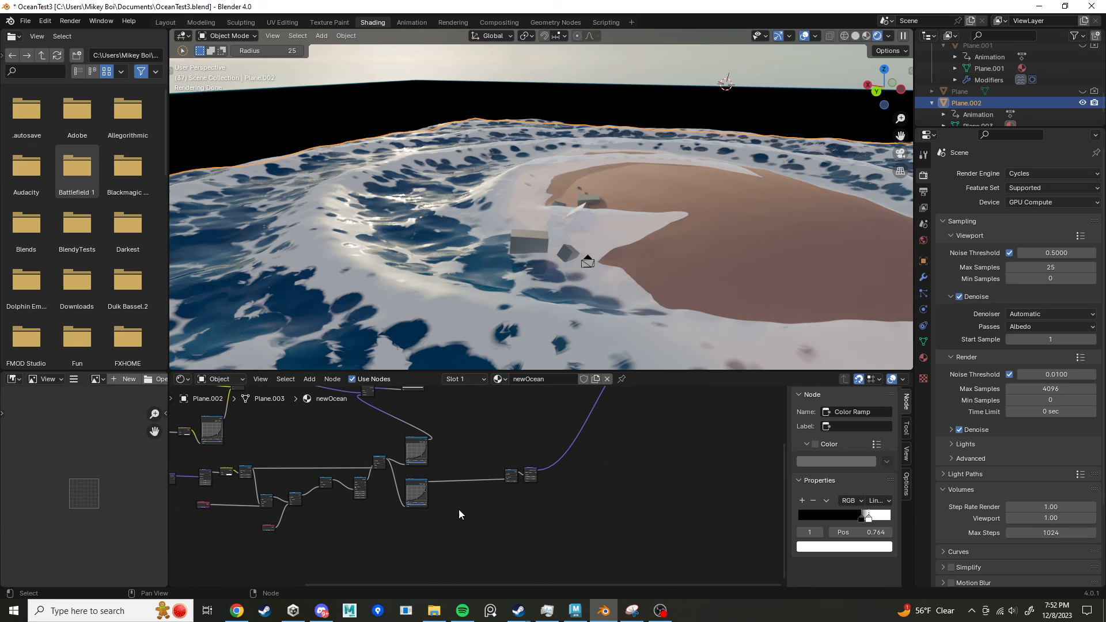
pyautogui.moveTo(449, 533); pyautogui.dragTo(456, 494, button='middle')
pyautogui.scroll(5, 446, 505)
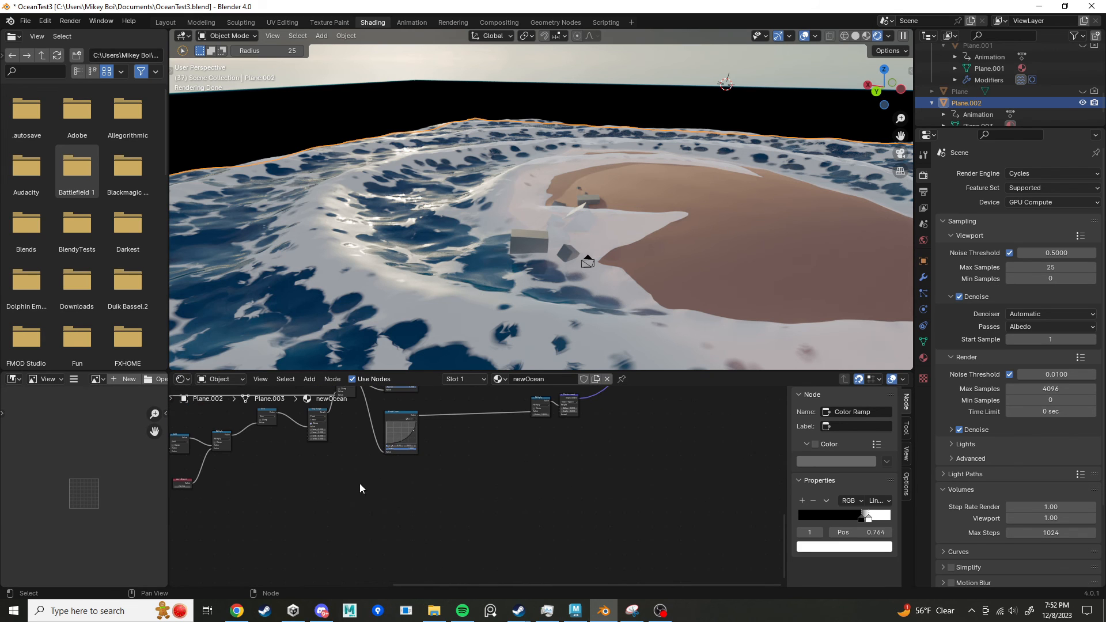
pyautogui.scroll(-10, 432, 499)
pyautogui.moveTo(404, 509); pyautogui.dragTo(449, 490, button='middle')
pyautogui.scroll(1, 353, 463)
pyautogui.scroll(8, 527, 514)
pyautogui.moveTo(526, 489); pyautogui.dragTo(480, 499, button='middle')
pyautogui.scroll(2, 480, 499)
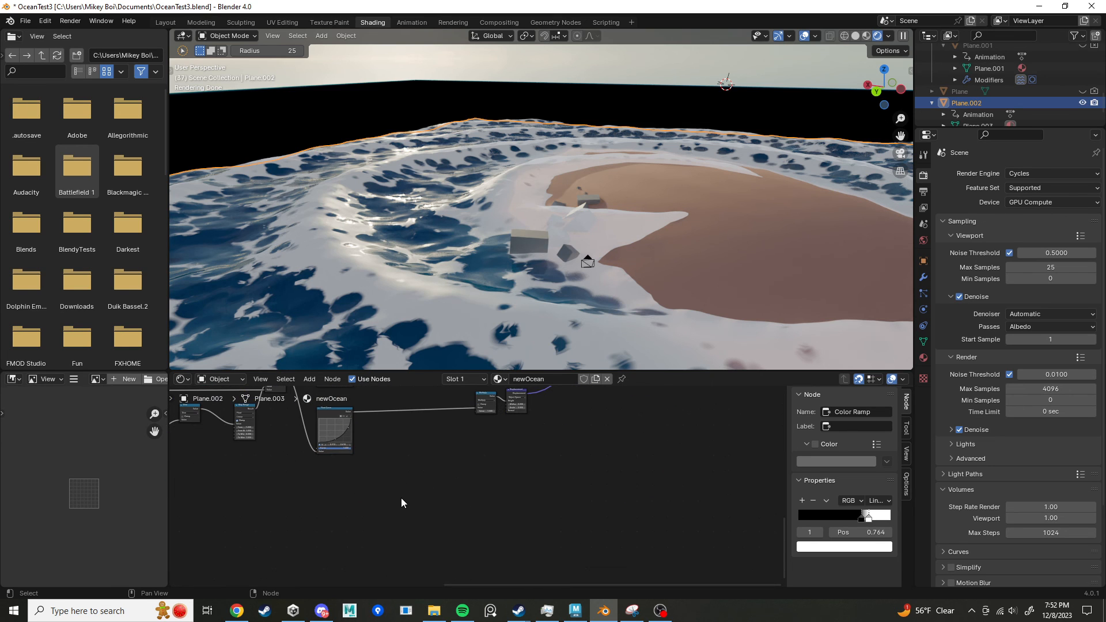
pyautogui.hotkey('shift', 'a')
pyautogui.moveTo(391, 483)
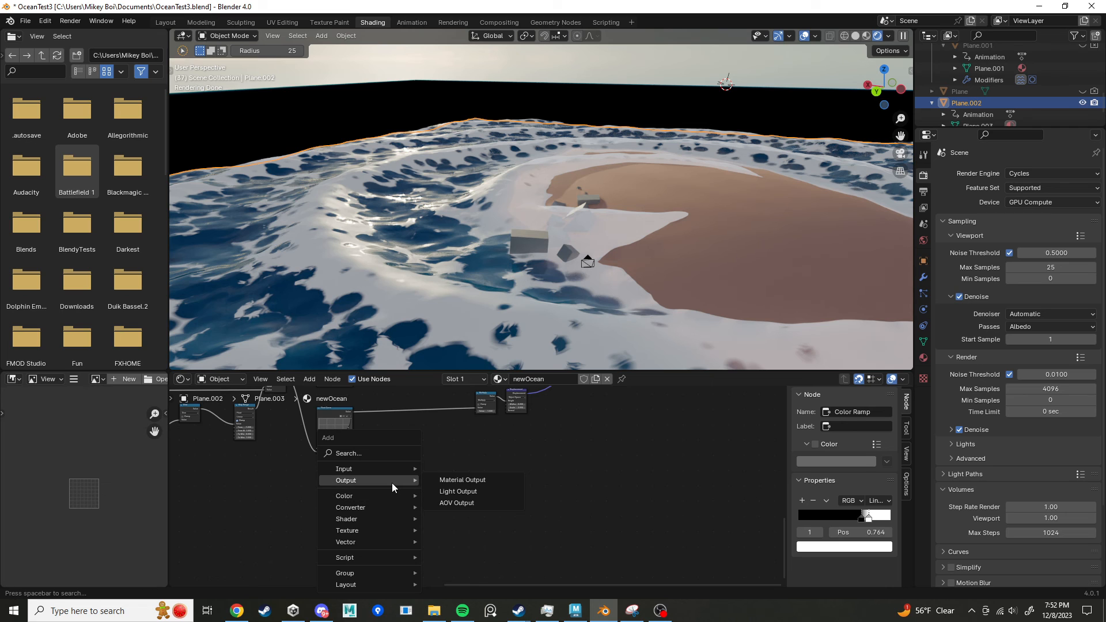
pyautogui.write('ge')
pyautogui.press('Return')
pyautogui.click(371, 478)
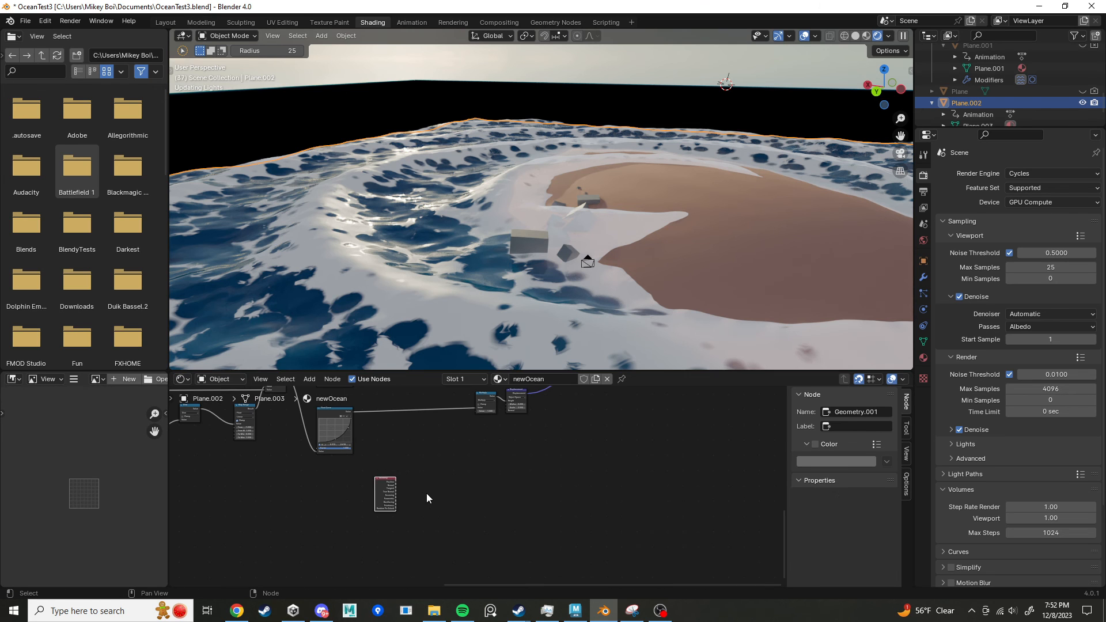
# Step: Add a Noise Texture node with its Vector input fed by the new Geometry node's Position output
pyautogui.scroll(3, 426, 497)
pyautogui.moveTo(324, 478); pyautogui.dragTo(435, 489)
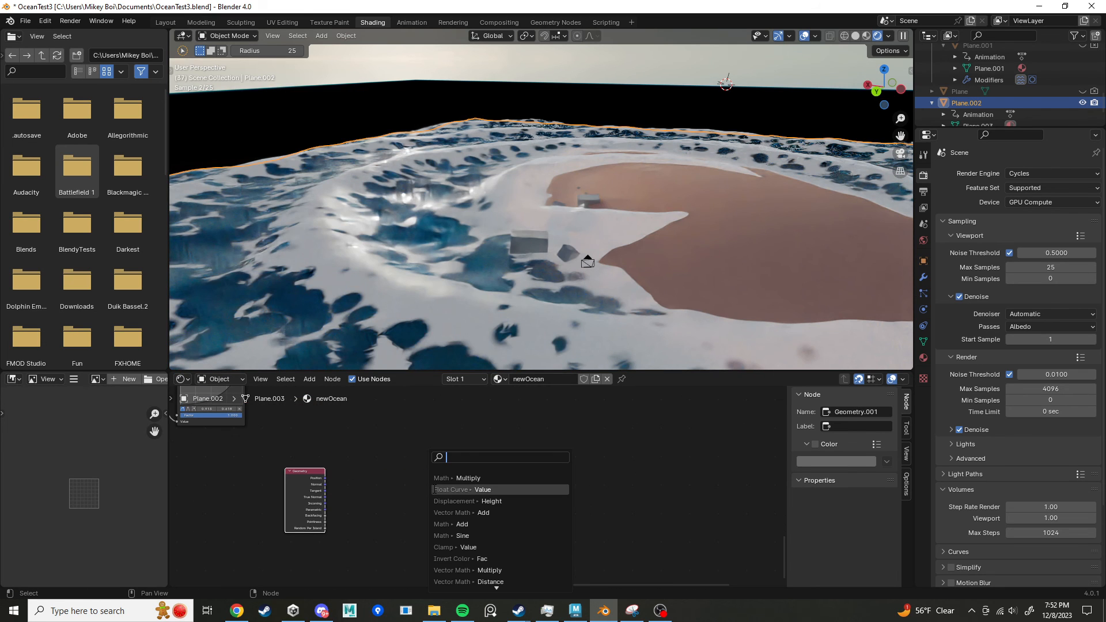
pyautogui.write('noi')
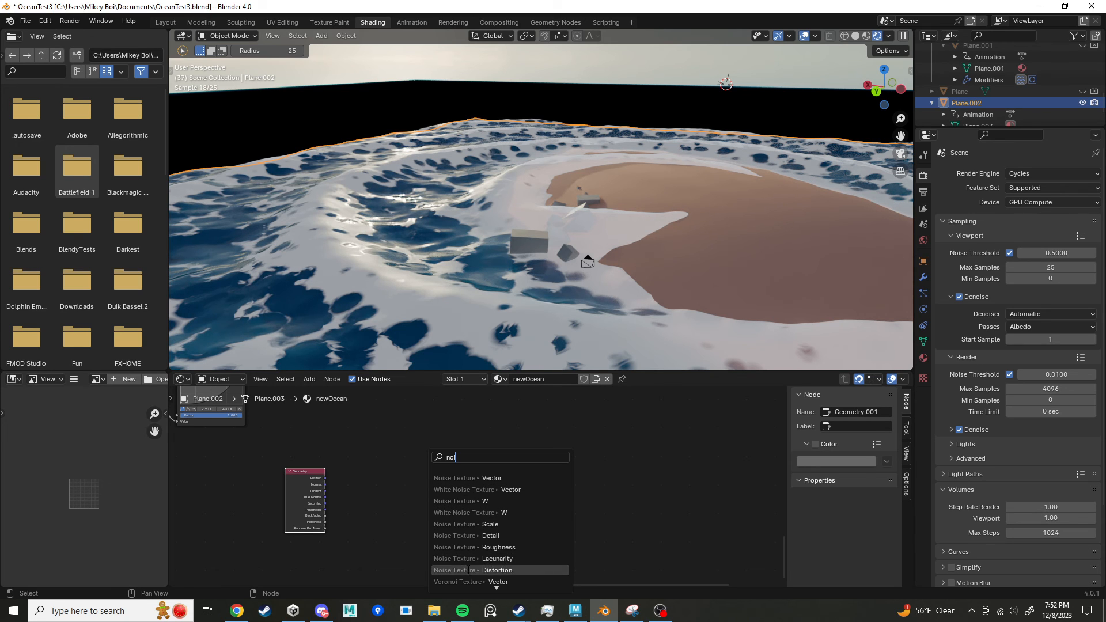
pyautogui.click(473, 478)
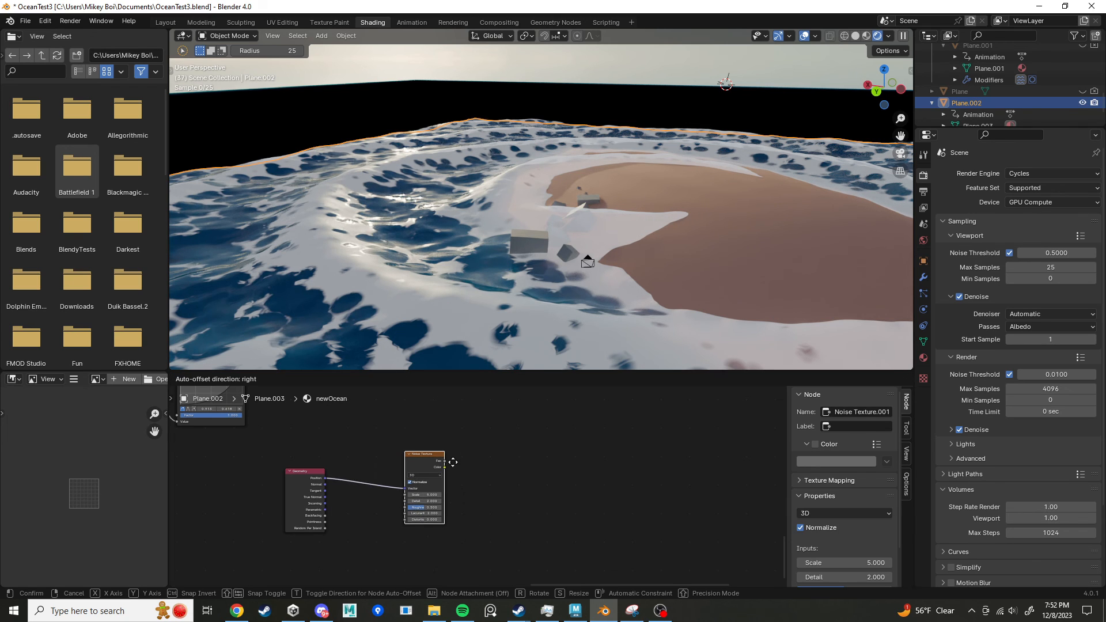
pyautogui.click(454, 455)
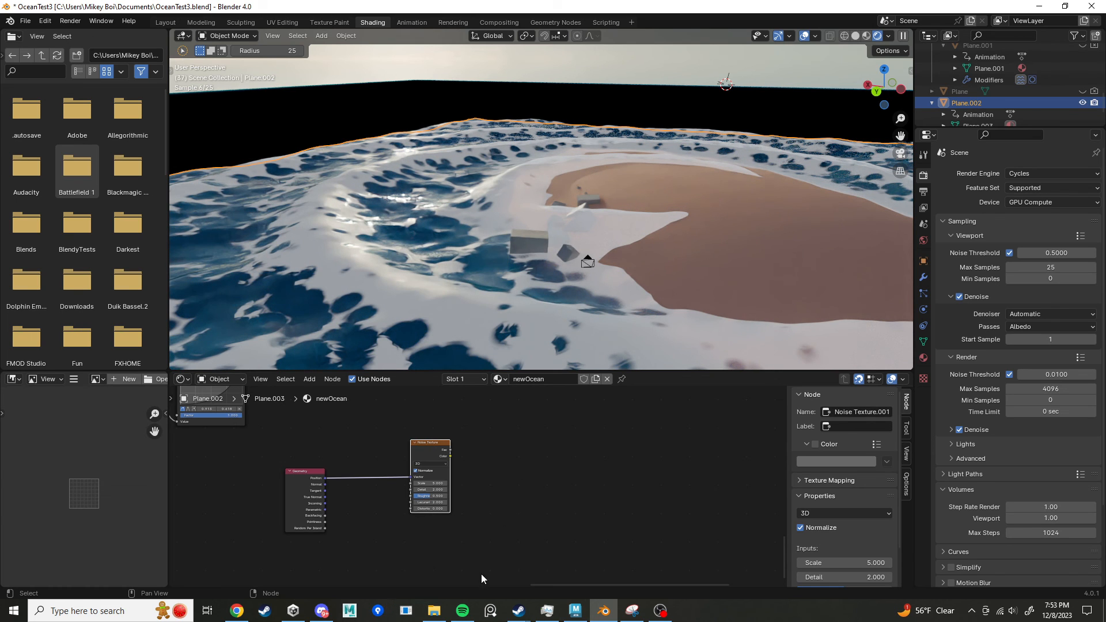
# Step: Switch to Chrome and search Google Images for "perlin noise" in place of the wind waker ocean search
pyautogui.click(237, 610)
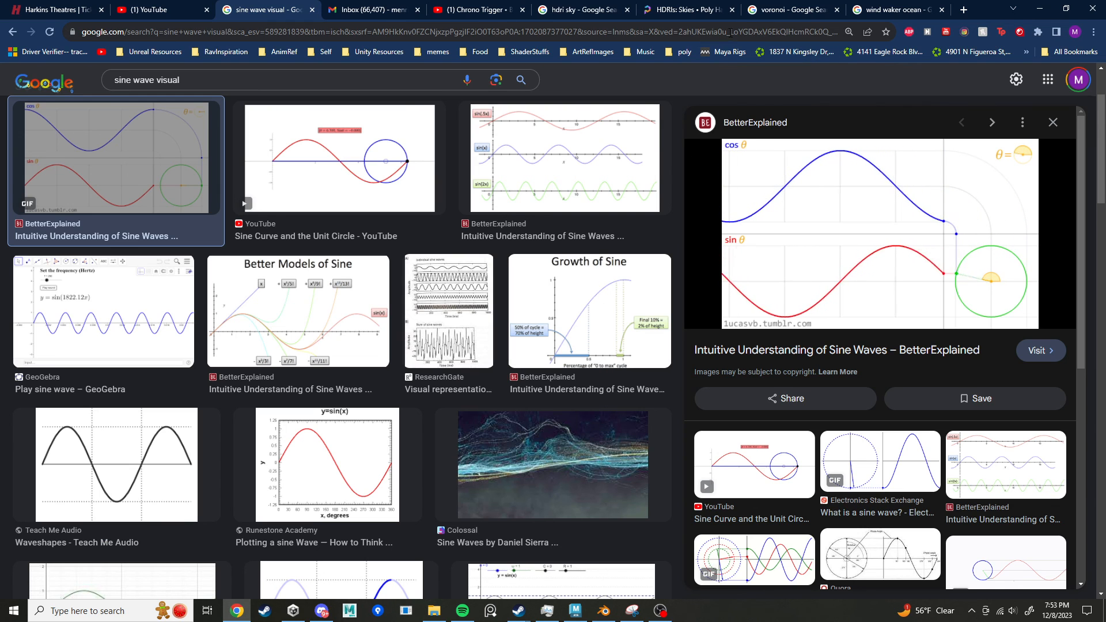
pyautogui.click(887, 11)
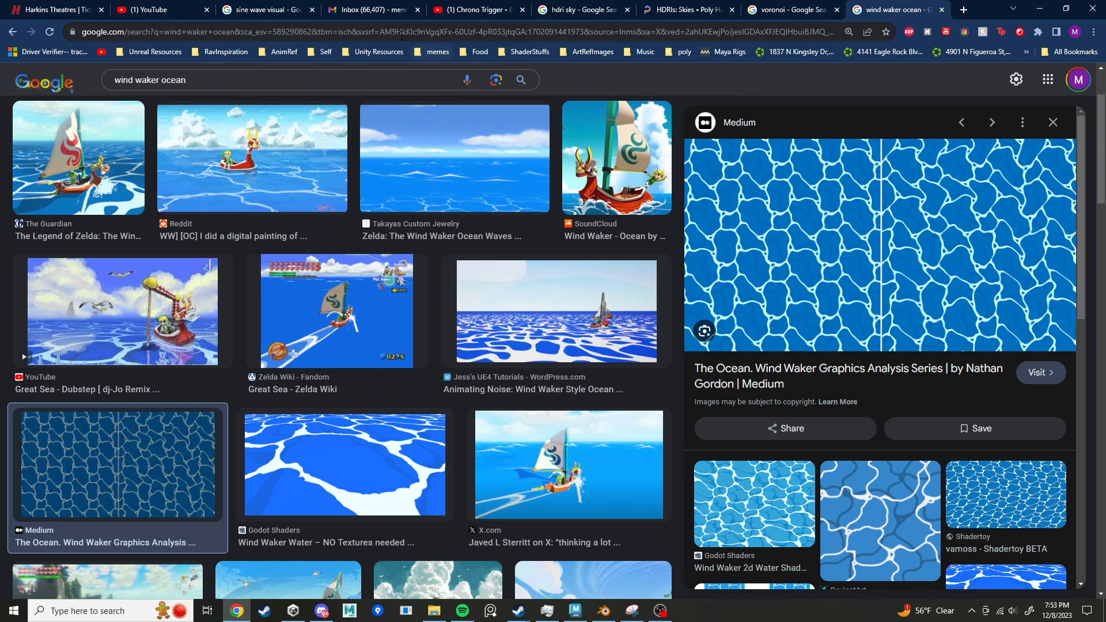
pyautogui.doubleClick(402, 35)
pyautogui.tripleClick(287, 79)
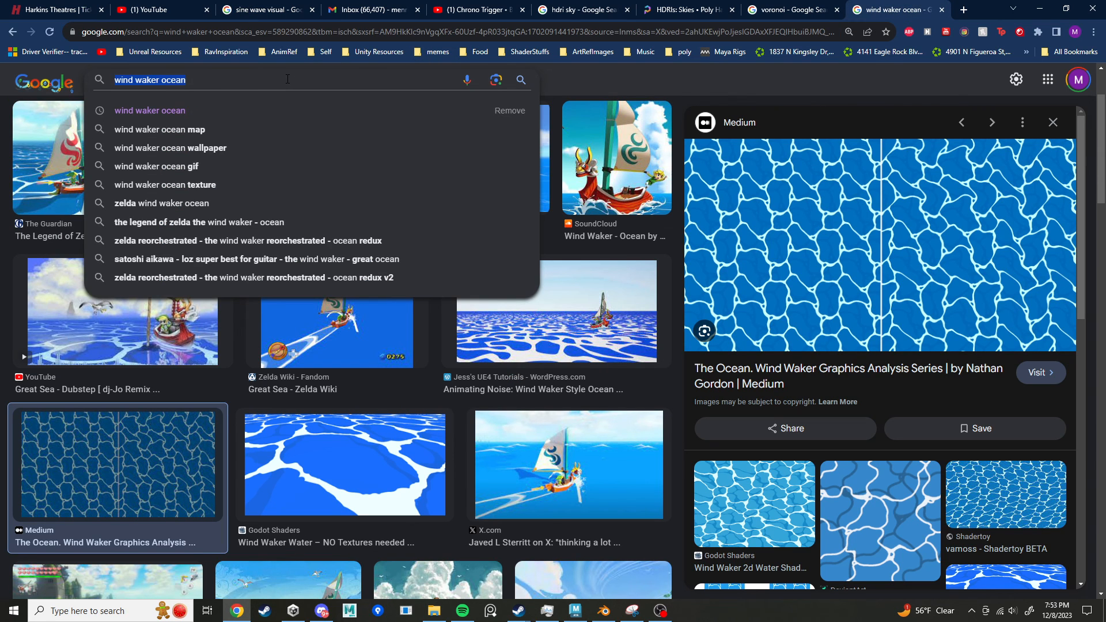
pyautogui.write('perlin')
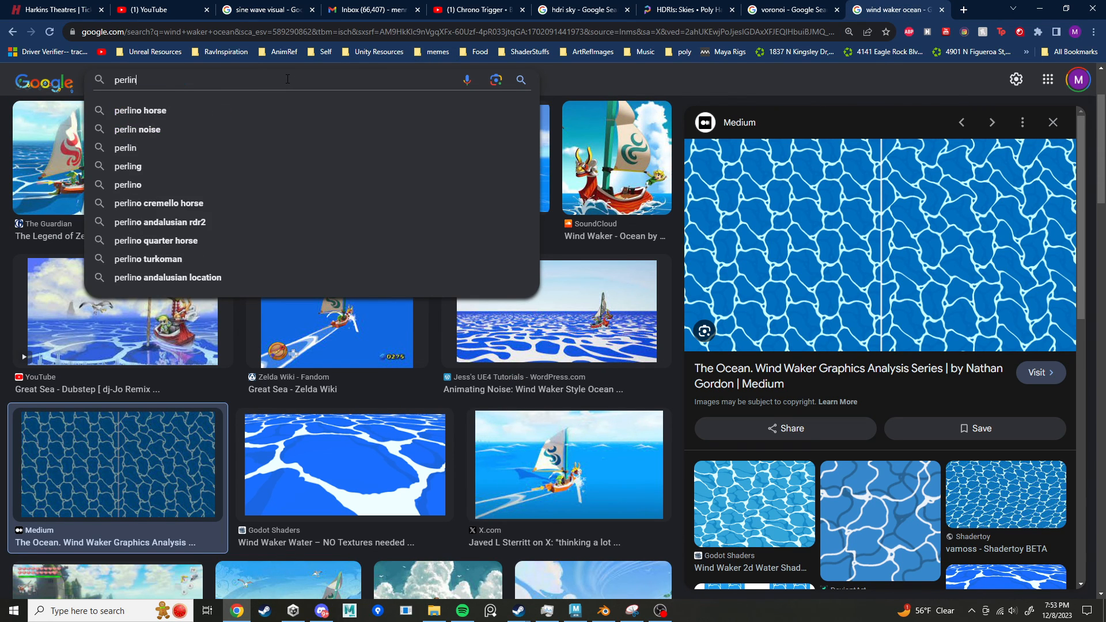
pyautogui.write(' noise')
pyautogui.press('Return')
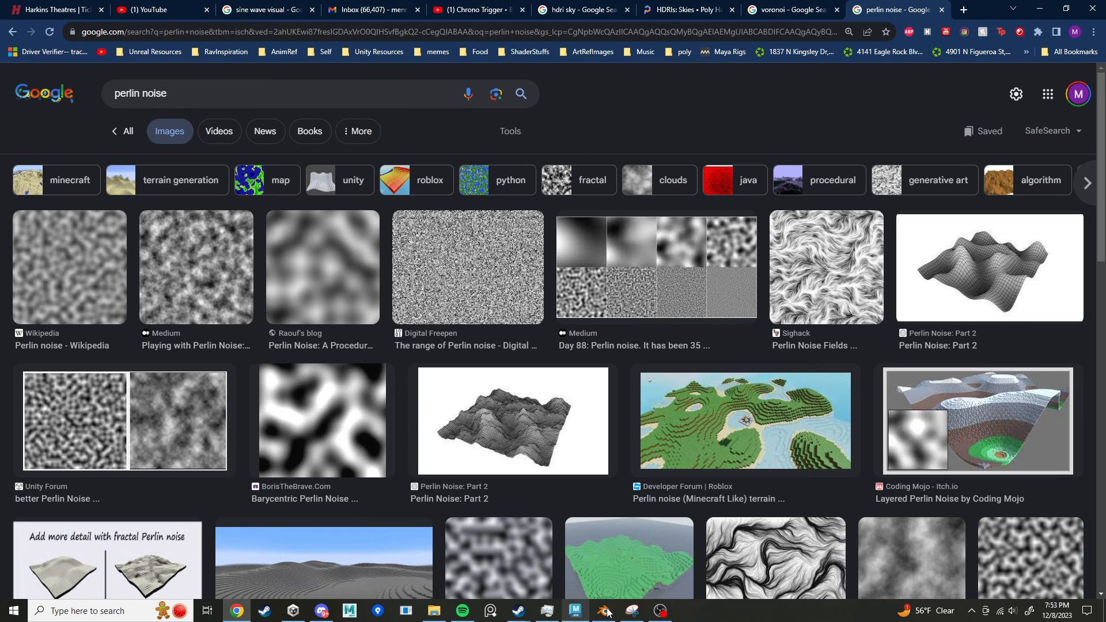
# Step: Switch back to Blender and feed the Displacement node's Height directly from the new Noise Texture's Fac output
pyautogui.moveTo(603, 612)
pyautogui.click(606, 572)
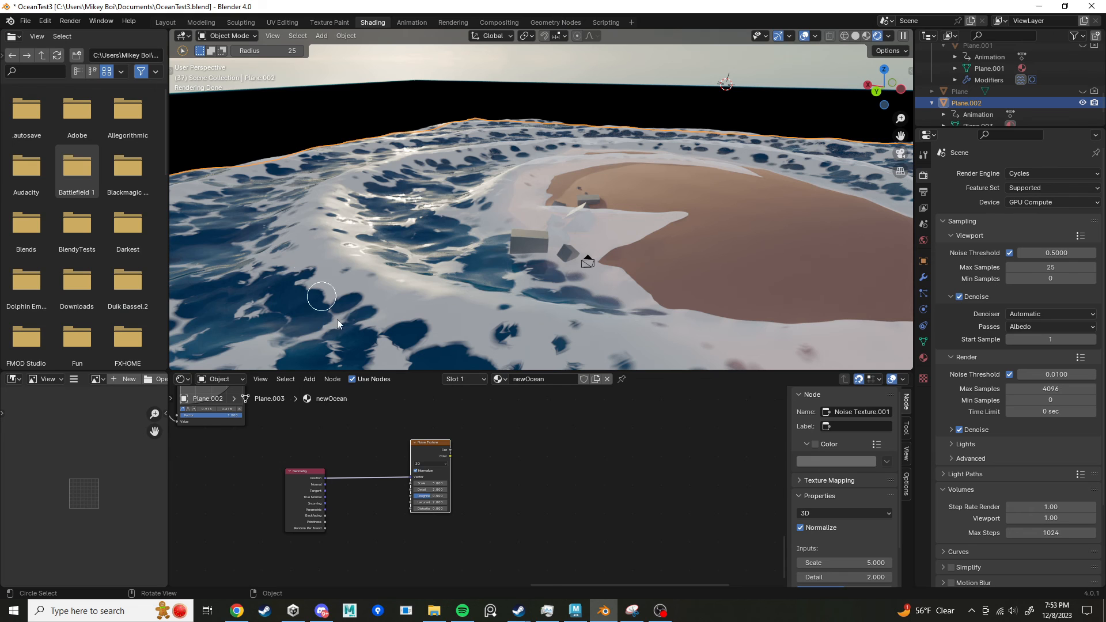
pyautogui.scroll(2, 473, 490)
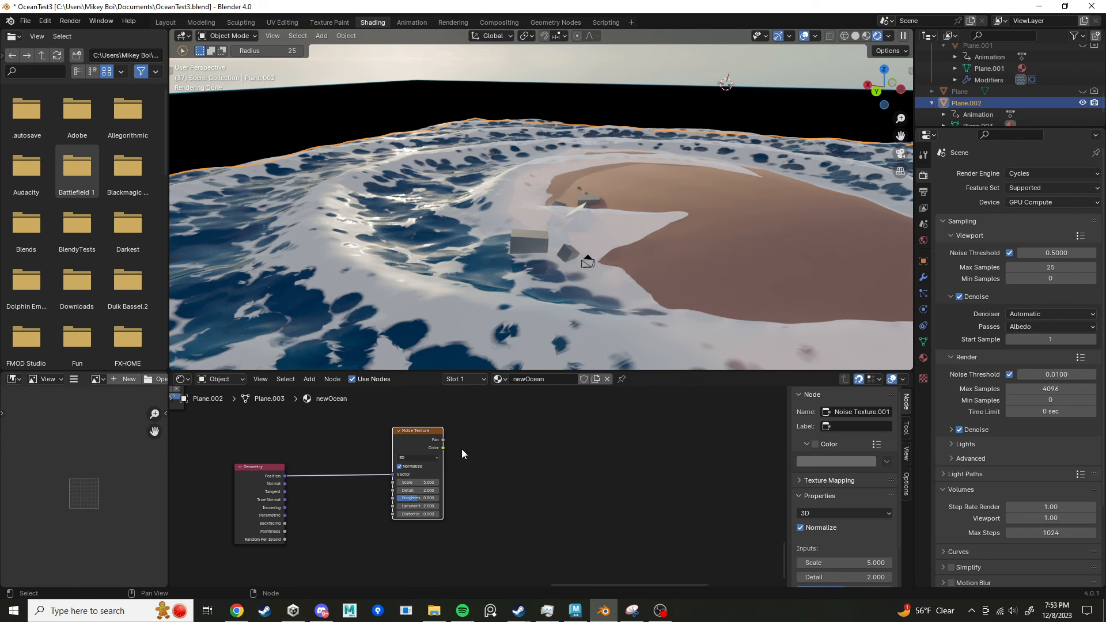
pyautogui.moveTo(462, 450); pyautogui.dragTo(422, 518, button='middle')
pyautogui.scroll(-5, 425, 509)
pyautogui.scroll(1, 457, 513)
pyautogui.scroll(-1, 470, 452)
pyautogui.scroll(-1, 420, 515)
pyautogui.scroll(1, 416, 531)
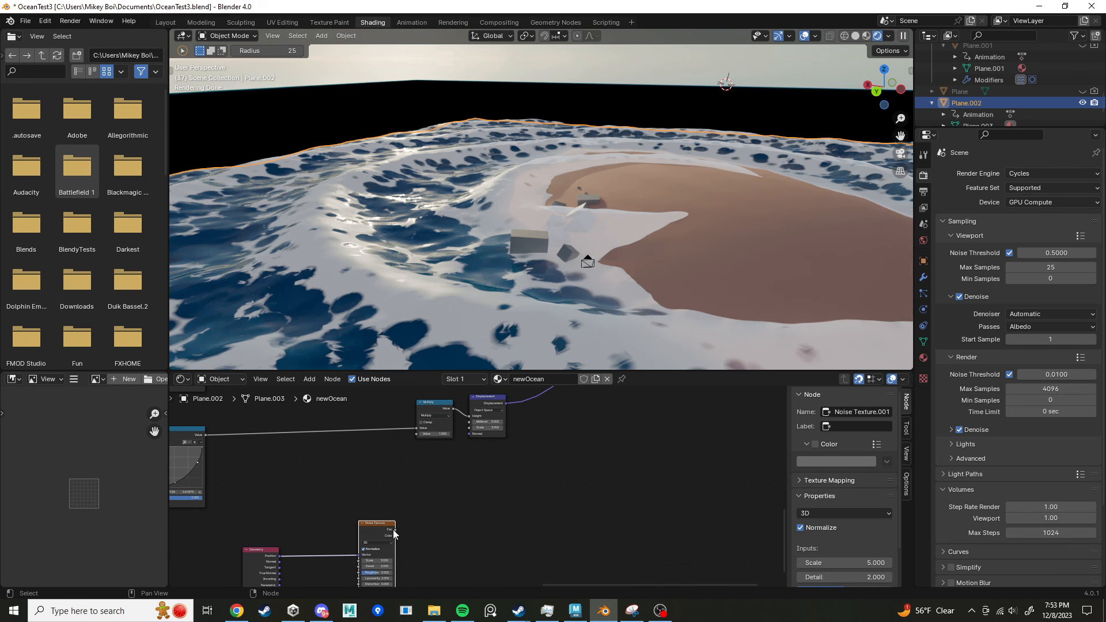
pyautogui.moveTo(395, 530); pyautogui.dragTo(468, 424)
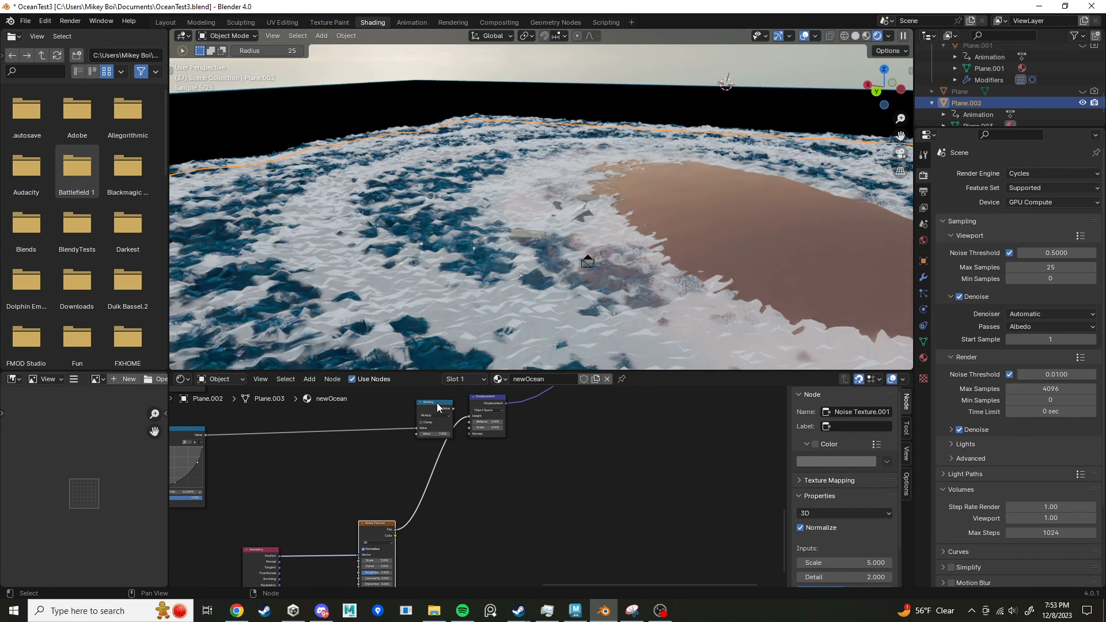
# Step: Move the displacement Multiply node aside and add another Multiply node fed by the Noise Texture's Fac output below the Displacement node
pyautogui.moveTo(437, 408); pyautogui.dragTo(374, 412)
pyautogui.scroll(-6, 498, 457)
pyautogui.moveTo(500, 467); pyautogui.dragTo(478, 461, button='middle')
pyautogui.scroll(6, 442, 481)
pyautogui.moveTo(369, 514); pyautogui.dragTo(411, 469)
pyautogui.write('mul')
pyautogui.click(444, 479)
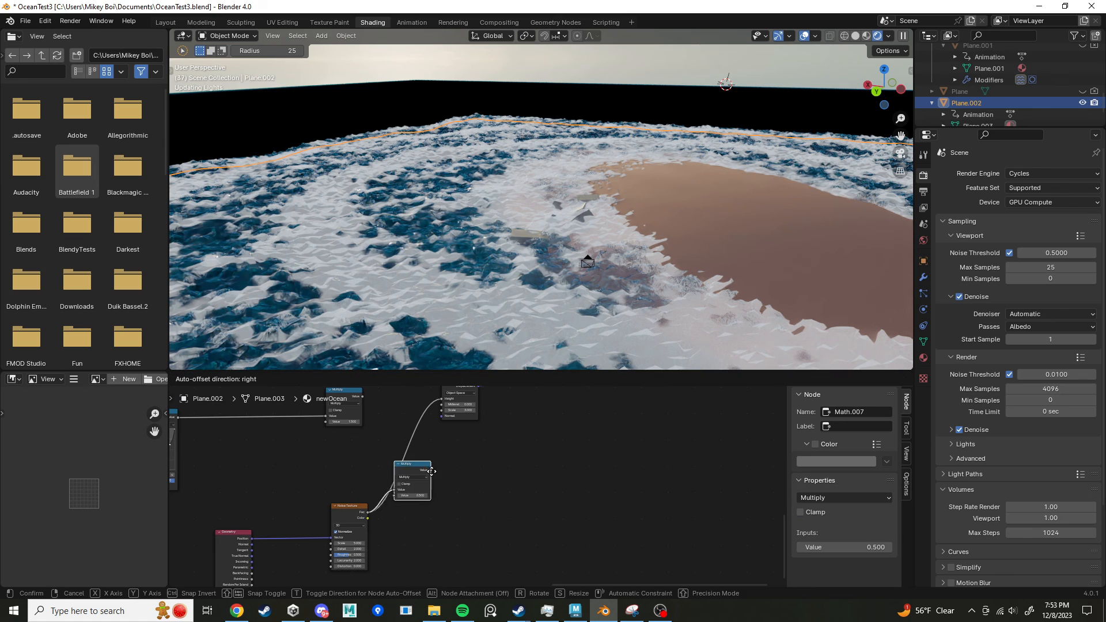
pyautogui.click(442, 461)
pyautogui.moveTo(486, 465); pyautogui.dragTo(540, 532, button='middle')
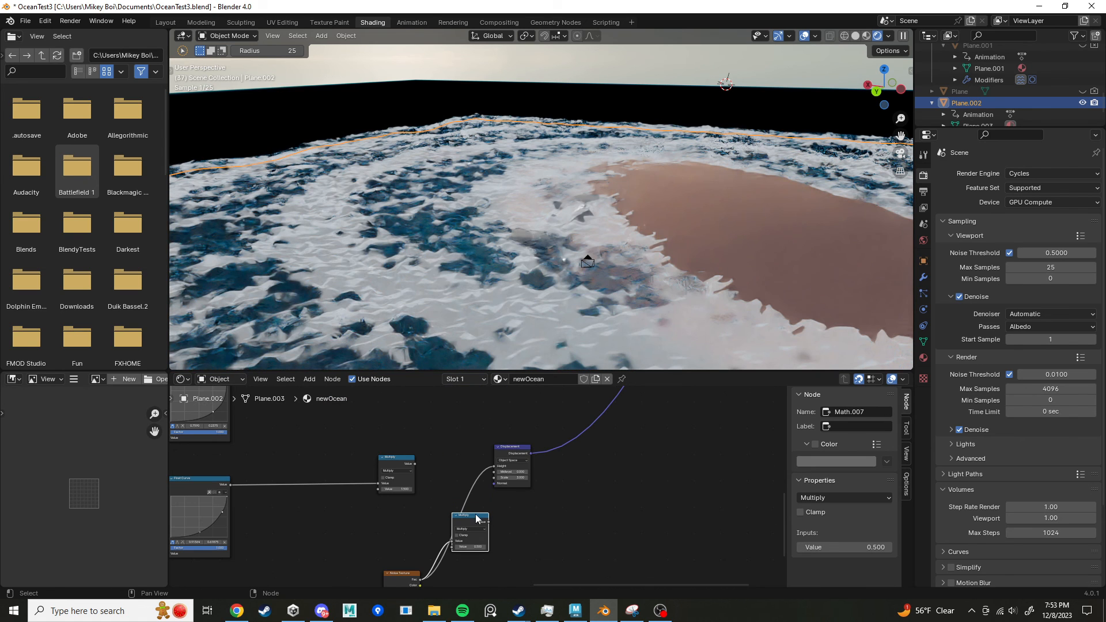
pyautogui.moveTo(487, 516); pyautogui.dragTo(496, 519)
# Step: Feed the foam Color Ramp's Color output into the second input of the new noise Multiply node
pyautogui.scroll(-7, 496, 494)
pyautogui.moveTo(498, 435); pyautogui.dragTo(491, 493, button='middle')
pyautogui.scroll(-3, 491, 492)
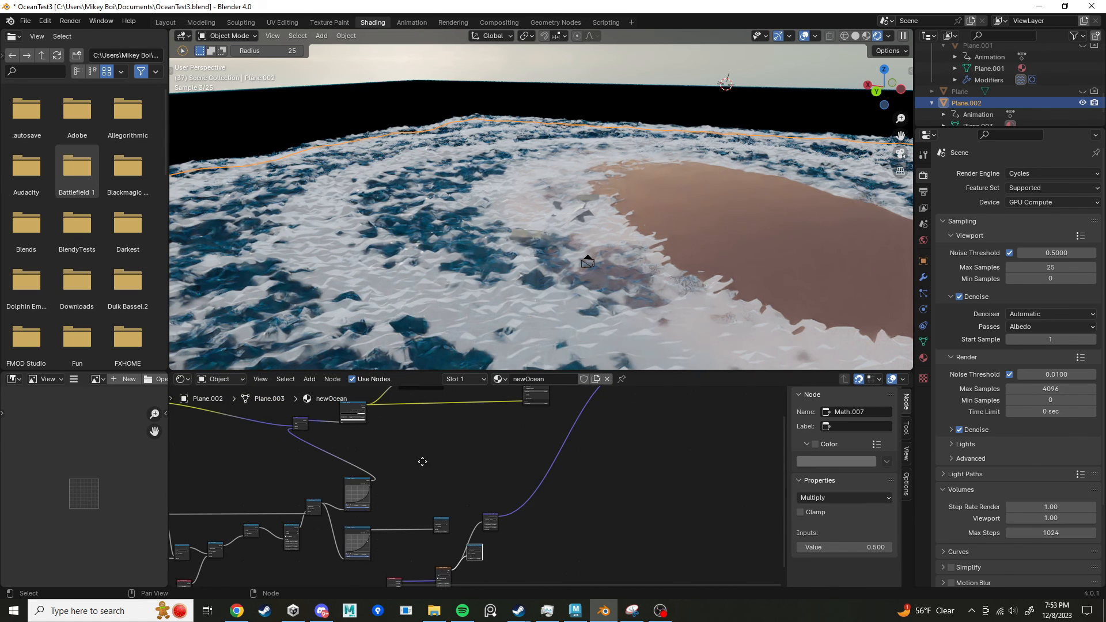
pyautogui.moveTo(422, 462); pyautogui.dragTo(427, 489, button='middle')
pyautogui.moveTo(364, 424); pyautogui.dragTo(474, 502)
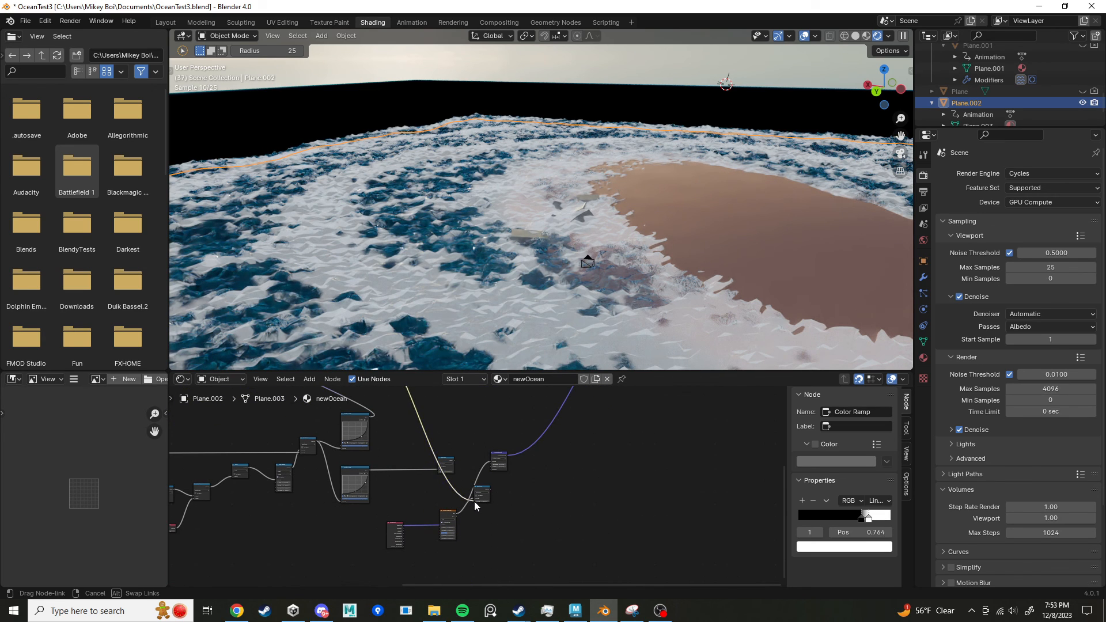
pyautogui.scroll(3, 487, 519)
pyautogui.scroll(5, 492, 525)
pyautogui.scroll(-5, 492, 524)
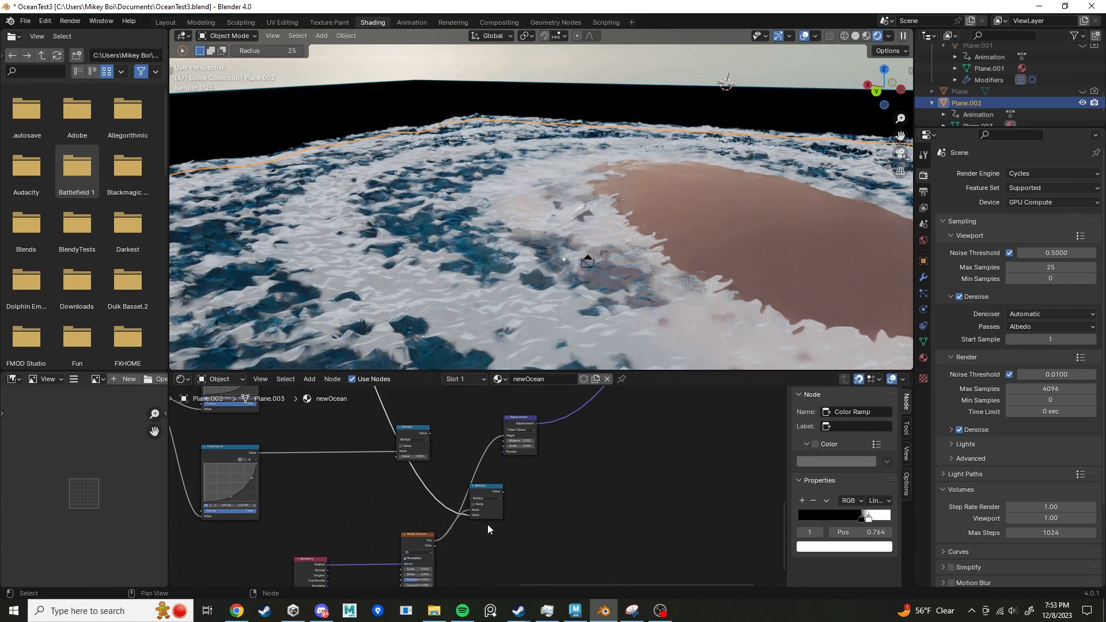
# Step: Feed the Displacement node's Height from the foam noise Multiply and move that Multiply node farther from the Displacement node
pyautogui.scroll(-4, 485, 519)
pyautogui.moveTo(422, 392); pyautogui.dragTo(445, 478, button='middle')
pyautogui.scroll(-1, 446, 478)
pyautogui.moveTo(414, 443); pyautogui.dragTo(454, 482, button='middle')
pyautogui.scroll(2, 454, 482)
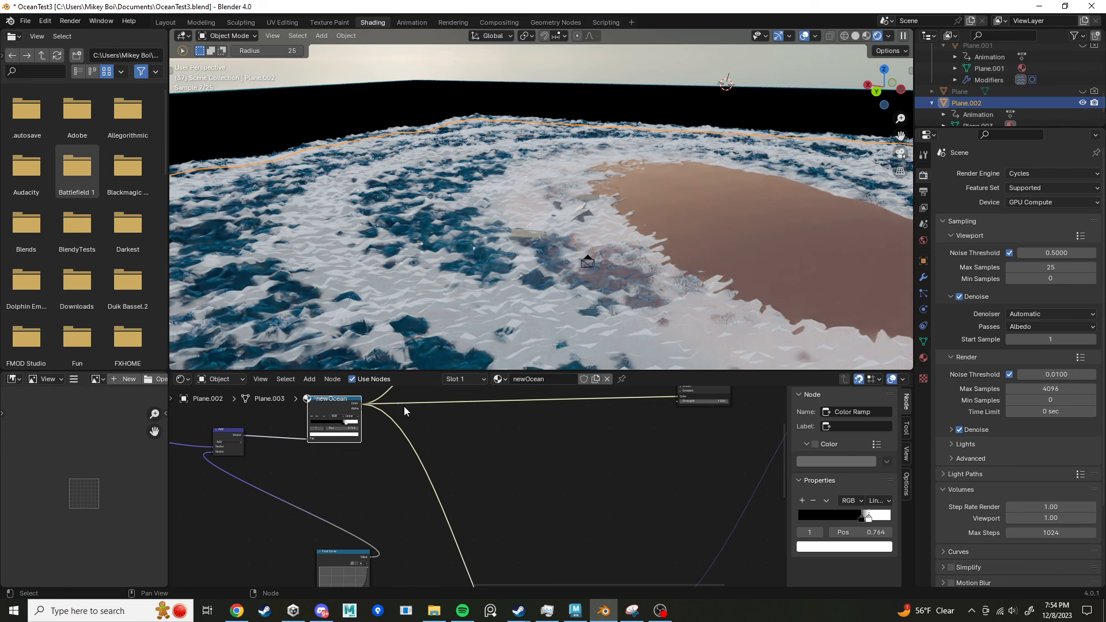
pyautogui.moveTo(499, 516); pyautogui.dragTo(428, 388, button='middle')
pyautogui.moveTo(471, 432); pyautogui.dragTo(437, 341, button='middle')
pyautogui.scroll(4, 510, 459)
pyautogui.moveTo(496, 482); pyautogui.dragTo(468, 527, button='middle')
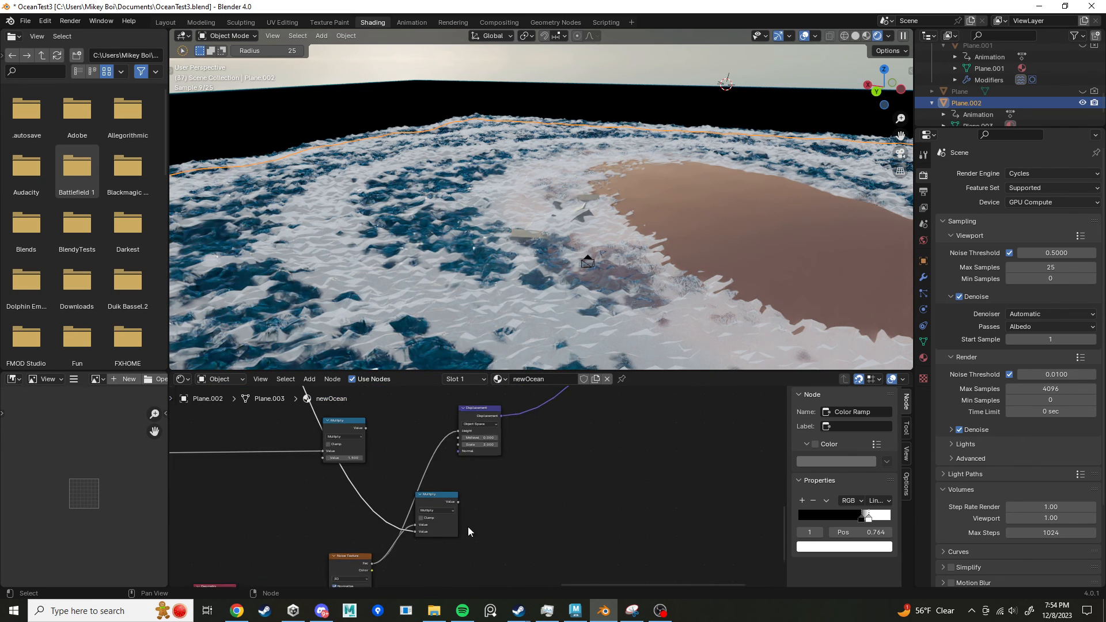
pyautogui.moveTo(461, 500); pyautogui.dragTo(522, 425)
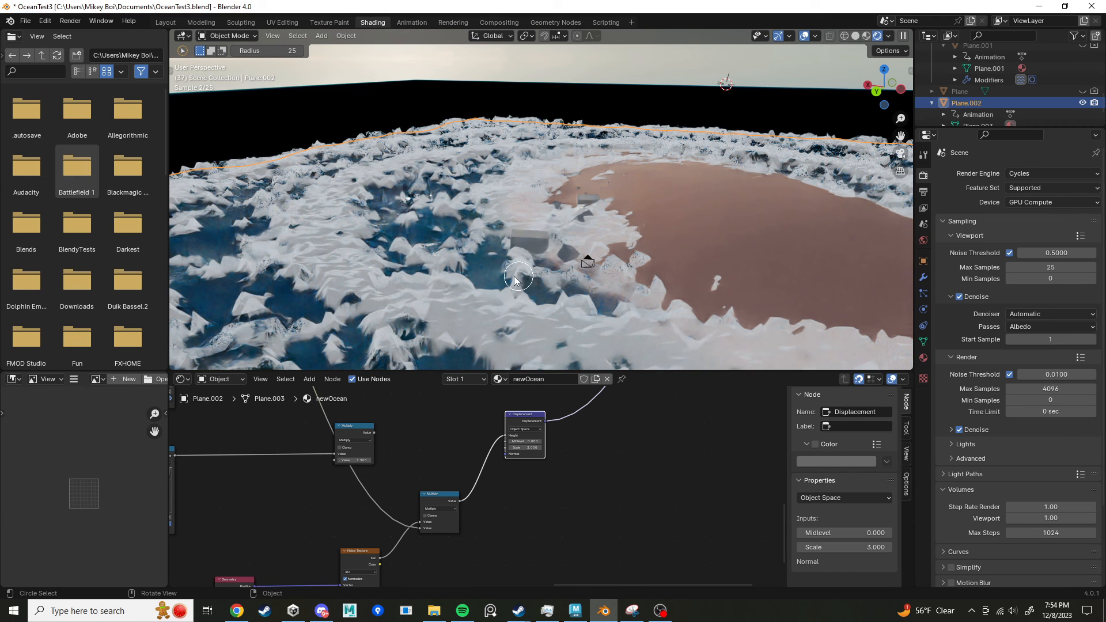
pyautogui.scroll(2, 534, 456)
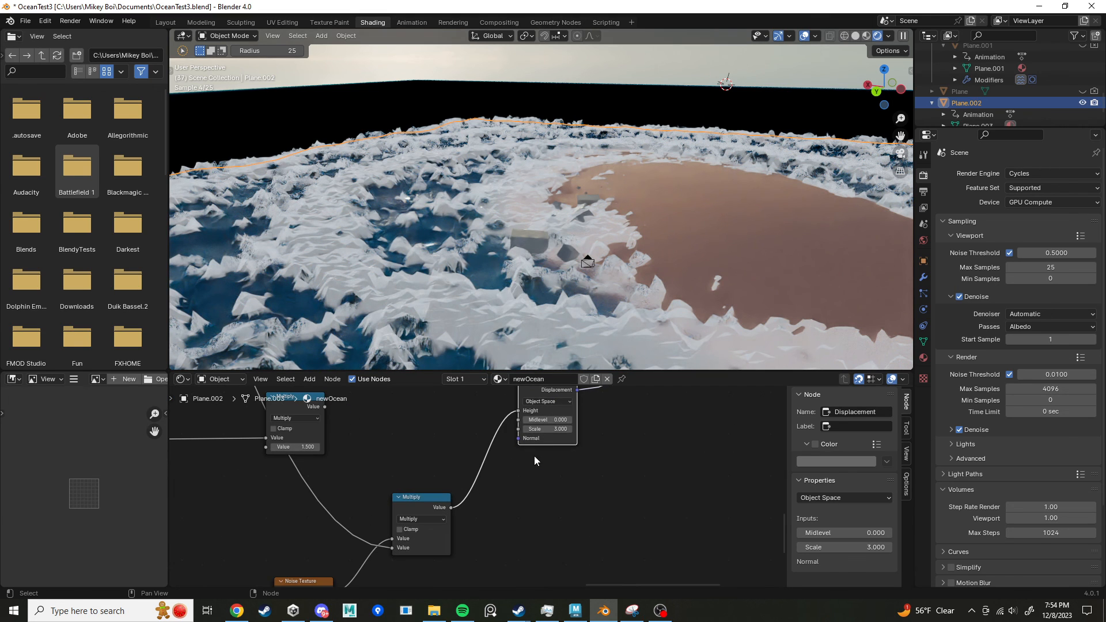
pyautogui.moveTo(446, 517); pyautogui.dragTo(404, 532)
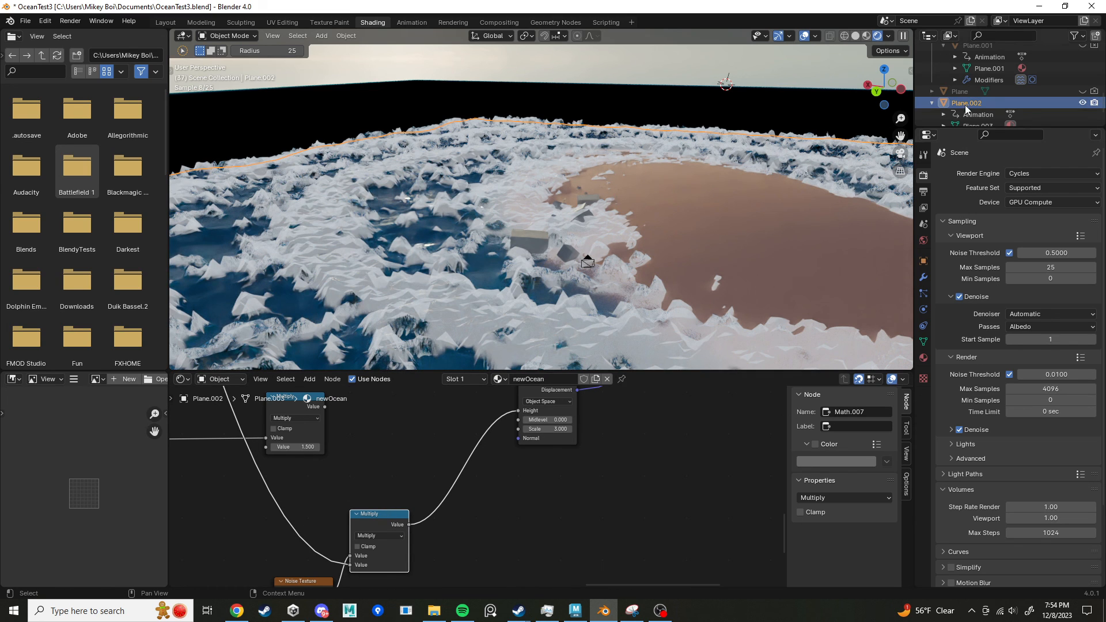
# Step: Add a Subdivision Surface modifier to Plane.002 with 2 viewport levels and 4 render levels
pyautogui.scroll(-2, 966, 104)
pyautogui.click(1010, 114)
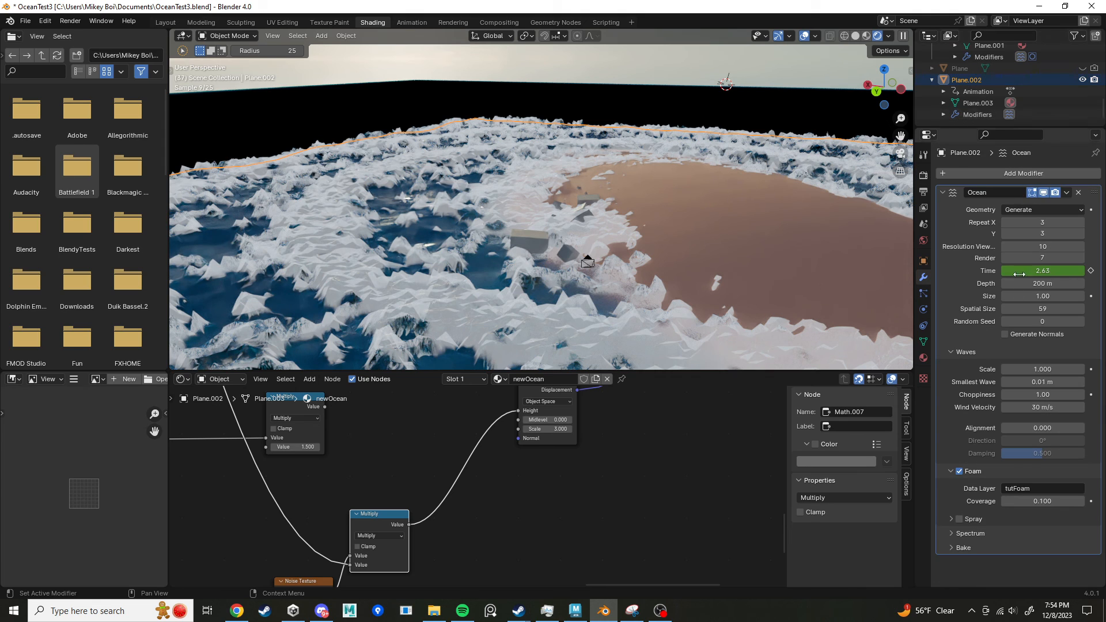
pyautogui.click(1010, 171)
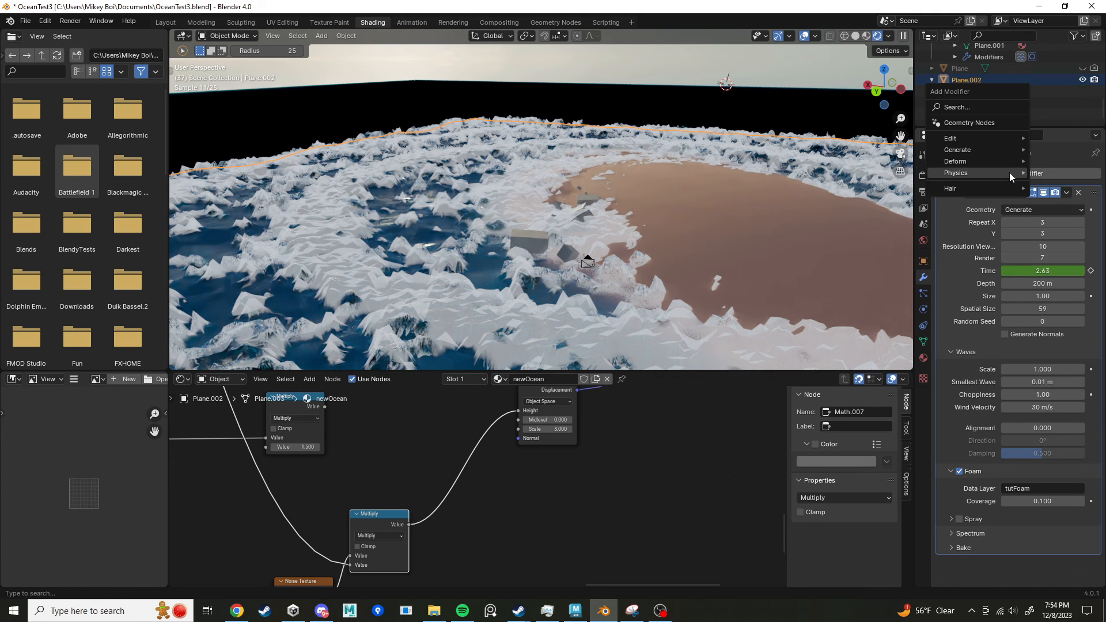
pyautogui.moveTo(985, 151)
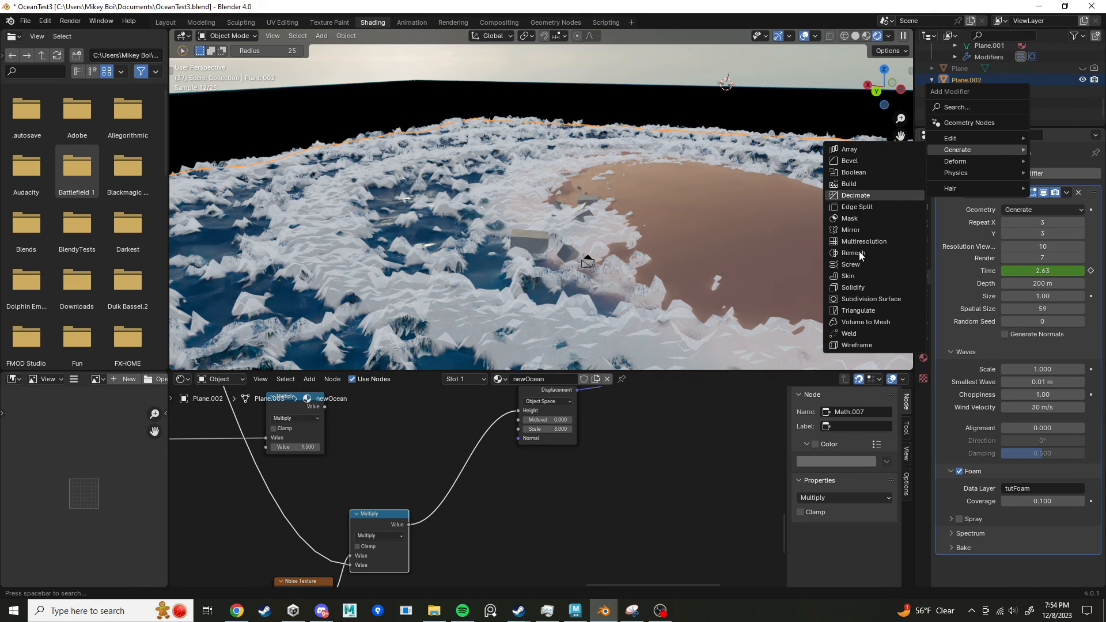
pyautogui.click(865, 298)
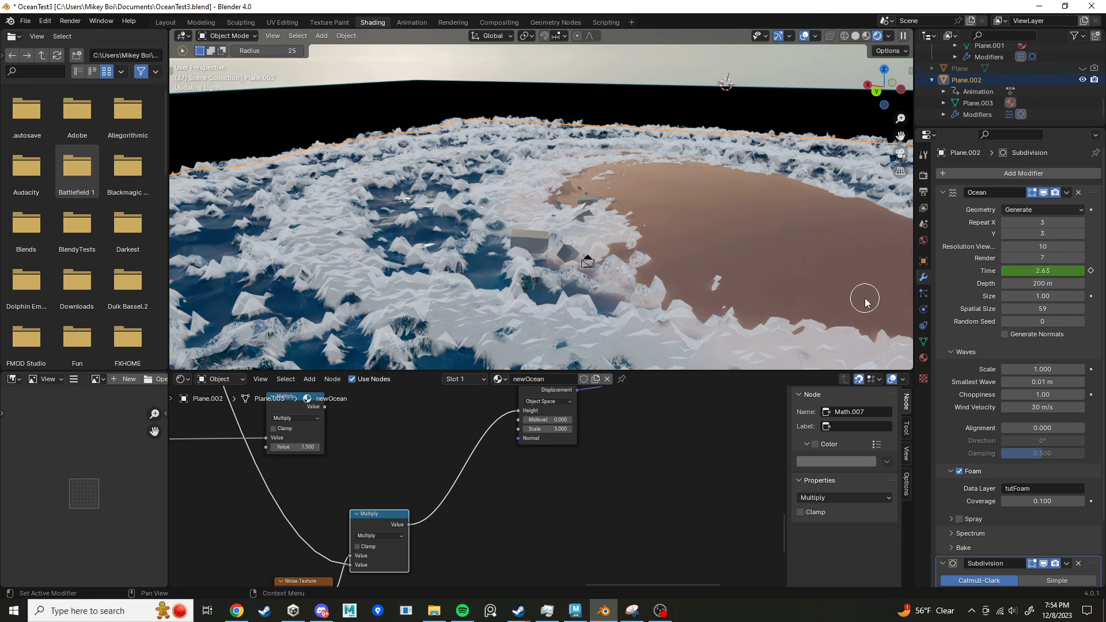
pyautogui.scroll(-3, 1008, 369)
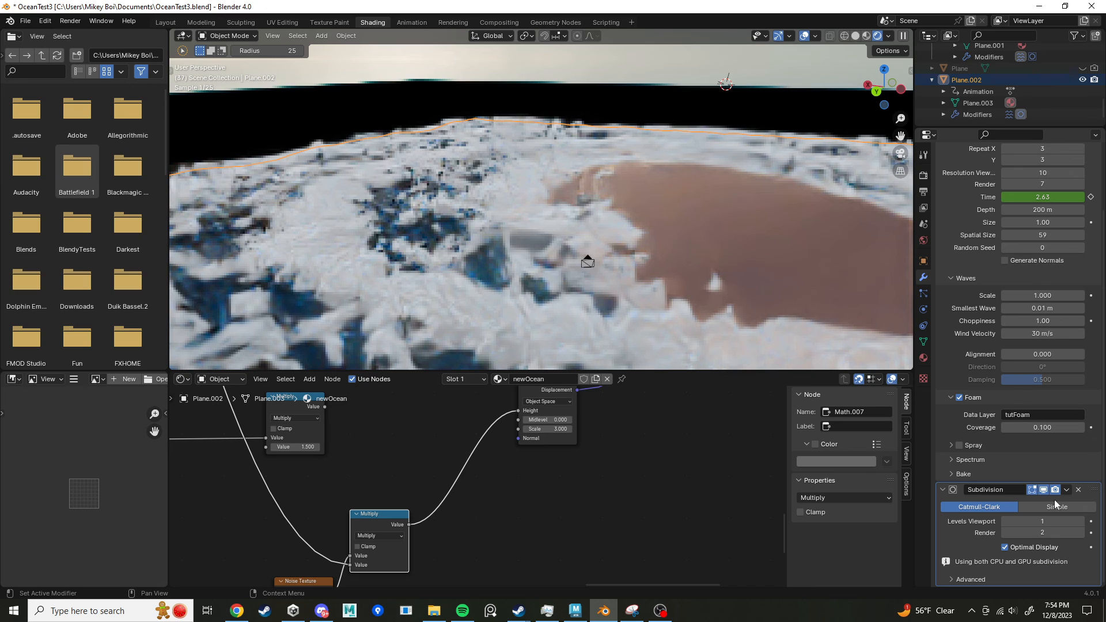
pyautogui.click(1082, 533)
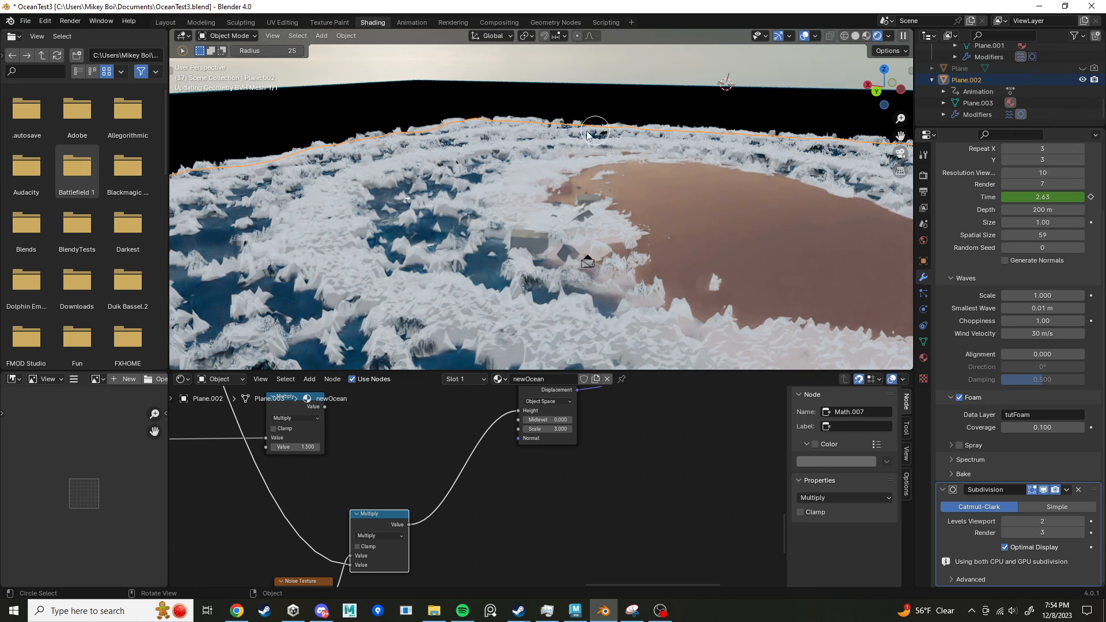
pyautogui.click(1081, 533)
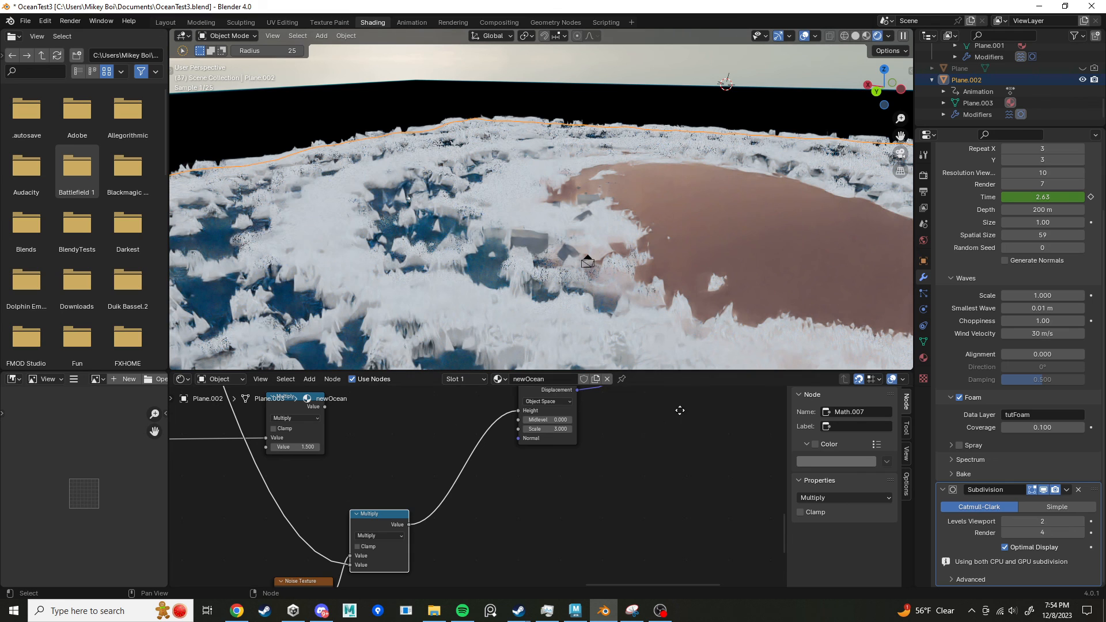
# Step: Add a second Multiply node fed by the foam noise Multiply's output and place it beside that node
pyautogui.moveTo(679, 410); pyautogui.dragTo(861, 299, button='middle')
pyautogui.moveTo(577, 527); pyautogui.dragTo(487, 540, button='middle')
pyautogui.scroll(-3, 478, 504)
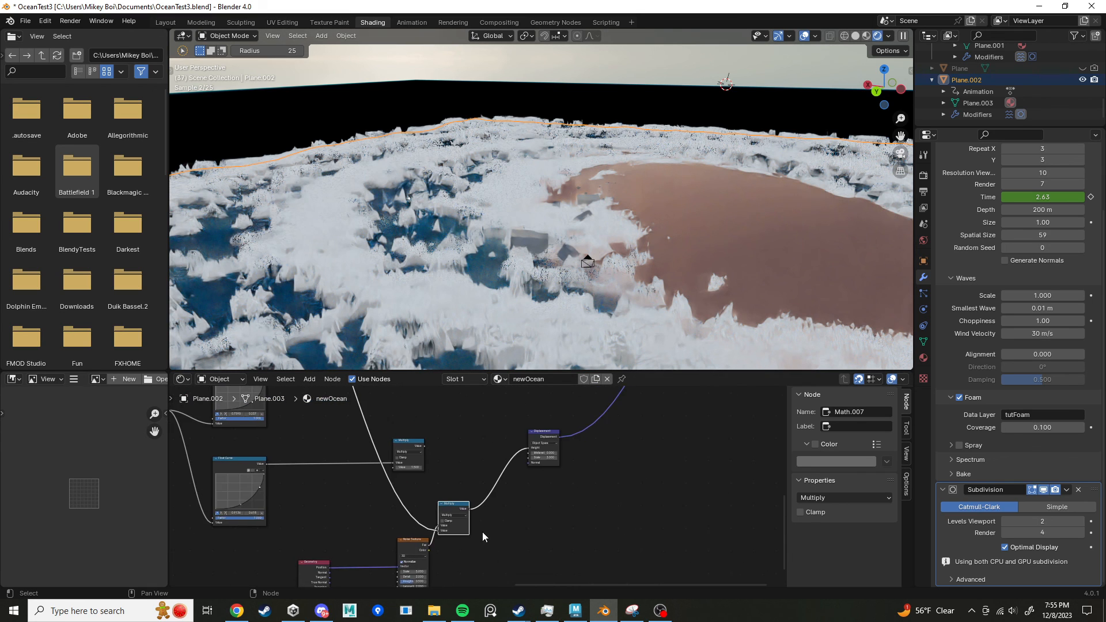
pyautogui.scroll(-1, 489, 531)
pyautogui.scroll(10, 508, 514)
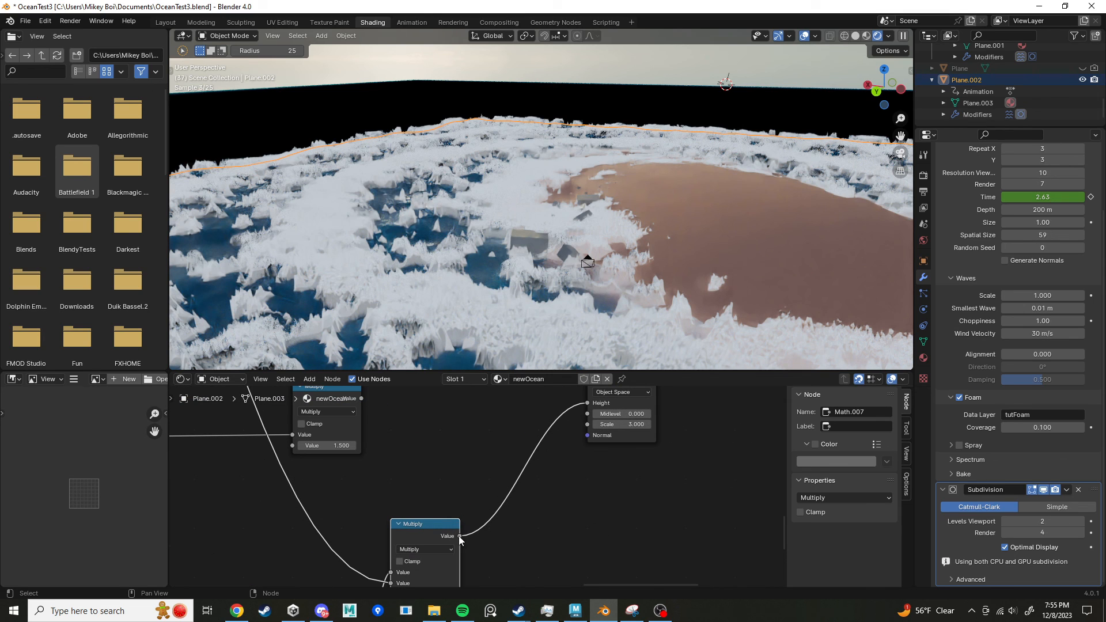
pyautogui.moveTo(459, 537); pyautogui.dragTo(510, 517)
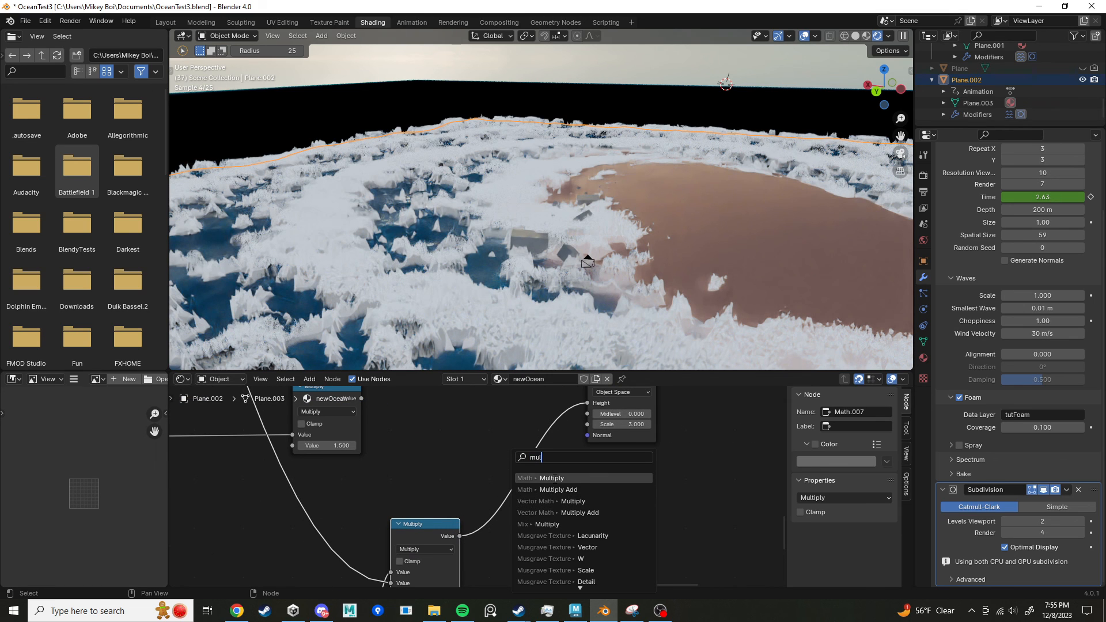
pyautogui.click(553, 478)
pyautogui.click(559, 465)
pyautogui.moveTo(662, 524); pyautogui.dragTo(658, 399, button='middle')
# Step: Add a Value node labelled foamHeightMult, set it to 0.2, and place it below the foam noise Multiply nodes
pyautogui.hotkey('shift', 'a')
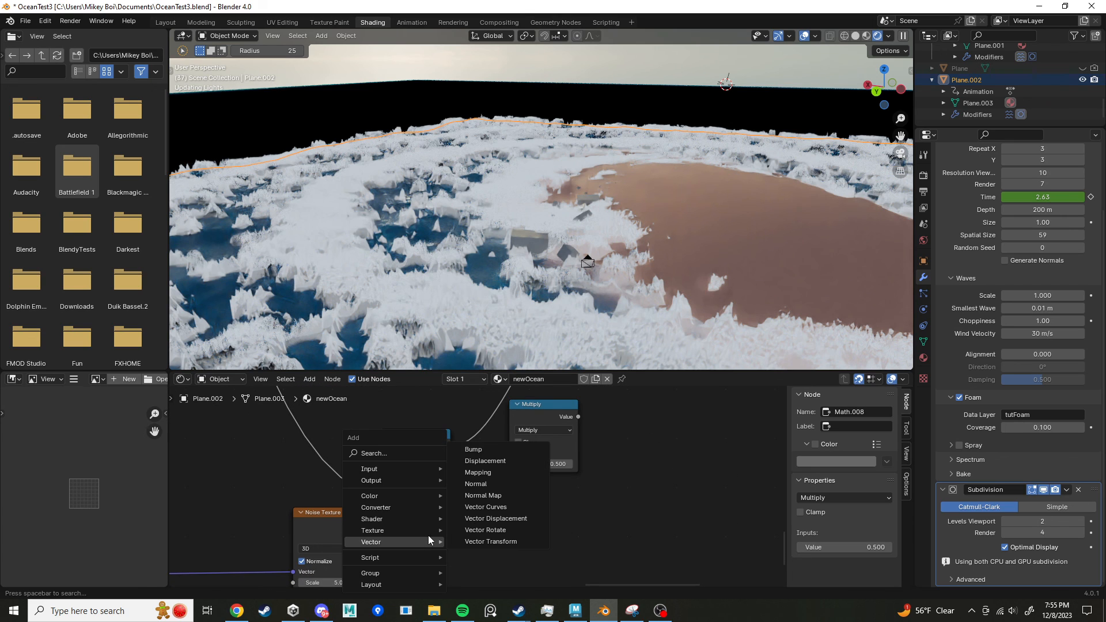
pyautogui.write('valu')
pyautogui.click(461, 478)
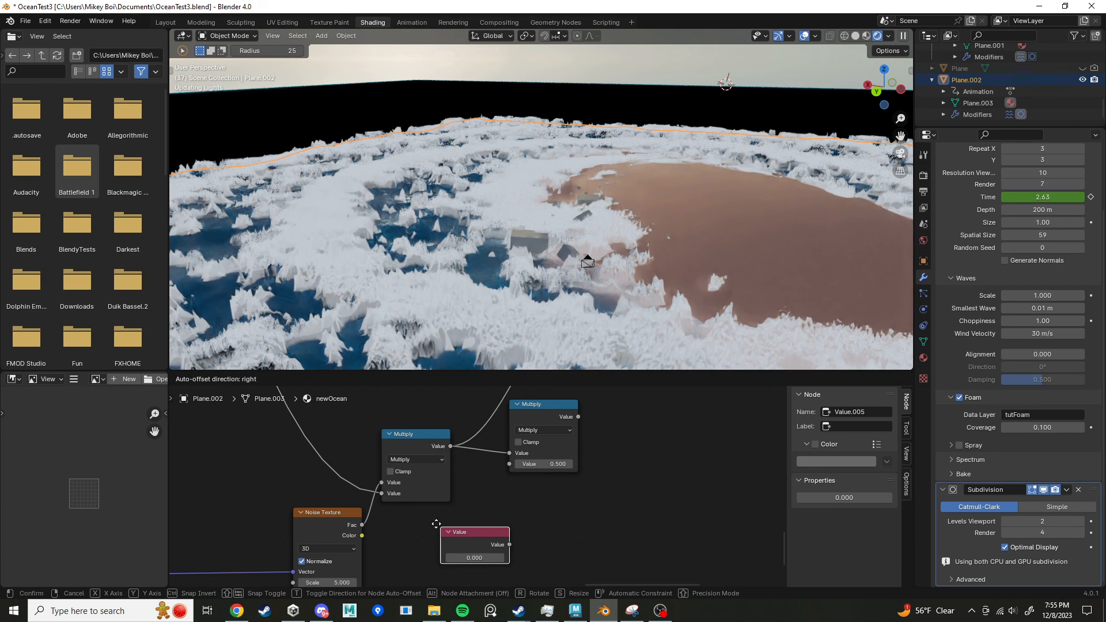
pyautogui.click(470, 549)
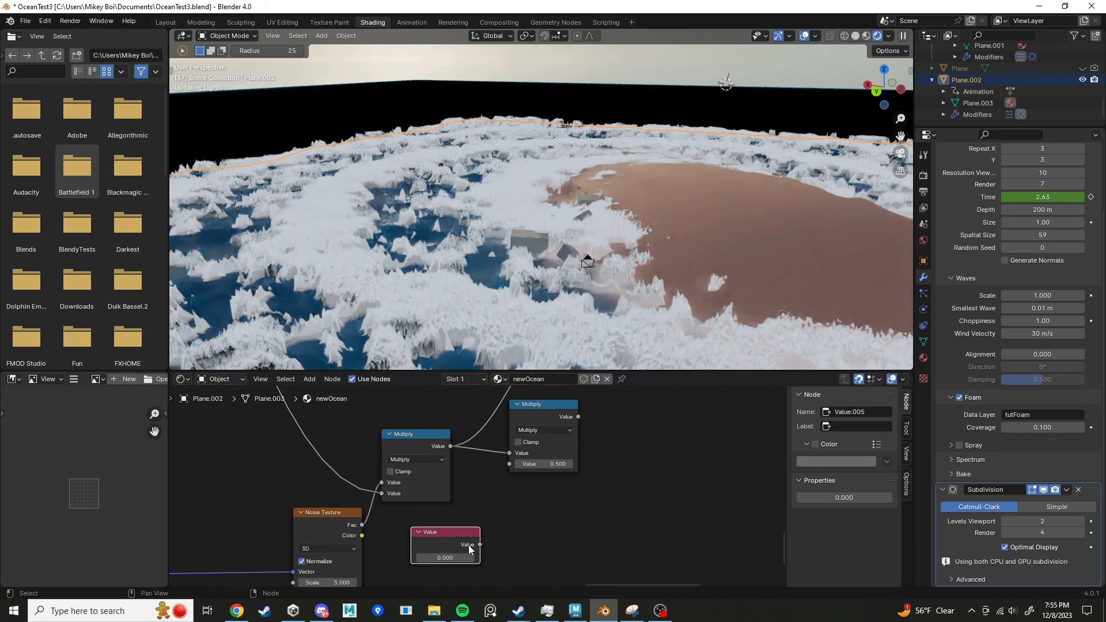
pyautogui.click(863, 424)
pyautogui.write('foam')
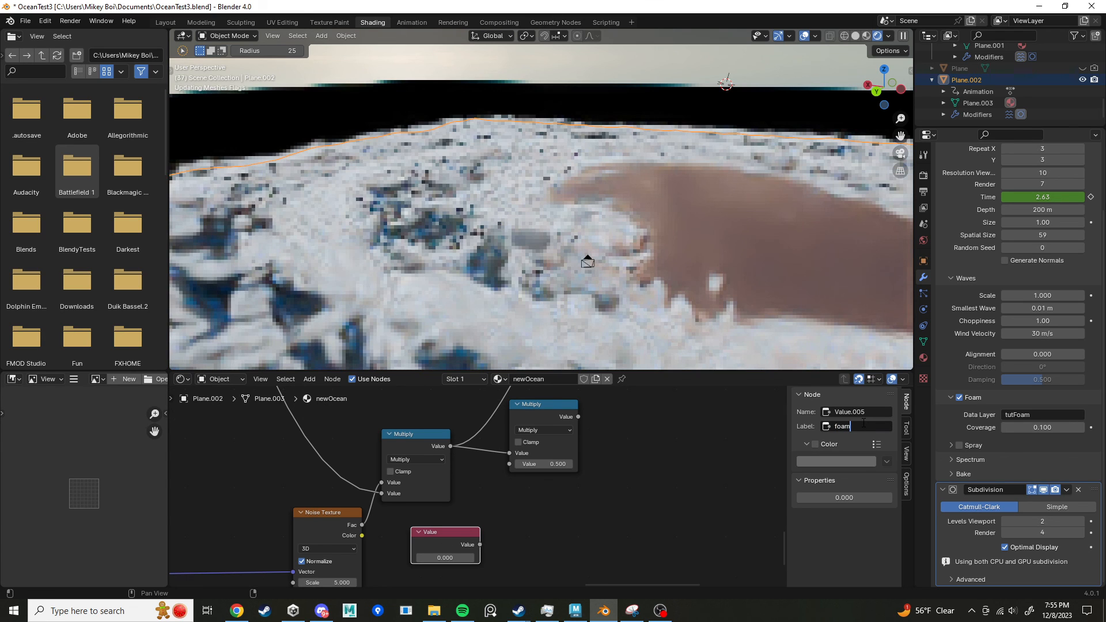
pyautogui.write('HeightMult')
pyautogui.press('Return')
pyautogui.moveTo(461, 531); pyautogui.dragTo(427, 556)
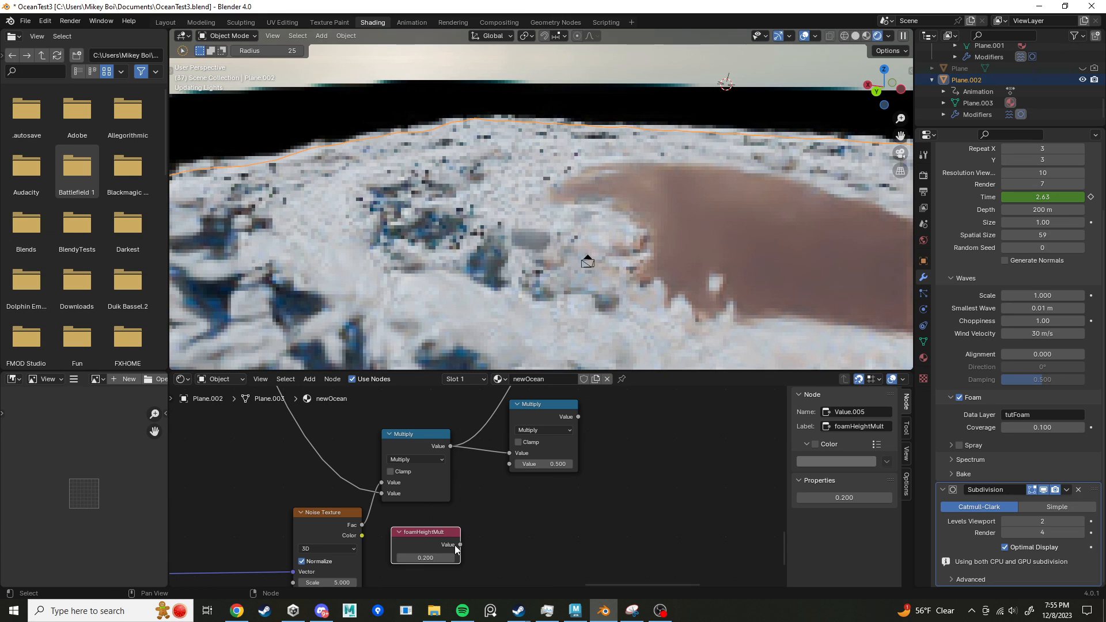
# Step: Feed foamHeightMult into the second foam Multiply node and that node's output into the Displacement node's Height
pyautogui.moveTo(461, 545); pyautogui.dragTo(509, 463)
pyautogui.scroll(-1, 526, 508)
pyautogui.moveTo(526, 508); pyautogui.dragTo(489, 571, button='middle')
pyautogui.scroll(-1, 538, 507)
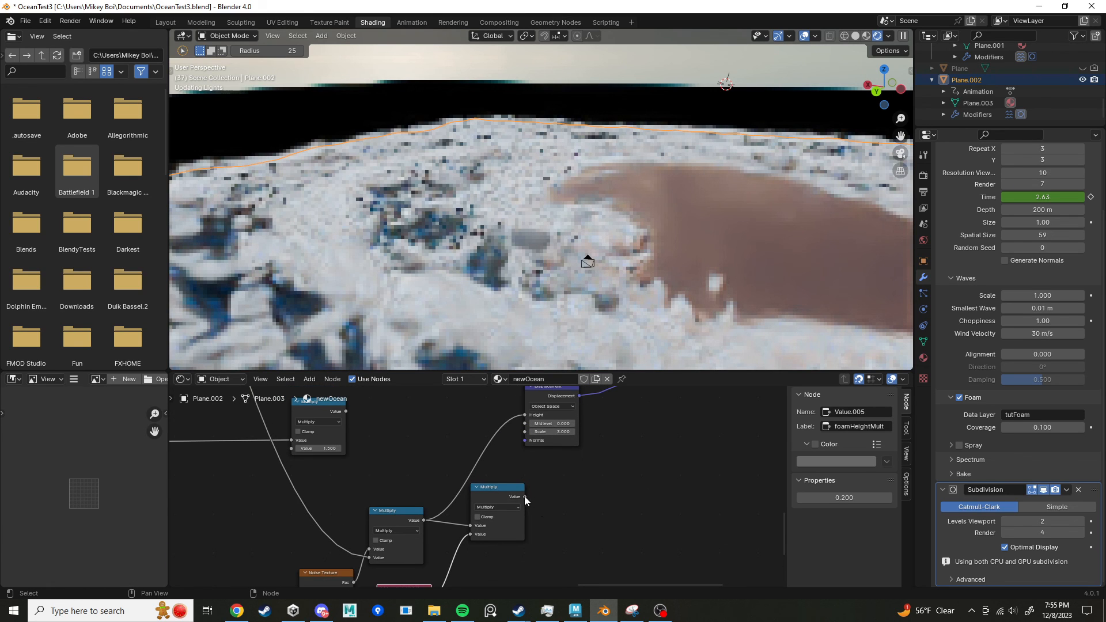
pyautogui.moveTo(526, 497); pyautogui.dragTo(524, 415)
pyautogui.scroll(-1, 539, 498)
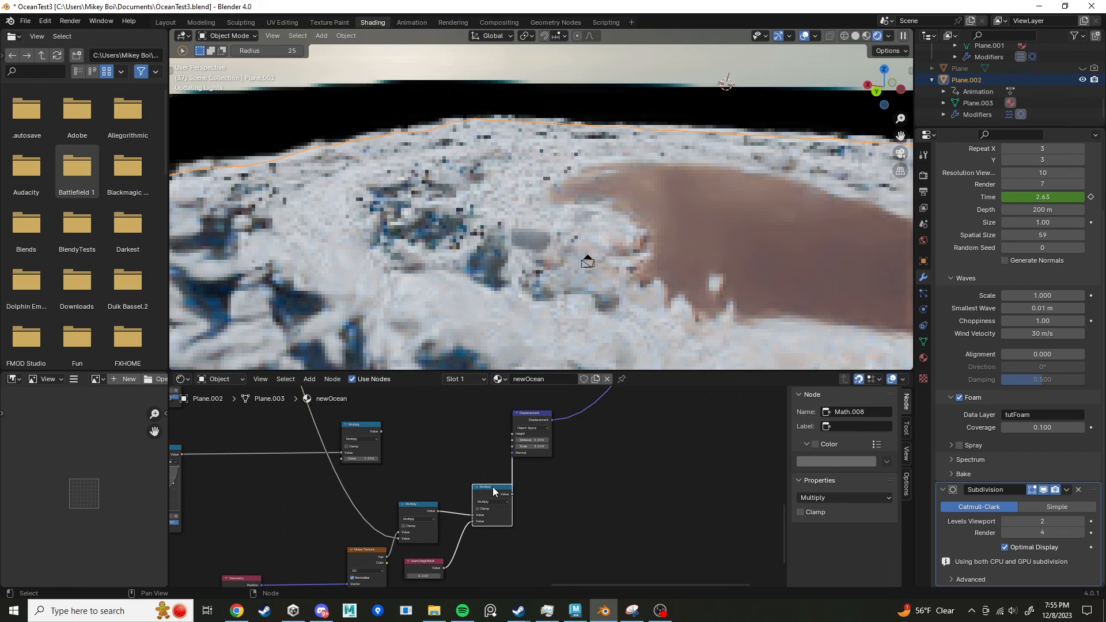
pyautogui.moveTo(493, 491); pyautogui.dragTo(482, 486)
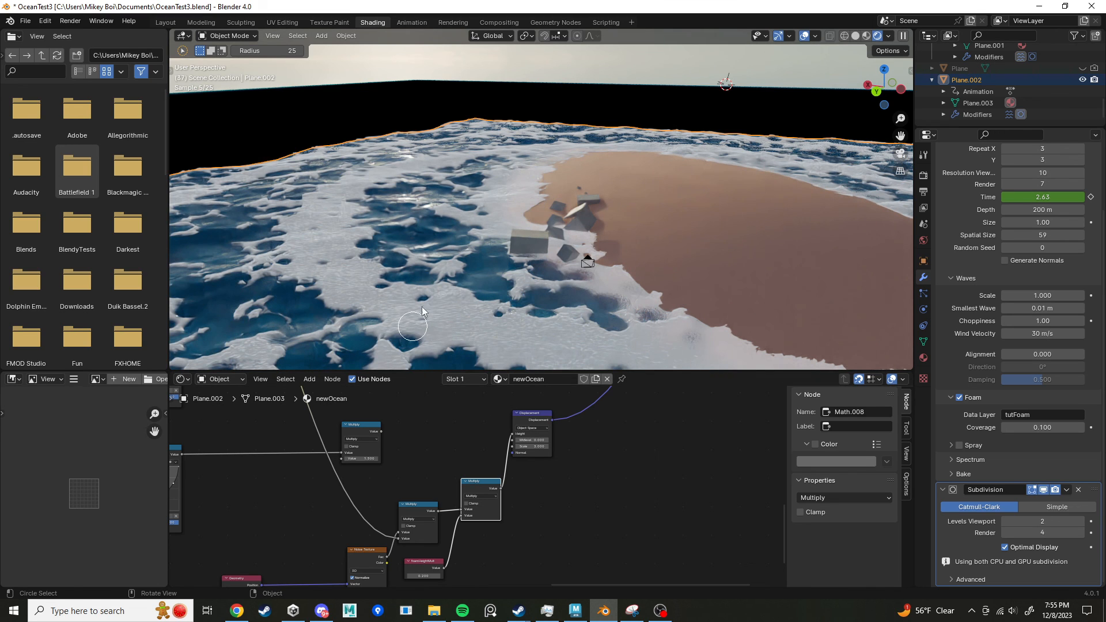
# Step: Examine the Noise Texture's settings and the foamHeightMult value up close
pyautogui.scroll(-1, 545, 514)
pyautogui.moveTo(579, 488); pyautogui.dragTo(678, 425, button='middle')
pyautogui.scroll(3, 503, 536)
pyautogui.scroll(5, 506, 531)
pyautogui.moveTo(507, 529)
pyautogui.mouseDown(button='middle')
pyautogui.moveTo(521, 550)
pyautogui.moveTo(519, 493)
pyautogui.moveTo(508, 513)
pyautogui.mouseUp(button='middle')
pyautogui.scroll(3, 519, 492)
pyautogui.scroll(1, 509, 513)
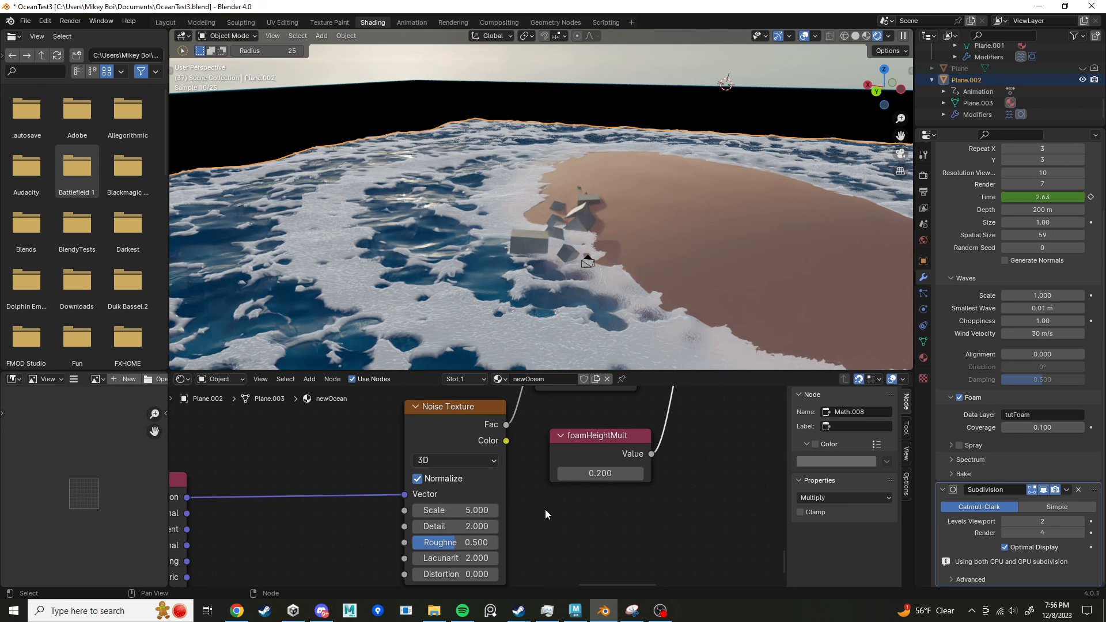
# Step: Move the Displacement node farther away from the Multiply nodes to leave a gap before it
pyautogui.scroll(-5, 545, 510)
pyautogui.moveTo(557, 457); pyautogui.dragTo(482, 538, button='middle')
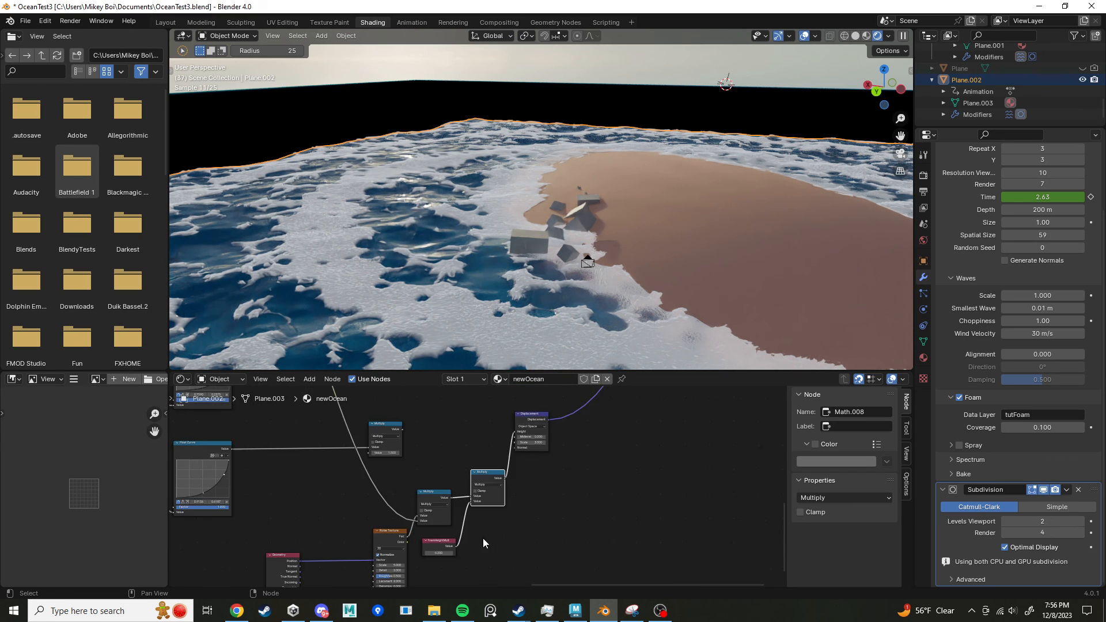
pyautogui.moveTo(525, 491); pyautogui.dragTo(522, 529, button='middle')
pyautogui.scroll(6, 489, 496)
pyautogui.moveTo(561, 434); pyautogui.dragTo(646, 428)
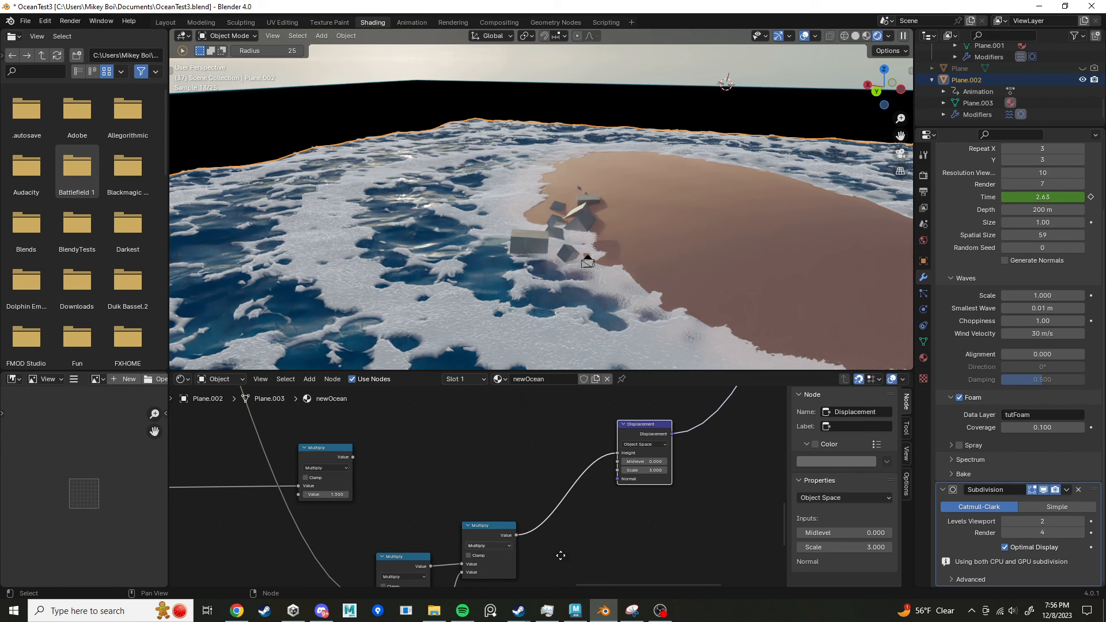
# Step: Add a Vector Math Add node combining the sine wave Multiply with the second foam Multiply, and feed it into the Displacement node's Height
pyautogui.moveTo(559, 554); pyautogui.dragTo(602, 531, button='middle')
pyautogui.moveTo(554, 564); pyautogui.dragTo(527, 475, button='middle')
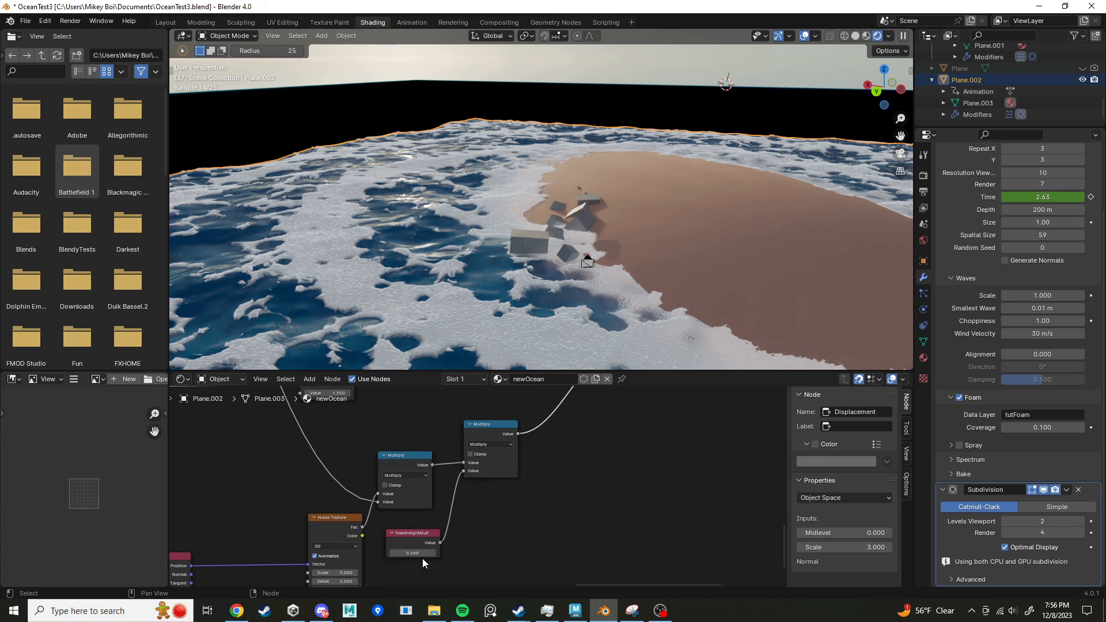
pyautogui.moveTo(505, 536); pyautogui.dragTo(478, 612, button='middle')
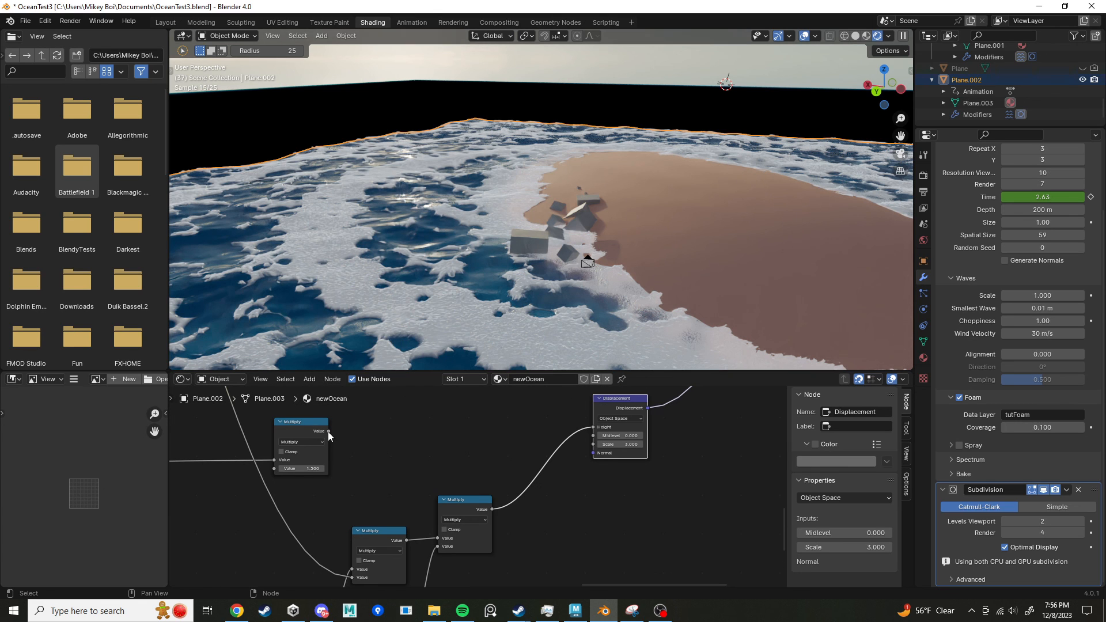
pyautogui.moveTo(329, 431); pyautogui.dragTo(486, 427)
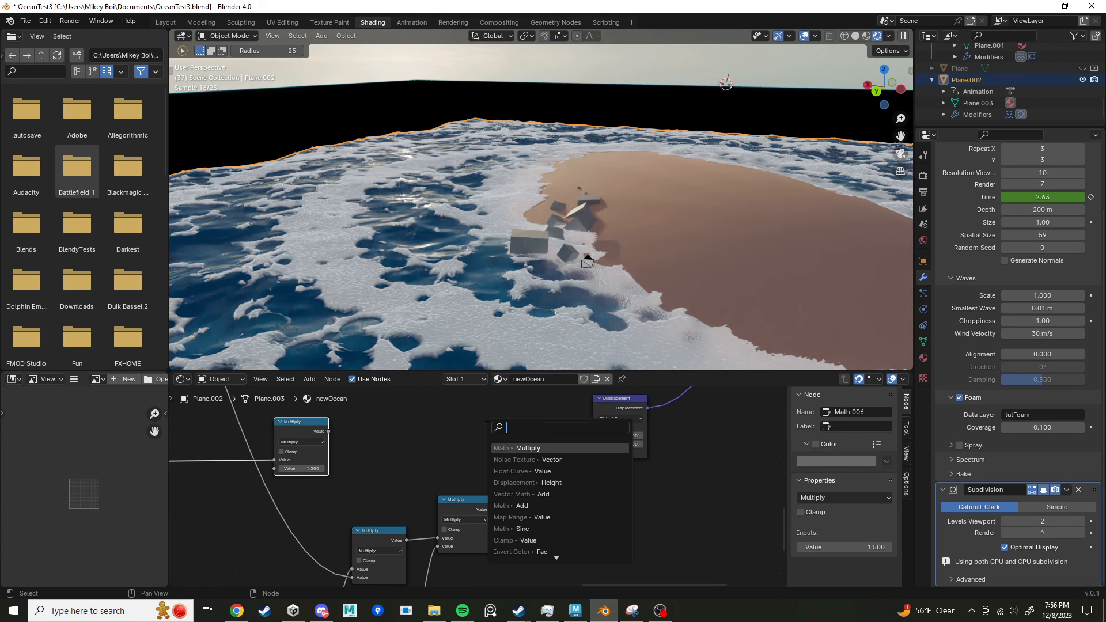
pyautogui.write('a')
pyautogui.click(532, 448)
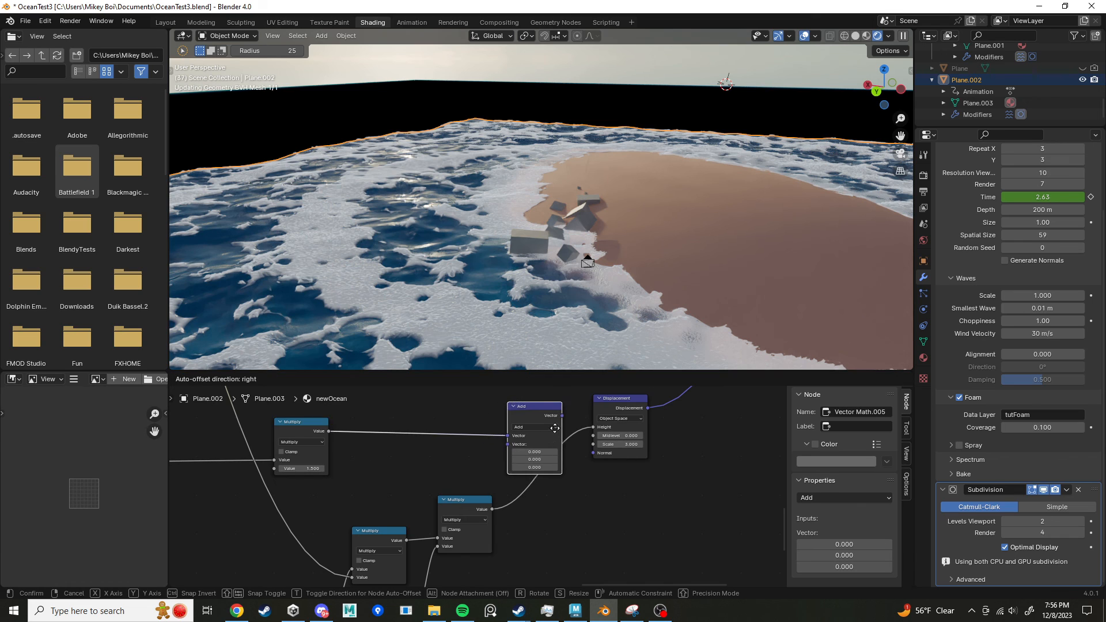
pyautogui.click(554, 423)
pyautogui.moveTo(492, 510); pyautogui.dragTo(508, 428)
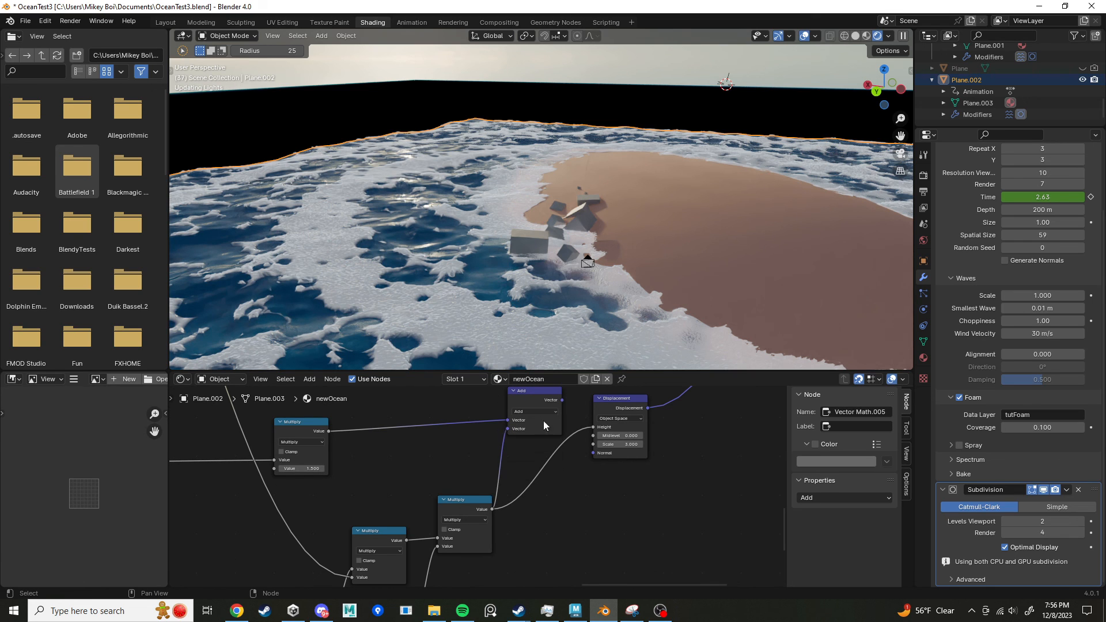
pyautogui.moveTo(562, 399); pyautogui.dragTo(592, 427)
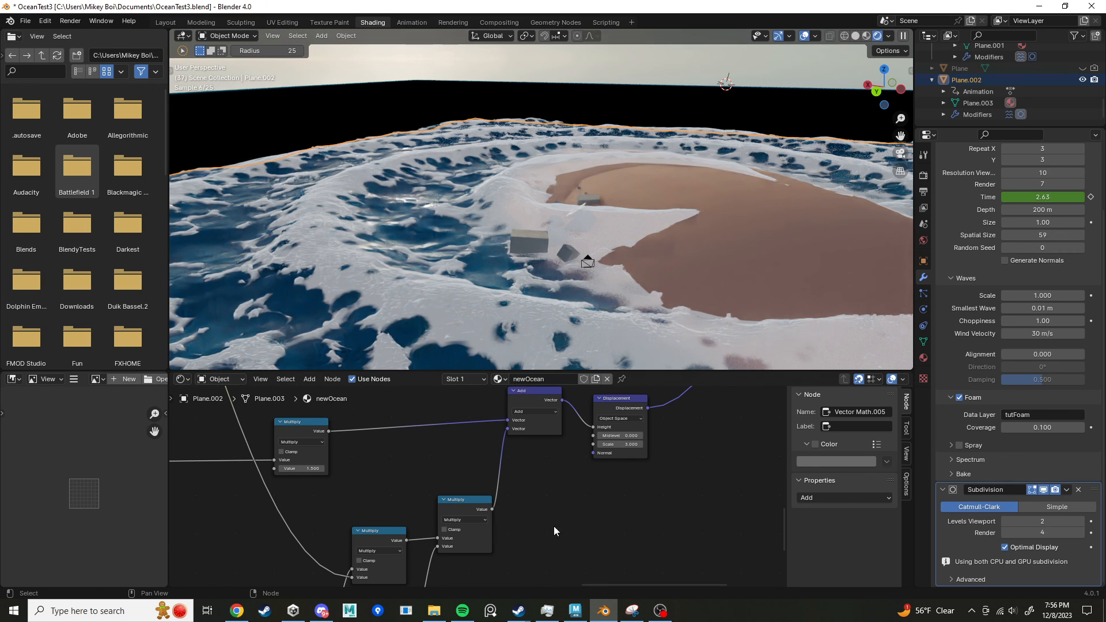
# Step: Examine the newOcean node tree from the foam color ramp down to the combined displacement nodes
pyautogui.scroll(-6, 550, 473)
pyautogui.moveTo(566, 476); pyautogui.dragTo(586, 520, button='middle')
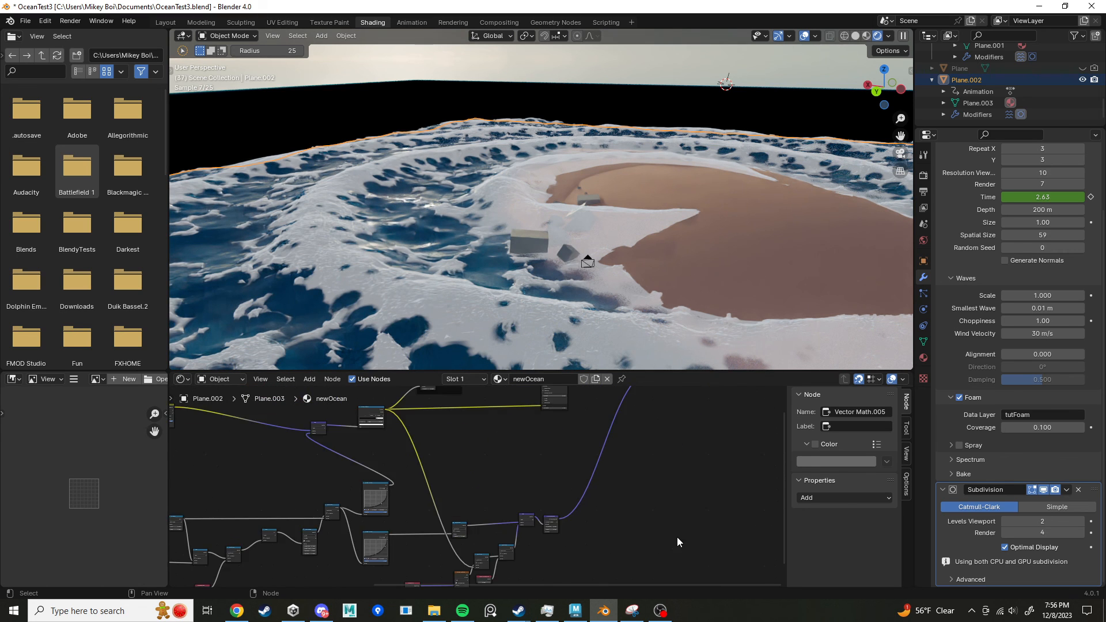
pyautogui.scroll(-8, 634, 513)
pyautogui.moveTo(521, 471); pyautogui.dragTo(559, 497, button='middle')
pyautogui.scroll(7, 519, 488)
pyautogui.scroll(2, 478, 487)
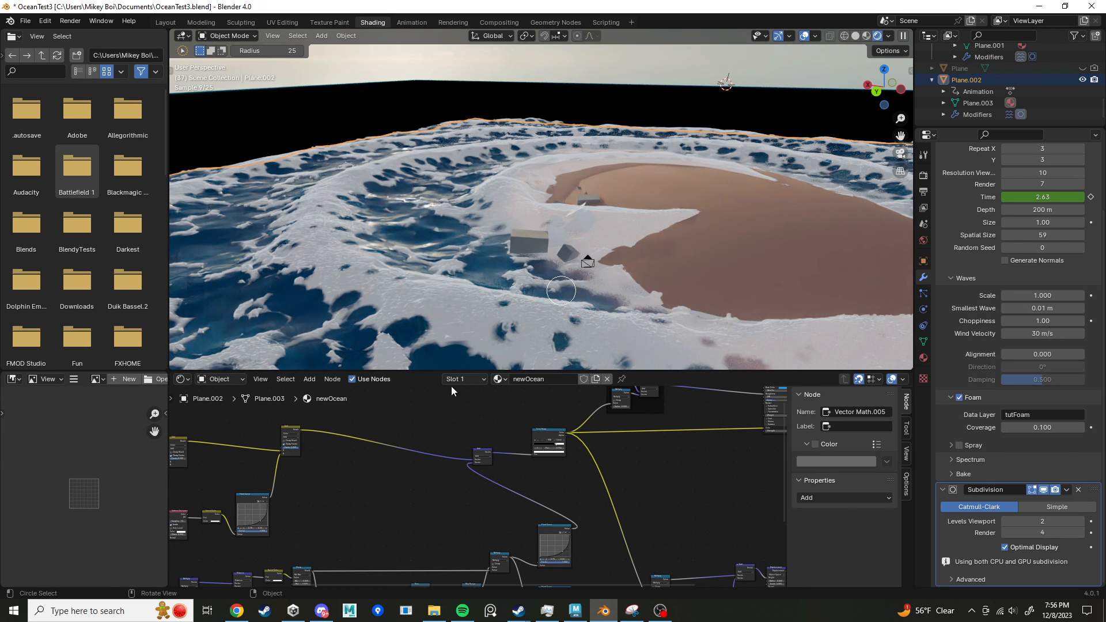
pyautogui.moveTo(629, 500); pyautogui.dragTo(624, 511, button='middle')
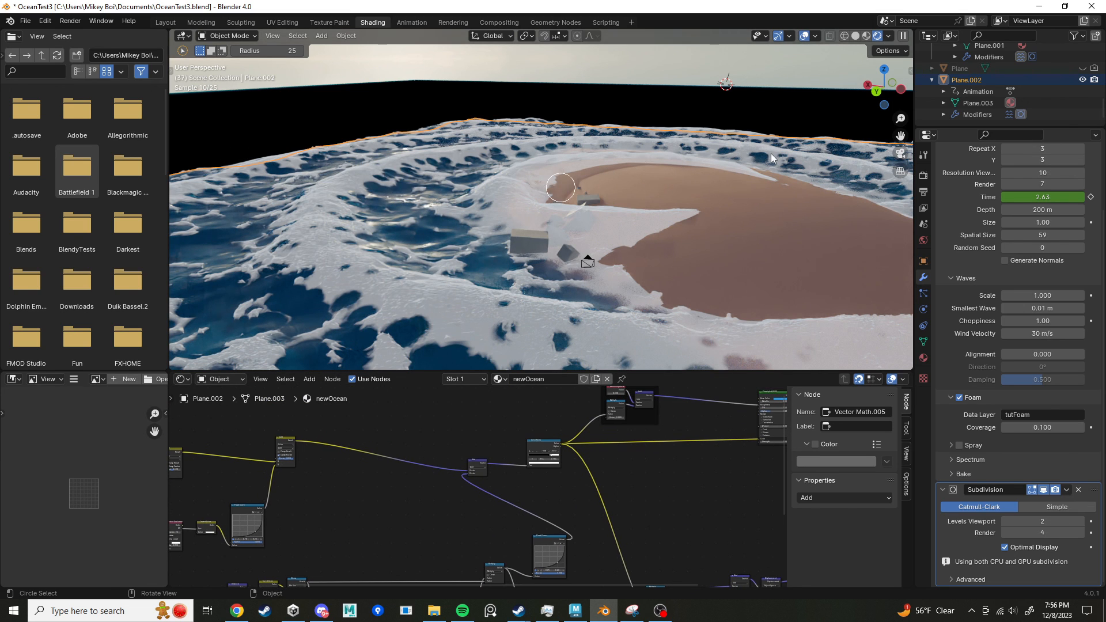
pyautogui.scroll(-4, 622, 521)
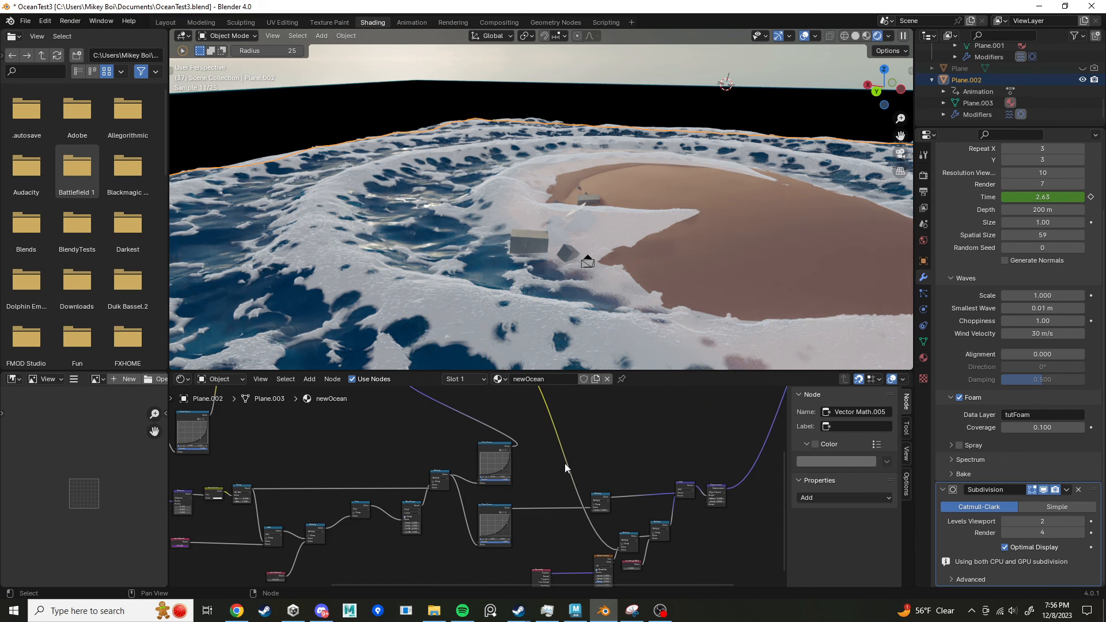
# Step: Move the Geometry node farther away from the Noise Texture, beneath the sine wave nodes
pyautogui.scroll(5, 451, 497)
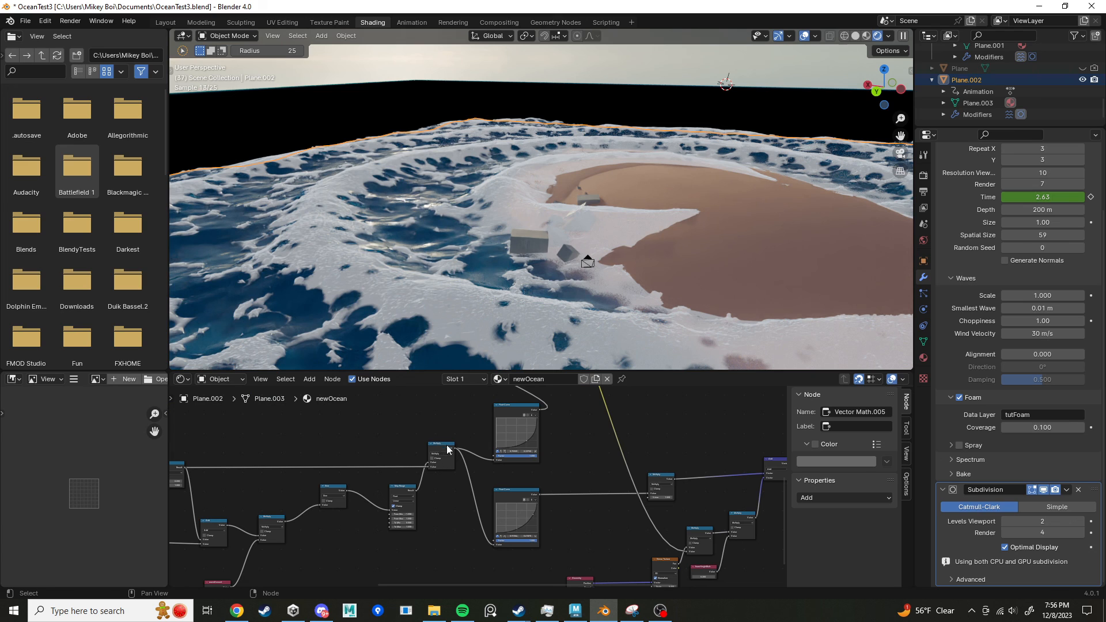
pyautogui.moveTo(451, 501); pyautogui.dragTo(481, 401, button='middle')
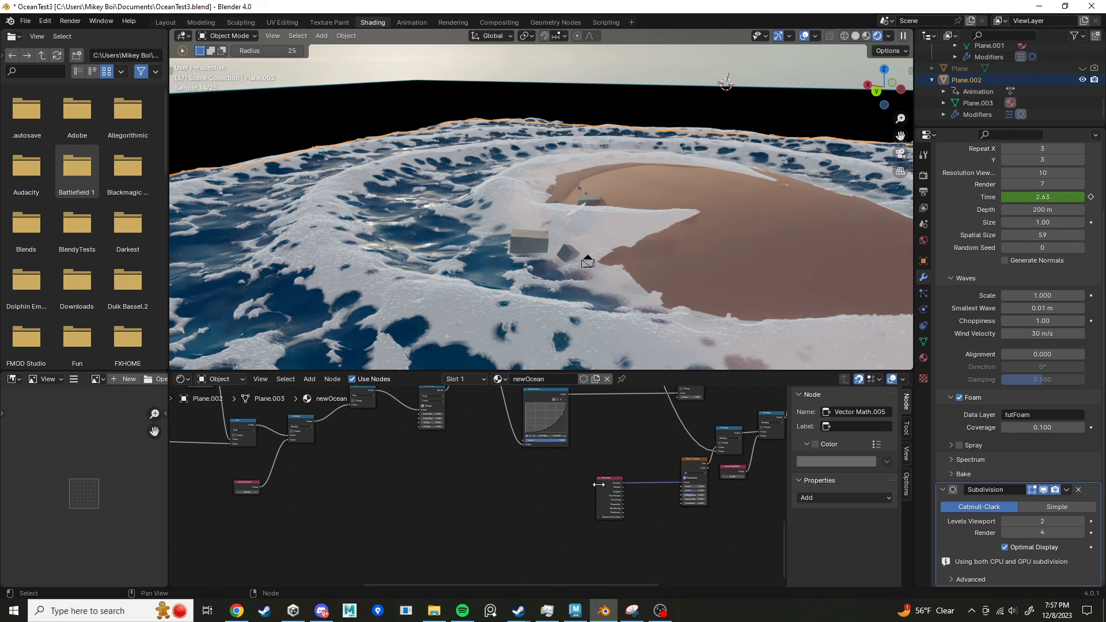
pyautogui.moveTo(606, 478); pyautogui.dragTo(374, 488)
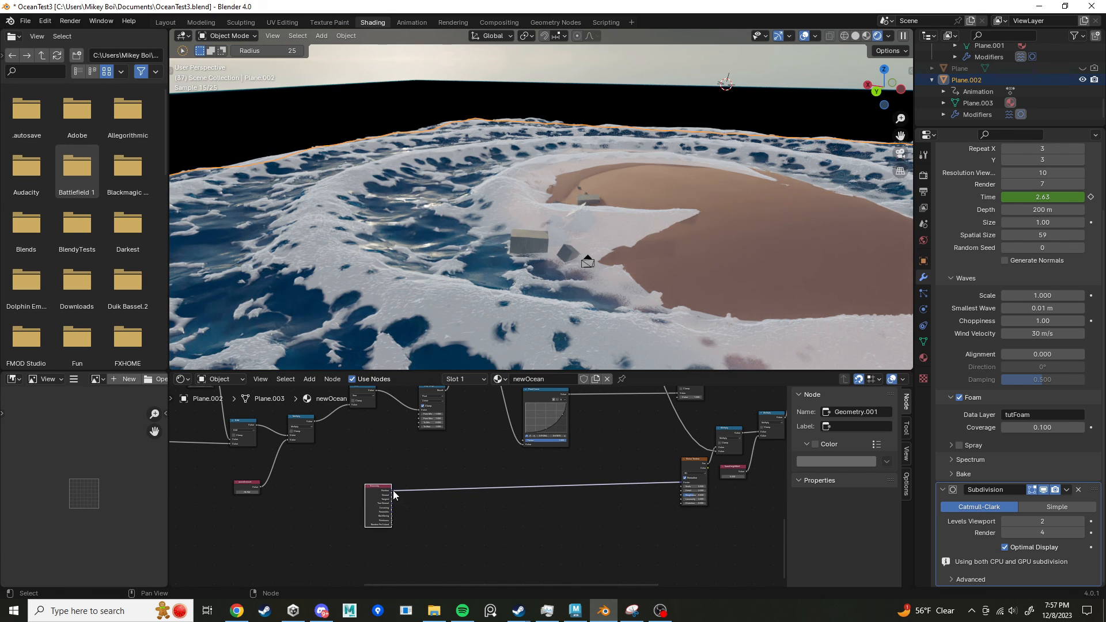
# Step: Examine the sine wave multiplier chain and the Noise Texture and foamHeightMult settings
pyautogui.moveTo(551, 502); pyautogui.dragTo(619, 514, button='middle')
pyautogui.scroll(6, 544, 492)
pyautogui.scroll(-3, 396, 511)
pyautogui.moveTo(409, 533); pyautogui.dragTo(414, 593, button='middle')
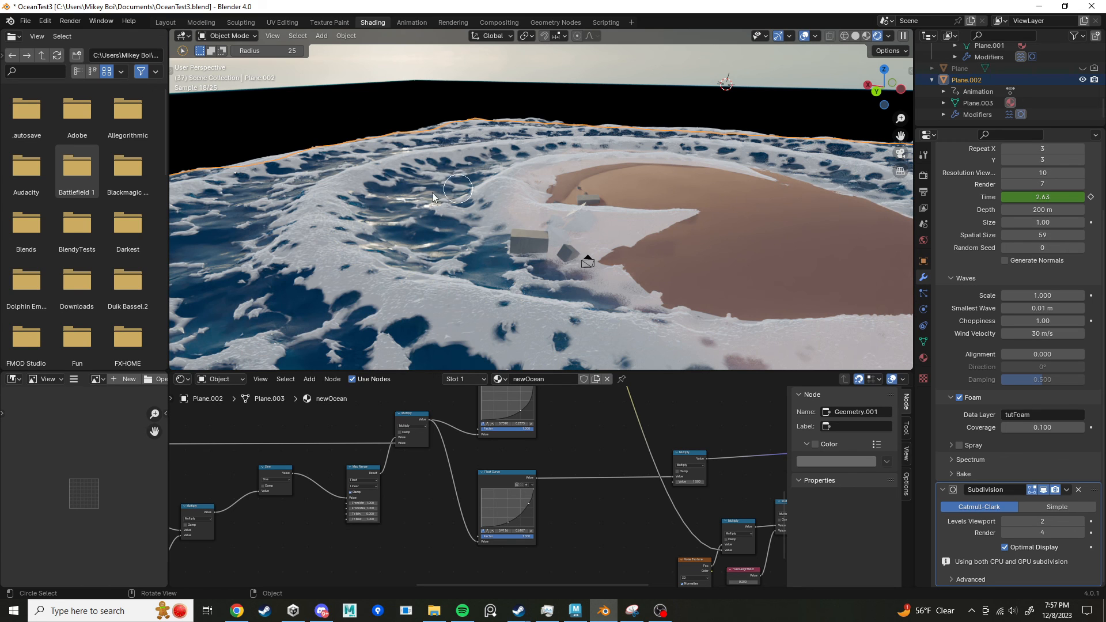
pyautogui.moveTo(589, 468); pyautogui.dragTo(272, 569, button='middle')
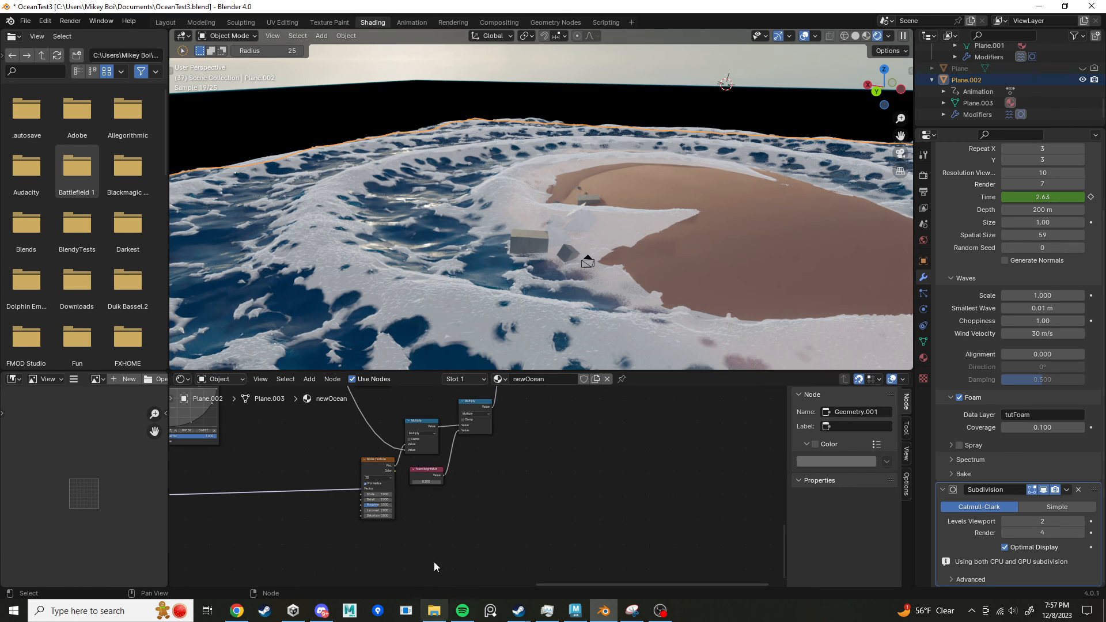
pyautogui.scroll(4, 495, 501)
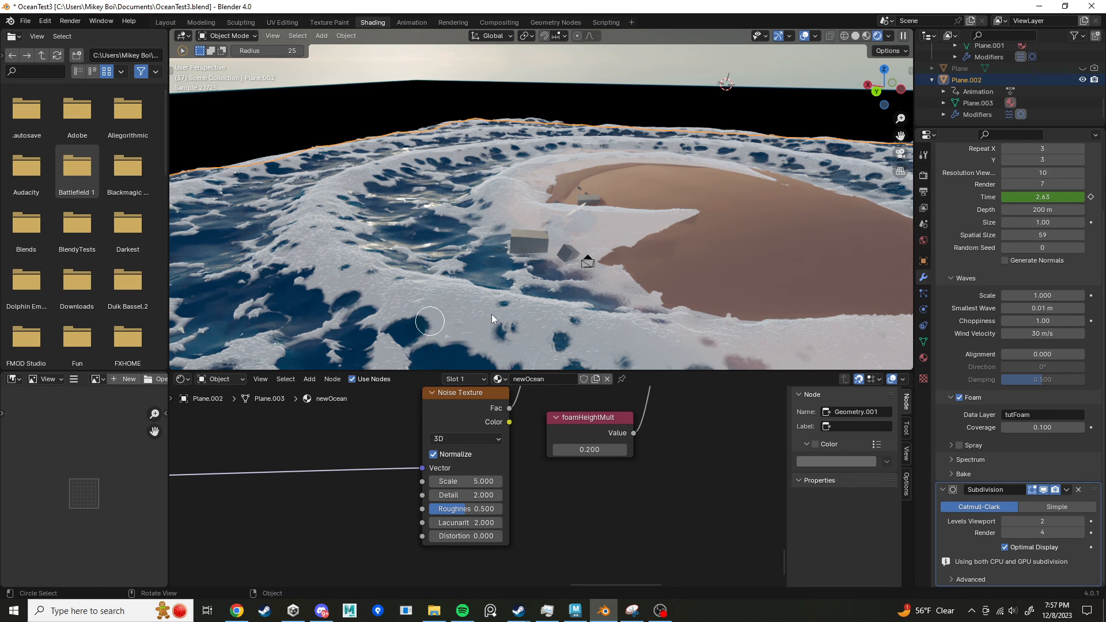
pyautogui.scroll(-5, 571, 524)
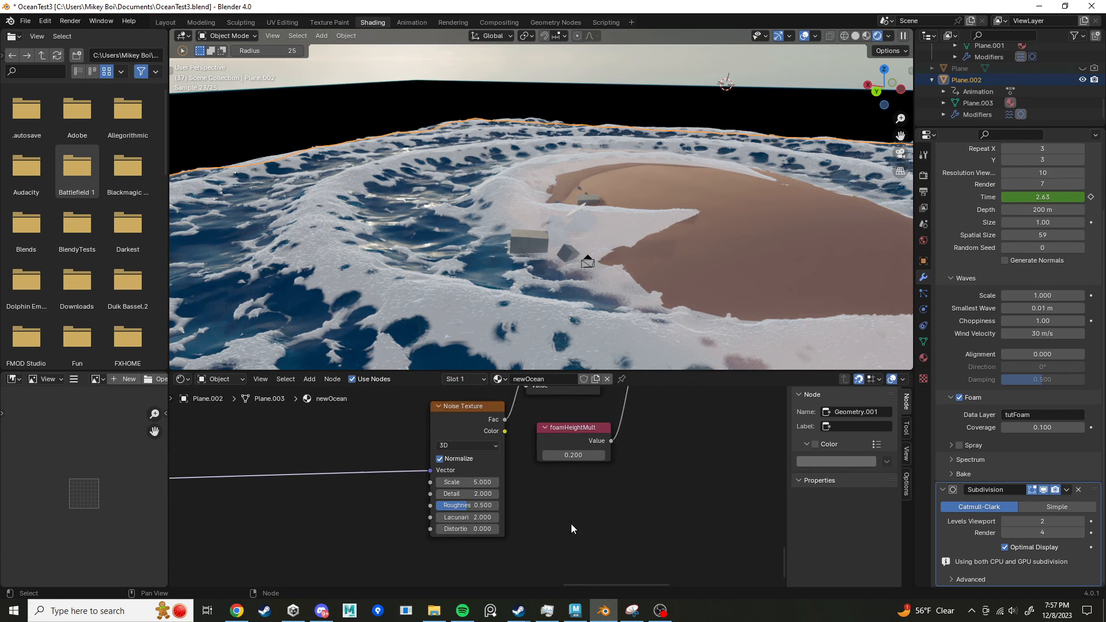
pyautogui.scroll(-5, 565, 512)
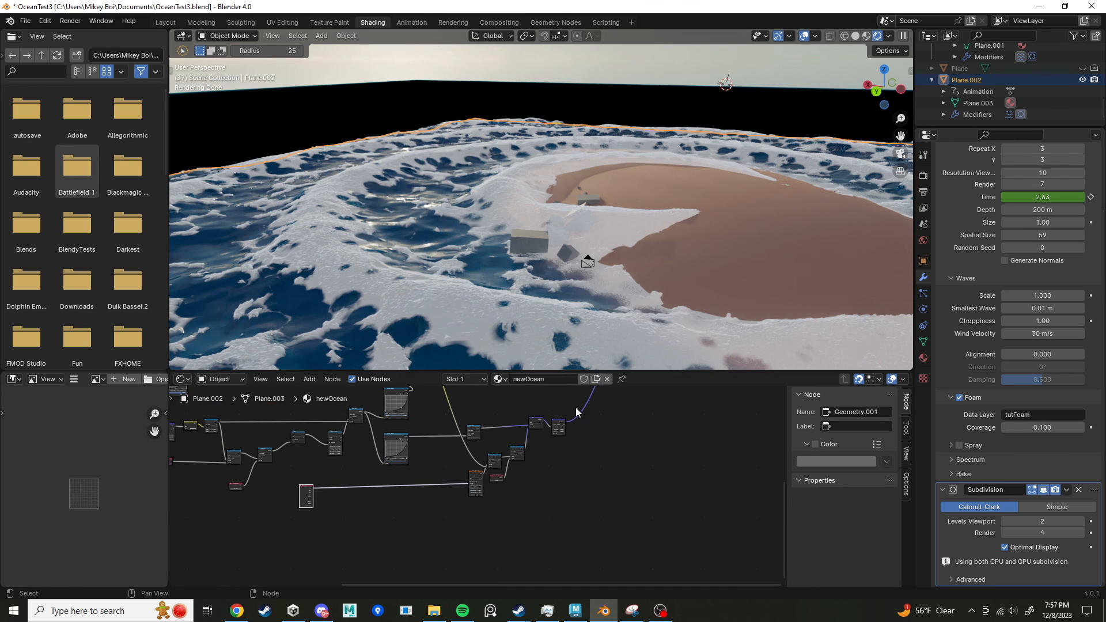
# Step: Reposition the Principled BSDF and move the Material Output farther from it to leave room between them
pyautogui.moveTo(630, 444); pyautogui.dragTo(608, 509, button='middle')
pyautogui.scroll(3, 516, 503)
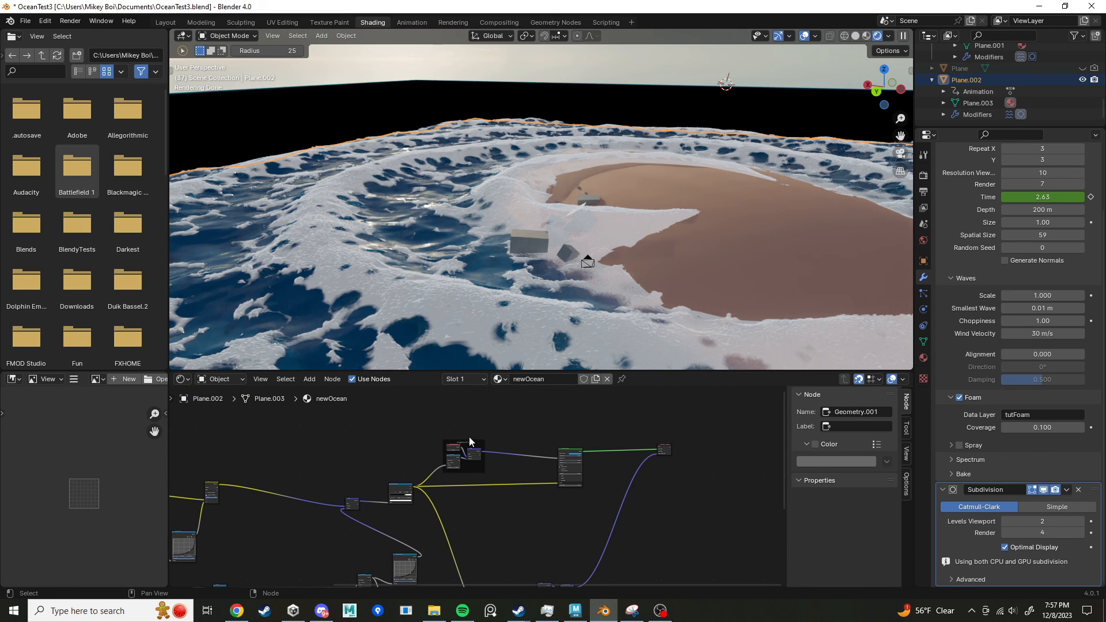
pyautogui.scroll(1, 554, 499)
pyautogui.scroll(5, 554, 499)
pyautogui.moveTo(550, 453); pyautogui.dragTo(333, 467, button='middle')
pyautogui.scroll(7, 465, 457)
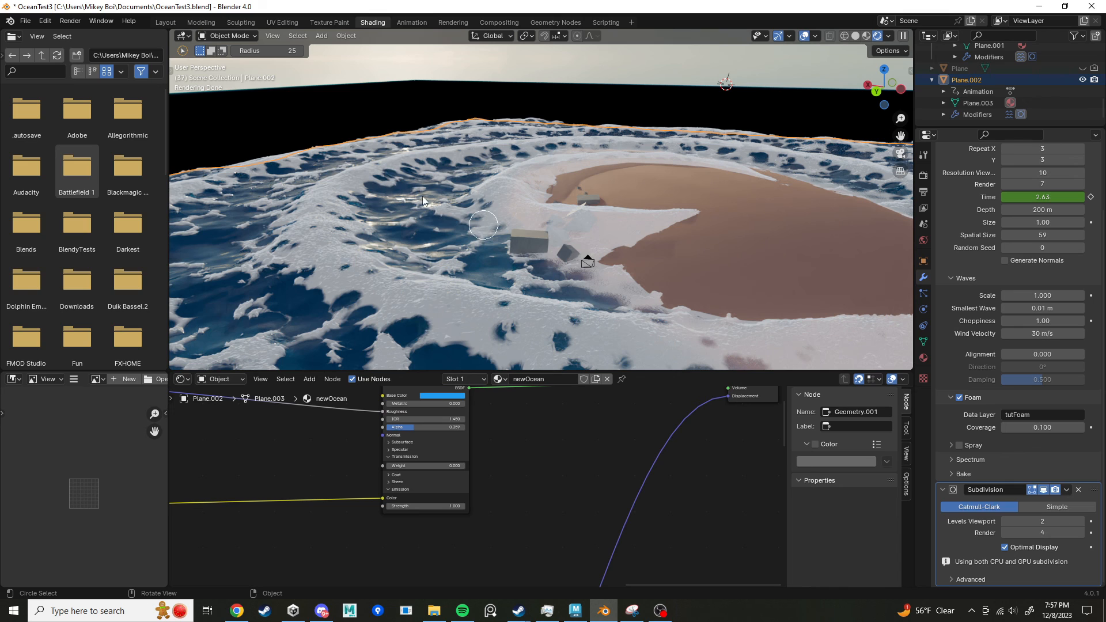
pyautogui.moveTo(545, 483); pyautogui.dragTo(459, 543, button='middle')
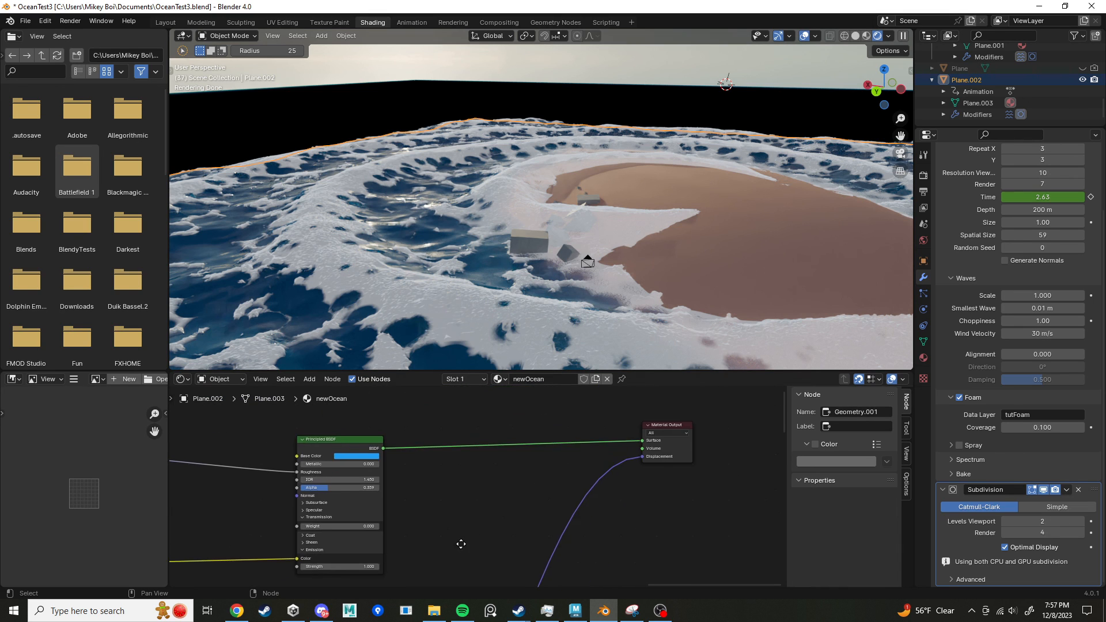
pyautogui.scroll(-2, 459, 480)
pyautogui.moveTo(464, 474); pyautogui.dragTo(464, 474, button='middle')
pyautogui.scroll(3, 469, 477)
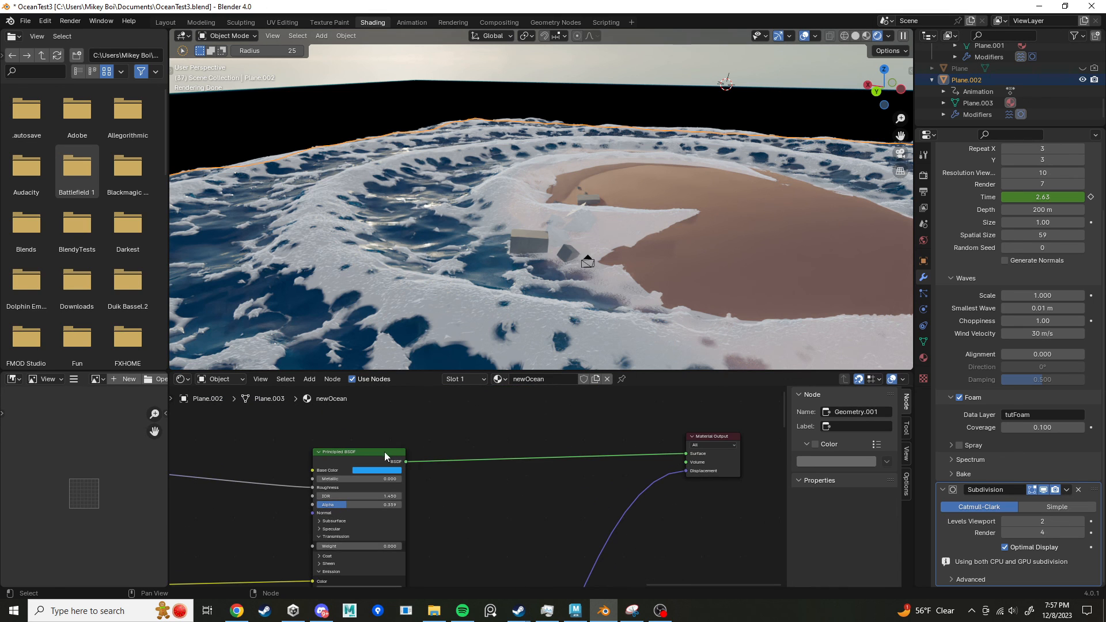
pyautogui.moveTo(385, 452); pyautogui.dragTo(420, 445)
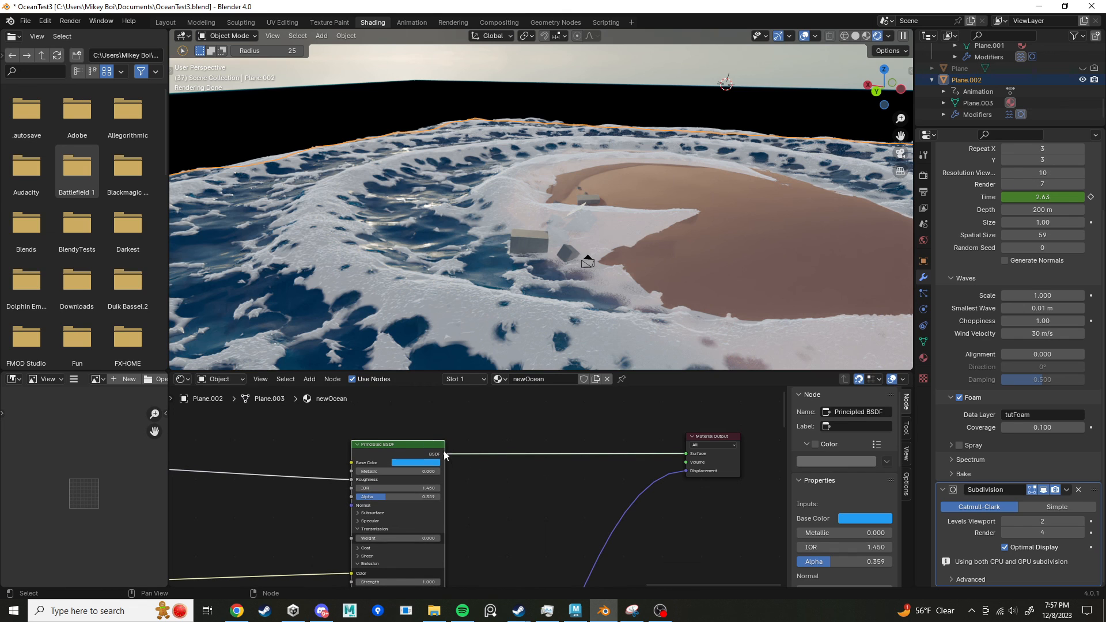
pyautogui.click(714, 437)
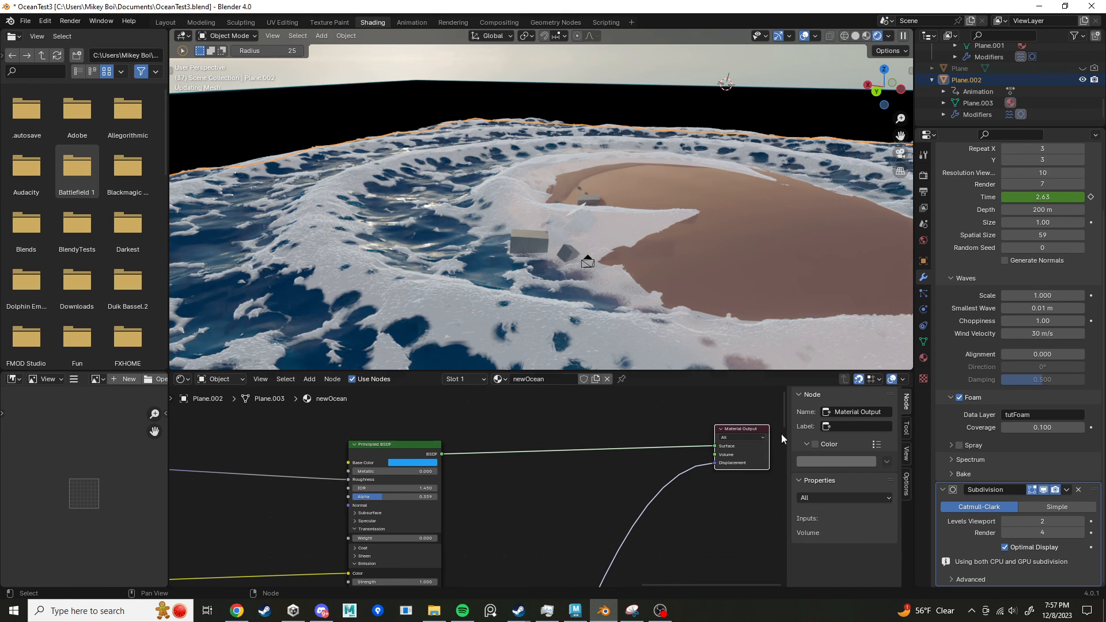
pyautogui.scroll(-2, 541, 466)
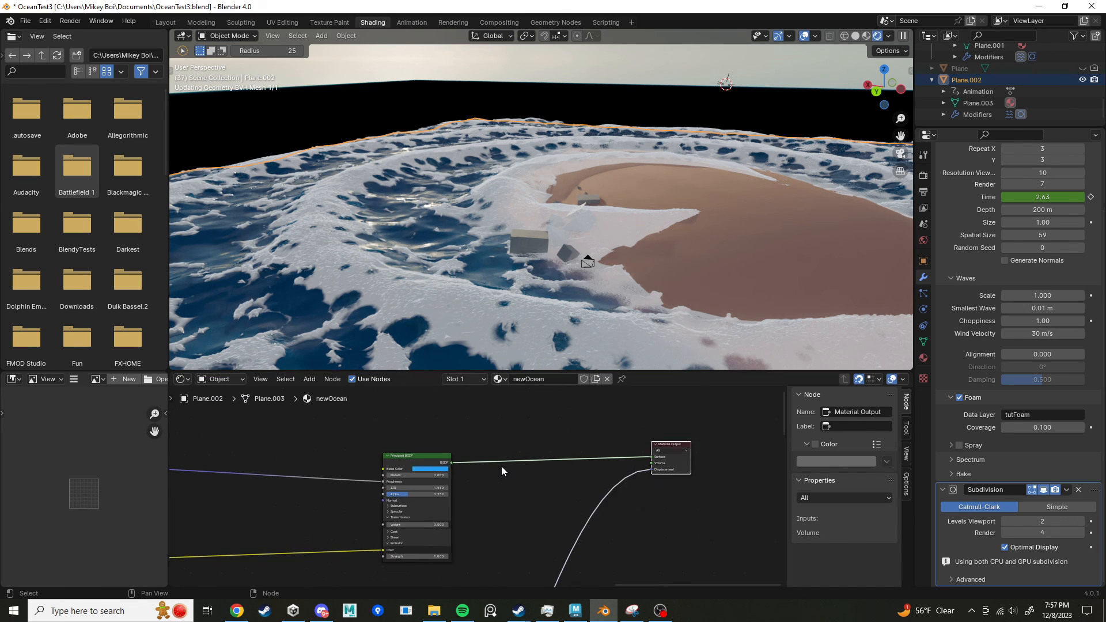
# Step: Add a Mix Shader node and place it unconnected above the link between the Principled BSDF and the Material Output
pyautogui.click(529, 433)
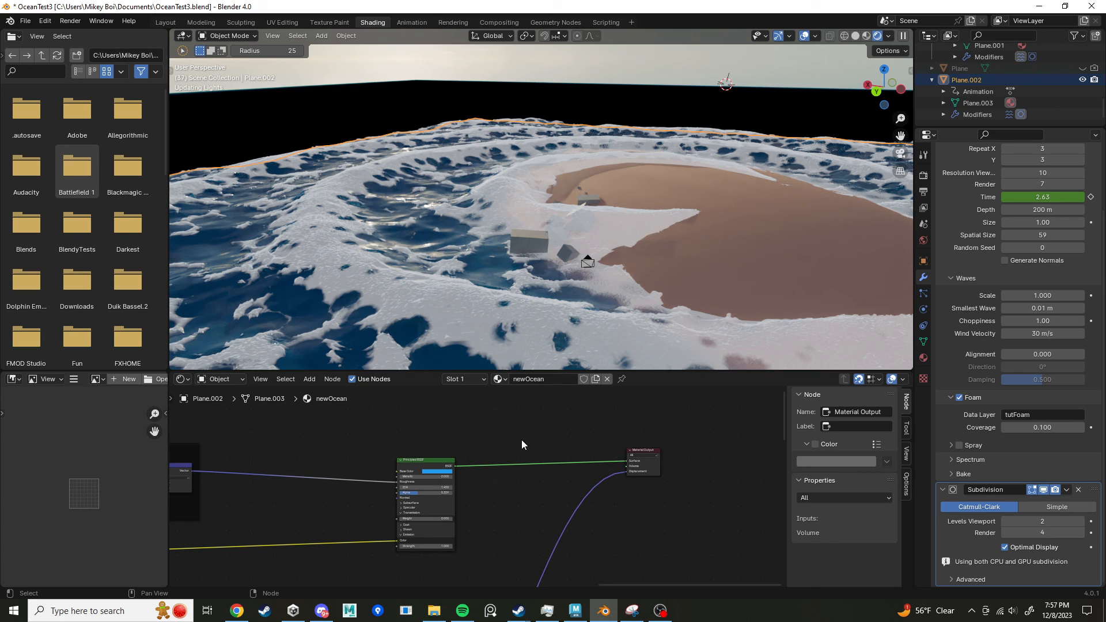
pyautogui.hotkey('shift', 'a')
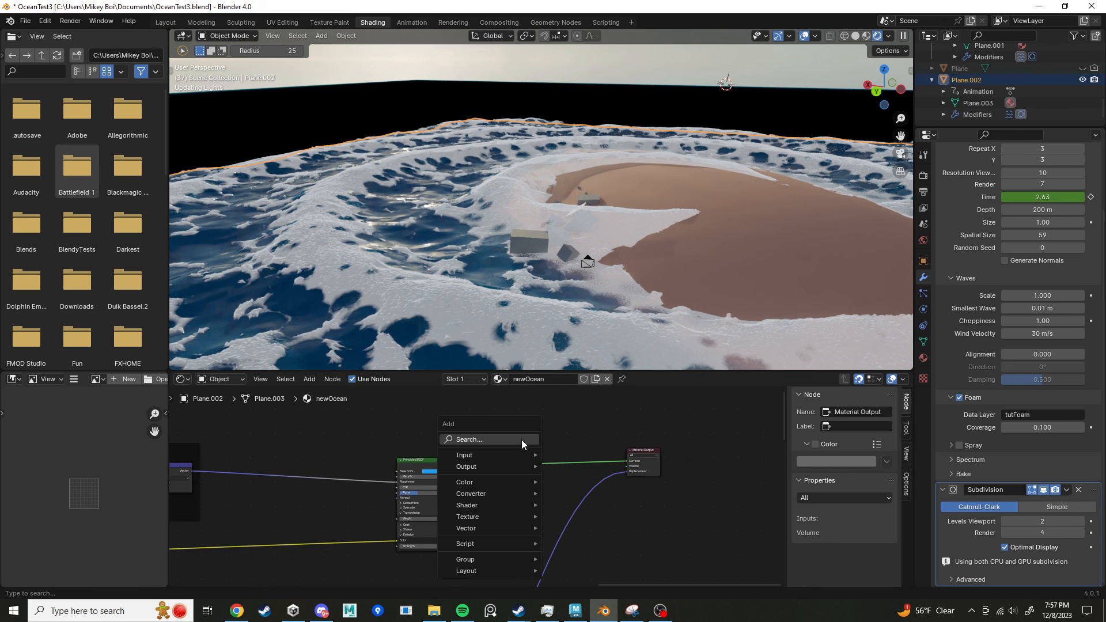
pyautogui.write('sha')
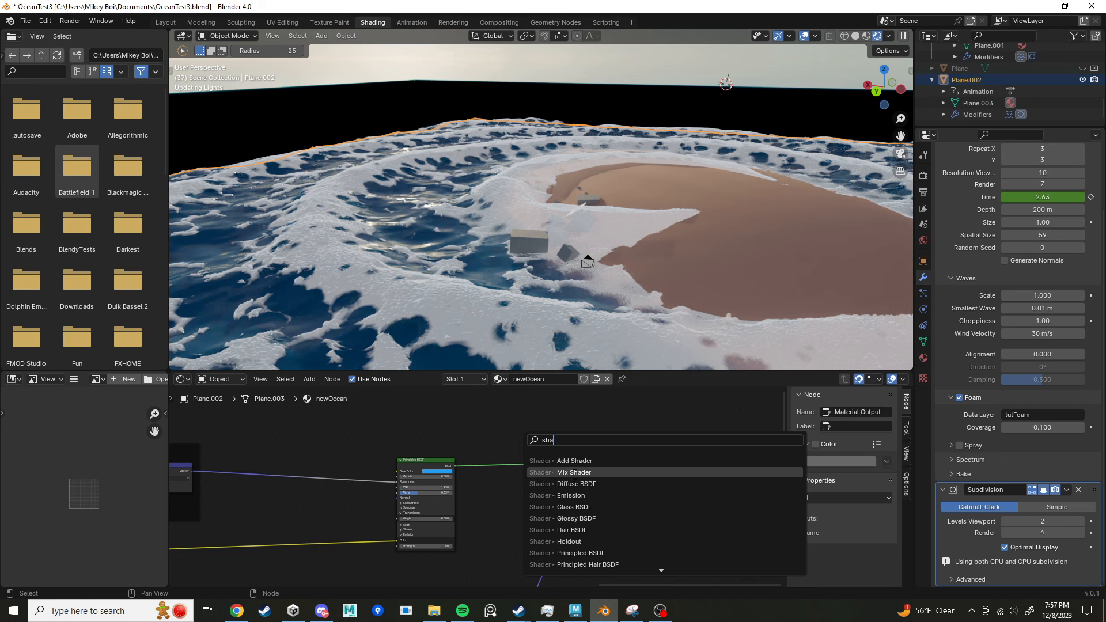
pyautogui.click(574, 473)
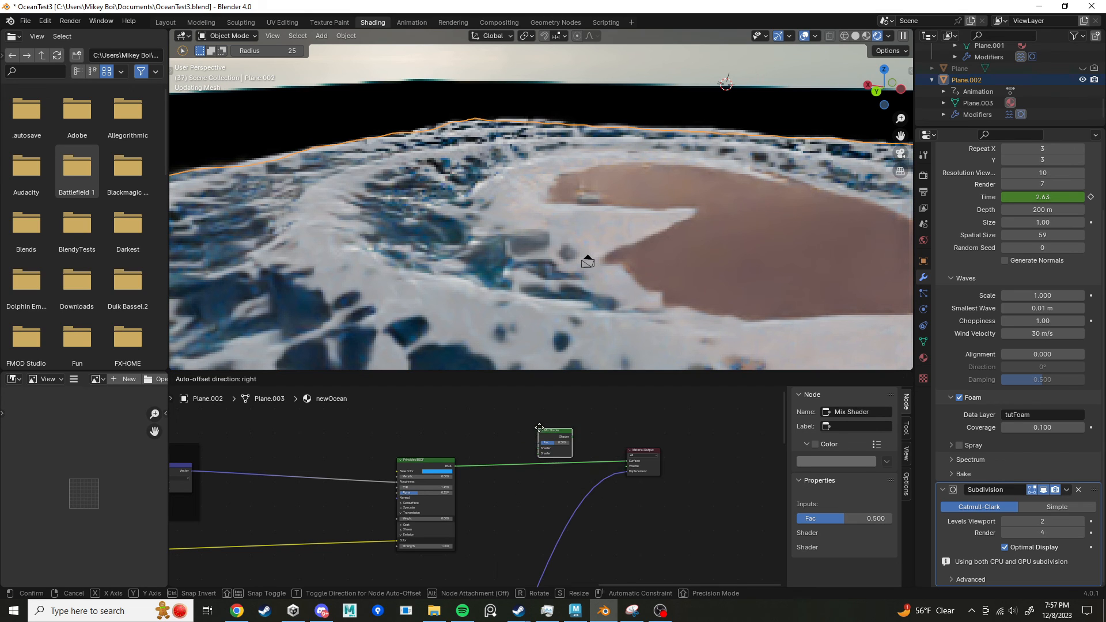
pyautogui.click(545, 429)
pyautogui.scroll(2, 455, 438)
pyautogui.moveTo(476, 447); pyautogui.dragTo(499, 431, button='middle')
pyautogui.moveTo(552, 486); pyautogui.dragTo(564, 568, button='middle')
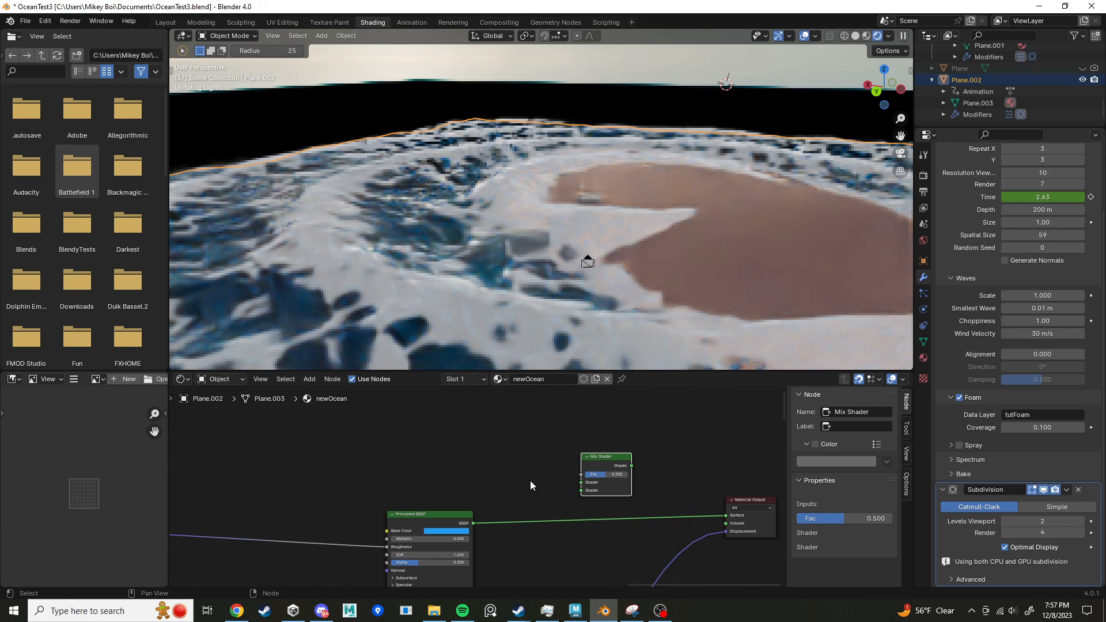
pyautogui.moveTo(607, 470); pyautogui.dragTo(621, 463)
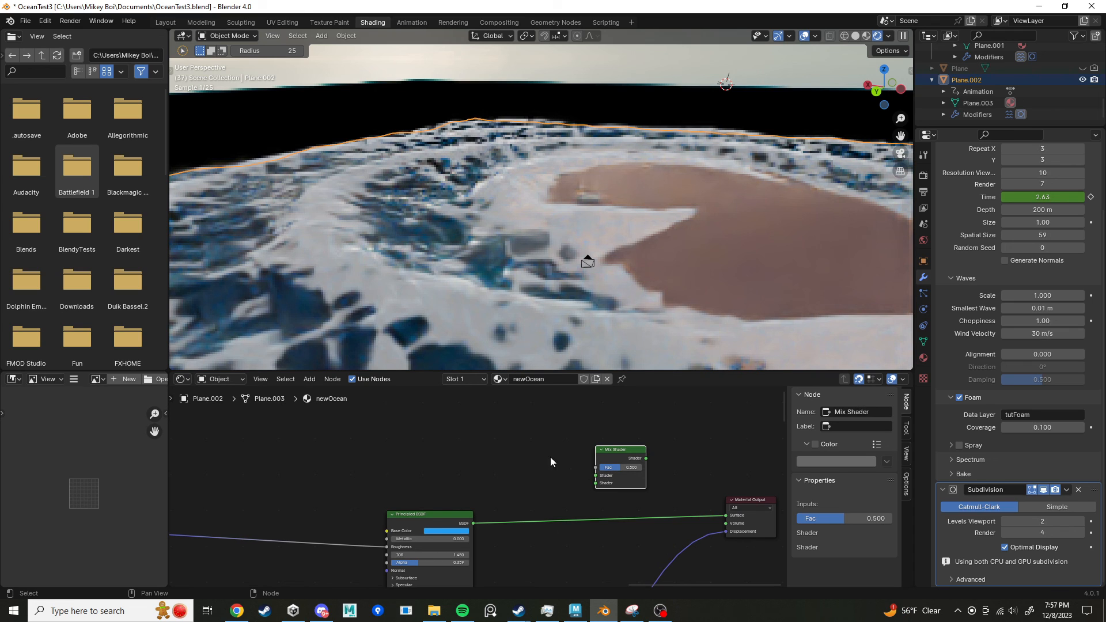
# Step: Examine how the foam color ramp feeds the roughness frame and Principled BSDF, and look over the unconnected Mix Shader's inputs
pyautogui.moveTo(551, 461); pyautogui.dragTo(583, 438, button='middle')
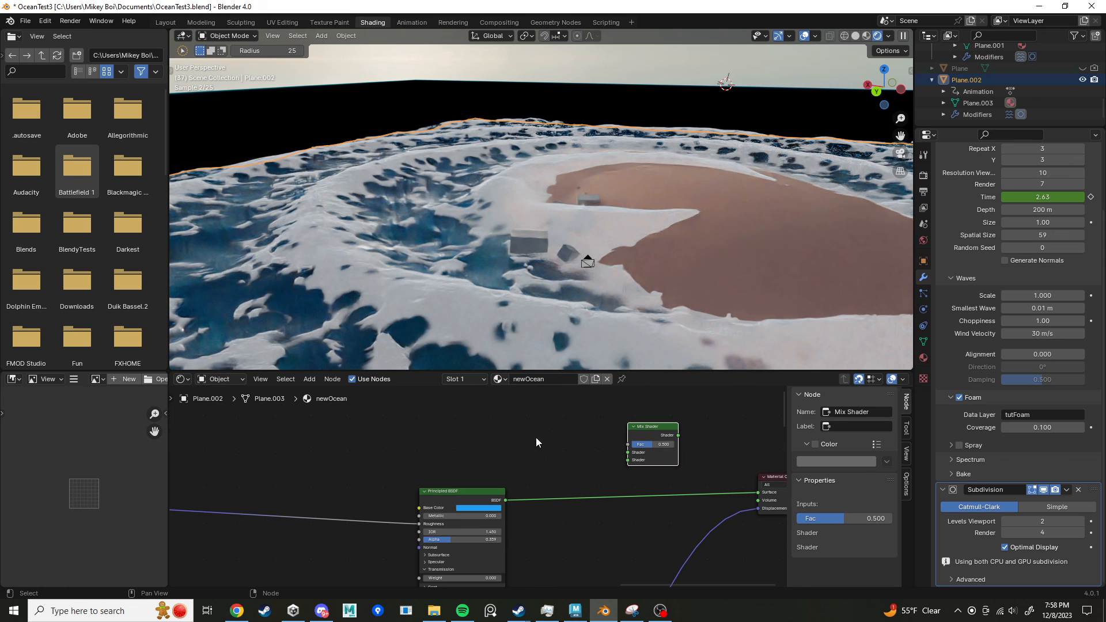
pyautogui.scroll(-4, 429, 494)
pyautogui.moveTo(429, 493); pyautogui.dragTo(542, 450, button='middle')
pyautogui.scroll(-3, 375, 492)
pyautogui.moveTo(375, 492); pyautogui.dragTo(448, 476, button='middle')
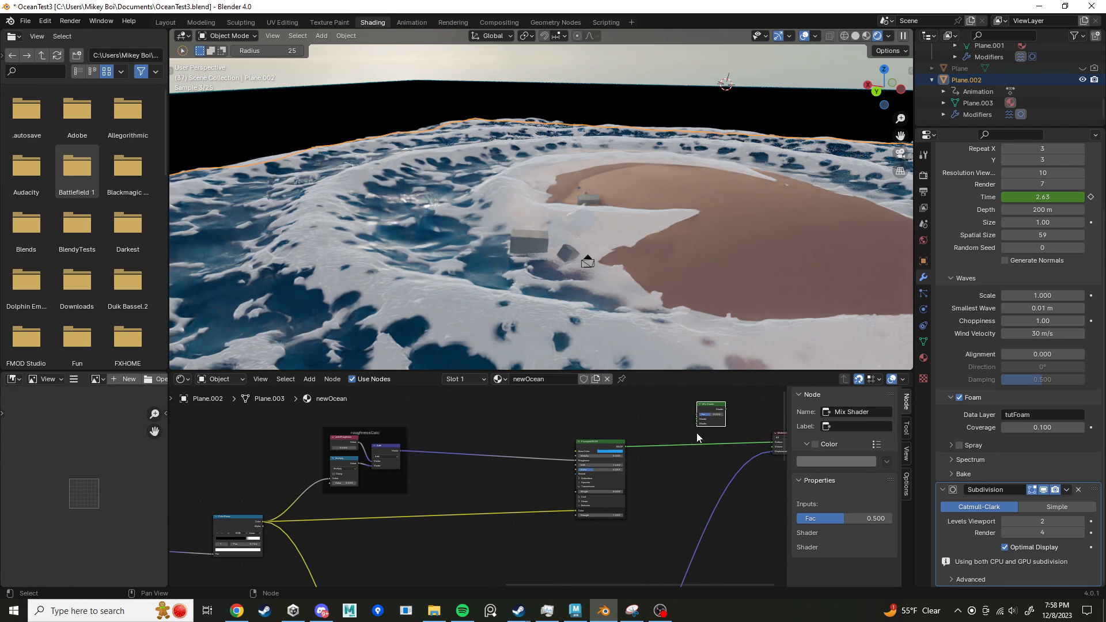
pyautogui.moveTo(314, 541); pyautogui.dragTo(337, 526, button='middle')
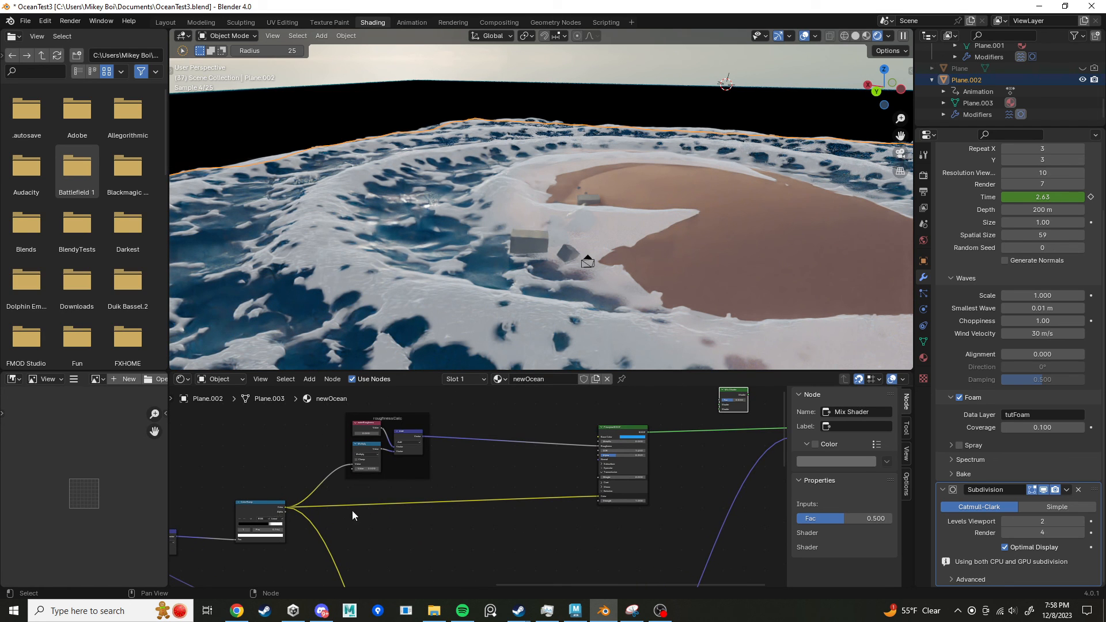
pyautogui.scroll(4, 681, 450)
pyautogui.moveTo(681, 451); pyautogui.dragTo(603, 452, button='middle')
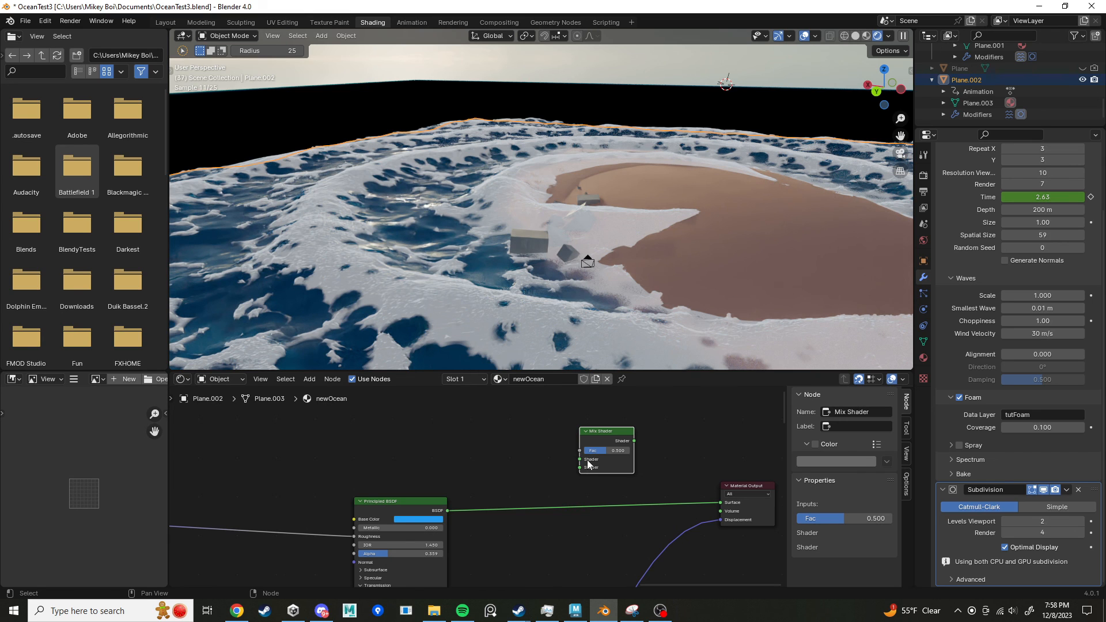
pyautogui.moveTo(265, 466); pyautogui.dragTo(202, 462, button='middle')
pyautogui.moveTo(559, 464); pyautogui.dragTo(551, 494, button='middle')
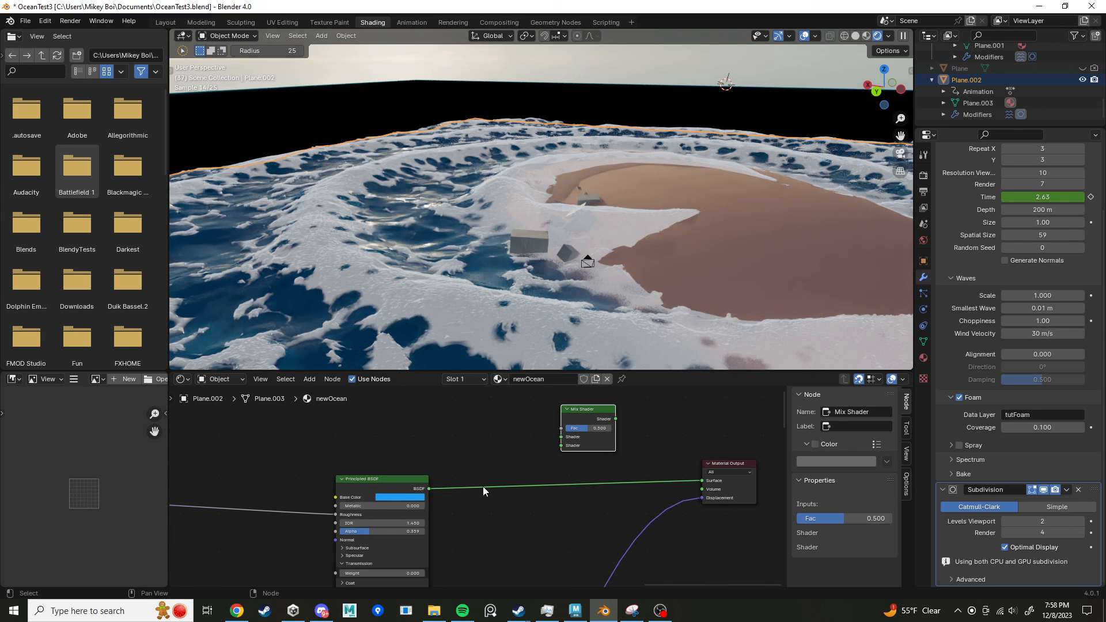
pyautogui.moveTo(420, 440); pyautogui.dragTo(462, 464, button='middle')
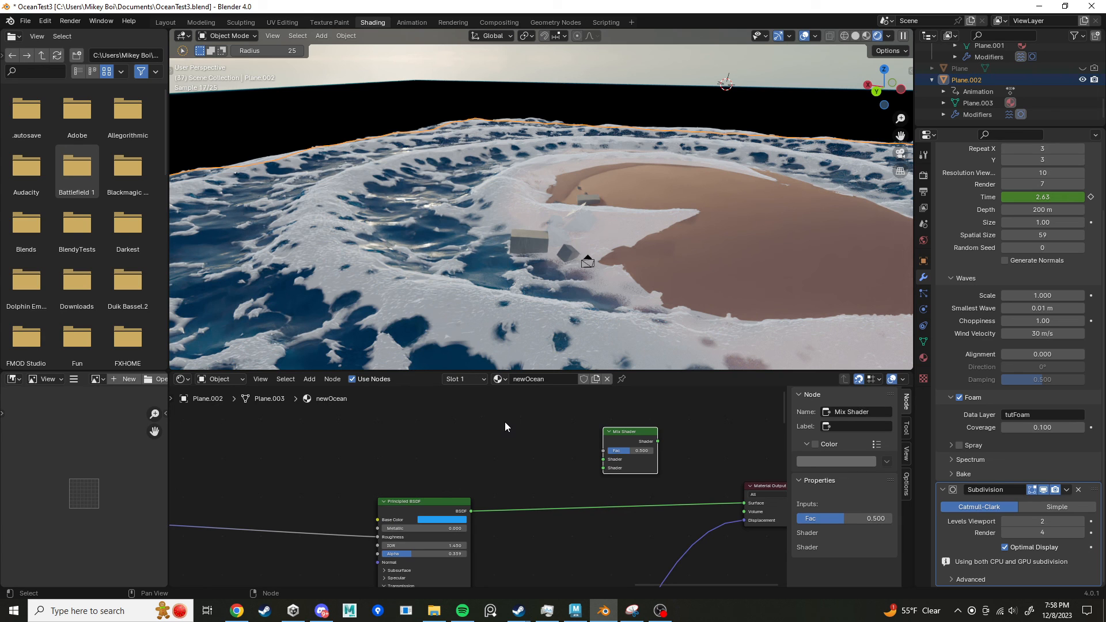
pyautogui.hotkey('shift', 'a')
pyautogui.moveTo(472, 489)
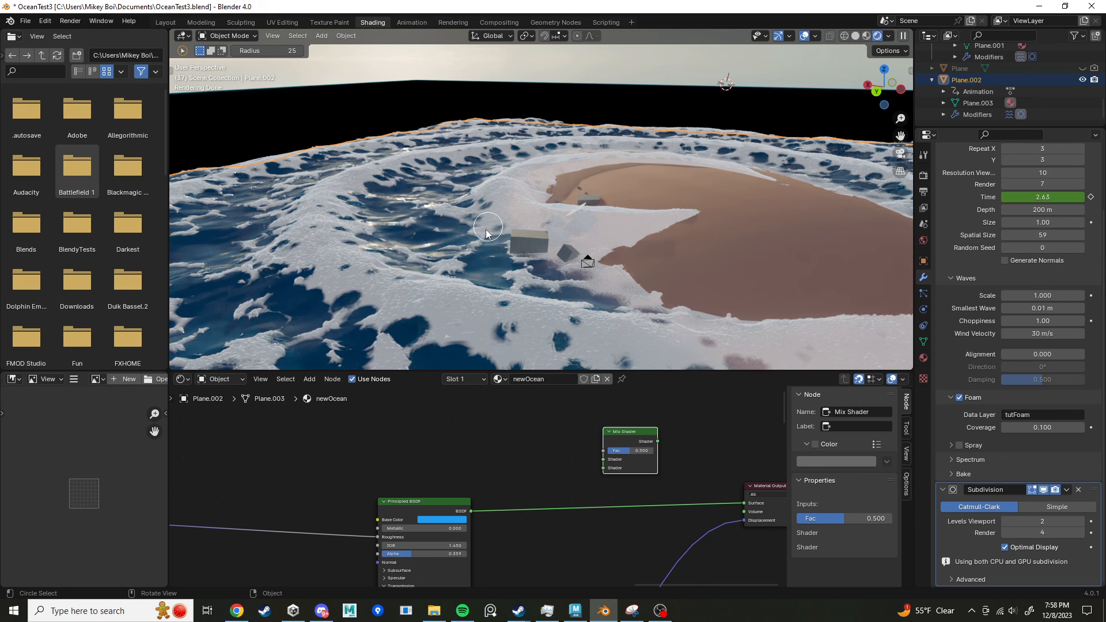
# Step: Review the curve, Multiply and noise nodes that feed the Displacement node
pyautogui.moveTo(512, 478); pyautogui.dragTo(543, 396, button='middle')
pyautogui.scroll(-4, 521, 491)
pyautogui.moveTo(515, 485); pyautogui.dragTo(575, 398, button='middle')
pyautogui.scroll(-6, 492, 486)
pyautogui.moveTo(469, 460); pyautogui.dragTo(605, 397, button='middle')
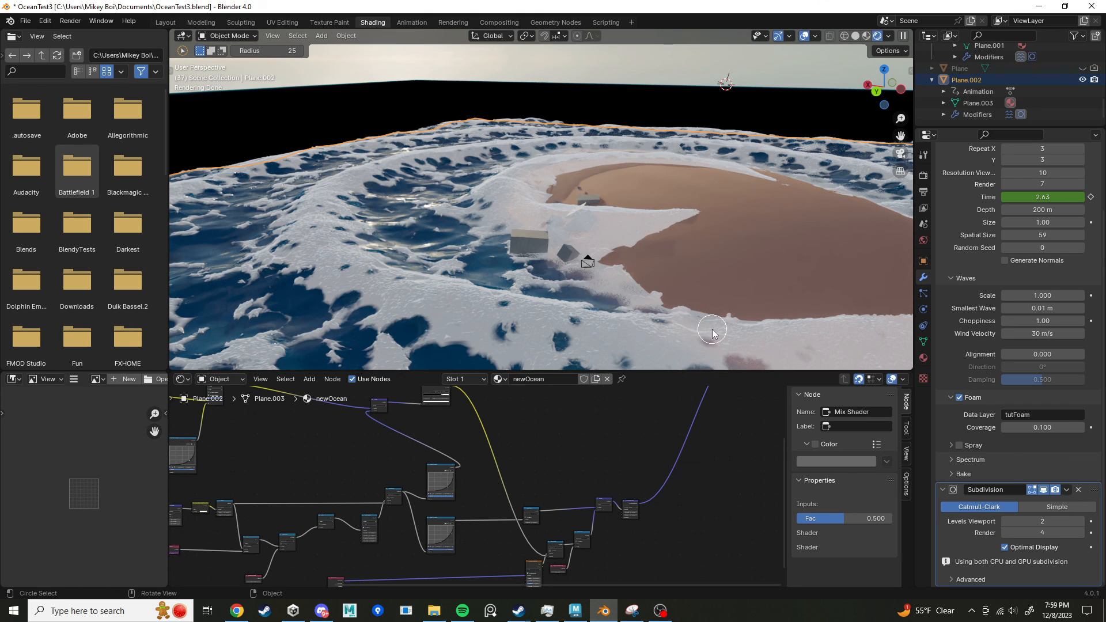
pyautogui.press('shift')
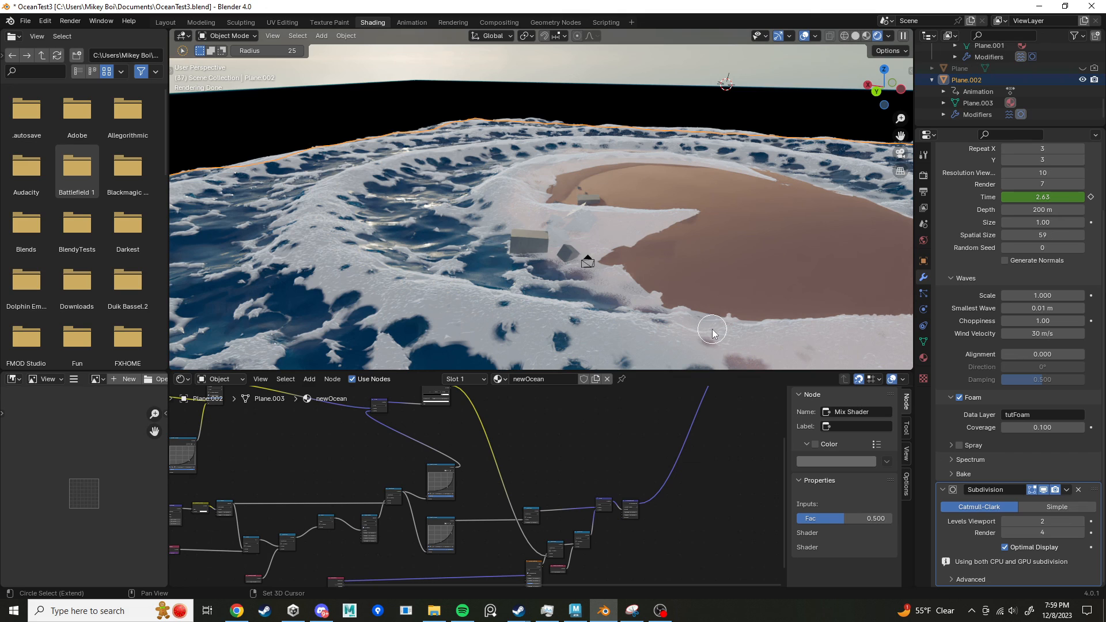